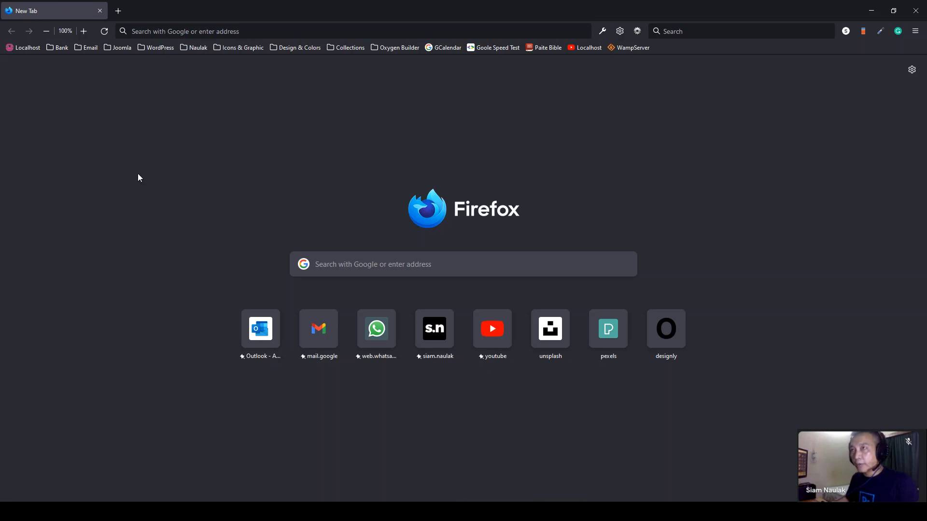
# - Load eimichurch.com in Firefox and check its bare Index of / listing with only cgi-bin
pyautogui.click(147, 30)
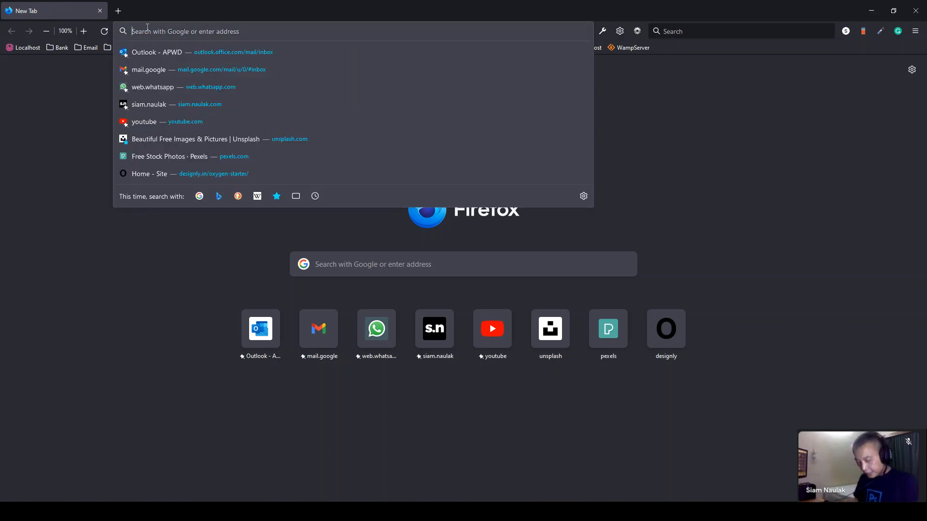
pyautogui.write('emi')
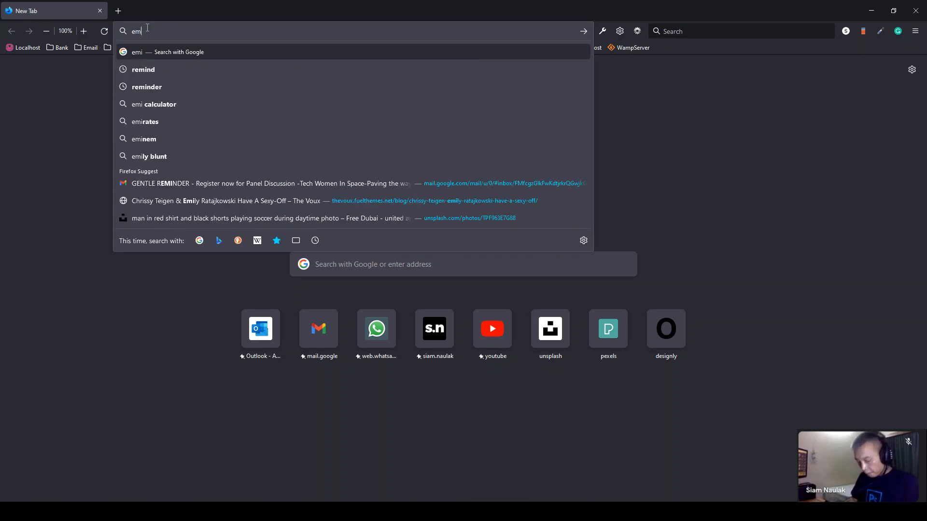
pyautogui.press('BackSpace')
pyautogui.press('BackSpace')
pyautogui.write('imi')
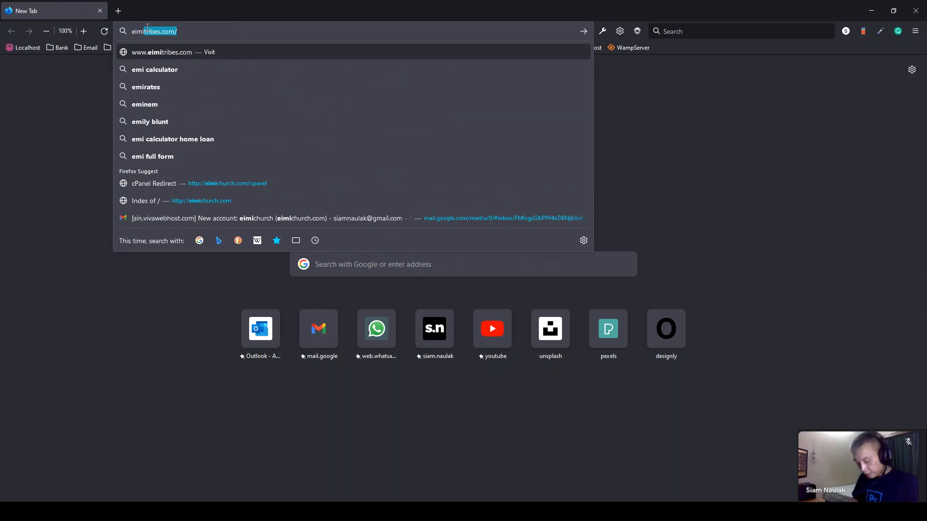
pyautogui.write('churchu')
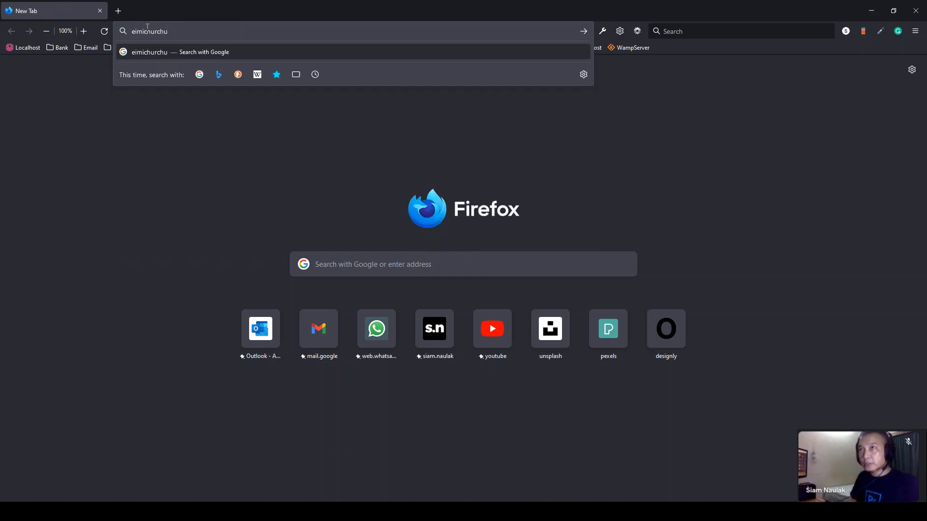
pyautogui.press('BackSpace')
pyautogui.press('BackSpace')
pyautogui.press('BackSpace')
pyautogui.write('ch.com')
pyautogui.press('Return')
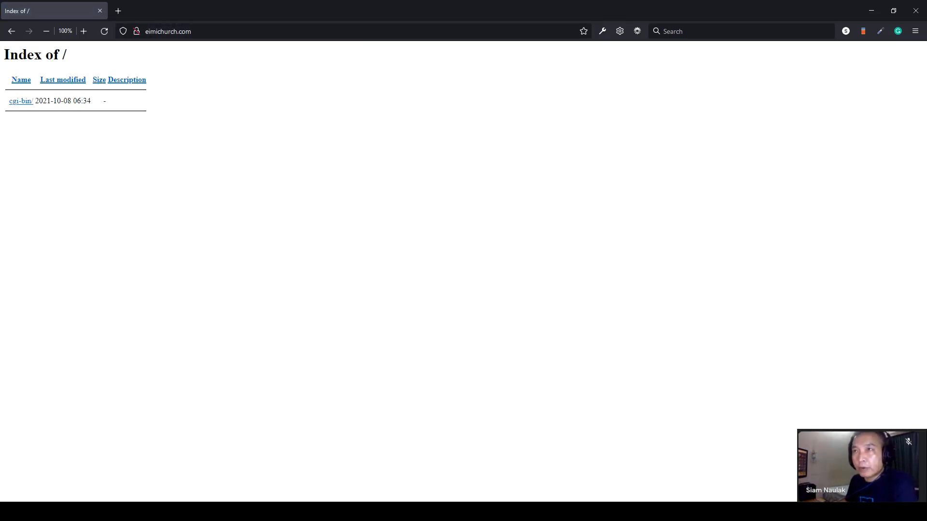
pyautogui.moveTo(11, 77); pyautogui.dragTo(240, 126)
pyautogui.click(180, 124)
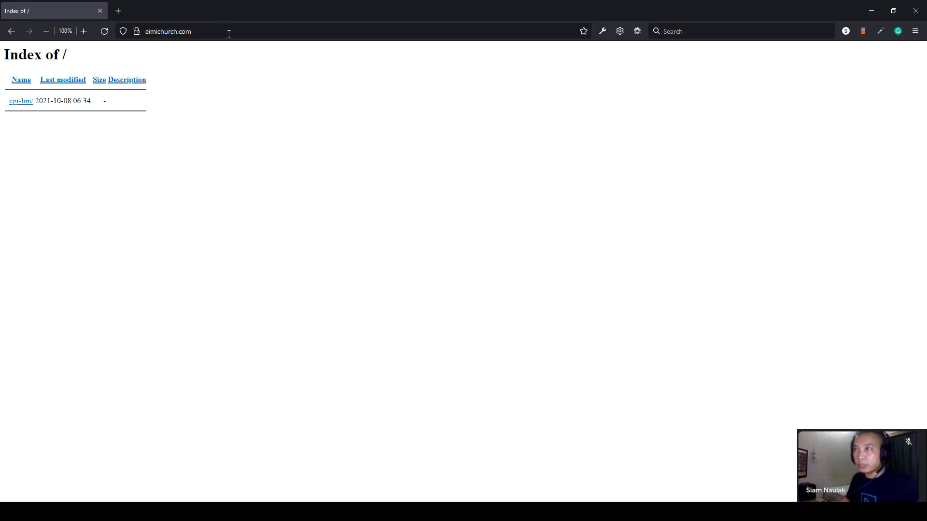
# - Go to eimichurch.com/cpanel and log in with the saved account login
pyautogui.click(260, 34)
pyautogui.write('/cpanel')
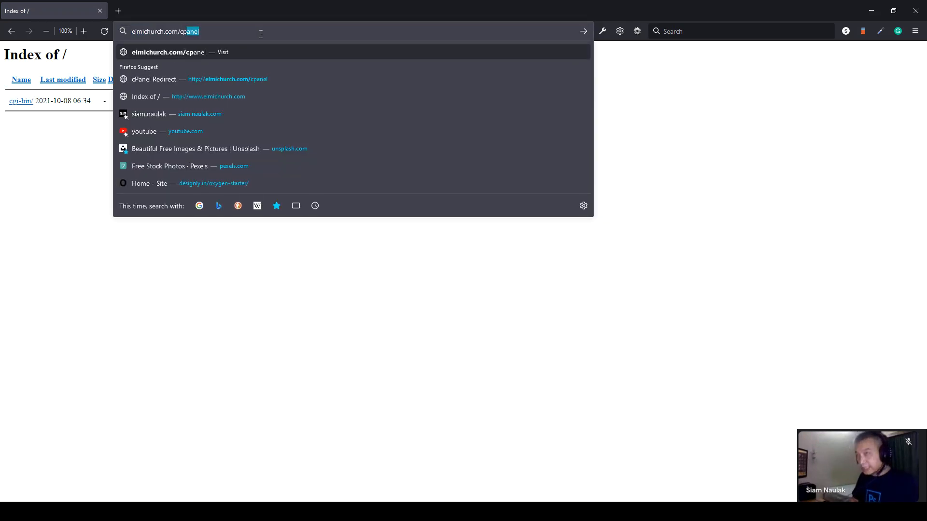
pyautogui.press('Return')
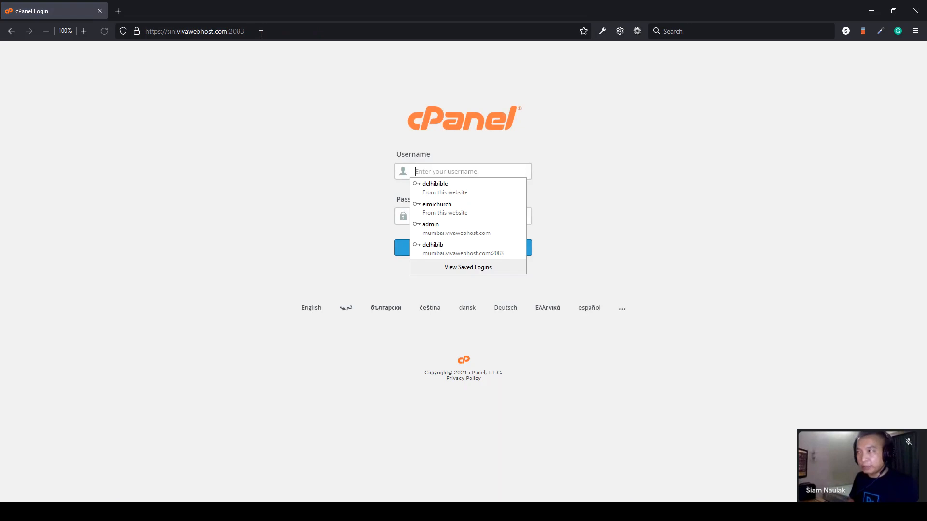
pyautogui.click(460, 207)
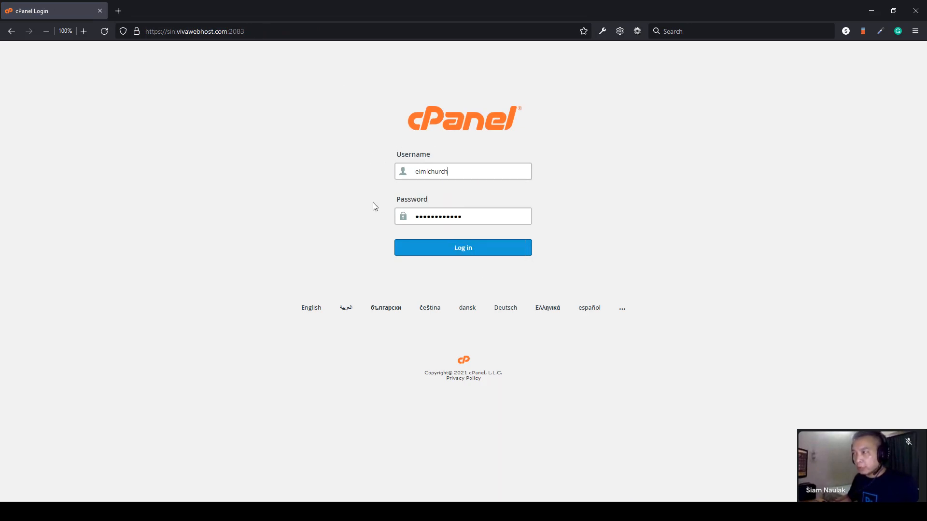
pyautogui.click(467, 250)
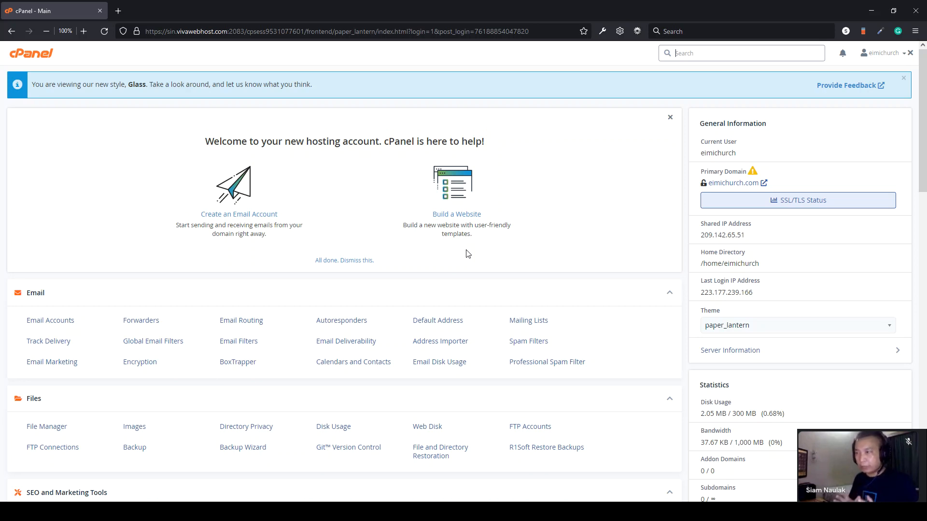
# - Open public_html in cPanel's File Manager, then start a new blank browser tab
pyautogui.scroll(-3, 468, 253)
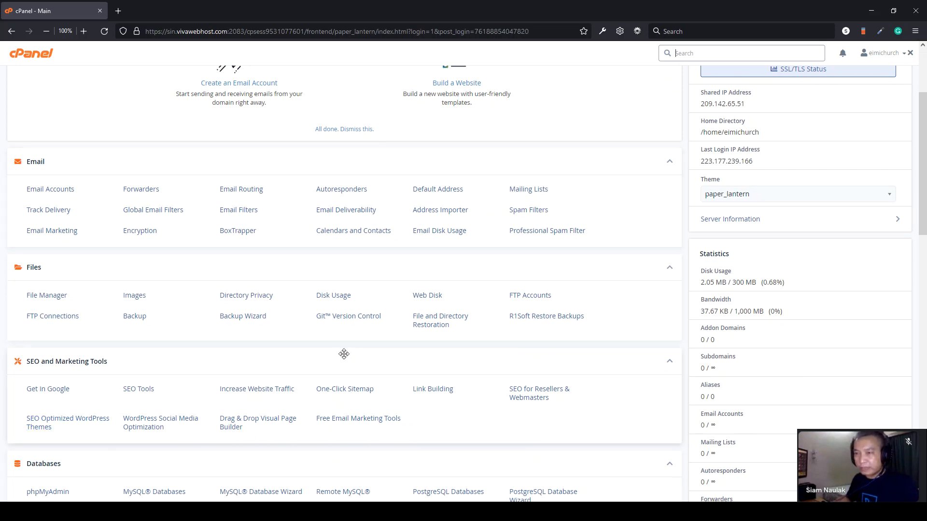
pyautogui.click(53, 301)
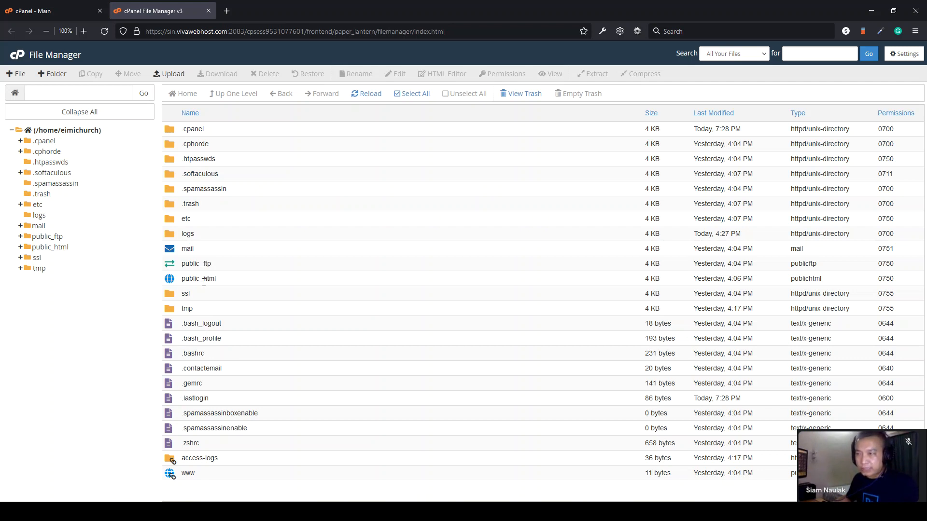
pyautogui.doubleClick(174, 282)
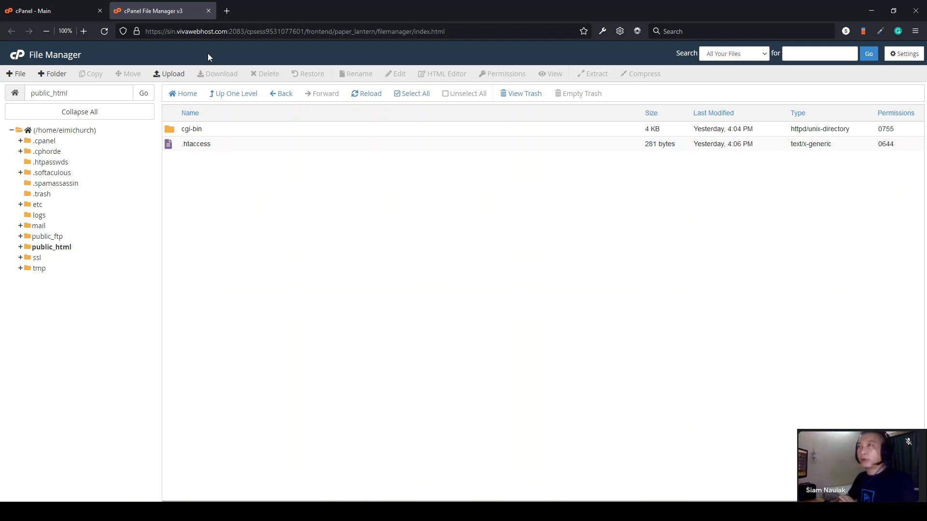
pyautogui.click(227, 11)
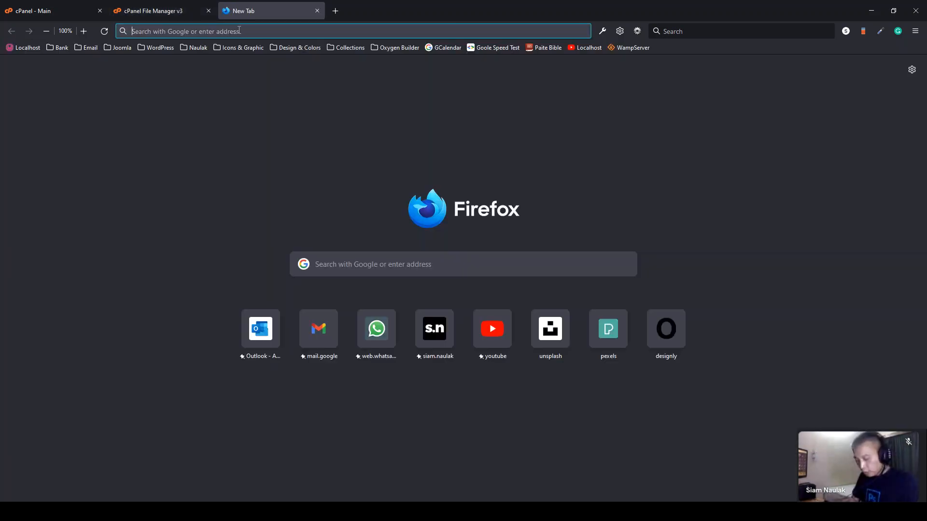
# - Download the WordPress 5.8.1 zip from wordpress.org
pyautogui.write('wordpress.org')
pyautogui.press('Return')
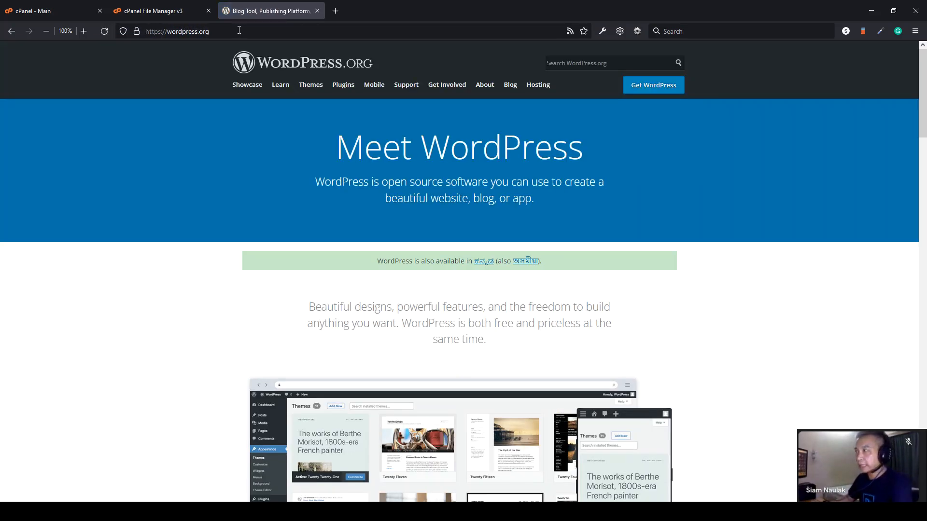
pyautogui.click(659, 91)
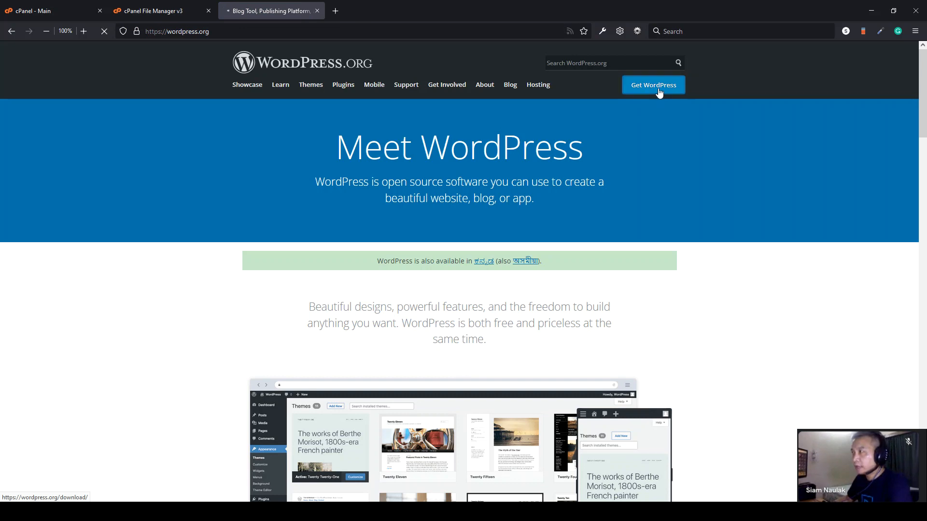
pyautogui.scroll(-8, 734, 319)
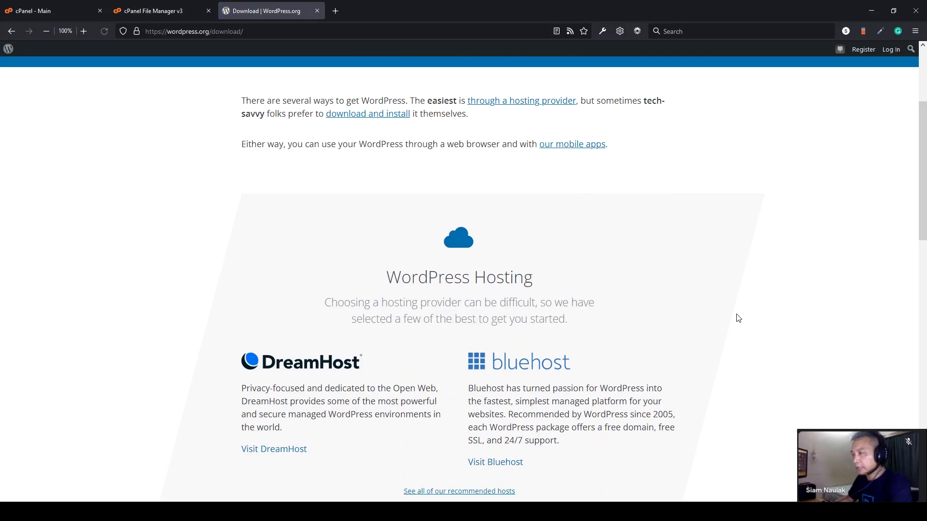
pyautogui.scroll(-2, 740, 317)
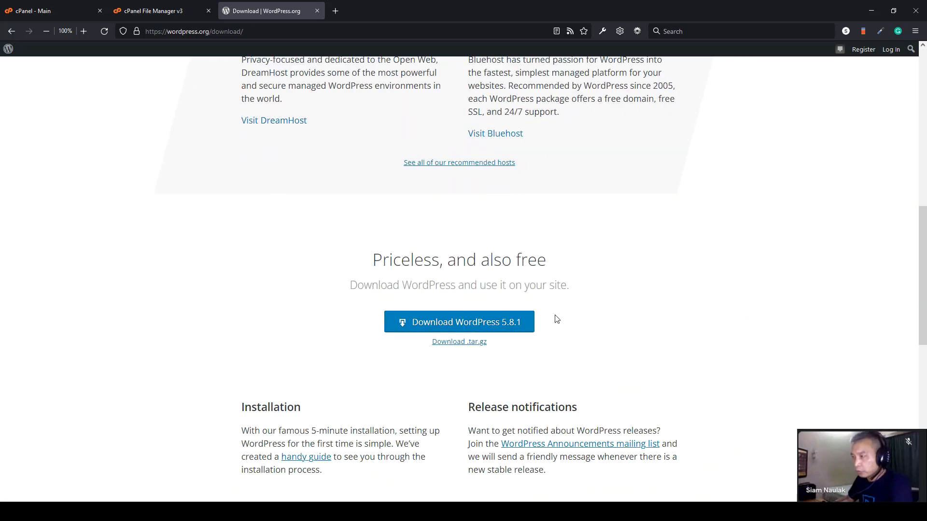
pyautogui.click(472, 322)
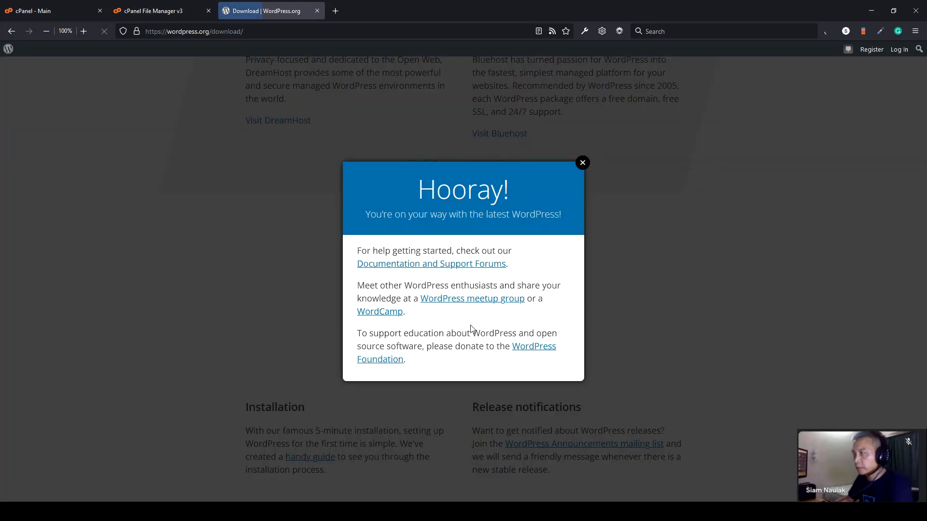
pyautogui.click(583, 163)
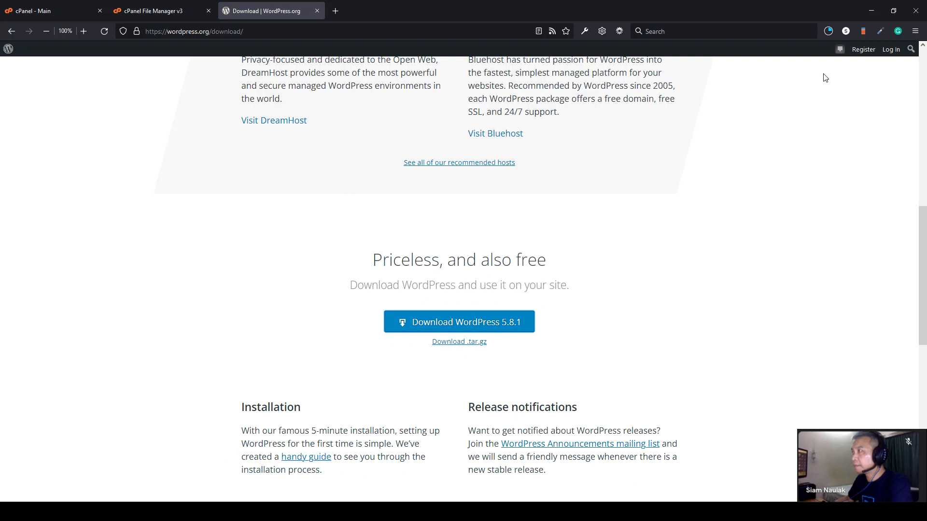
# - Show the downloaded zip in its folder, then bring up the WordPress Class folder
pyautogui.click(828, 34)
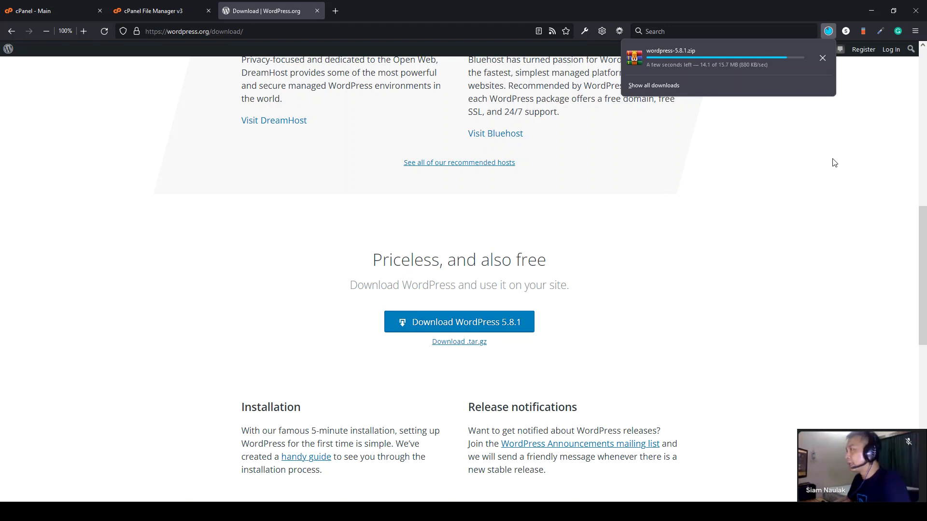
pyautogui.click(836, 156)
pyautogui.click(830, 34)
pyautogui.click(826, 55)
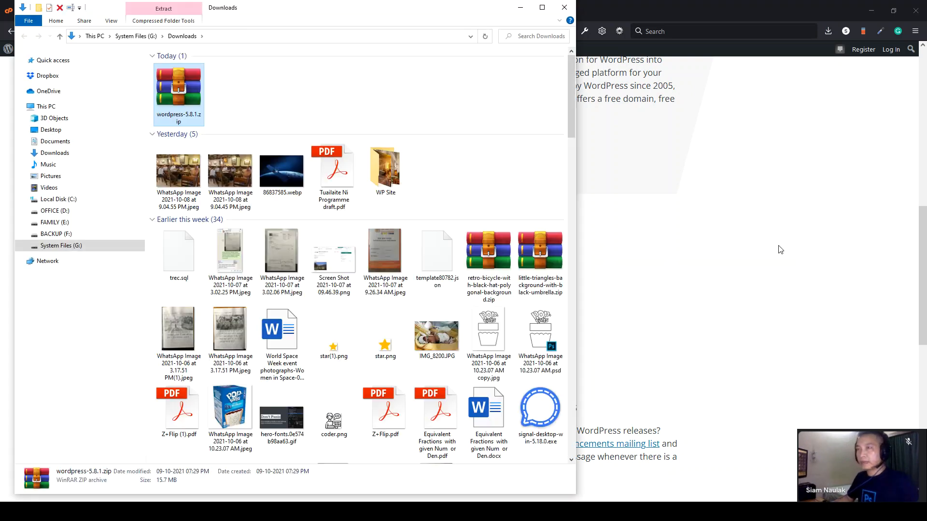
pyautogui.click(565, 7)
pyautogui.click(132, 511)
# - Paste the zip into WordPress Class, then permanently delete cgi-bin and .htaccess from public_html
pyautogui.hotkey('ctrl', 'v')
pyautogui.hotkey('alt', 'Tab')
pyautogui.click(160, 4)
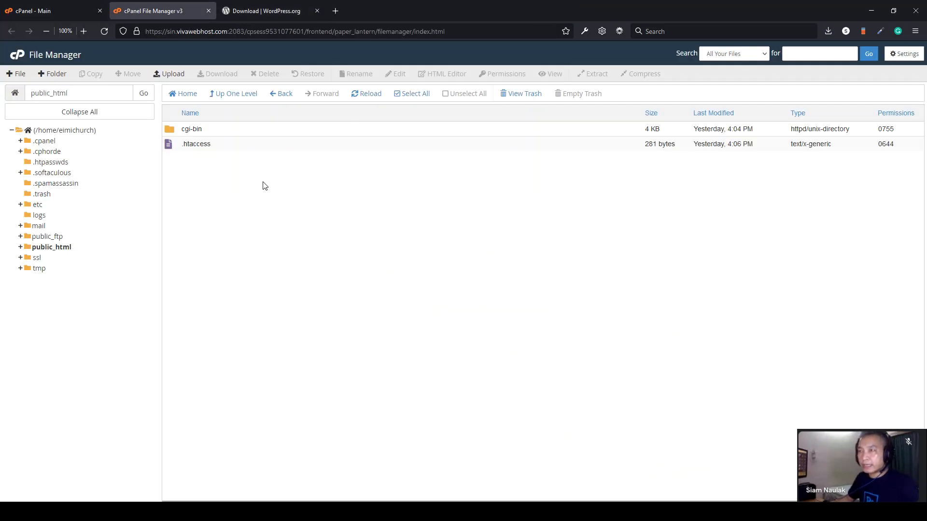
pyautogui.click(237, 144)
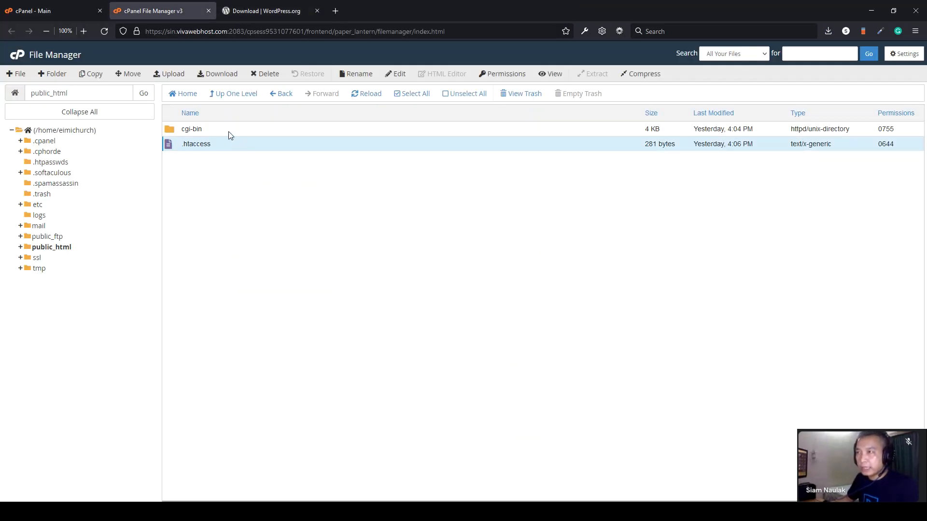
pyautogui.keyDown('ctrl'); pyautogui.click(229, 131); pyautogui.keyUp('ctrl')
pyautogui.click(264, 74)
pyautogui.click(432, 280)
pyautogui.click(541, 306)
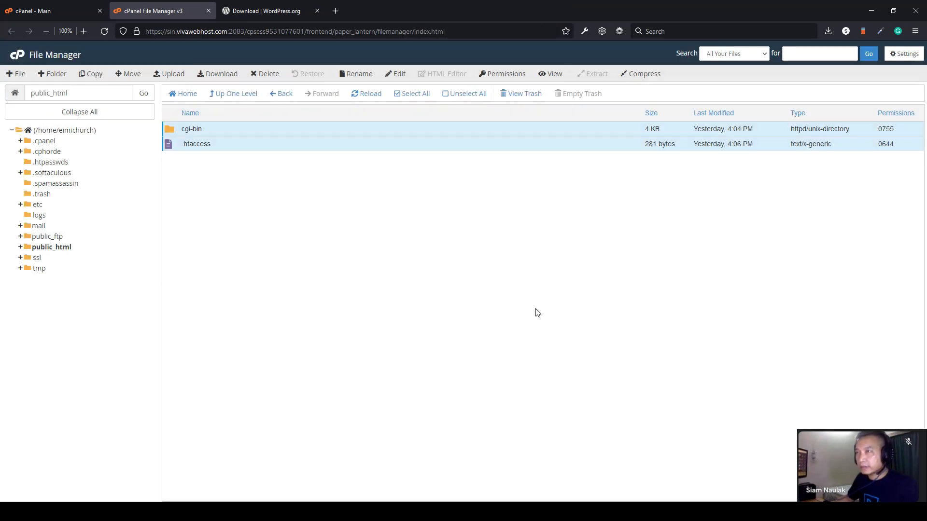
# - Upload wordpress-5.8.1.zip to public_html and reload the listing to show it
pyautogui.click(180, 78)
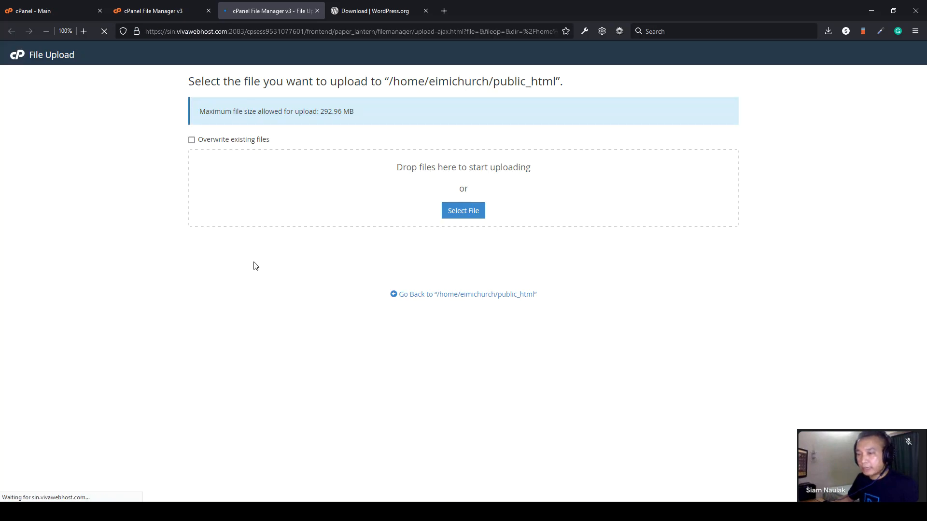
pyautogui.click(208, 512)
pyautogui.moveTo(260, 396); pyautogui.dragTo(623, 195)
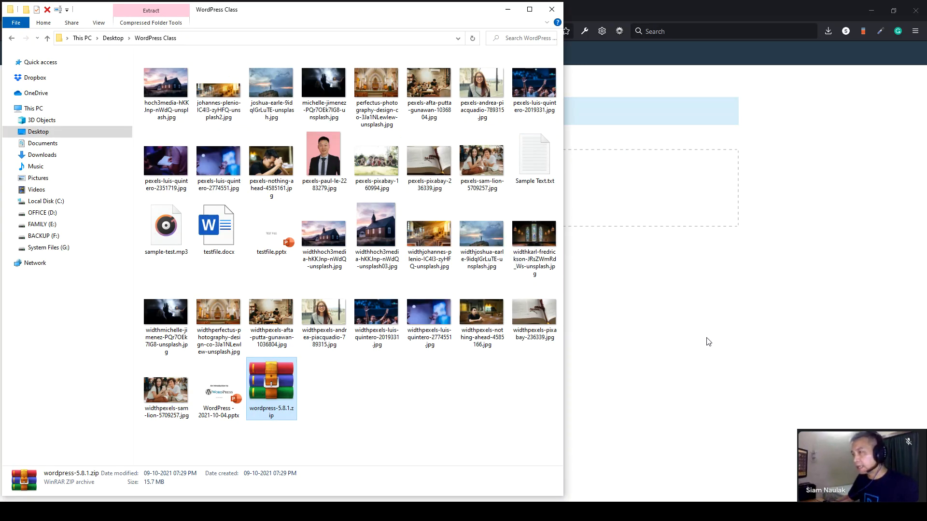
pyautogui.click(708, 342)
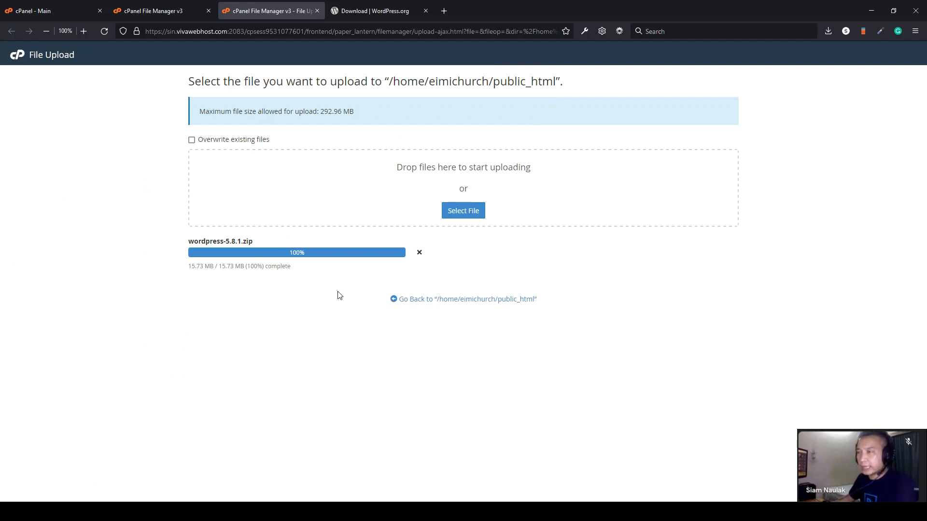
pyautogui.click(164, 12)
pyautogui.click(272, 12)
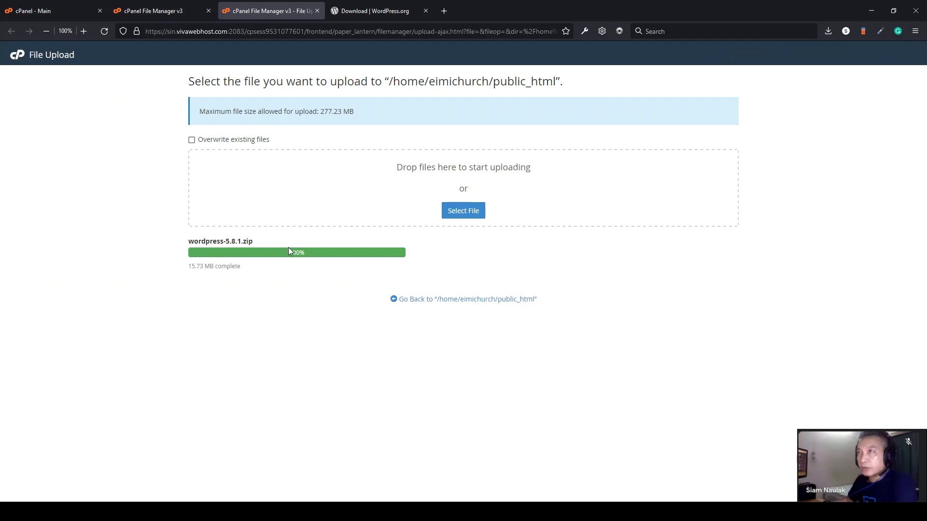
pyautogui.click(176, 12)
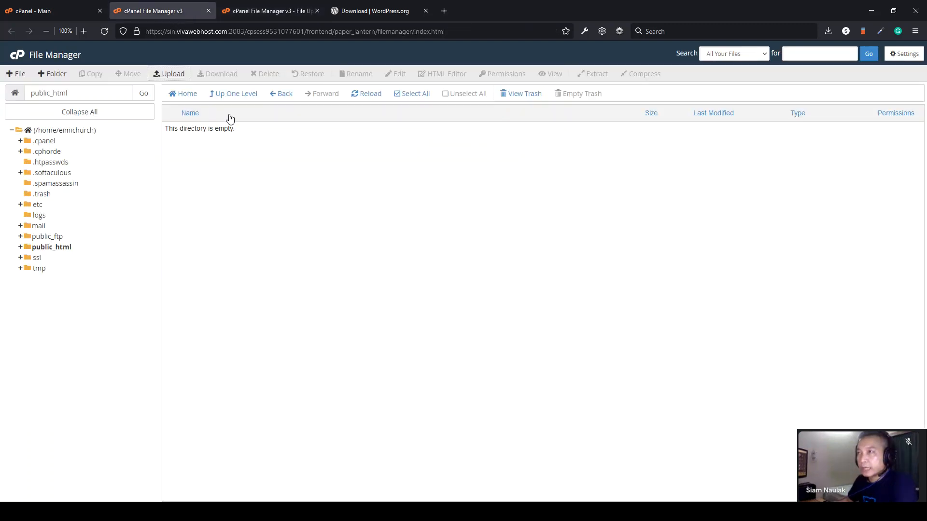
pyautogui.click(370, 96)
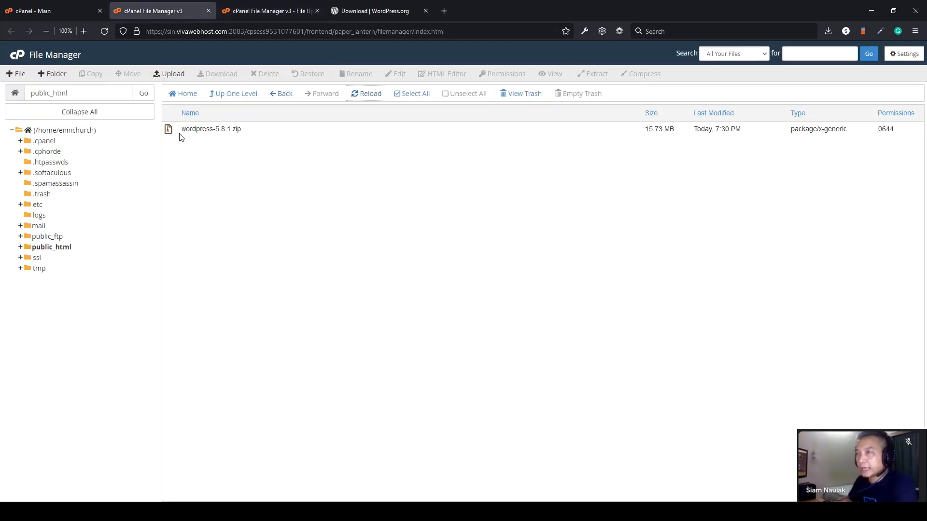
# - Extract wordpress-5.8.1.zip into public_html, creating a wordpress folder beside it
pyautogui.click(178, 133)
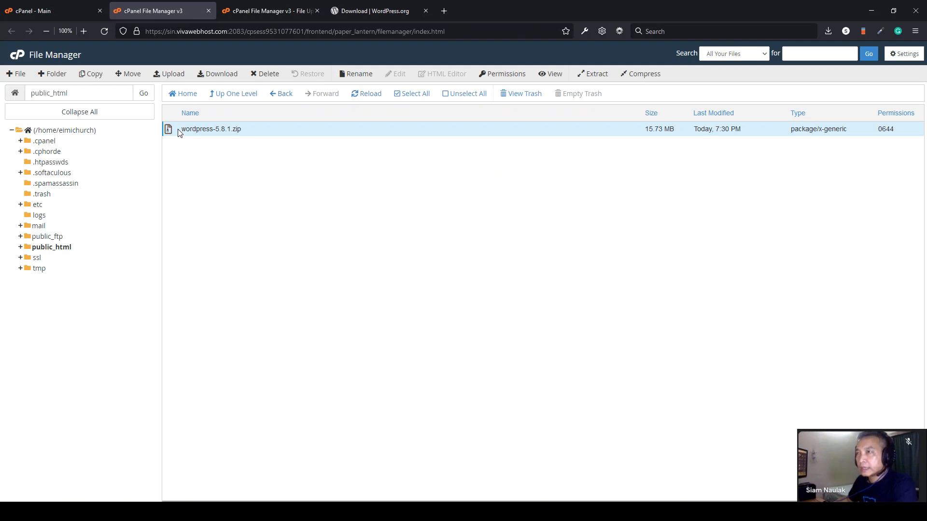
pyautogui.rightClick(186, 135)
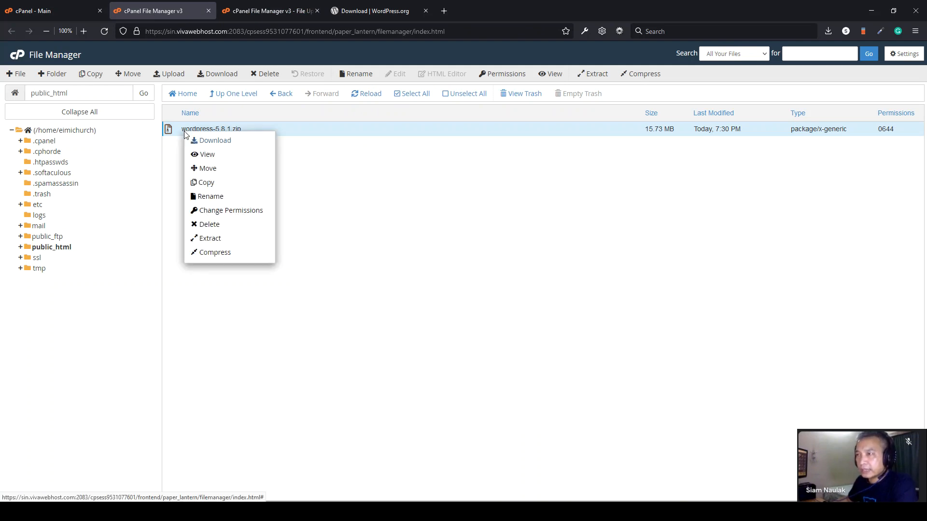
pyautogui.click(224, 239)
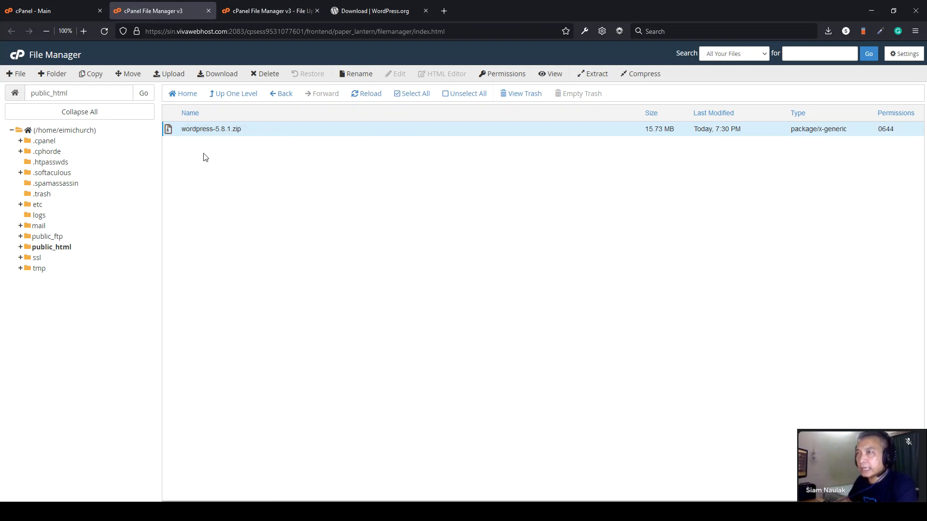
pyautogui.click(174, 134)
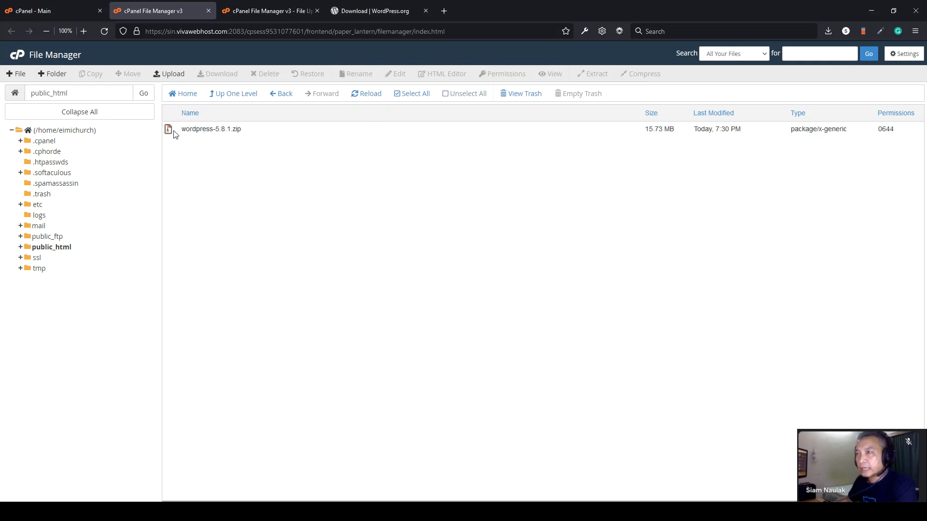
pyautogui.click(175, 134)
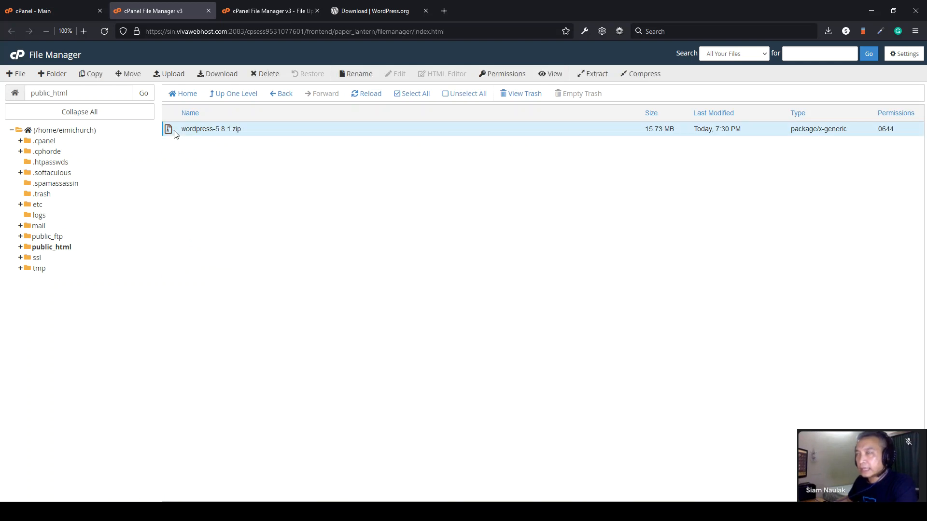
pyautogui.click(597, 76)
pyautogui.click(533, 320)
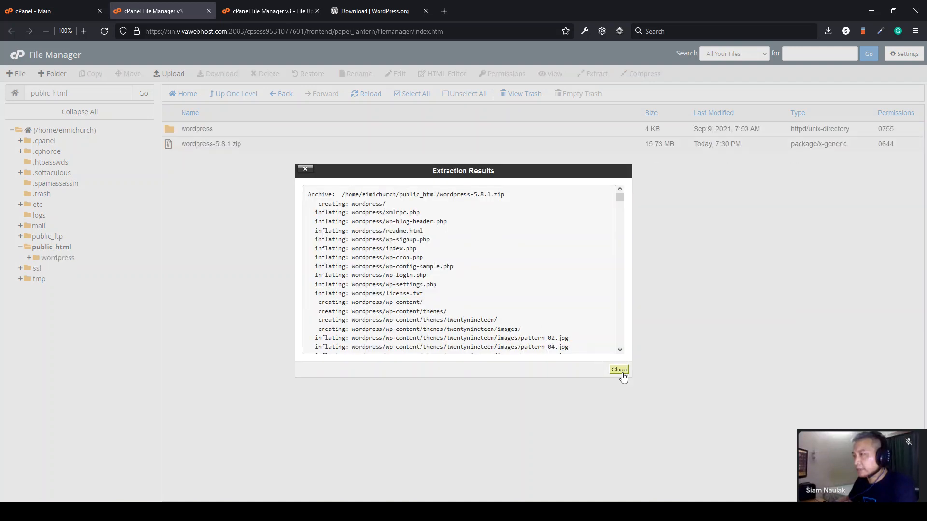
pyautogui.click(621, 372)
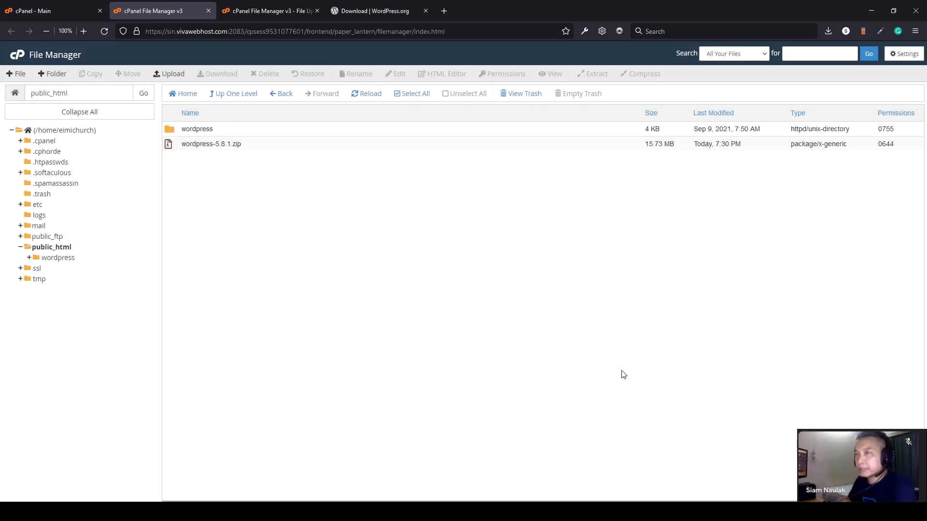
pyautogui.click(174, 145)
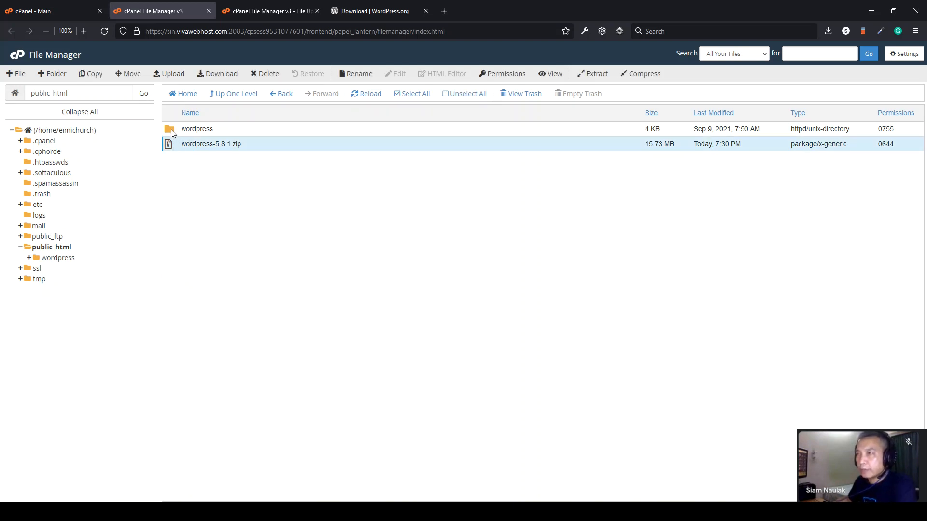
# - Move every file from the wordpress folder up into public_html
pyautogui.doubleClick(170, 129)
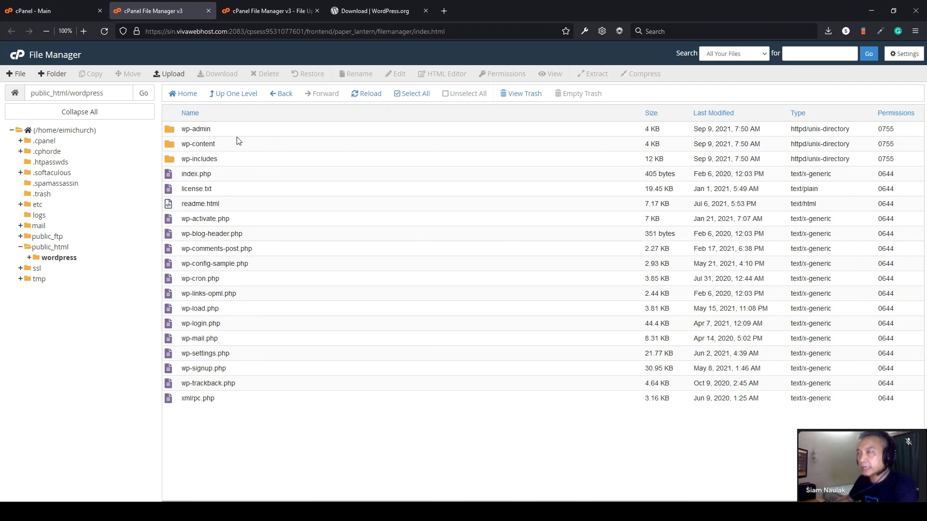
pyautogui.click(415, 97)
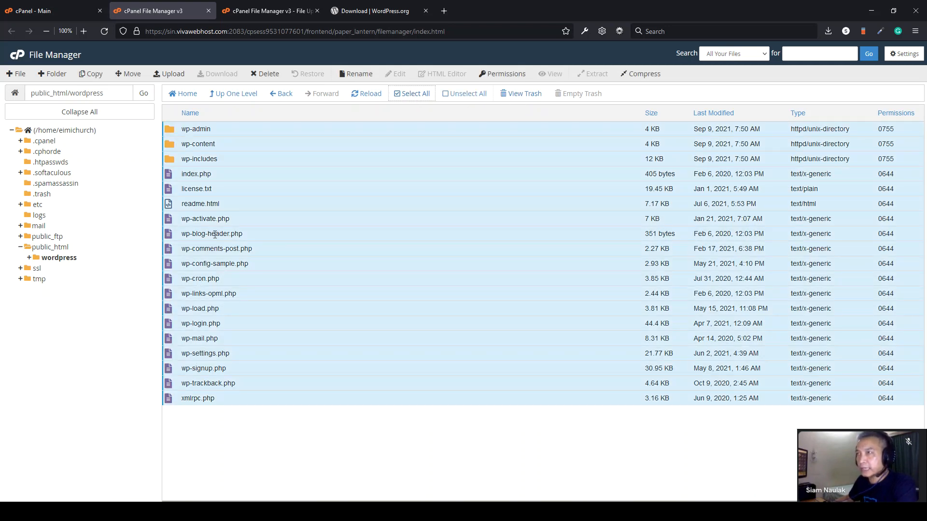
pyautogui.click(128, 73)
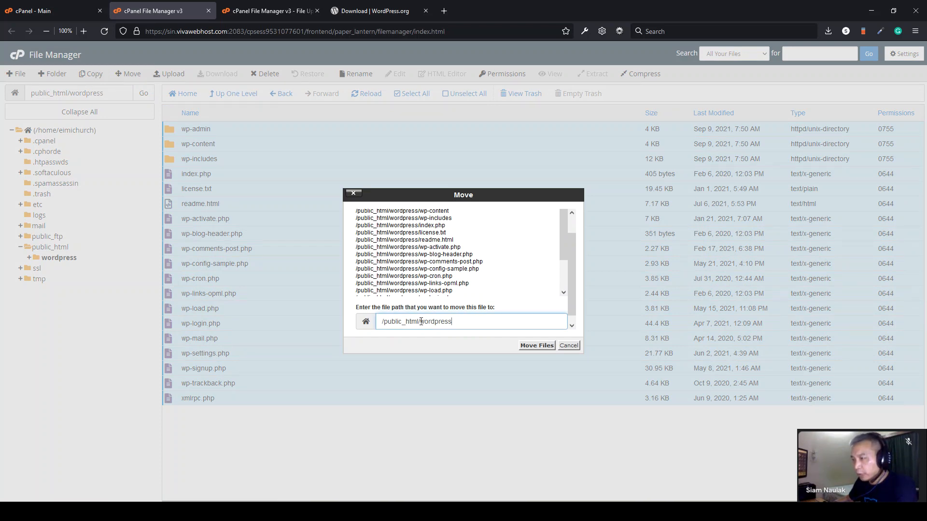
pyautogui.moveTo(421, 322); pyautogui.dragTo(464, 321)
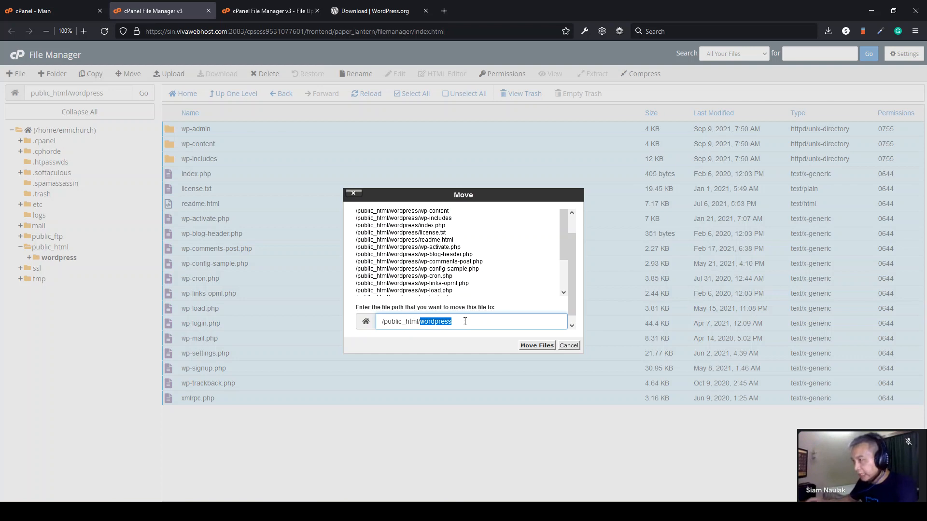
pyautogui.press('BackSpace')
pyautogui.click(541, 348)
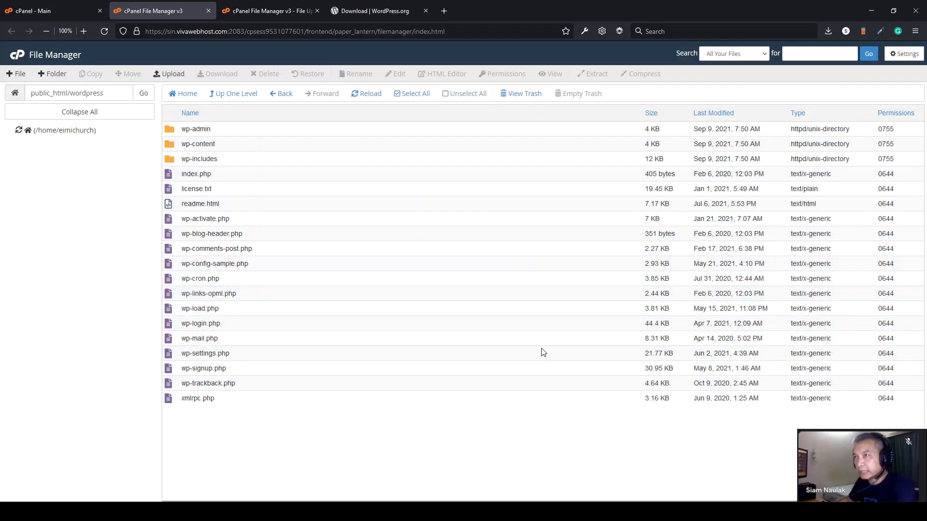
# - Delete the emptied wordpress folder from public_html
pyautogui.click(236, 95)
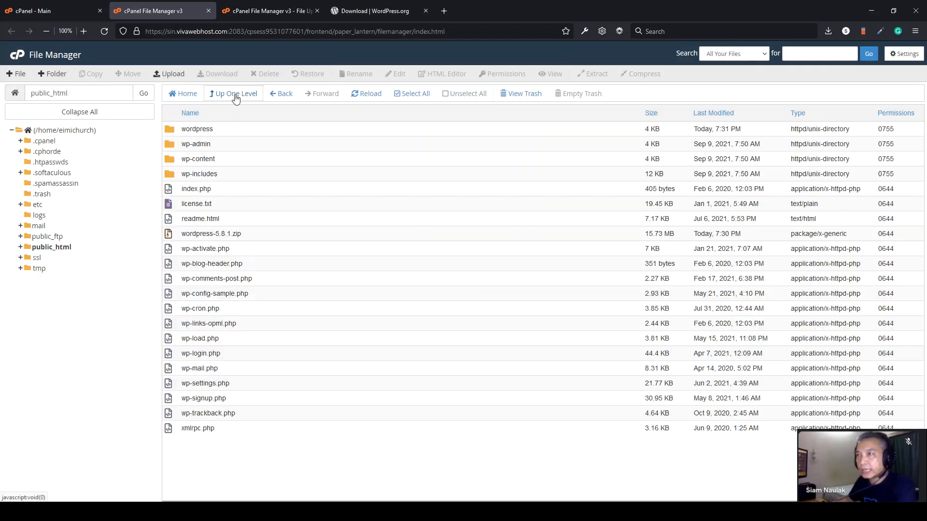
pyautogui.click(177, 130)
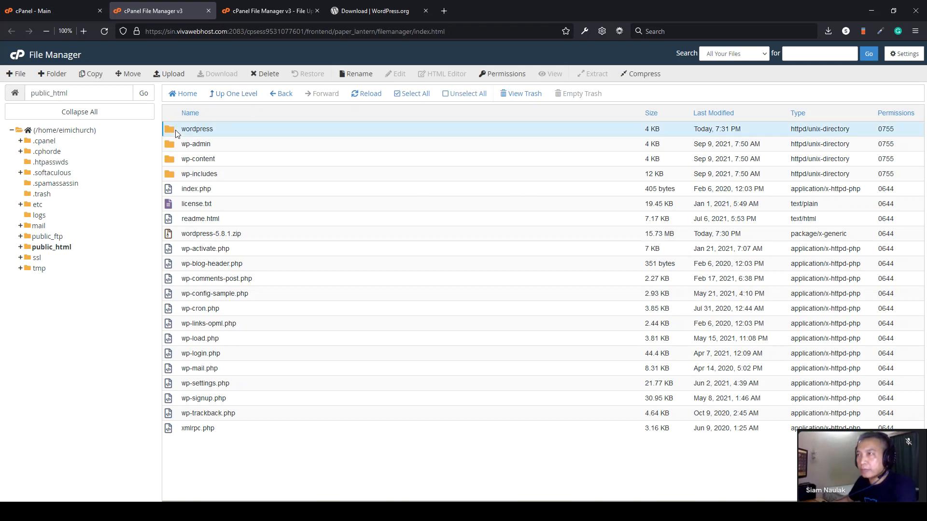
pyautogui.click(266, 77)
pyautogui.click(541, 303)
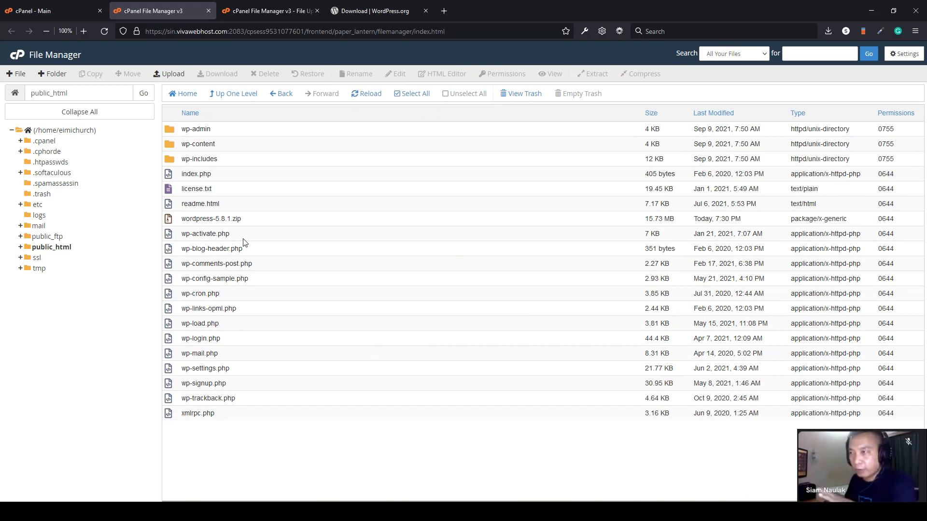
# - Create a MySQL database named test in cPanel
pyautogui.click(50, 7)
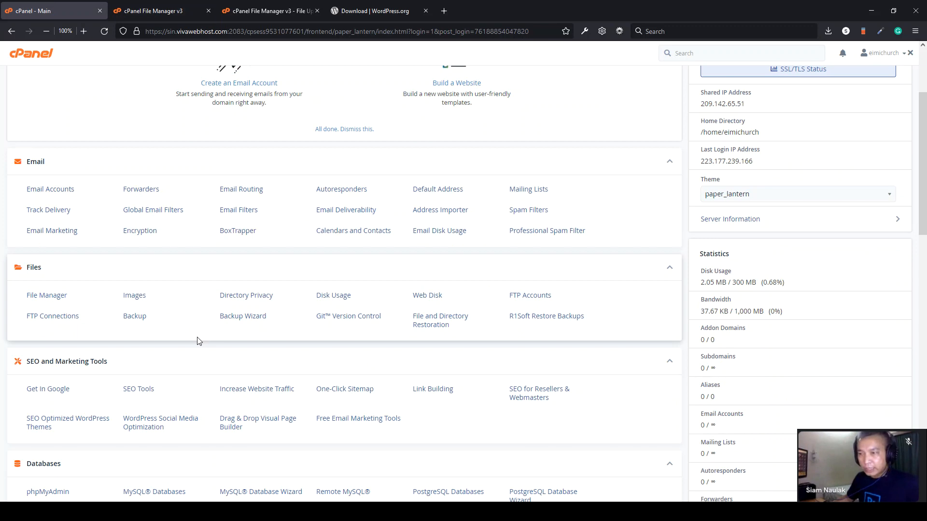
pyautogui.scroll(-2, 197, 338)
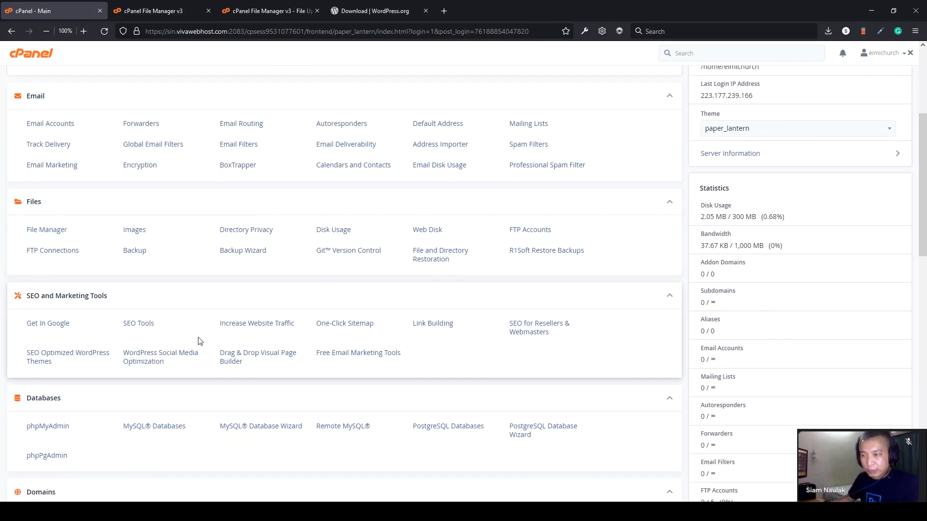
pyautogui.scroll(-1, 200, 341)
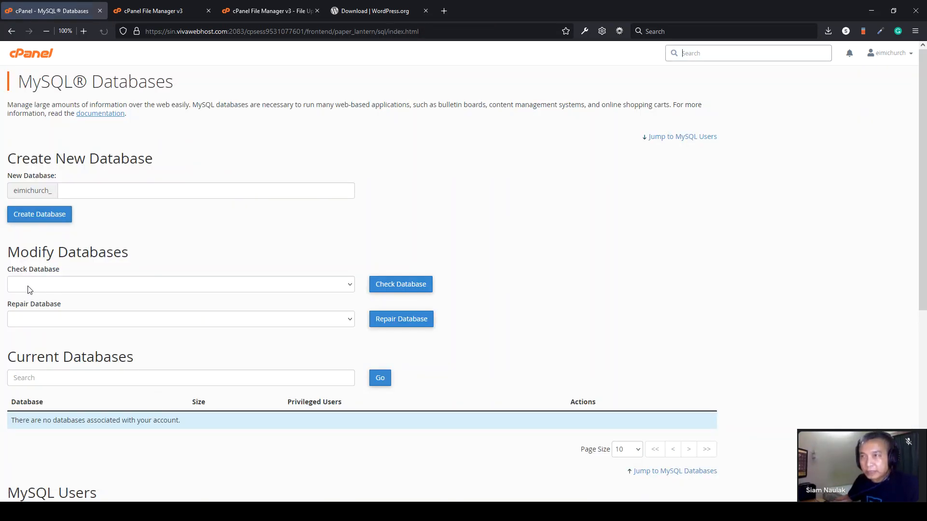
pyautogui.click(78, 190)
pyautogui.write('test')
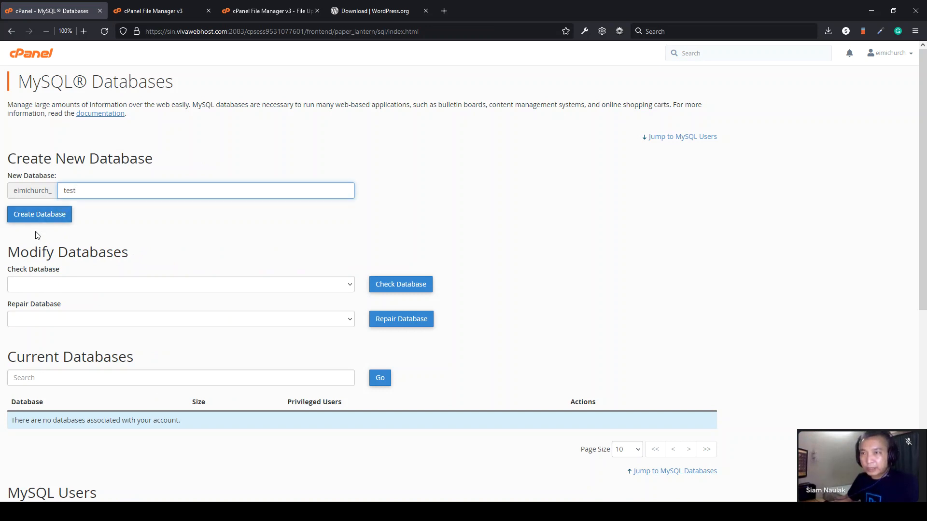
pyautogui.click(30, 220)
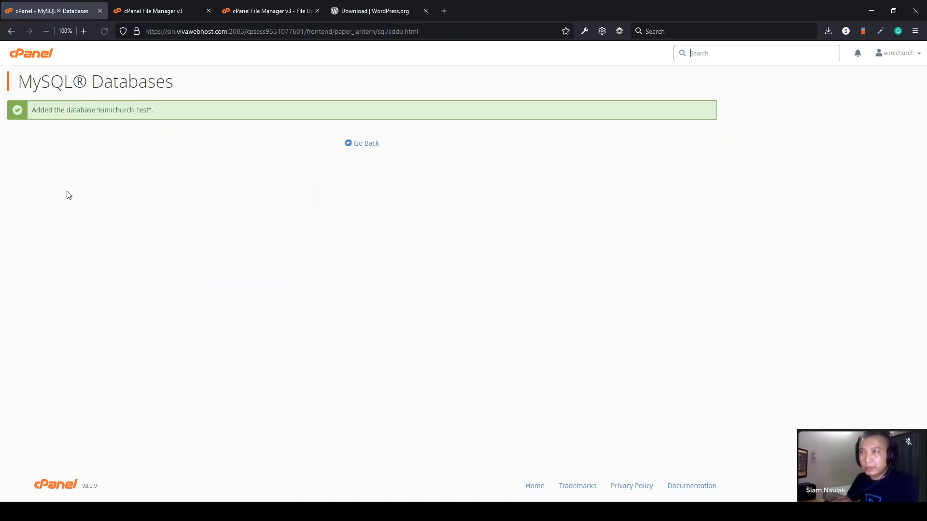
# - Copy the full database name into the Notepad notes and return to MySQL Databases
pyautogui.moveTo(100, 110); pyautogui.dragTo(146, 108)
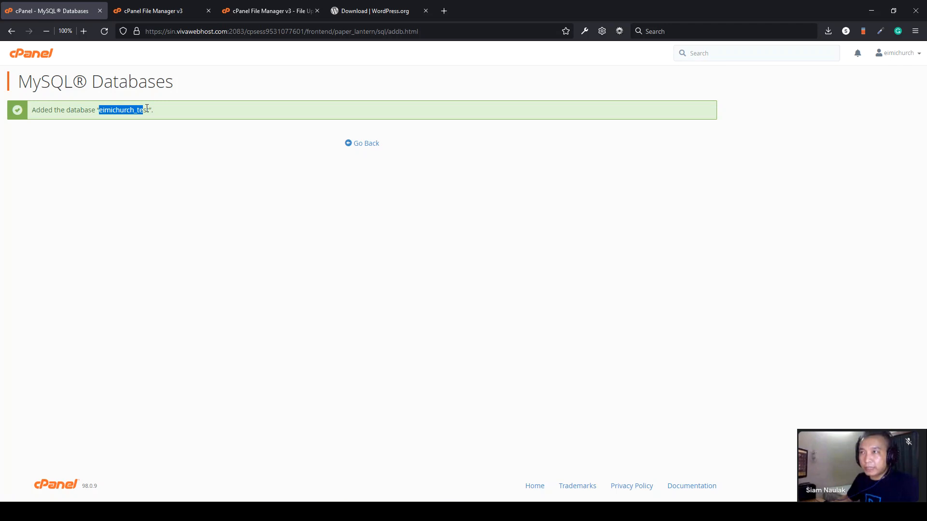
pyautogui.hotkey('alt', 'Tab')
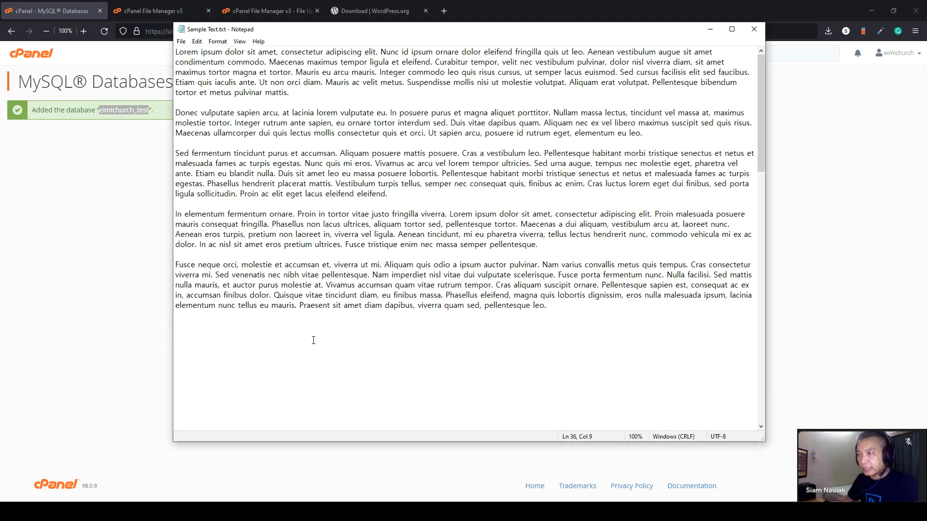
pyautogui.scroll(-3, 311, 338)
pyautogui.click(252, 300)
pyautogui.write('eimichurch_test')
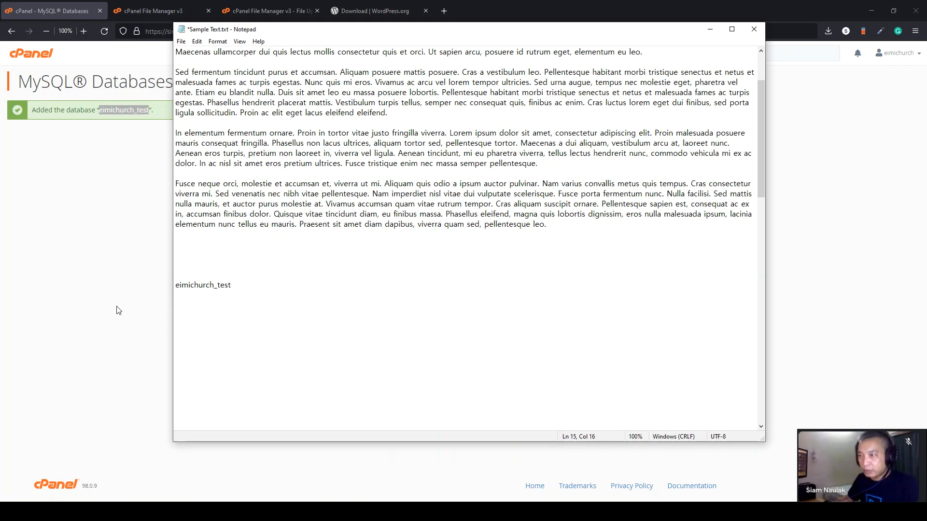
pyautogui.click(149, 294)
pyautogui.click(367, 144)
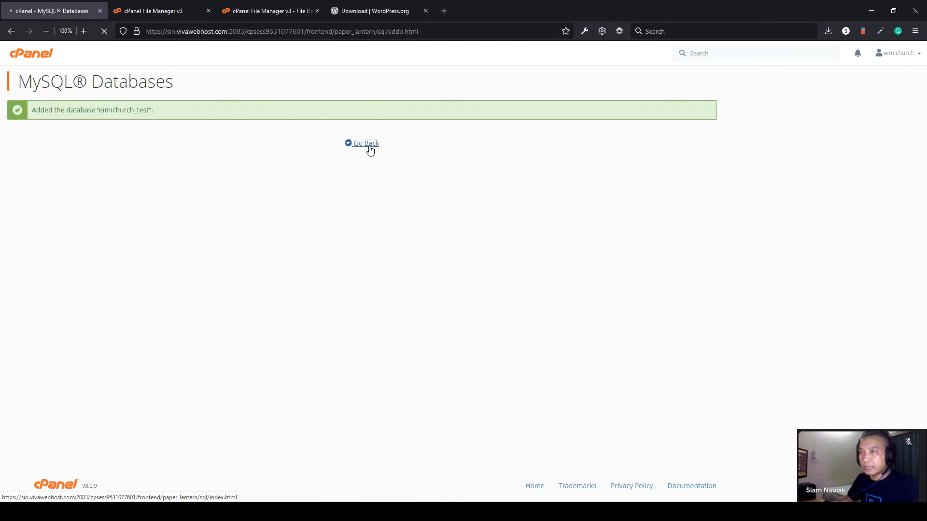
# - Enter test as the new MySQL username and generate a strong password
pyautogui.scroll(-3, 242, 287)
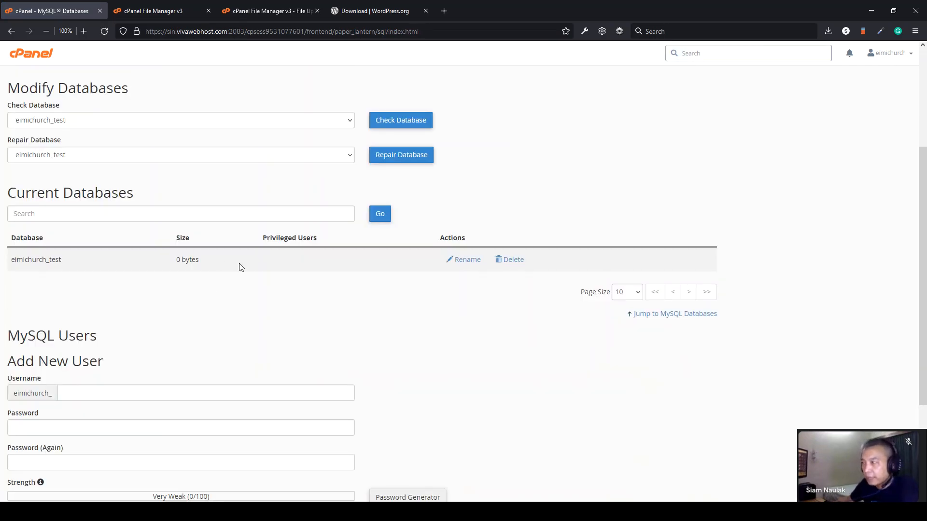
pyautogui.scroll(-2, 89, 275)
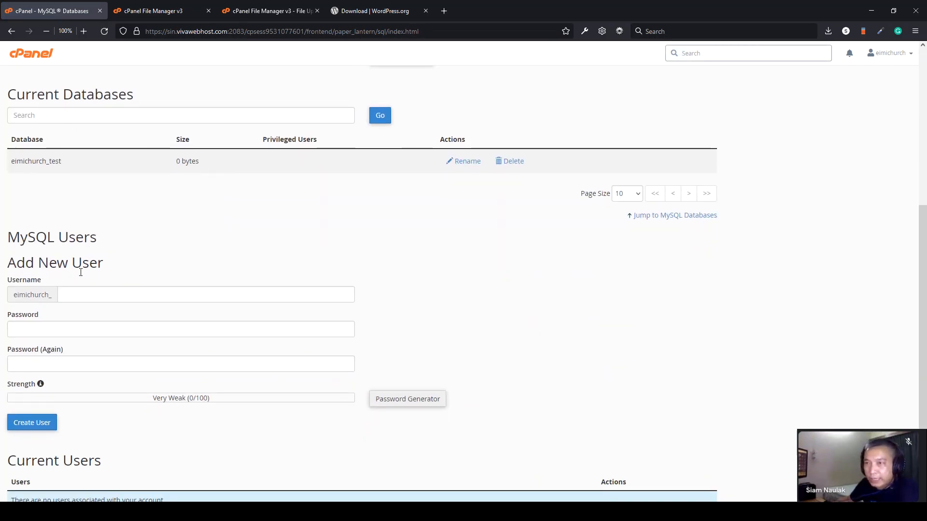
pyautogui.doubleClick(23, 239)
pyautogui.click(109, 235)
pyautogui.click(76, 296)
pyautogui.write('test')
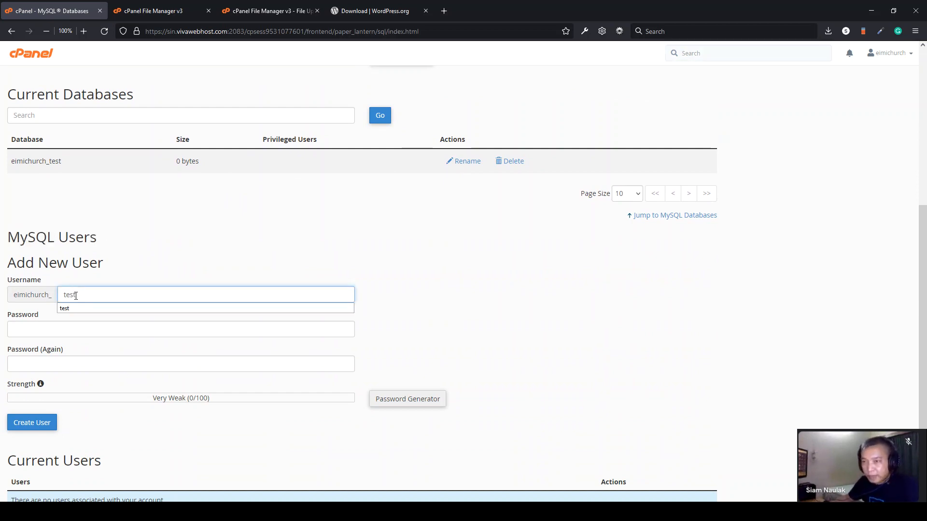
pyautogui.click(76, 331)
pyautogui.click(409, 402)
pyautogui.click(430, 261)
# - Save the generated password in the notes and apply it to both password fields
pyautogui.moveTo(433, 242); pyautogui.dragTo(379, 244)
pyautogui.hotkey('ctrl', 'c')
pyautogui.hotkey('alt', 'Tab')
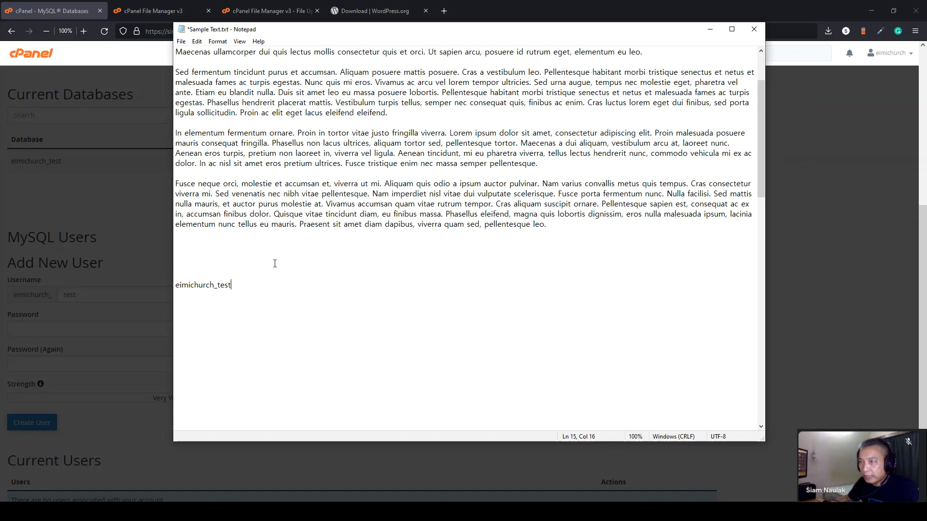
pyautogui.hotkey('ctrl', 'v')
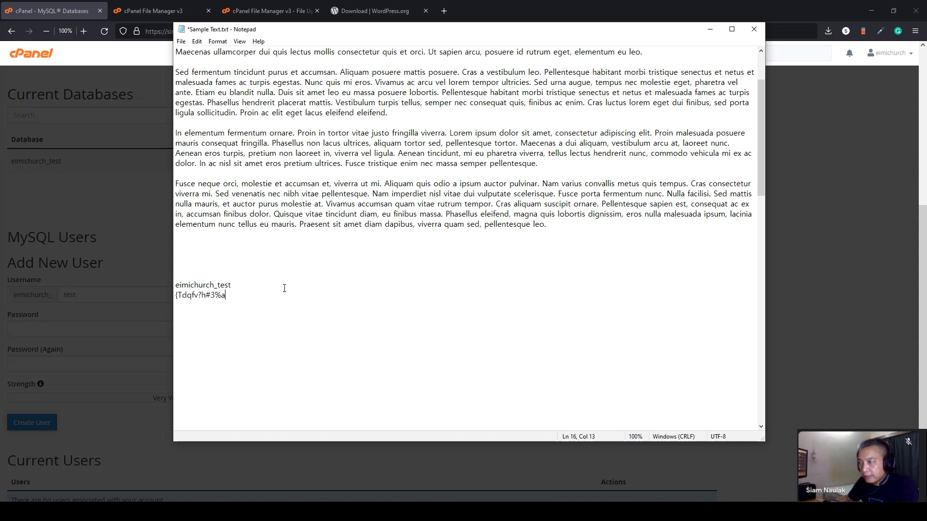
pyautogui.hotkey('alt', 'Tab')
pyautogui.click(381, 294)
pyautogui.click(471, 329)
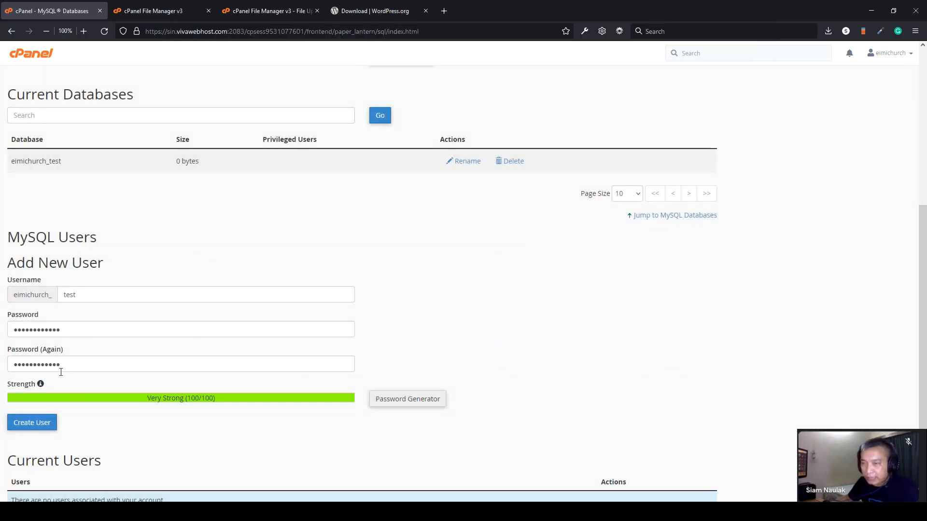
# - Create the test MySQL user, decline saving the login, and return to the overview
pyautogui.scroll(-1, 87, 358)
pyautogui.click(32, 394)
pyautogui.click(628, 258)
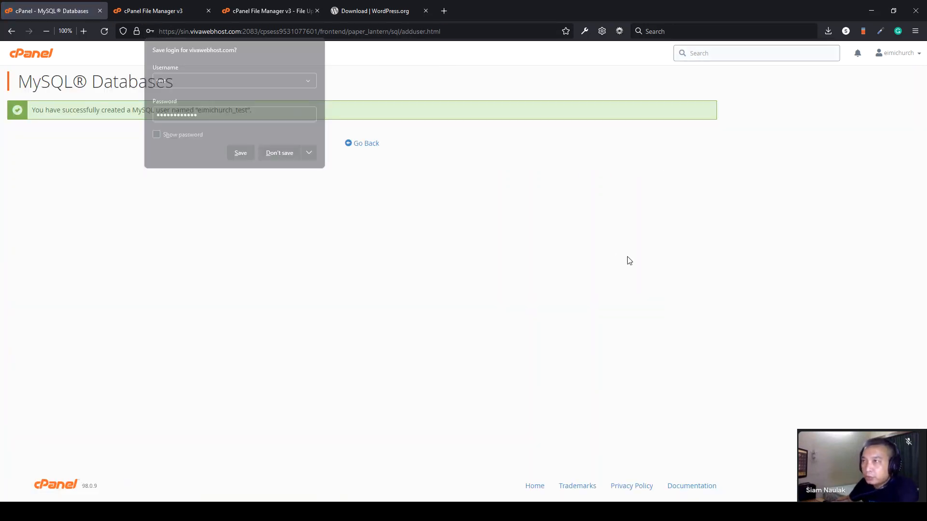
pyautogui.click(376, 147)
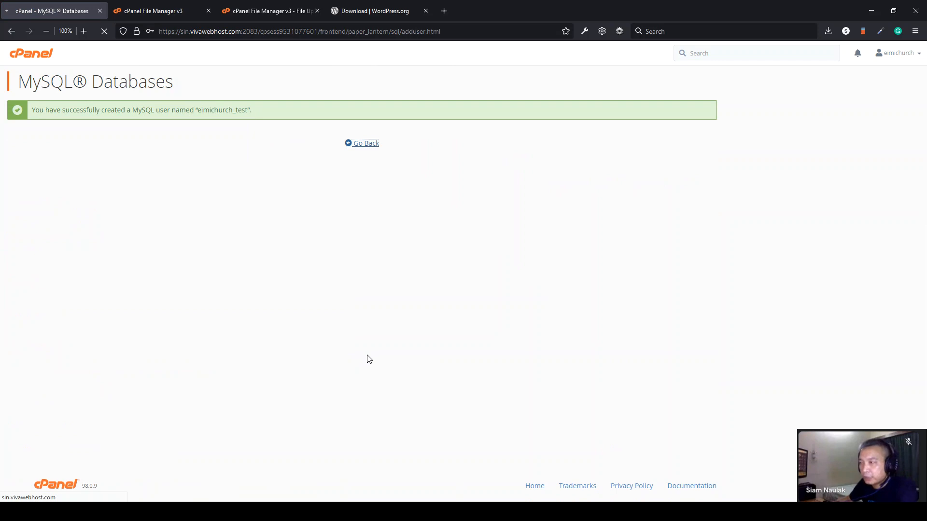
pyautogui.scroll(-3, 369, 358)
pyautogui.scroll(-7, 369, 360)
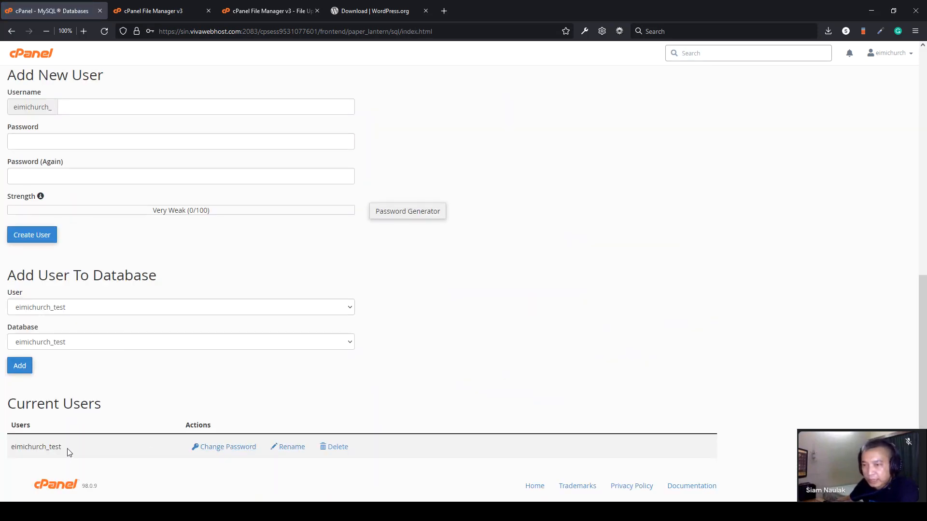
# - Add the test user to the test database
pyautogui.scroll(3, 143, 227)
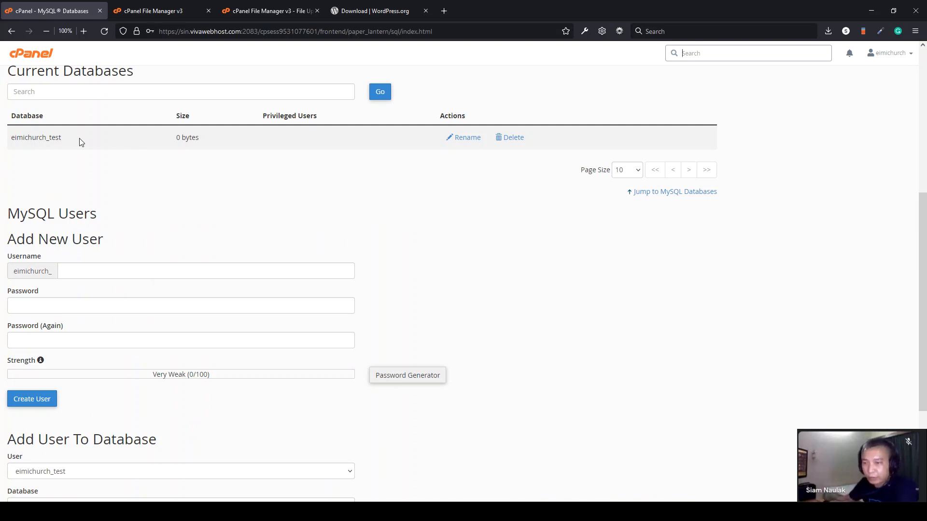
pyautogui.scroll(-3, 187, 189)
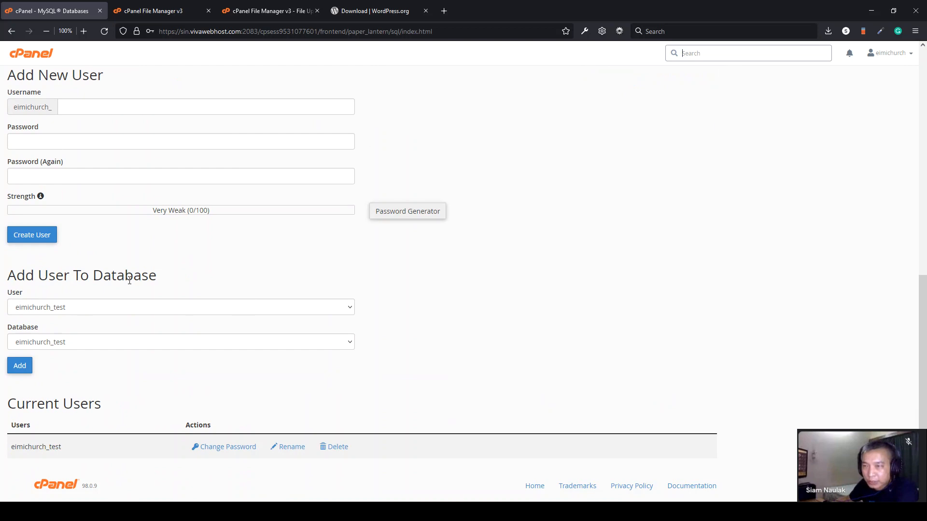
pyautogui.click(58, 312)
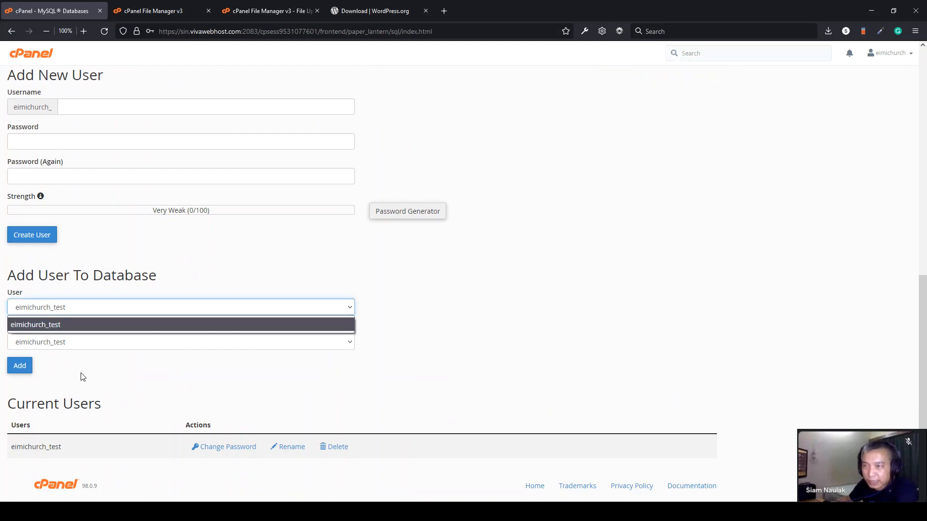
pyautogui.click(54, 350)
pyautogui.click(73, 349)
pyautogui.click(56, 362)
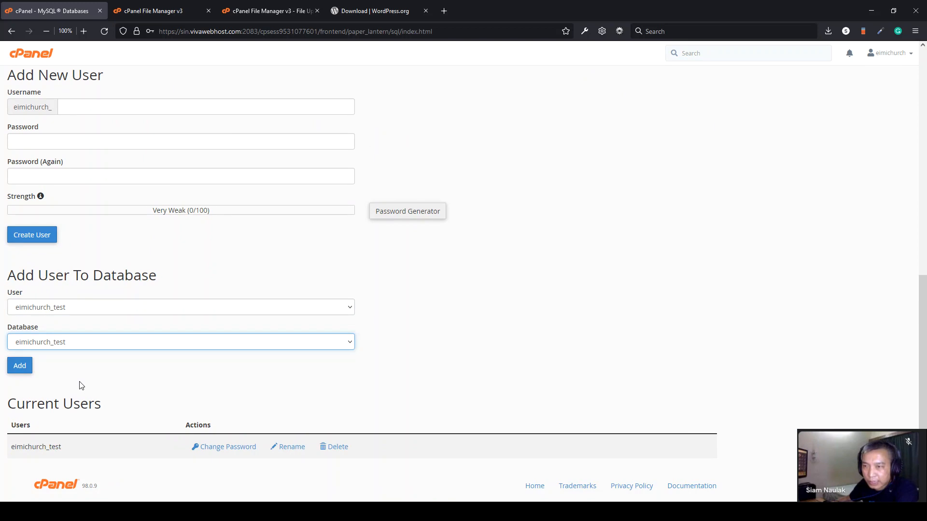
pyautogui.click(20, 372)
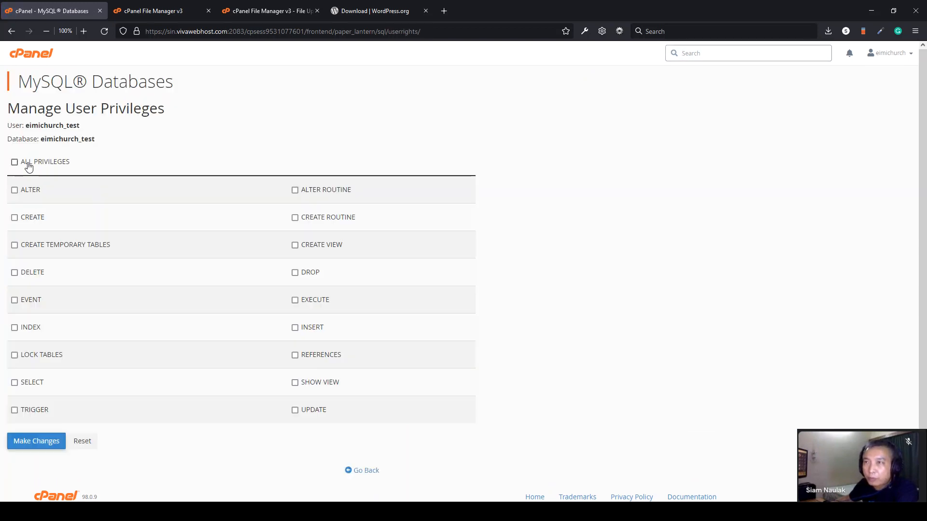
# - Grant the user ALL PRIVILEGES, save the changes, and return to the cPanel home page
pyautogui.click(15, 163)
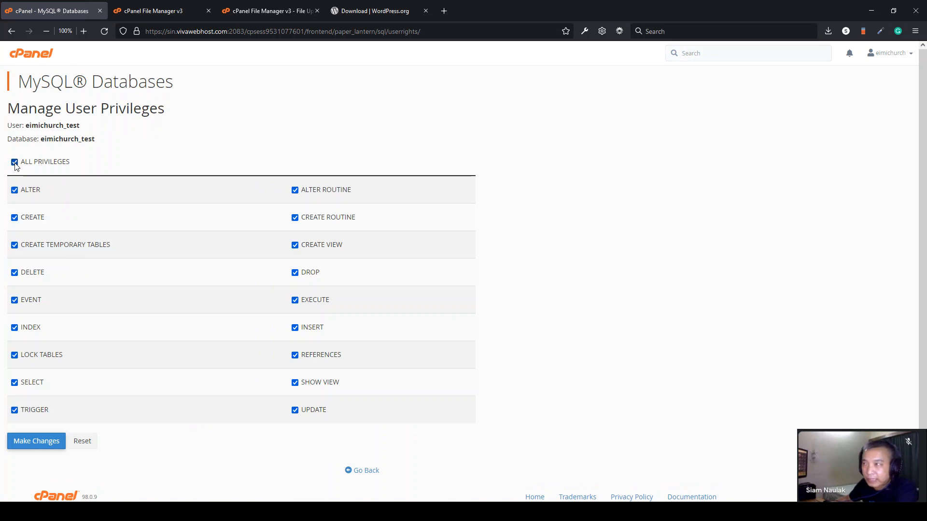
pyautogui.click(31, 450)
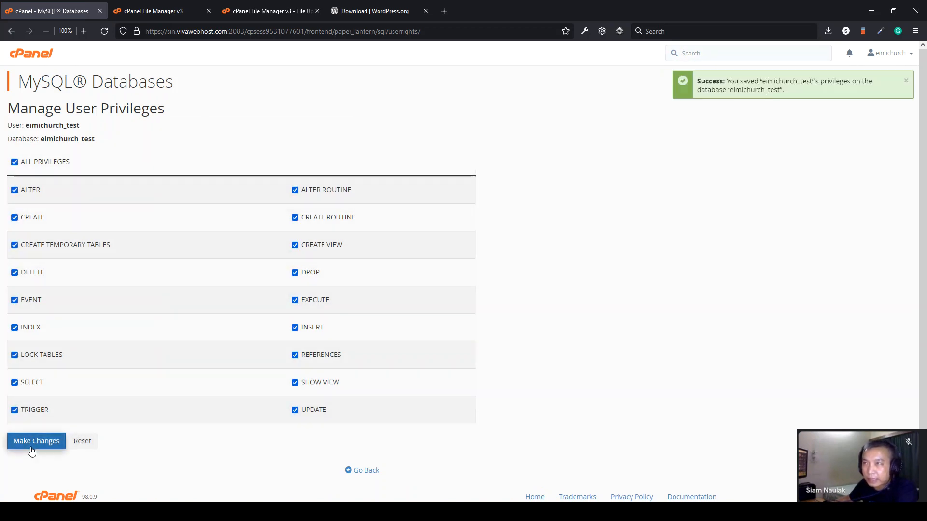
pyautogui.click(41, 55)
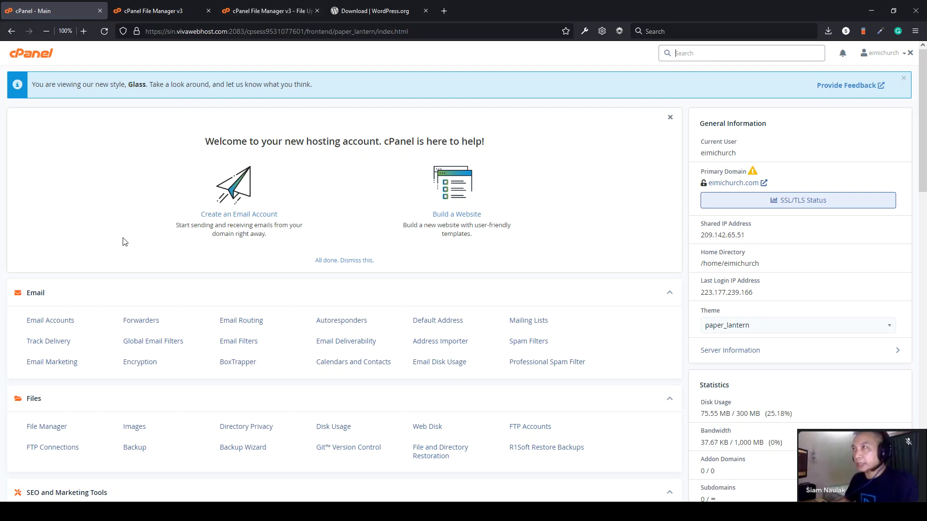
# - Load eimichurch.com in the WordPress.org tab to bring up the setup language page
pyautogui.click(374, 13)
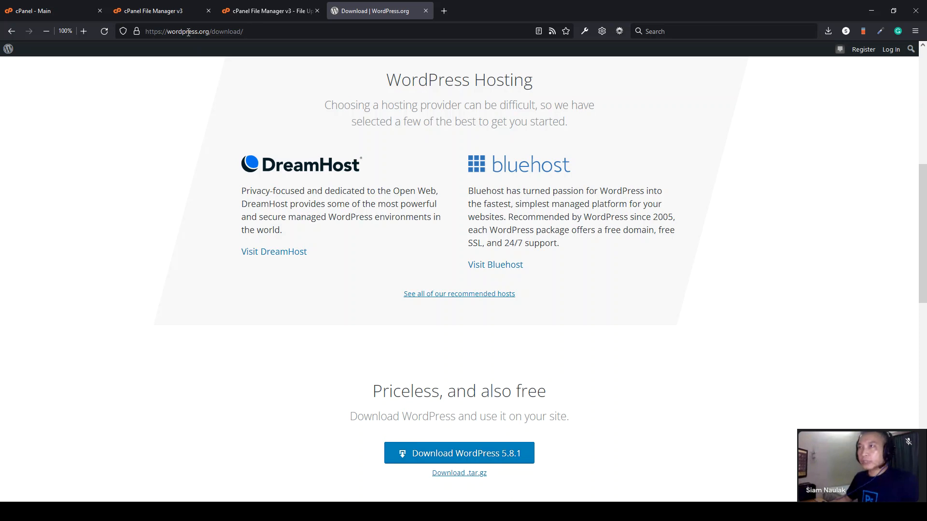
pyautogui.click(187, 31)
pyautogui.press('BackSpace')
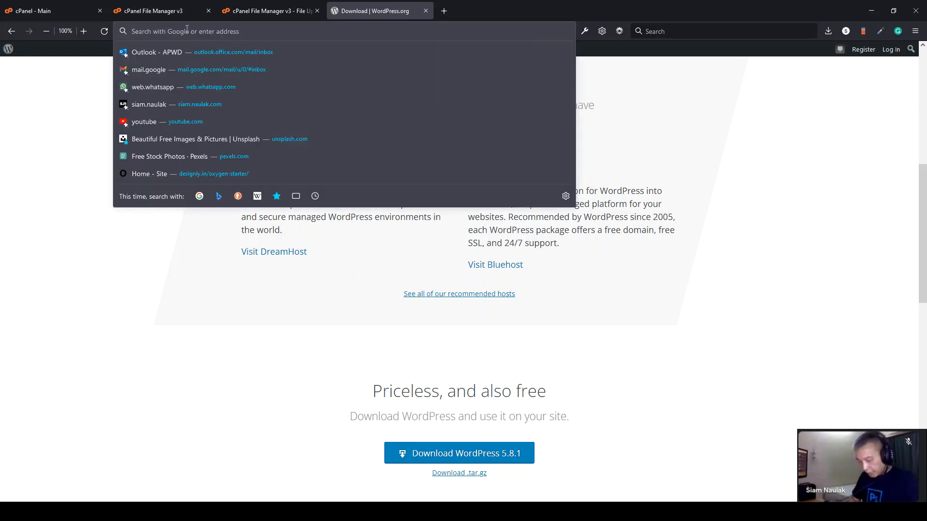
pyautogui.write('eimichurch.com/')
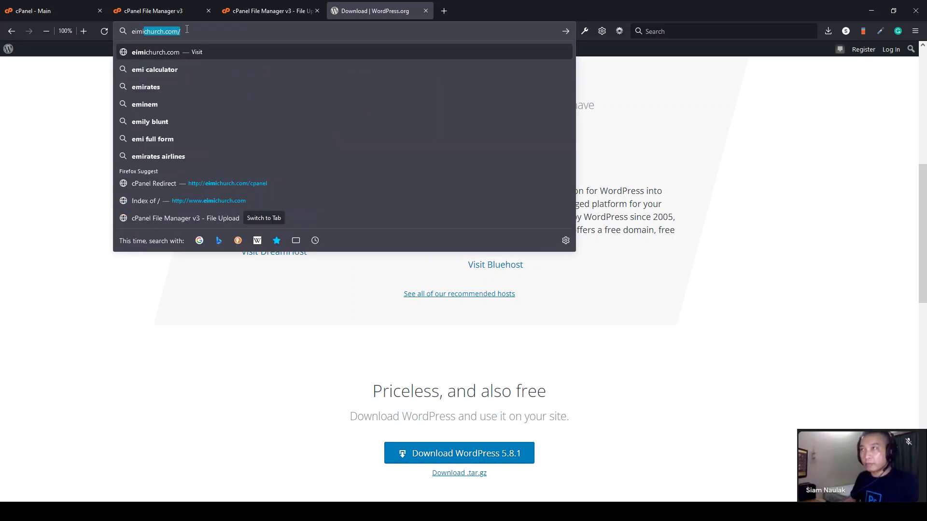
pyautogui.press('Return')
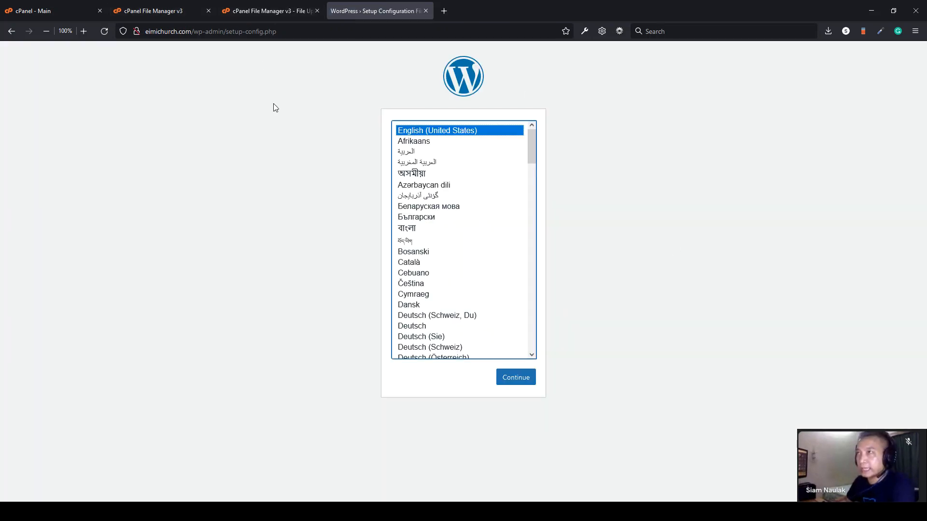
# - Glance at the upload and File Manager tabs, return to the setup page, and open a blank tab
pyautogui.click(244, 10)
pyautogui.click(203, 11)
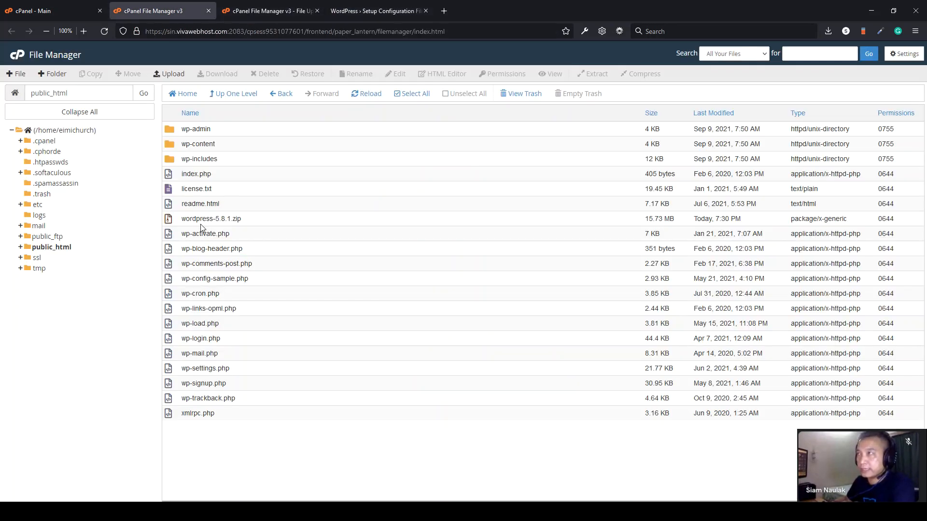
pyautogui.click(410, 10)
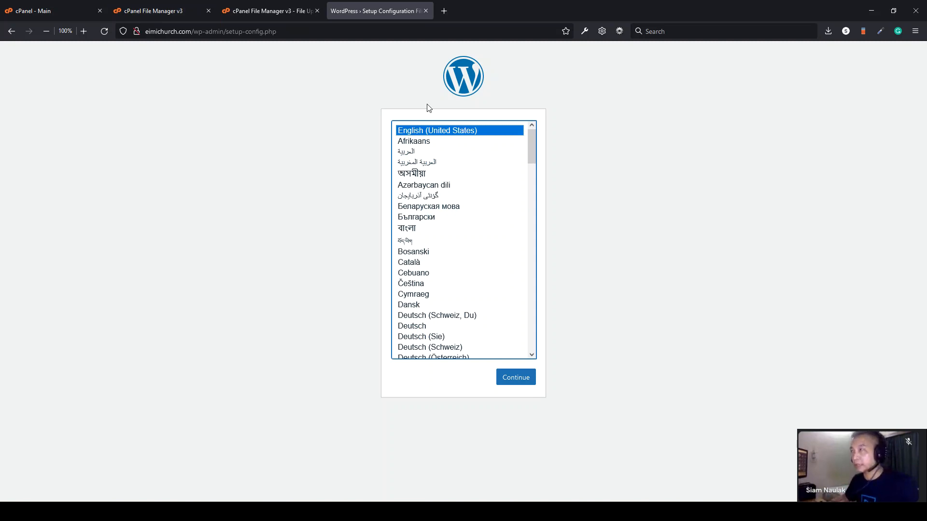
pyautogui.click(447, 10)
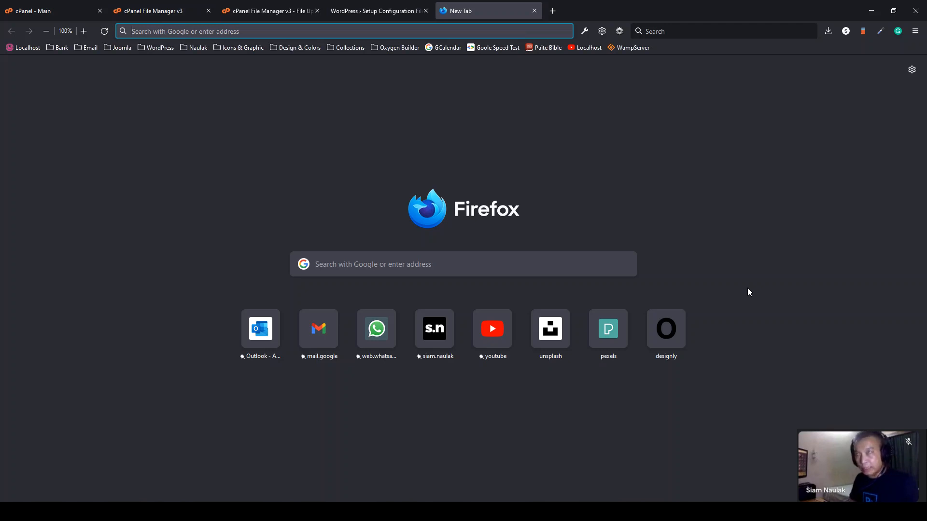
# - Open the bookmarked wampserver tutorial video in the blank tab and pause it
pyautogui.click(156, 12)
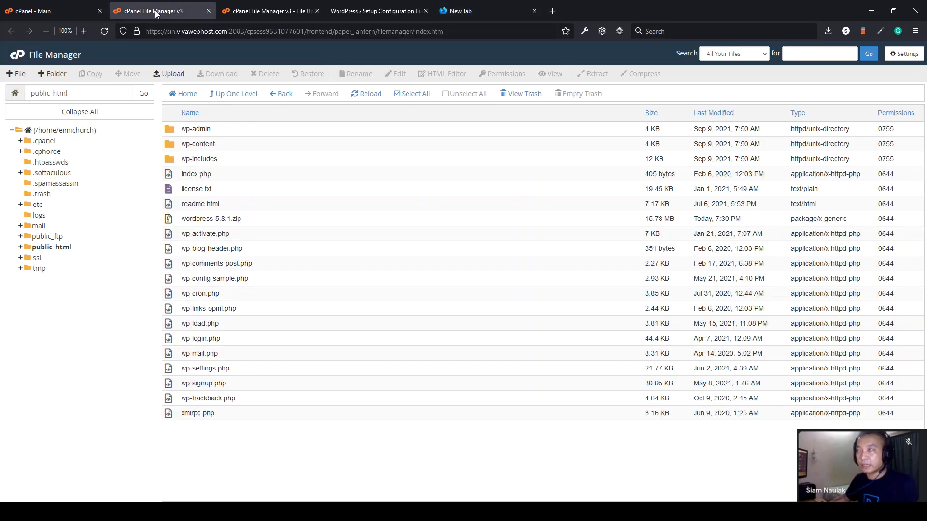
pyautogui.click(491, 7)
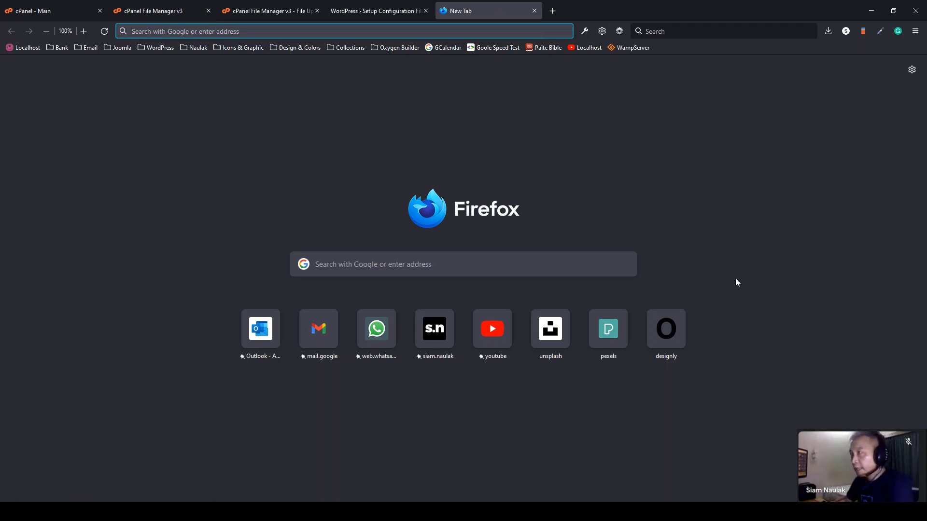
pyautogui.click(588, 47)
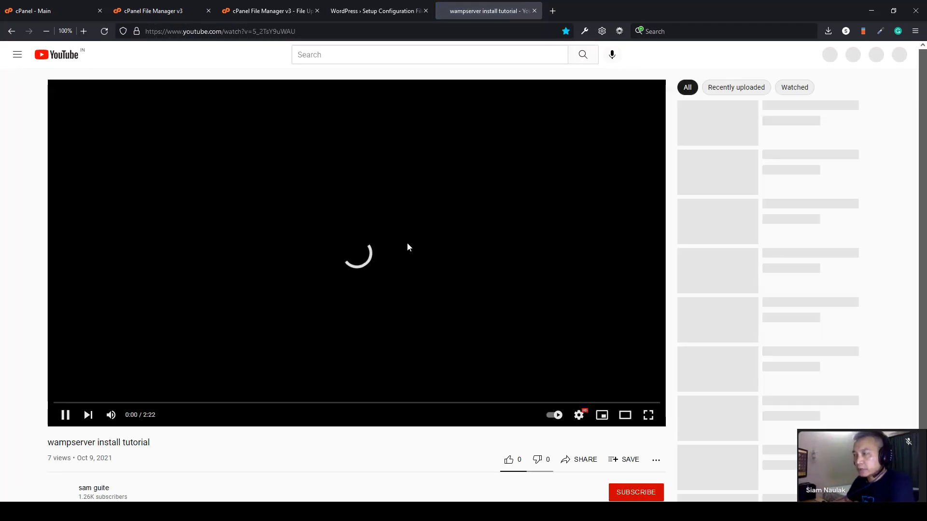
pyautogui.click(412, 247)
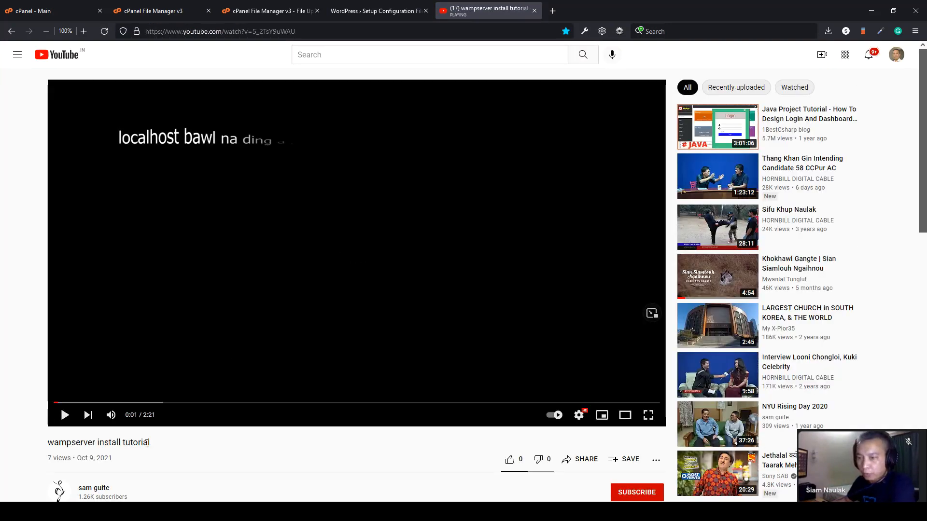
pyautogui.scroll(-2, 147, 444)
pyautogui.scroll(2, 154, 429)
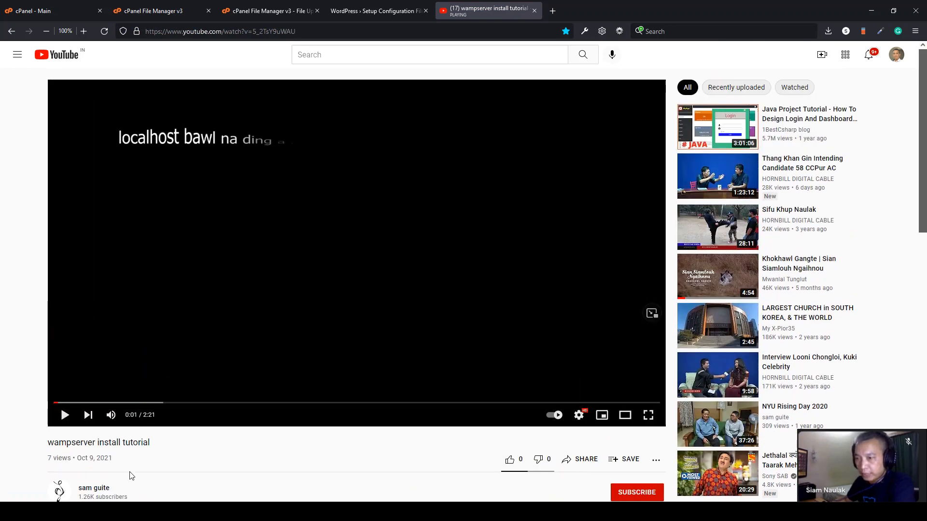
pyautogui.moveTo(154, 443); pyautogui.dragTo(43, 444)
pyautogui.click(42, 445)
# - Search YouTube for the tutorial uploader's channel and review the results
pyautogui.click(323, 54)
pyautogui.write('sam guite')
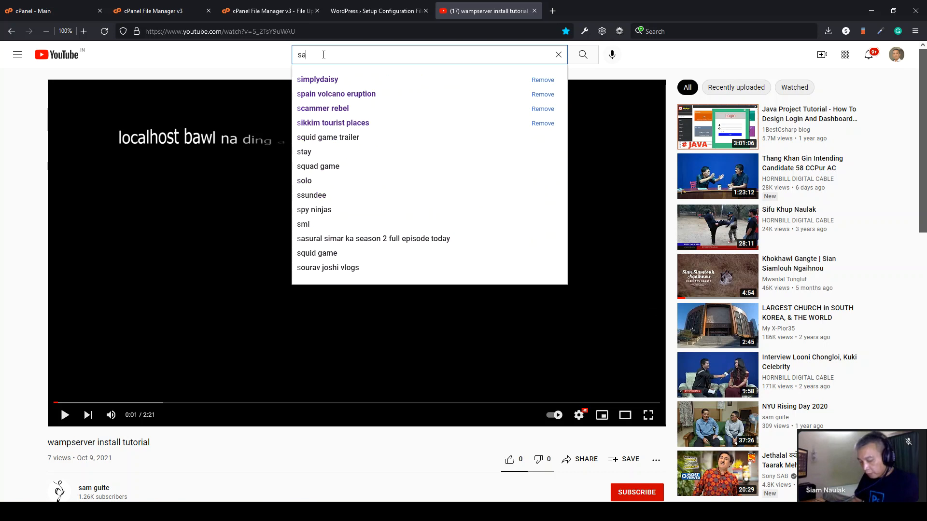
pyautogui.press('Return')
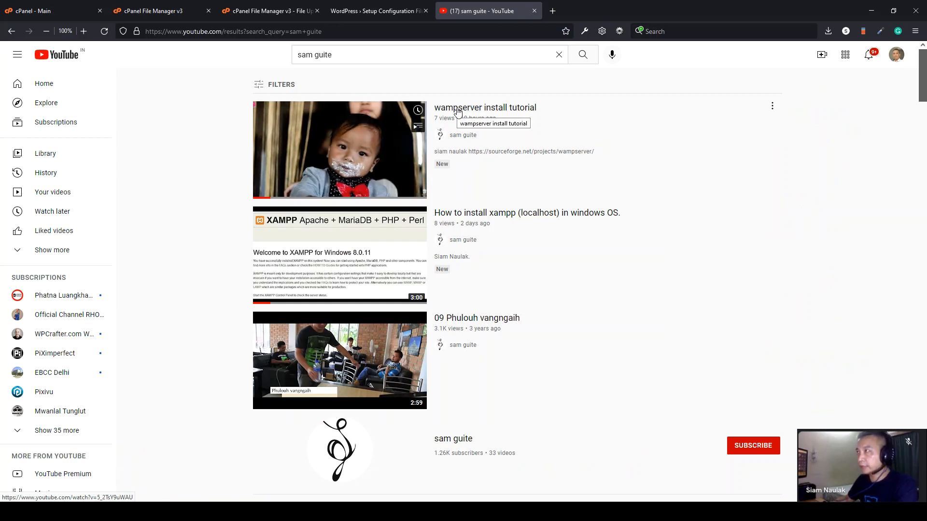
pyautogui.click(553, 14)
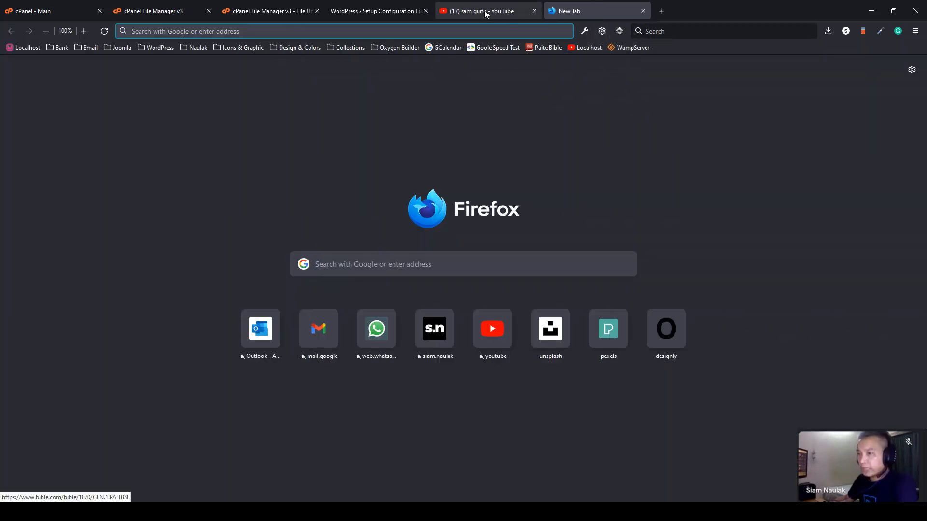
pyautogui.click(502, 12)
pyautogui.scroll(-2, 215, 326)
pyautogui.scroll(2, 462, 184)
# - Open and pause 'wampserver install tutorial', expand its description, then go to the new tab
pyautogui.click(456, 118)
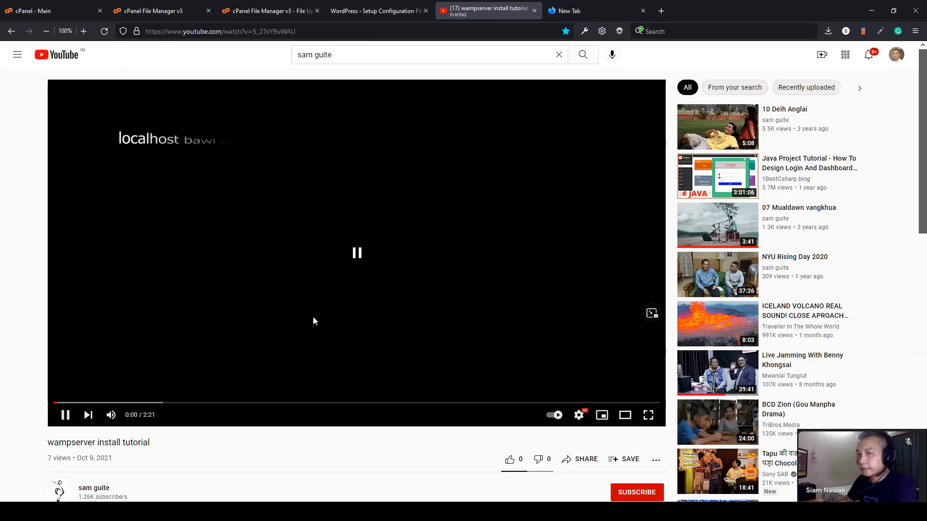
pyautogui.click(314, 321)
pyautogui.scroll(-3, 313, 322)
pyautogui.click(106, 418)
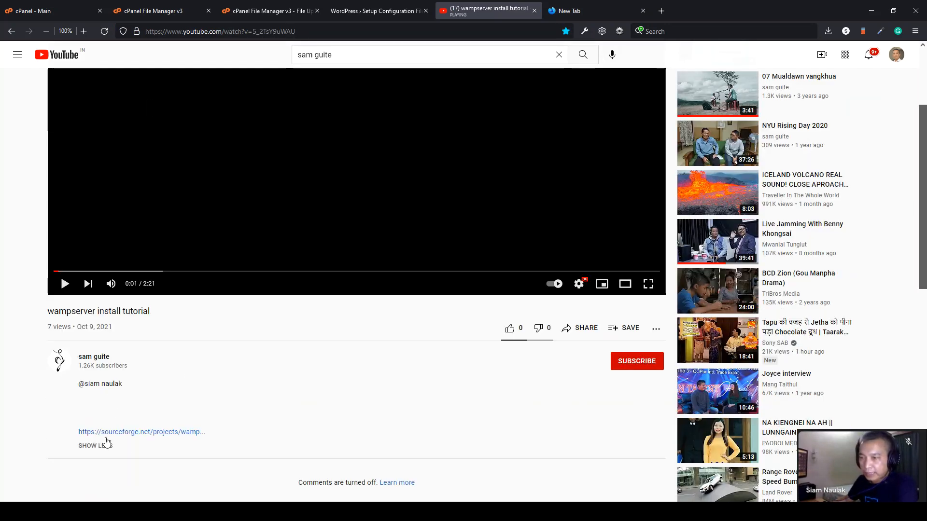
pyautogui.click(588, 10)
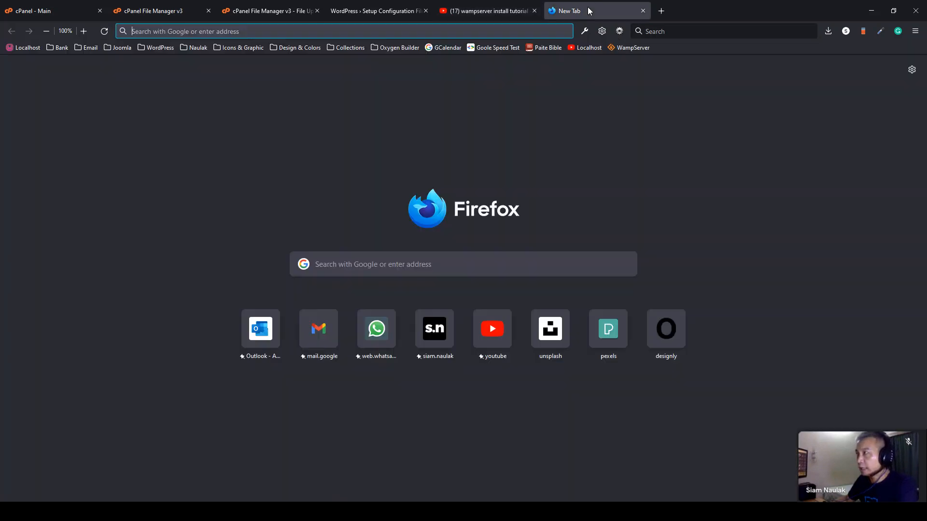
# - Open the WampServer project page on SourceForge, then go back to the wampserver install tutorial video
pyautogui.click(628, 51)
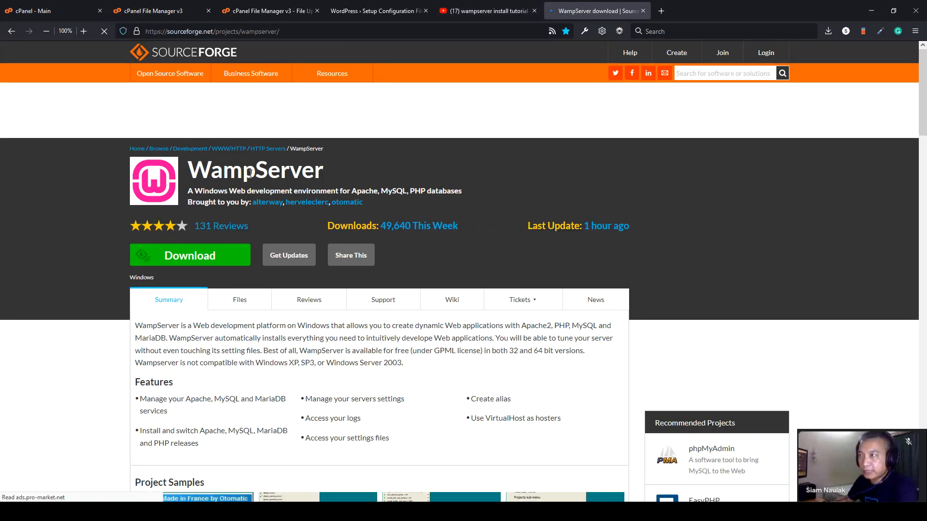
pyautogui.moveTo(333, 177); pyautogui.dragTo(189, 170)
pyautogui.click(206, 169)
pyautogui.scroll(-2, 206, 169)
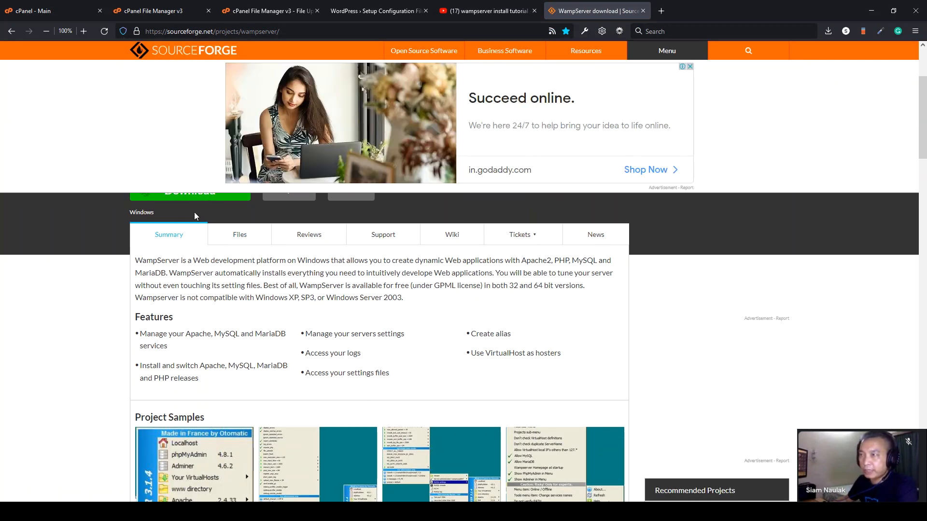
pyautogui.scroll(3, 109, 342)
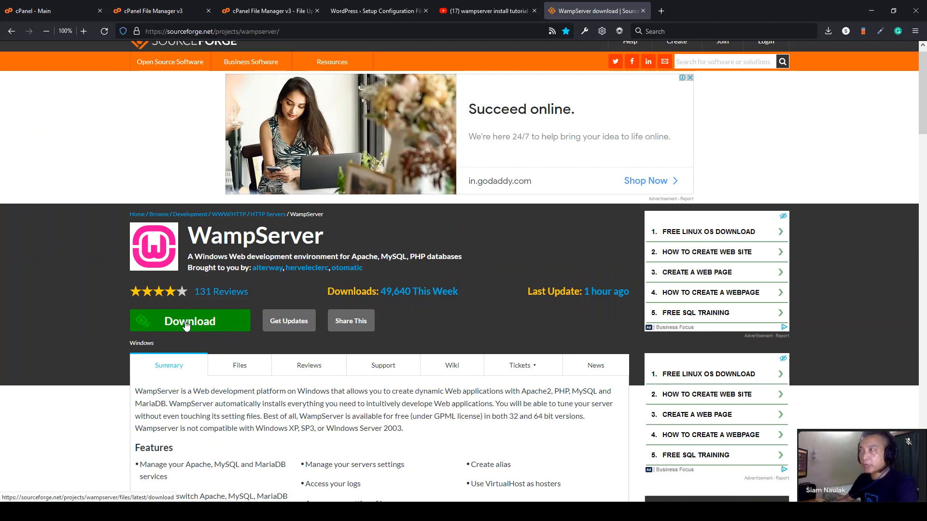
pyautogui.click(182, 325)
pyautogui.click(480, 13)
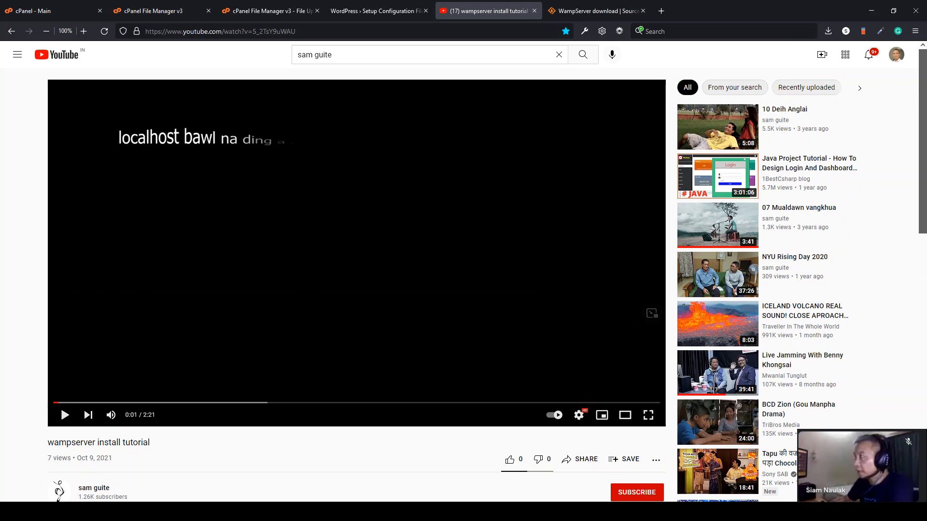
# - Minimise Firefox, Notepad and File Explorer to leave only the Windows desktop
pyautogui.click(870, 13)
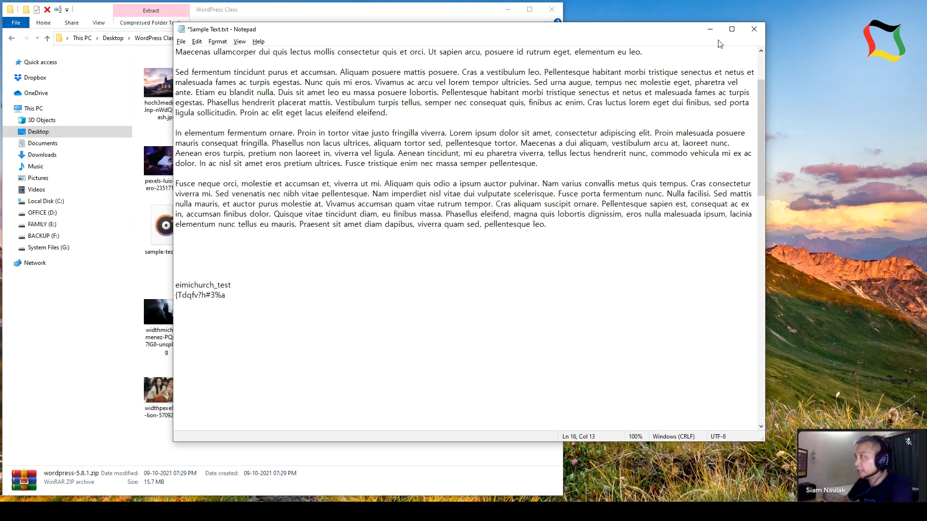
pyautogui.click(697, 25)
pyautogui.click(508, 10)
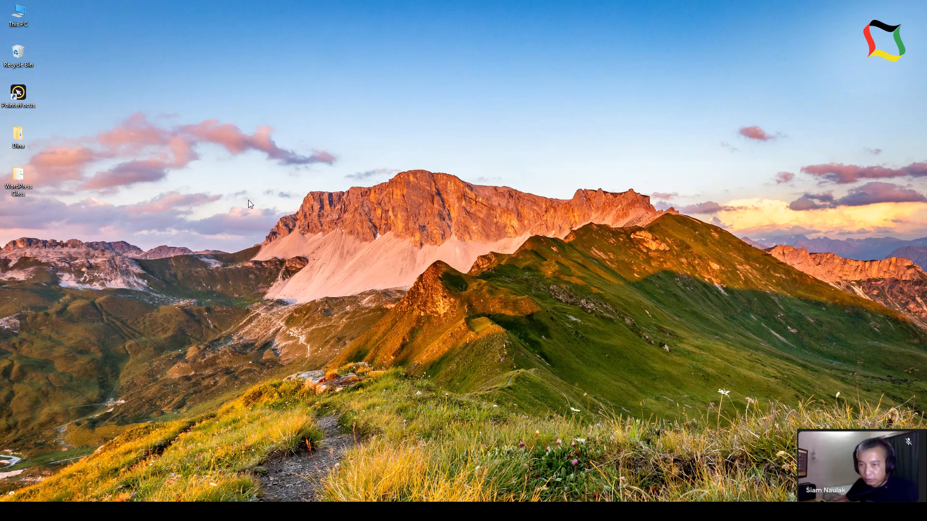
# - Launch Wampserver64 from Start, confirm its tray icon is running, and restore the WordPress Class folder
pyautogui.click(12, 512)
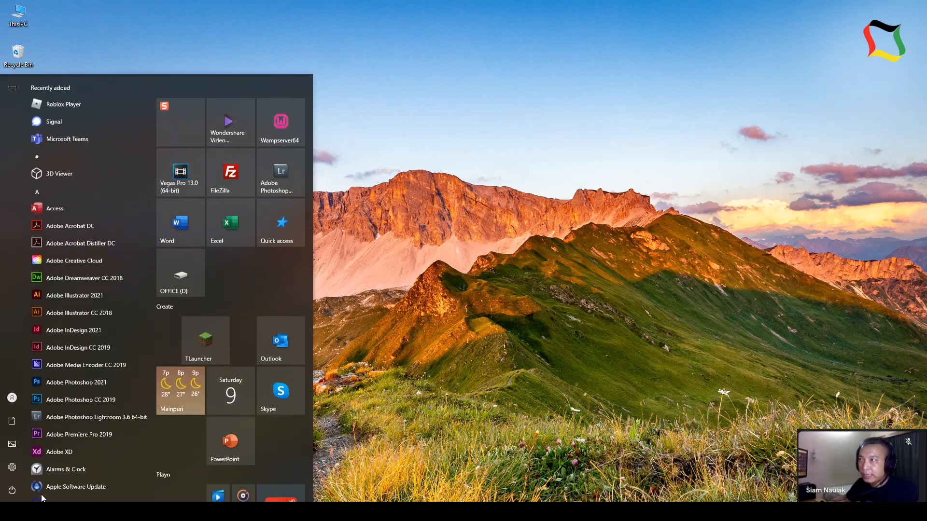
pyautogui.click(284, 132)
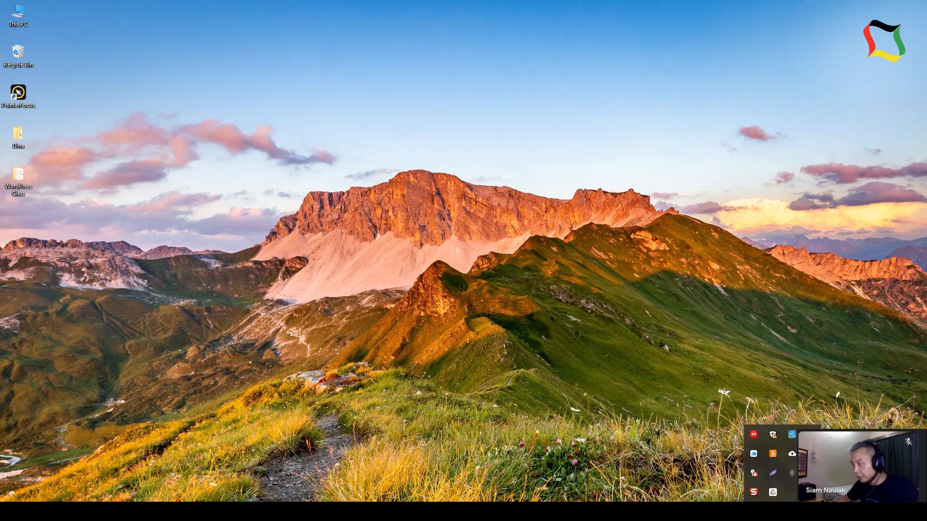
pyautogui.click(780, 477)
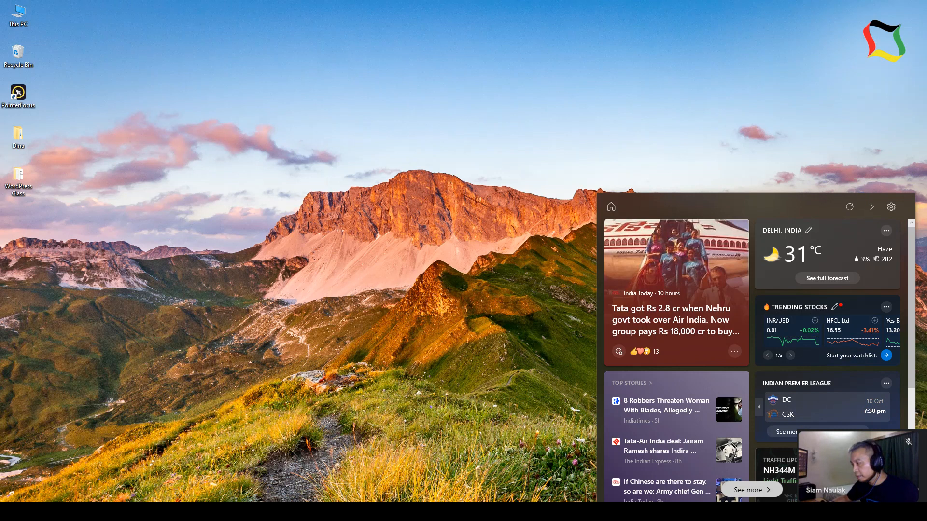
pyautogui.click(783, 512)
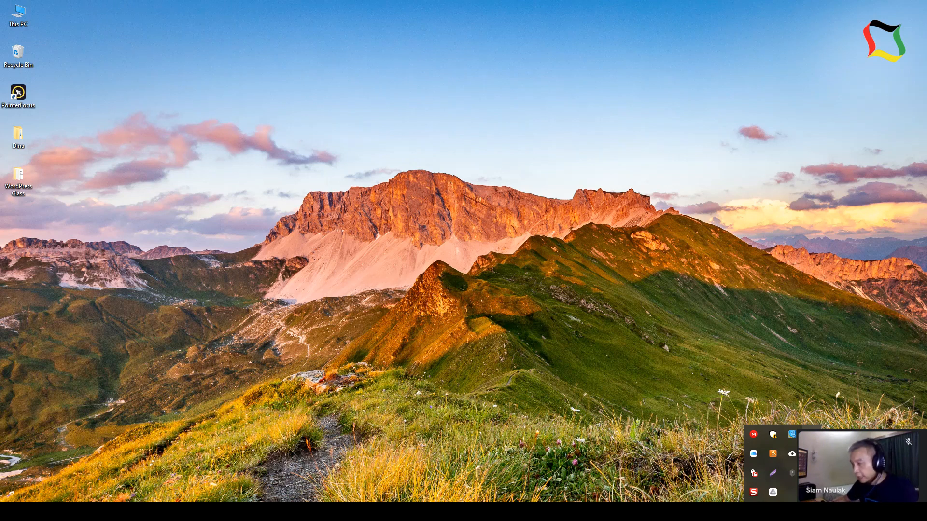
pyautogui.click(581, 341)
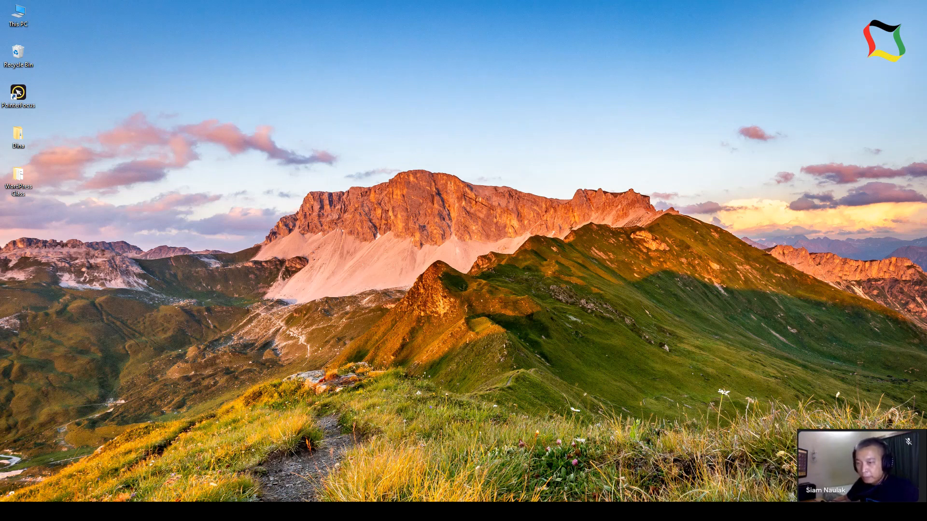
pyautogui.click(111, 498)
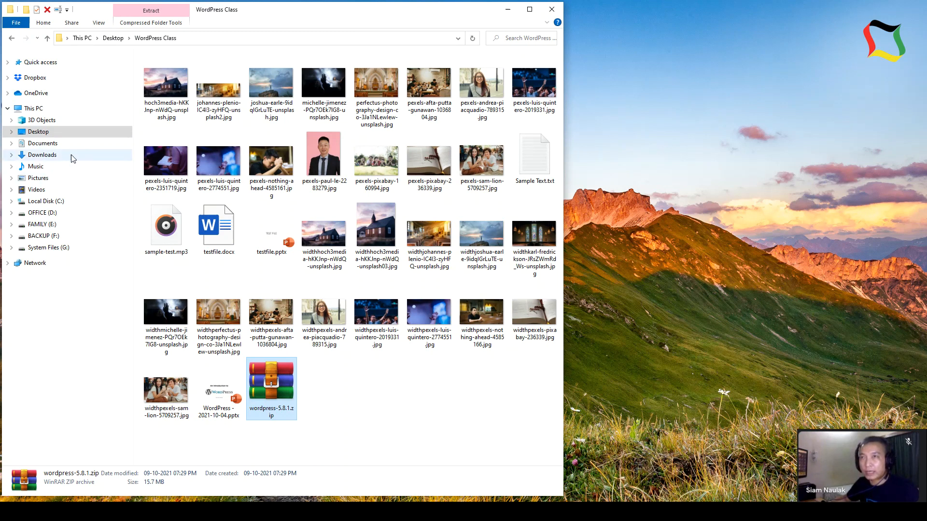
# - Open a second File Explorer window on the Localhost www folder
pyautogui.hotkey('ctrl', 'n')
pyautogui.click(19, 63)
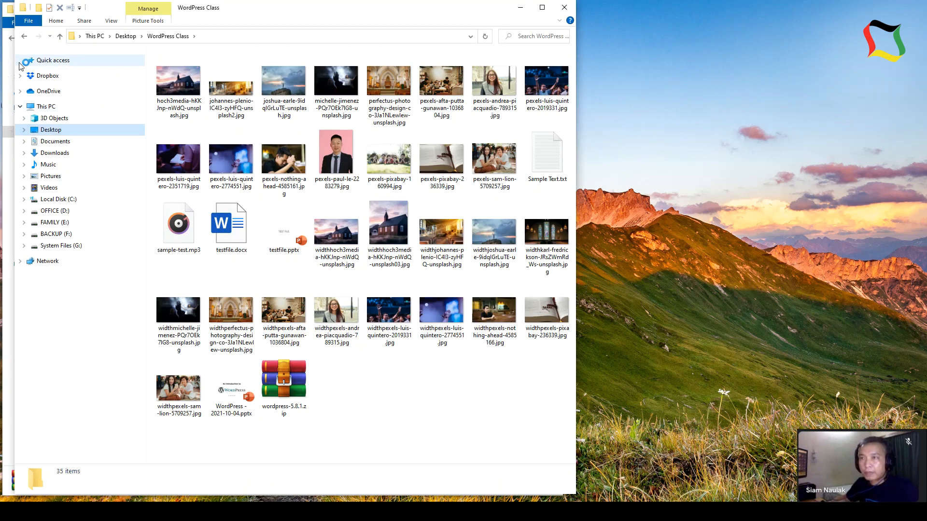
pyautogui.click(60, 249)
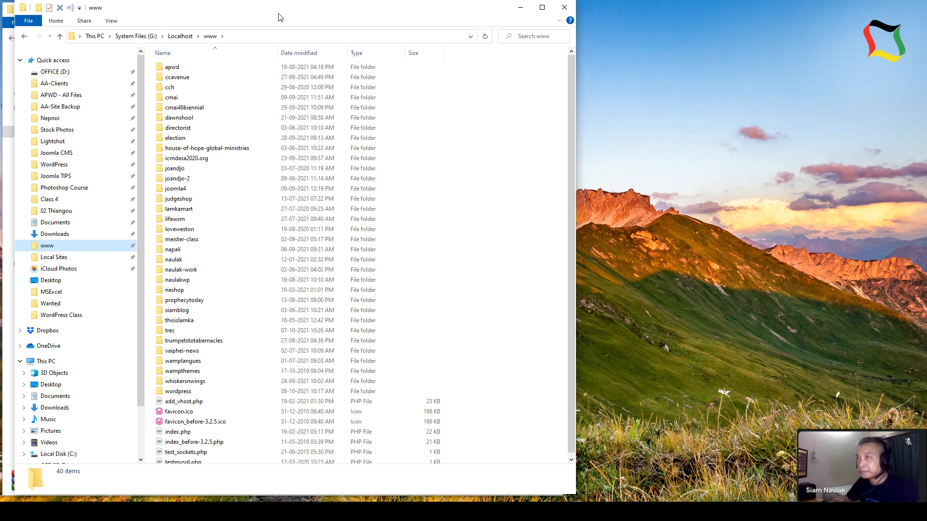
pyautogui.moveTo(279, 15); pyautogui.dragTo(451, 21)
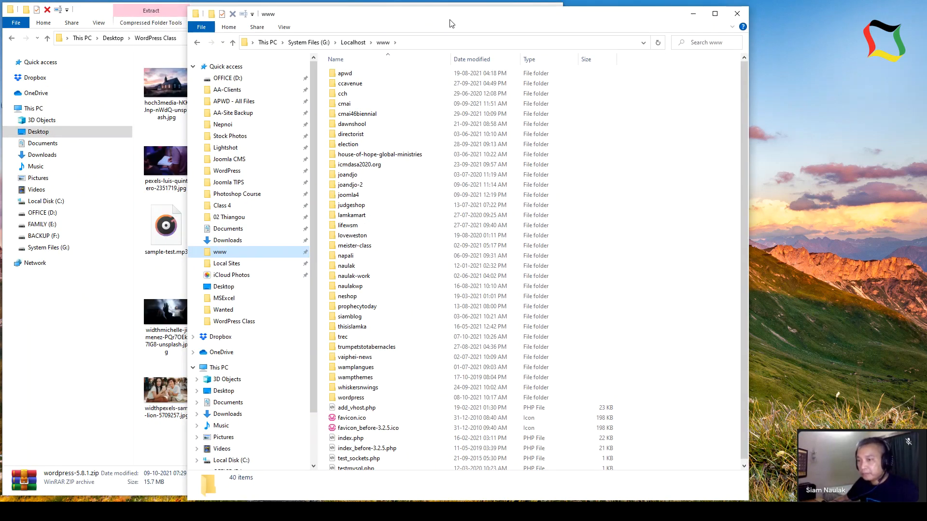
pyautogui.click(155, 454)
pyautogui.click(271, 383)
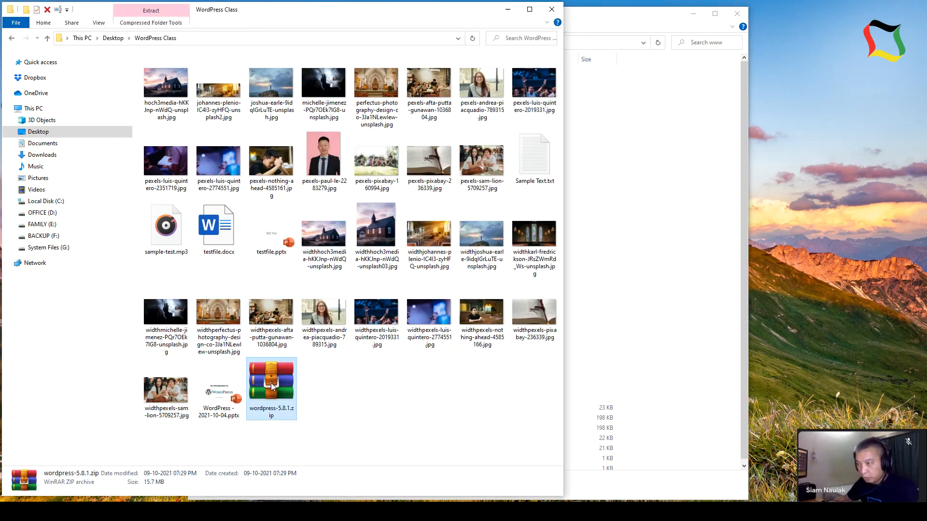
pyautogui.rightClick(271, 384)
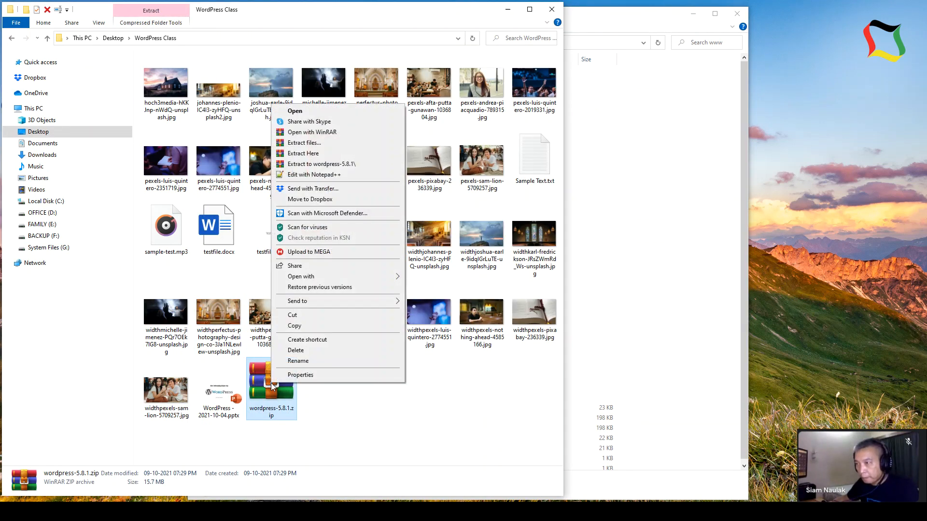
pyautogui.click(300, 328)
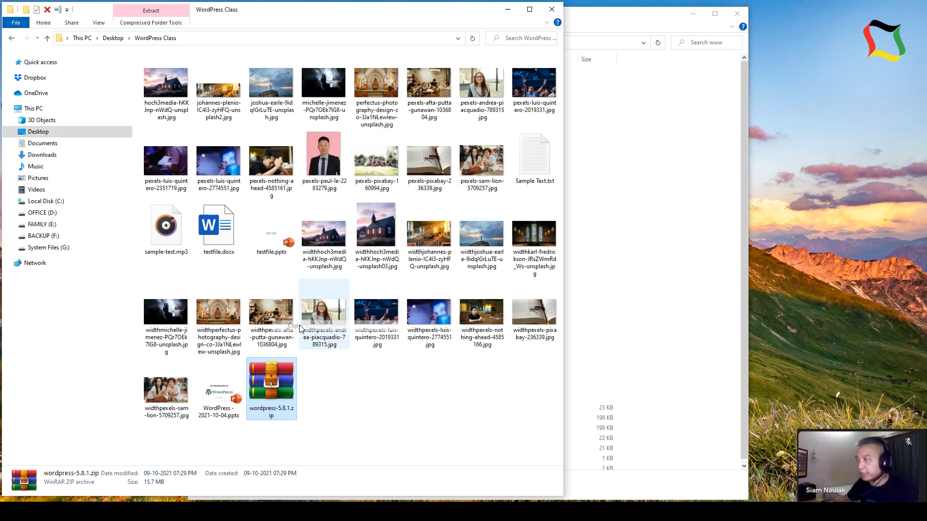
pyautogui.click(656, 313)
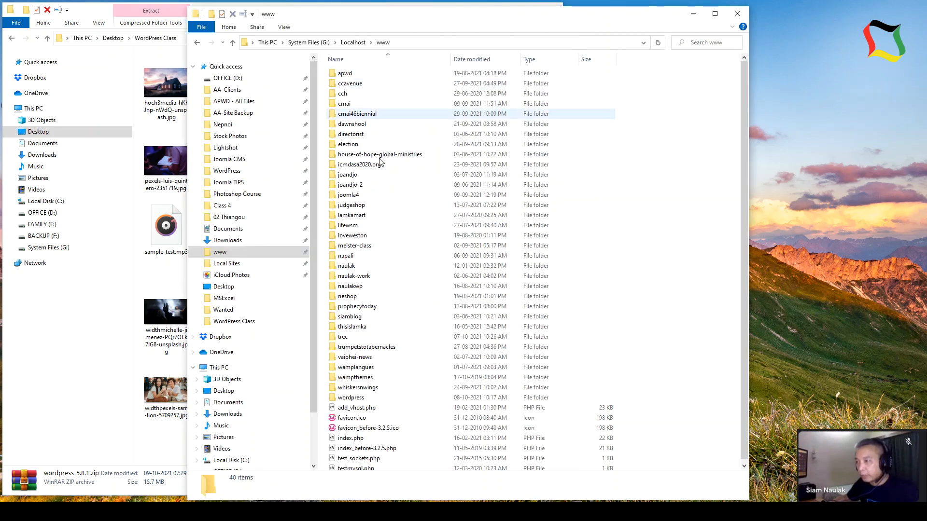
pyautogui.scroll(-1, 648, 404)
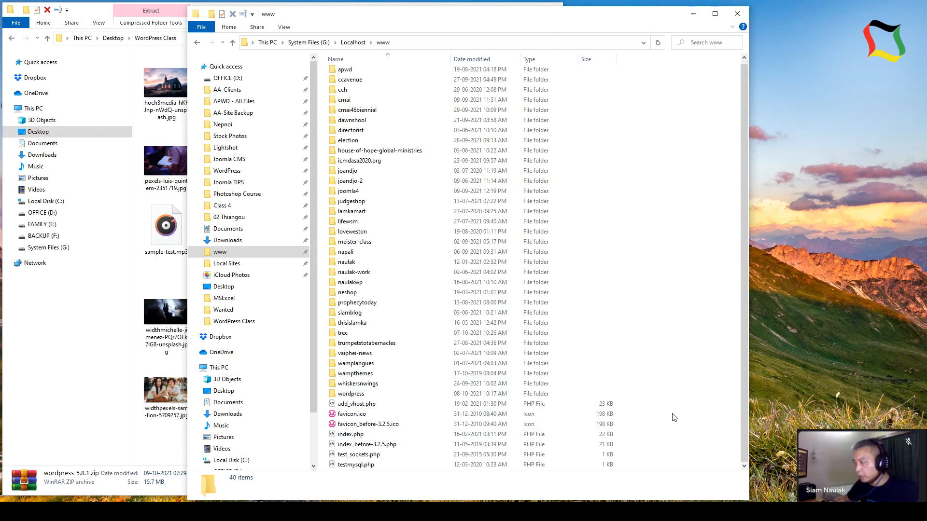
pyautogui.rightClick(673, 414)
# - Create a folder named eimichurch in www and paste wordpress-5.8.1.zip into it
pyautogui.moveTo(696, 392)
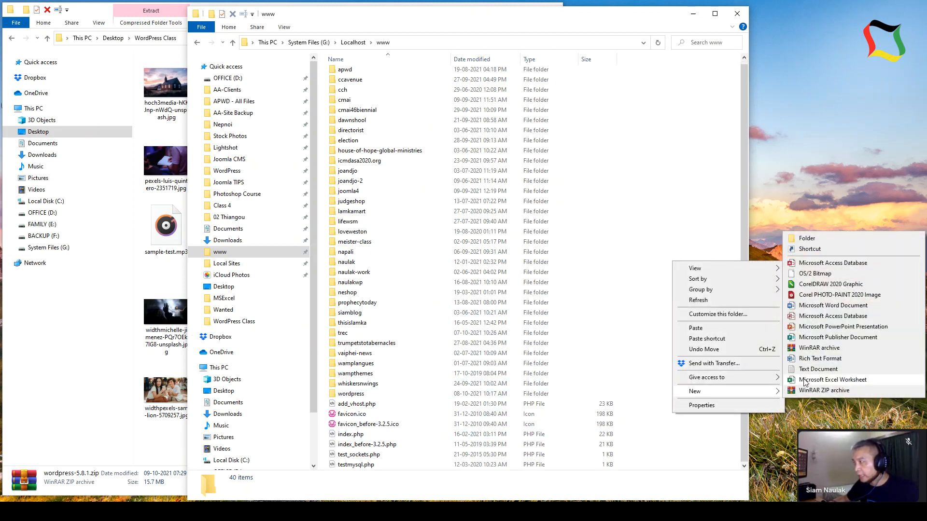
pyautogui.click(807, 238)
pyautogui.write('e')
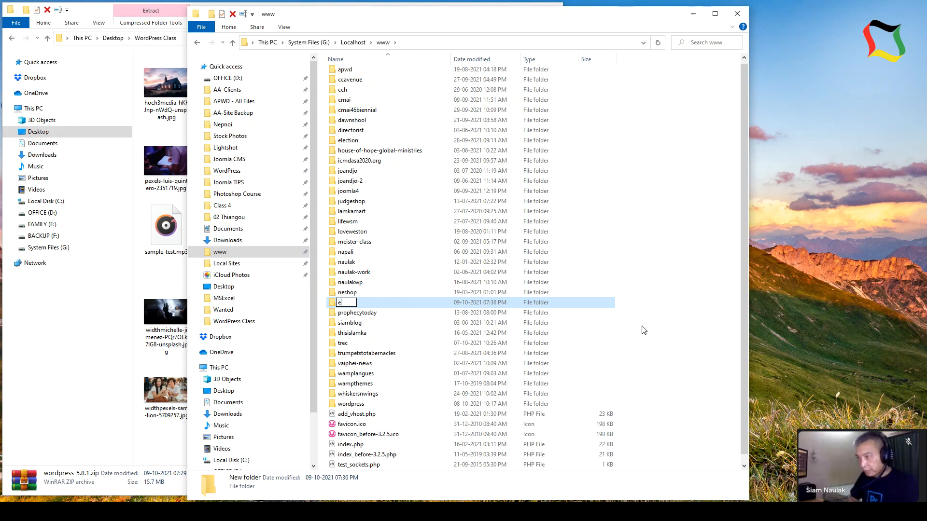
pyautogui.write('imichurch')
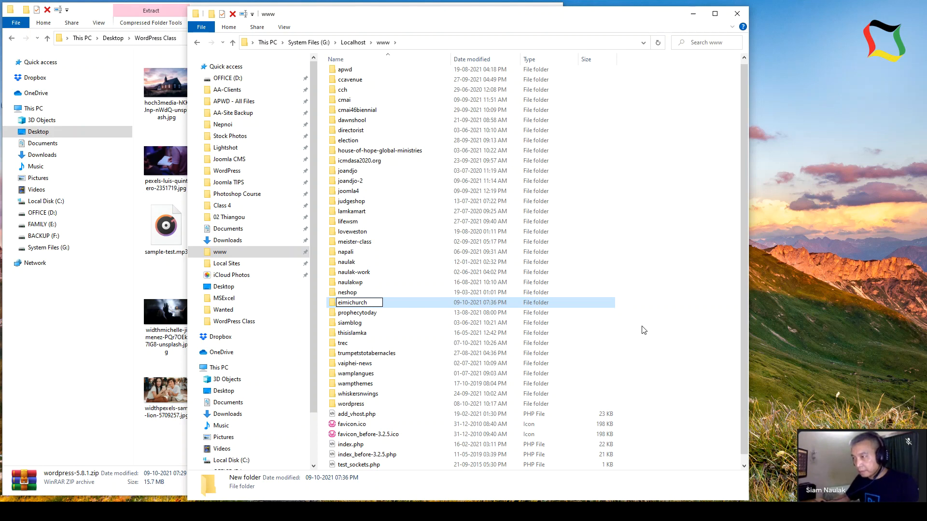
pyautogui.press('Return')
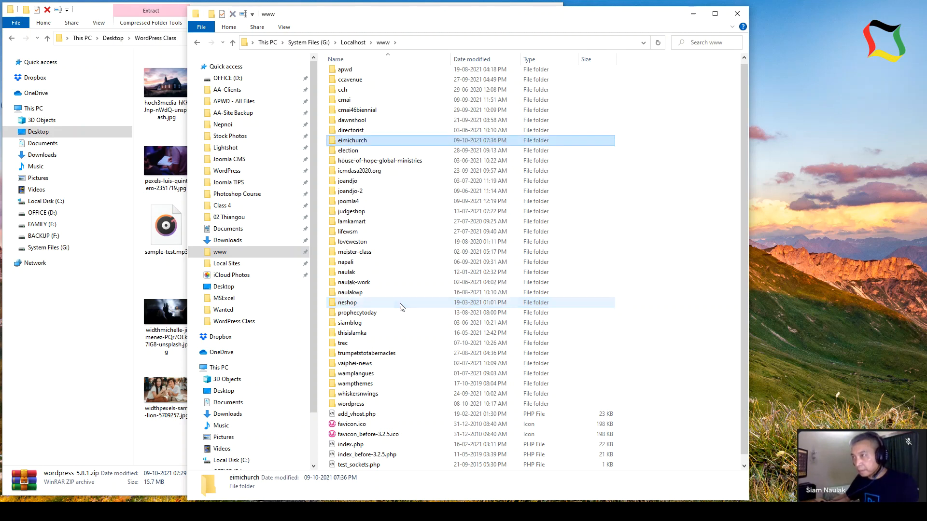
pyautogui.doubleClick(353, 141)
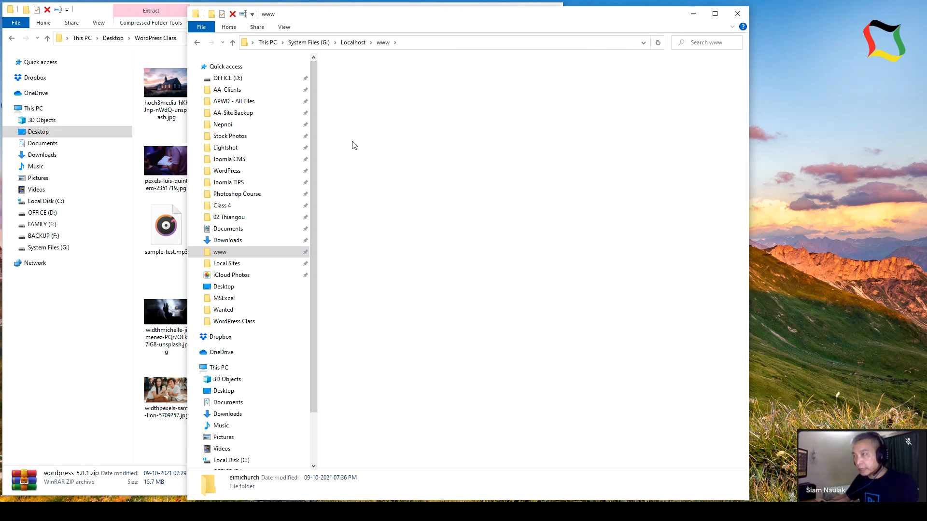
pyautogui.rightClick(412, 160)
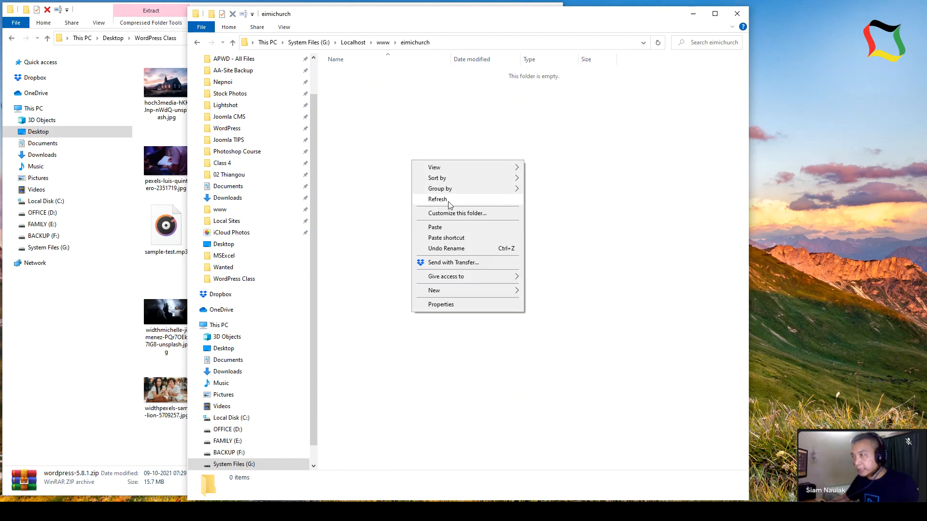
pyautogui.click(436, 227)
# - Extract the zip into eimichurch, then permanently delete the zip
pyautogui.rightClick(354, 72)
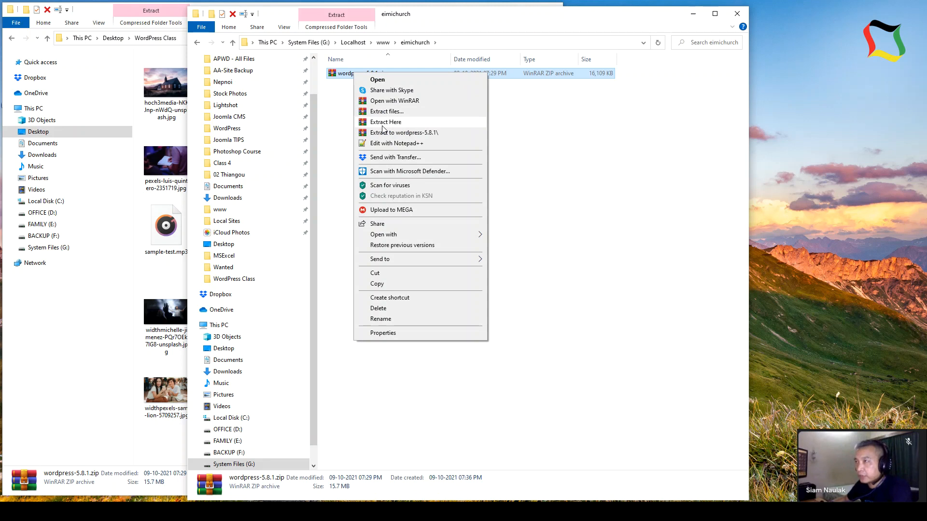
pyautogui.click(385, 122)
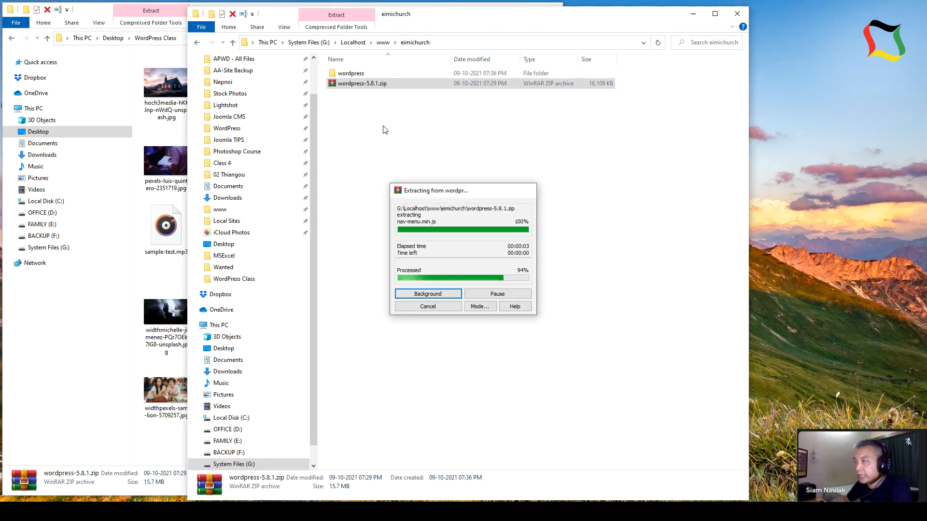
pyautogui.rightClick(350, 88)
pyautogui.click(383, 323)
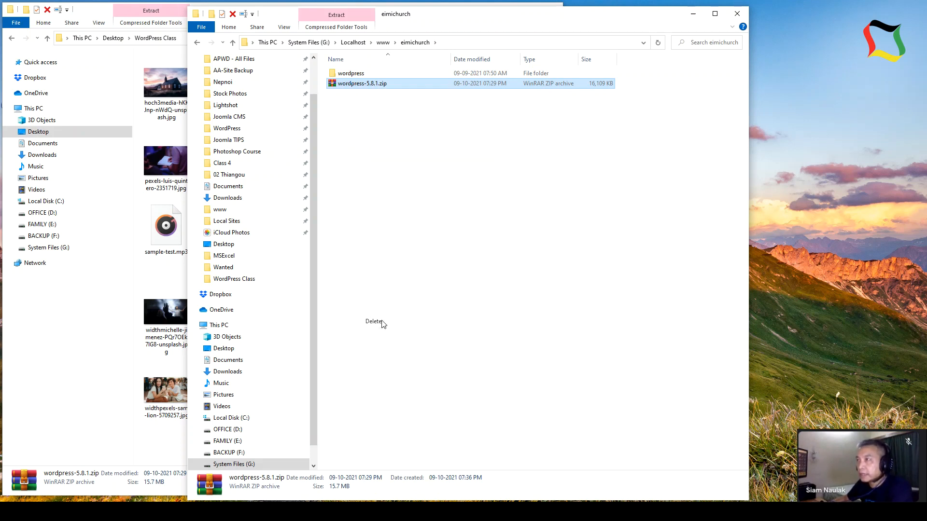
pyautogui.click(487, 206)
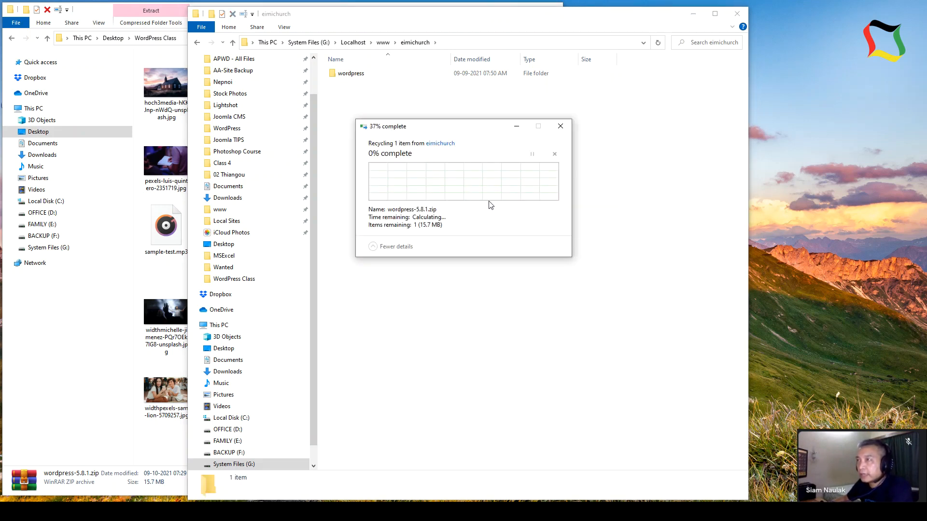
# - Cut the 19 files from the wordpress subfolder, paste them into eimichurch, and delete the empty subfolder
pyautogui.doubleClick(346, 74)
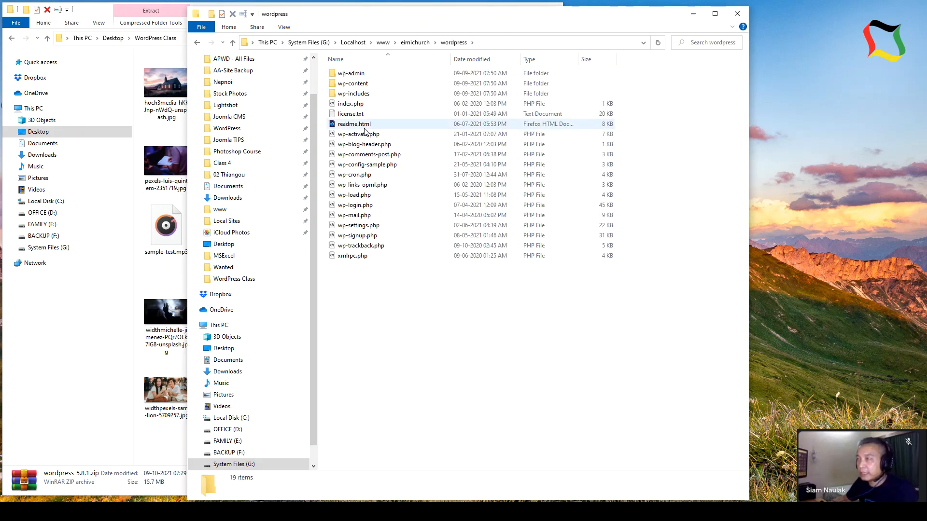
pyautogui.hotkey('ctrl', 'a')
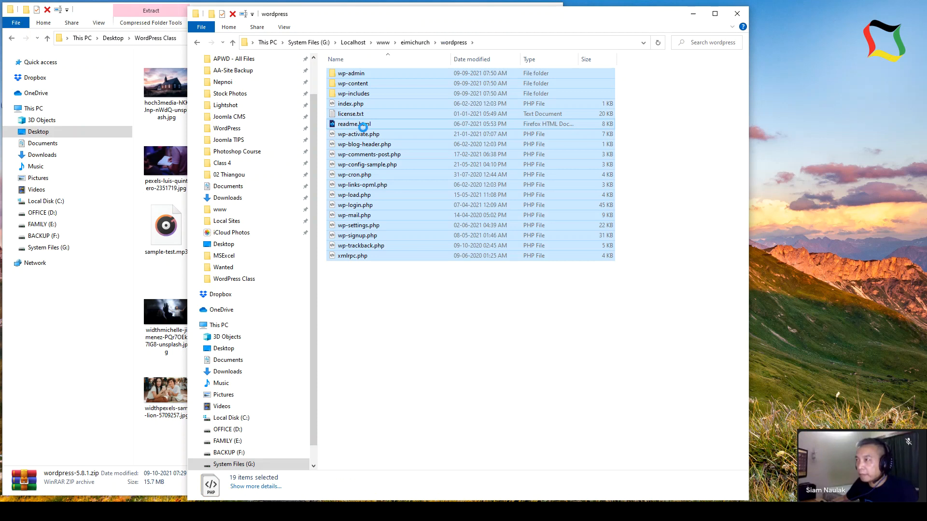
pyautogui.rightClick(363, 127)
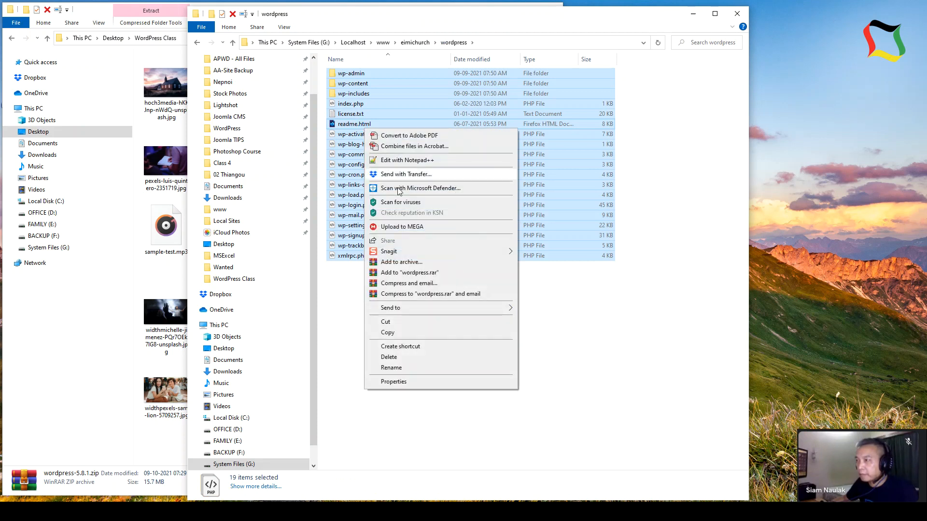
pyautogui.click(393, 322)
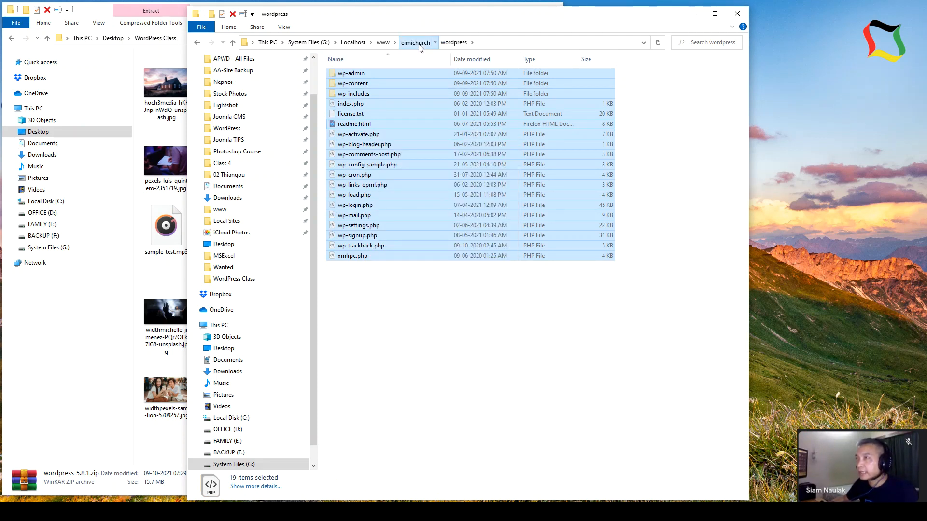
pyautogui.click(417, 43)
pyautogui.rightClick(395, 189)
pyautogui.click(420, 253)
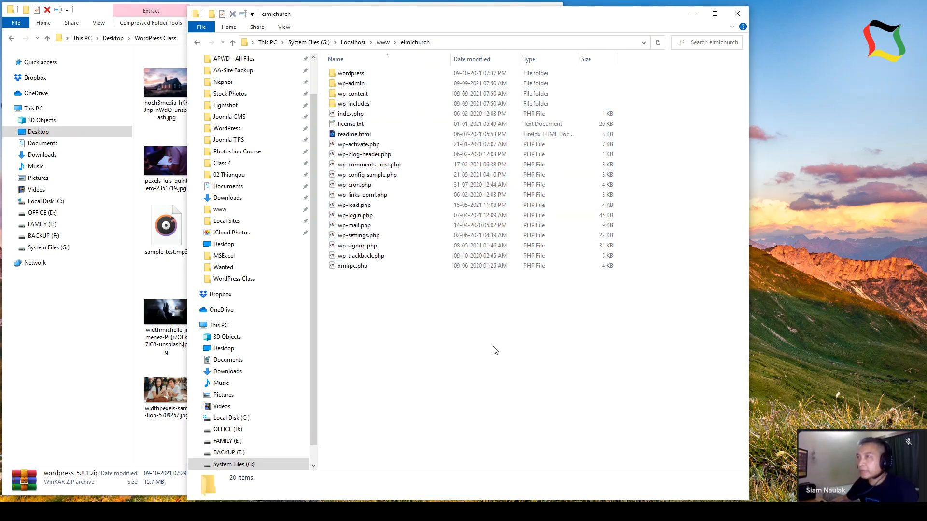
pyautogui.click(363, 74)
pyautogui.press('Delete')
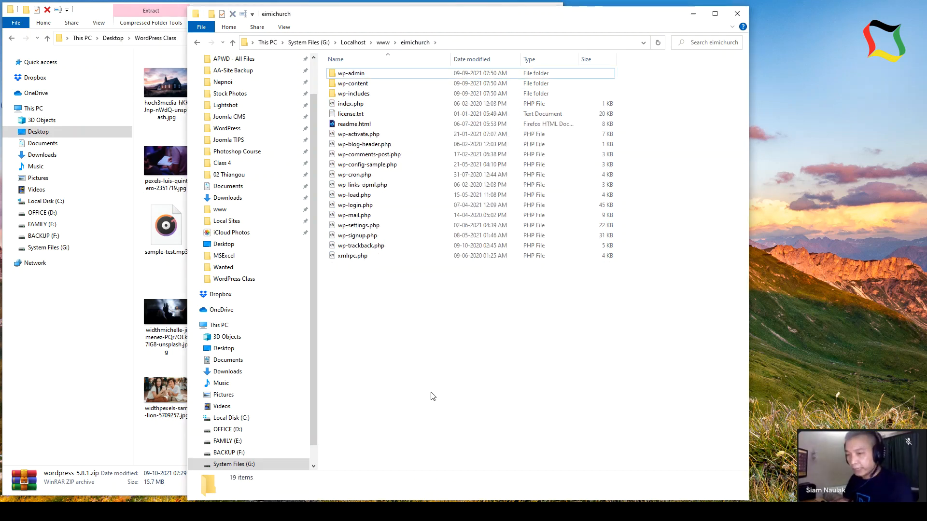
# - In Firefox, close the WampServer download and YouTube tutorial tabs
pyautogui.click(156, 512)
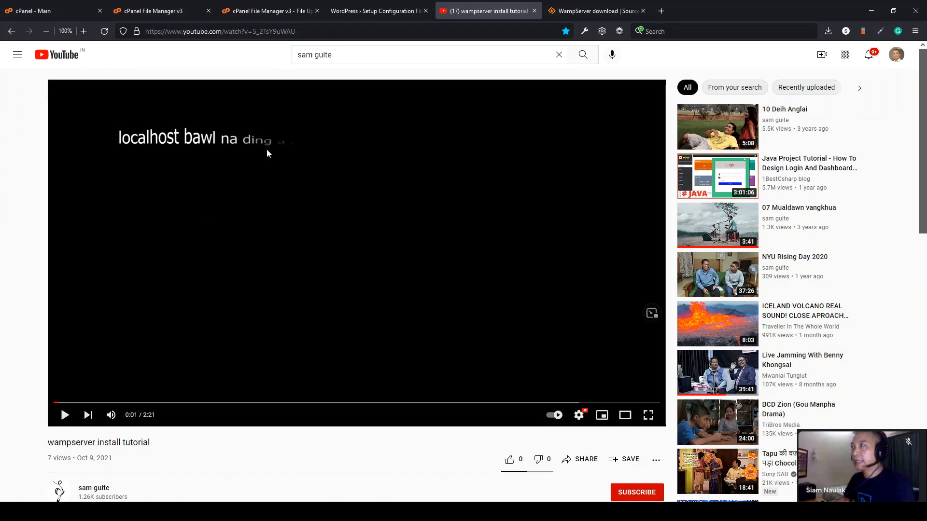
pyautogui.click(643, 11)
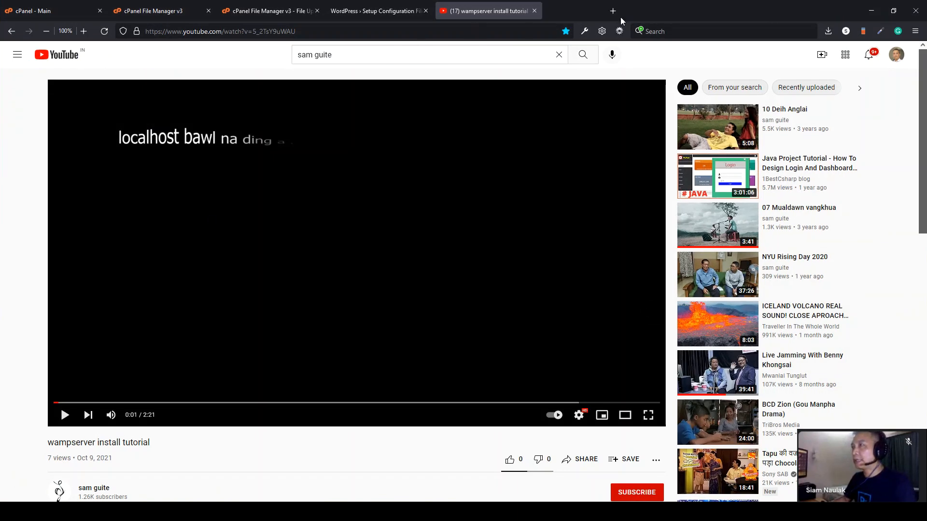
pyautogui.click(535, 10)
# - Load localhost in a new tab and find eimichurch under Your Projects
pyautogui.click(455, 12)
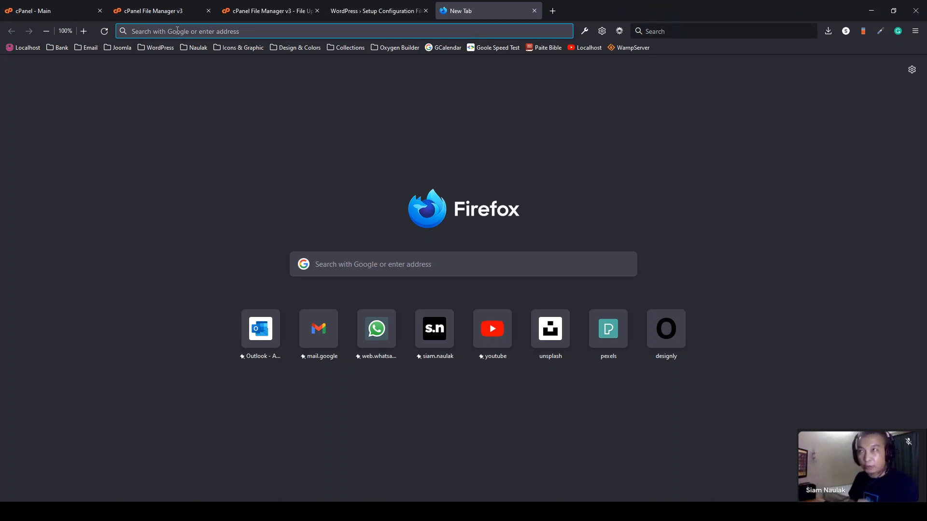
pyautogui.write('localhost/')
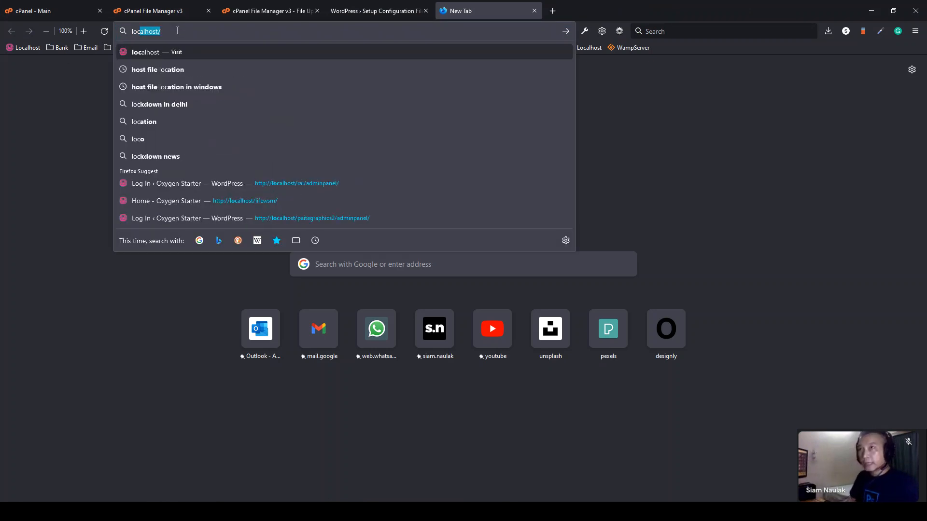
pyautogui.press('Return')
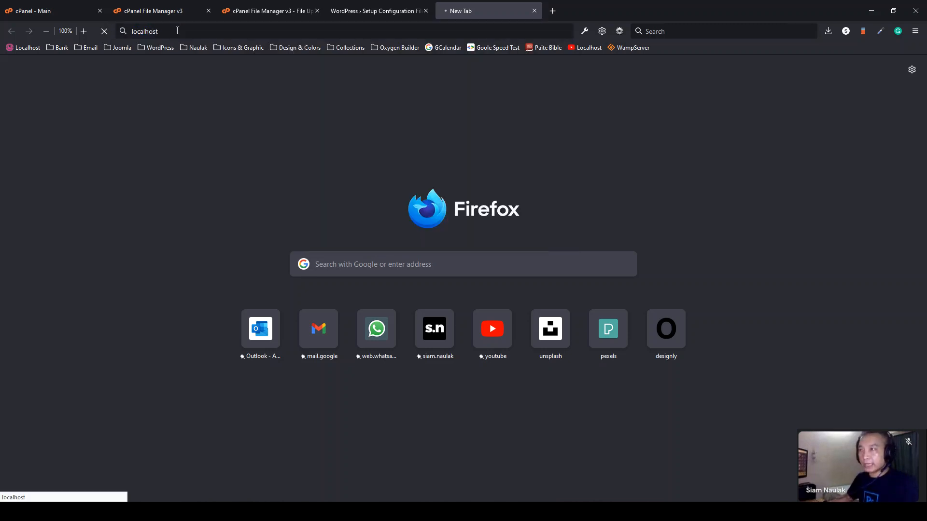
pyautogui.scroll(-3, 323, 331)
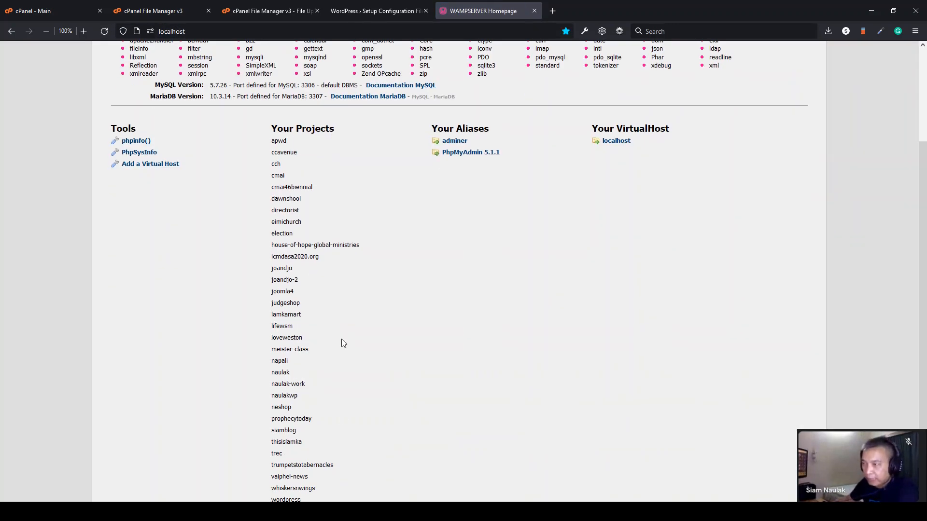
pyautogui.scroll(-2, 341, 339)
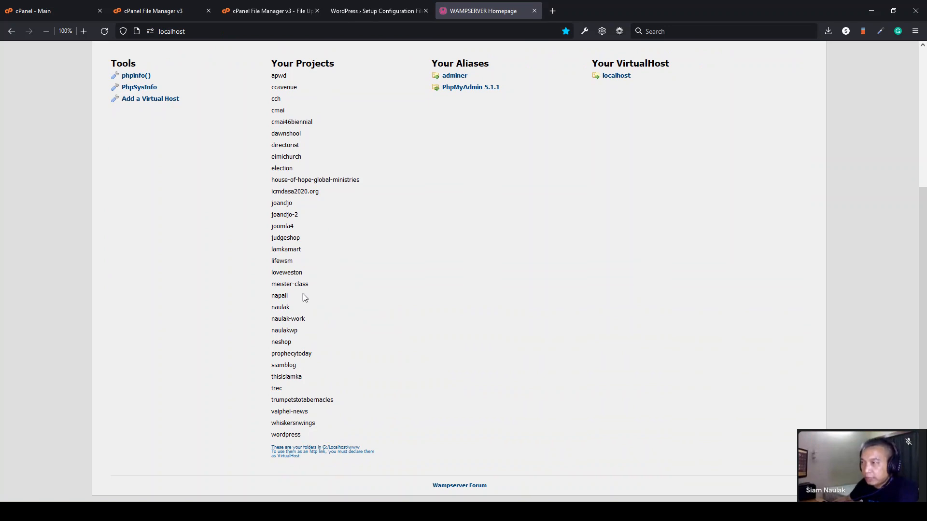
pyautogui.scroll(1, 299, 269)
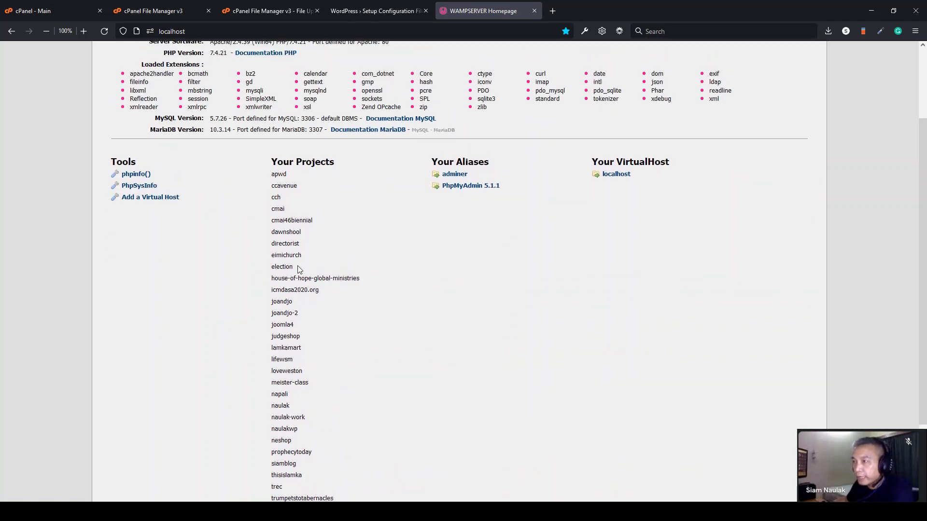
pyautogui.moveTo(289, 256); pyautogui.dragTo(274, 257)
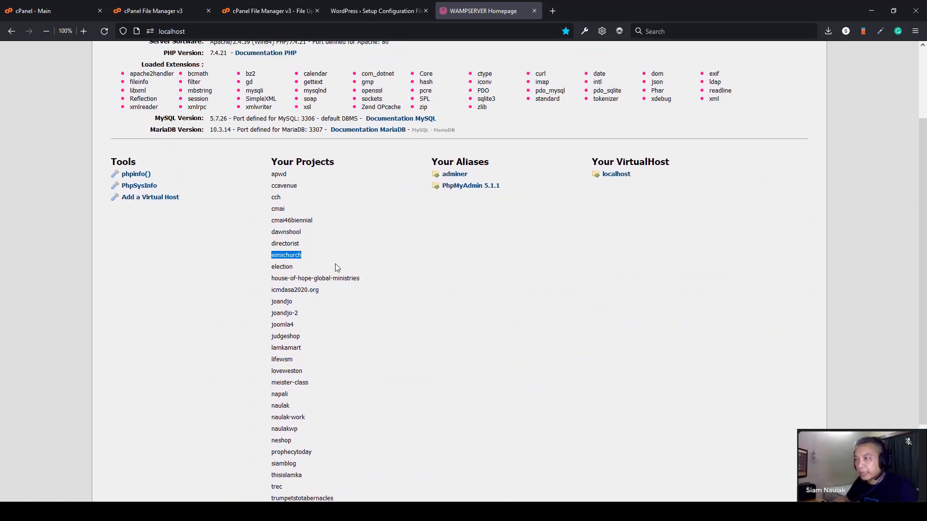
pyautogui.click(299, 255)
pyautogui.click(199, 29)
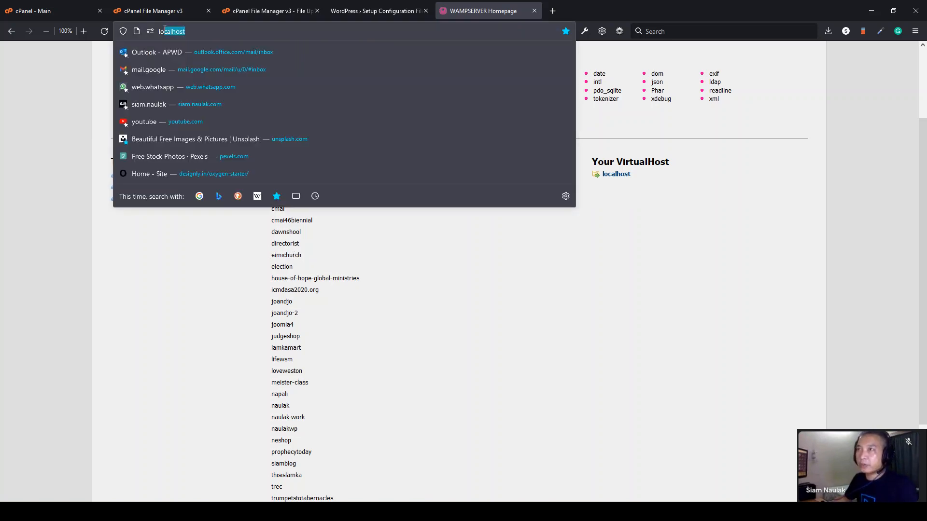
# - Open localhost/eimichurch to start the local WordPress installer
pyautogui.click(234, 33)
pyautogui.write('/')
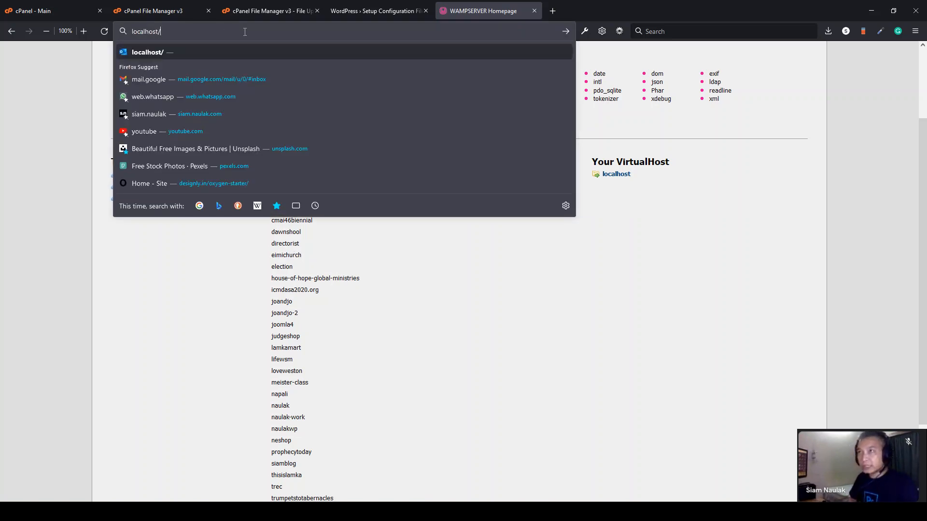
pyautogui.hotkey('ctrl', 'v')
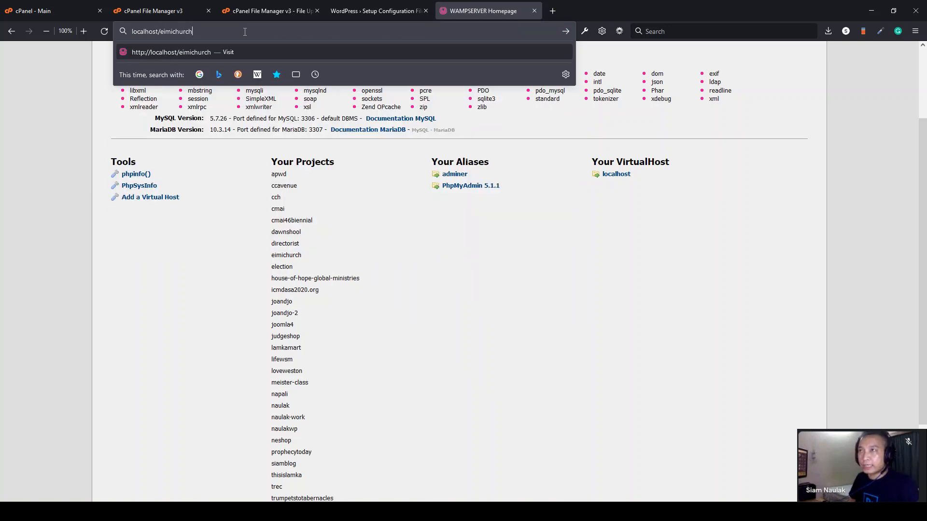
pyautogui.press('Return')
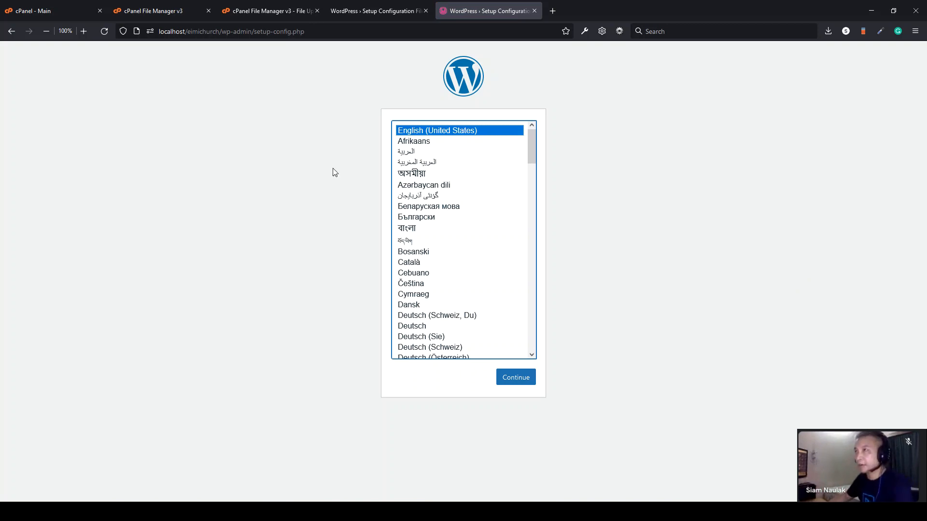
# - Continue with English (United States) to the database-details welcome page, then return to cPanel File Manager
pyautogui.click(374, 11)
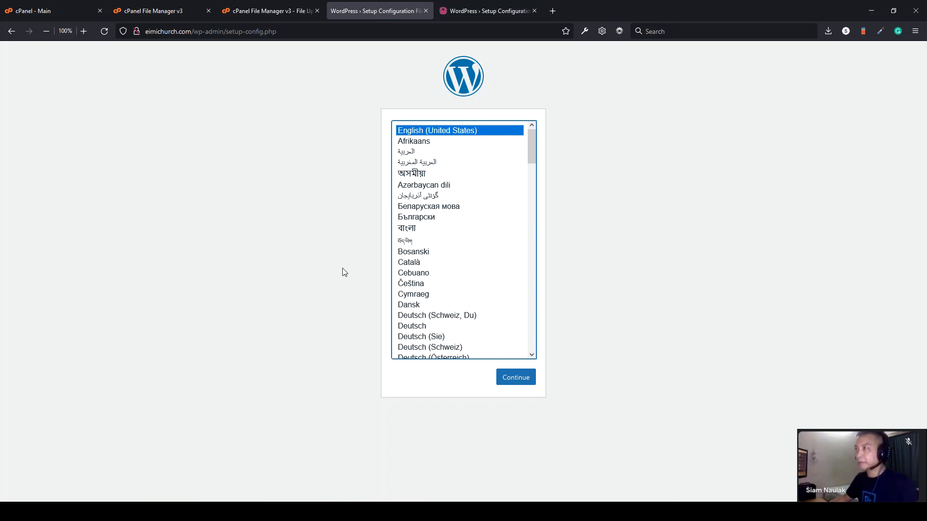
pyautogui.click(487, 12)
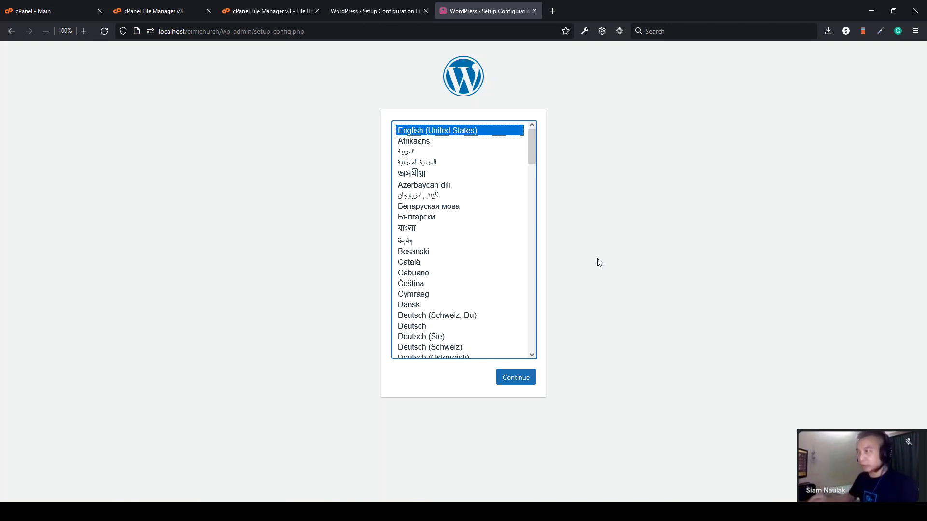
pyautogui.click(512, 382)
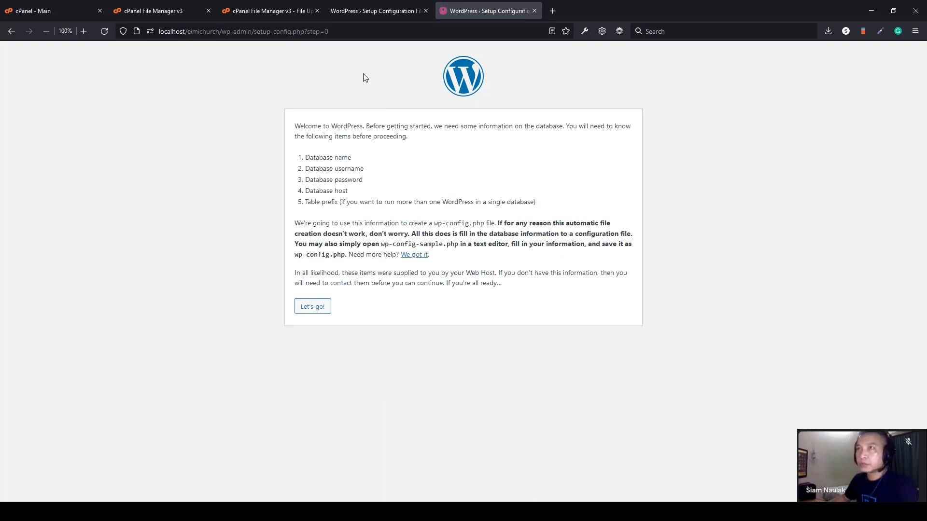
pyautogui.click(150, 9)
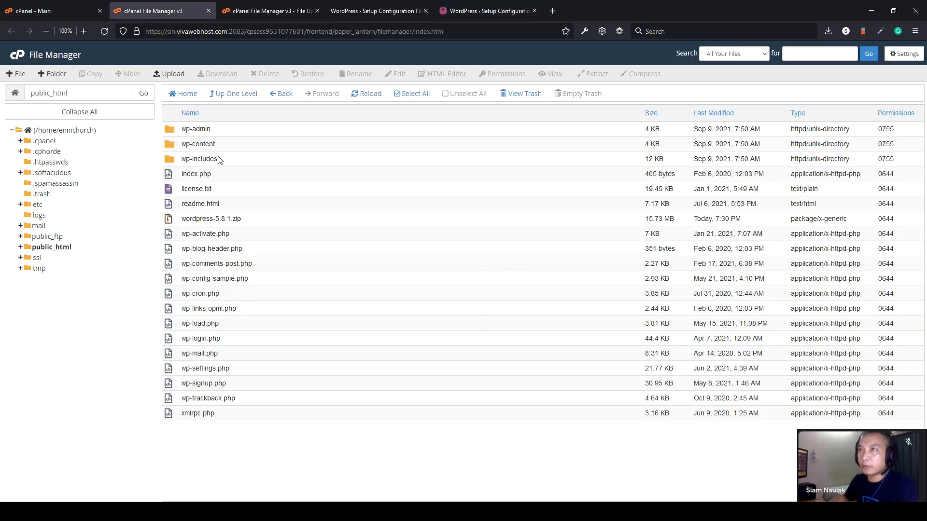
# - Open the localhost WampServer homepage in a new tab and launch phpMyAdmin from it
pyautogui.click(56, 7)
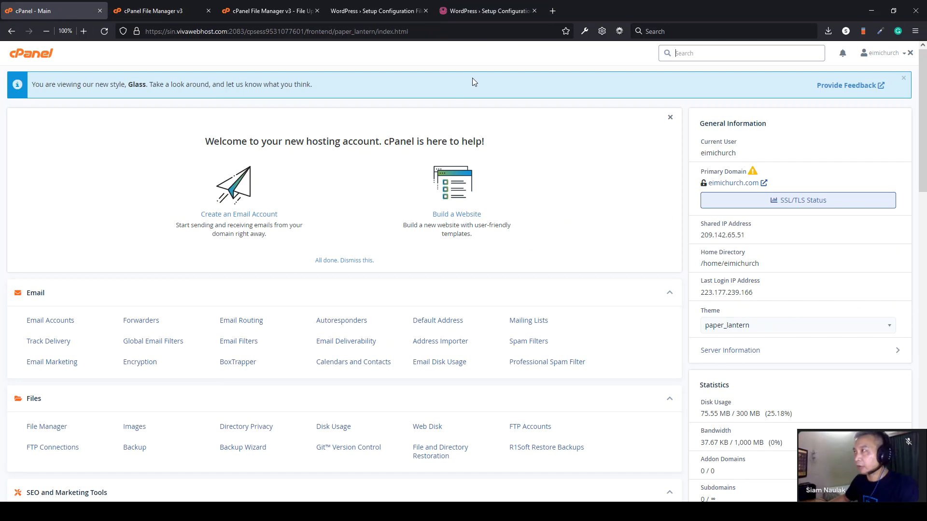
pyautogui.click(553, 13)
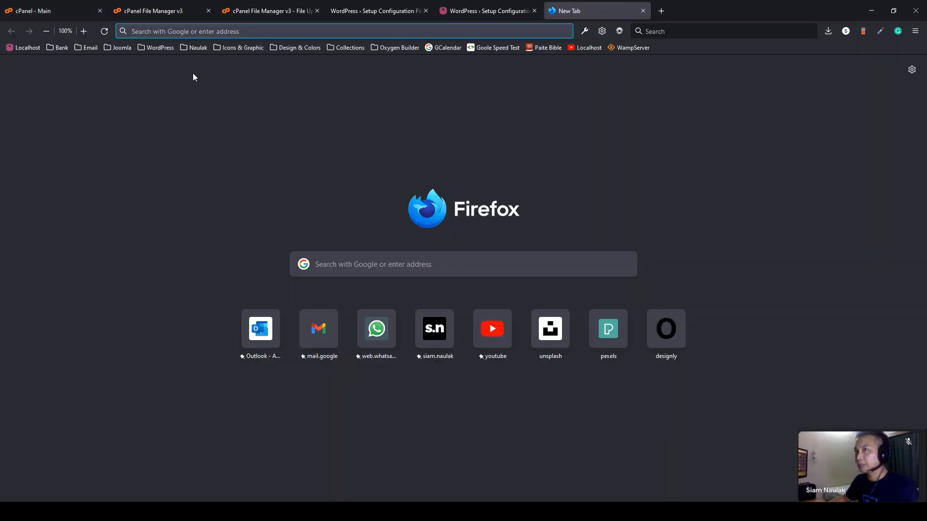
pyautogui.click(25, 47)
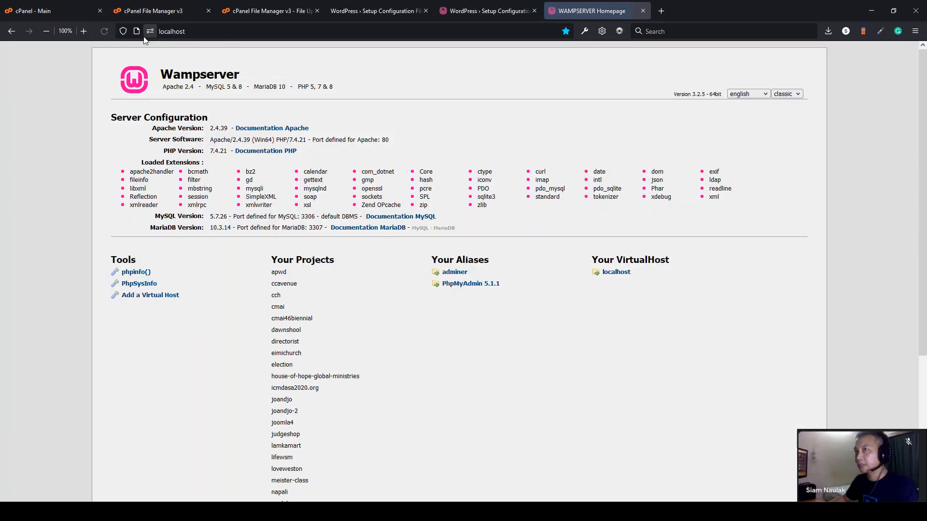
pyautogui.click(470, 289)
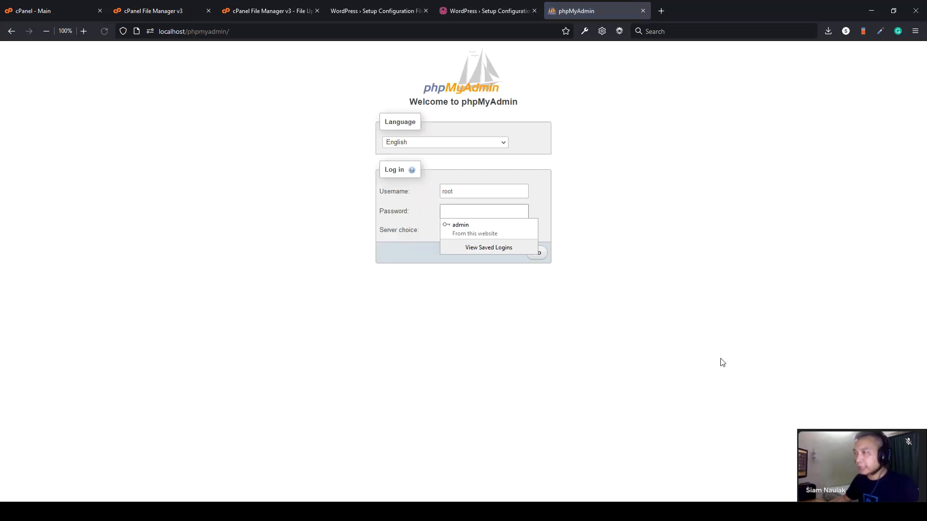
# - Log in to local phpMyAdmin as root and go to Databases
pyautogui.click(723, 362)
pyautogui.click(447, 214)
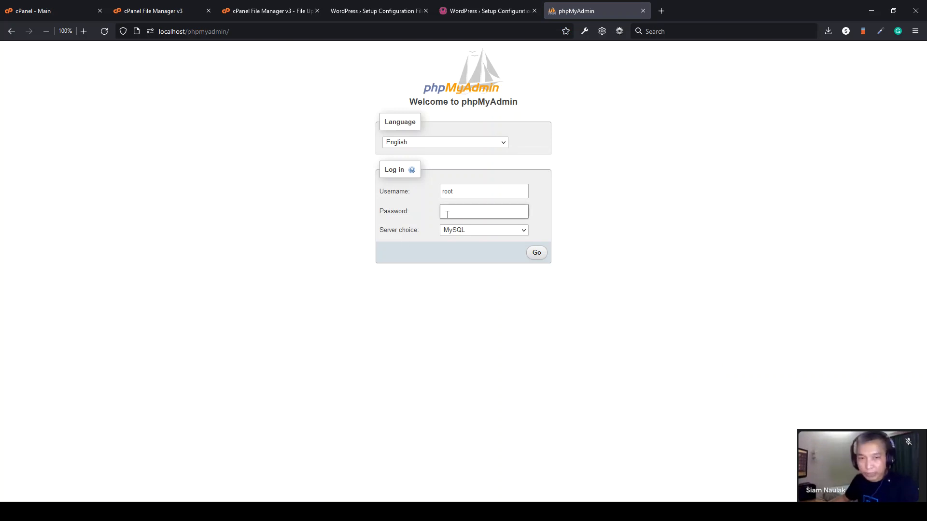
pyautogui.click(538, 255)
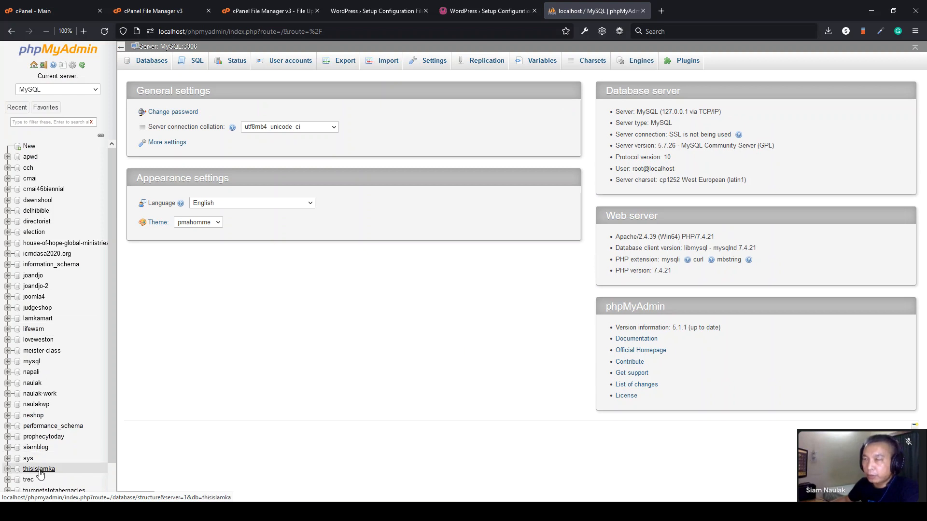
pyautogui.click(146, 63)
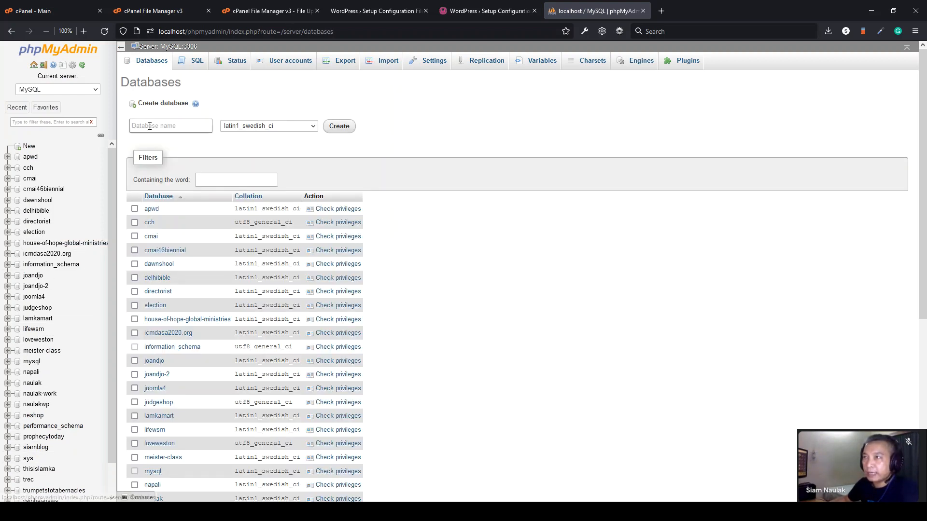
# - Create a database named eimichurch, copying the name from the WordPress setup address
pyautogui.click(487, 12)
pyautogui.doubleClick(201, 31)
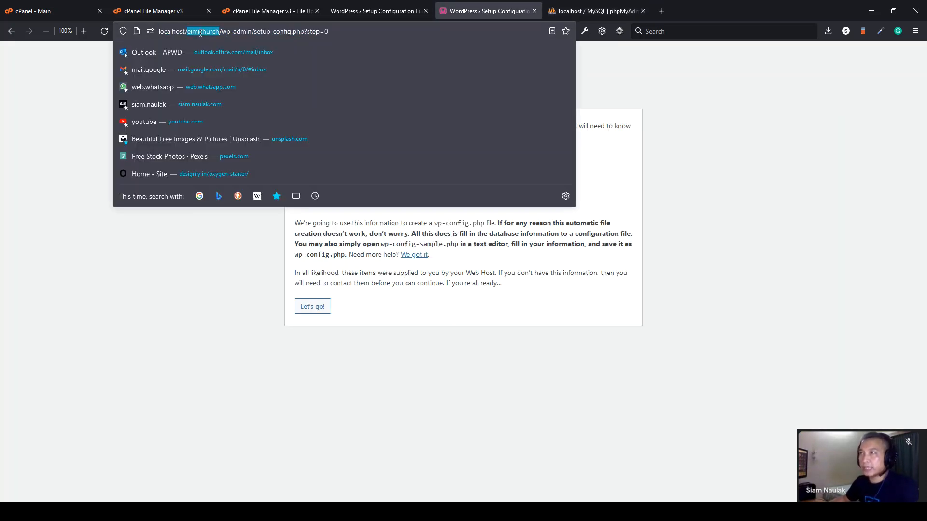
pyautogui.hotkey('ctrl', 'c')
pyautogui.click(596, 11)
pyautogui.click(170, 125)
pyautogui.hotkey('ctrl', 'v')
pyautogui.click(346, 132)
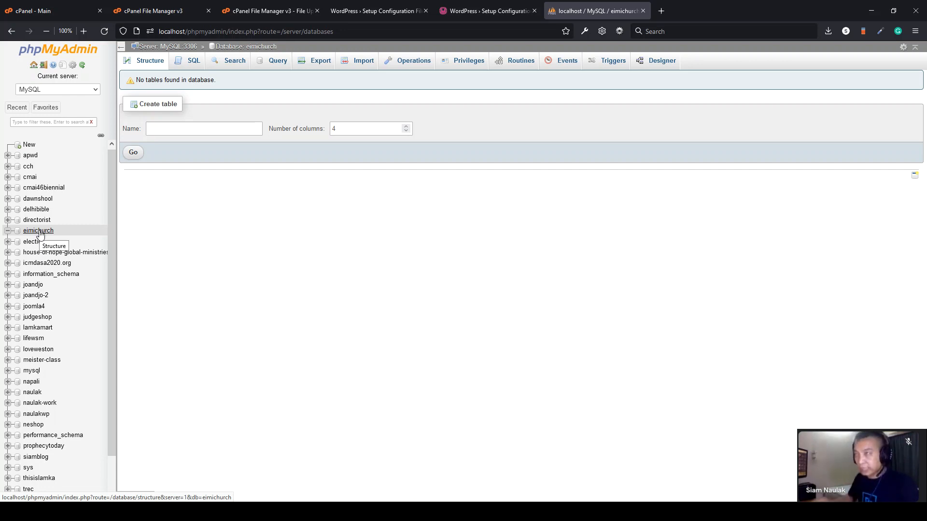
pyautogui.click(128, 12)
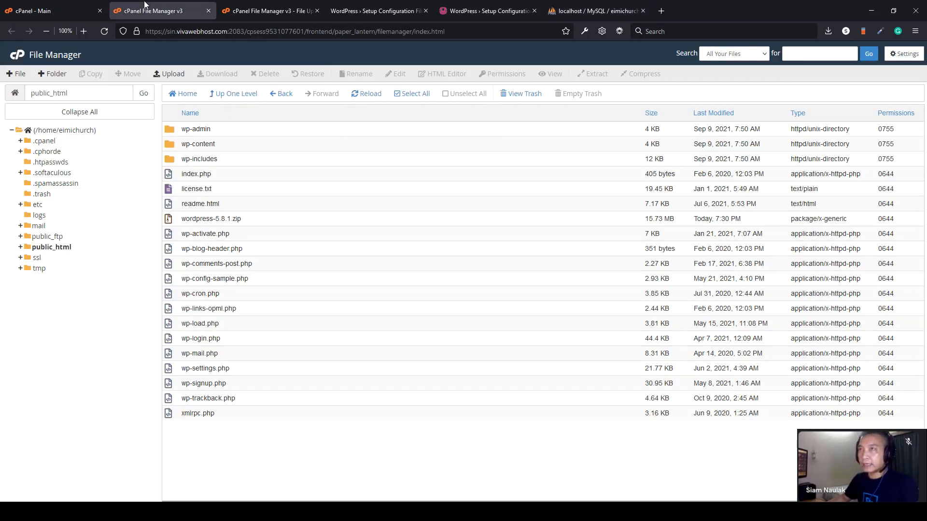
# - Enter database name eimichurch and username root in the WordPress setup form
pyautogui.click(51, 10)
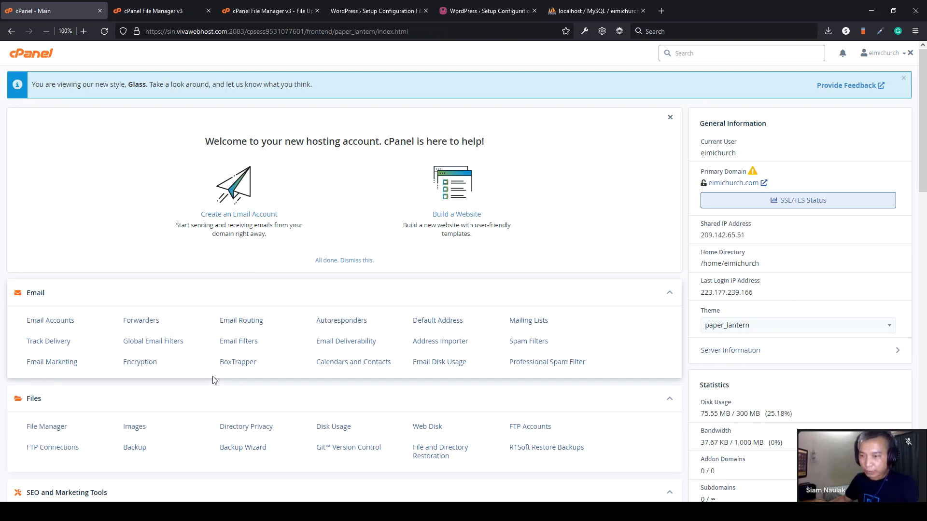
pyautogui.click(480, 13)
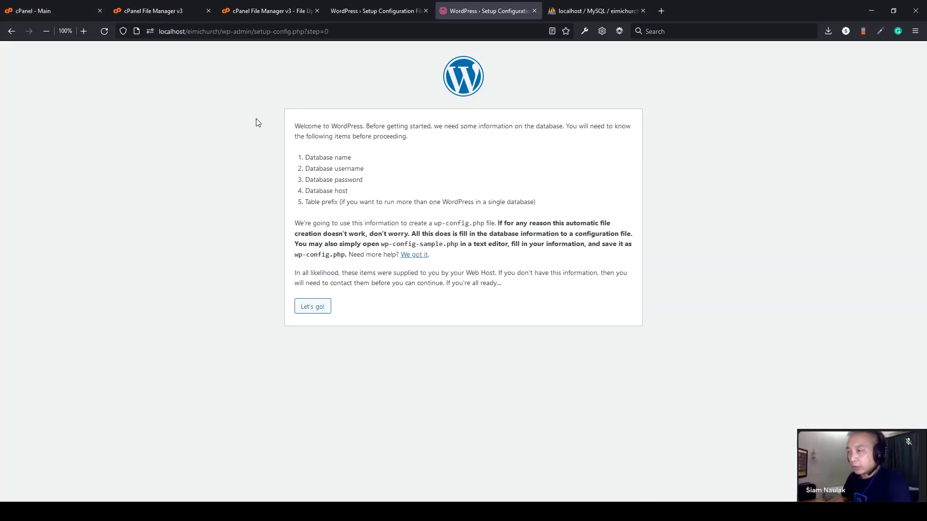
pyautogui.click(313, 311)
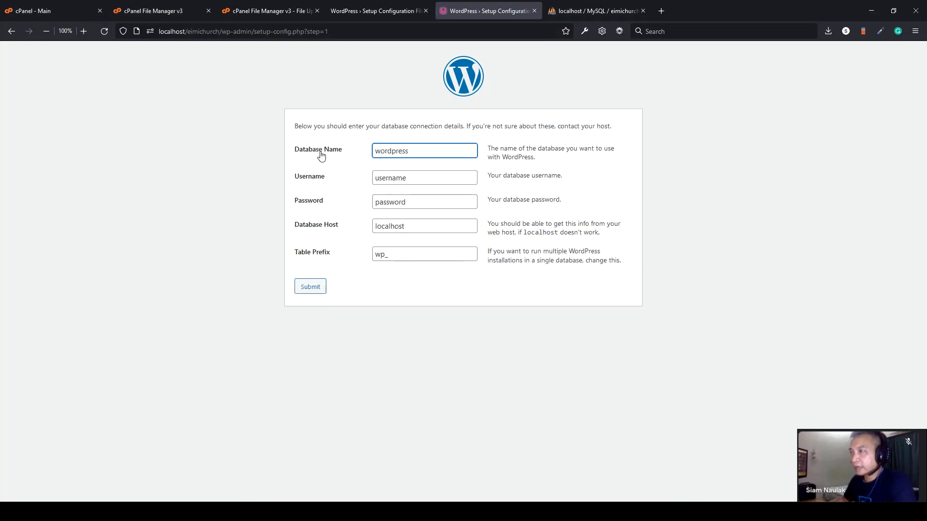
pyautogui.doubleClick(414, 151)
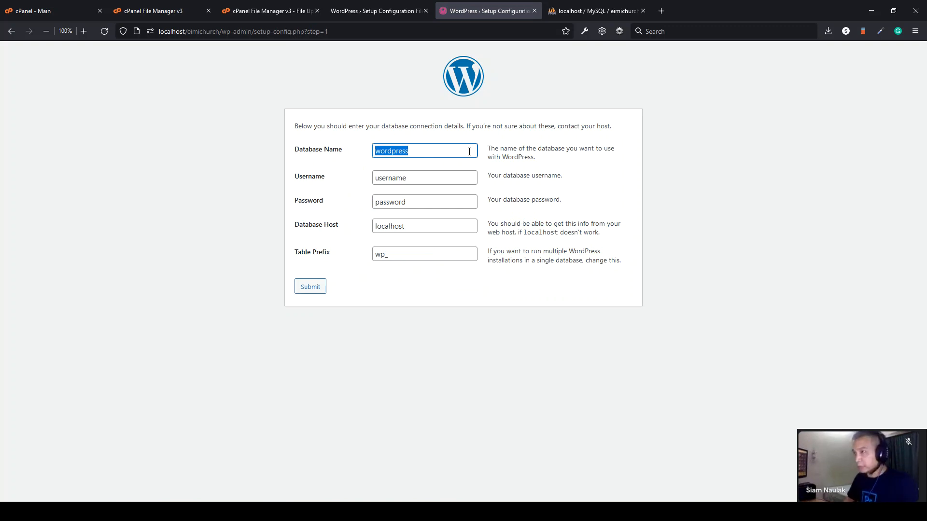
pyautogui.press('BackSpace')
pyautogui.write('eimichurch')
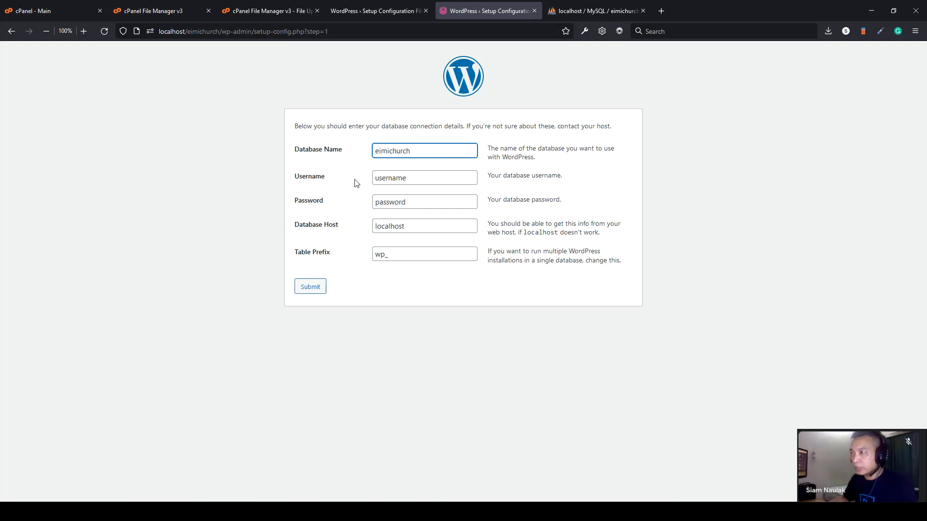
pyautogui.press('Tab')
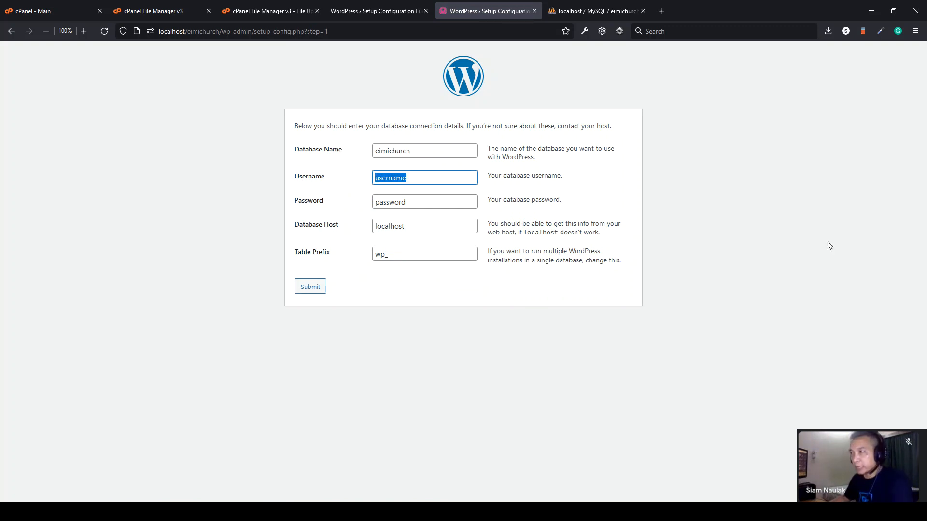
pyautogui.press('BackSpace')
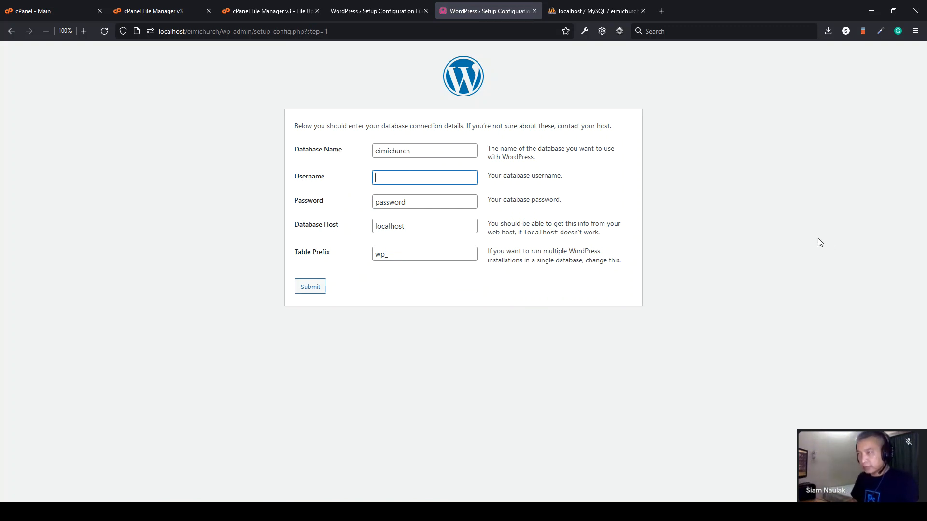
pyautogui.write('root')
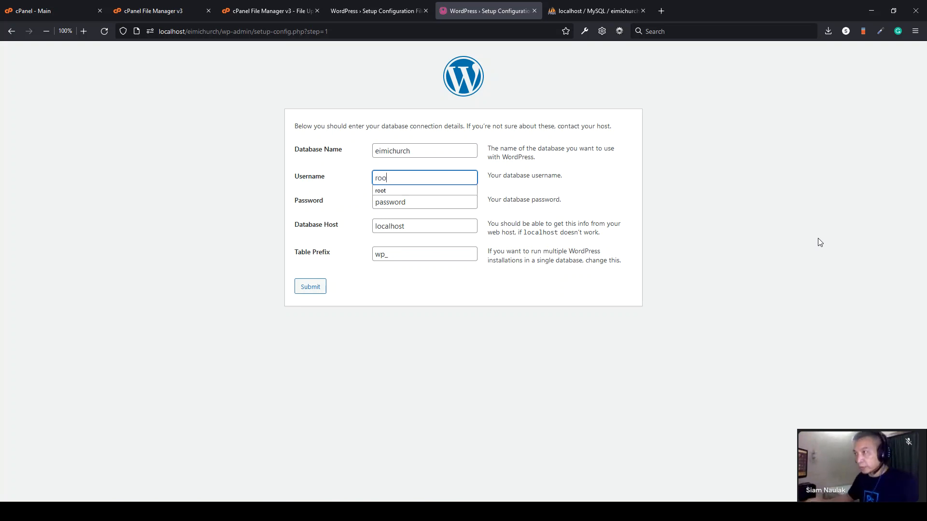
# - Leave the database password empty, set table prefix wpsdsa_, and submit
pyautogui.doubleClick(443, 202)
pyautogui.press('BackSpace')
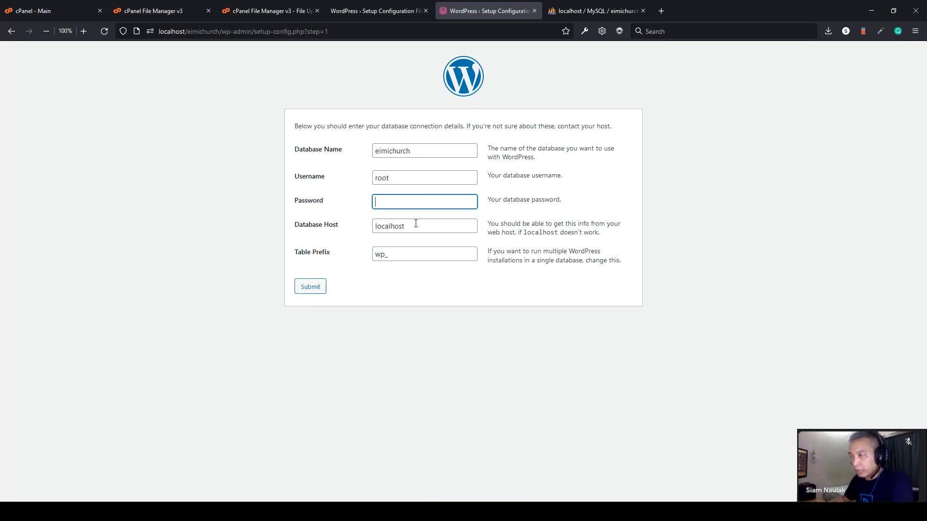
pyautogui.click(385, 255)
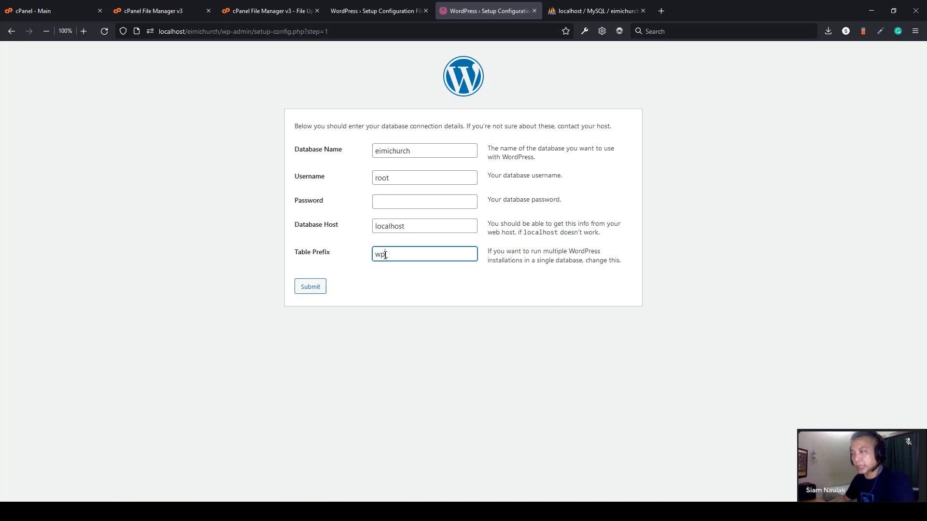
pyautogui.write('sdsa')
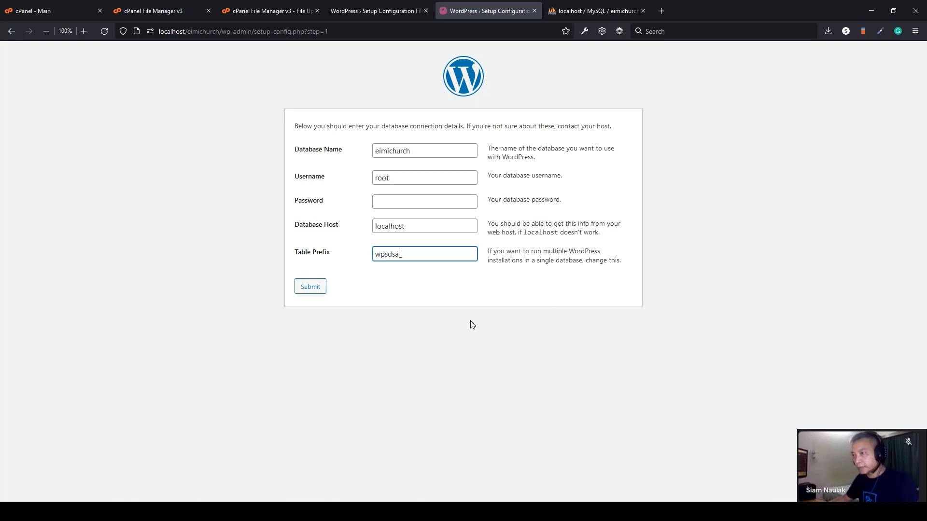
pyautogui.click(311, 289)
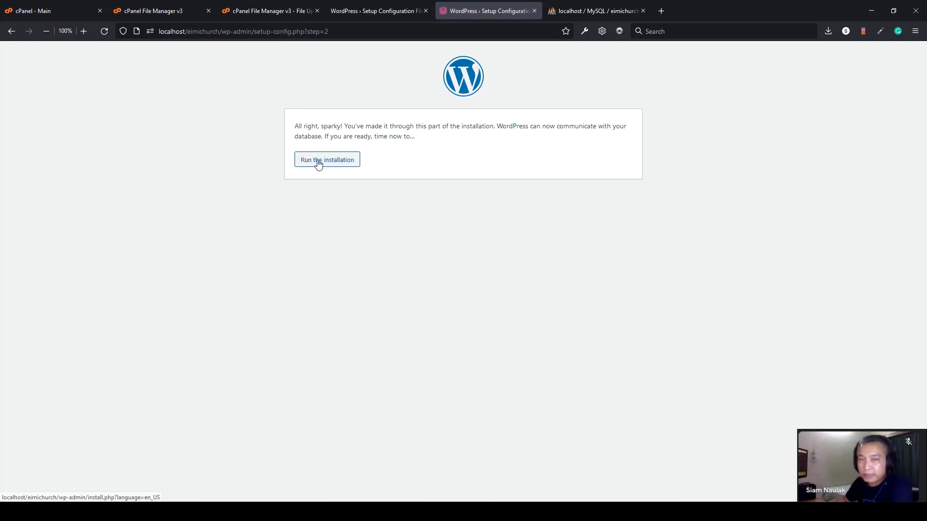
# - Set the site title to Eimi Church and a weak admin password, confirming its use
pyautogui.click(322, 161)
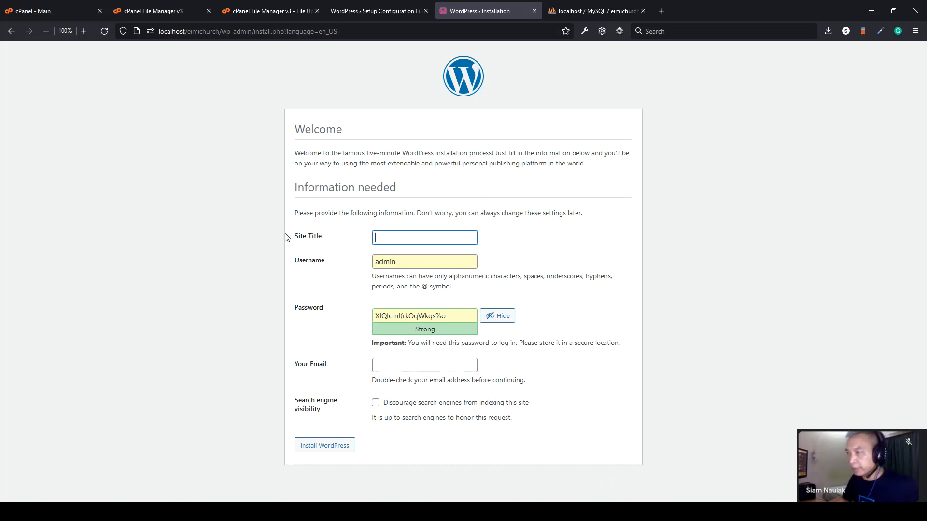
pyautogui.write('Eimi Church')
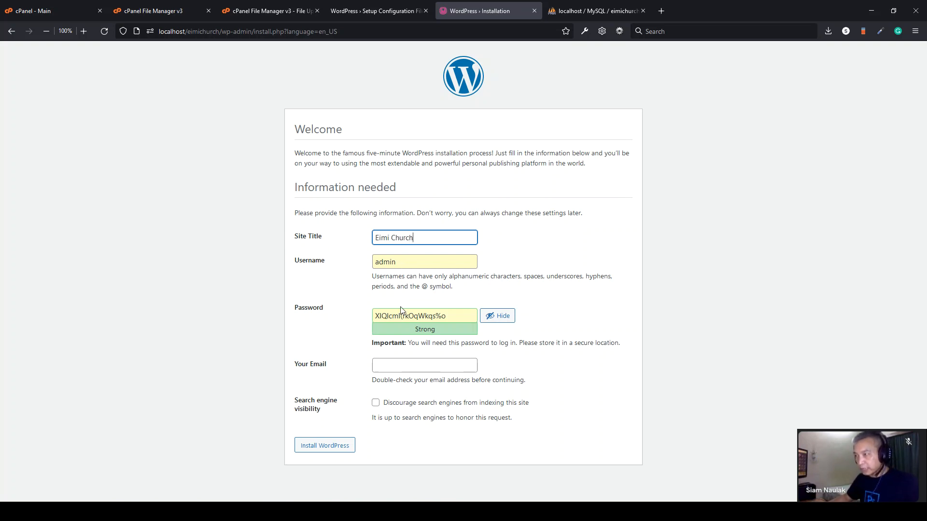
pyautogui.click(457, 316)
pyautogui.hotkey('ctrl', 'a')
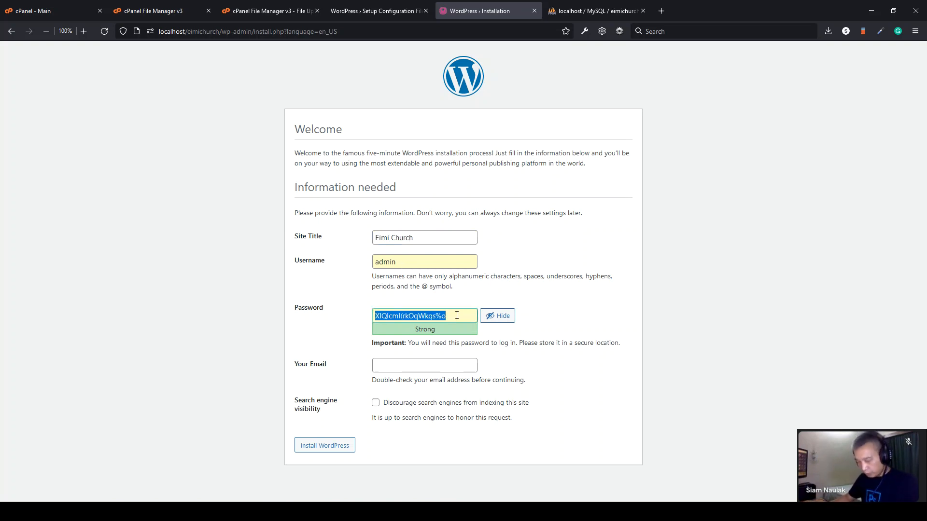
pyautogui.write('demo')
pyautogui.click(723, 337)
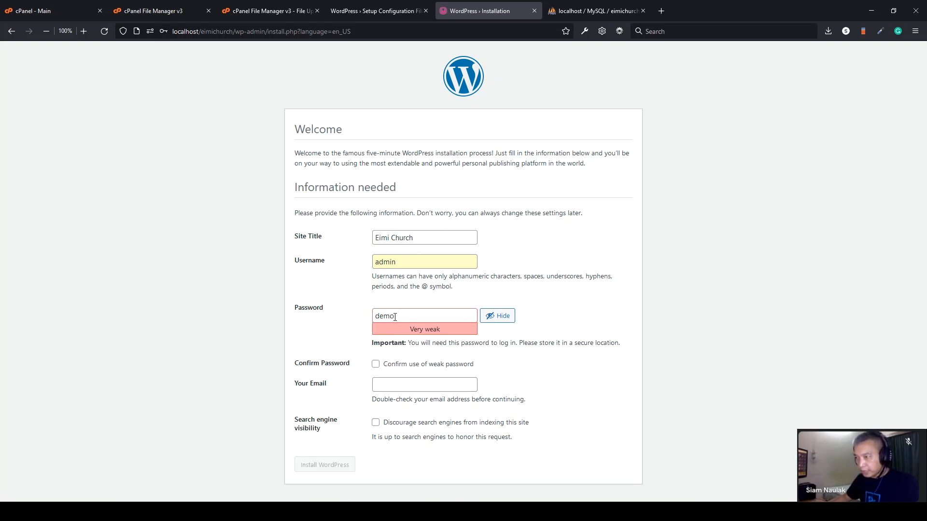
pyautogui.click(376, 366)
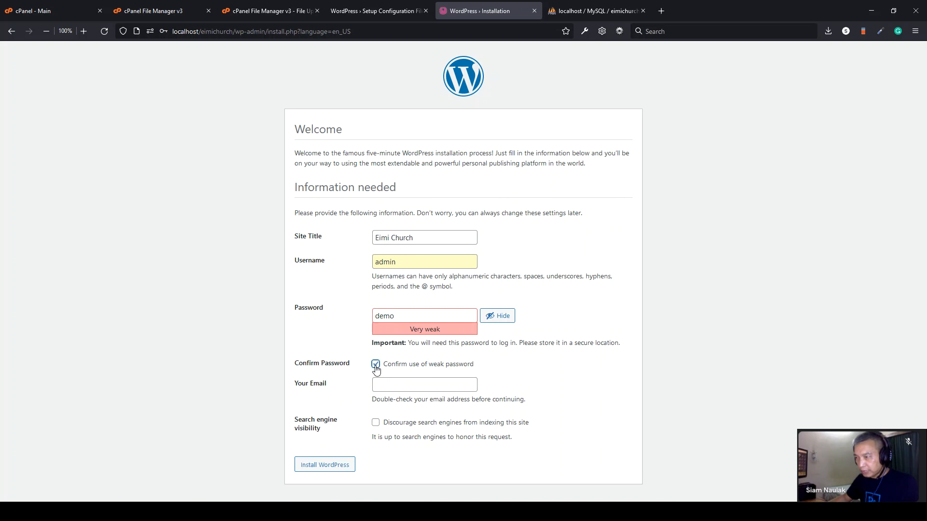
# - Fill in the admin e-mail, install WordPress, and proceed to the login page
pyautogui.click(377, 385)
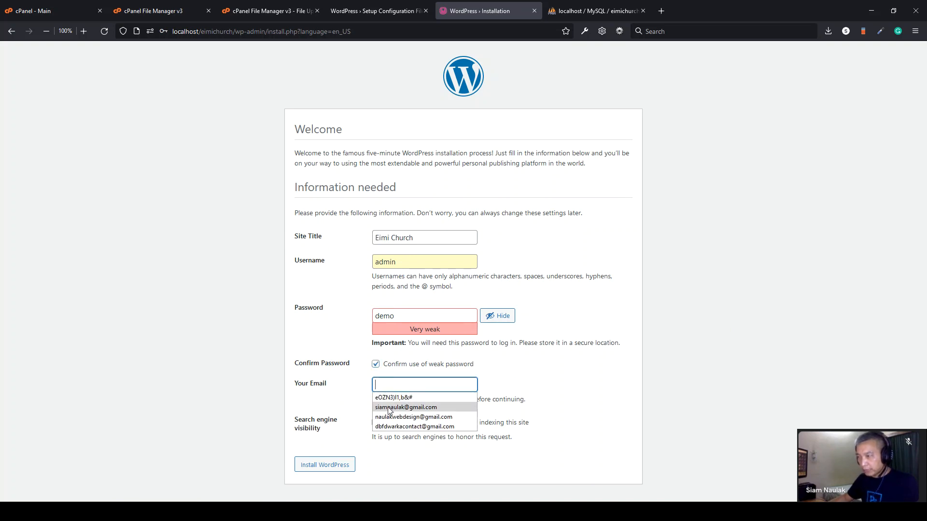
pyautogui.click(389, 409)
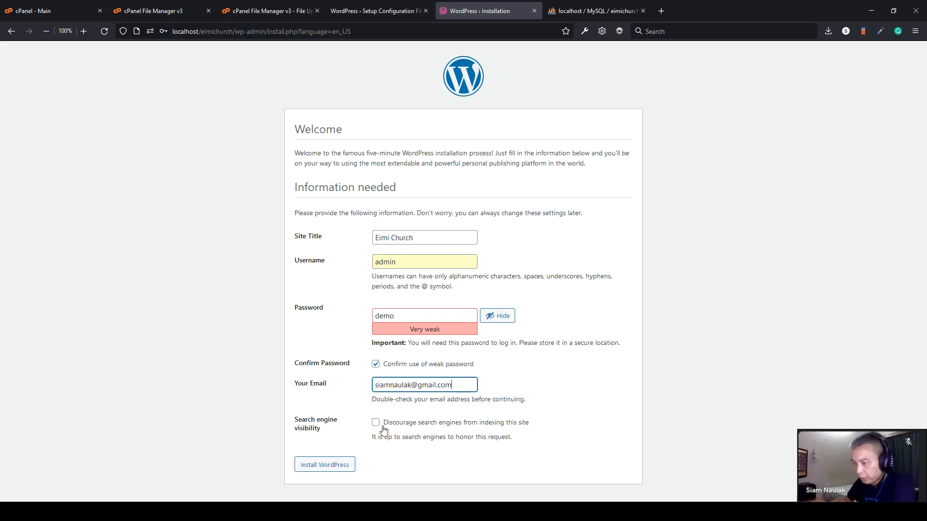
pyautogui.click(315, 466)
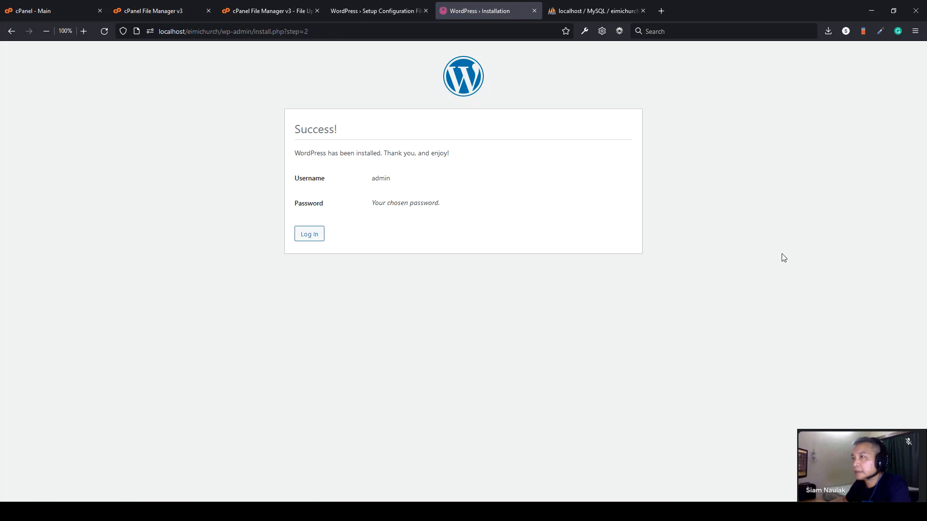
pyautogui.click(317, 239)
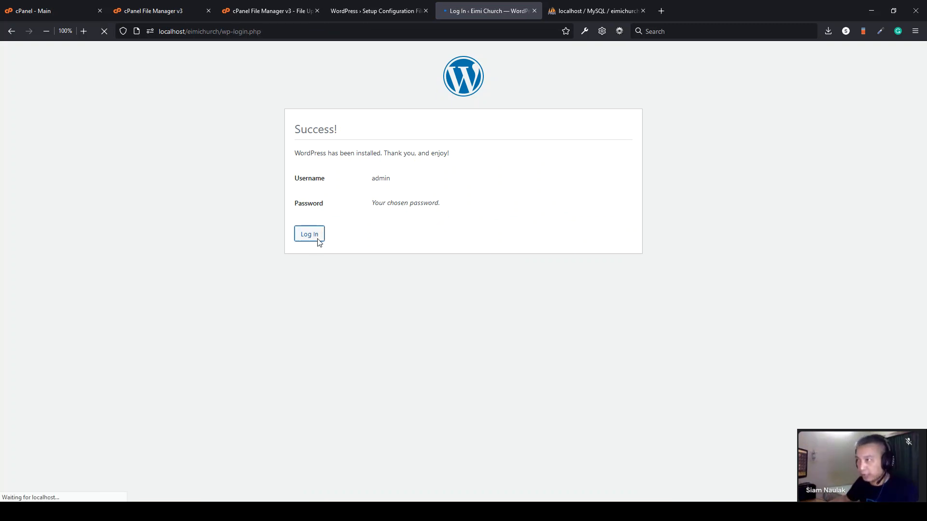
# - Close the phpMyAdmin, File Manager, setup and cPanel tabs
pyautogui.click(592, 4)
pyautogui.hotkey('ctrl', 'w')
pyautogui.click(161, 13)
pyautogui.hotkey('ctrl', 'w')
pyautogui.hotkey('ctrl', 'w')
pyautogui.hotkey('ctrl', 'w')
pyautogui.middleClick(31, 12)
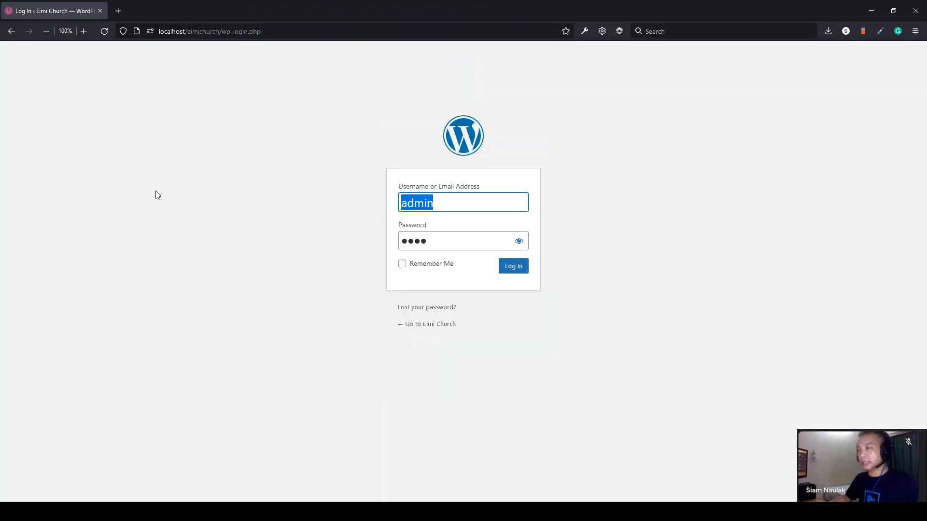
pyautogui.click(742, 286)
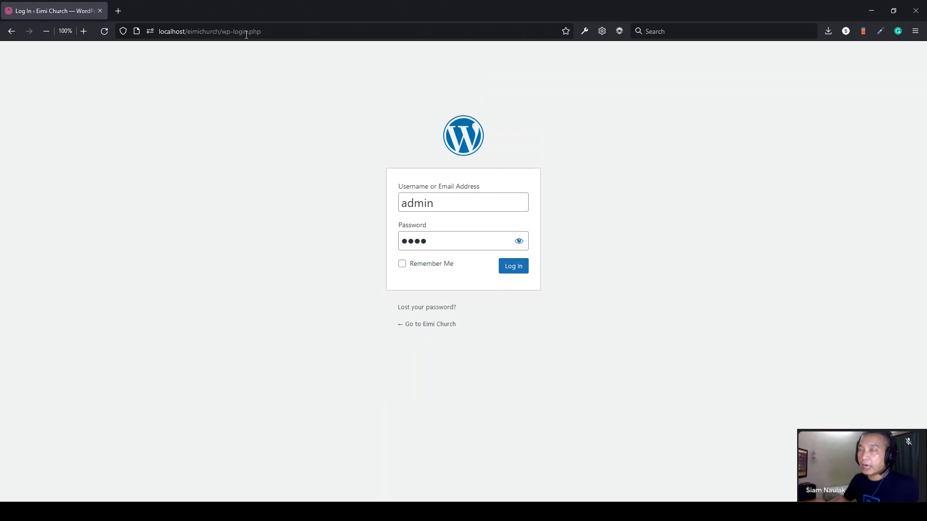
# - Change the login address to wp-admin, then open a new blank tab
pyautogui.moveTo(234, 32); pyautogui.dragTo(299, 33)
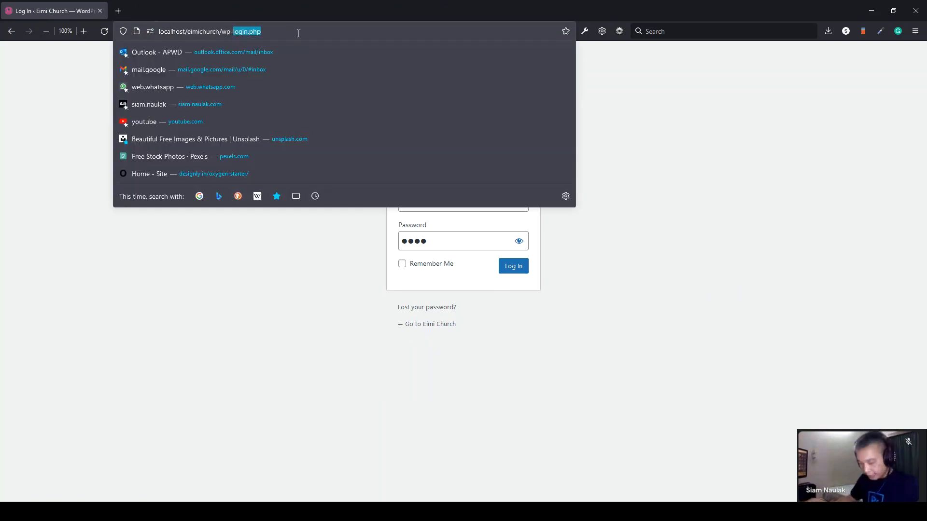
pyautogui.write('admin/')
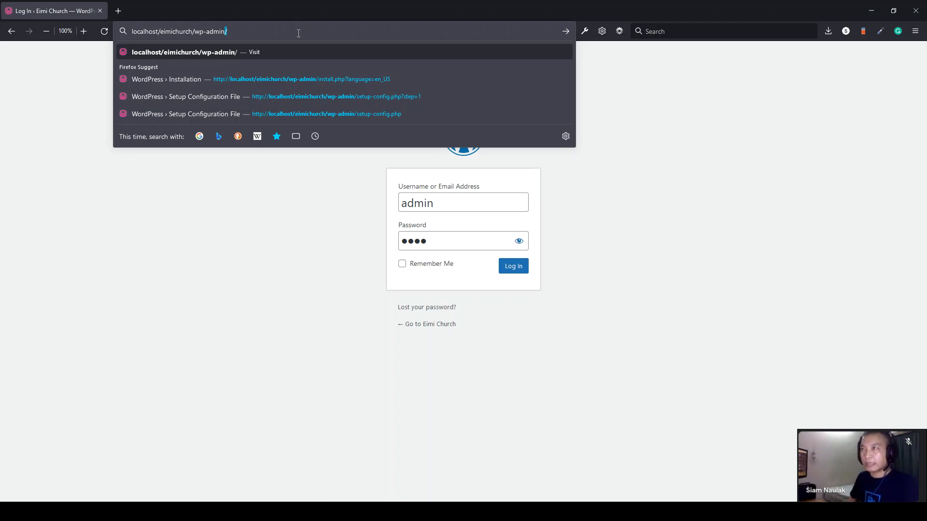
pyautogui.press('Return')
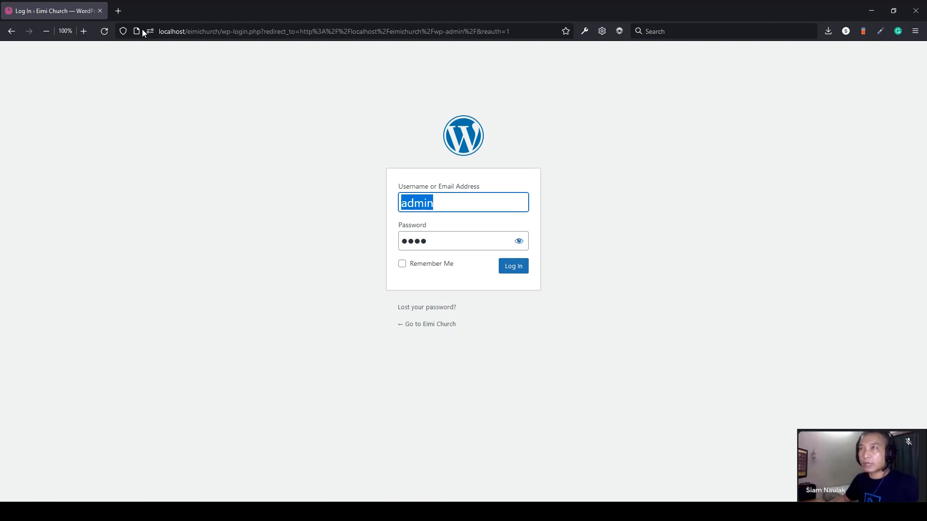
pyautogui.click(117, 12)
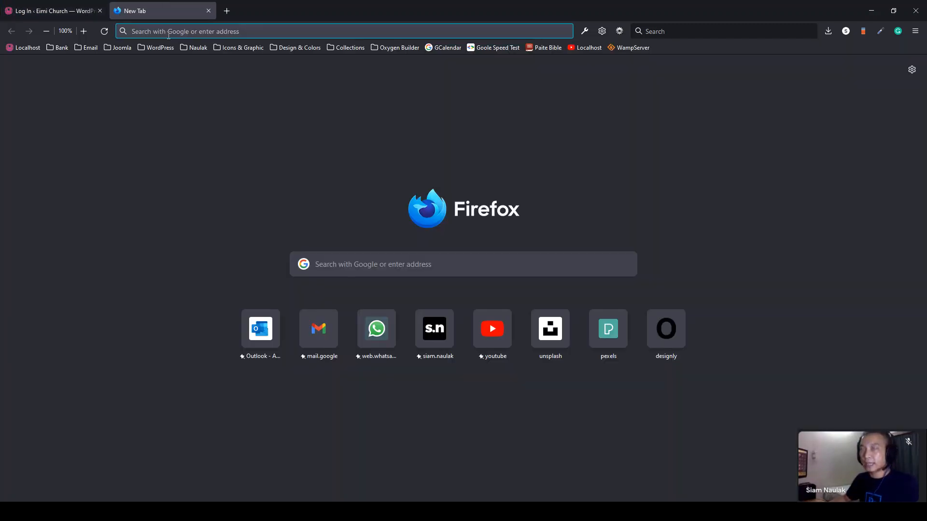
# - Visit the local Eimi Church site and read its Hello world! post
pyautogui.write('localhost/')
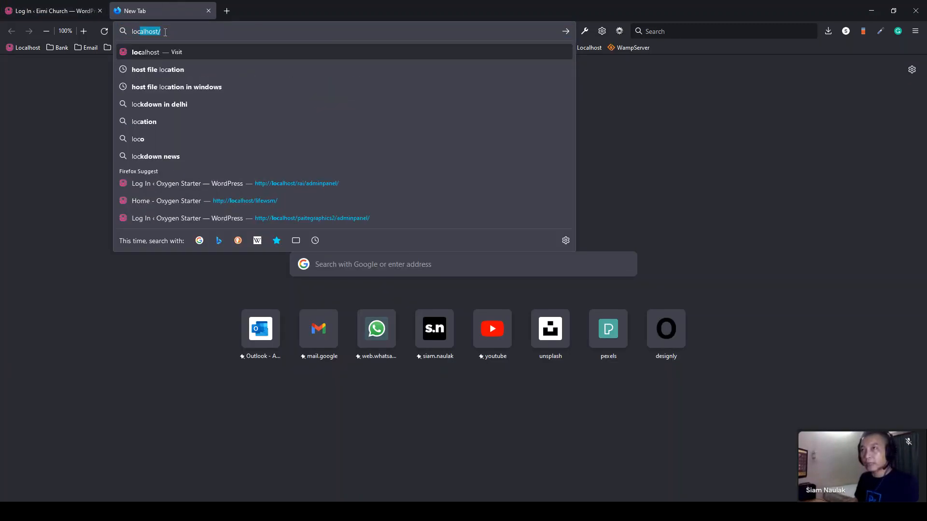
pyautogui.press('Right')
pyautogui.write('e')
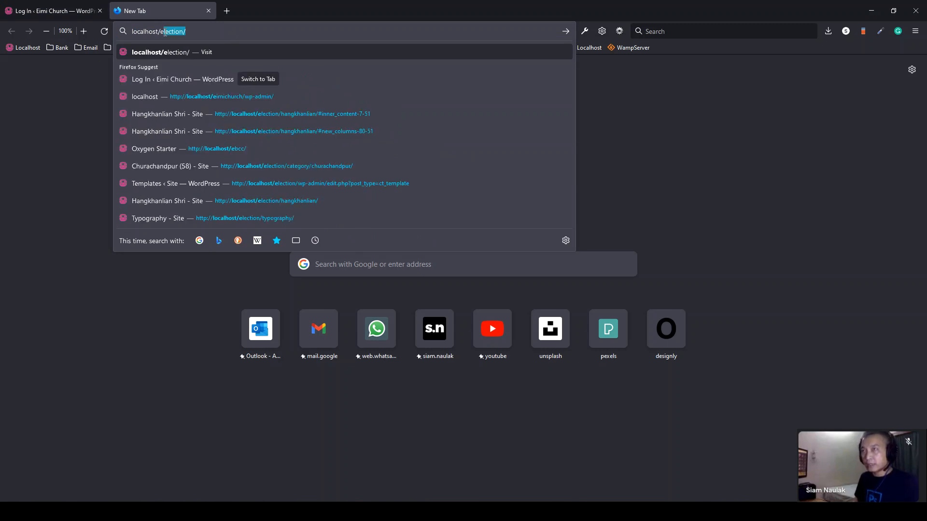
pyautogui.write('imichurch')
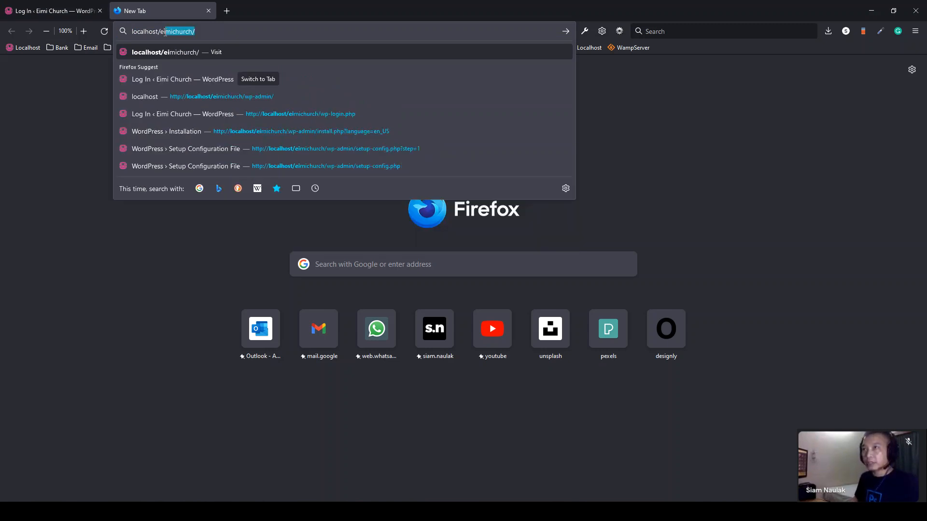
pyautogui.press('Return')
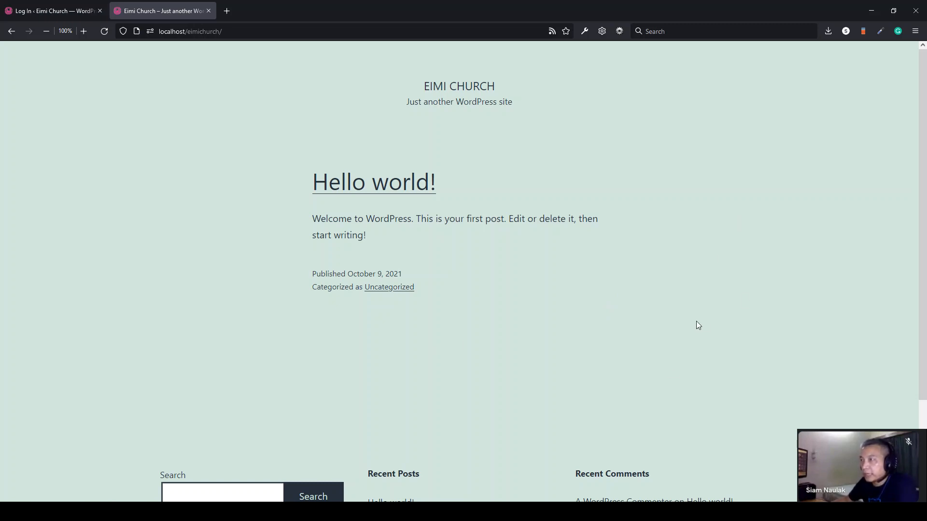
pyautogui.scroll(-3, 772, 338)
pyautogui.scroll(3, 797, 357)
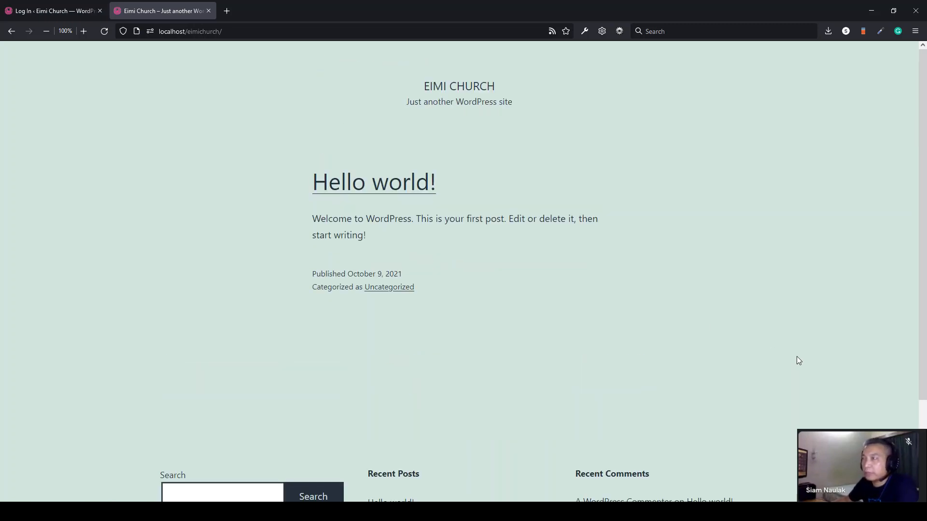
pyautogui.scroll(-3, 797, 358)
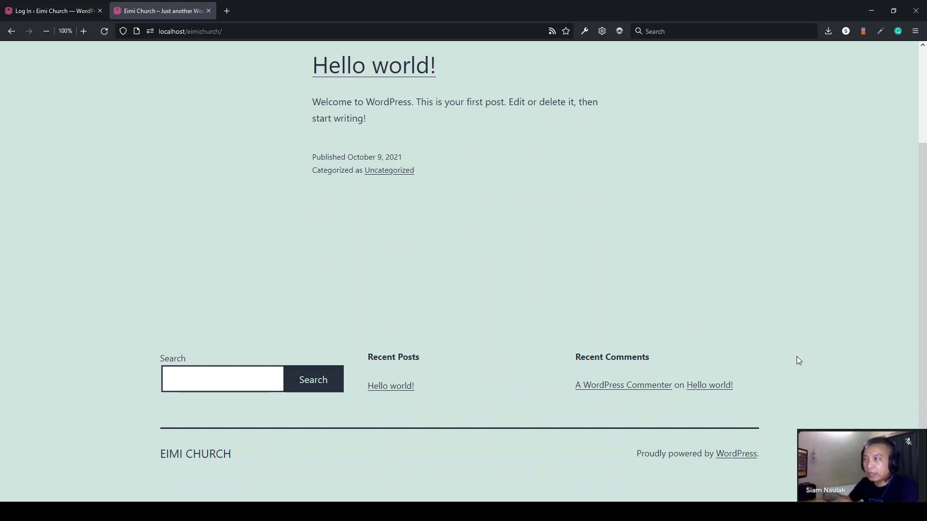
pyautogui.scroll(3, 799, 361)
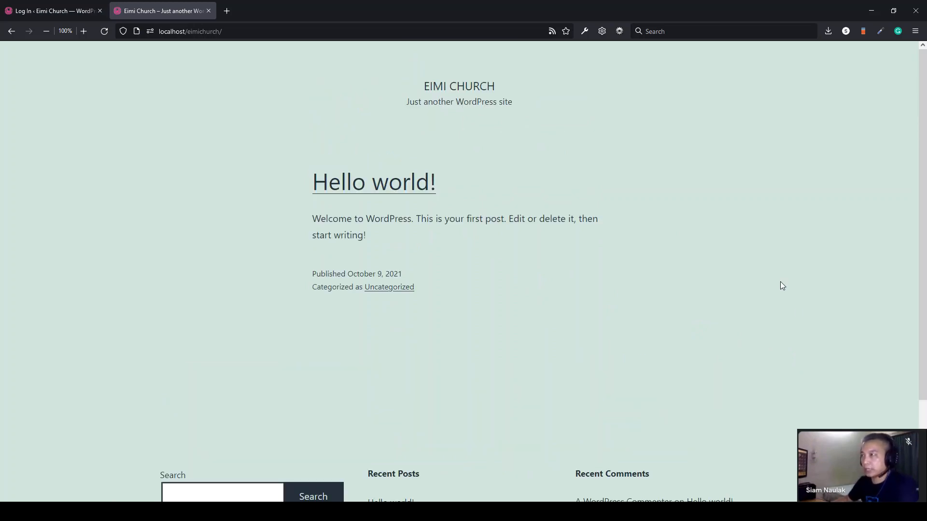
pyautogui.click(386, 184)
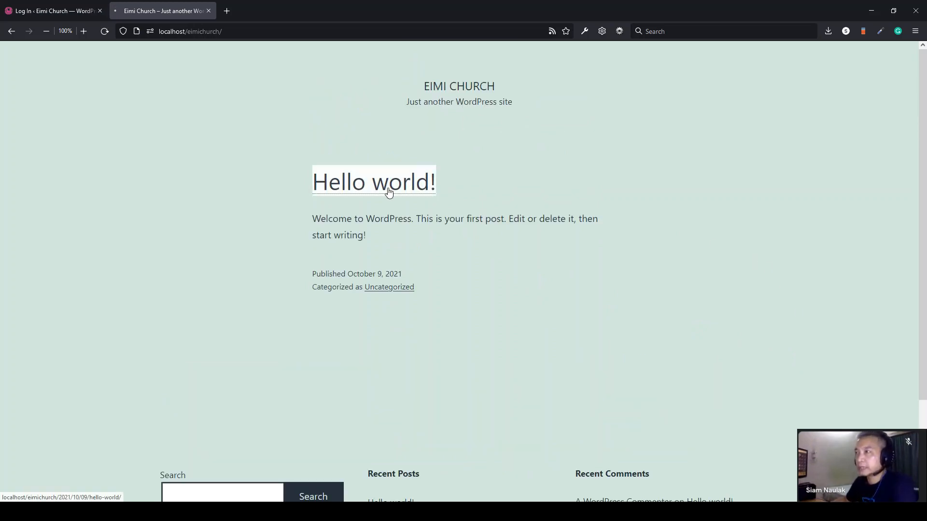
pyautogui.scroll(-4, 778, 311)
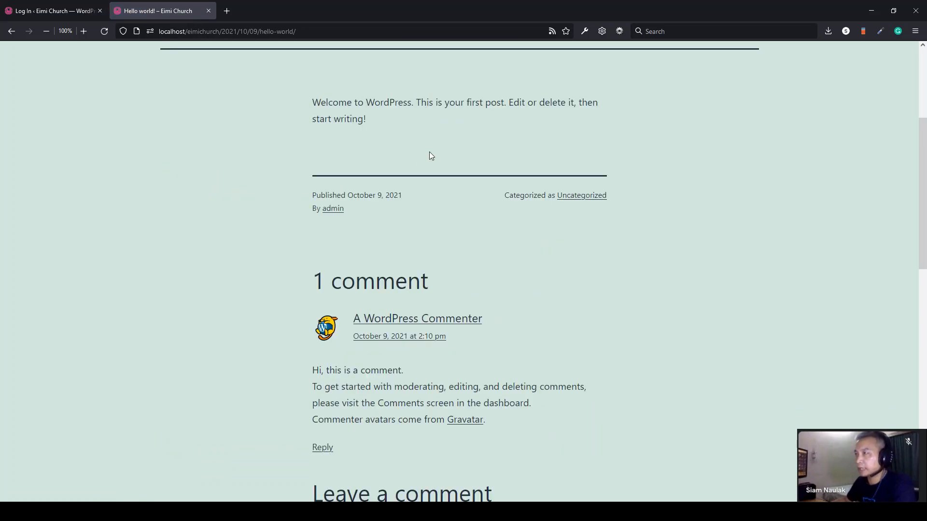
pyautogui.scroll(4, 419, 157)
# - Return to the login page and check the filled-in username
pyautogui.click(30, 12)
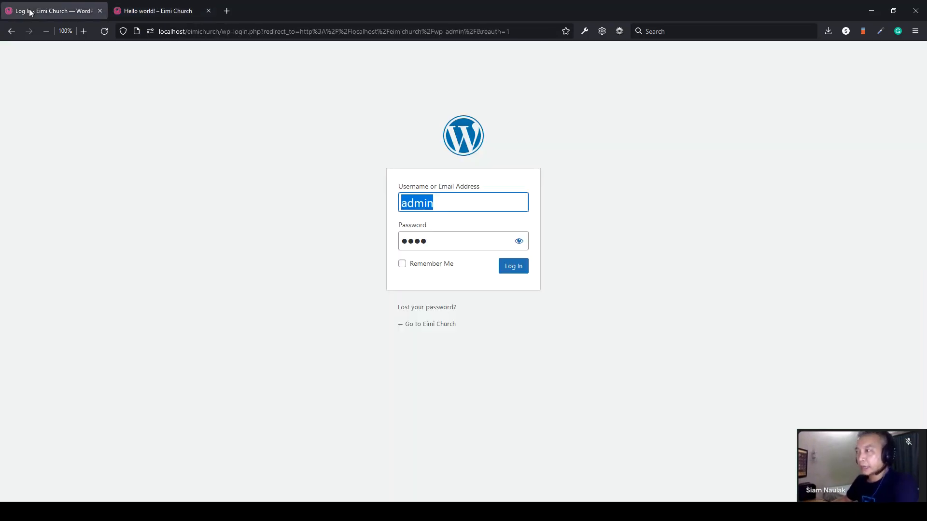
pyautogui.click(442, 206)
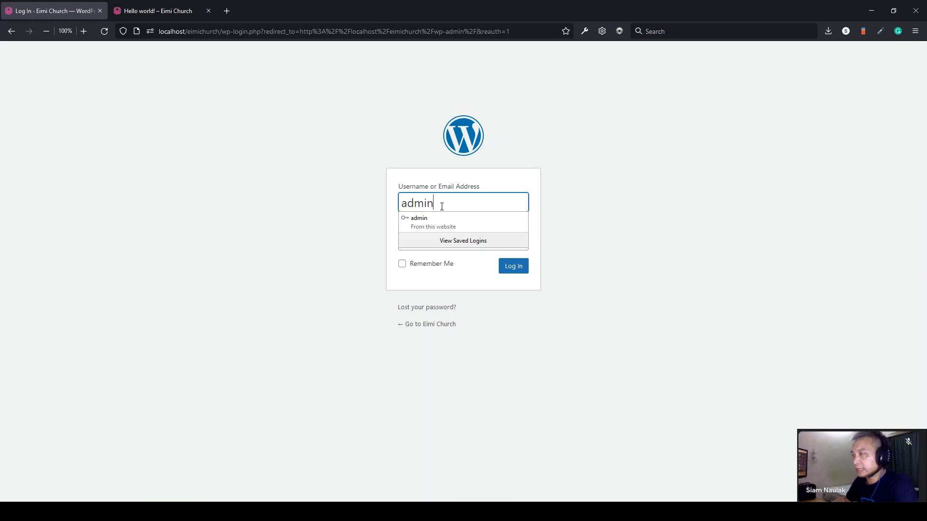
pyautogui.moveTo(441, 207); pyautogui.dragTo(379, 201)
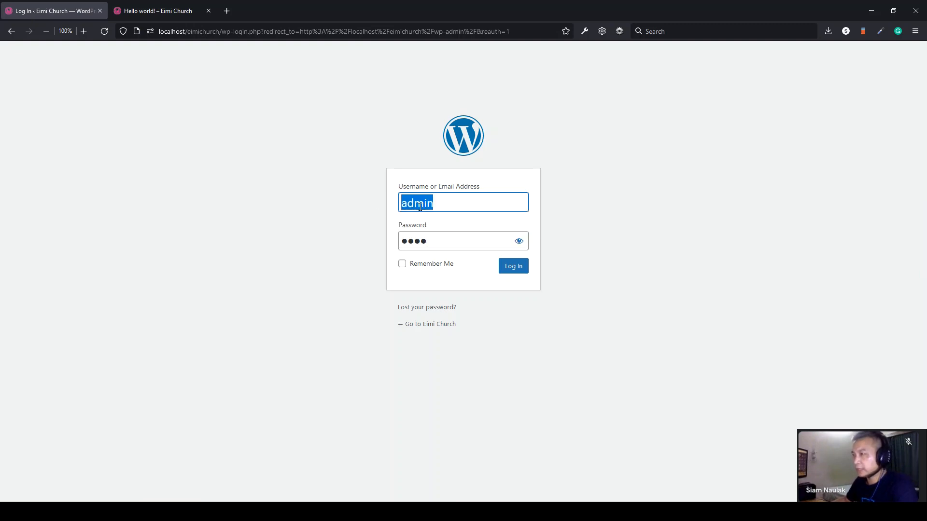
pyautogui.click(595, 280)
# - Log in and view the Eimi Church dashboard showing 1 Post, 1 Page and 1 Comment
pyautogui.click(510, 272)
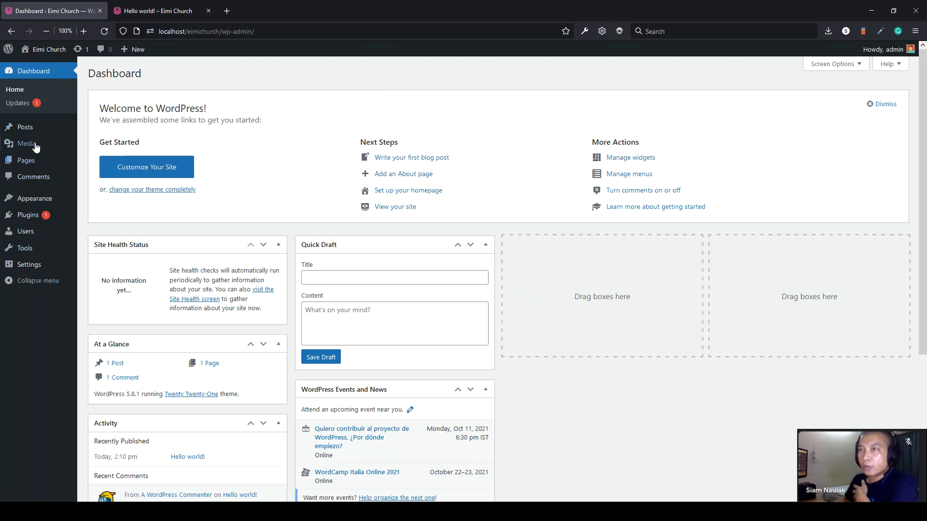
pyautogui.moveTo(33, 132)
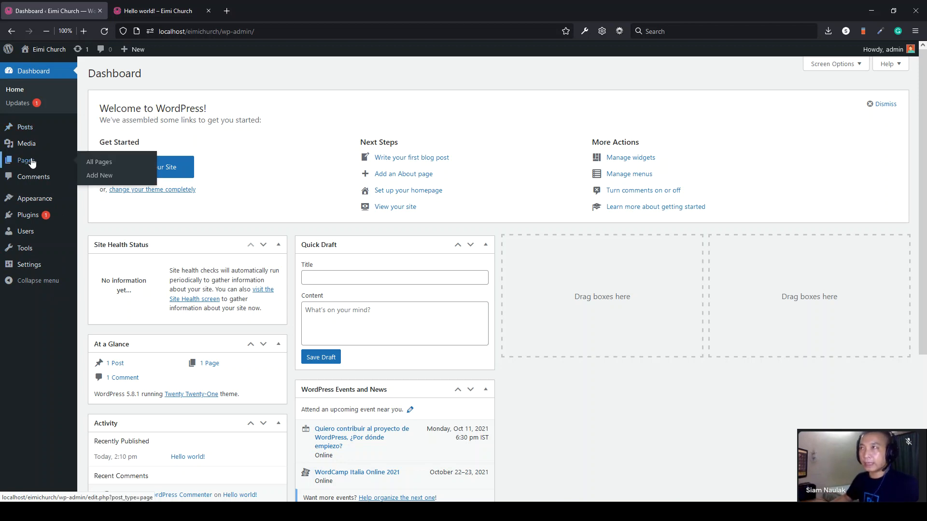
# - Go to zogam.com in a new tab and open News in English
pyautogui.click(233, 14)
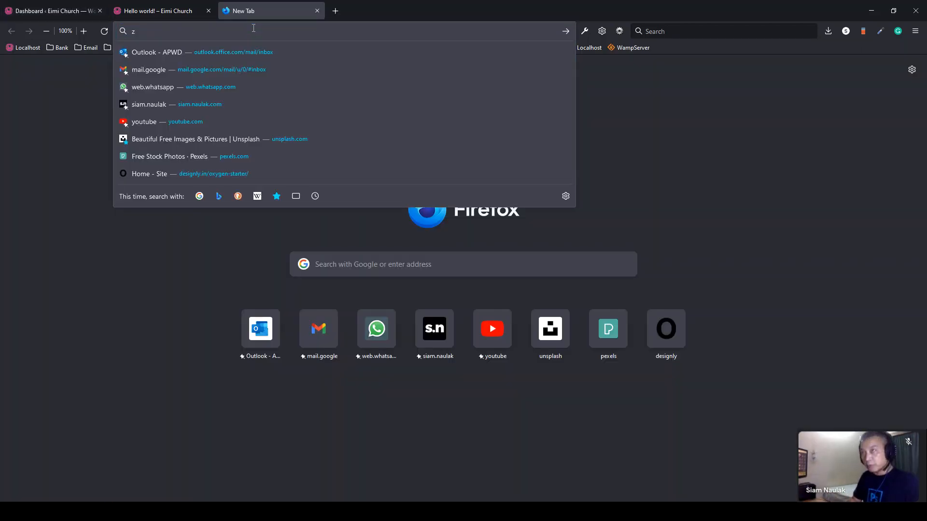
pyautogui.write('zogam.com')
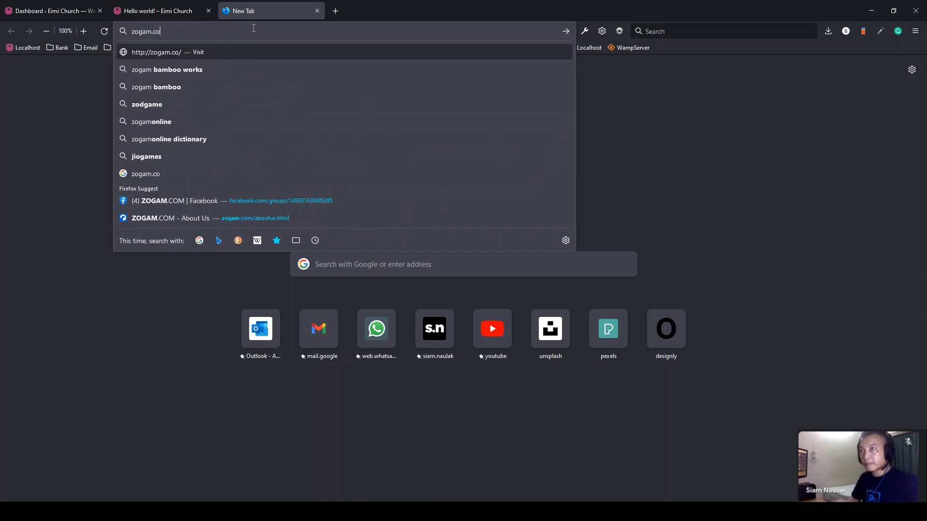
pyautogui.press('Return')
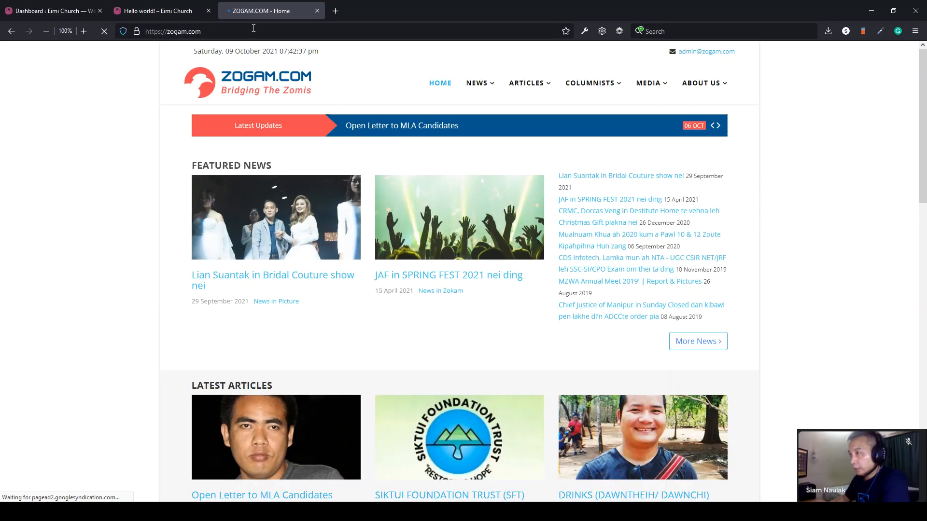
pyautogui.moveTo(486, 89)
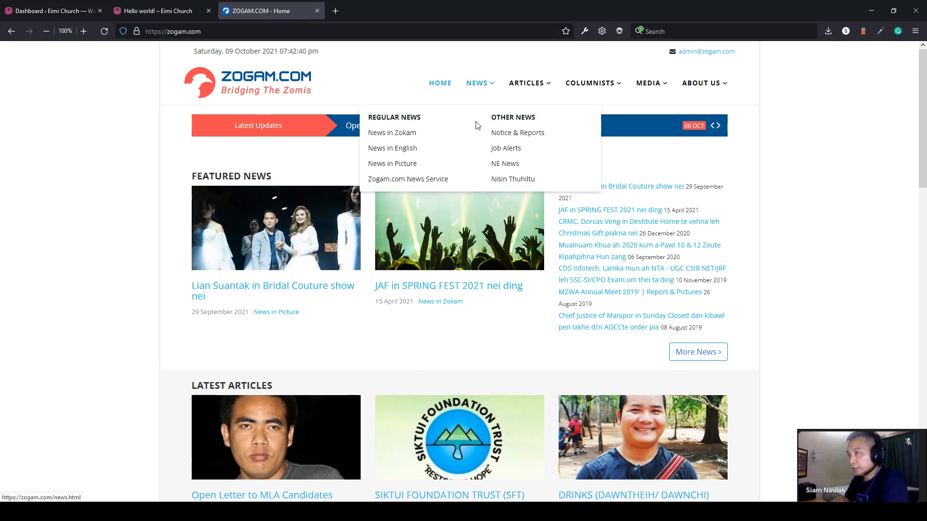
pyautogui.click(387, 154)
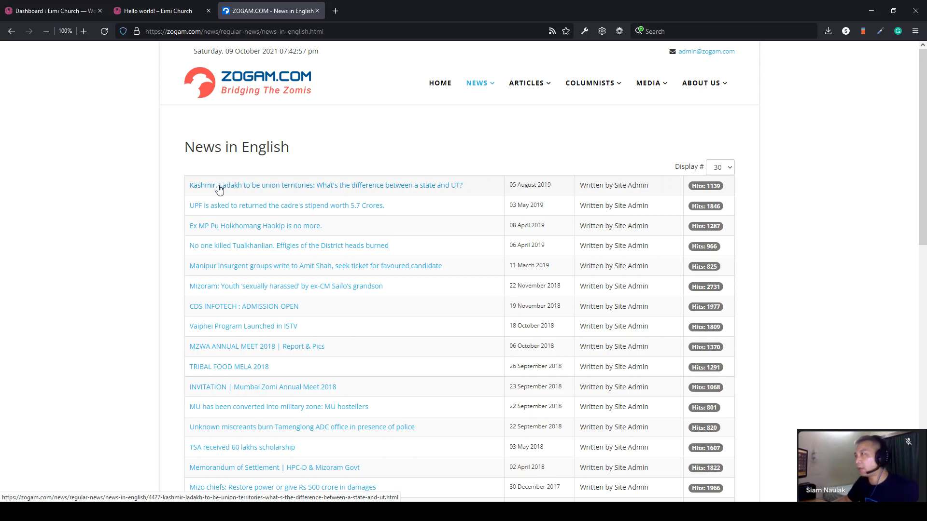
# - Read Zogam's About Us page via the footer's The Admins link, then close the tab
pyautogui.moveTo(725, 87)
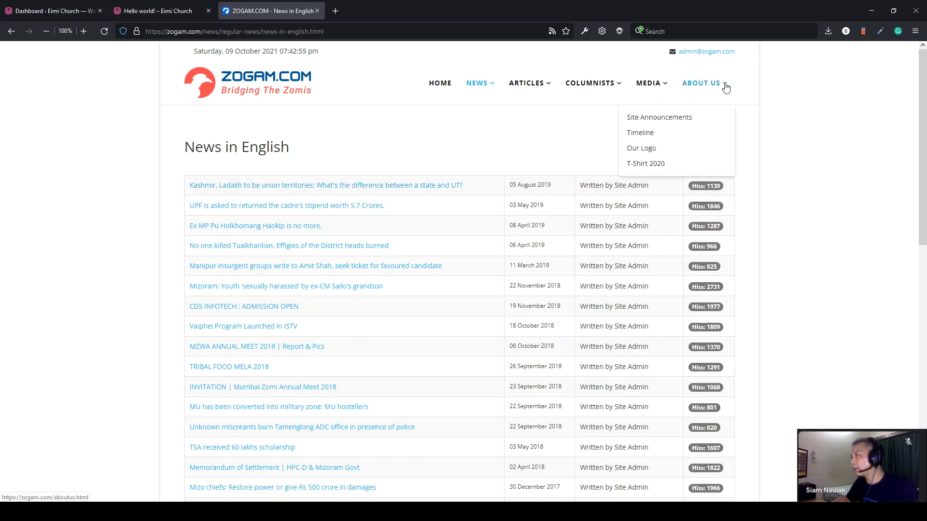
pyautogui.scroll(-3, 795, 347)
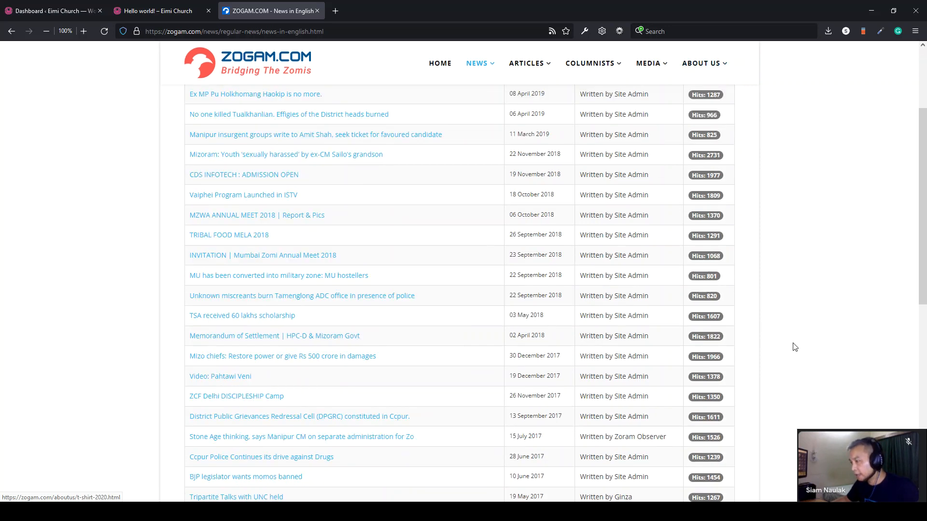
pyautogui.scroll(-9, 796, 348)
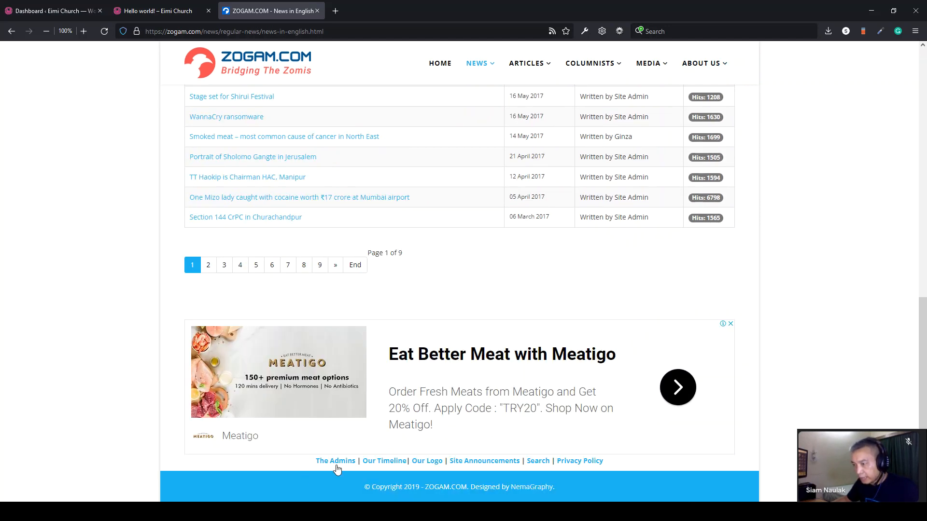
pyautogui.click(337, 465)
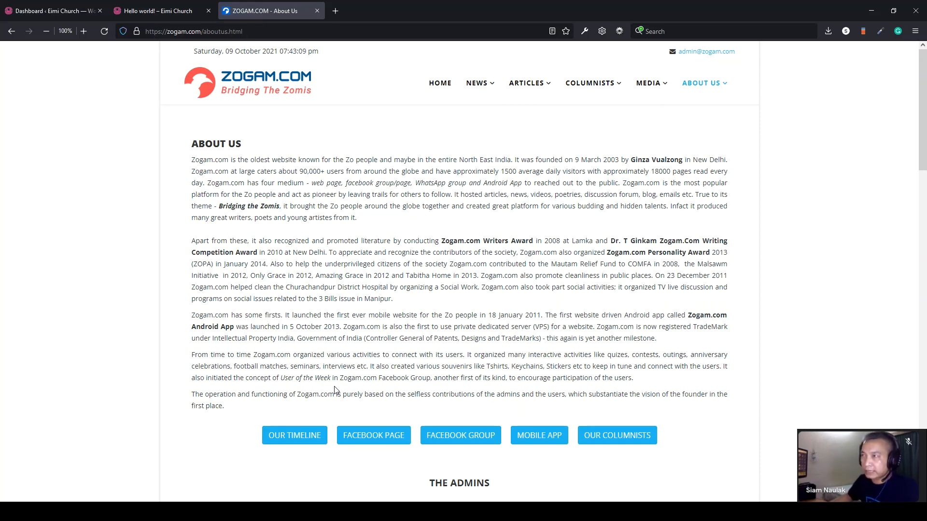
pyautogui.moveTo(241, 144); pyautogui.dragTo(200, 144)
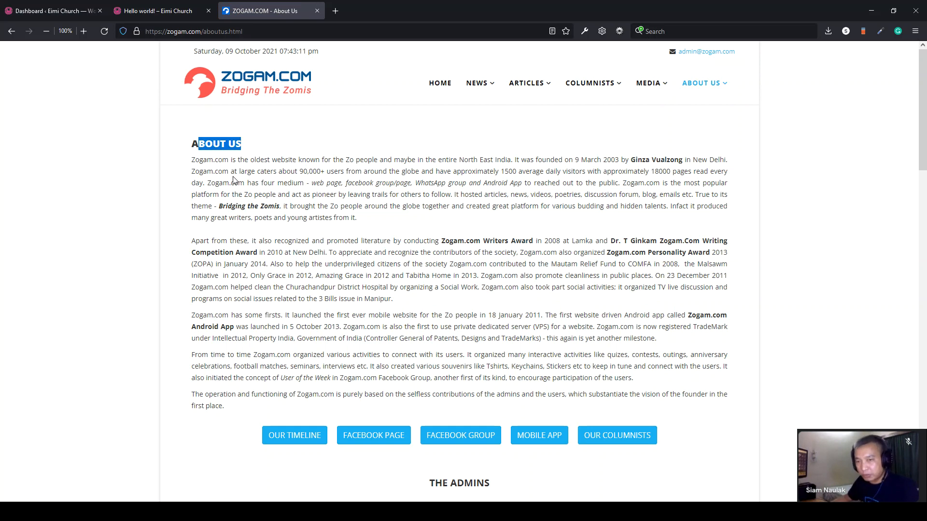
pyautogui.click(258, 175)
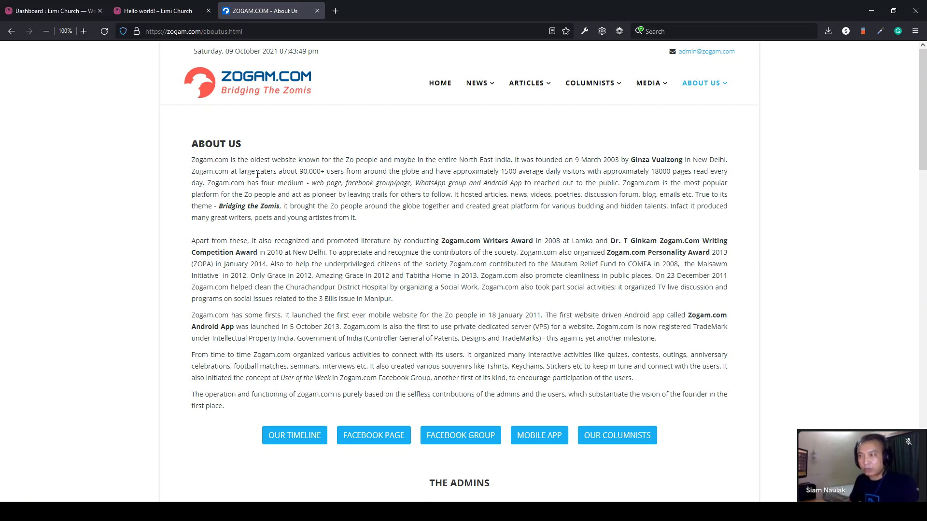
pyautogui.click(317, 10)
# - Select all pages in All Pages and bulk-move Privacy Policy and Sample Page to Trash
pyautogui.moveTo(28, 132)
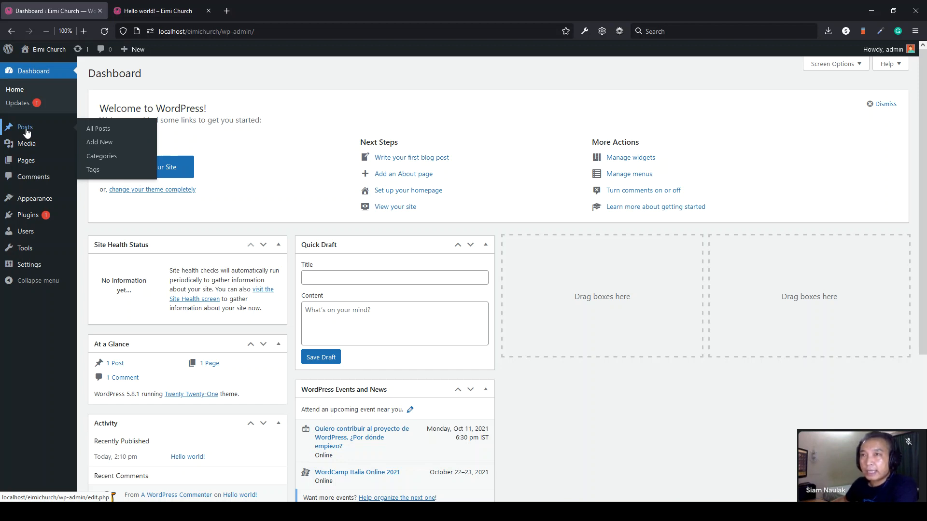
pyautogui.moveTo(34, 167)
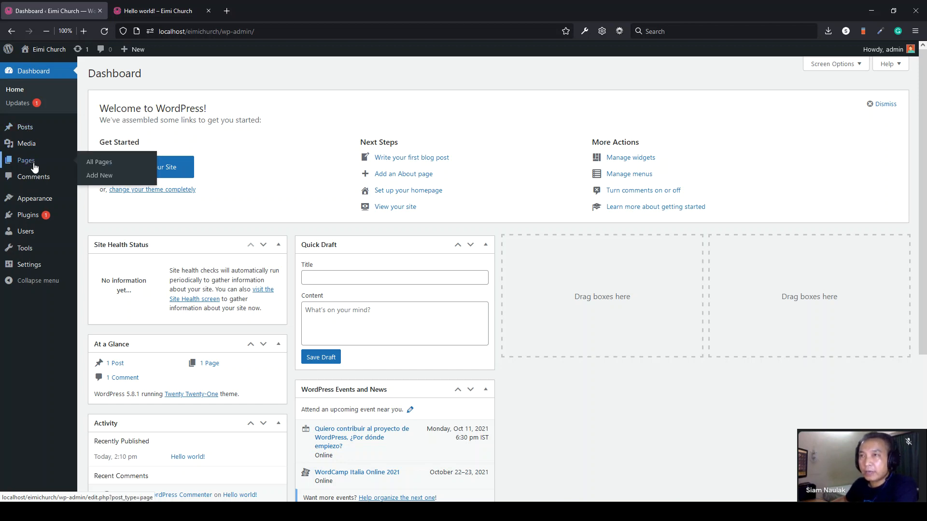
pyautogui.click(35, 167)
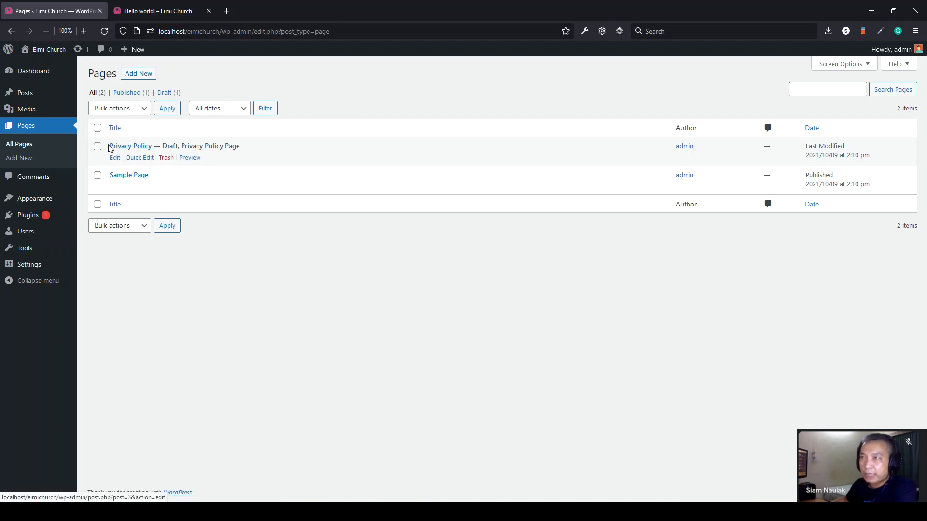
pyautogui.click(98, 129)
pyautogui.click(127, 110)
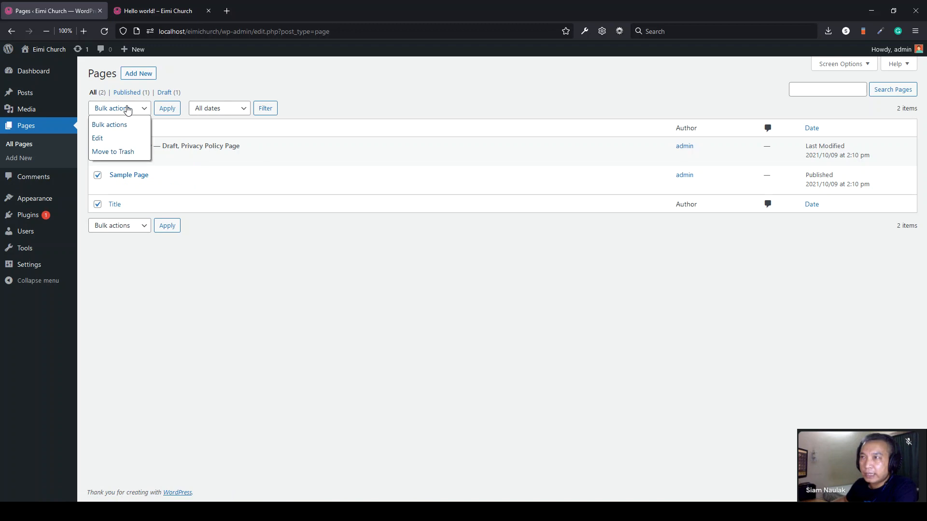
pyautogui.click(166, 107)
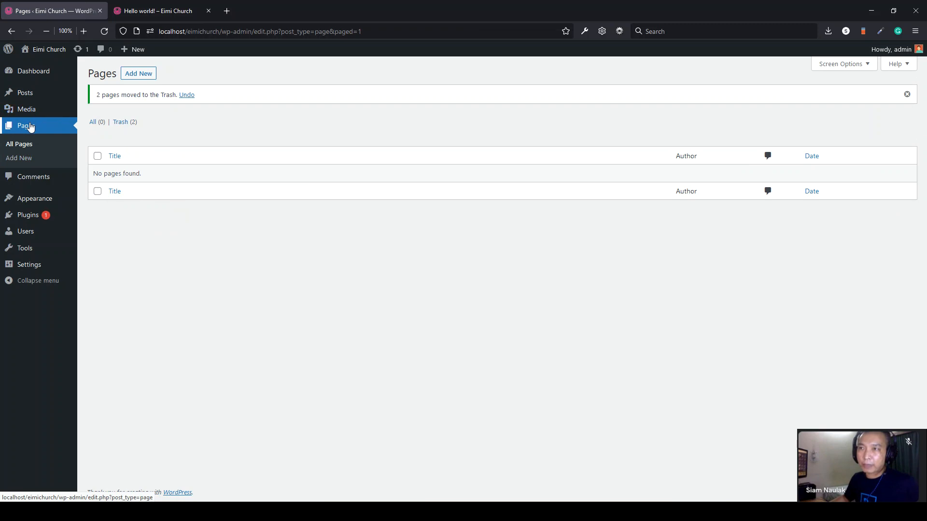
pyautogui.click(135, 74)
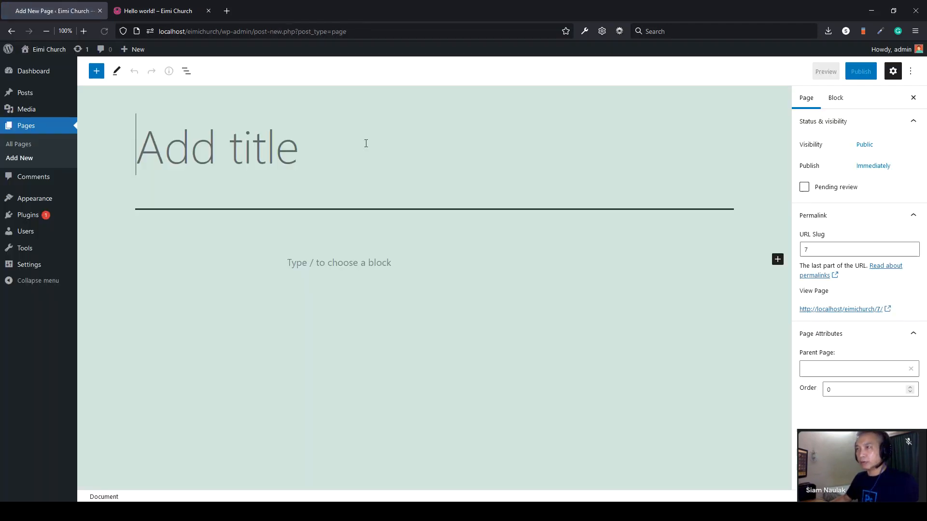
# - Title the new page About Us and paste three Lorem ipsum paragraphs from Notepad
pyautogui.write('A')
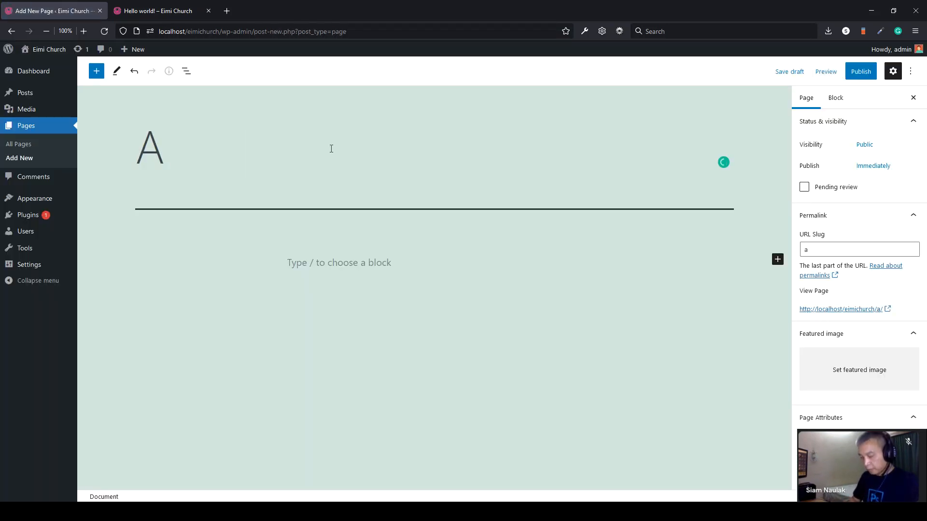
pyautogui.write('bout Us')
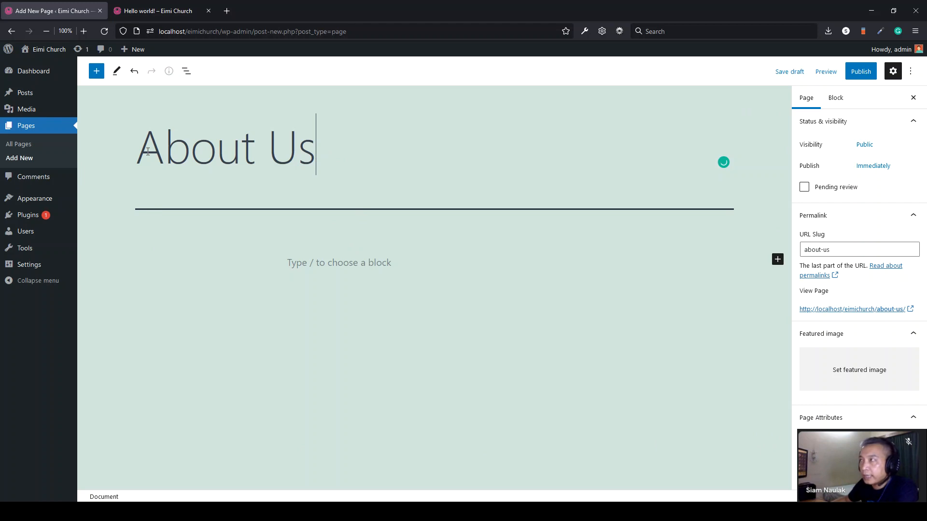
pyautogui.moveTo(153, 158); pyautogui.dragTo(335, 149)
pyautogui.click(339, 151)
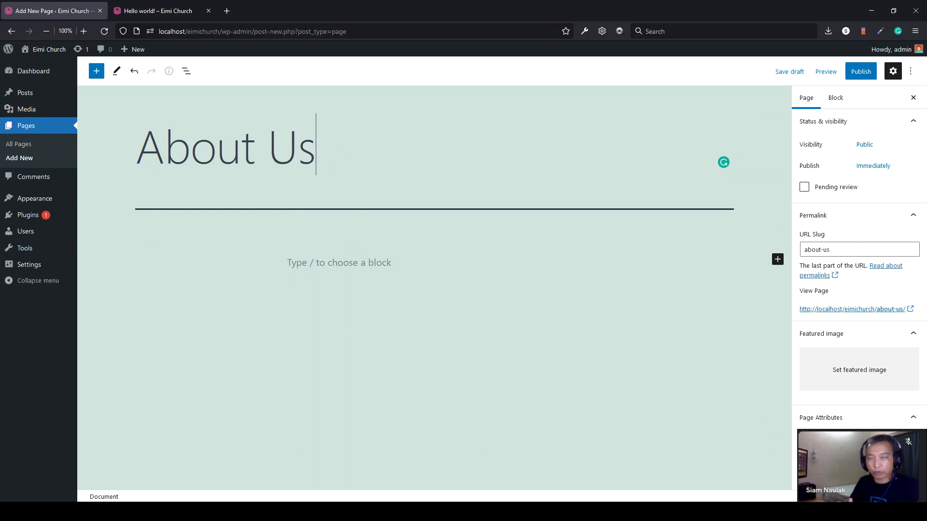
pyautogui.hotkey('alt', 'Tab')
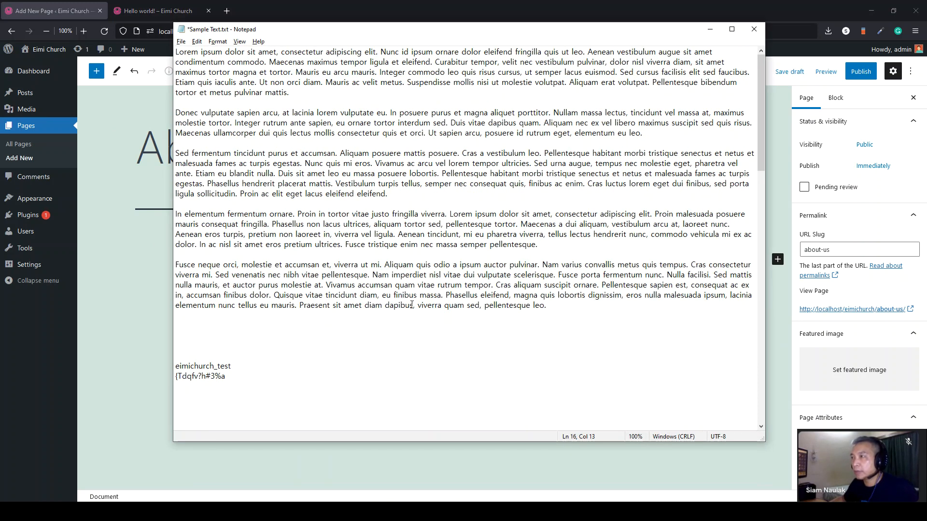
pyautogui.moveTo(397, 194); pyautogui.dragTo(169, 54)
pyautogui.rightClick(249, 50)
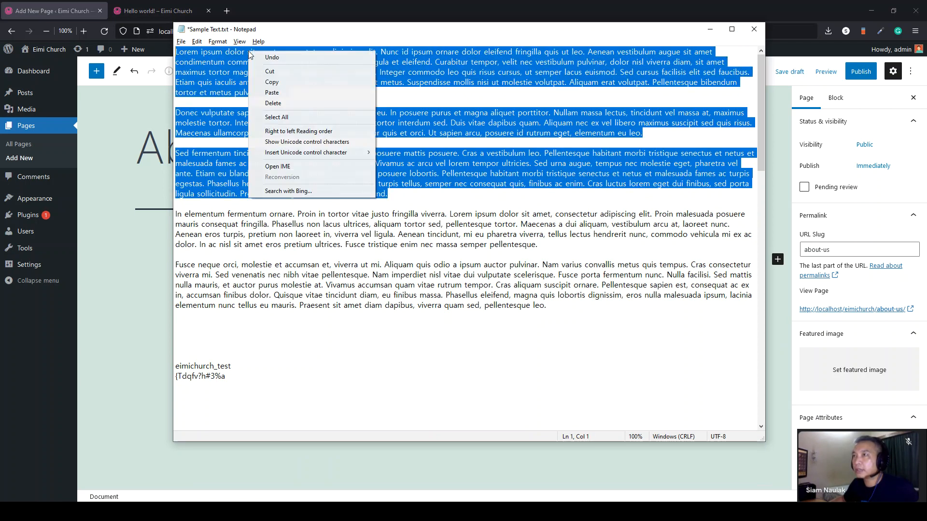
pyautogui.click(275, 82)
pyautogui.click(146, 246)
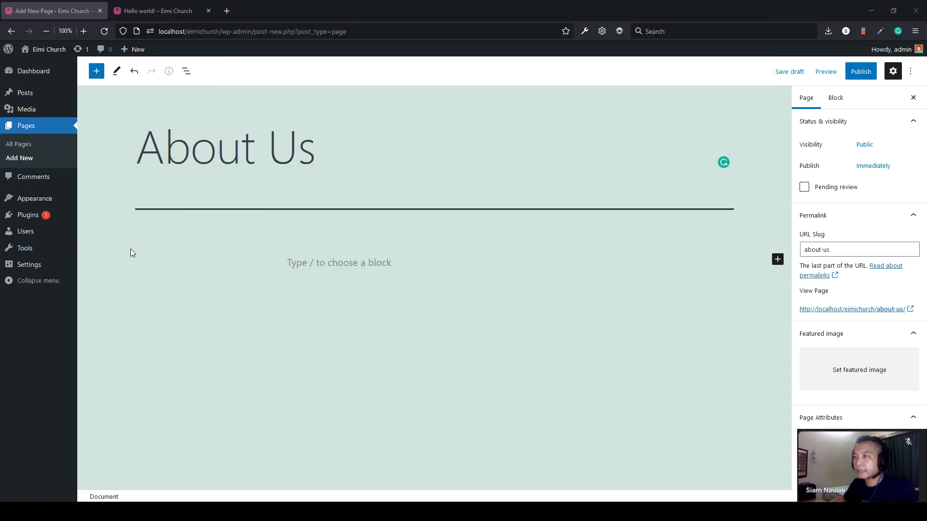
pyautogui.click(317, 262)
pyautogui.hotkey('ctrl', 'v')
# - Review the pasted text, publish the About Us page, and return to All Pages
pyautogui.scroll(10, 313, 264)
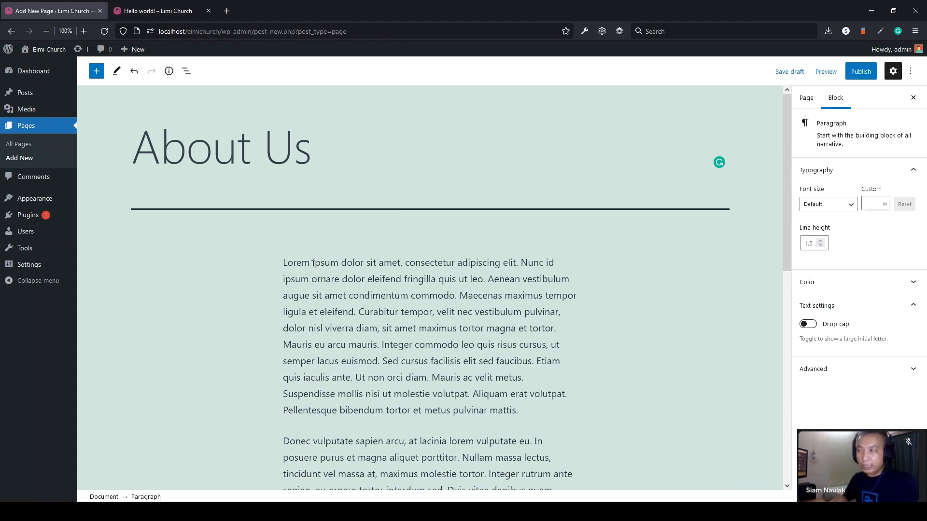
pyautogui.click(409, 269)
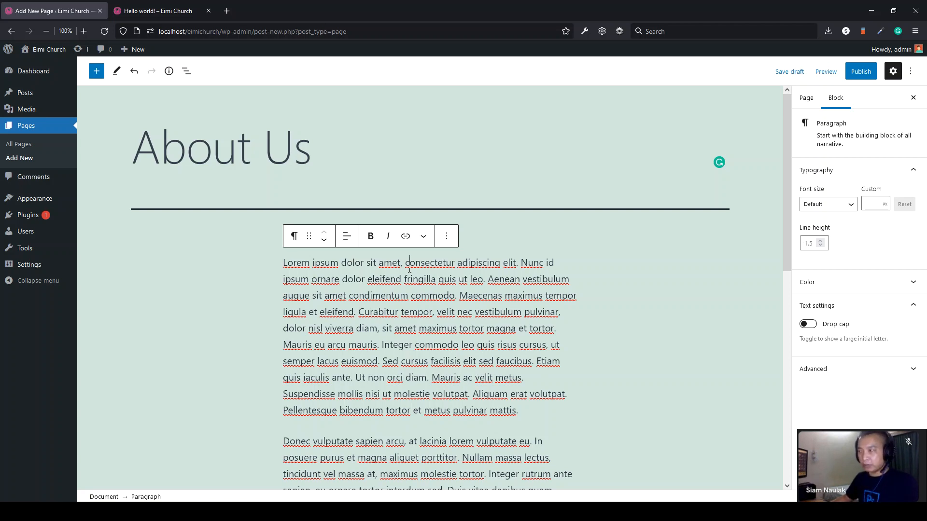
pyautogui.scroll(-2, 503, 244)
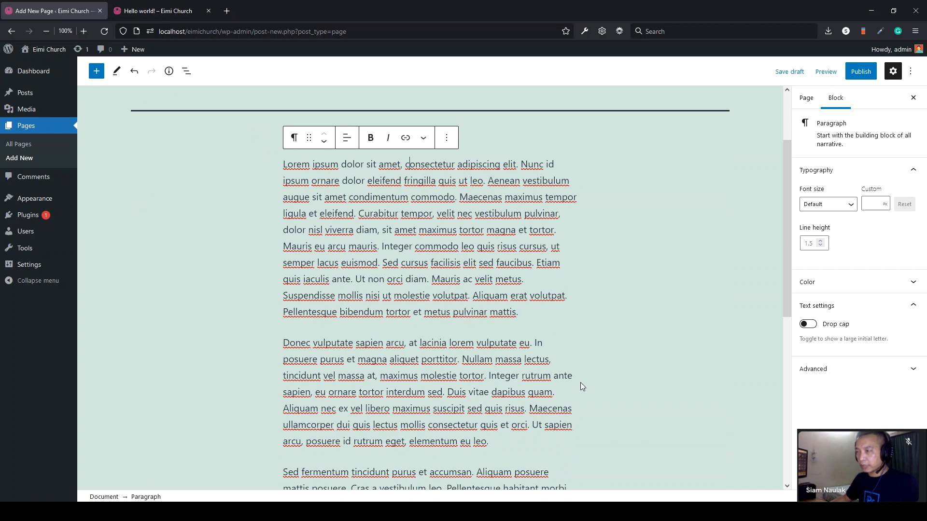
pyautogui.moveTo(525, 314); pyautogui.dragTo(412, 247)
pyautogui.click(372, 245)
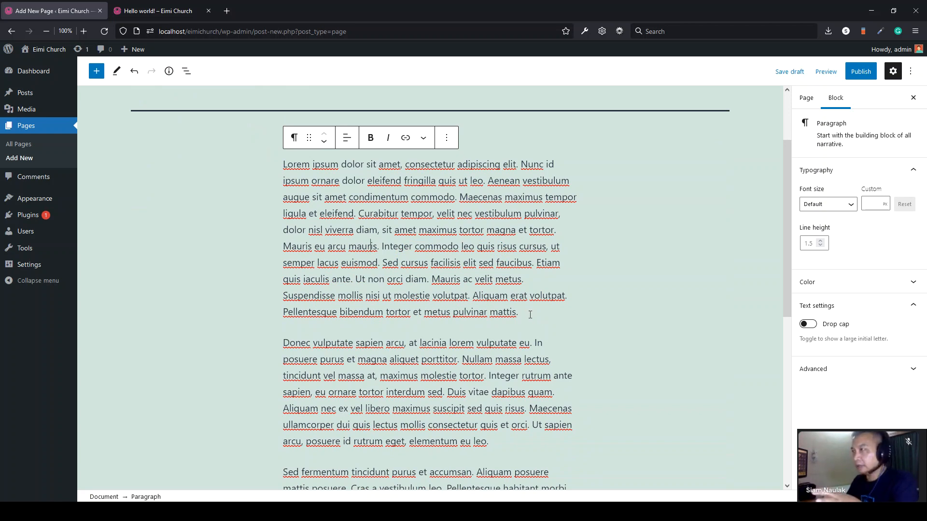
pyautogui.scroll(2, 530, 315)
pyautogui.scroll(-6, 399, 234)
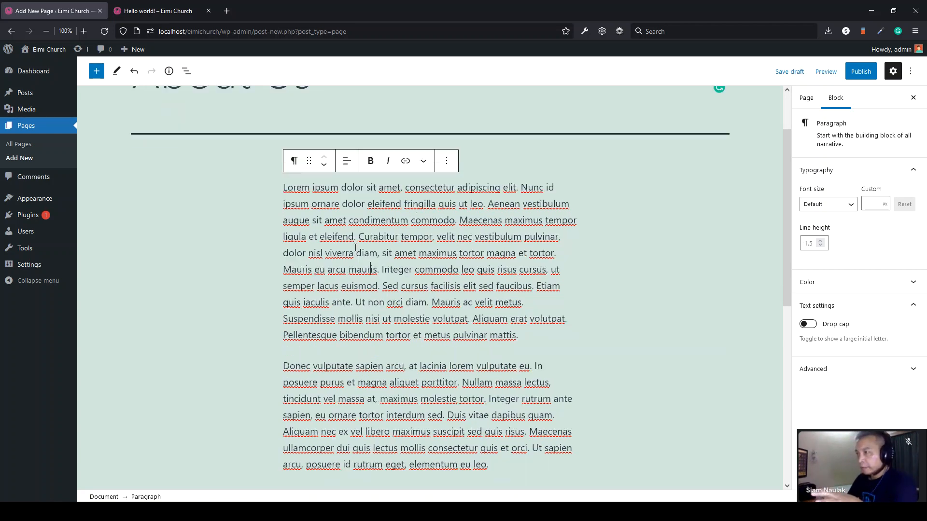
pyautogui.scroll(5, 242, 131)
pyautogui.scroll(-1, 241, 131)
pyautogui.scroll(3, 210, 133)
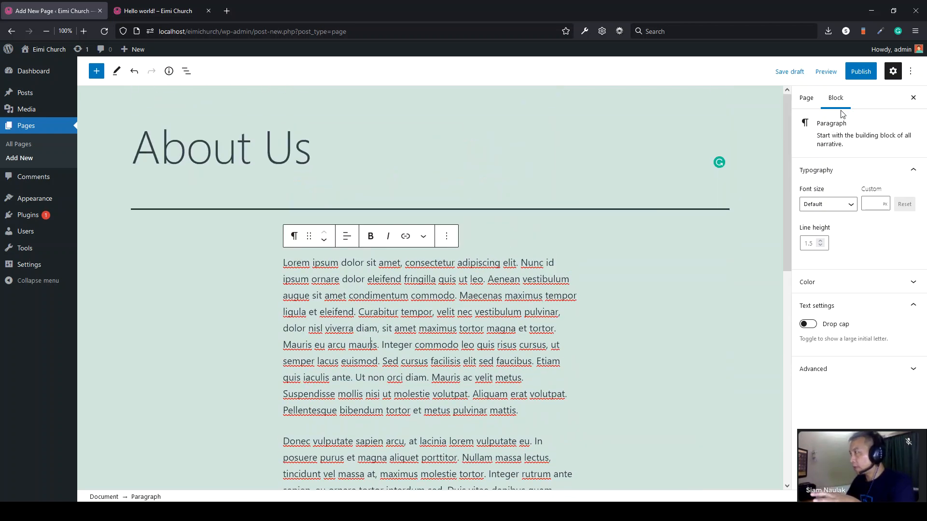
pyautogui.click(855, 75)
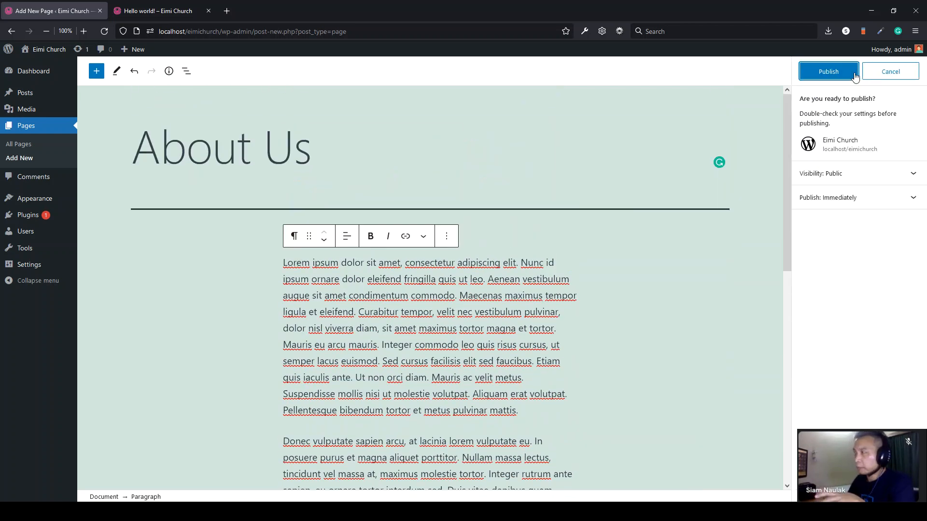
pyautogui.click(828, 72)
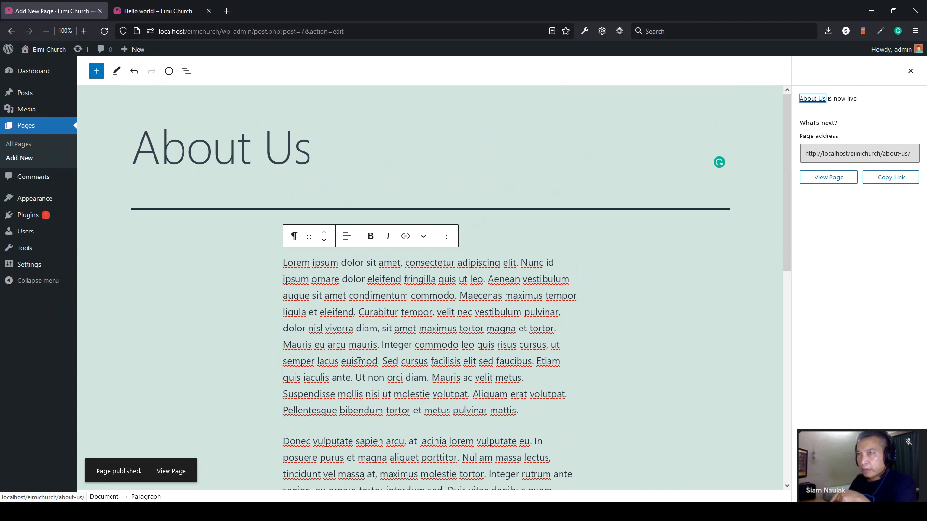
pyautogui.click(21, 148)
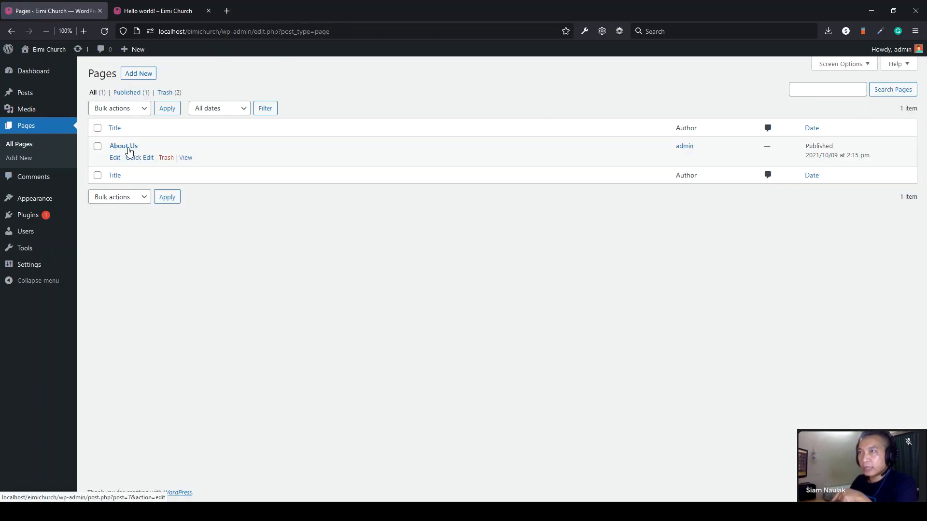
# - Create and publish a 'Contact us' page with the pasted Lorem ipsum text
pyautogui.click(140, 75)
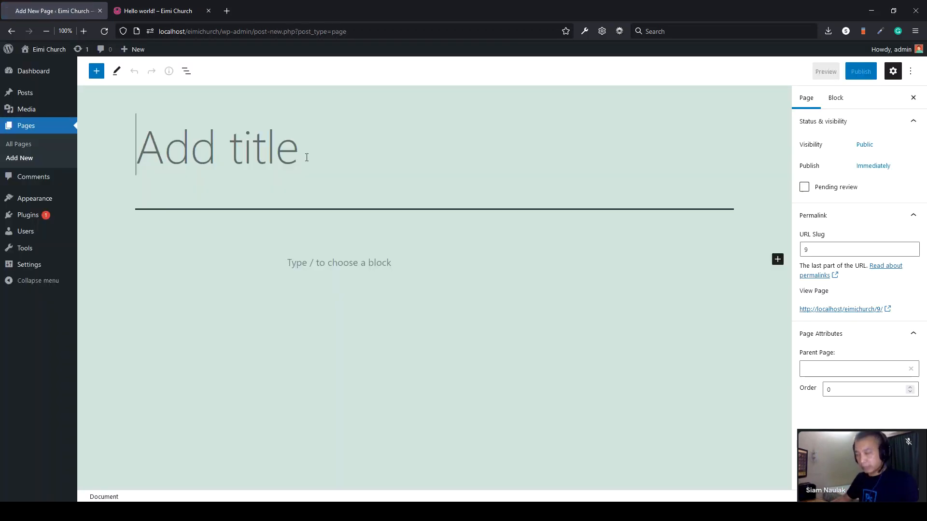
pyautogui.write('Contact us')
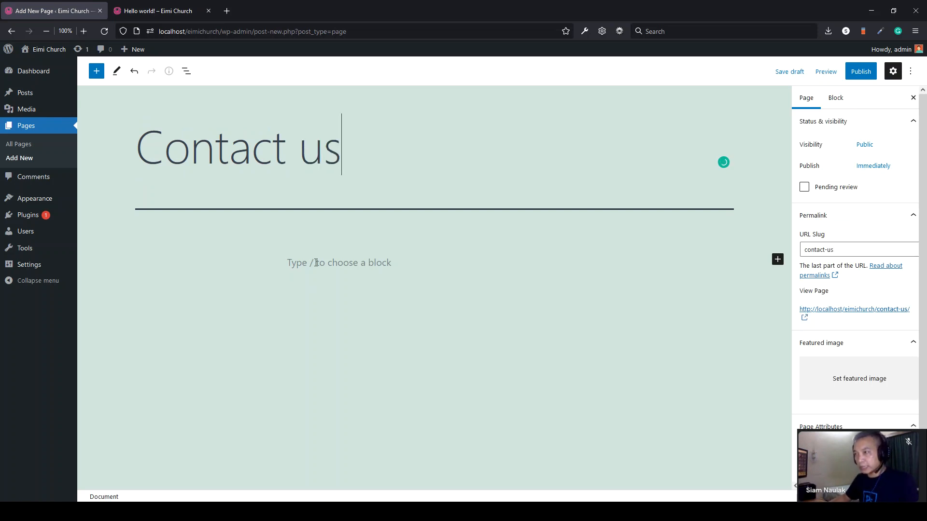
pyautogui.click(315, 262)
pyautogui.hotkey('ctrl', 'v')
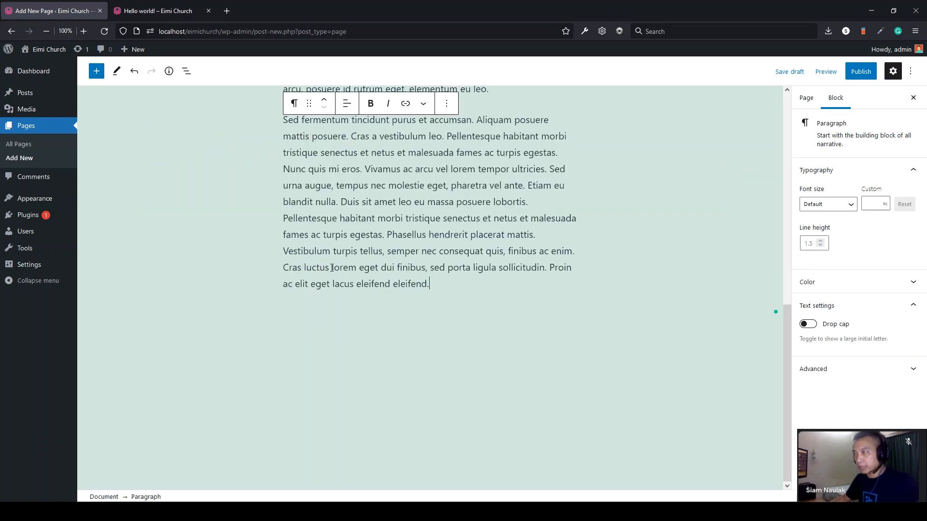
pyautogui.scroll(10, 354, 278)
pyautogui.scroll(2, 353, 278)
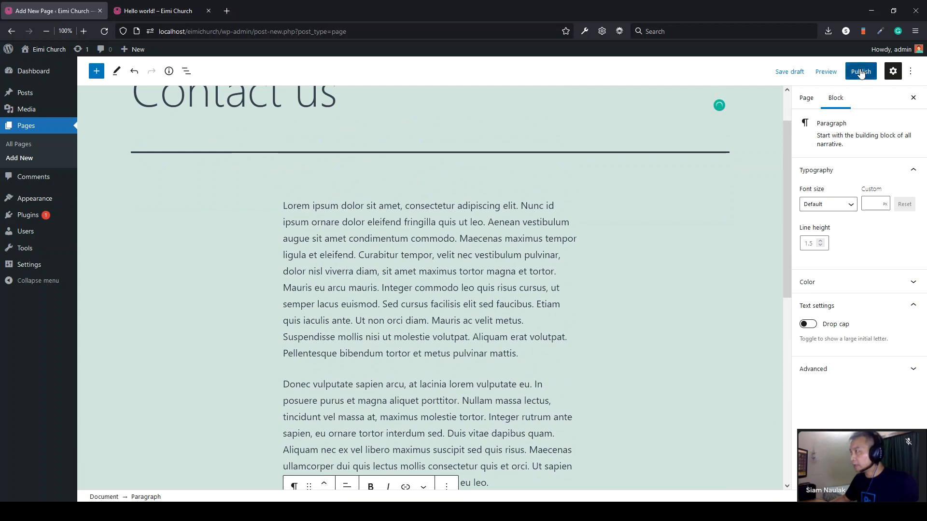
pyautogui.click(860, 72)
pyautogui.click(833, 76)
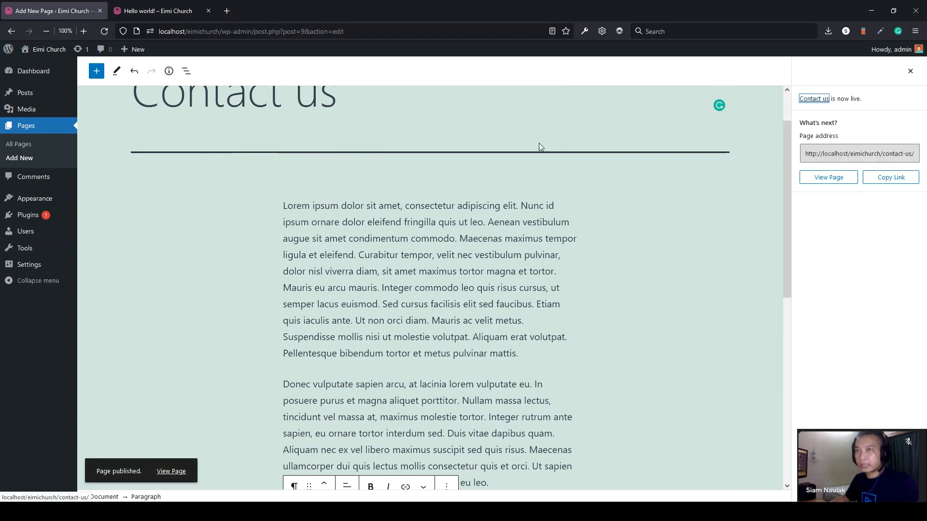
pyautogui.click(18, 148)
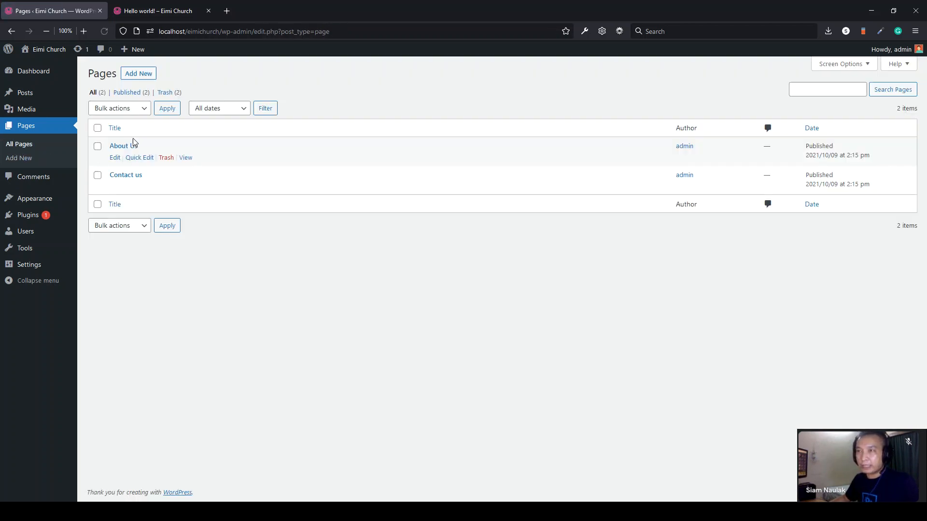
# - Create and publish a 'Services' page with Lorem ipsum text, then view All Pages
pyautogui.click(27, 160)
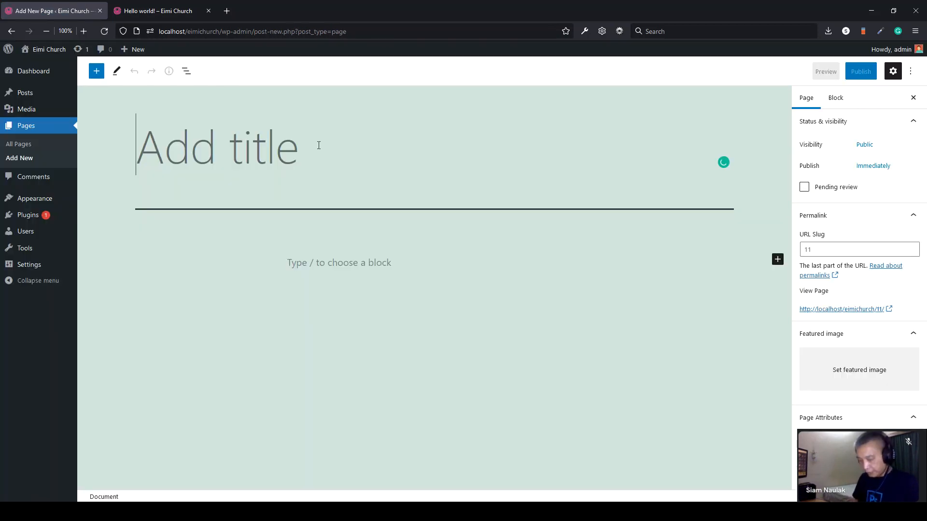
pyautogui.write('Serm')
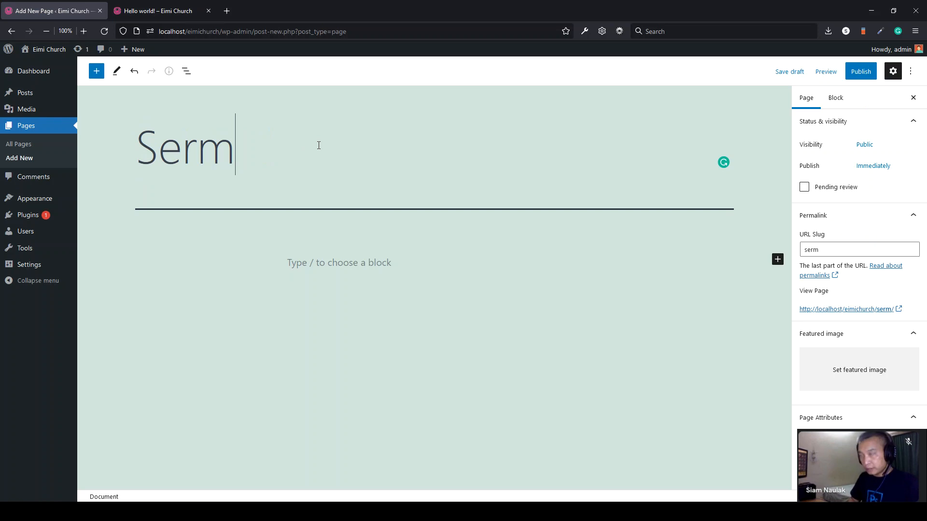
pyautogui.press('BackSpace')
pyautogui.press('BackSpace')
pyautogui.write('rvices')
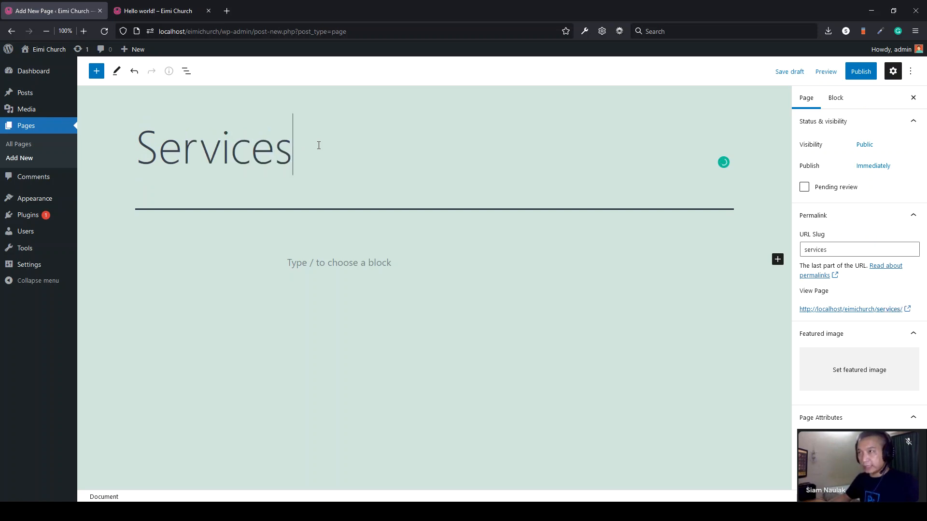
pyautogui.click(307, 264)
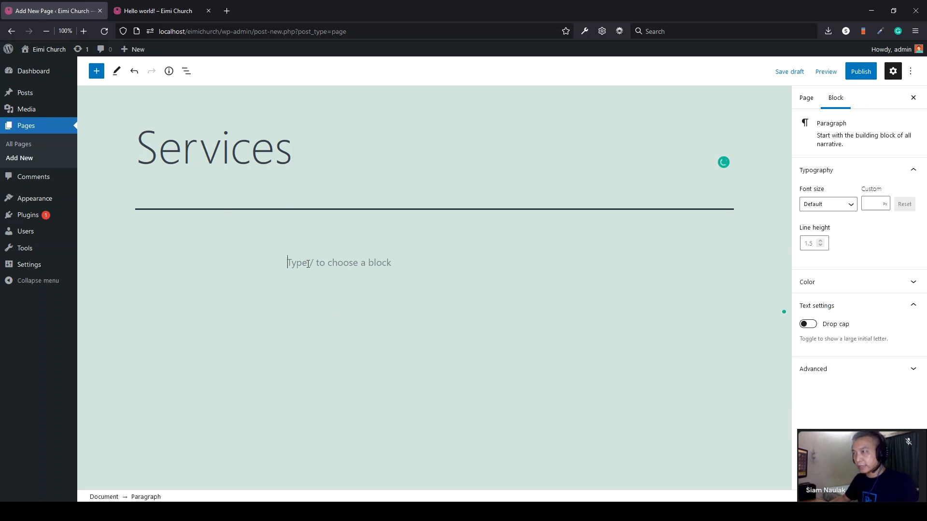
pyautogui.hotkey('ctrl', 'v')
pyautogui.scroll(6, 441, 276)
pyautogui.scroll(3, 441, 276)
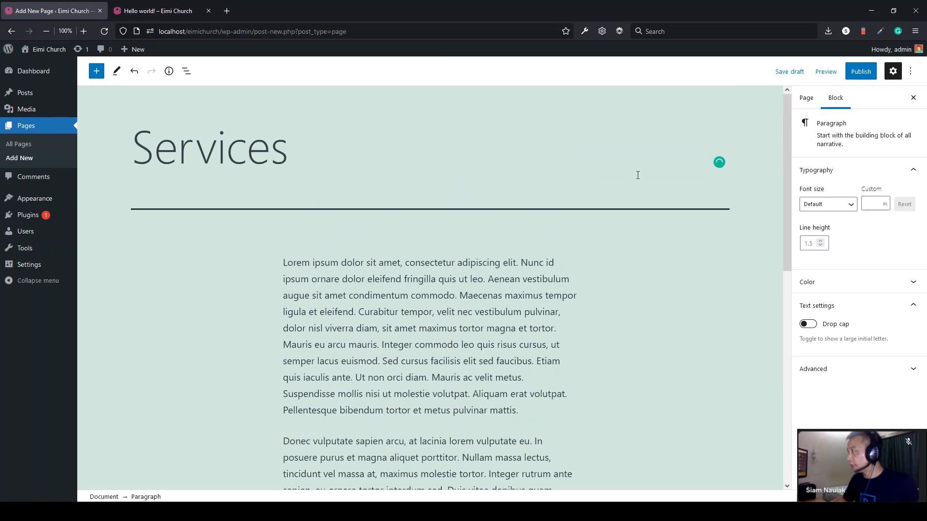
pyautogui.click(860, 71)
pyautogui.click(831, 72)
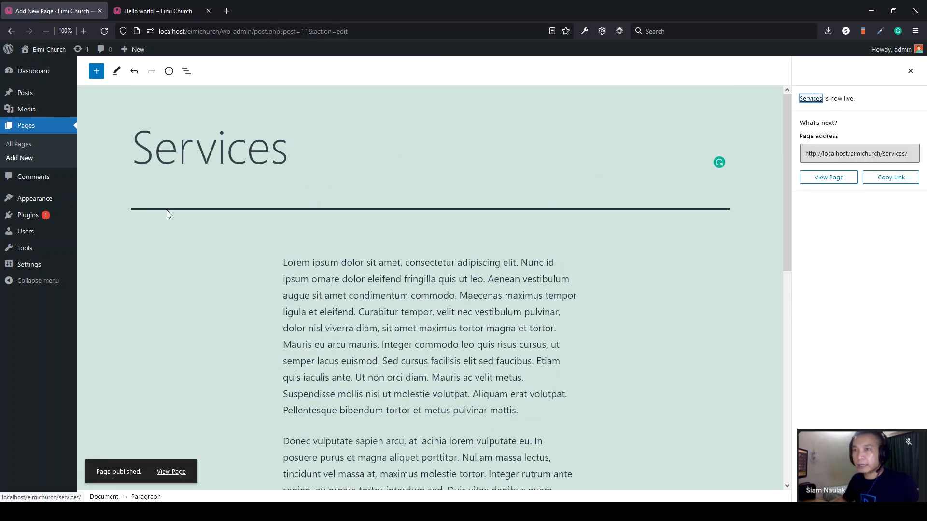
pyautogui.click(20, 144)
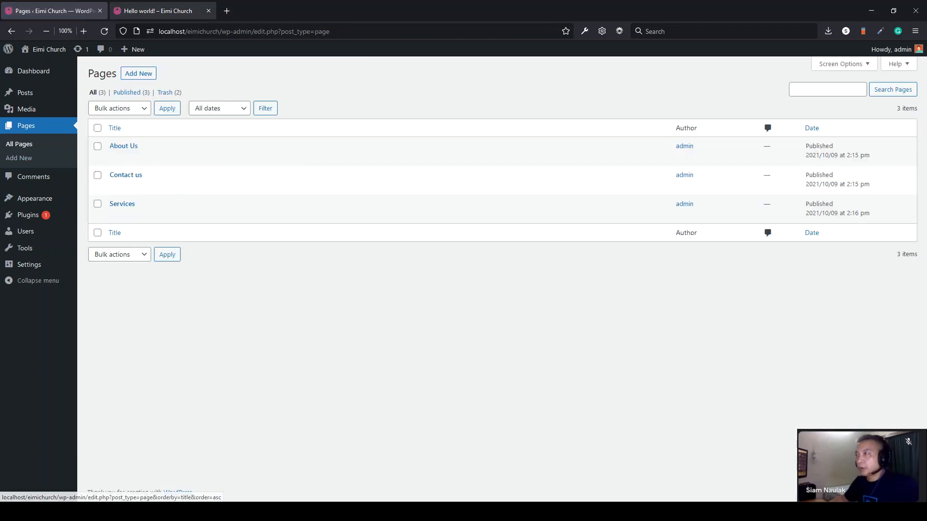
# - View the live Eimi Church home page, then go to Appearance > Themes in the admin
pyautogui.click(159, 10)
pyautogui.click(470, 88)
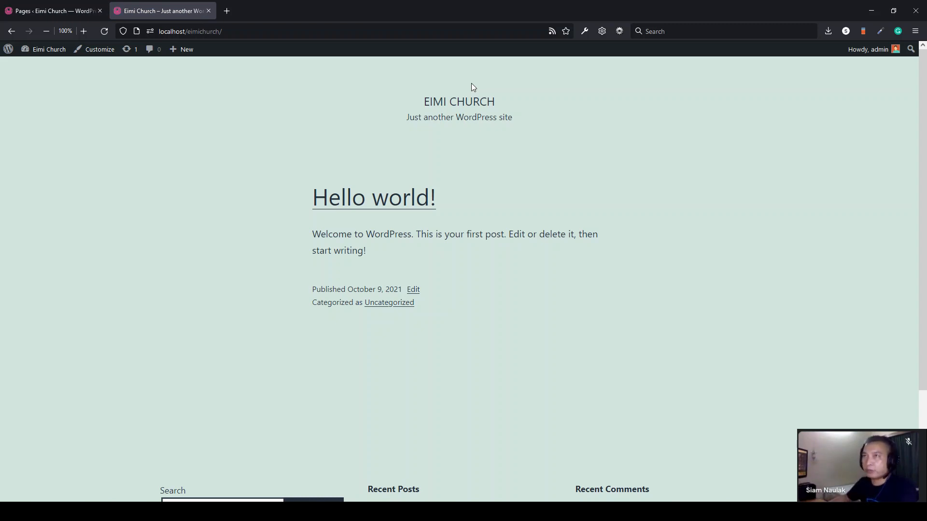
pyautogui.click(39, 8)
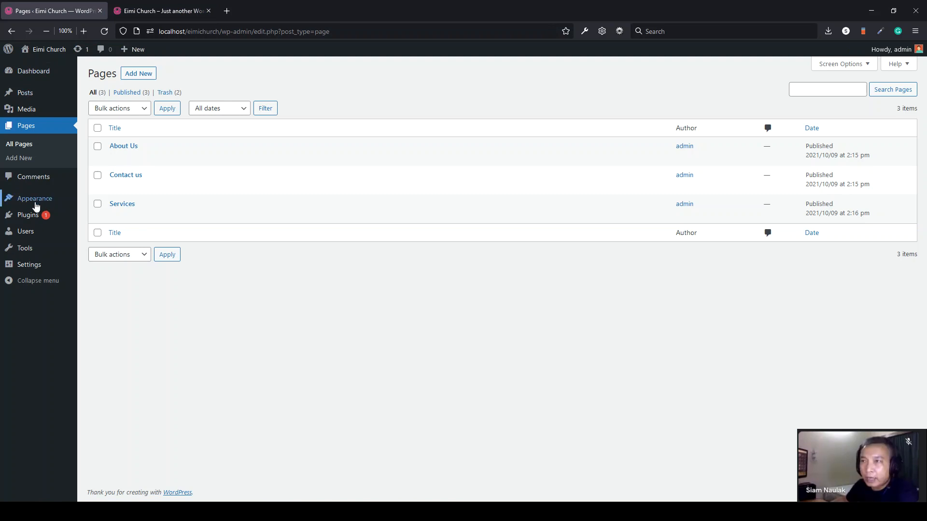
pyautogui.moveTo(33, 200)
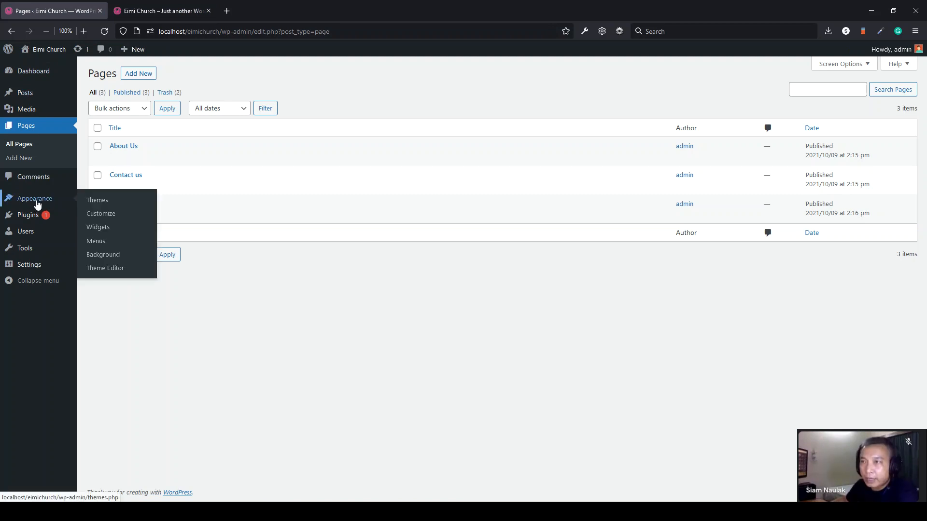
pyautogui.click(98, 205)
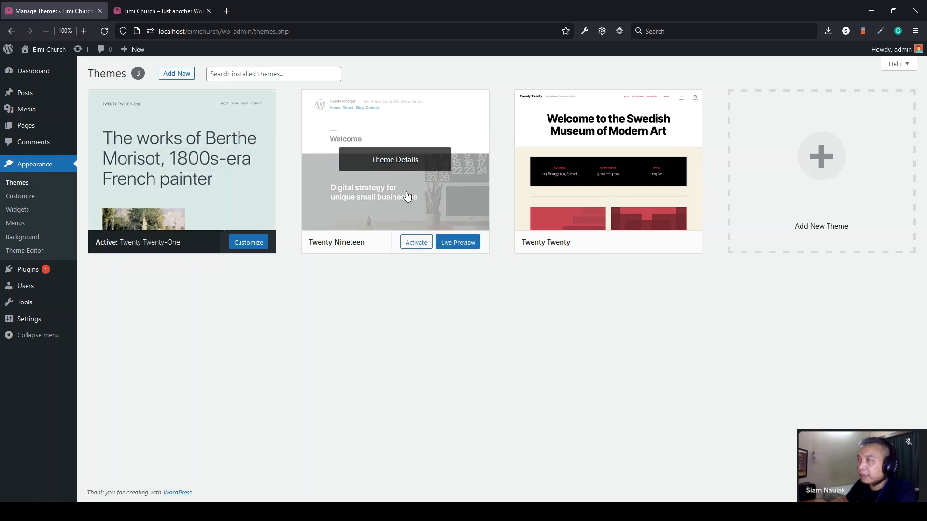
# - Activate Twenty Nineteen and reload the live site to preview it
pyautogui.click(411, 246)
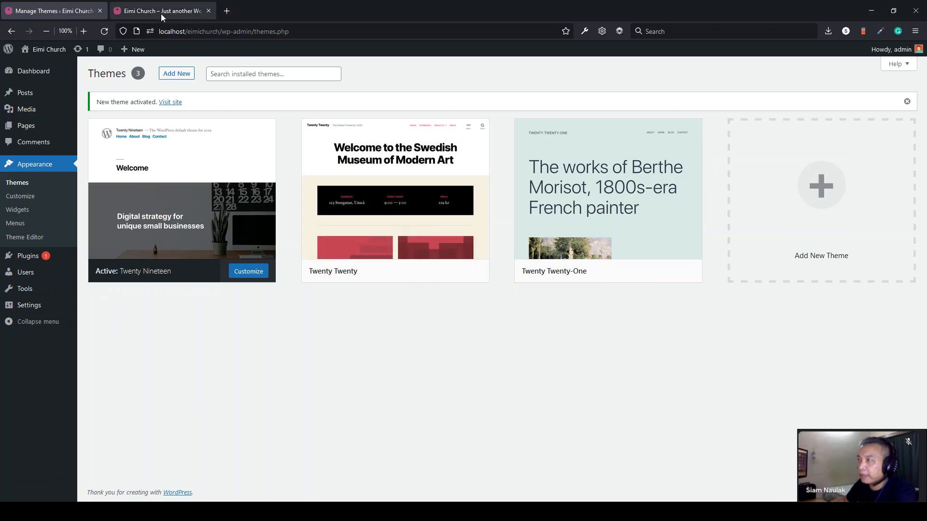
pyautogui.click(140, 11)
pyautogui.click(100, 33)
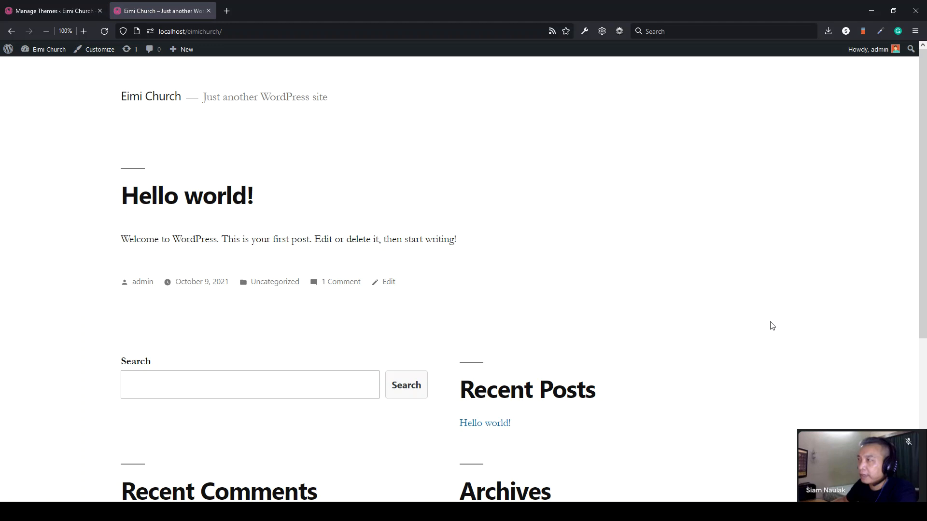
pyautogui.click(54, 10)
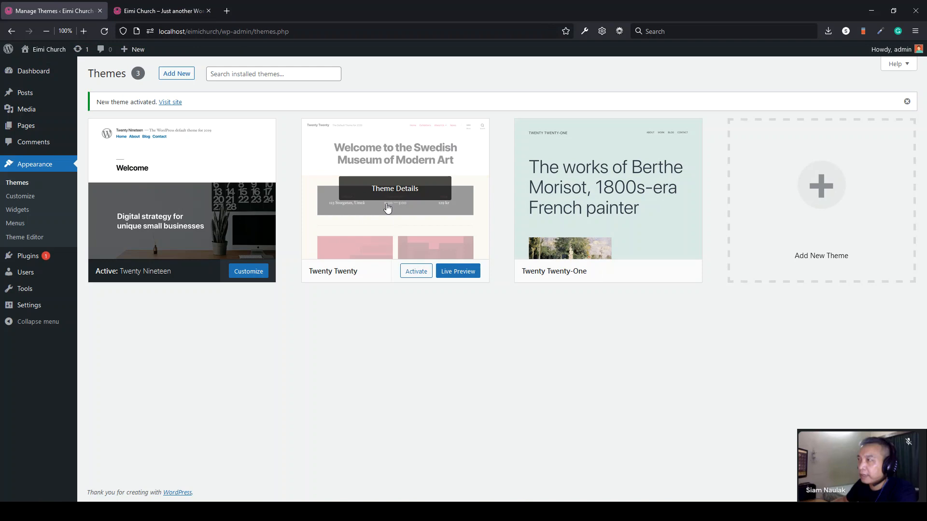
# - Activate Twenty Twenty instead and reload the front page to confirm the new look
pyautogui.click(419, 272)
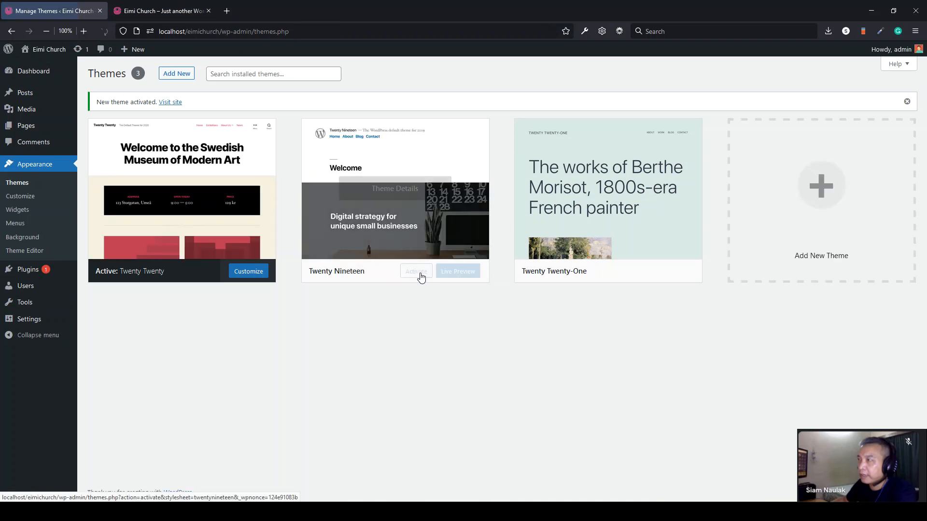
pyautogui.click(149, 15)
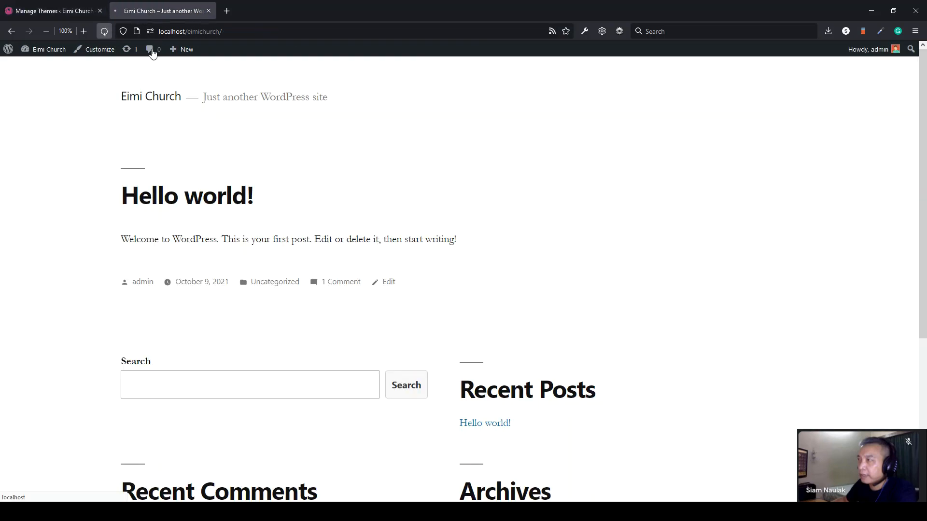
pyautogui.press('F5')
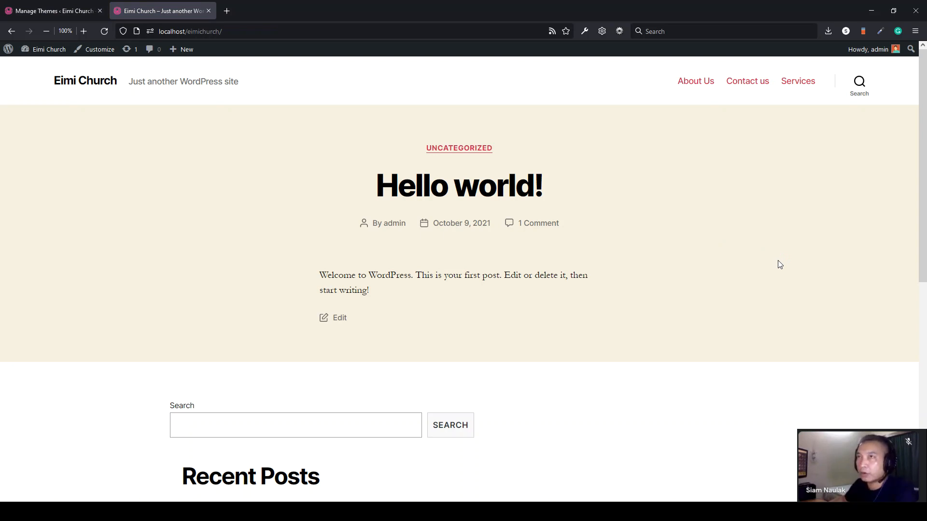
pyautogui.click(47, 11)
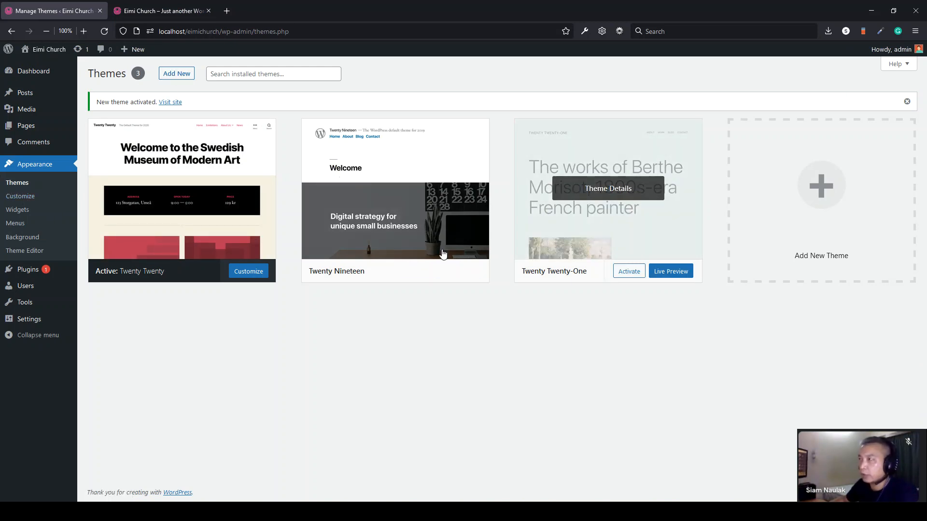
# - Find Astra among the Popular themes, install it and activate it
pyautogui.click(180, 76)
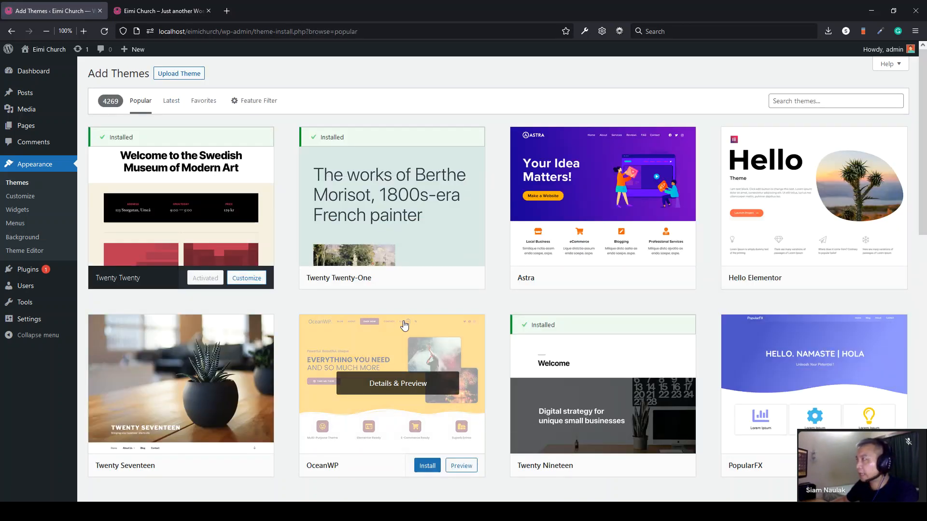
pyautogui.scroll(-8, 410, 321)
pyautogui.scroll(-20, 425, 317)
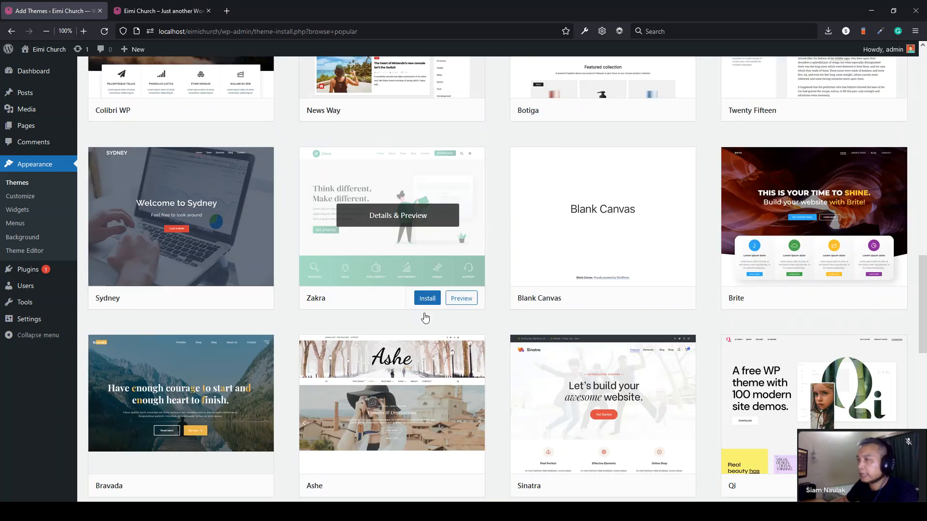
pyautogui.scroll(-17, 418, 318)
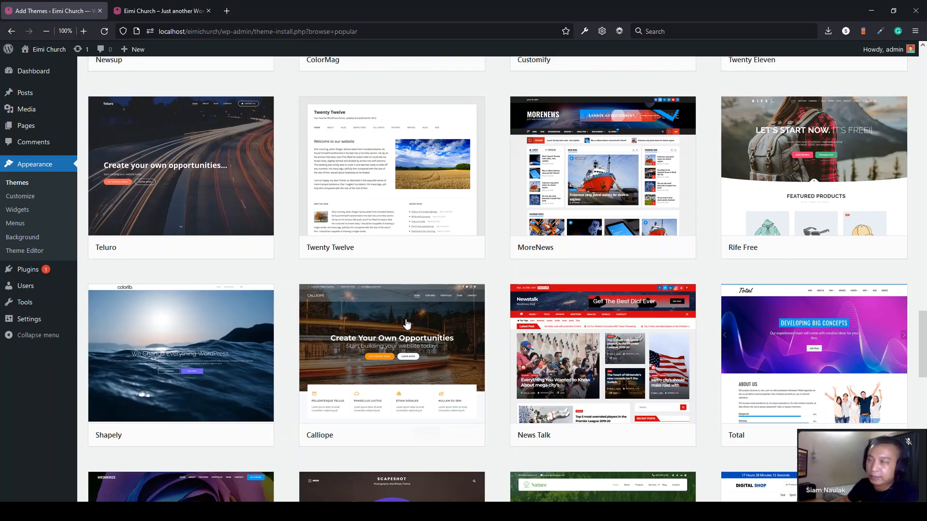
pyautogui.scroll(-20, 400, 328)
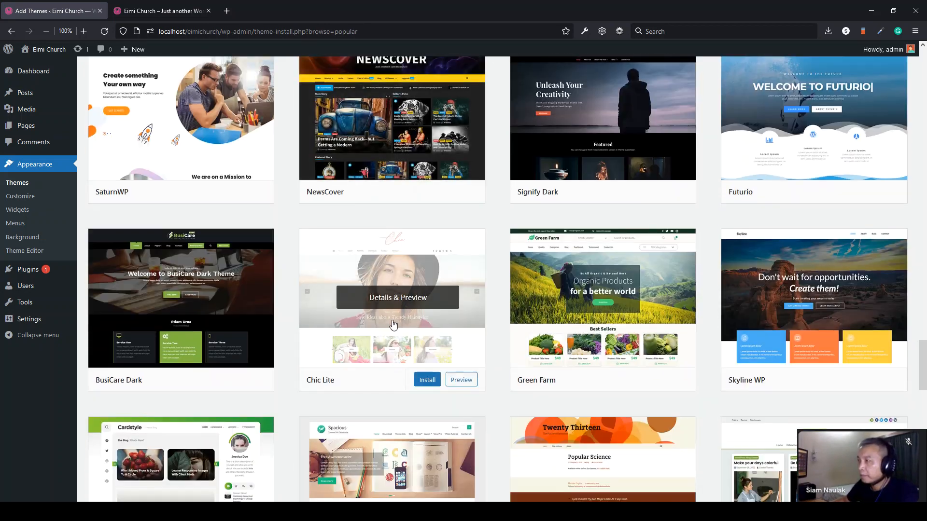
pyautogui.scroll(-4, 393, 327)
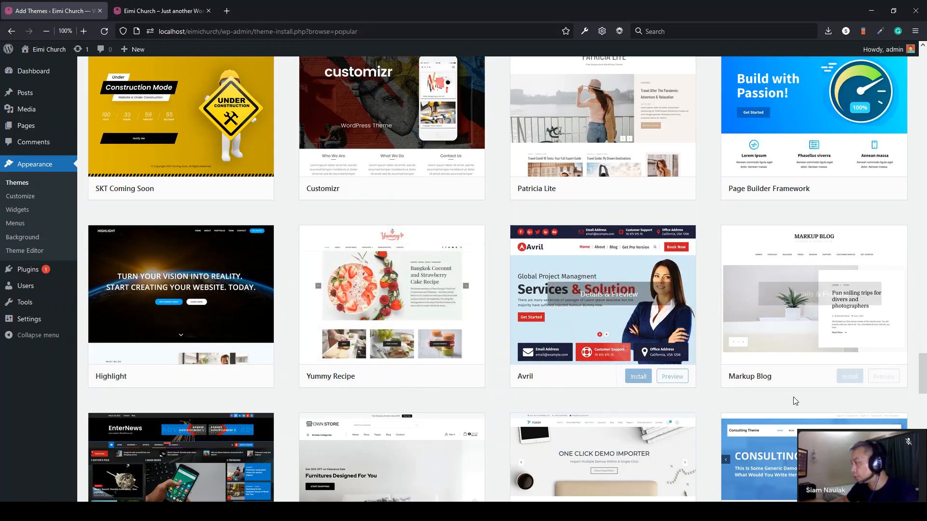
pyautogui.moveTo(923, 381); pyautogui.dragTo(923, 73)
pyautogui.moveTo(560, 242)
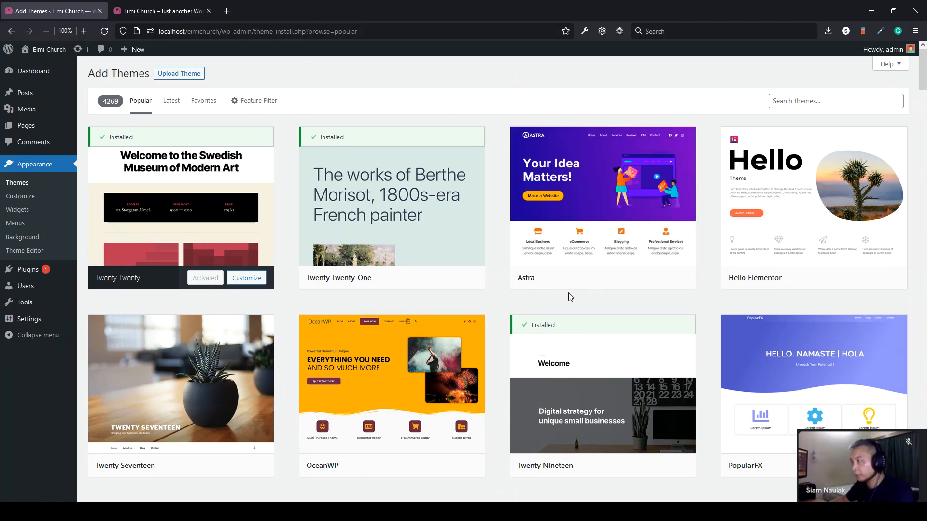
pyautogui.moveTo(587, 282)
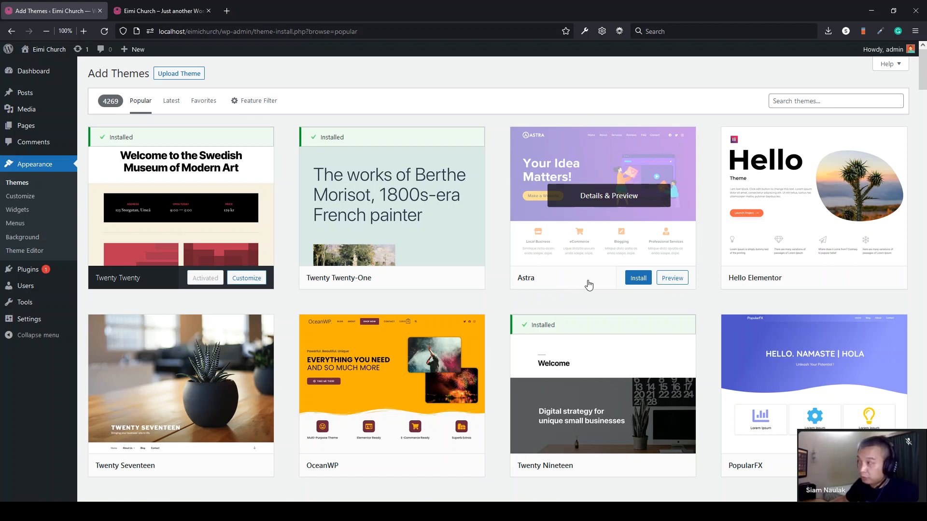
pyautogui.click(637, 283)
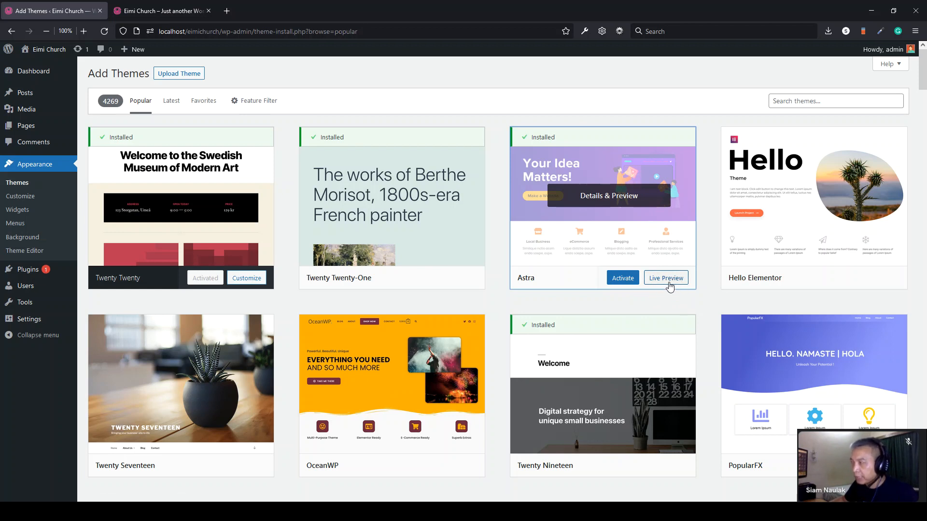
pyautogui.click(622, 280)
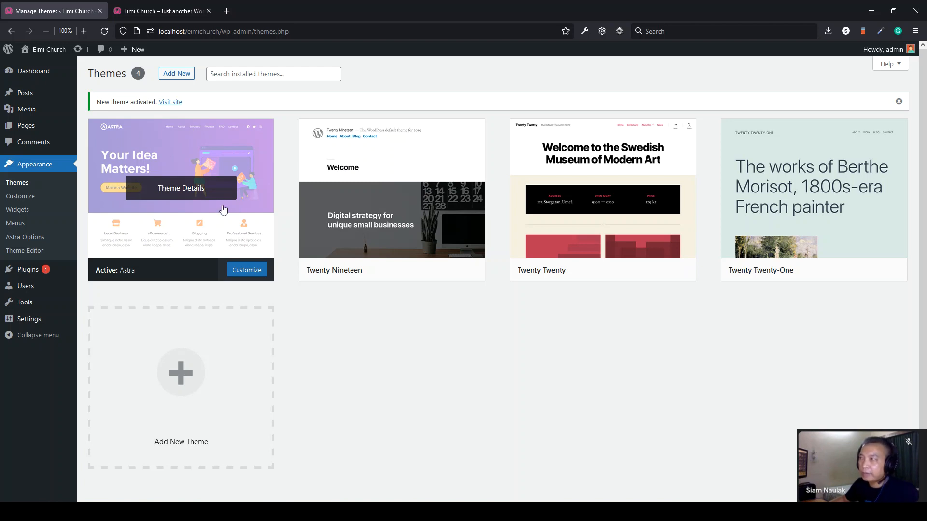
pyautogui.click(160, 14)
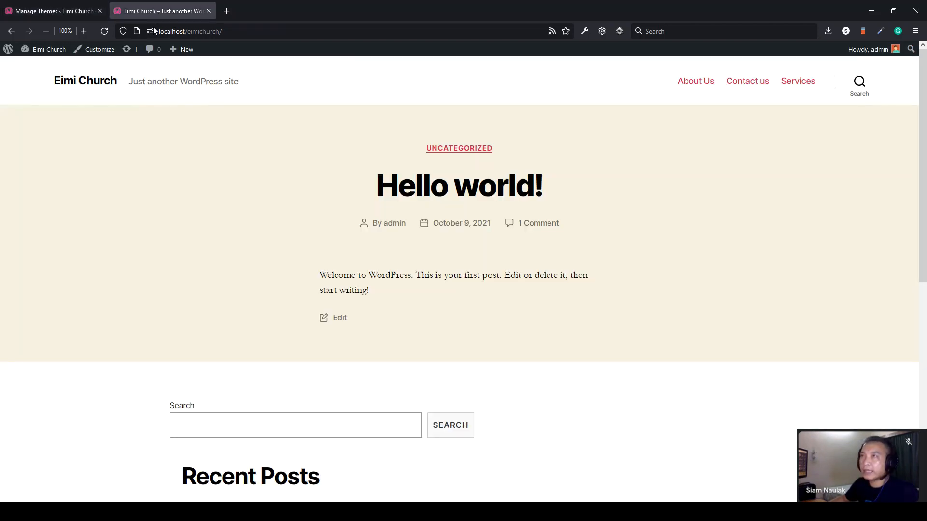
pyautogui.click(104, 32)
pyautogui.moveTo(867, 217); pyautogui.dragTo(110, 159)
pyautogui.click(108, 161)
pyautogui.click(73, 12)
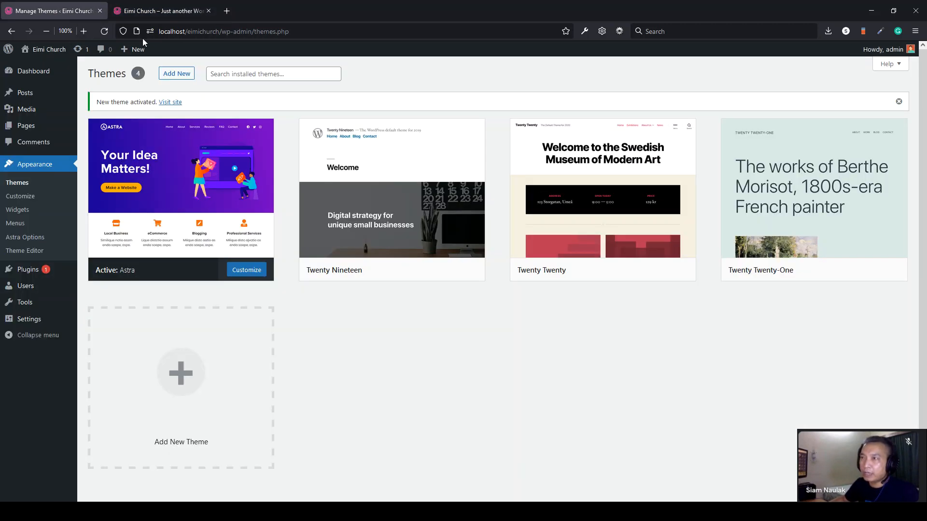
pyautogui.click(162, 12)
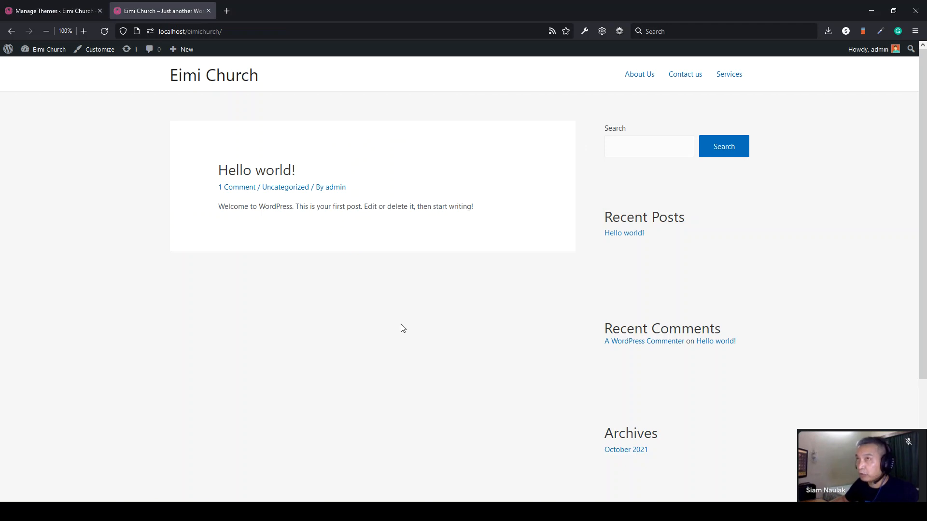
pyautogui.click(51, 12)
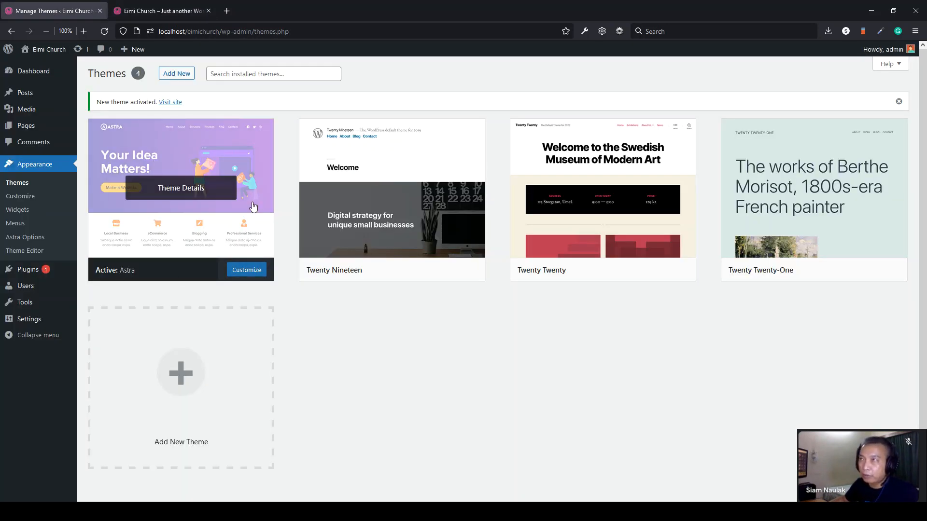
pyautogui.click(151, 16)
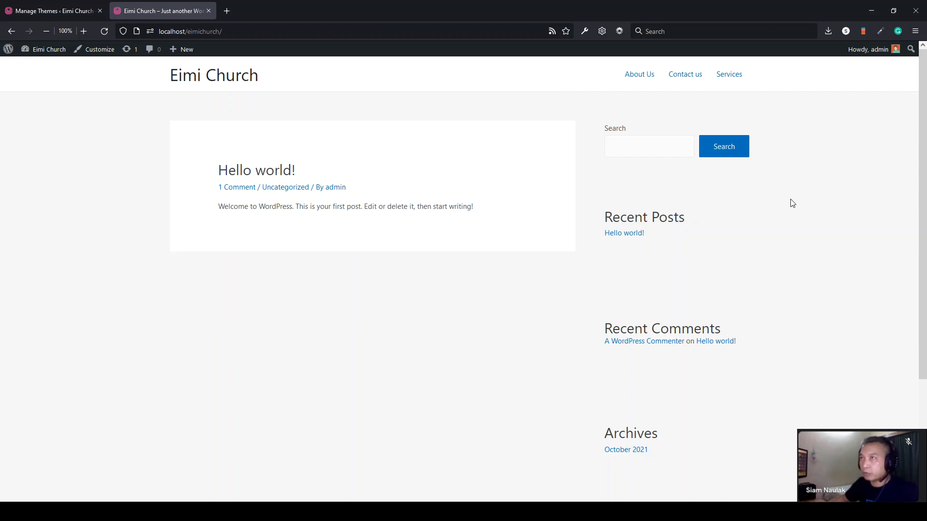
pyautogui.click(48, 11)
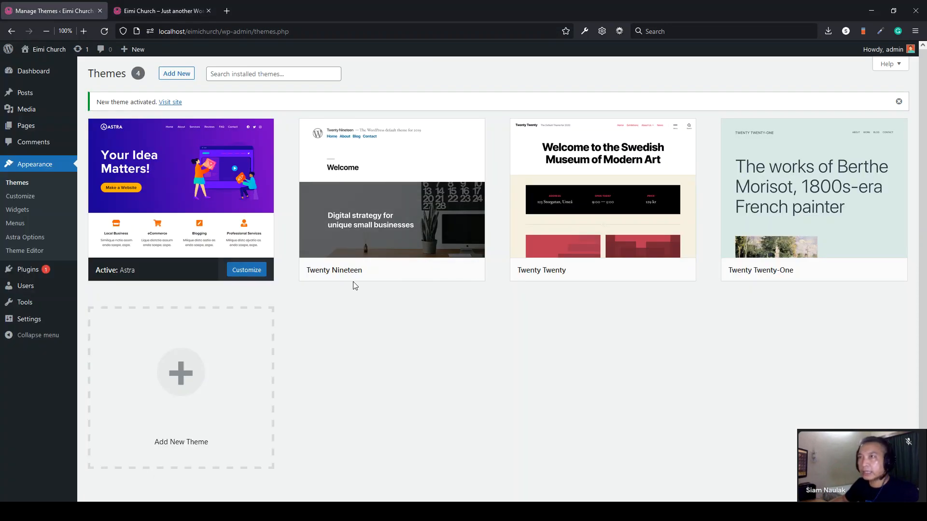
# - Find the Zakra theme under Add New, install it and activate it
pyautogui.click(172, 78)
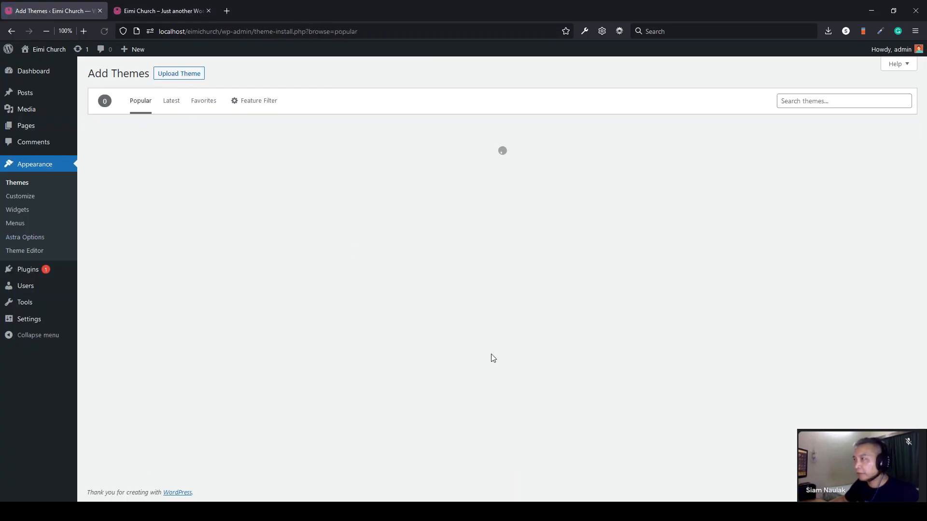
pyautogui.scroll(-5, 491, 357)
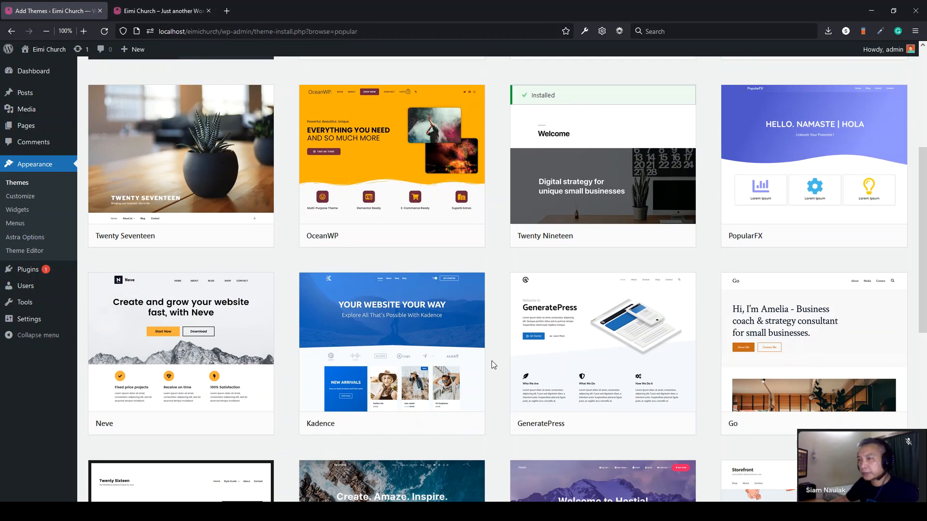
pyautogui.scroll(-10, 492, 362)
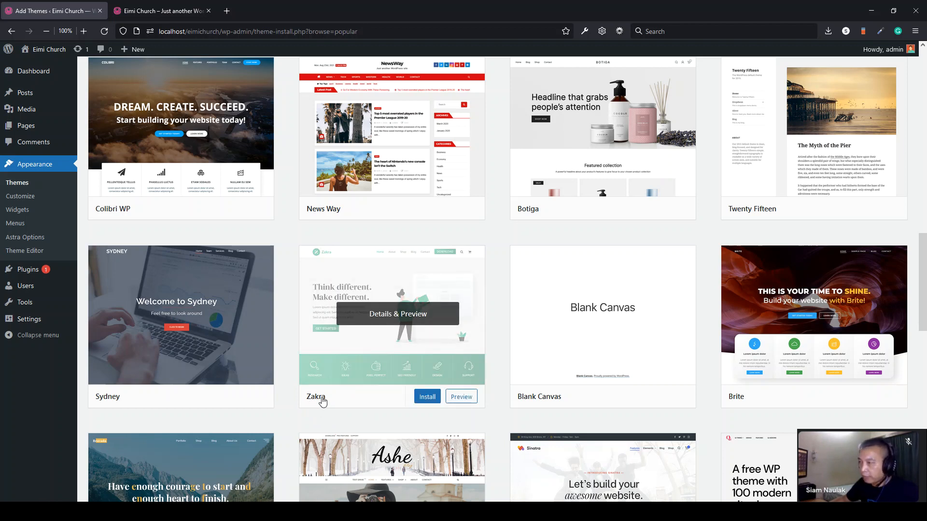
pyautogui.click(426, 402)
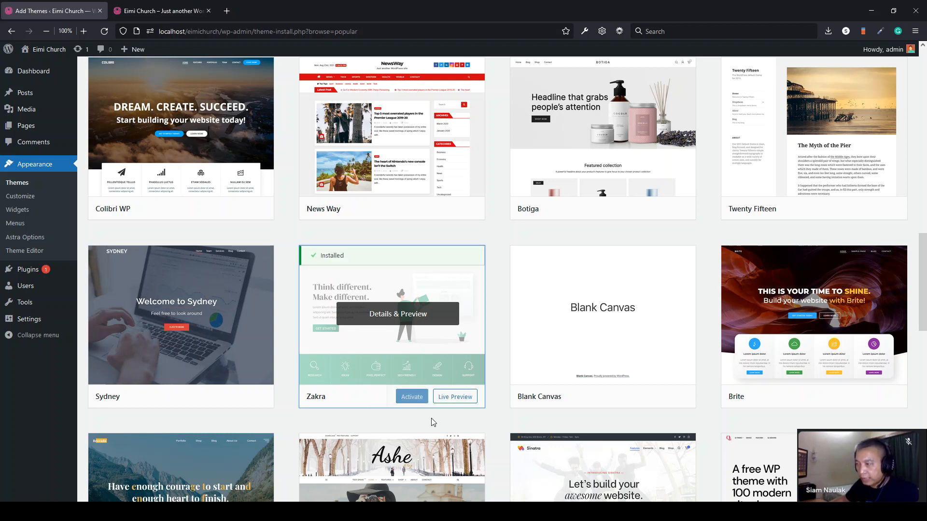
pyautogui.click(407, 400)
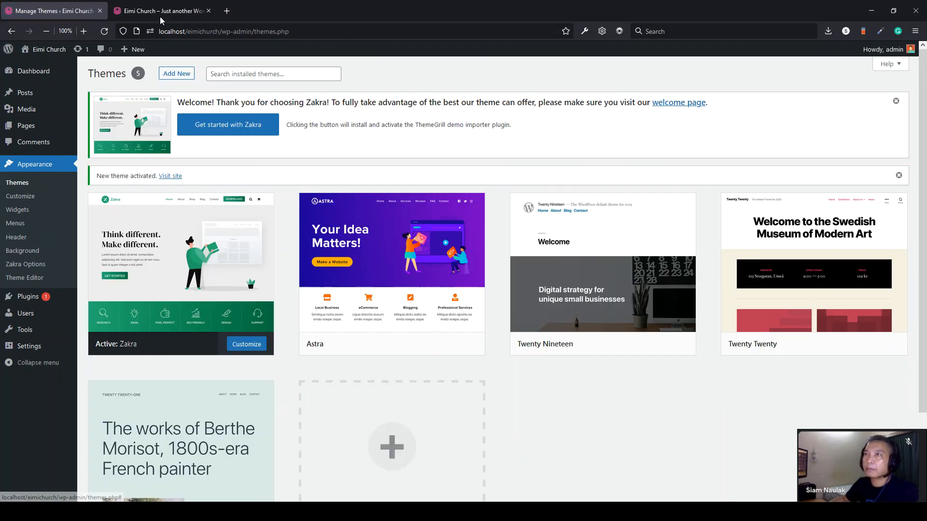
# - Reload the Eimi Church front page to check it in Zakra's layout
pyautogui.click(161, 14)
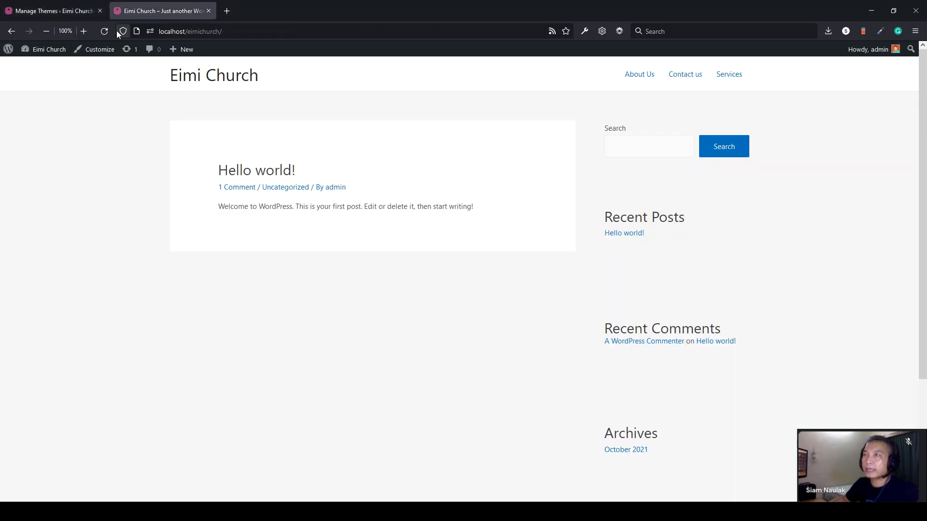
pyautogui.click(104, 31)
pyautogui.moveTo(861, 205); pyautogui.dragTo(152, 126)
pyautogui.click(152, 125)
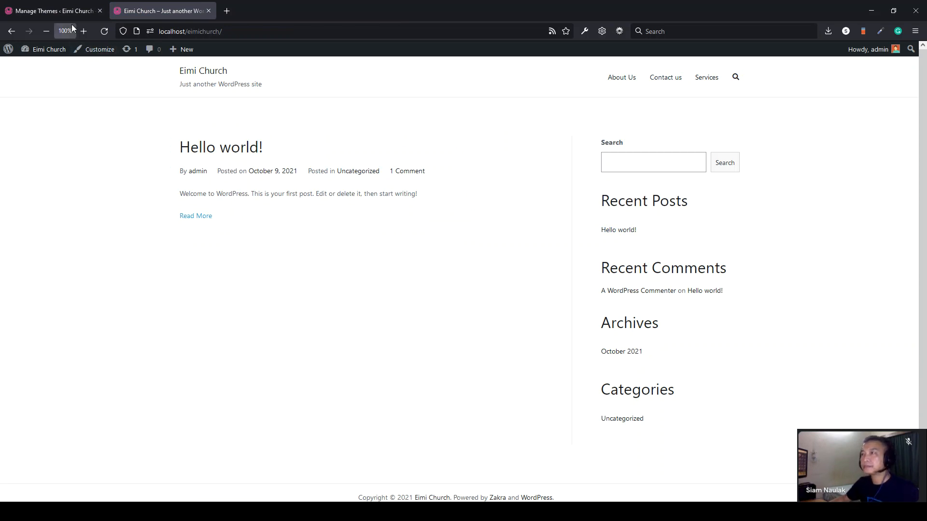
pyautogui.click(67, 11)
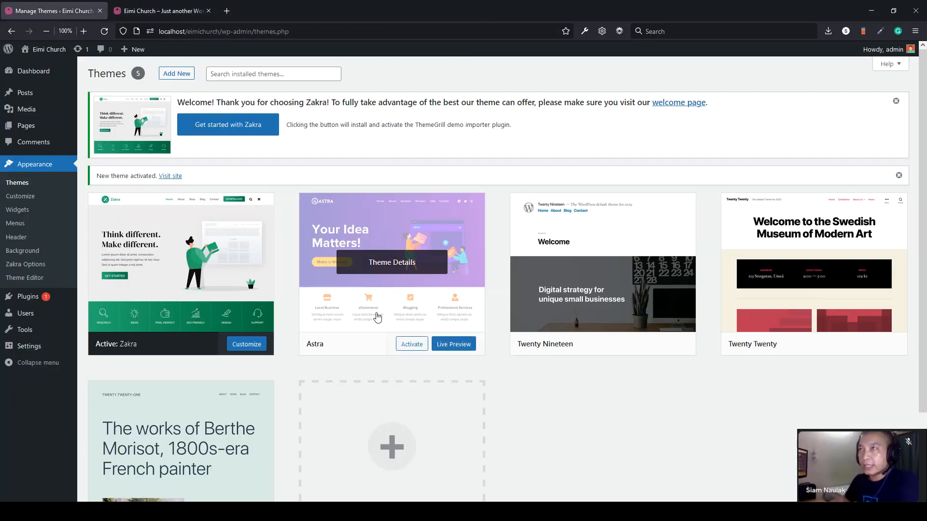
pyautogui.click(160, 7)
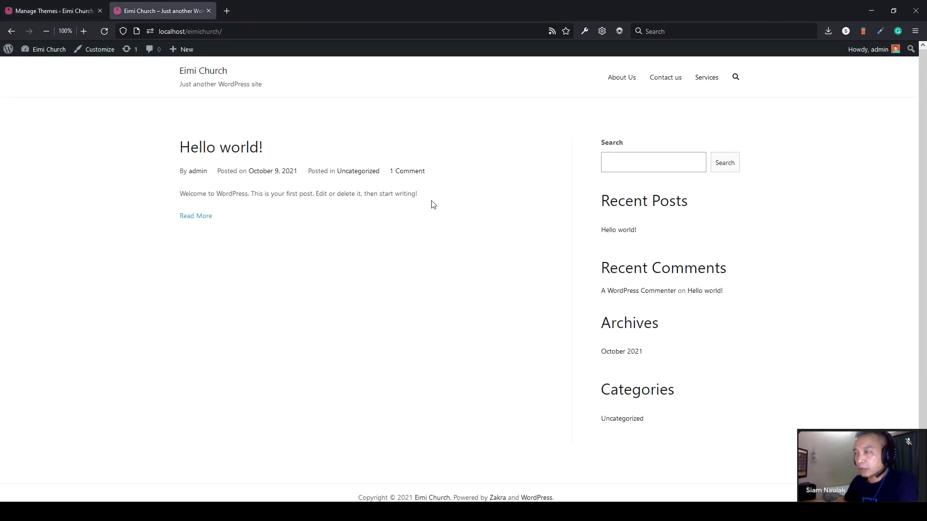
pyautogui.moveTo(450, 203); pyautogui.dragTo(350, 229)
pyautogui.click(90, 157)
pyautogui.click(350, 230)
pyautogui.click(41, 11)
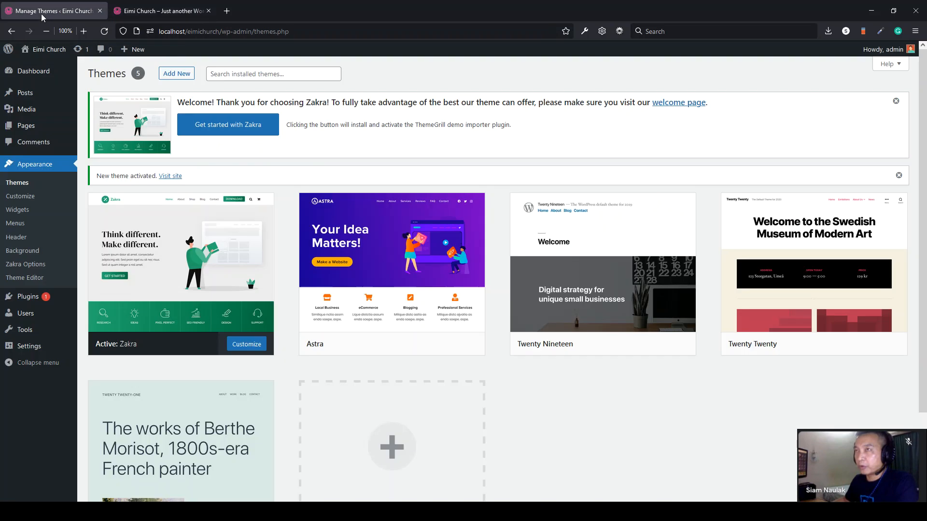
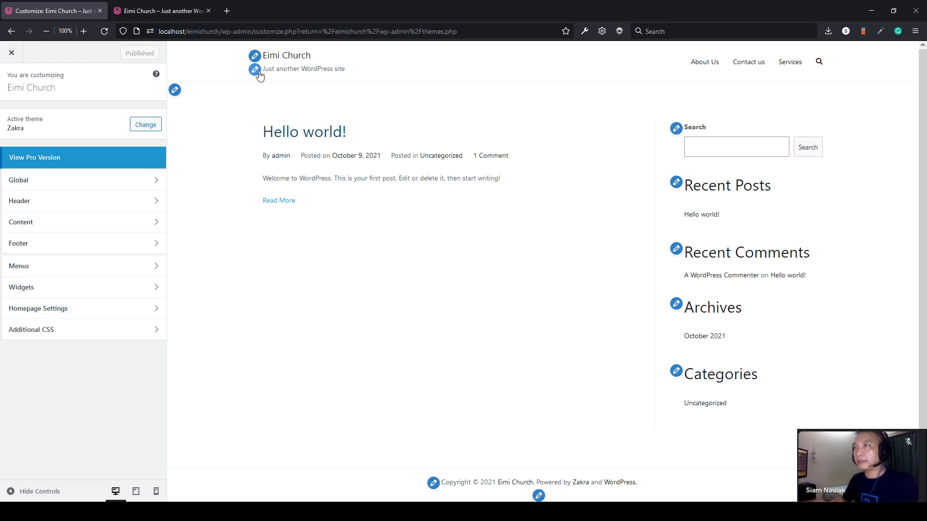
# - View the live Eimi Church front page in the second browser tab
pyautogui.click(137, 10)
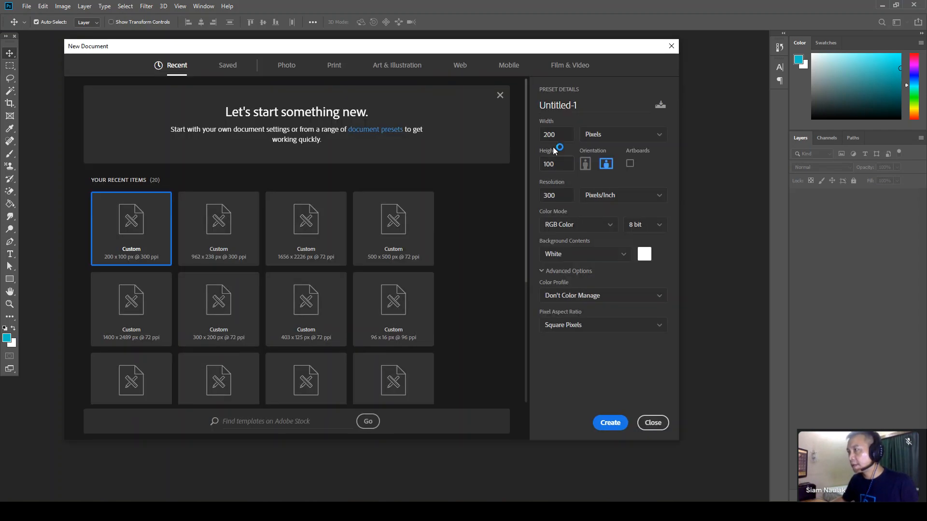
# - Create the 200 × 100 px, 300 ppi document and centre its window
pyautogui.click(610, 425)
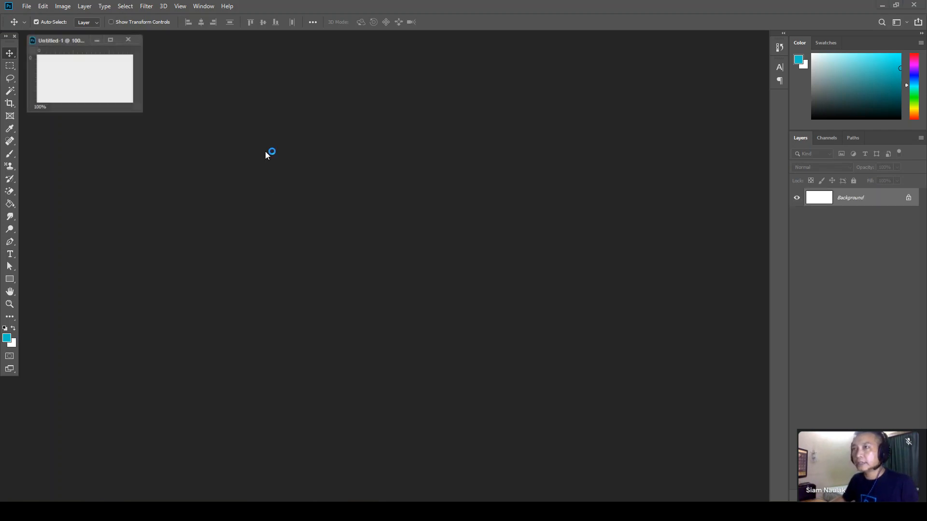
pyautogui.moveTo(138, 105); pyautogui.dragTo(407, 223)
pyautogui.moveTo(145, 41); pyautogui.dragTo(338, 124)
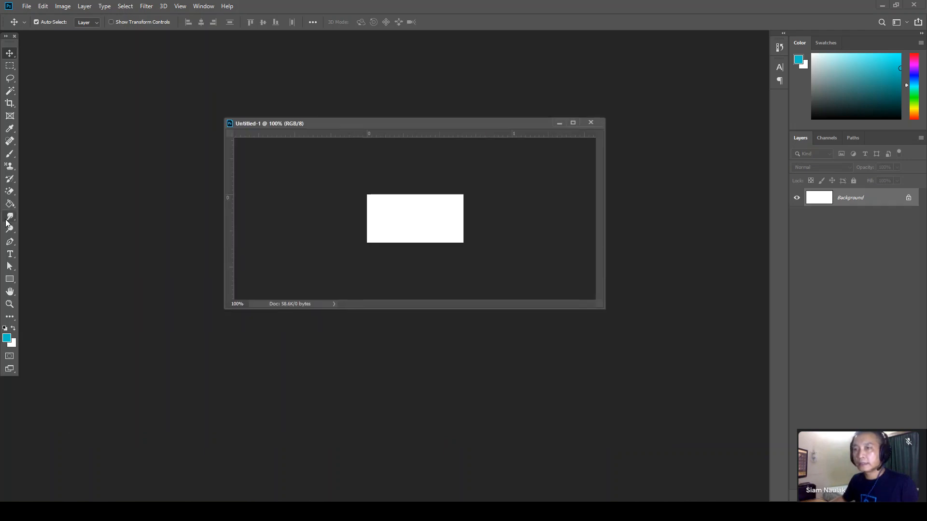
pyautogui.click(11, 257)
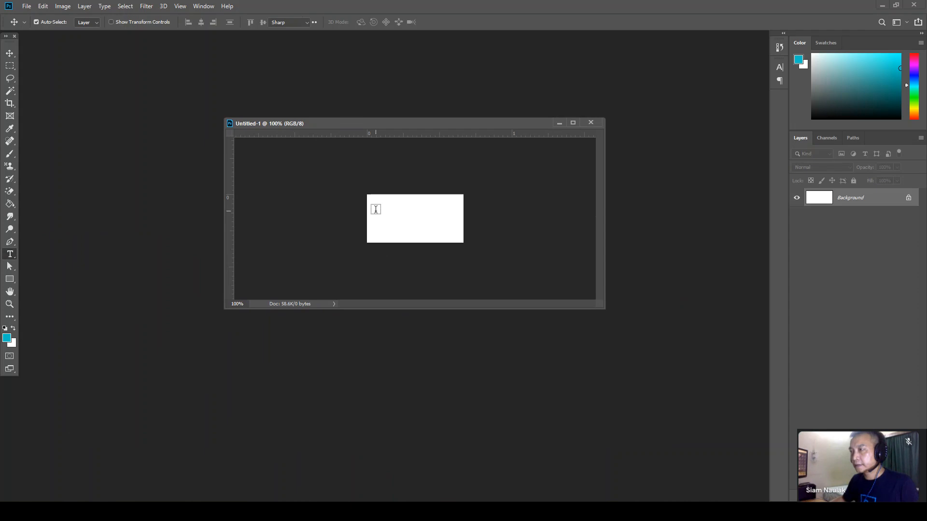
pyautogui.click(376, 209)
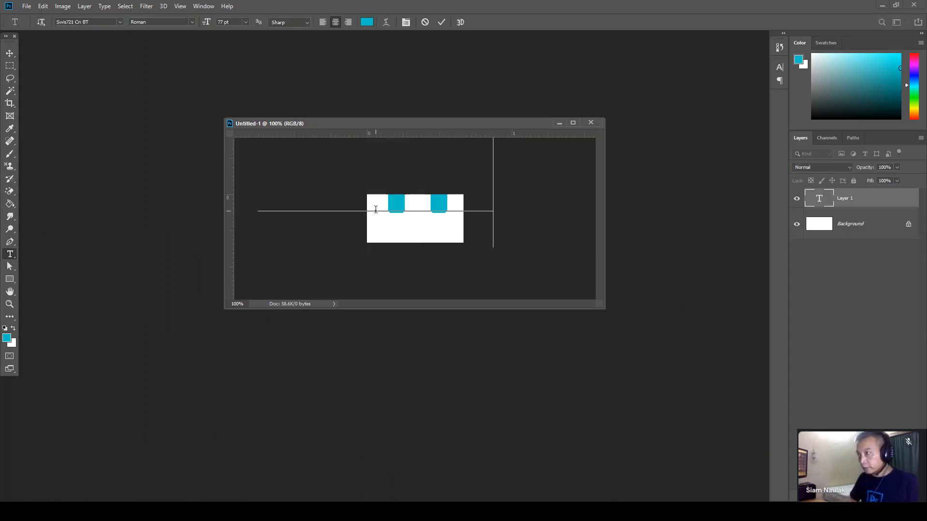
pyautogui.moveTo(207, 23); pyautogui.dragTo(178, 33)
pyautogui.click(387, 202)
pyautogui.hotkey('ctrl', 'a')
pyautogui.write('E')
pyautogui.write('Church')
pyautogui.hotkey('ctrl', 'a')
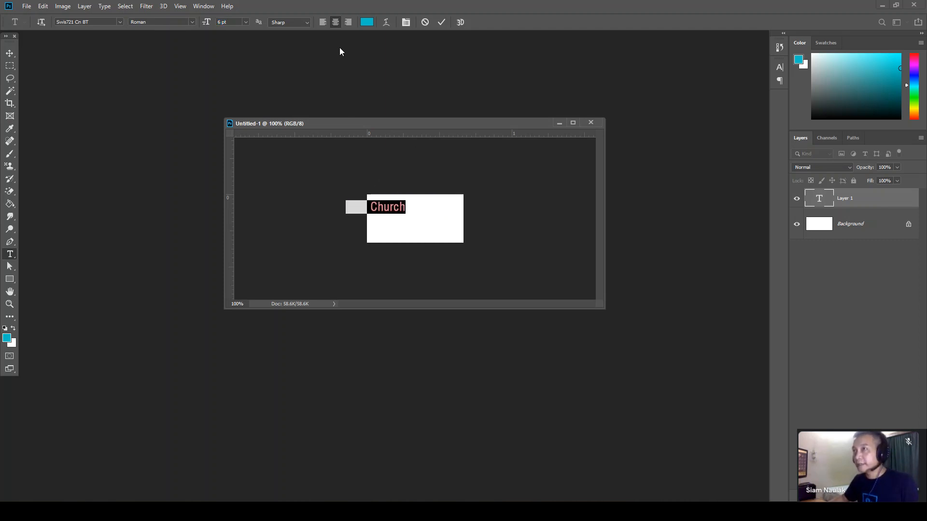
pyautogui.click(322, 22)
# - Set the text font to Montserrat Bold and commit the edit
pyautogui.click(94, 22)
pyautogui.click(120, 22)
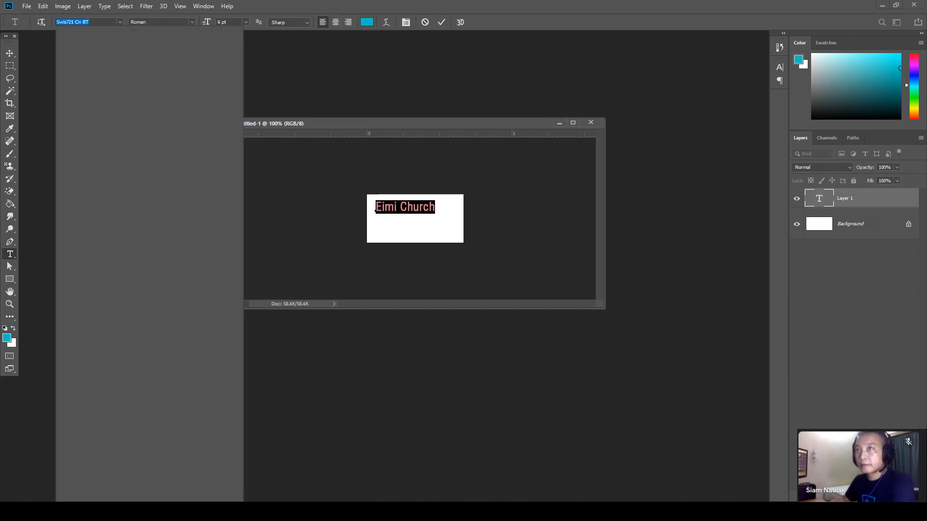
pyautogui.write('mo')
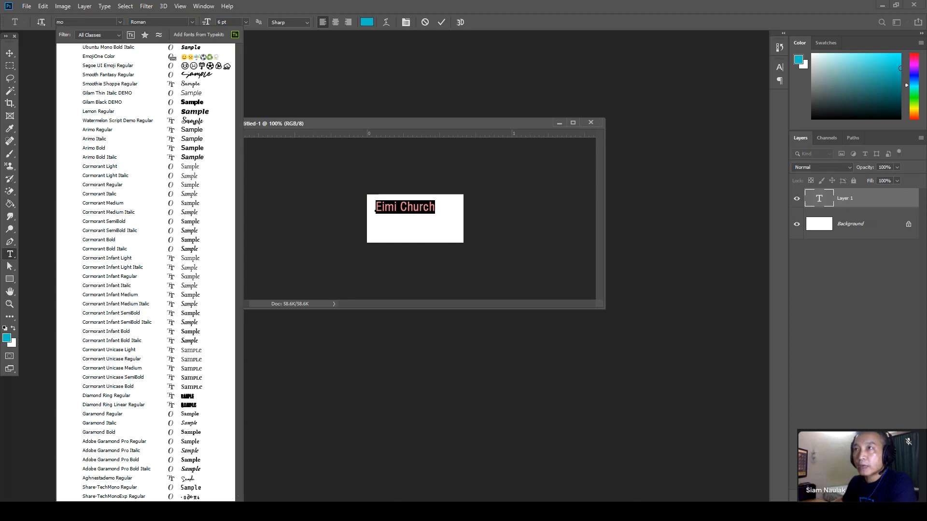
pyautogui.write('nts')
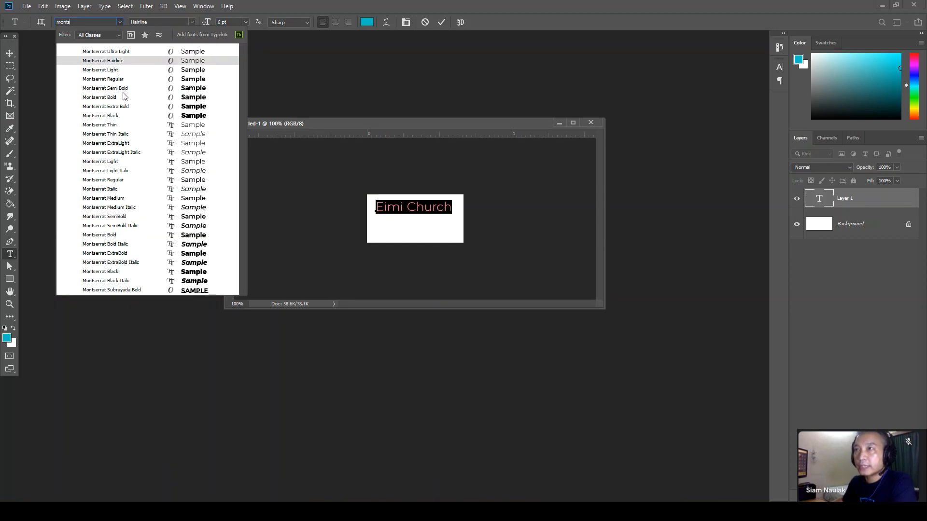
pyautogui.click(117, 100)
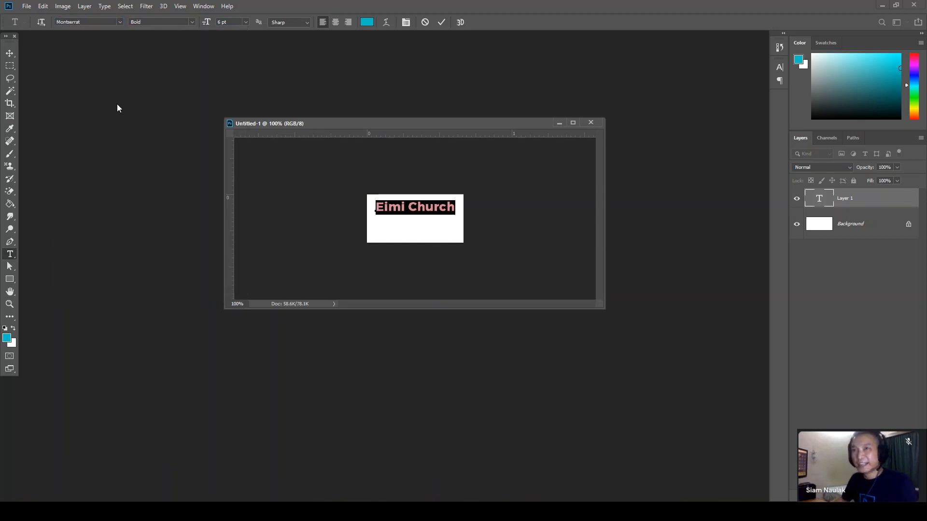
pyautogui.click(10, 53)
# - Scale the Eimi Church text with Free Transform to span the canvas width
pyautogui.hotkey('ctrl', 't')
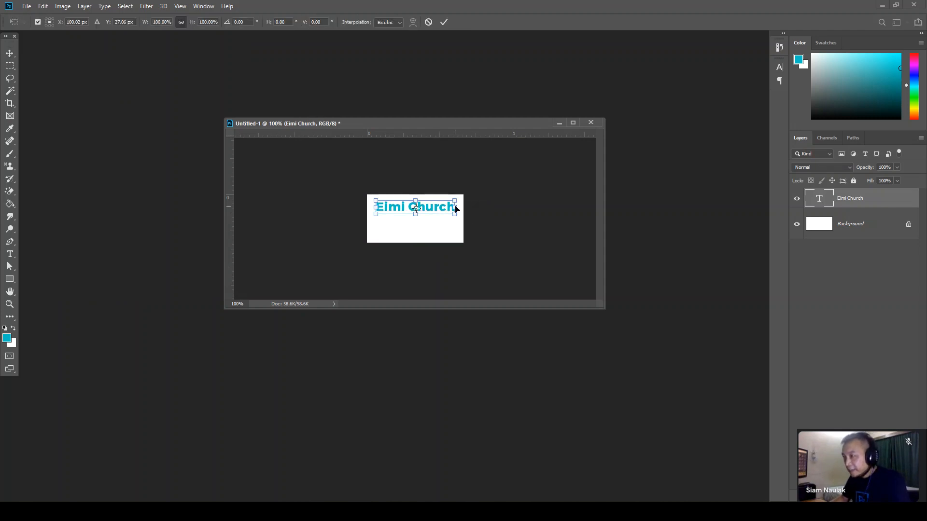
pyautogui.moveTo(455, 207); pyautogui.dragTo(464, 206)
pyautogui.moveTo(376, 207); pyautogui.dragTo(367, 207)
pyautogui.press('Return')
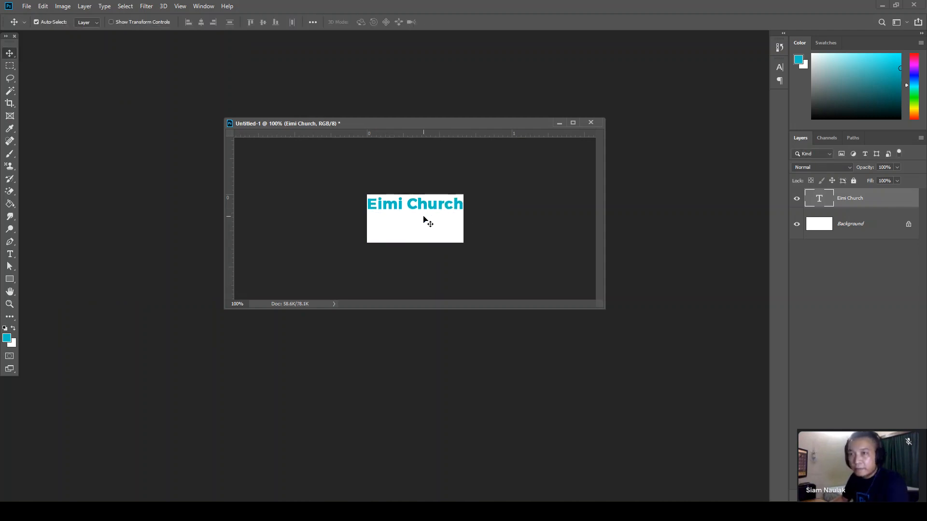
# - Colour the word 'Church' black
pyautogui.click(9, 254)
pyautogui.doubleClick(409, 201)
pyautogui.click(366, 22)
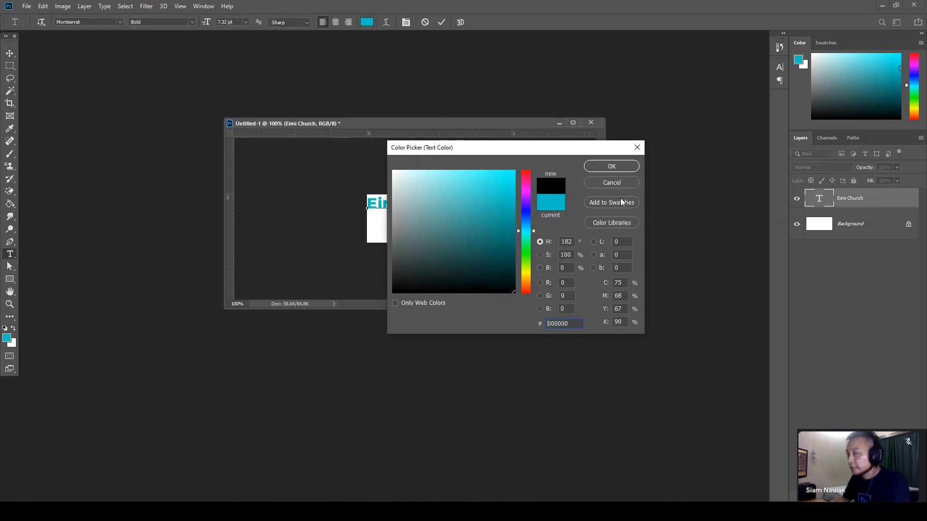
pyautogui.click(611, 166)
# - Colour the word 'Eimi' red, then crop the canvas bottom to just below the text
pyautogui.moveTo(404, 203); pyautogui.dragTo(348, 198)
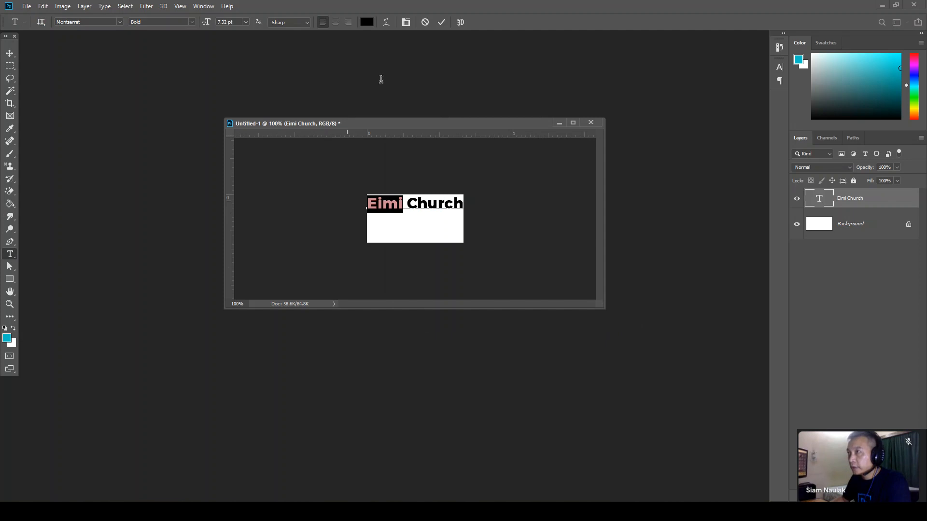
pyautogui.click(366, 21)
pyautogui.click(527, 186)
pyautogui.moveTo(528, 187); pyautogui.dragTo(506, 186)
pyautogui.click(509, 189)
pyautogui.click(611, 166)
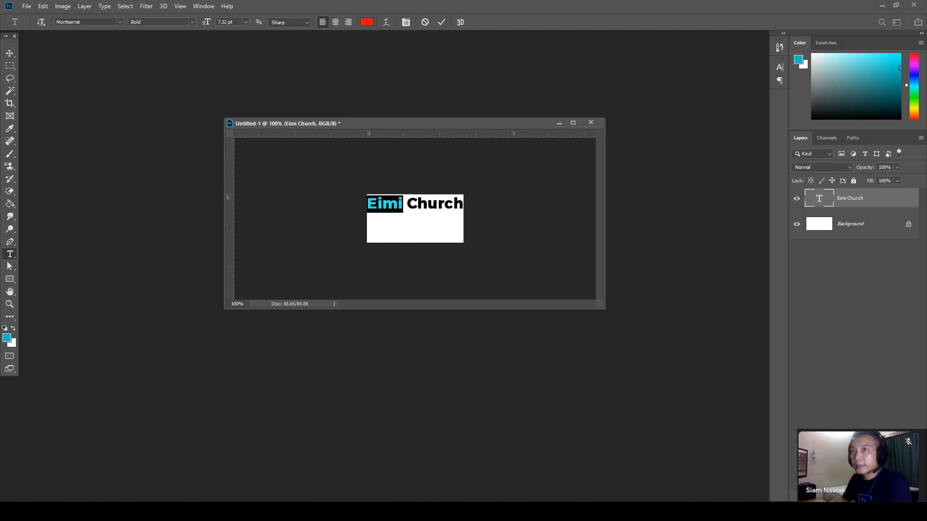
pyautogui.click(10, 54)
pyautogui.click(10, 103)
pyautogui.moveTo(416, 244); pyautogui.dragTo(420, 215)
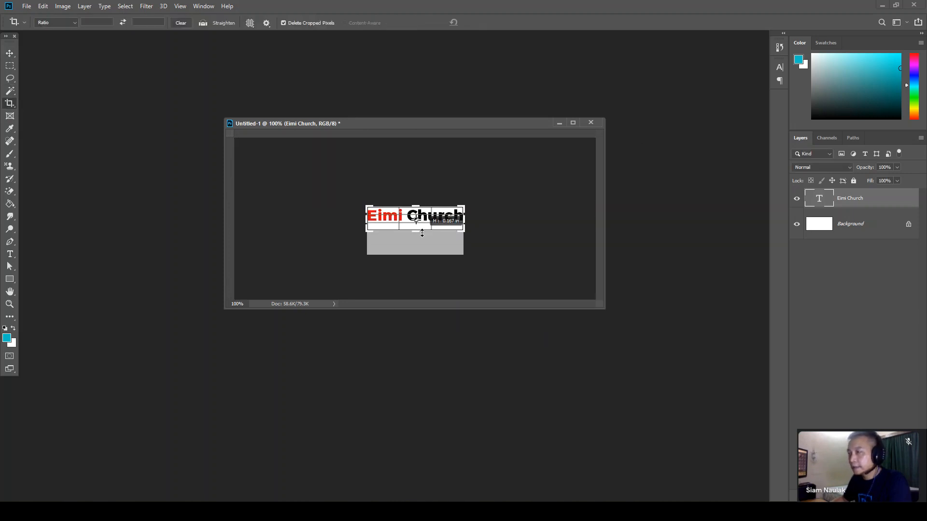
# - Apply the crop and export the image via Save for Web as transparent PNG-24
pyautogui.press('Return')
pyautogui.click(15, 54)
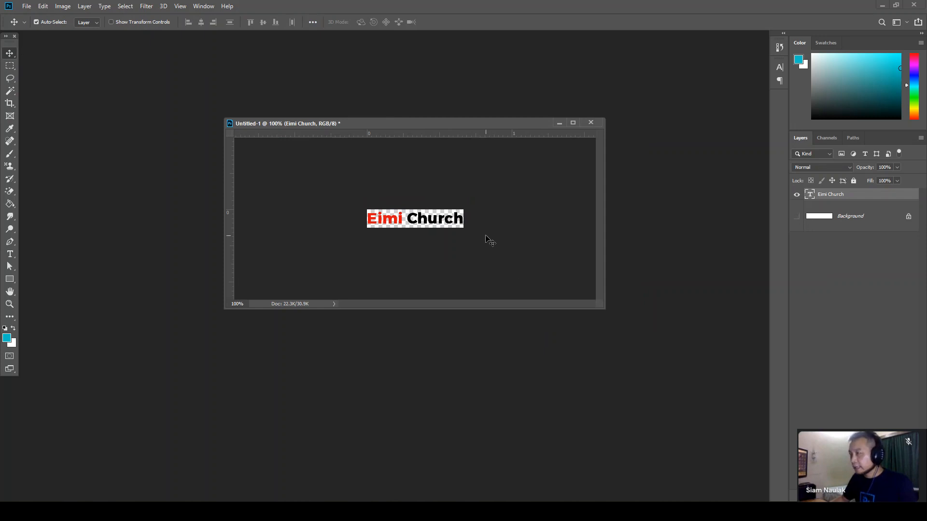
pyautogui.hotkey('ctrl', 'alt', 'shift', 's')
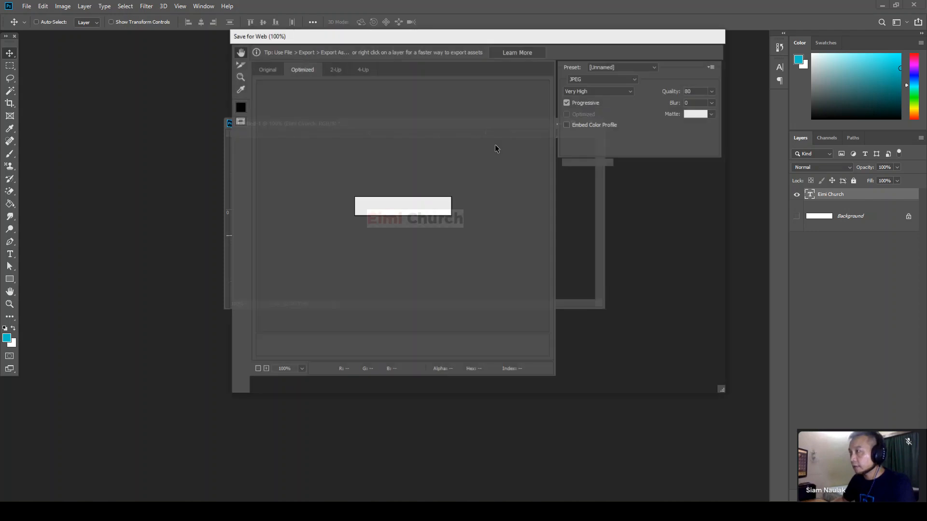
pyautogui.click(601, 79)
pyautogui.click(587, 110)
pyautogui.press('Return')
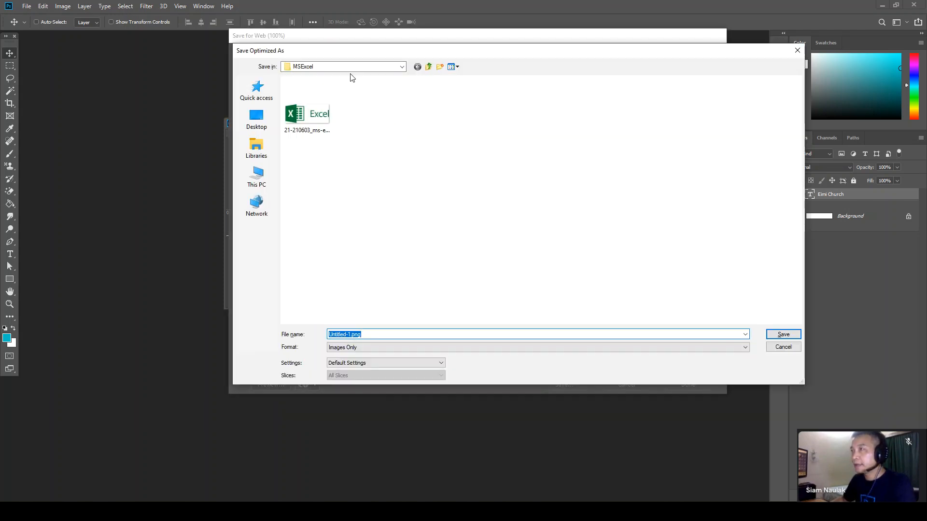
# - Save the export as logo.png in Desktop\WordPress Class
pyautogui.click(384, 69)
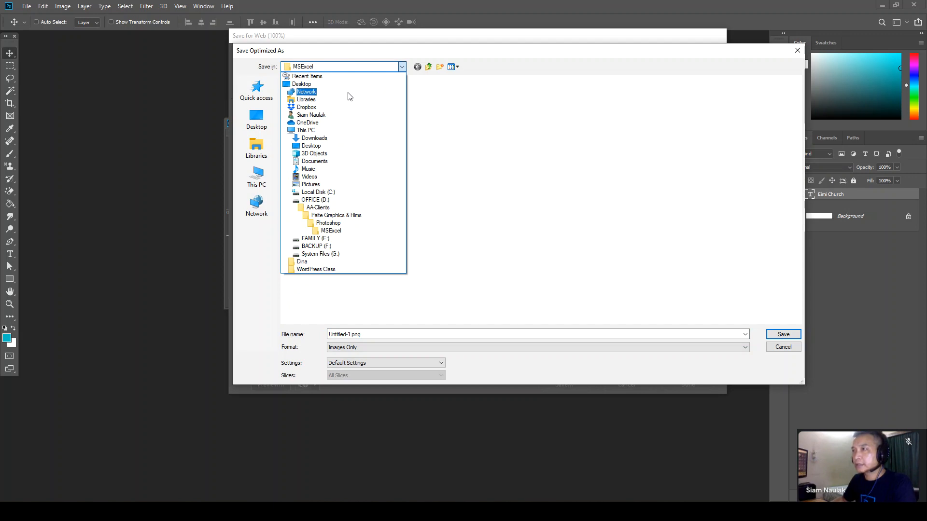
pyautogui.click(332, 85)
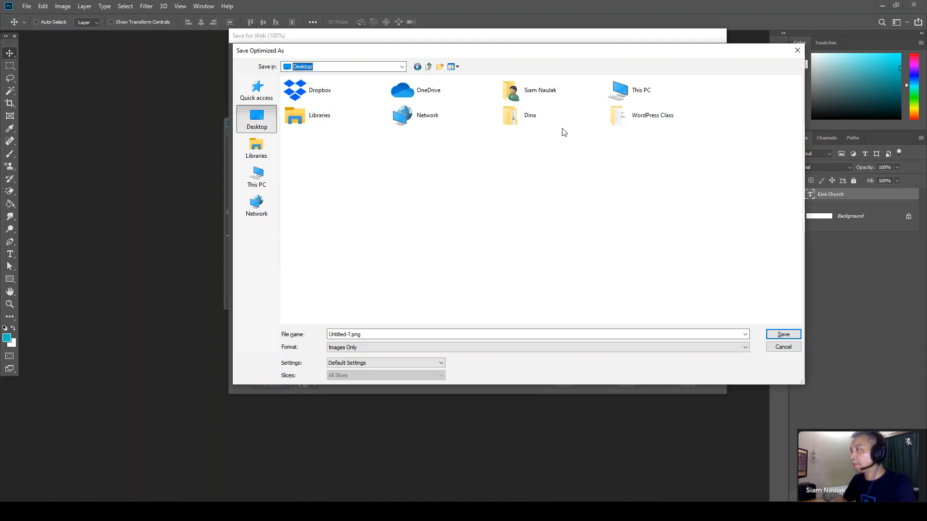
pyautogui.click(635, 127)
pyautogui.doubleClick(635, 126)
pyautogui.click(374, 334)
pyautogui.write('logo')
pyautogui.press('Return')
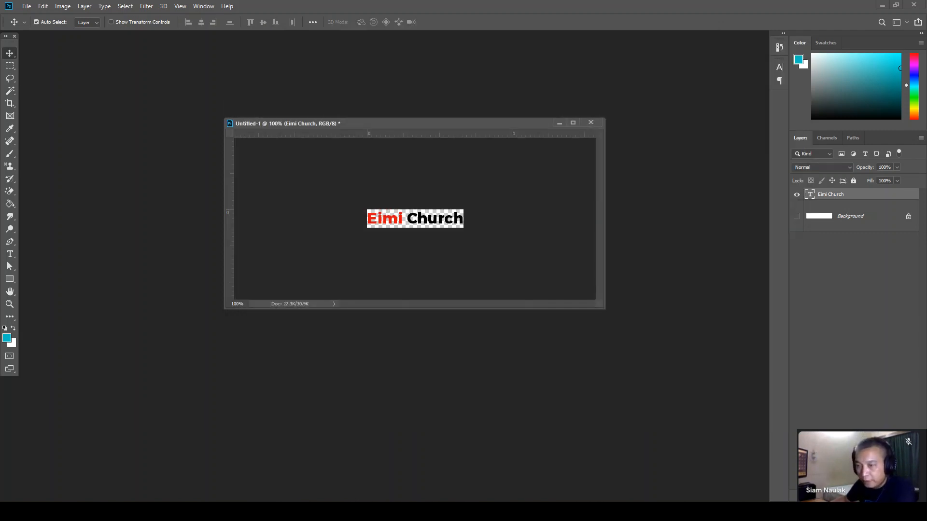
# - Confirm logo.png in the WordPress Class folder, then go to Header > Site Identity in the Customizer
pyautogui.click(102, 488)
pyautogui.click(324, 367)
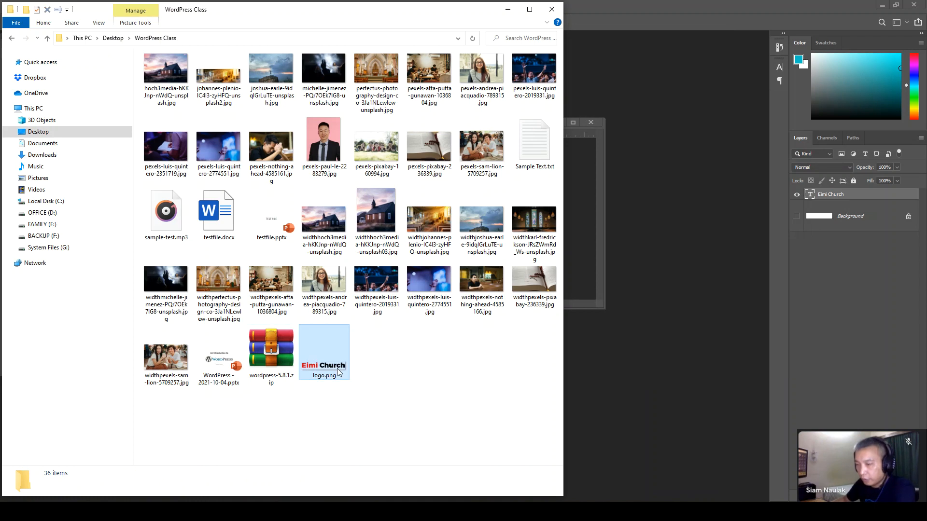
pyautogui.hotkey('alt', 'Tab')
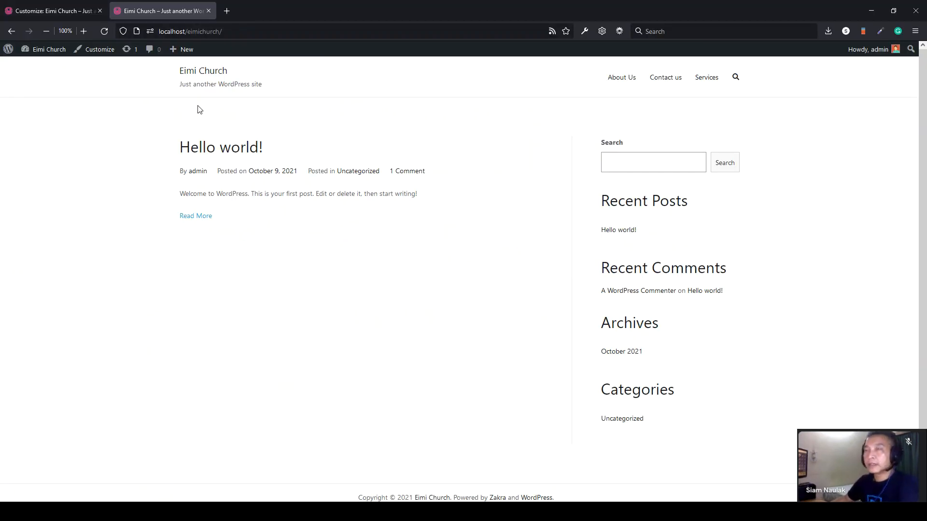
pyautogui.click(53, 10)
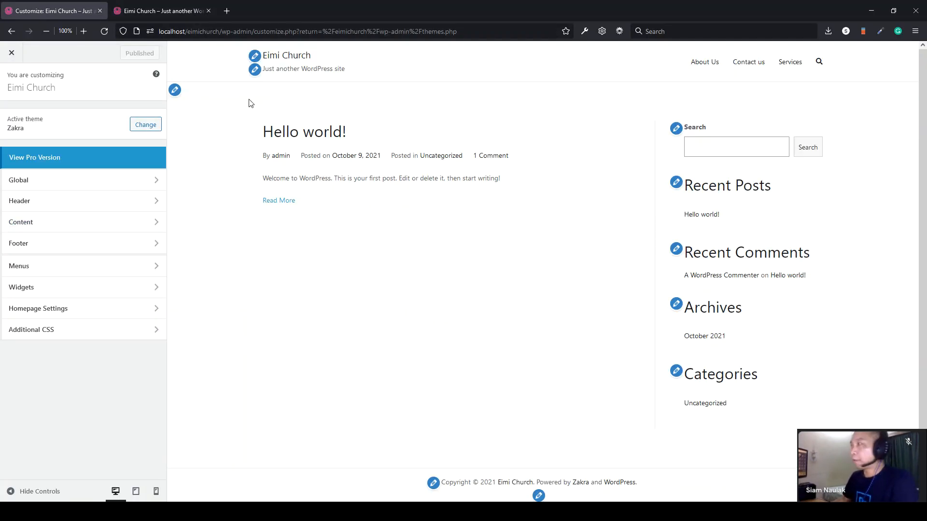
pyautogui.click(79, 186)
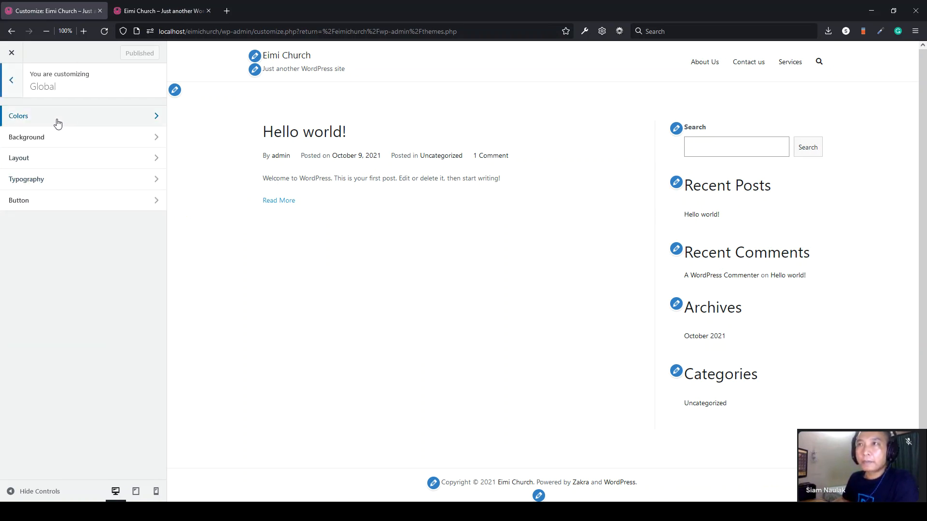
pyautogui.click(17, 87)
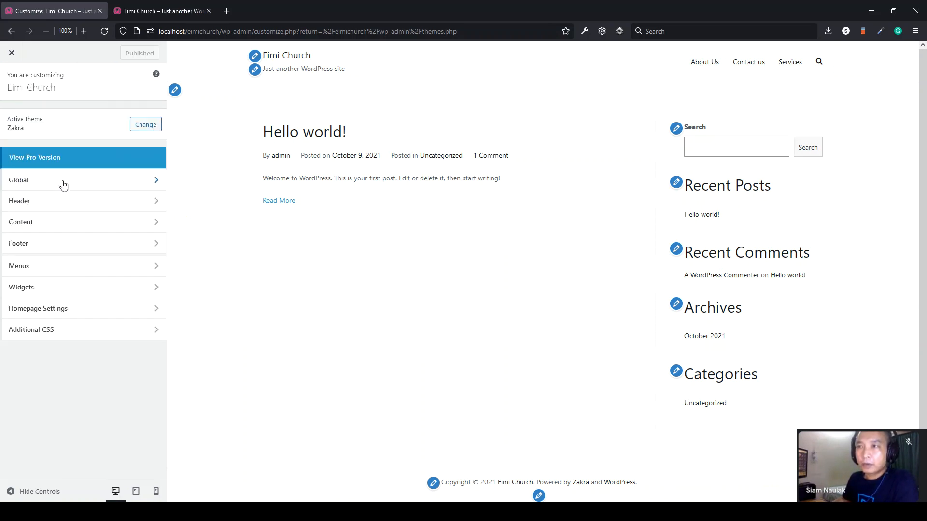
pyautogui.click(62, 211)
pyautogui.click(36, 126)
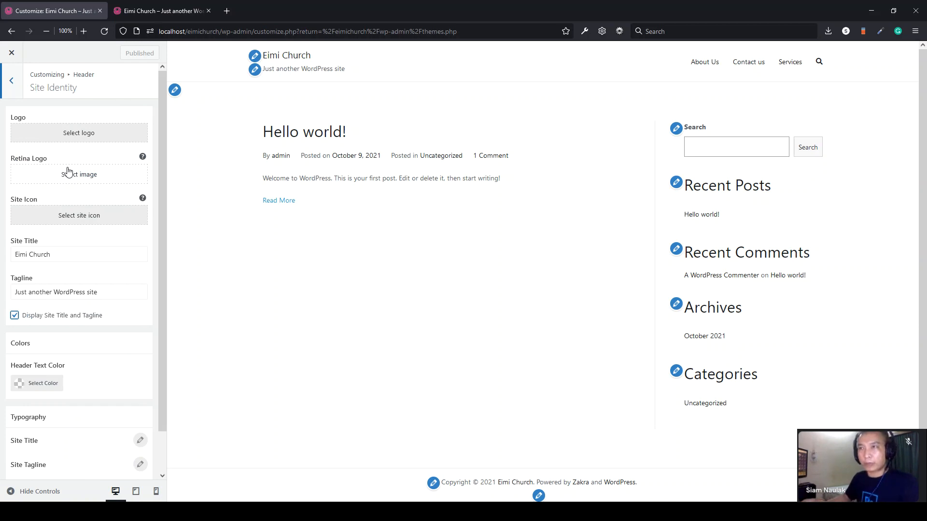
# - Upload logo.png by dragging it from the WordPress Class folder and set it as the uncropped site logo
pyautogui.click(88, 139)
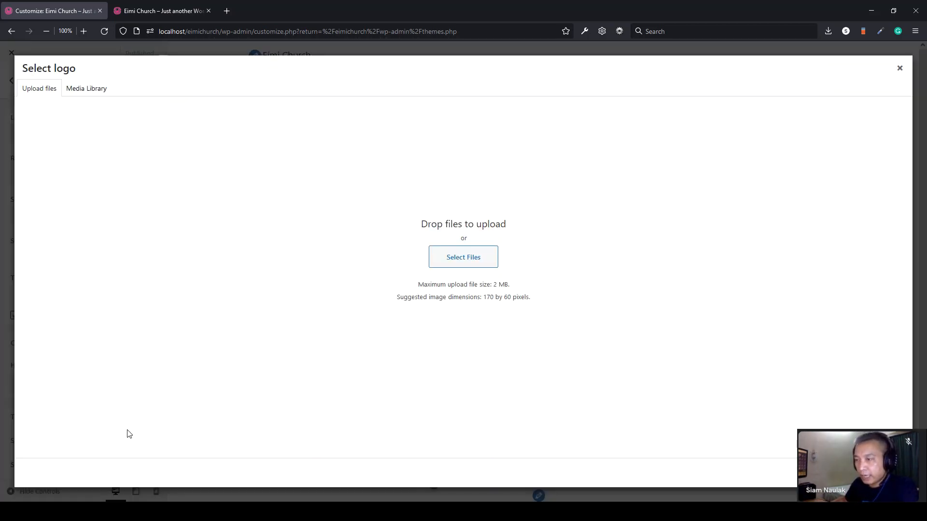
pyautogui.moveTo(105, 512)
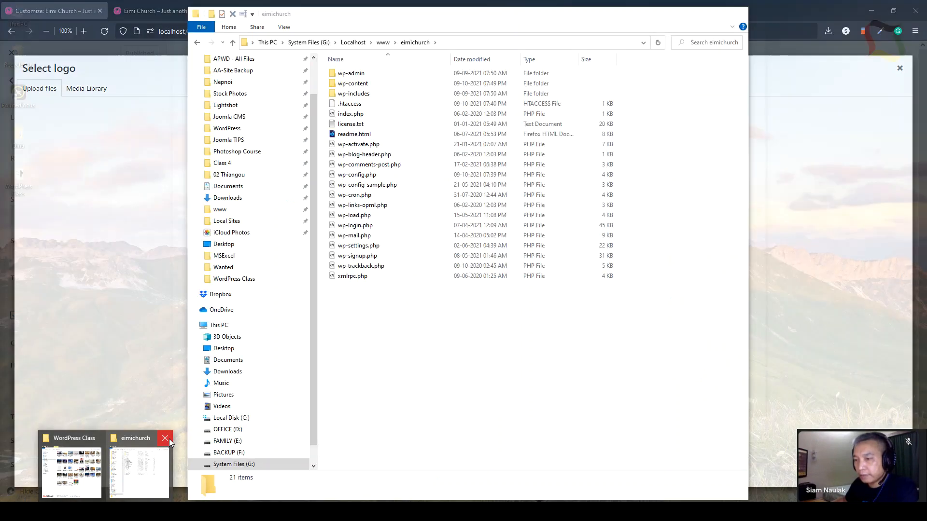
pyautogui.click(166, 439)
pyautogui.click(103, 466)
pyautogui.click(649, 320)
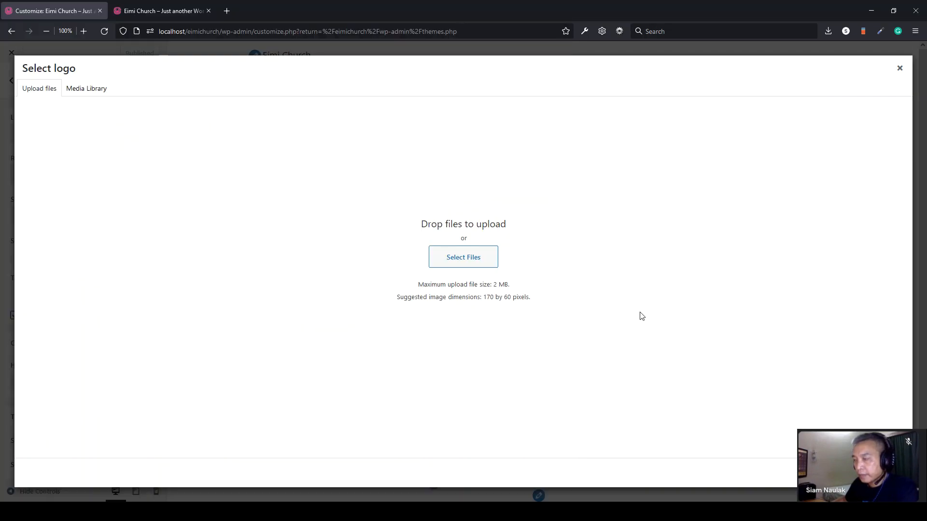
pyautogui.click(464, 265)
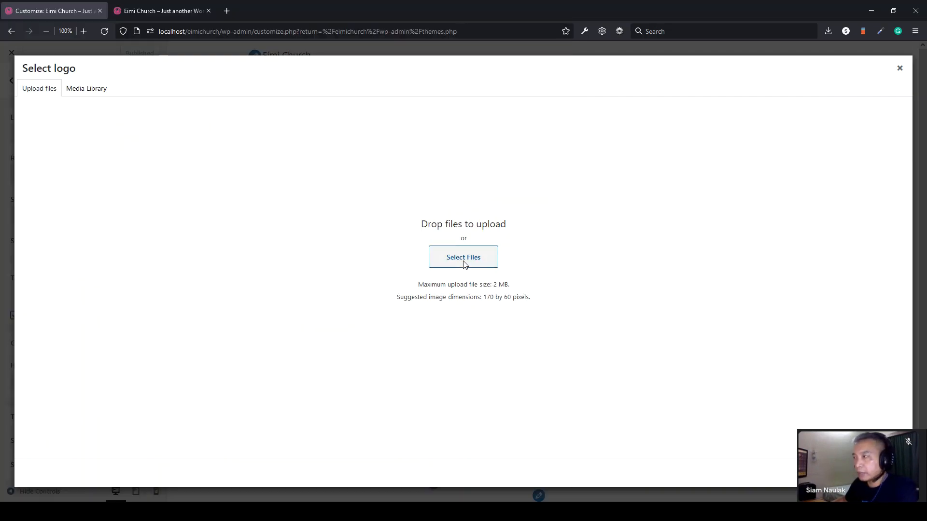
pyautogui.click(714, 51)
pyautogui.click(116, 512)
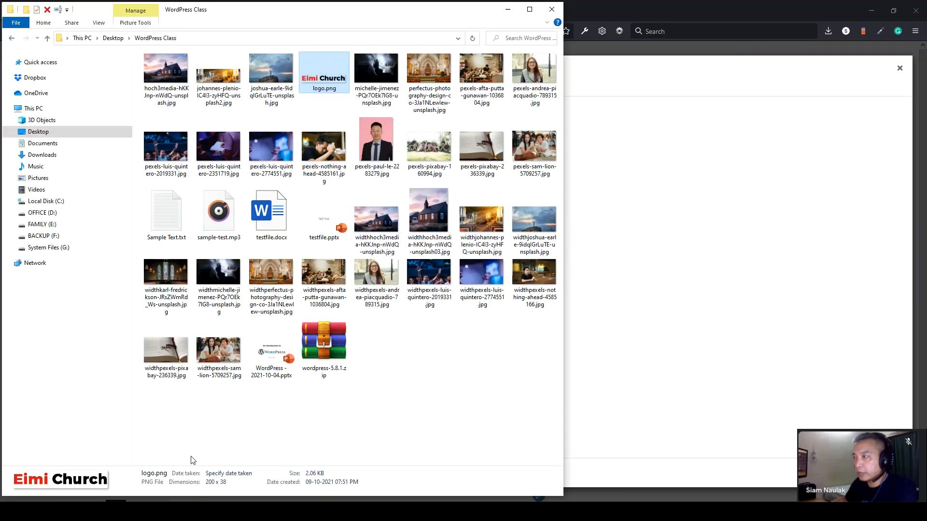
pyautogui.moveTo(324, 83); pyautogui.dragTo(702, 183)
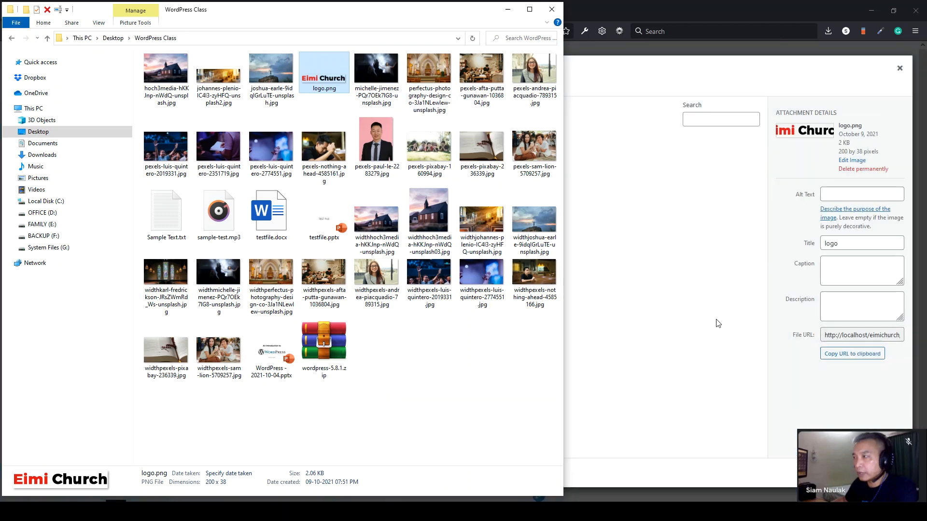
pyautogui.click(718, 324)
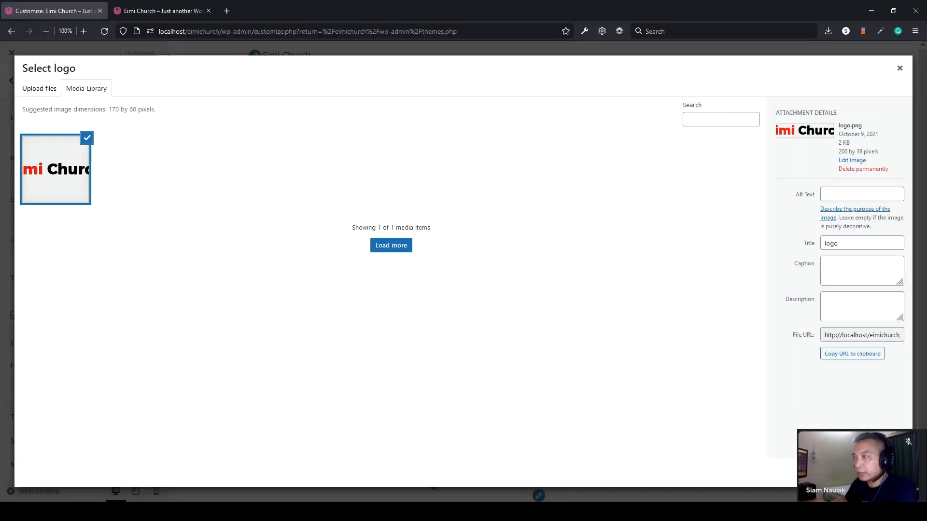
pyautogui.click(890, 473)
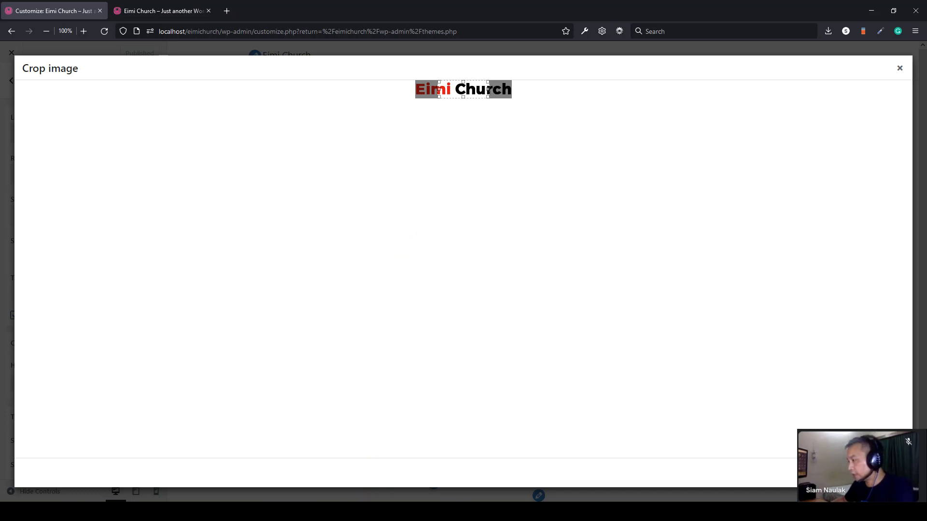
pyautogui.click(826, 473)
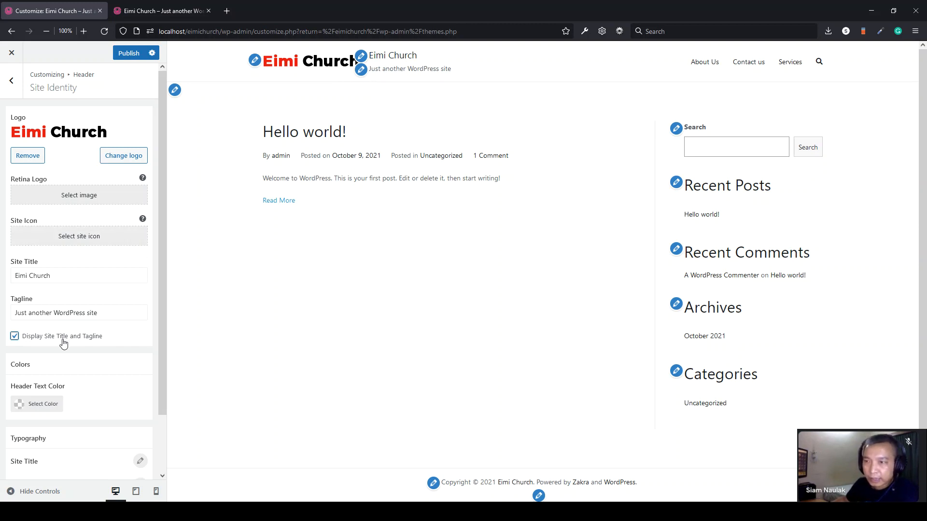
# - Hide the site title and tagline, publish, and check the live site
pyautogui.click(14, 339)
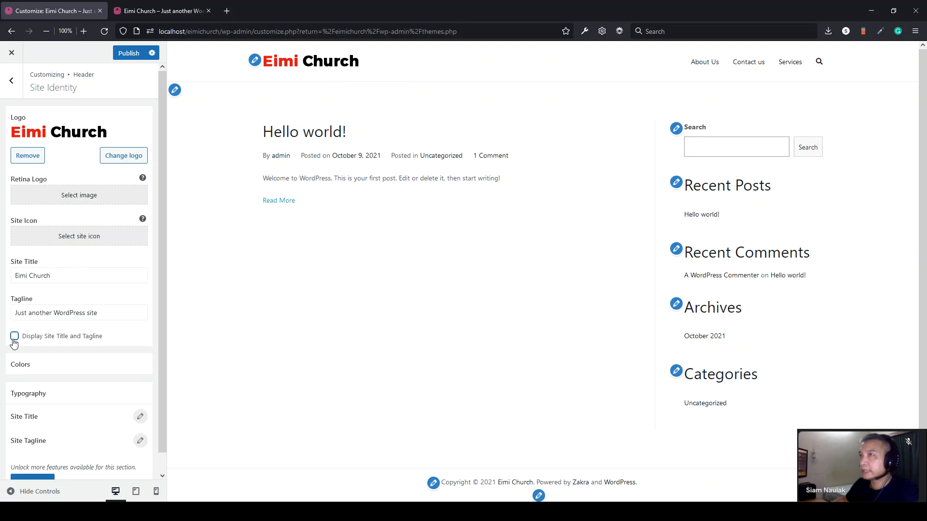
pyautogui.click(128, 53)
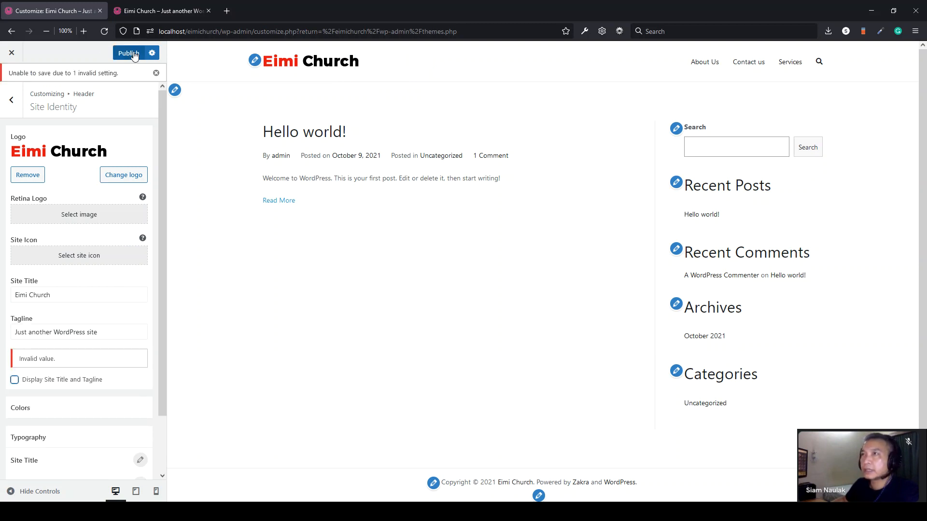
pyautogui.click(143, 12)
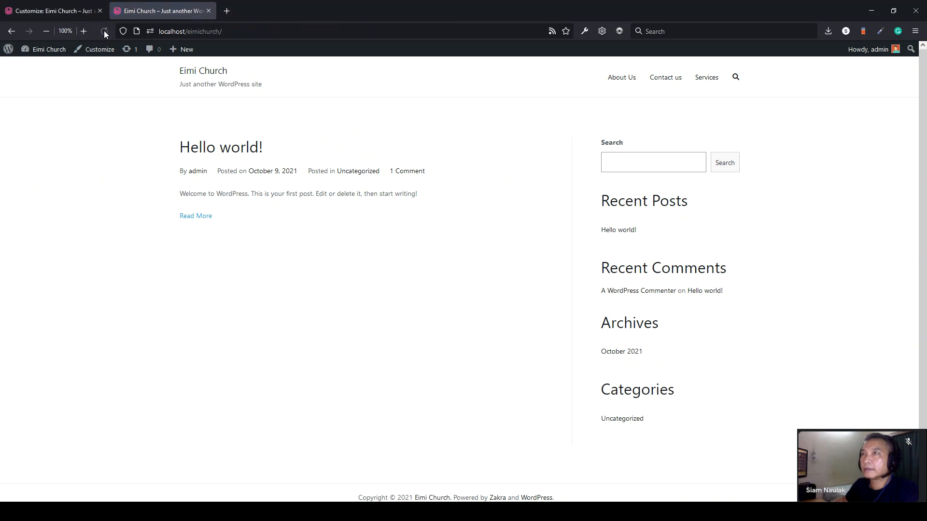
pyautogui.click(51, 11)
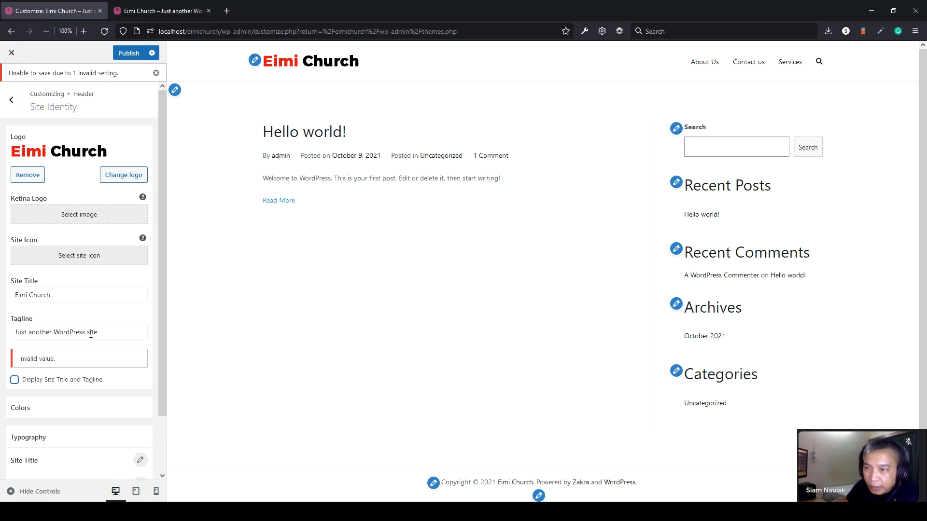
# - Re-enable the site title and tagline, publish, and reload the live site to see the logo
pyautogui.click(15, 380)
pyautogui.scroll(-2, 50, 337)
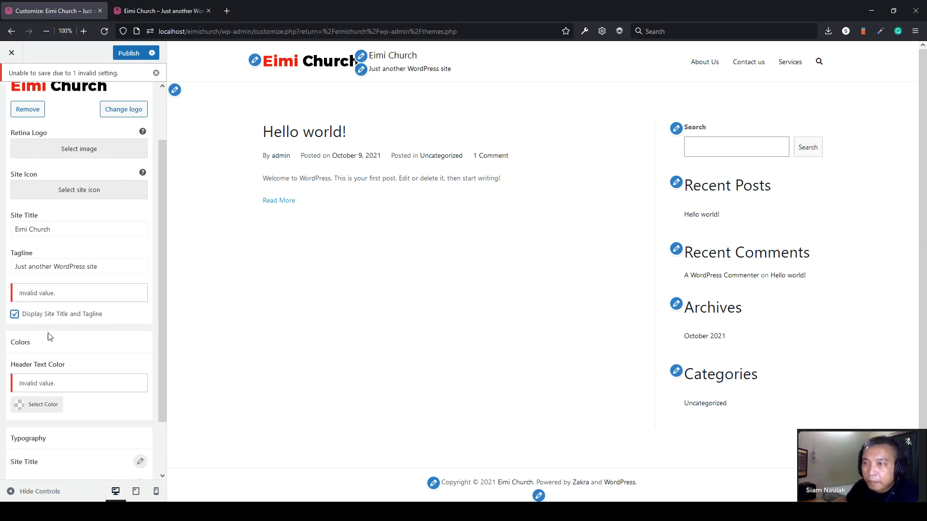
pyautogui.scroll(2, 60, 237)
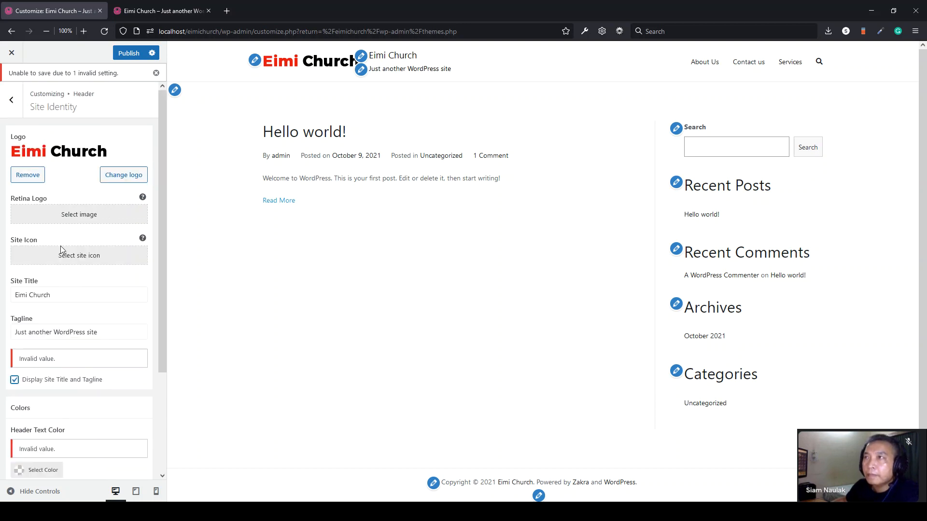
pyautogui.click(135, 55)
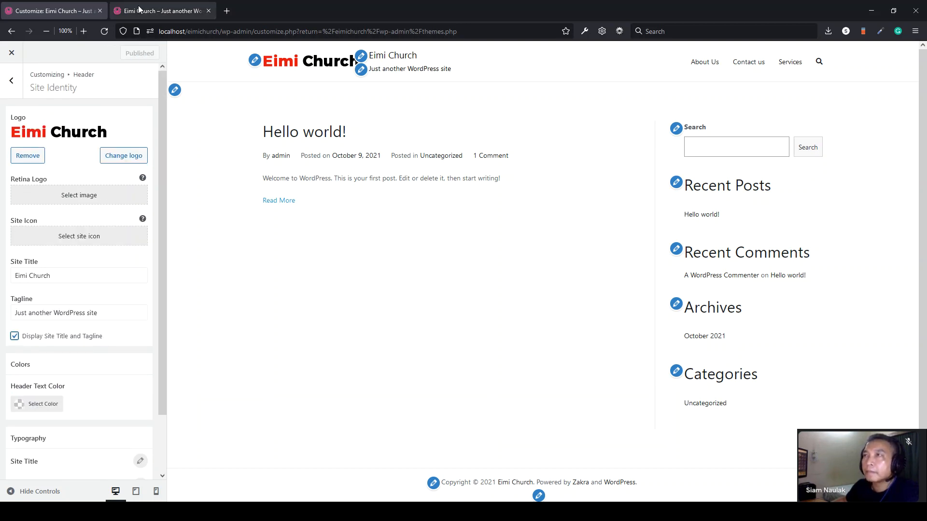
pyautogui.click(154, 11)
pyautogui.click(100, 32)
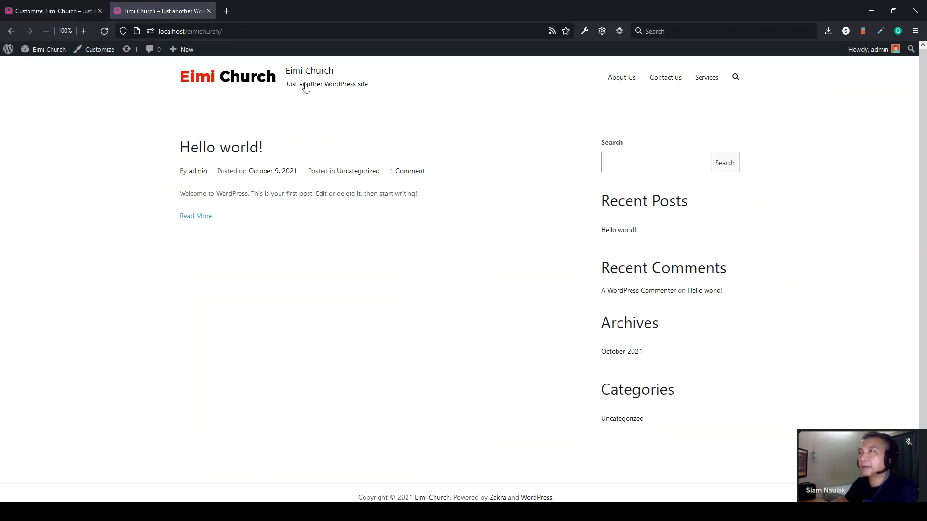
pyautogui.click(51, 11)
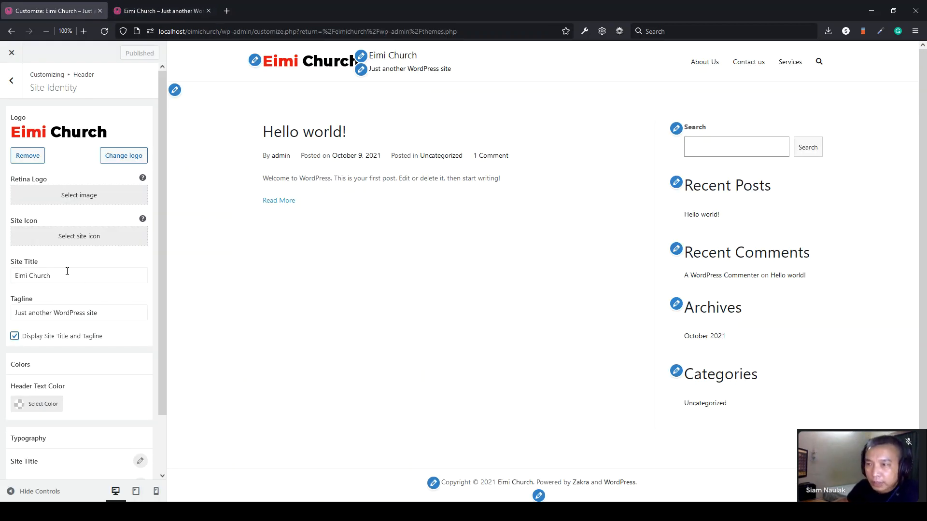
# - Set the header text colour to white and publish it
pyautogui.click(18, 339)
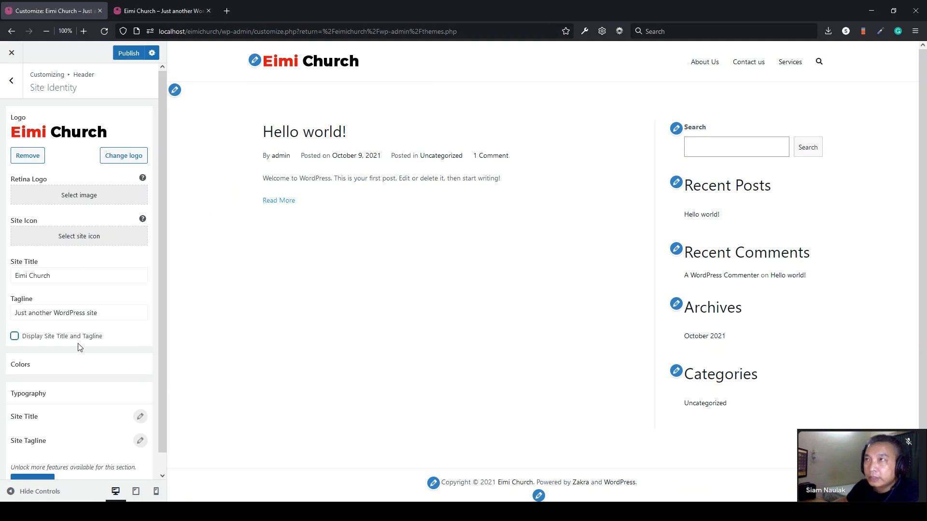
pyautogui.click(127, 52)
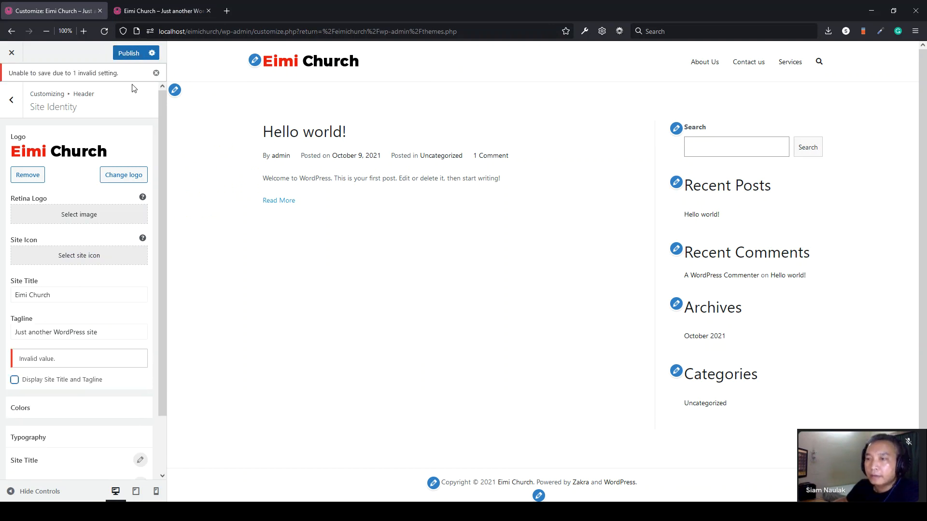
pyautogui.click(15, 380)
pyautogui.scroll(-3, 20, 381)
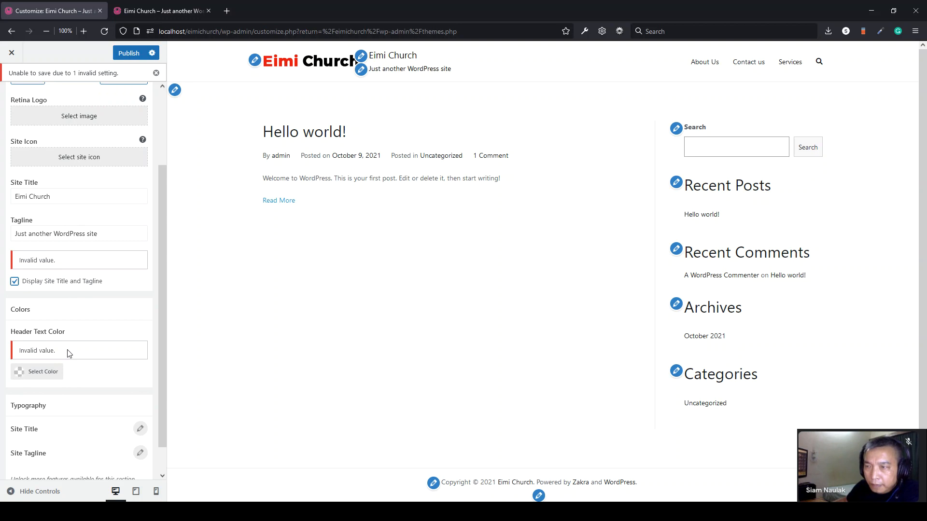
pyautogui.click(48, 373)
pyautogui.scroll(-3, 108, 342)
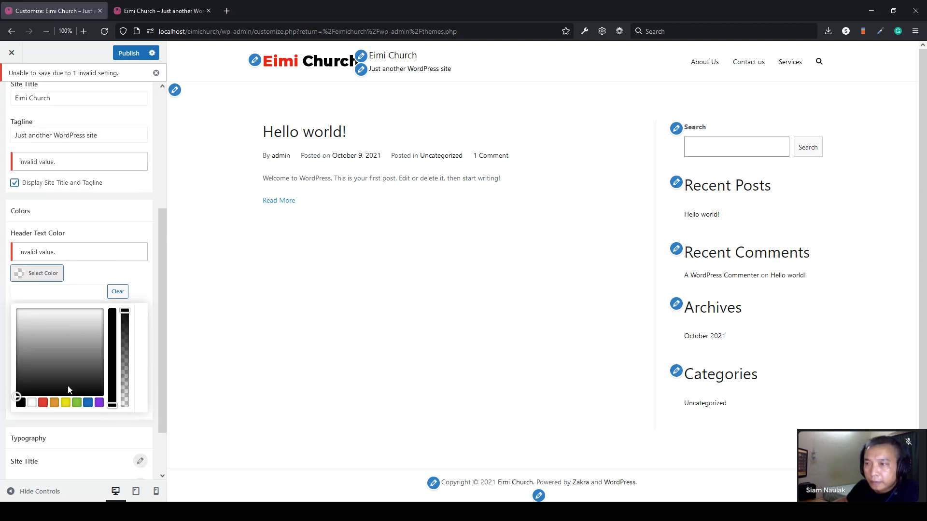
pyautogui.moveTo(16, 397); pyautogui.dragTo(8, 298)
pyautogui.click(125, 278)
pyautogui.click(128, 53)
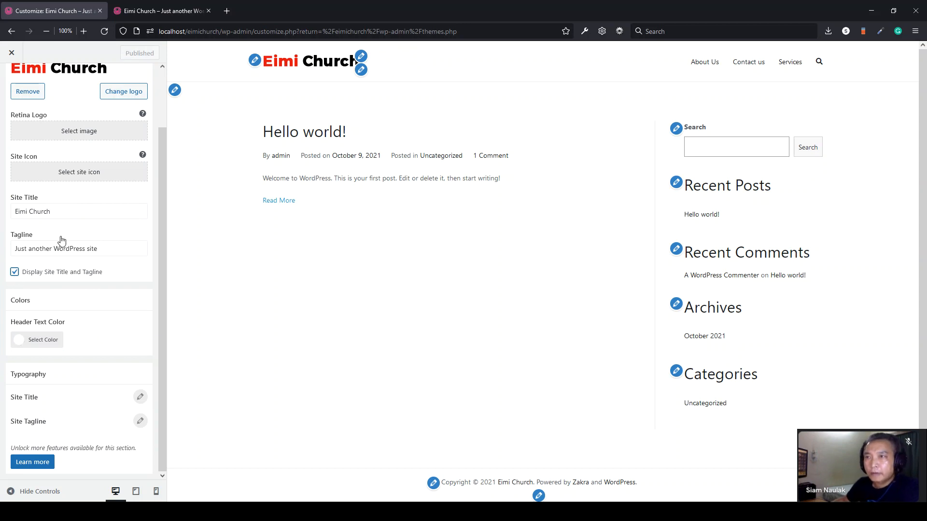
# - Clear the Site Title and Tagline fields, publish, and reload the live site
pyautogui.moveTo(25, 211); pyautogui.dragTo(52, 211)
pyautogui.press('BackSpace')
pyautogui.press('Tab')
pyautogui.press('BackSpace')
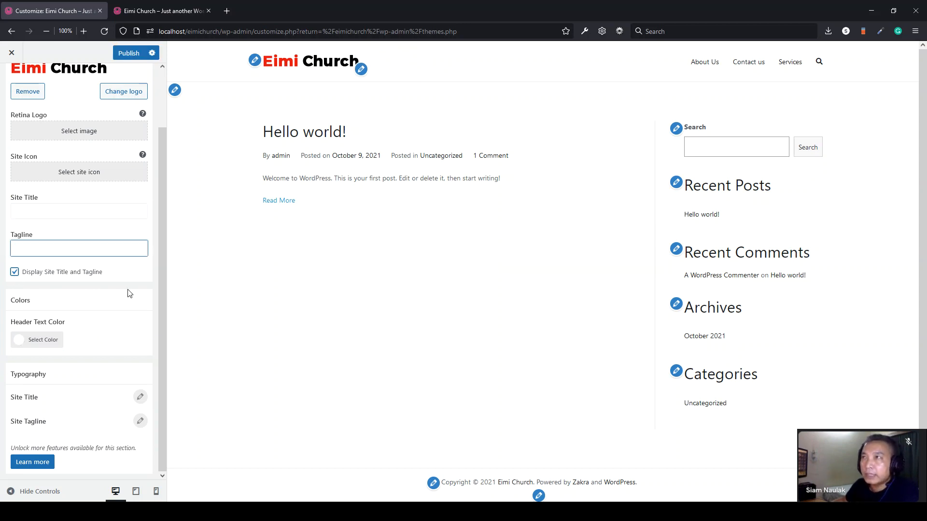
pyautogui.click(132, 54)
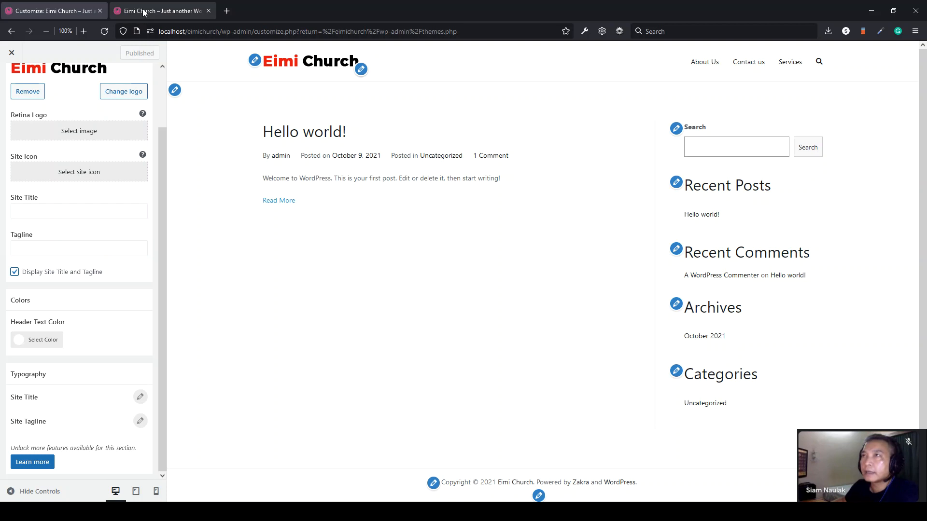
pyautogui.click(191, 11)
pyautogui.press('F5')
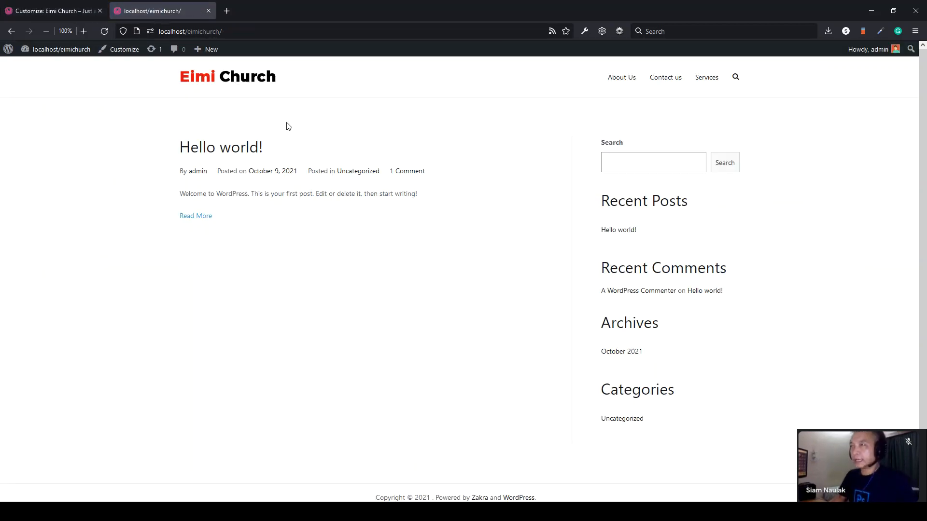
pyautogui.moveTo(324, 147); pyautogui.dragTo(107, 147)
pyautogui.click(106, 147)
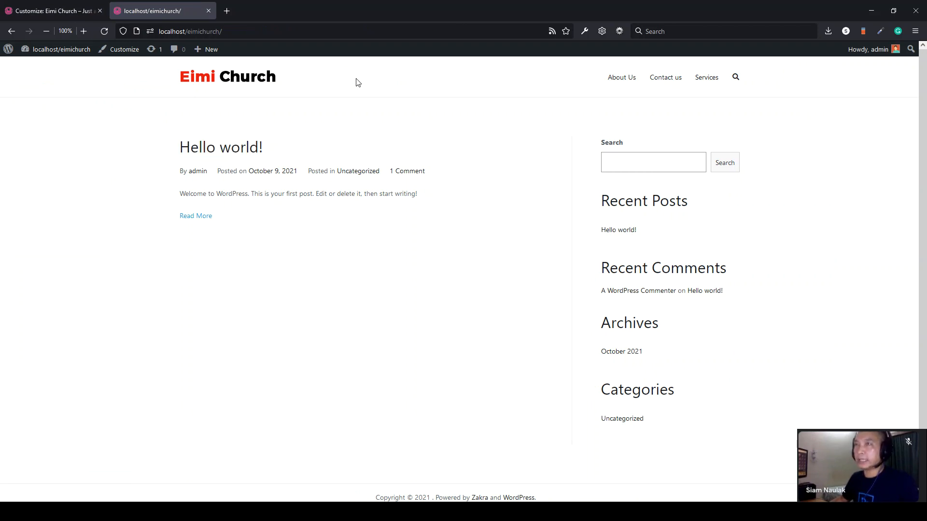
pyautogui.click(56, 12)
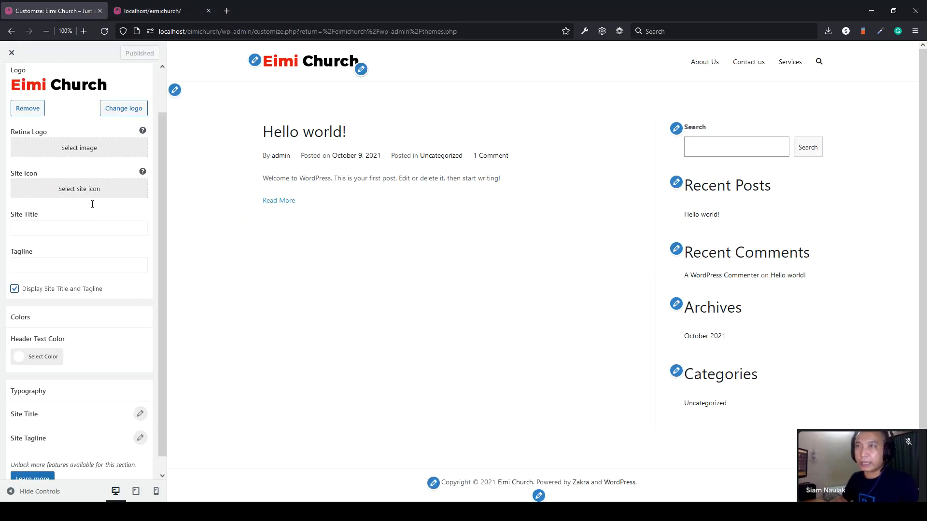
pyautogui.scroll(2, 85, 190)
pyautogui.click(13, 82)
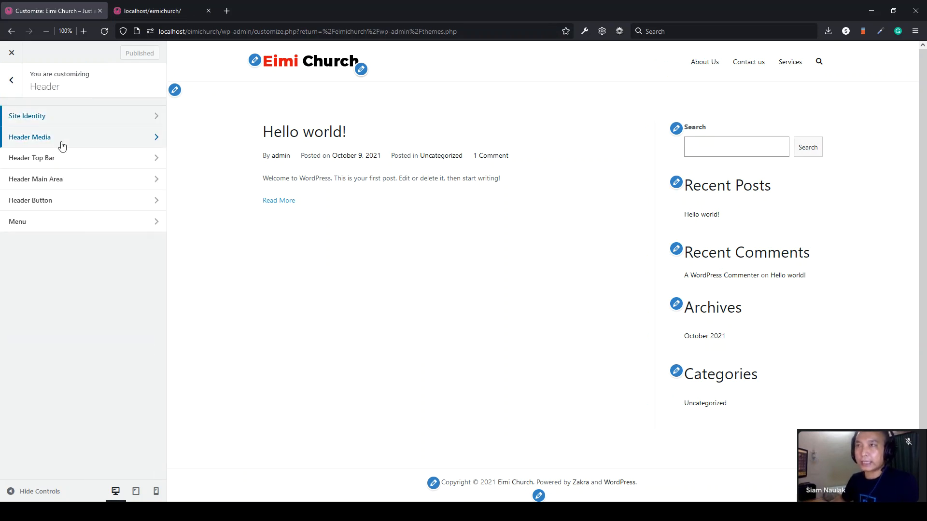
pyautogui.click(11, 82)
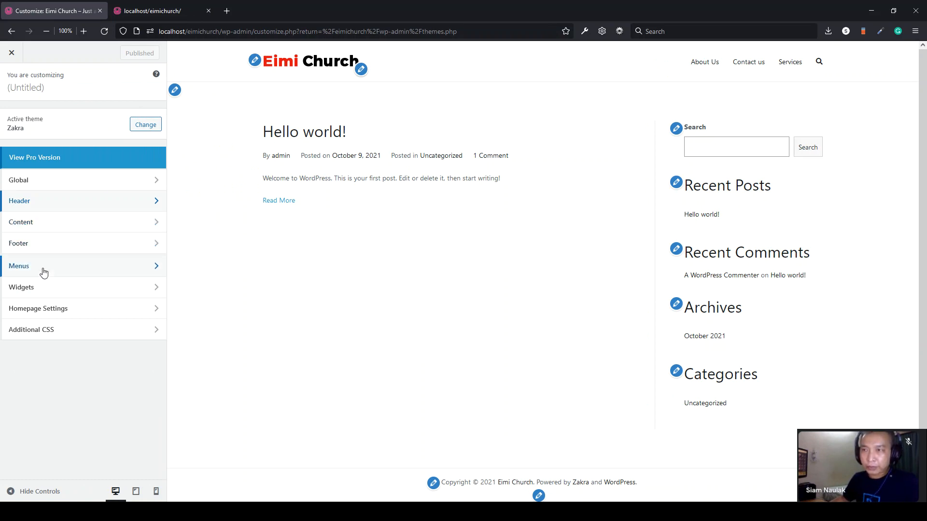
pyautogui.click(44, 225)
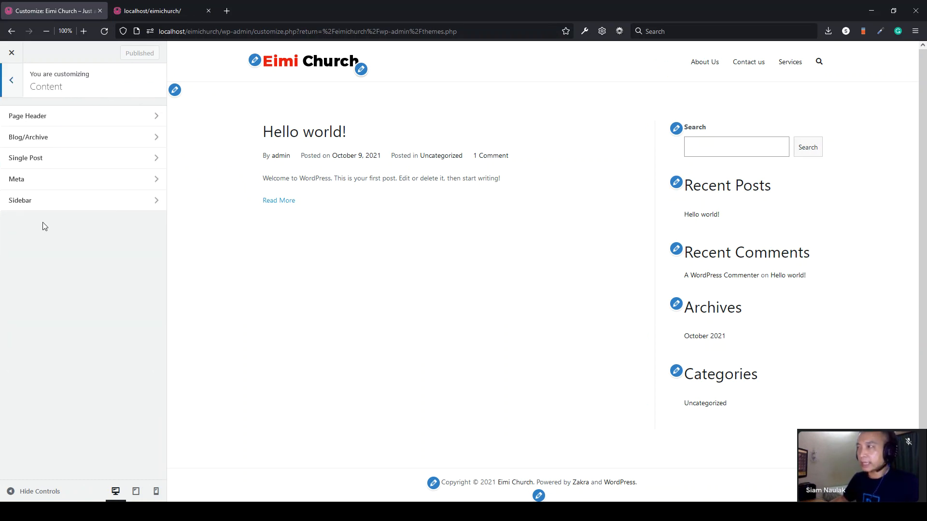
pyautogui.click(12, 52)
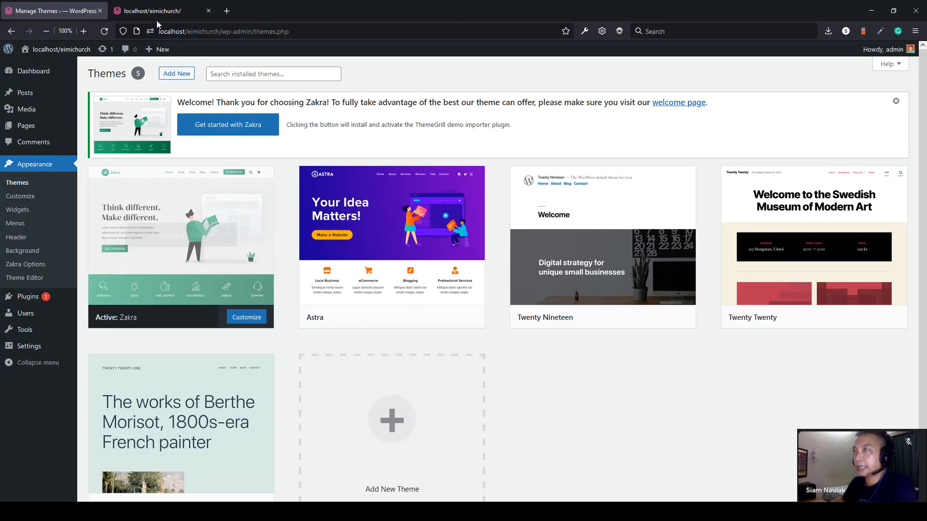
pyautogui.click(138, 9)
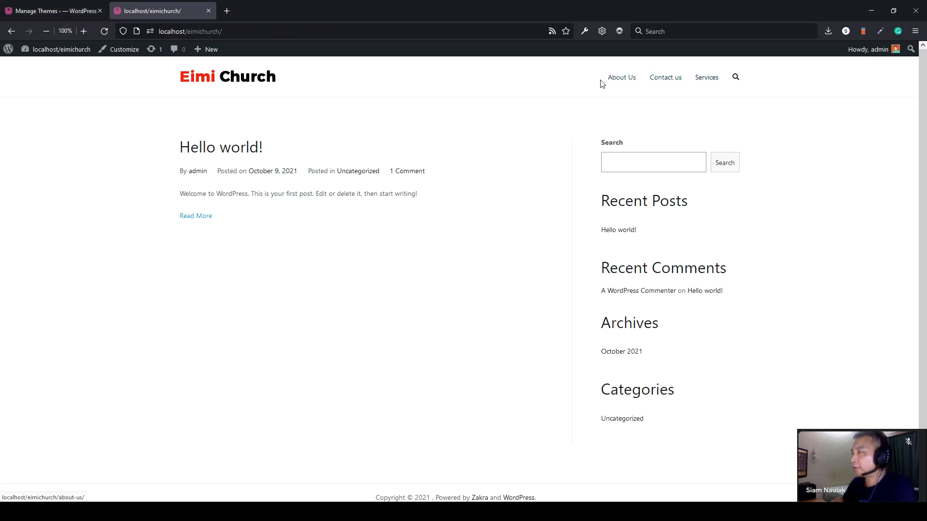
pyautogui.moveTo(597, 81); pyautogui.dragTo(702, 78)
pyautogui.click(63, 12)
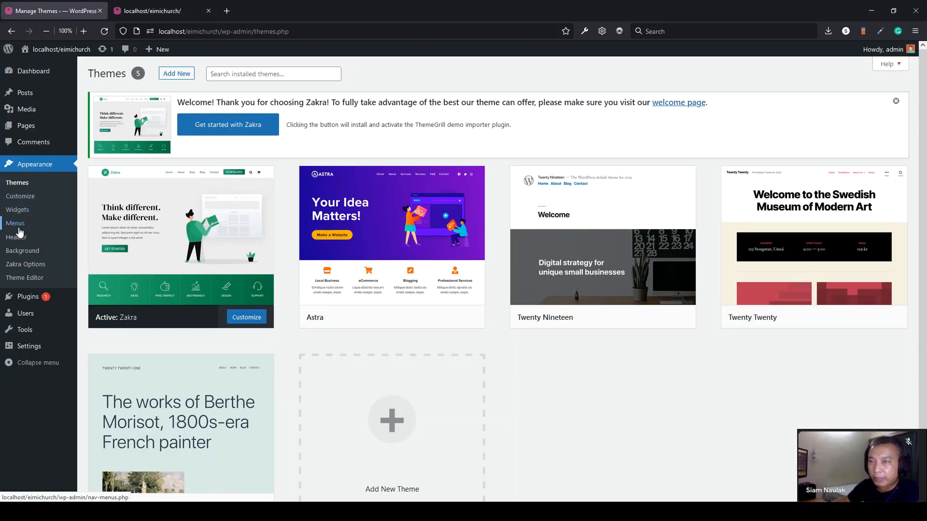
# - Remove the About Us, Contact us and Services items from the menu
pyautogui.click(18, 227)
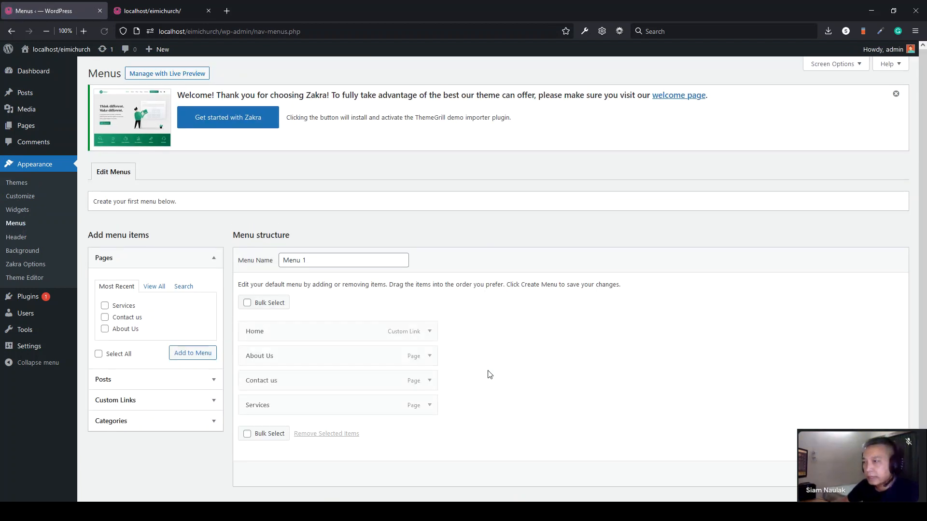
pyautogui.scroll(-2, 502, 356)
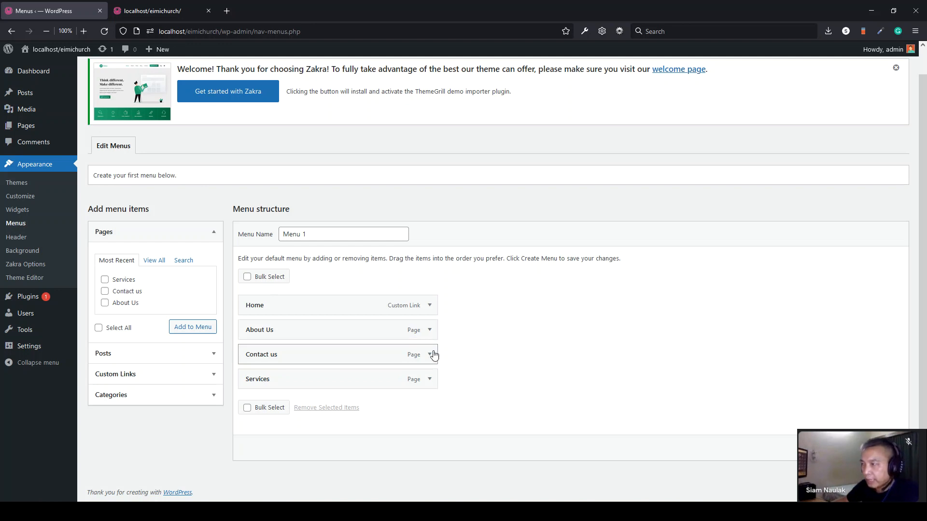
pyautogui.click(429, 330)
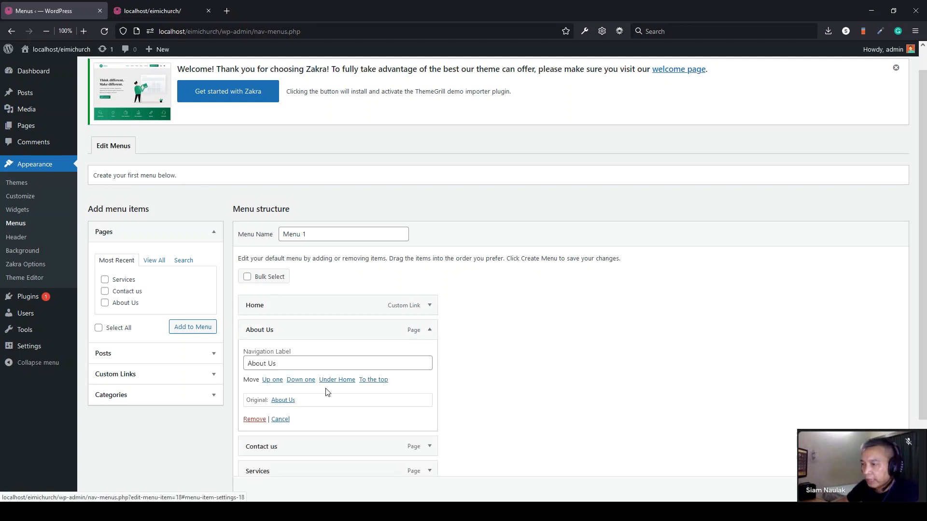
pyautogui.click(247, 420)
pyautogui.click(429, 356)
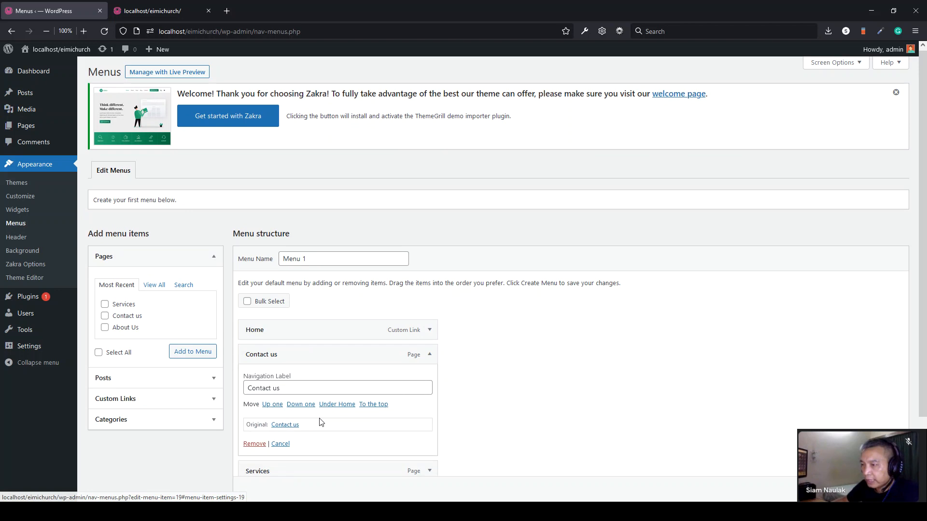
pyautogui.click(251, 445)
pyautogui.click(431, 355)
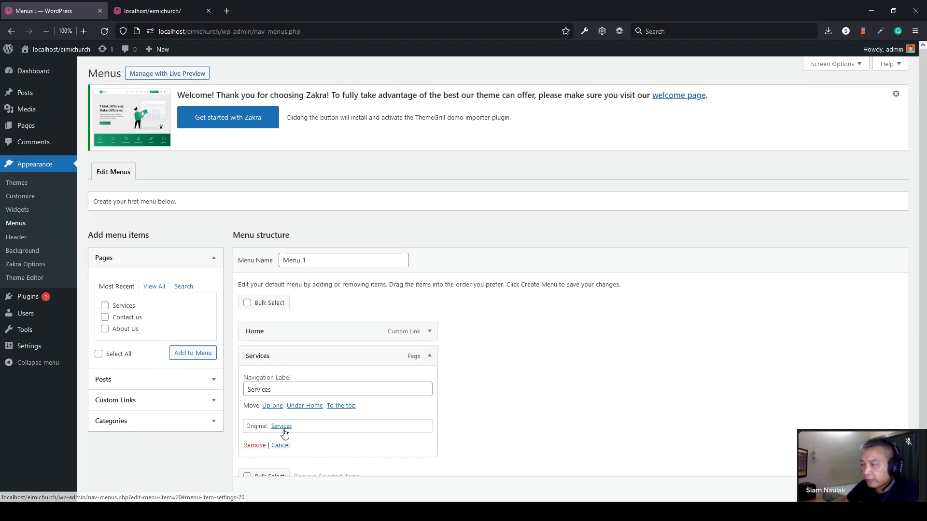
pyautogui.click(250, 445)
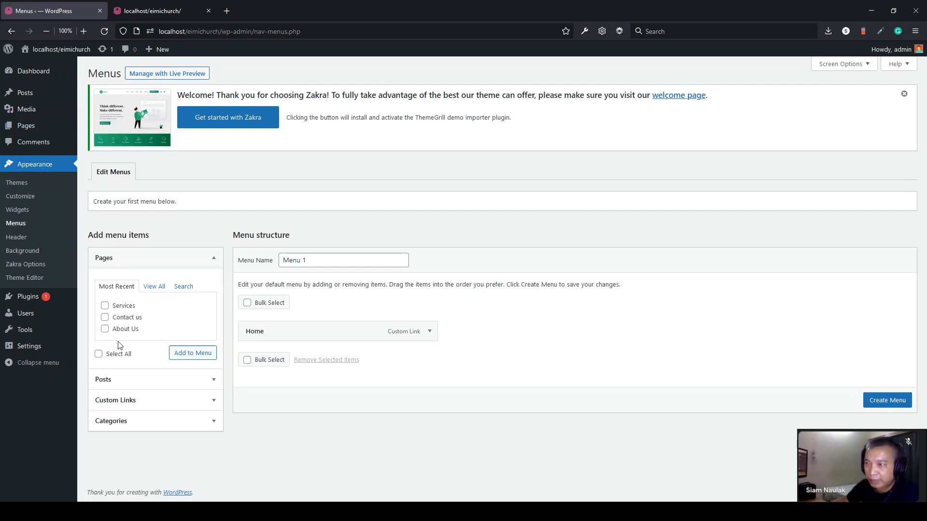
# - Add all pages to the menu and create it as Menu 1
pyautogui.click(105, 329)
pyautogui.click(105, 318)
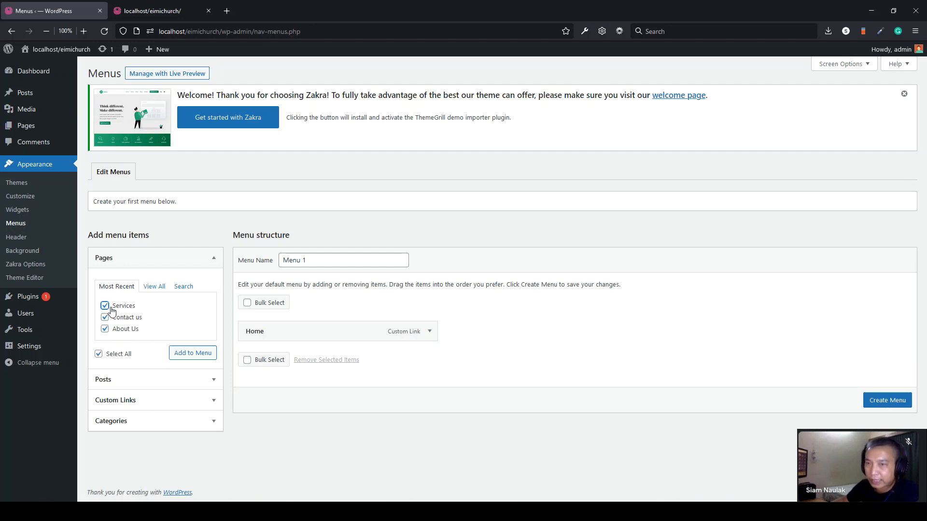
pyautogui.click(192, 355)
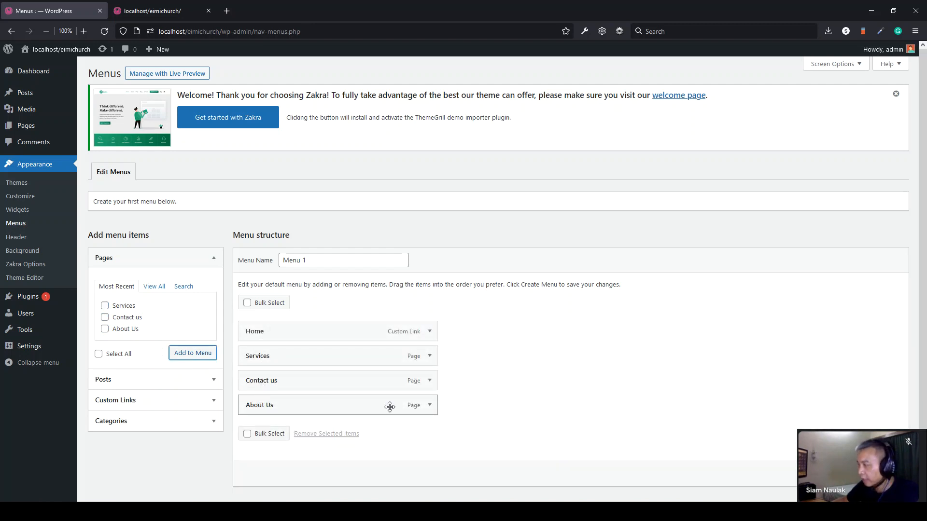
pyautogui.scroll(-1, 507, 271)
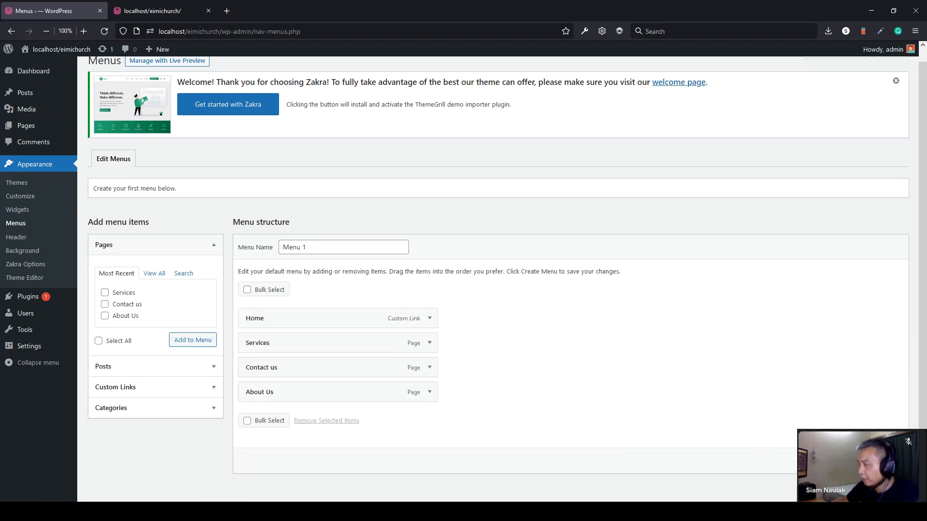
pyautogui.click(882, 461)
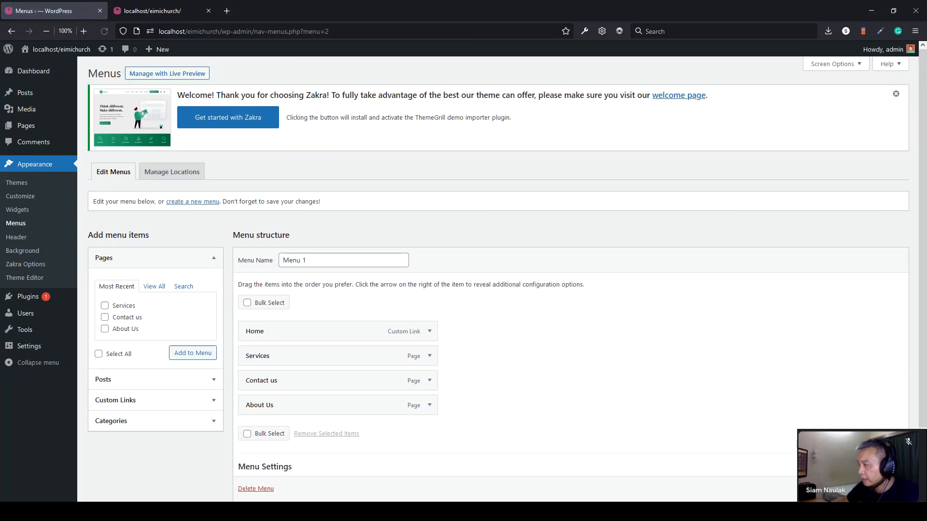
# - Save Menu 1, dismiss the Zakra welcome notice, and reload the front page to check the menu
pyautogui.scroll(-1, 881, 461)
pyautogui.click(884, 489)
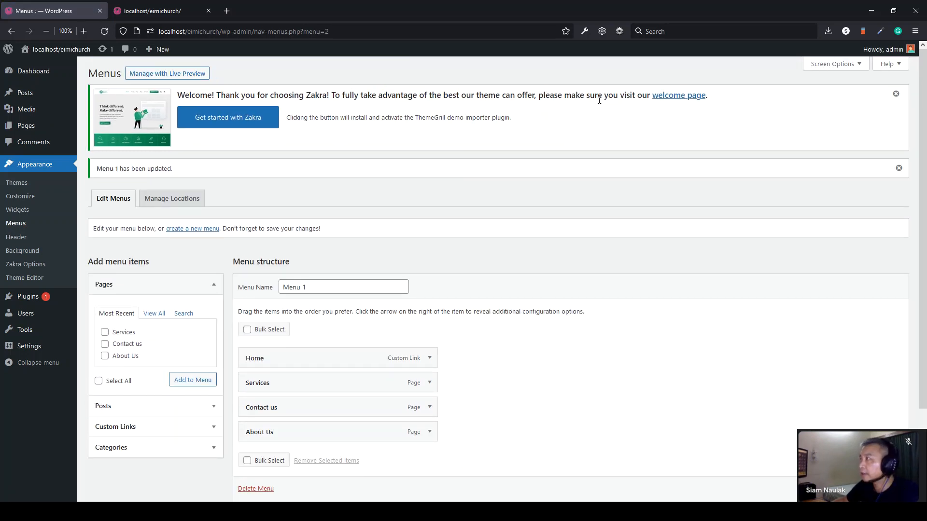
pyautogui.click(896, 96)
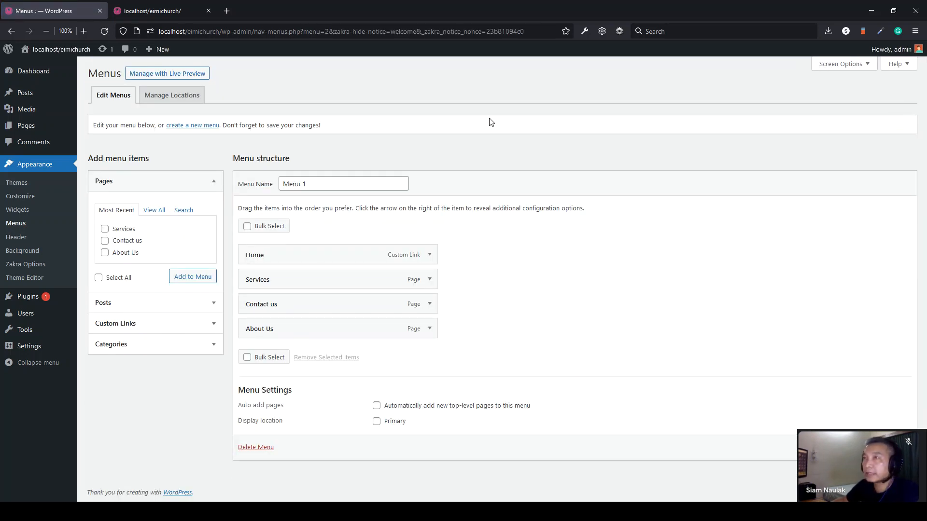
pyautogui.click(148, 10)
pyautogui.click(104, 33)
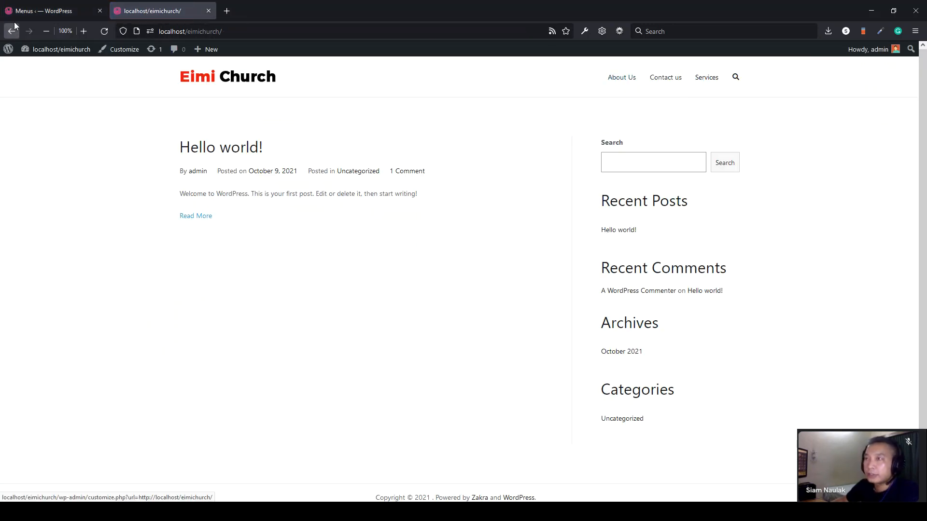
pyautogui.click(43, 11)
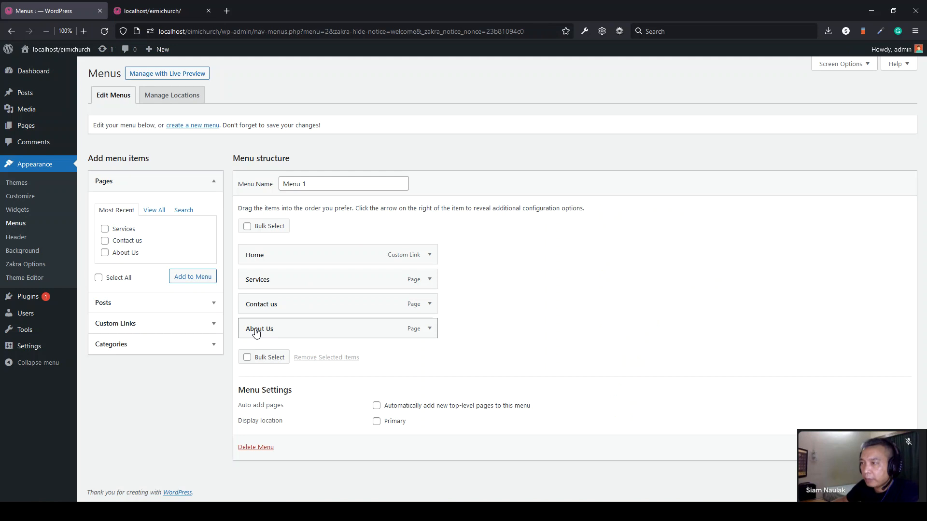
# - Move About Us directly under Home, save the menu, and check the front-page header
pyautogui.moveTo(248, 333); pyautogui.dragTo(252, 280)
pyautogui.moveTo(251, 280)
pyautogui.mouseDown()
pyautogui.moveTo(257, 348)
pyautogui.moveTo(256, 276)
pyautogui.mouseUp()
pyautogui.click(889, 448)
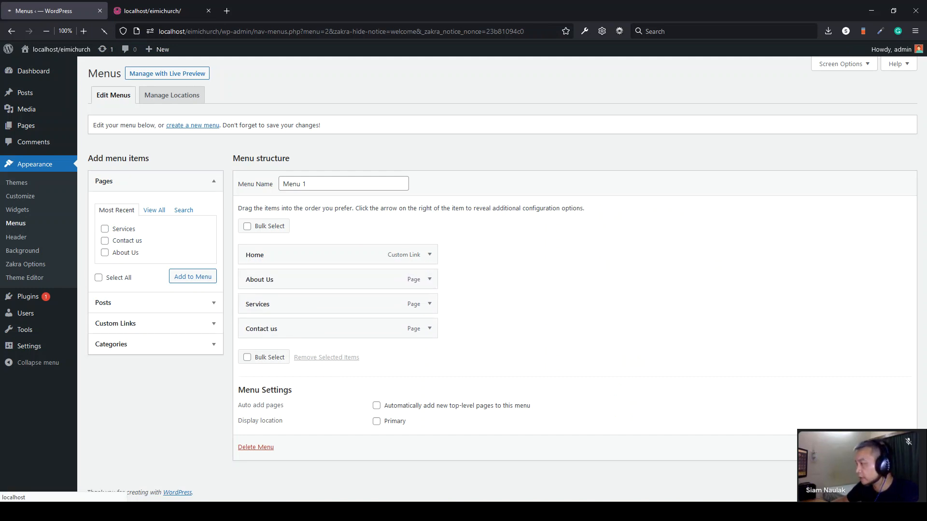
pyautogui.click(121, 9)
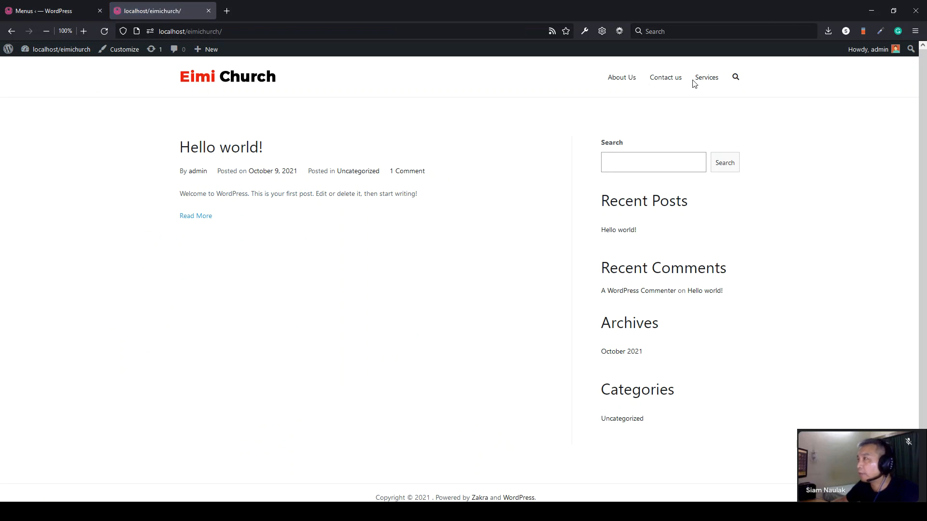
pyautogui.click(60, 10)
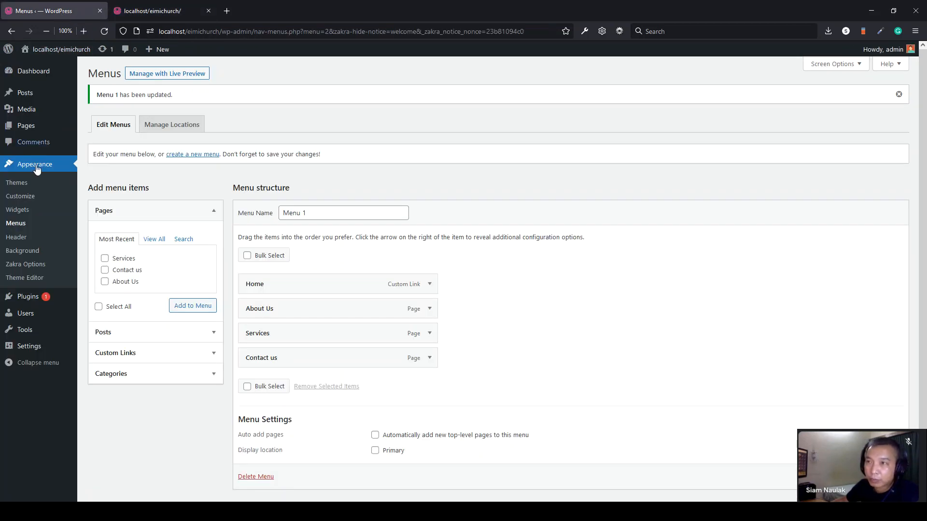
pyautogui.click(22, 197)
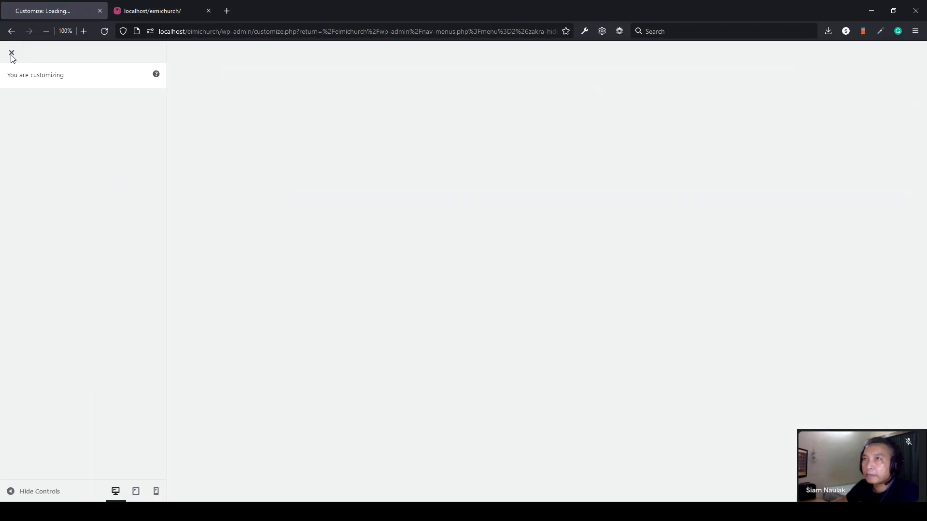
# - Assign Menu 1 to the Primary menu location in the Customizer and publish it
pyautogui.click(11, 54)
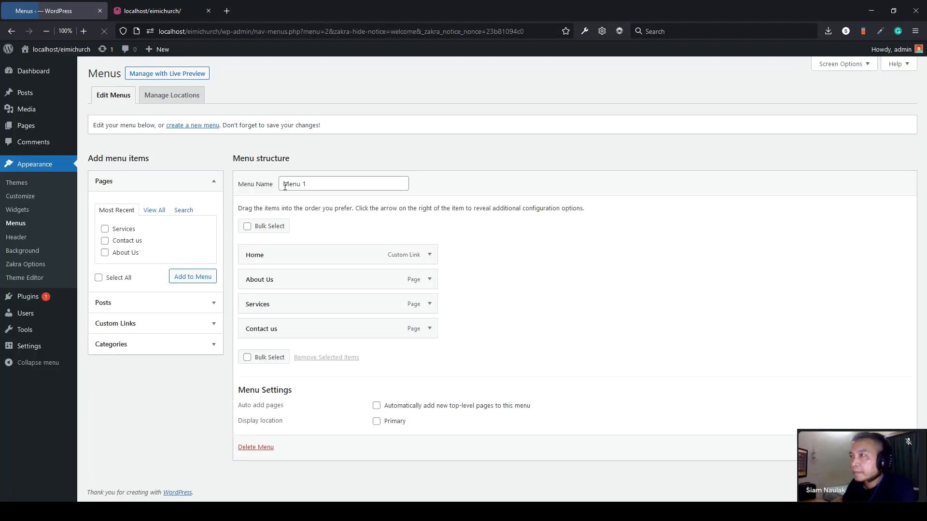
pyautogui.click(308, 183)
pyautogui.click(27, 200)
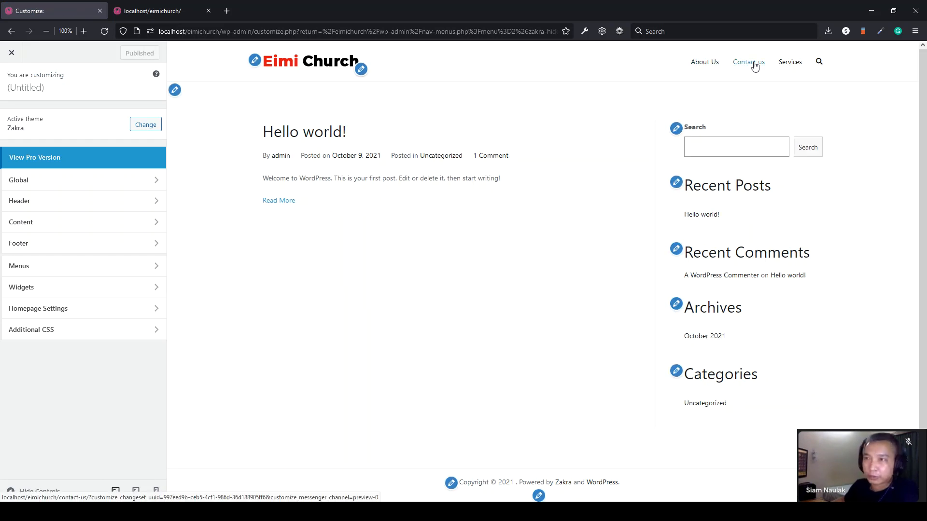
pyautogui.click(29, 270)
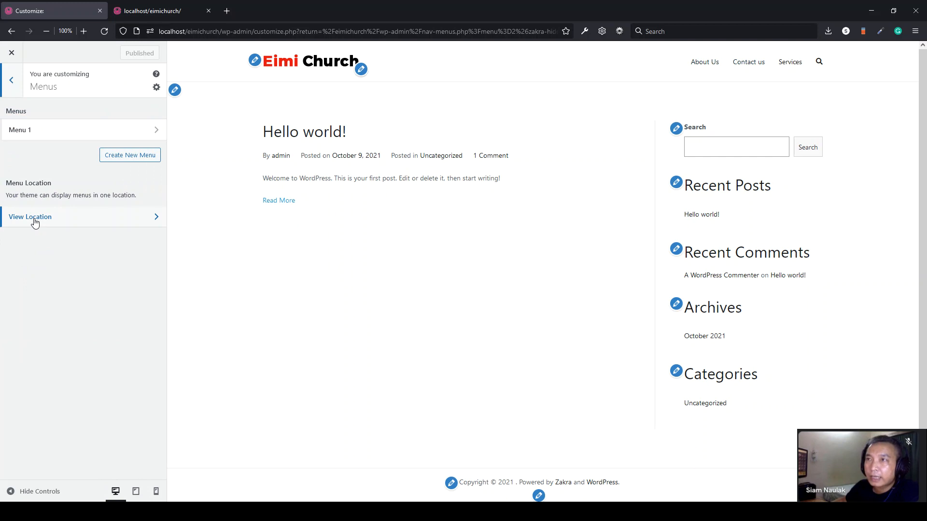
pyautogui.click(48, 131)
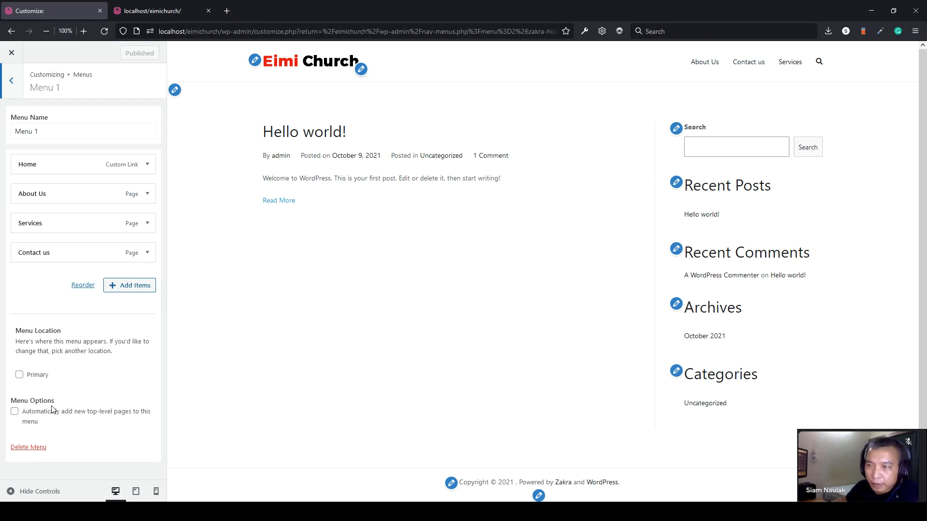
pyautogui.click(19, 374)
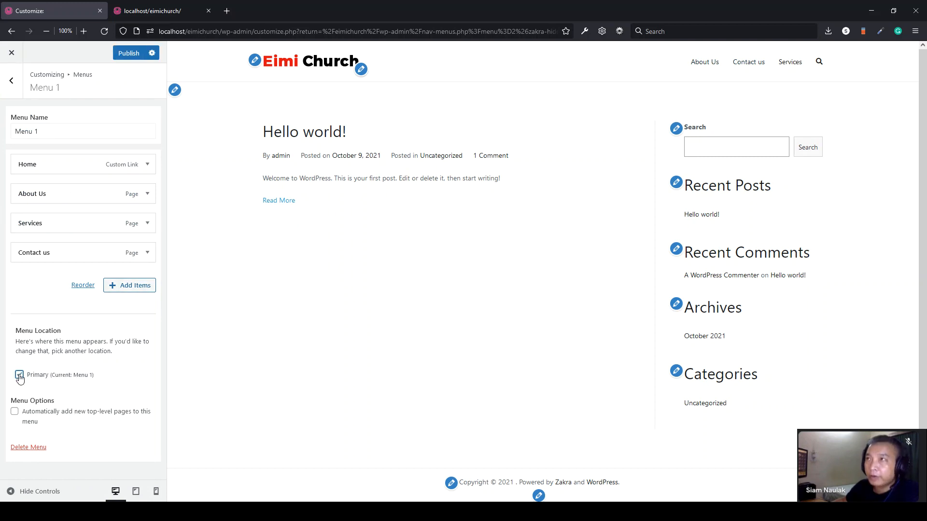
pyautogui.click(130, 54)
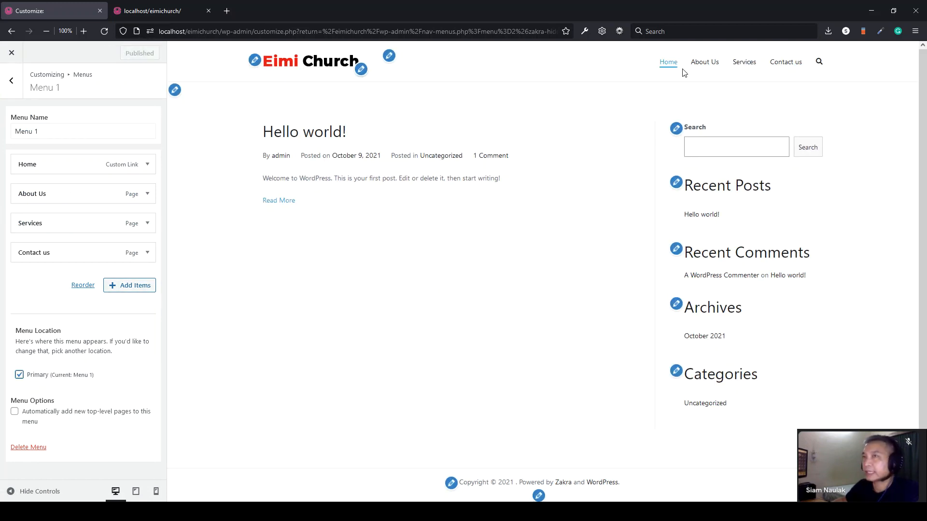
pyautogui.click(12, 53)
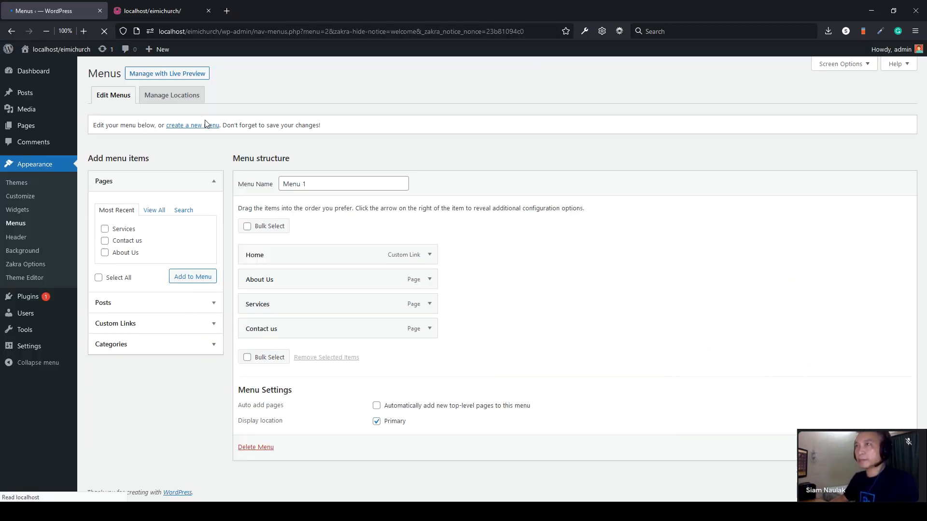
pyautogui.click(160, 11)
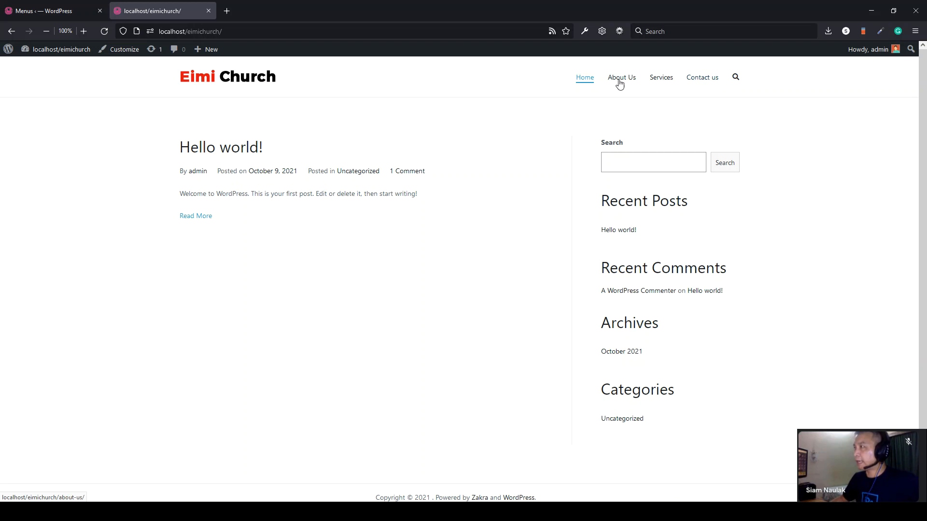
pyautogui.moveTo(561, 82); pyautogui.dragTo(811, 89)
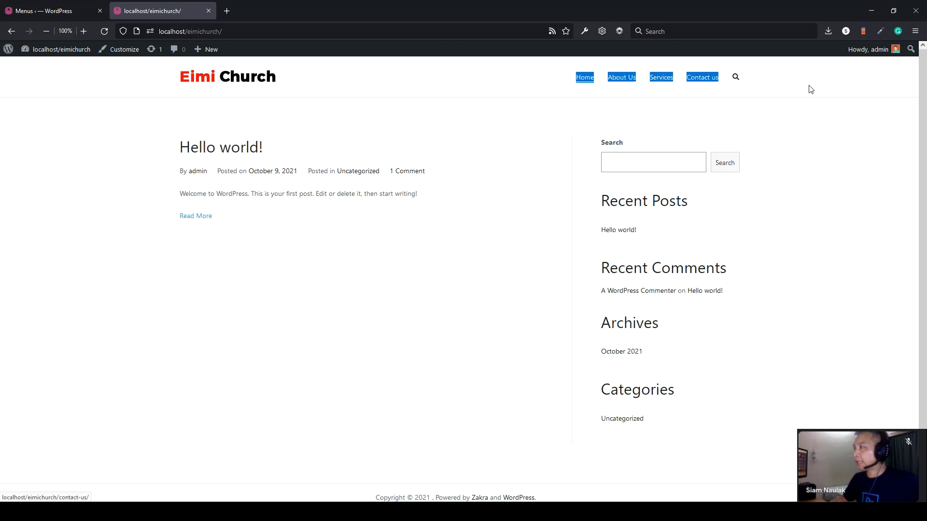
pyautogui.click(811, 90)
pyautogui.click(611, 82)
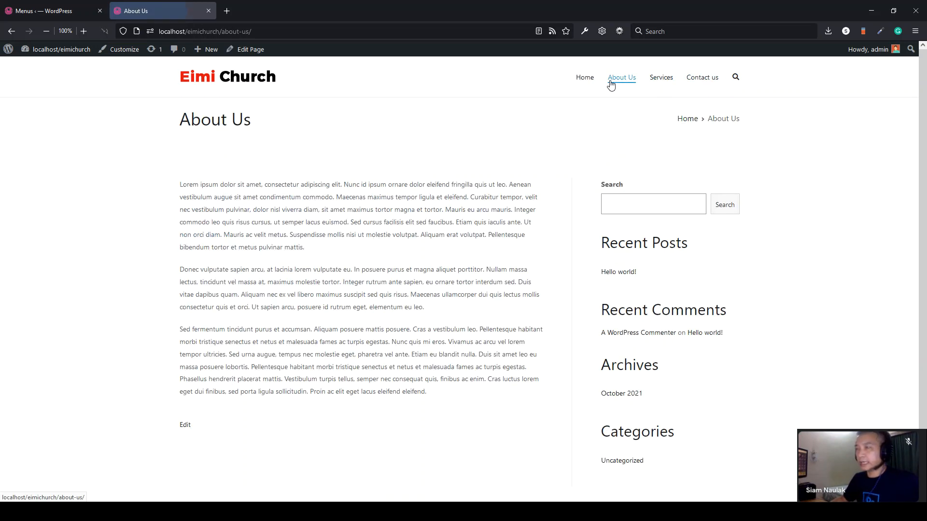
pyautogui.moveTo(480, 332); pyautogui.dragTo(185, 191)
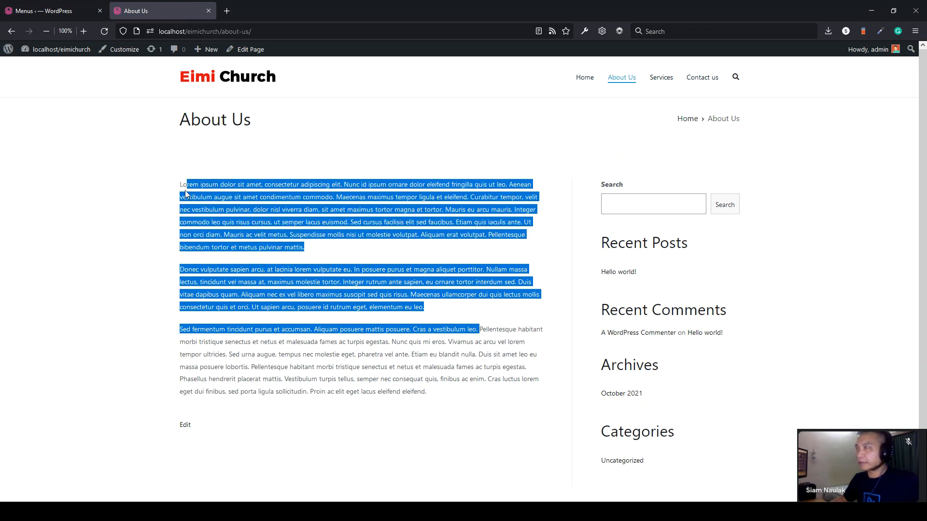
pyautogui.click(185, 191)
pyautogui.click(661, 78)
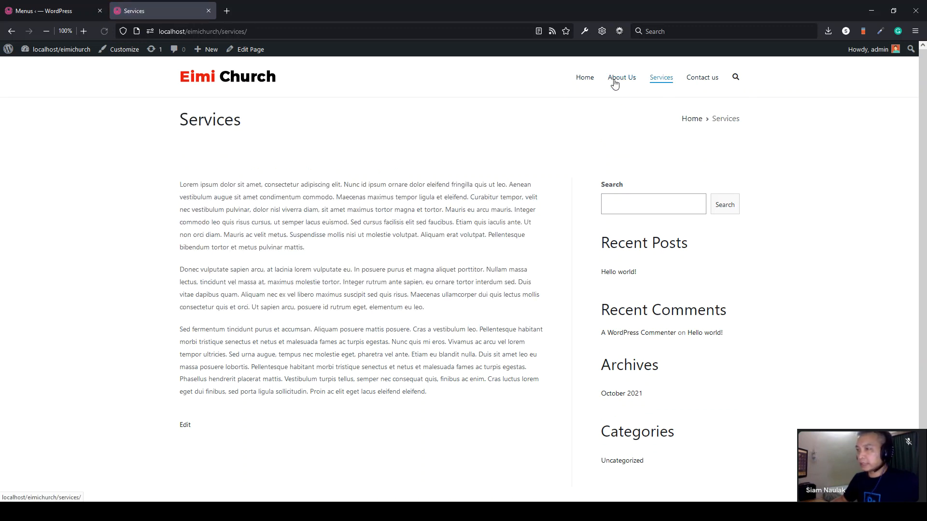
pyautogui.moveTo(442, 379); pyautogui.dragTo(181, 227)
pyautogui.click(181, 226)
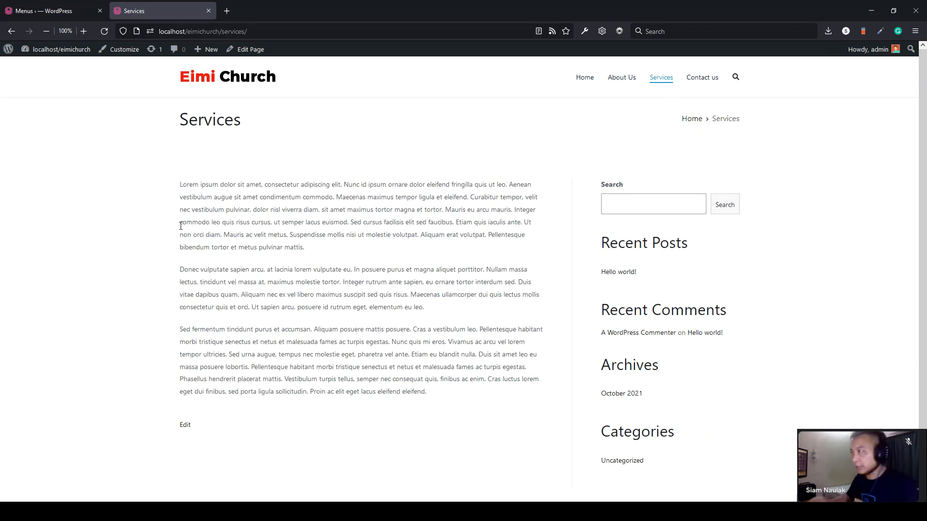
pyautogui.moveTo(358, 225); pyautogui.dragTo(196, 183)
pyautogui.click(323, 185)
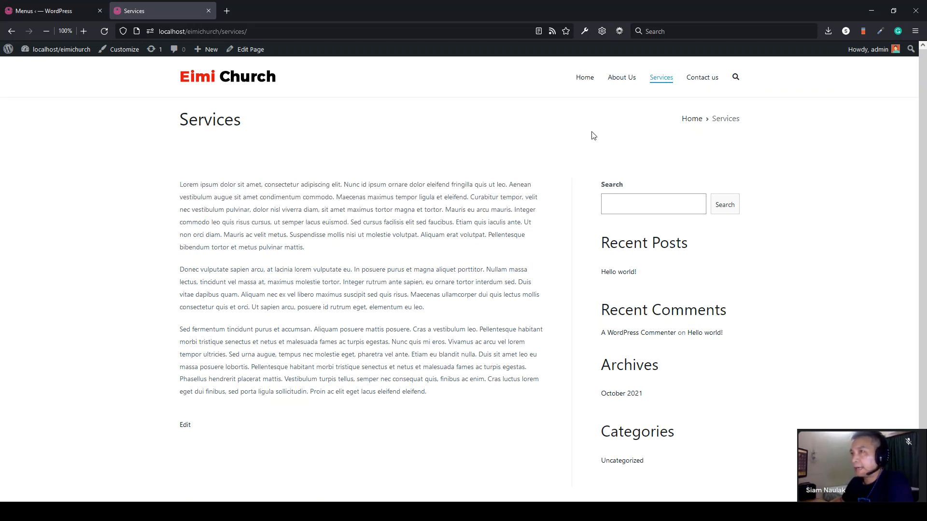
pyautogui.click(229, 82)
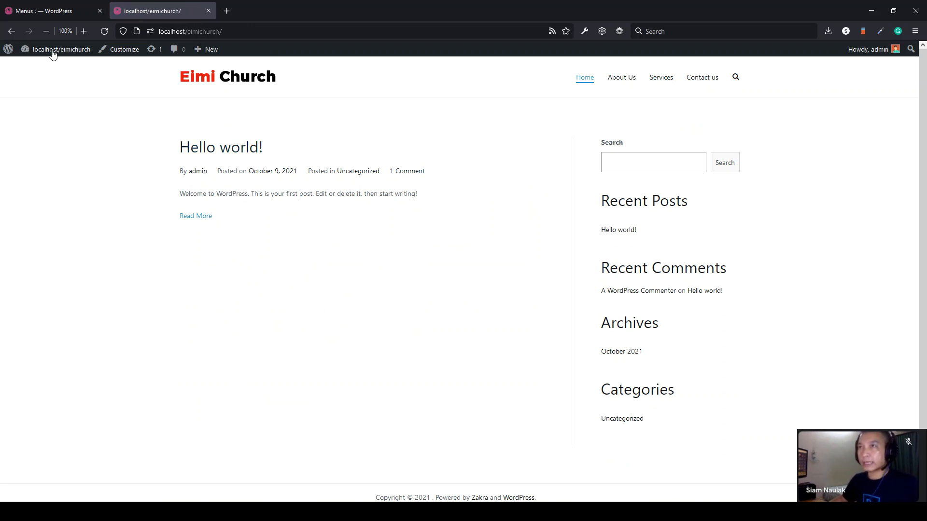
pyautogui.click(38, 15)
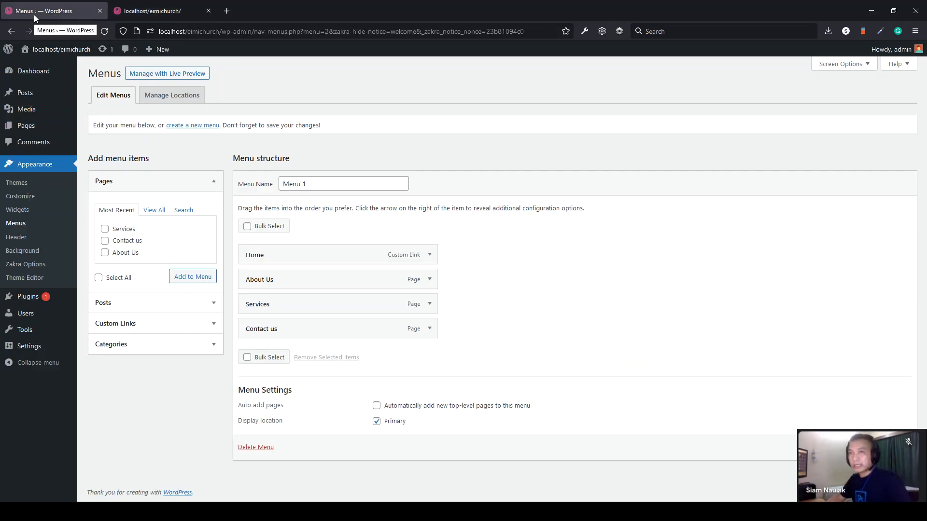
# - Trash the default Hello world! post from the All Posts list
pyautogui.click(26, 125)
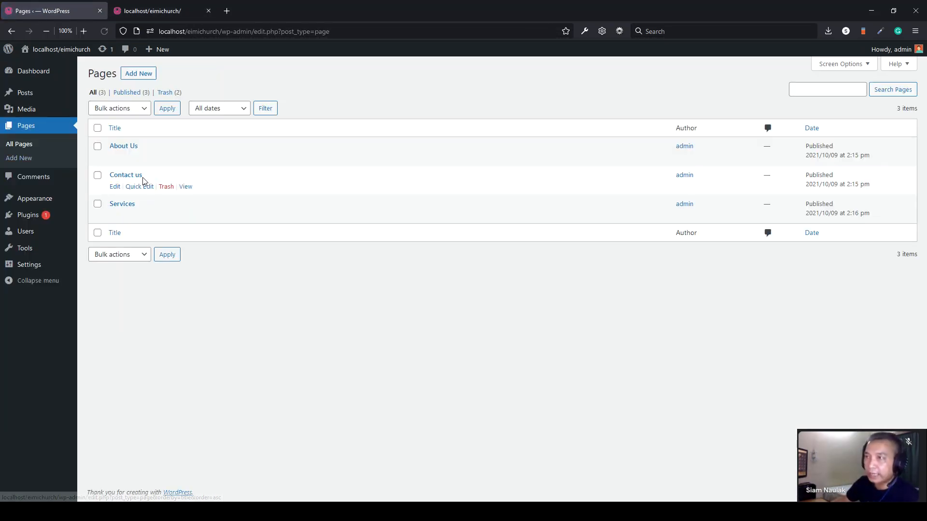
pyautogui.moveTo(36, 99)
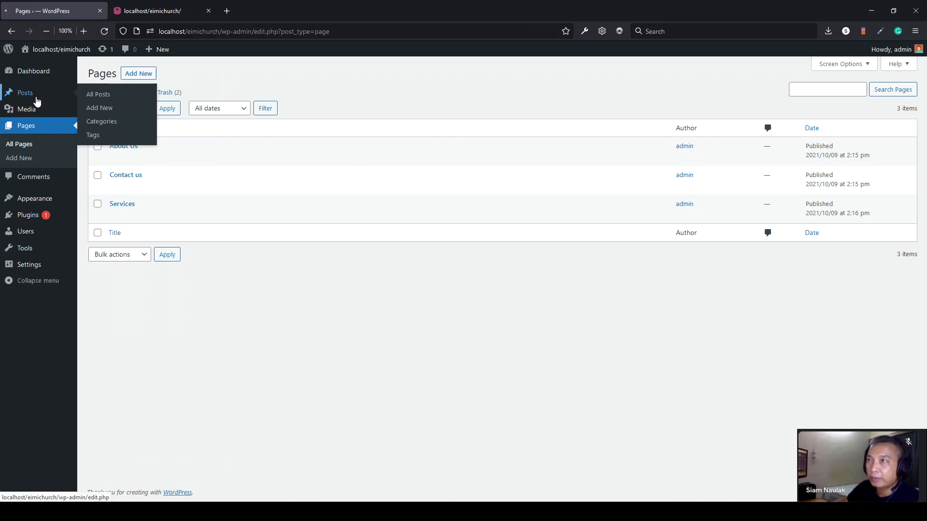
pyautogui.click(36, 99)
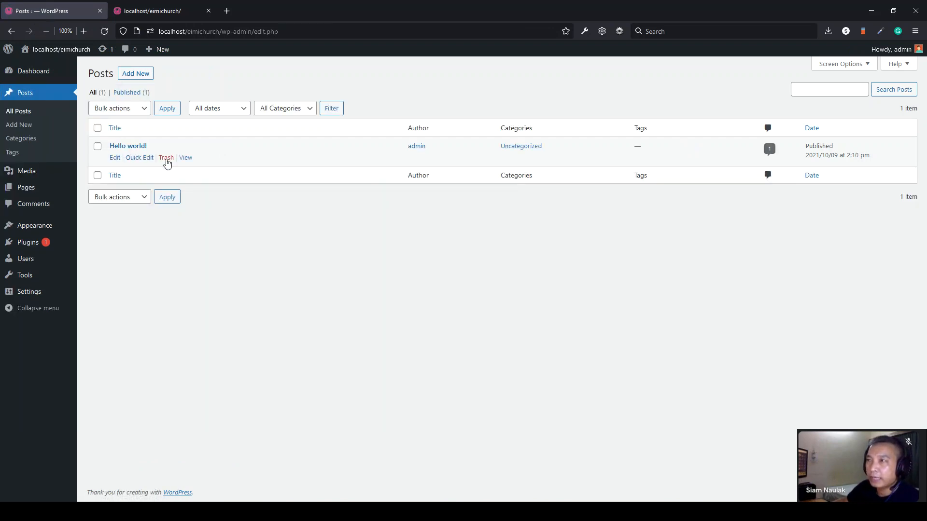
pyautogui.click(167, 159)
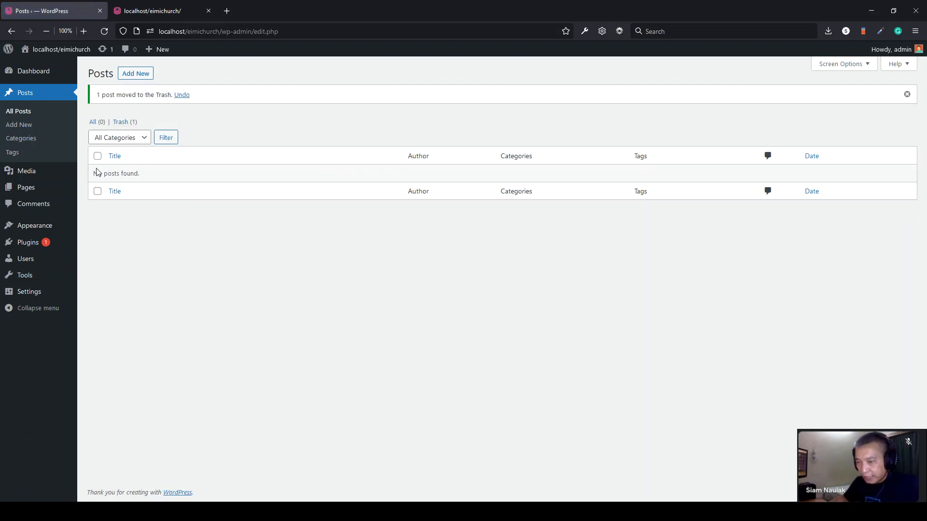
# - Create a new folder named 'Folder 1' in the WordPress Class folder
pyautogui.click(145, 512)
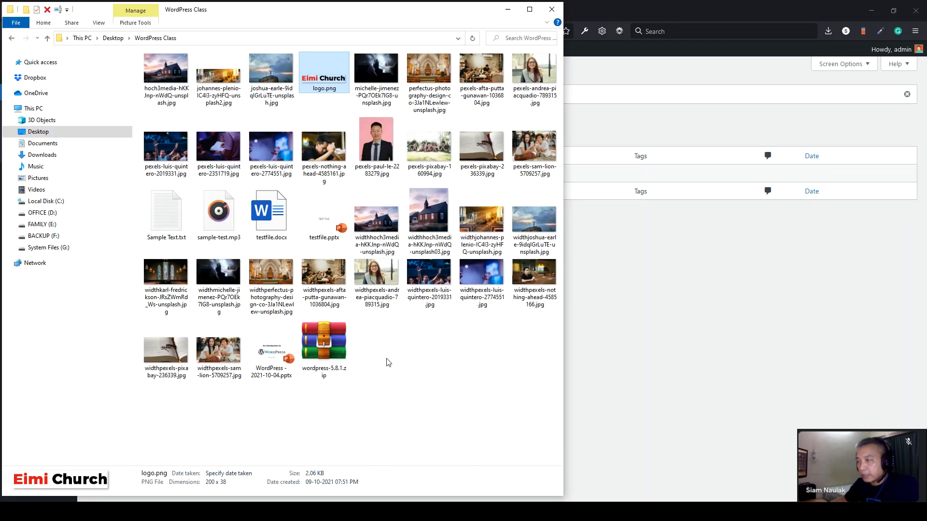
pyautogui.rightClick(413, 357)
pyautogui.moveTo(434, 331)
pyautogui.click(541, 333)
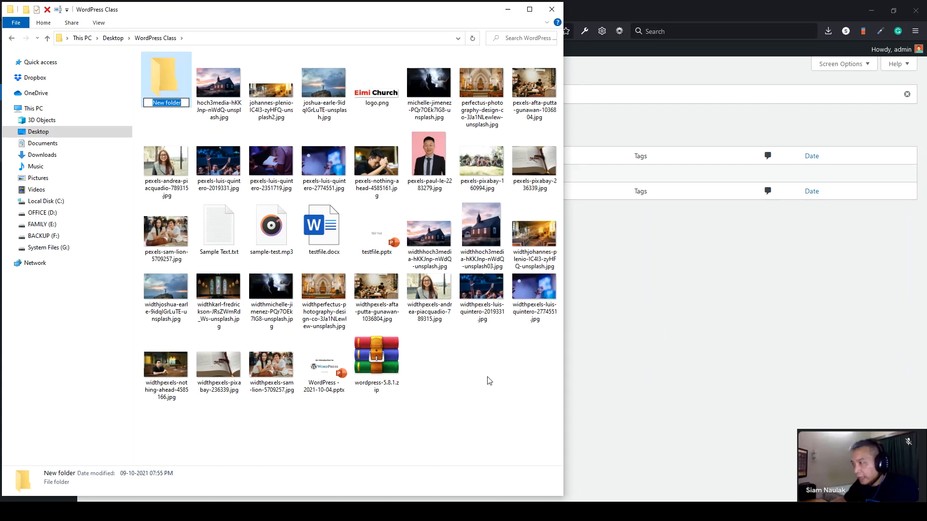
pyautogui.write('Folder 1')
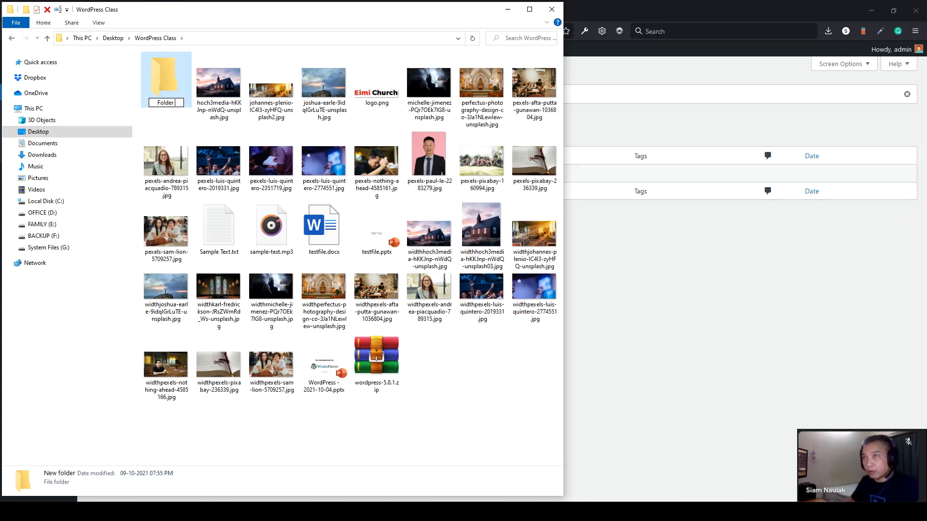
pyautogui.click(483, 381)
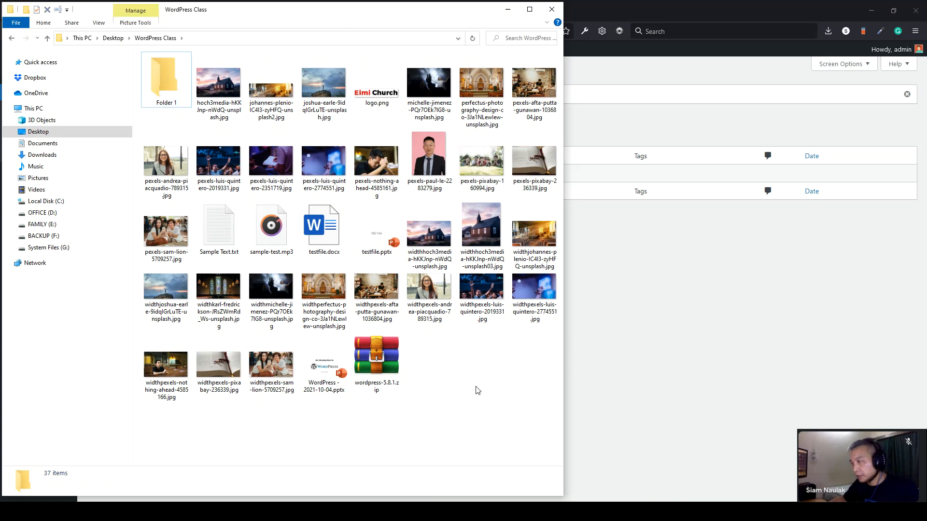
# - Create a second new folder named 'Folder 2'
pyautogui.rightClick(477, 387)
pyautogui.moveTo(531, 365)
pyautogui.click(610, 211)
pyautogui.write('Folder 2')
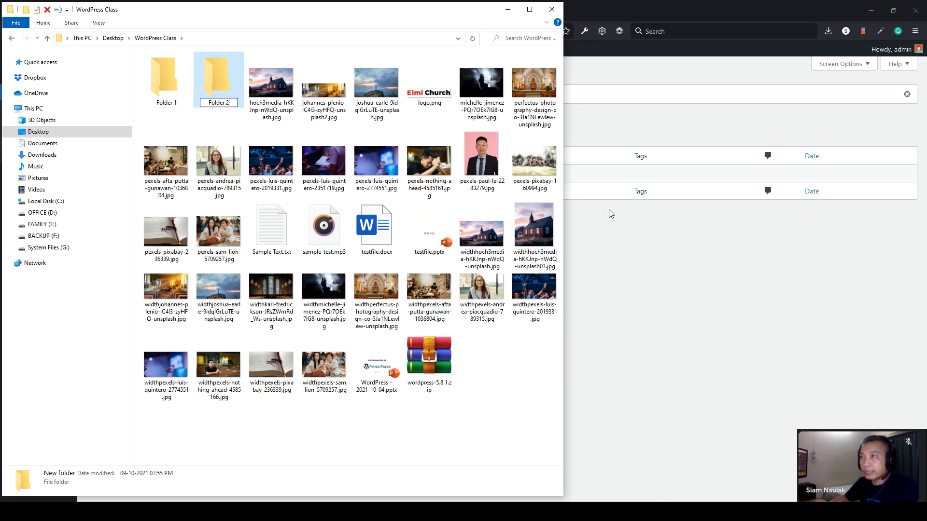
pyautogui.press('Return')
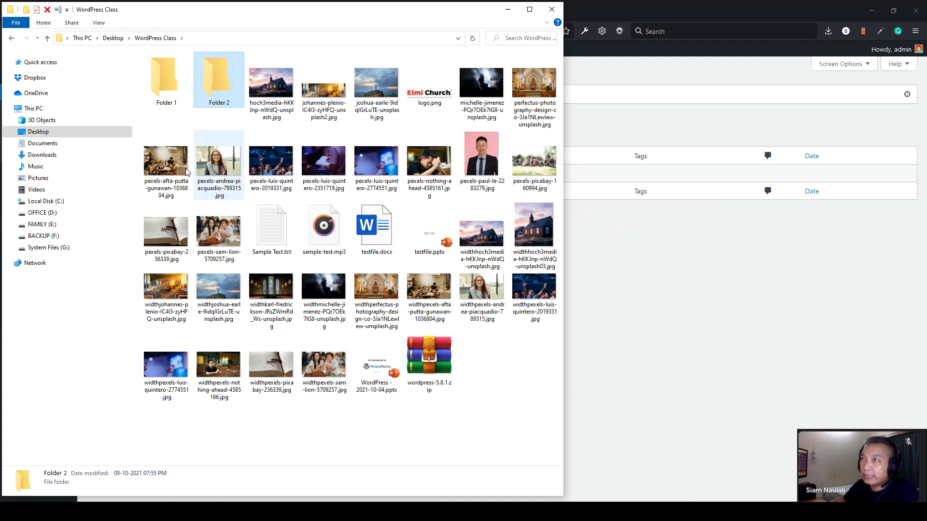
# - Check that Folder 1 and Folder 2 are empty, then return to the WordPress posts list
pyautogui.doubleClick(160, 101)
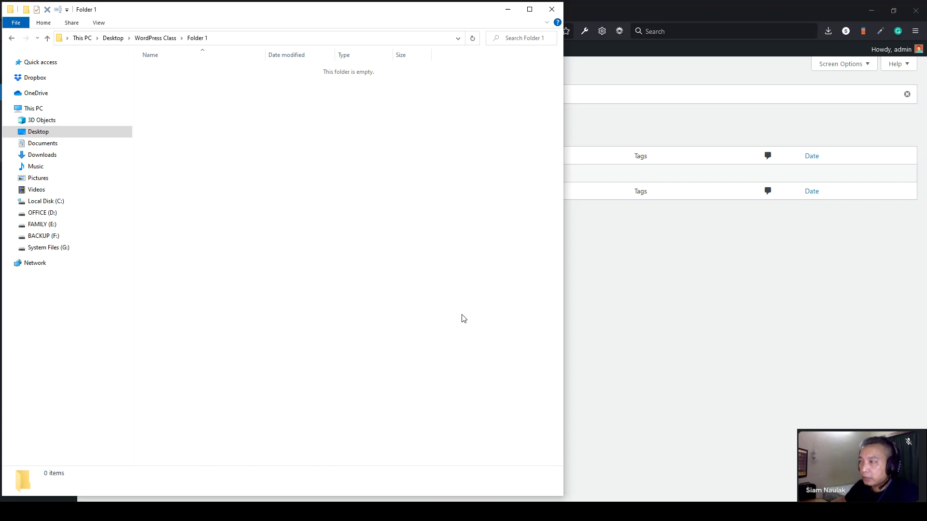
pyautogui.click(12, 39)
pyautogui.doubleClick(219, 94)
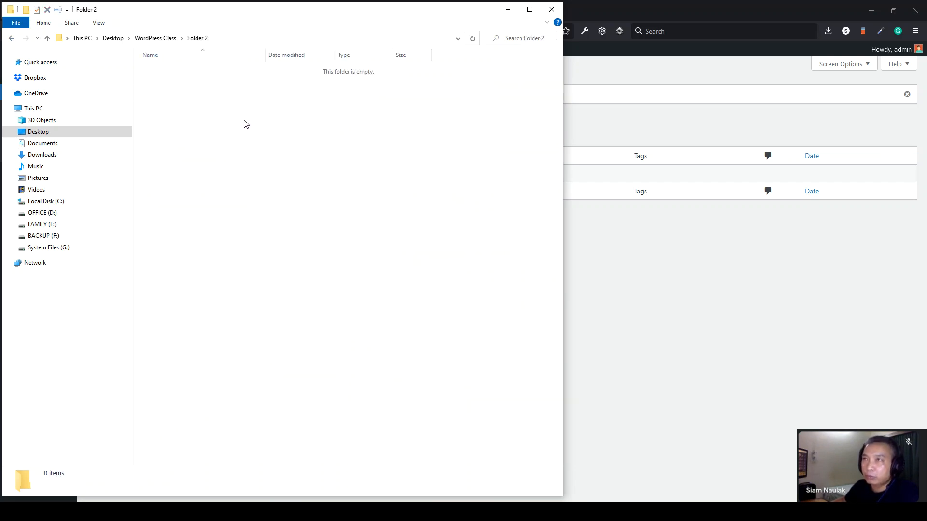
pyautogui.click(12, 38)
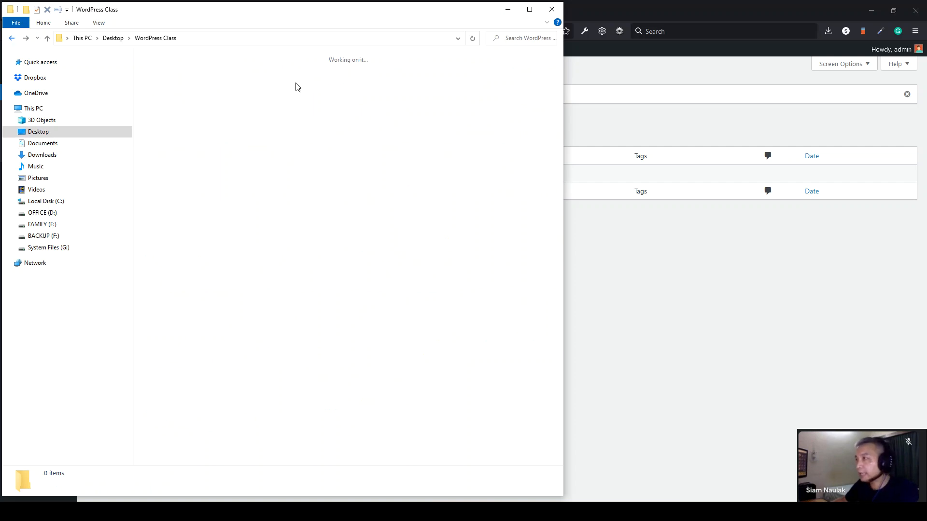
pyautogui.click(730, 332)
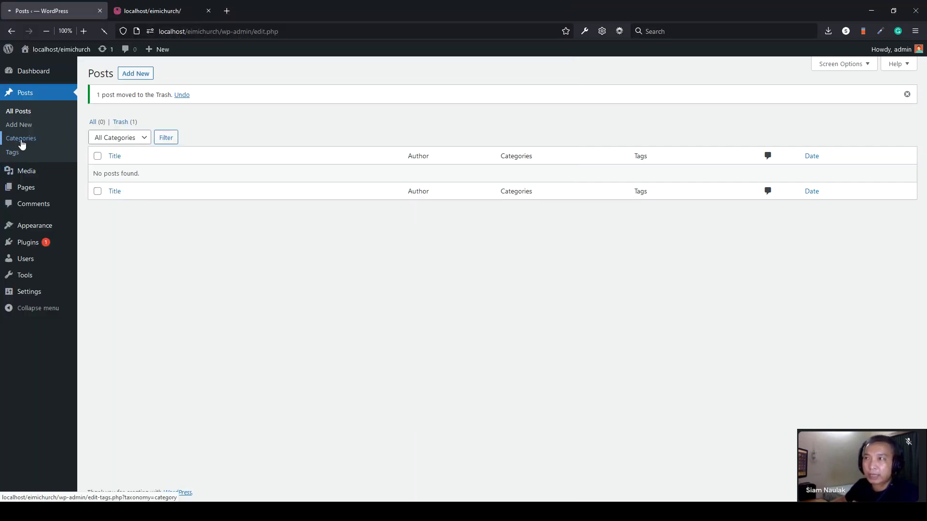
# - Quick-edit the Uncategorized category, entering the name 'Blog' and slug 'blog'
pyautogui.click(21, 139)
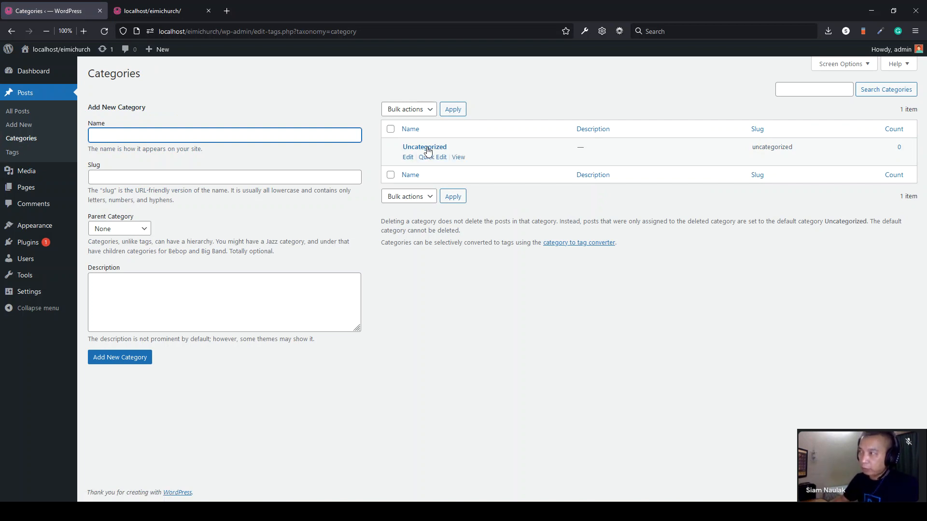
pyautogui.click(429, 158)
pyautogui.hotkey('ctrl', 'a')
pyautogui.write('Blog')
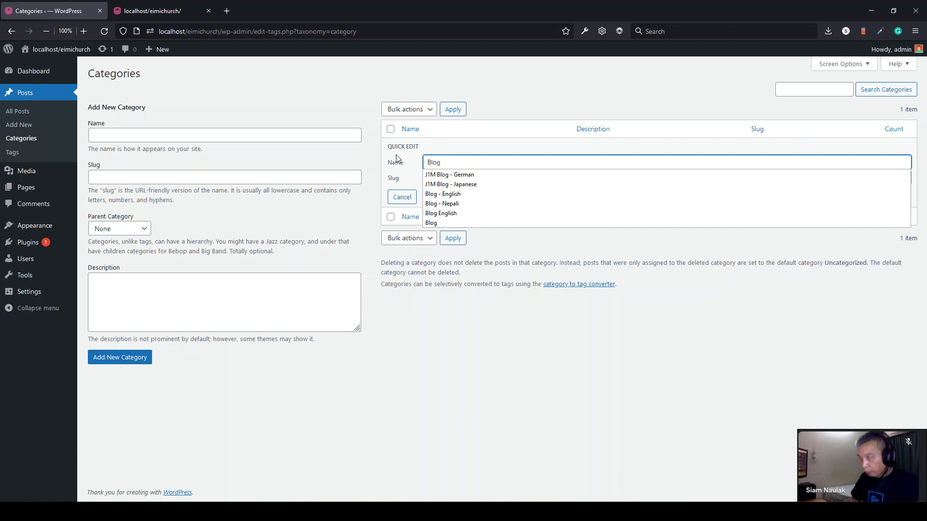
pyautogui.click(517, 369)
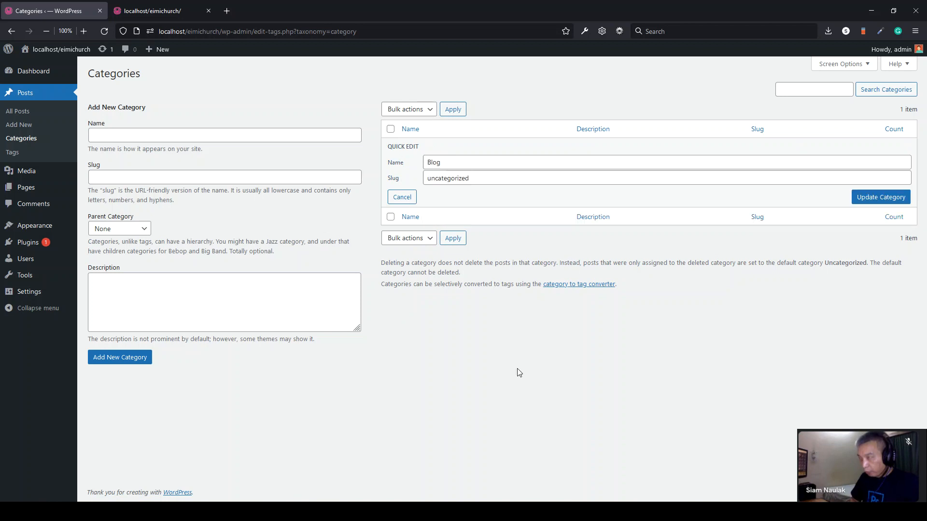
pyautogui.doubleClick(488, 176)
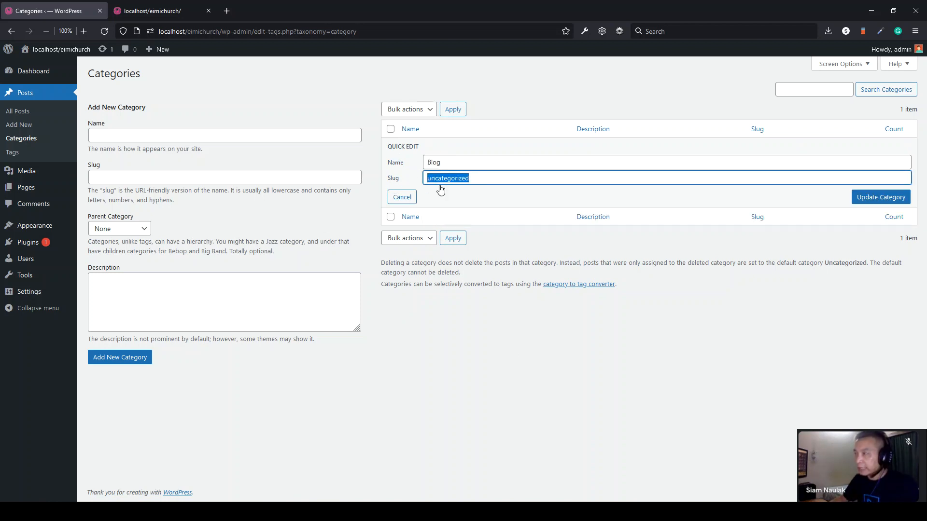
pyautogui.write('blog')
# - After glancing at the live site, save the Blog category and open All Posts
pyautogui.click(155, 11)
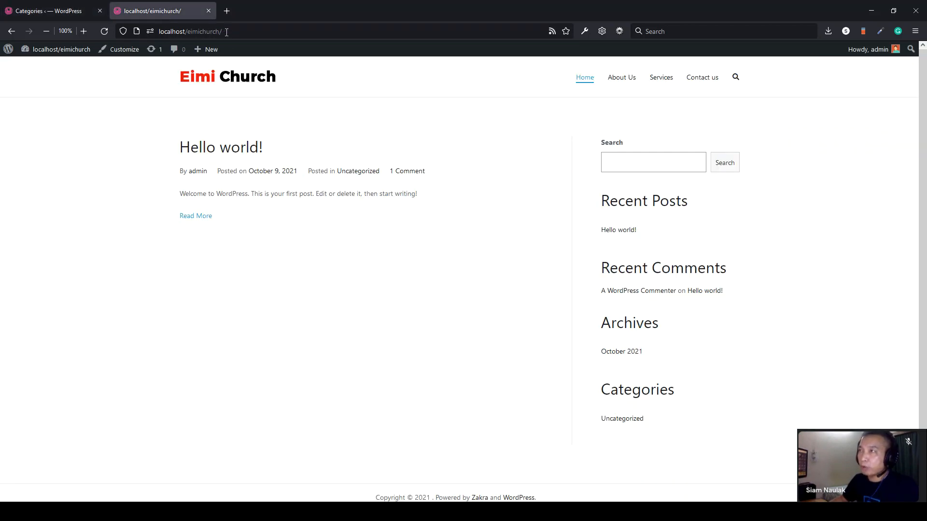
pyautogui.click(227, 32)
pyautogui.click(226, 32)
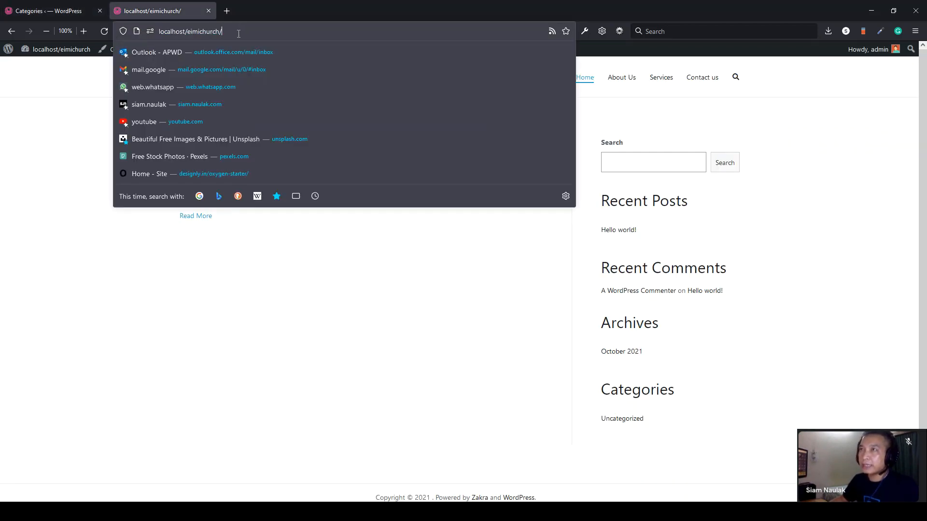
pyautogui.click(59, 12)
pyautogui.hotkey('ctrl', 'Tab')
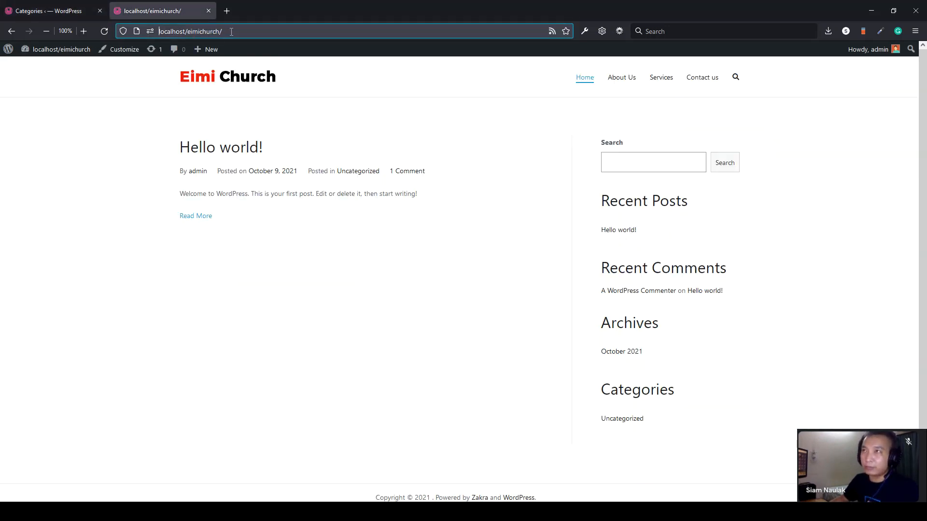
pyautogui.click(94, 16)
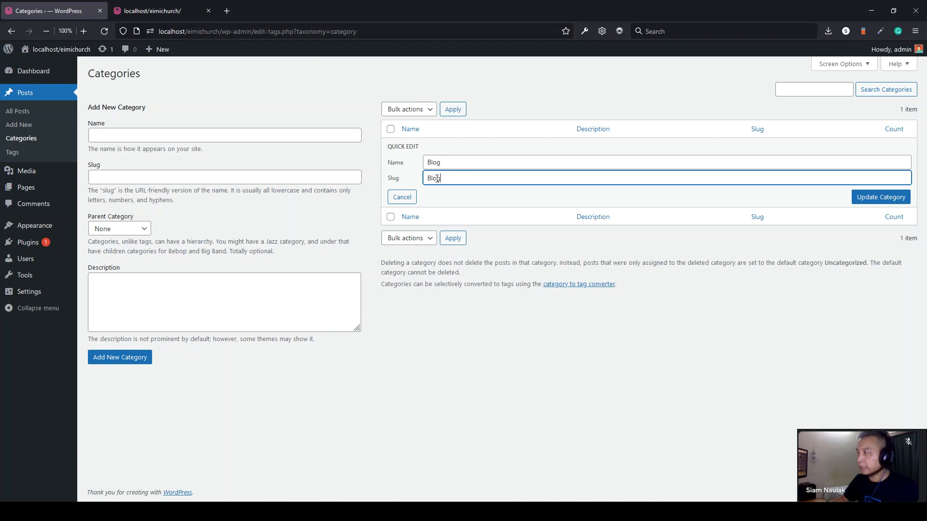
pyautogui.click(876, 195)
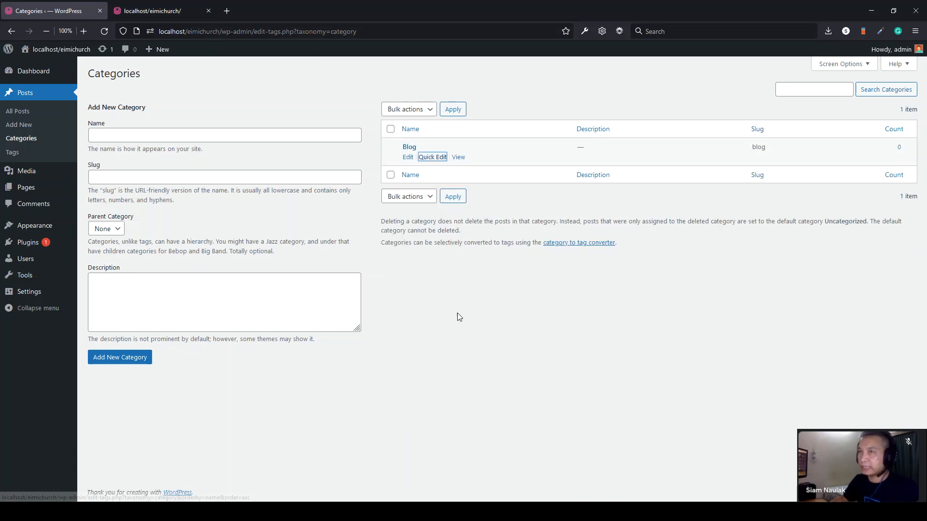
pyautogui.click(28, 117)
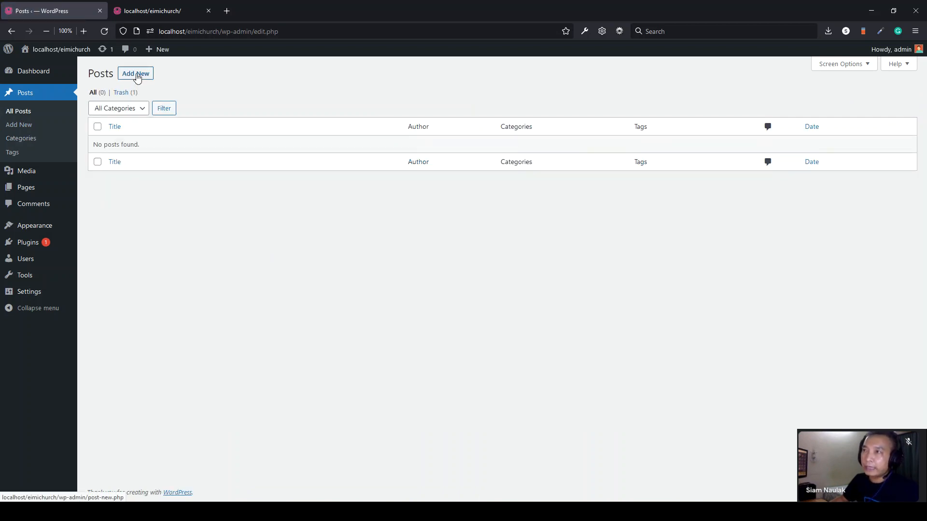
# - With a new empty post open, copy the three sample paragraphs from Notepad, then go to Pages
pyautogui.click(135, 74)
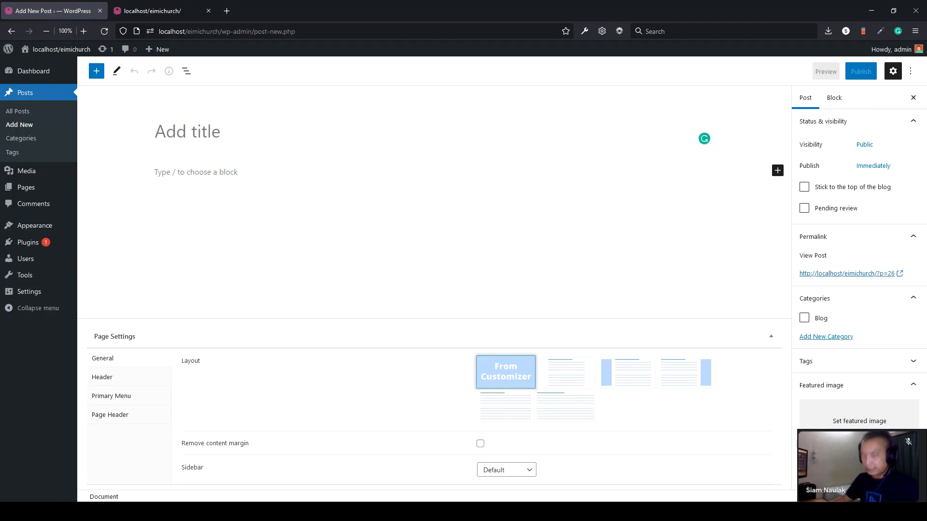
pyautogui.hotkey('alt', 'Tab')
pyautogui.rightClick(372, 190)
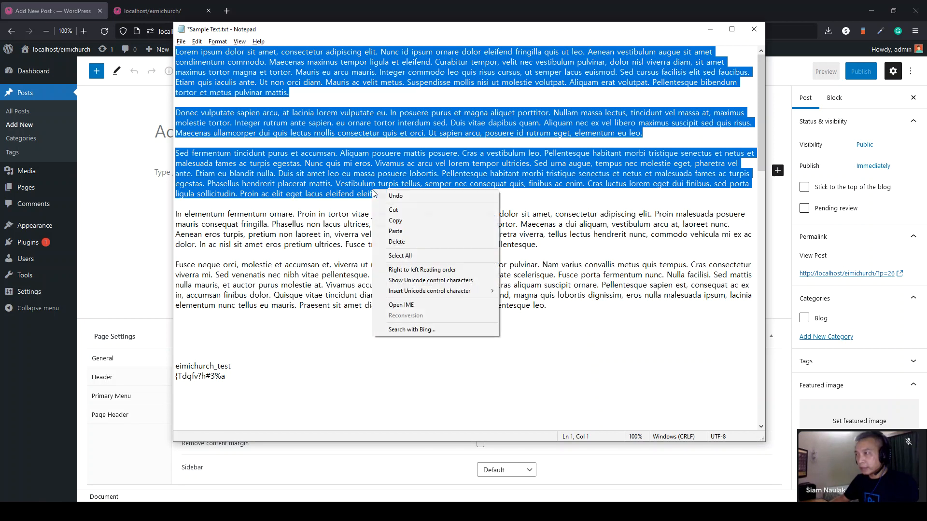
pyautogui.click(403, 220)
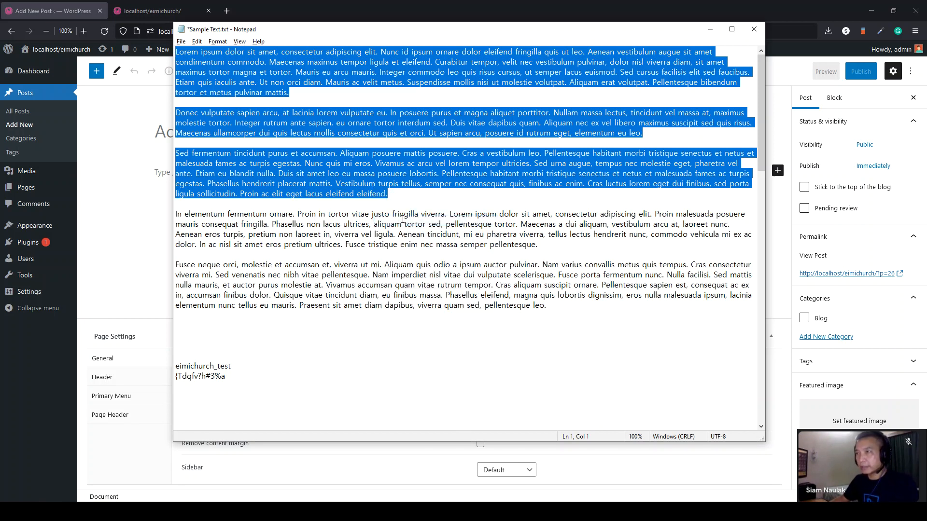
pyautogui.hotkey('alt', 'Tab')
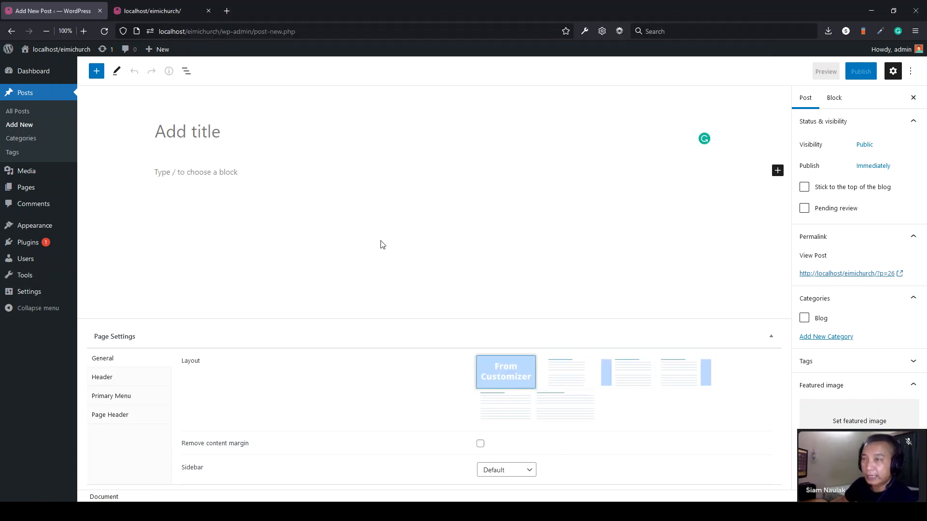
pyautogui.click(32, 193)
# - Open About Us in the page editor and view the live About Us page with its right sidebar
pyautogui.click(129, 148)
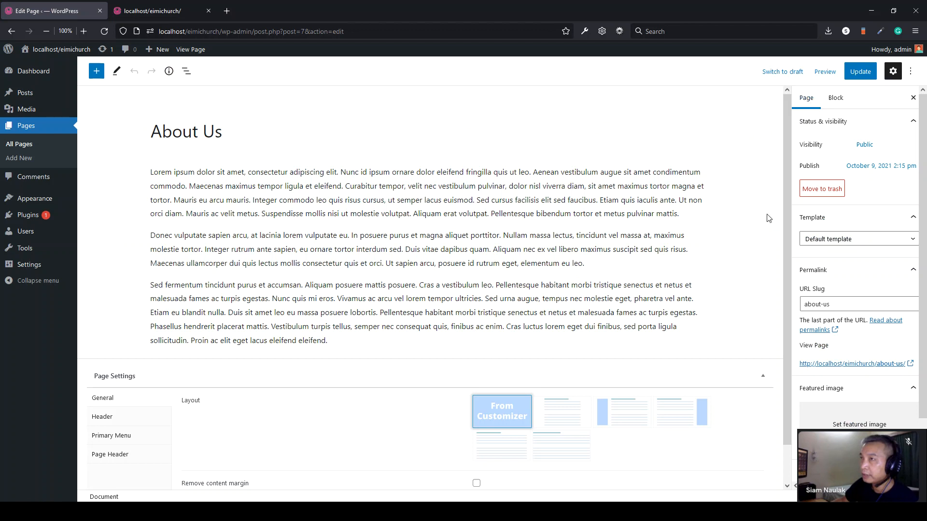
pyautogui.scroll(-1, 208, 314)
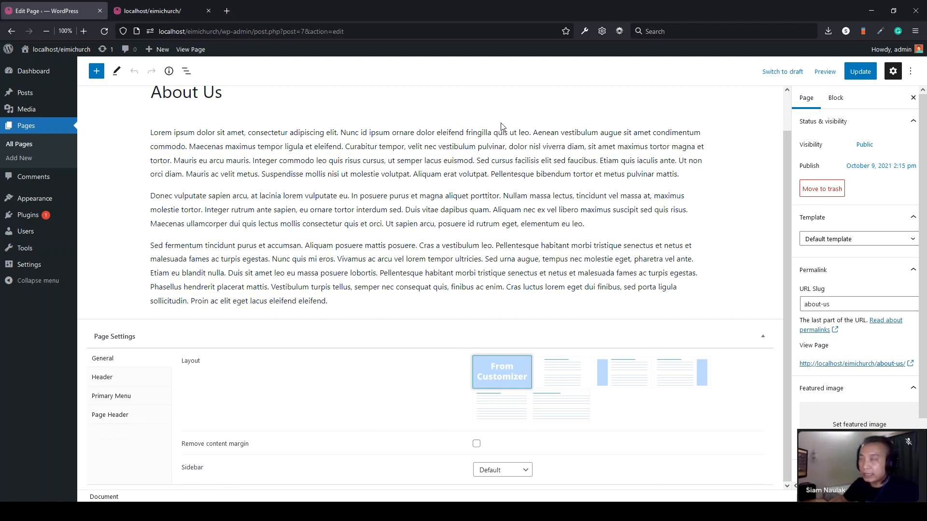
pyautogui.scroll(2, 210, 118)
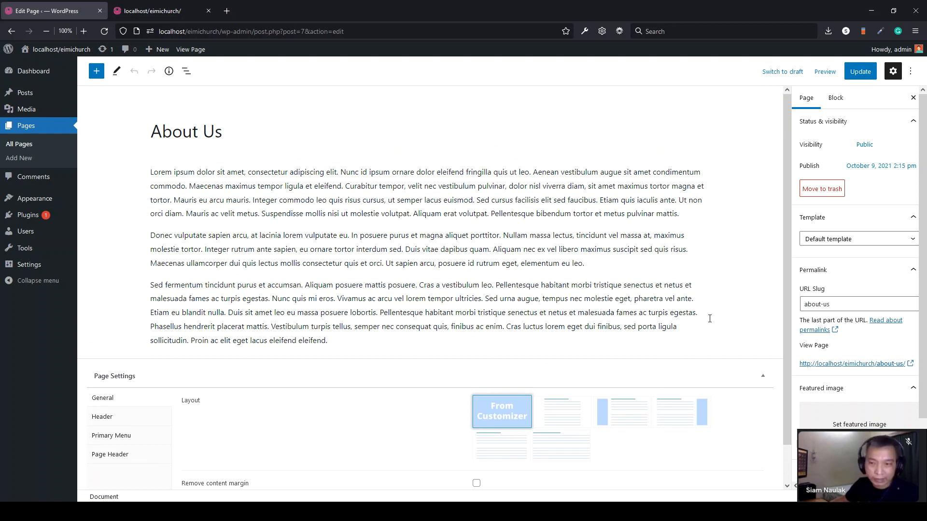
pyautogui.hotkey('ctrl', 'Tab')
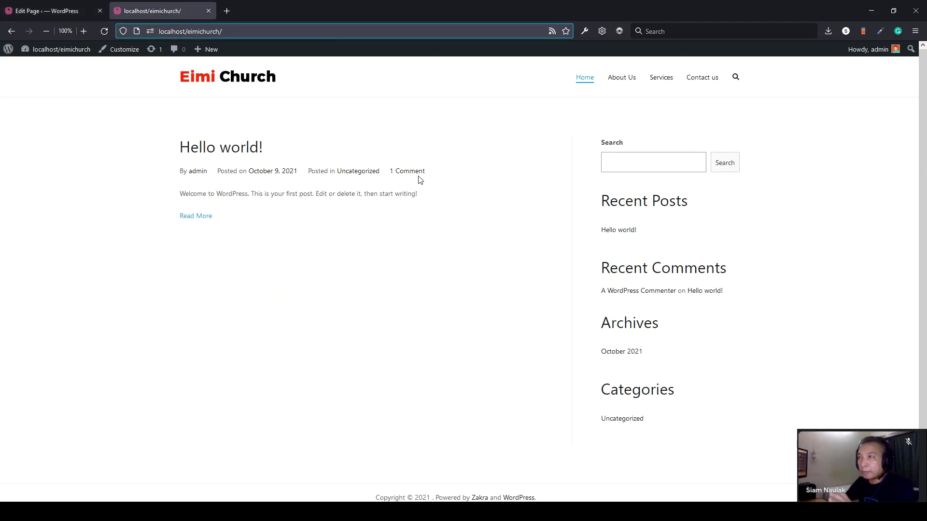
pyautogui.click(47, 10)
pyautogui.scroll(-1, 483, 434)
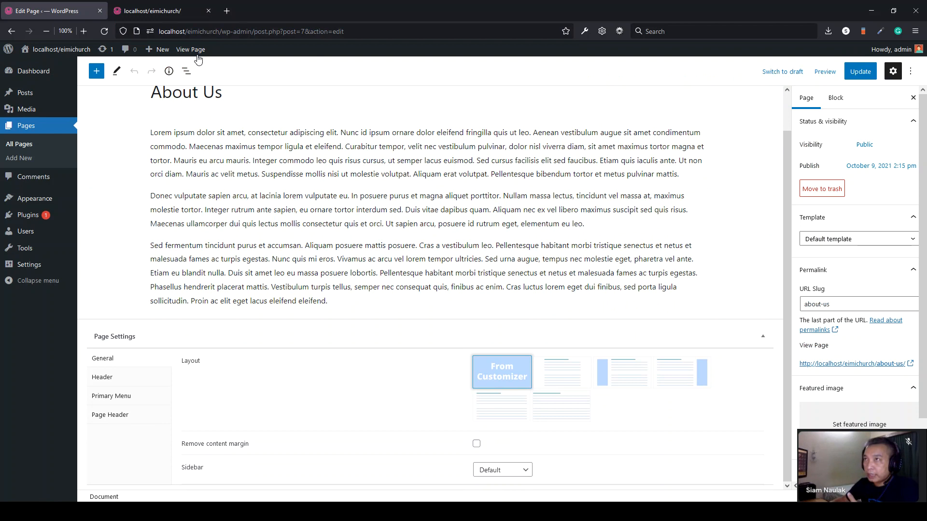
pyautogui.click(166, 12)
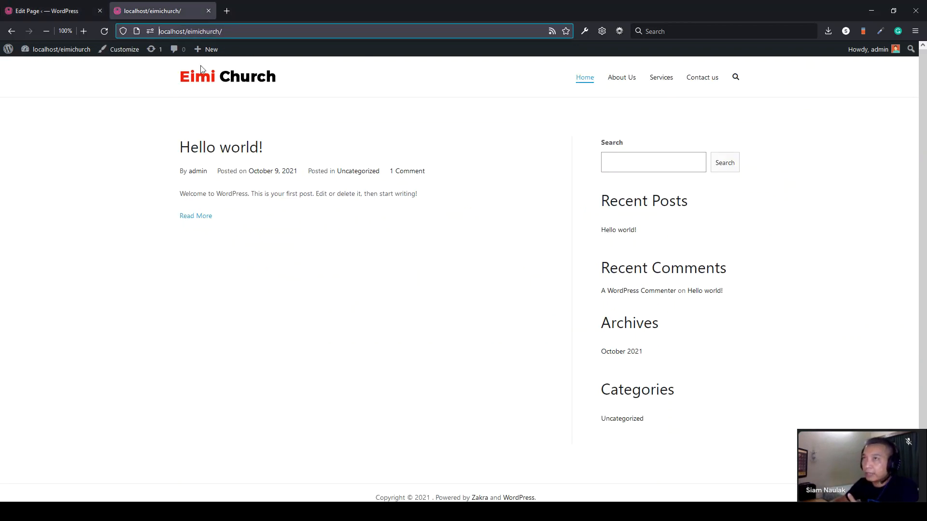
pyautogui.click(60, 14)
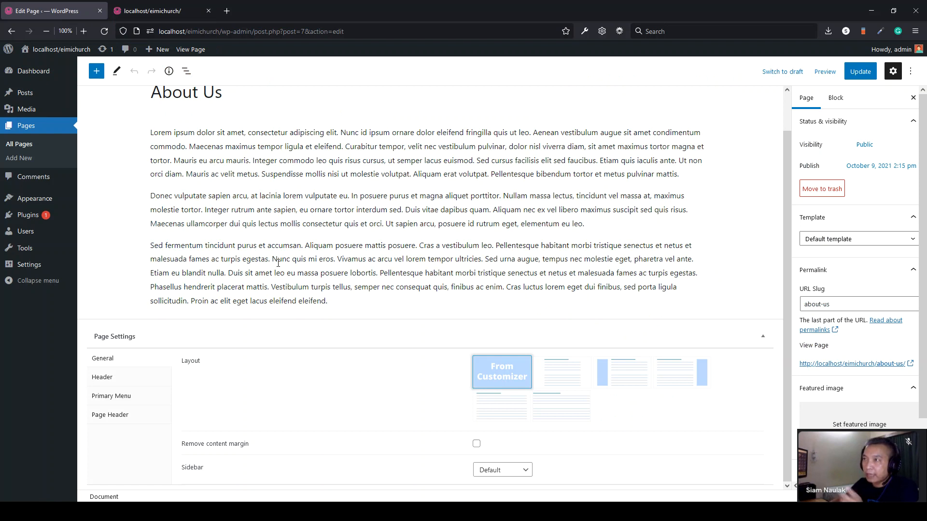
pyautogui.scroll(2, 240, 222)
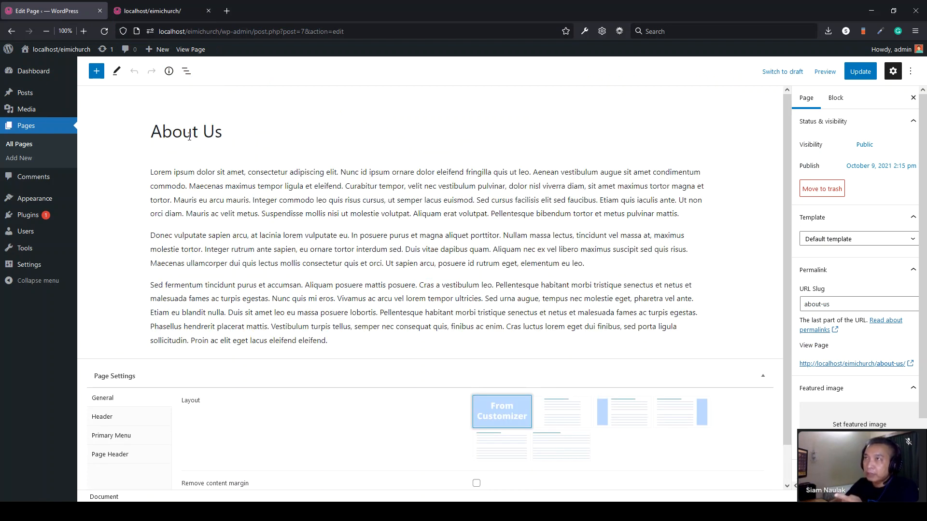
pyautogui.click(156, 13)
pyautogui.click(622, 80)
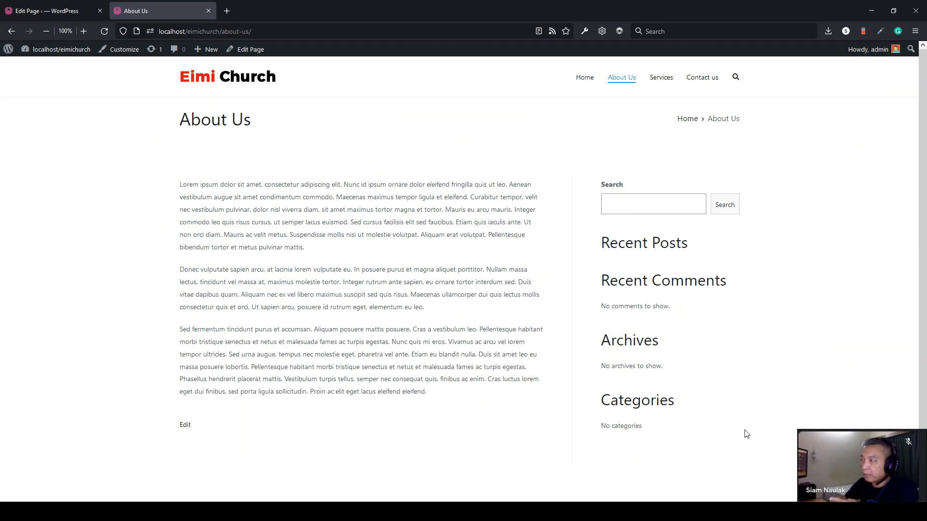
# - Give About Us a full-width, no-sidebar layout, update it, and check it on the live page
pyautogui.click(65, 13)
pyautogui.scroll(-1, 435, 364)
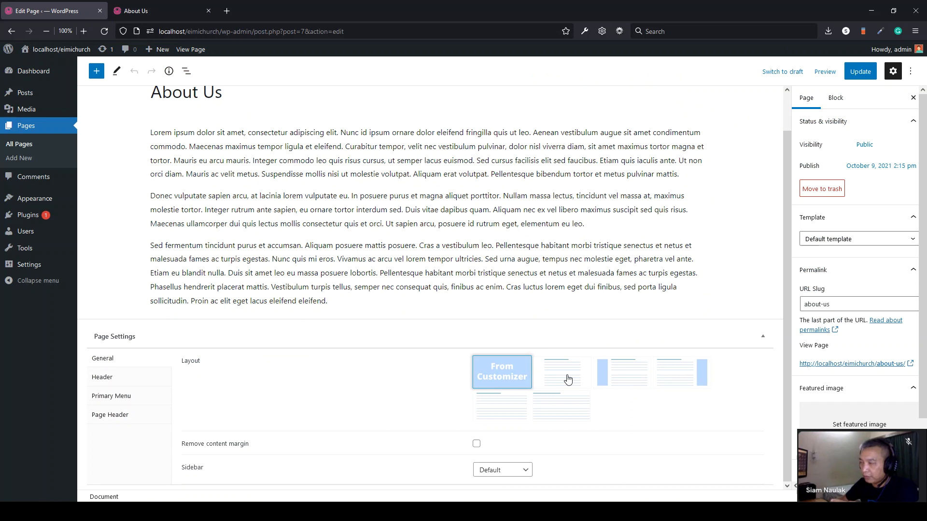
pyautogui.click(518, 414)
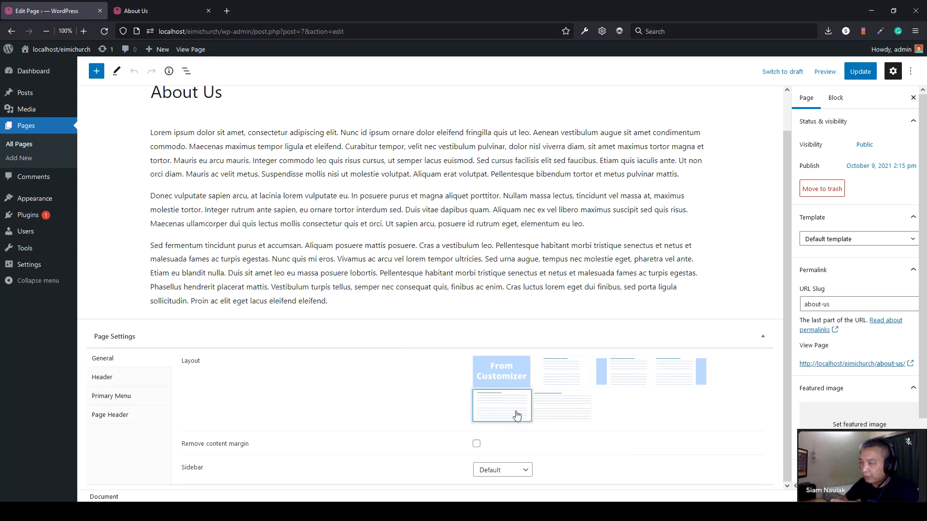
pyautogui.click(854, 76)
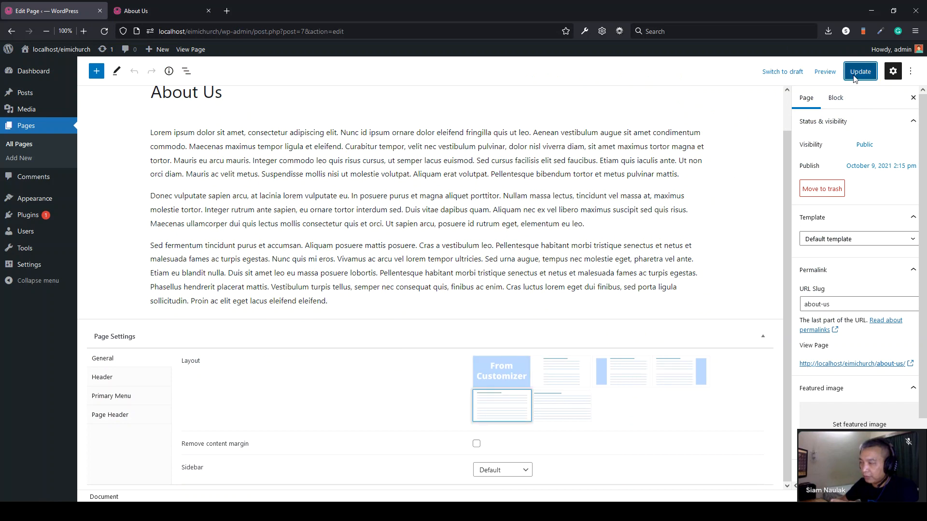
pyautogui.click(145, 11)
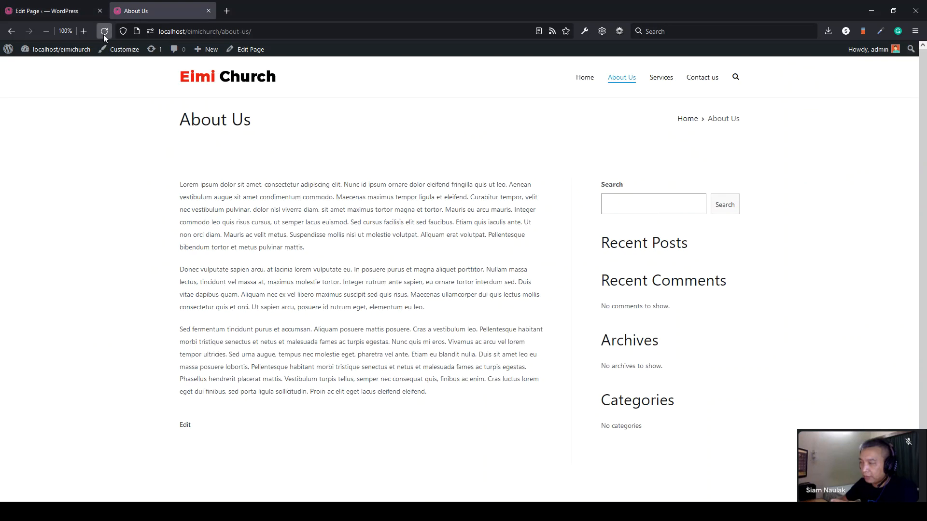
pyautogui.click(104, 31)
pyautogui.moveTo(589, 330); pyautogui.dragTo(116, 201)
pyautogui.click(116, 202)
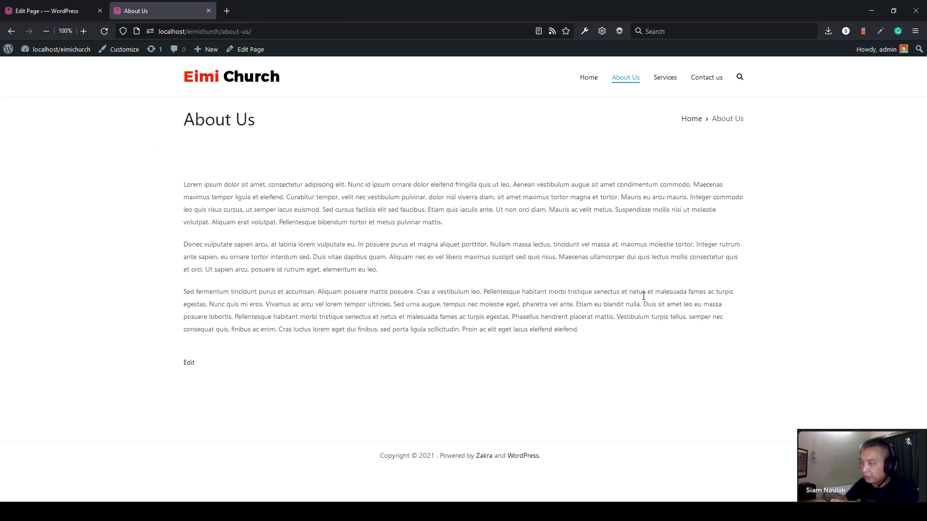
# - Restore the From Customizer layout on About Us, update, and reload to see the sidebar
pyautogui.click(47, 11)
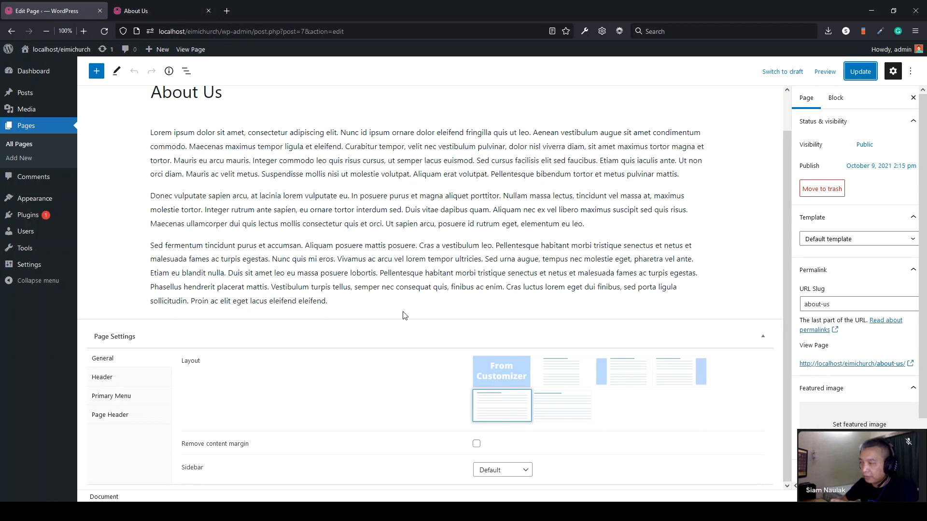
pyautogui.click(502, 382)
pyautogui.click(861, 72)
pyautogui.click(178, 15)
pyautogui.press('F5')
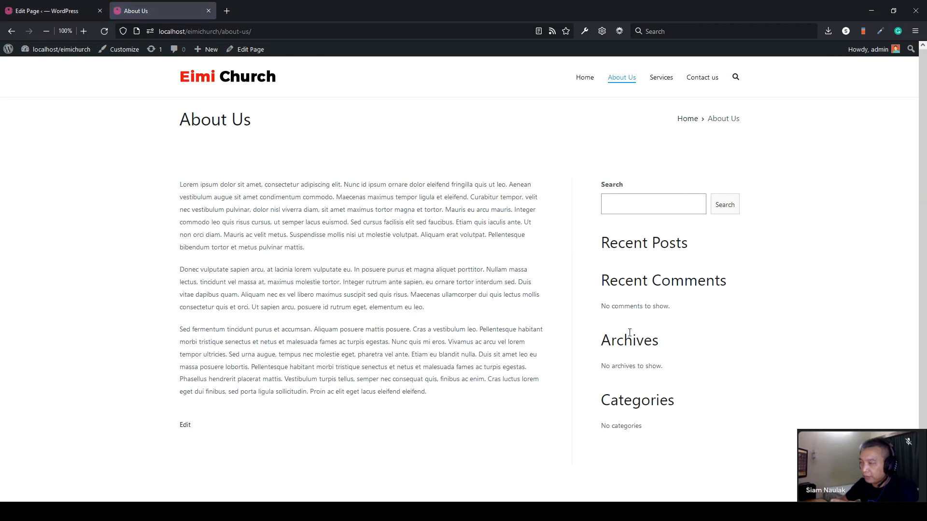
# - Start a new blank blog post from All Posts and place the cursor in its body
pyautogui.click(82, 11)
pyautogui.moveTo(44, 95)
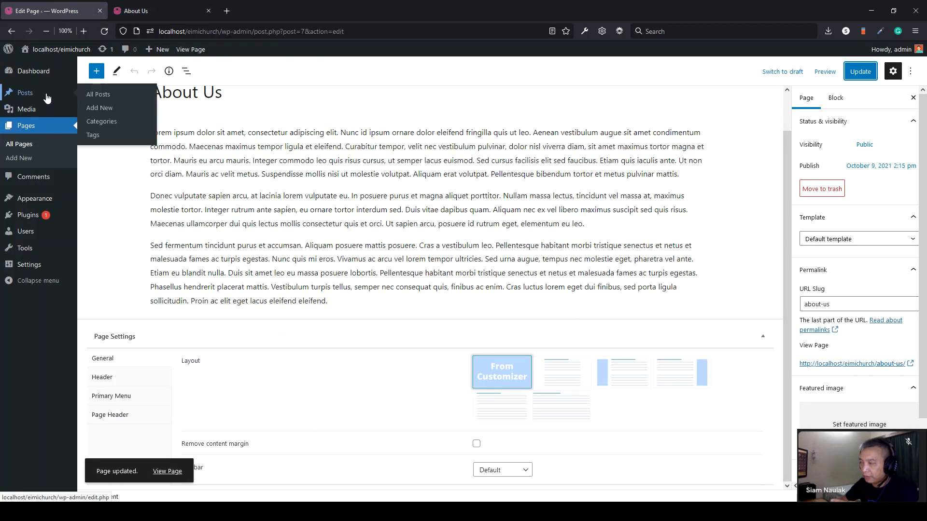
pyautogui.click(98, 95)
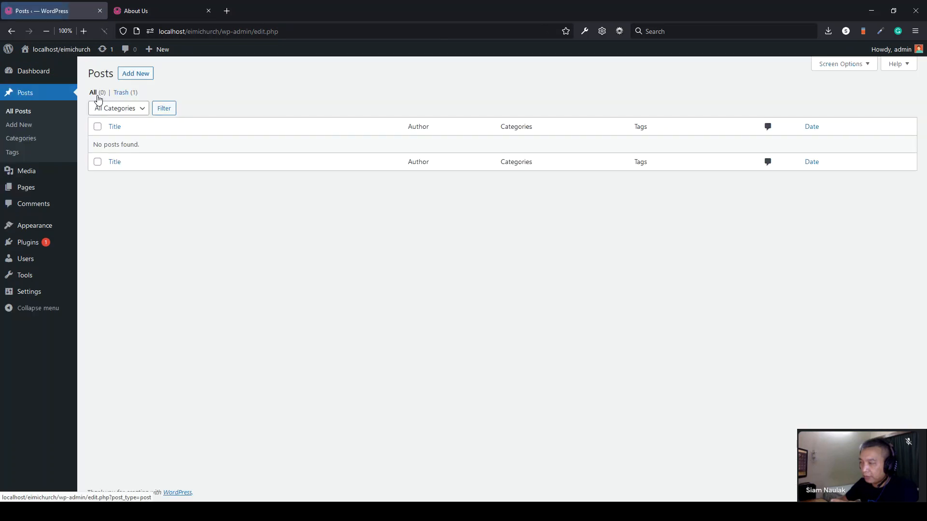
pyautogui.click(28, 127)
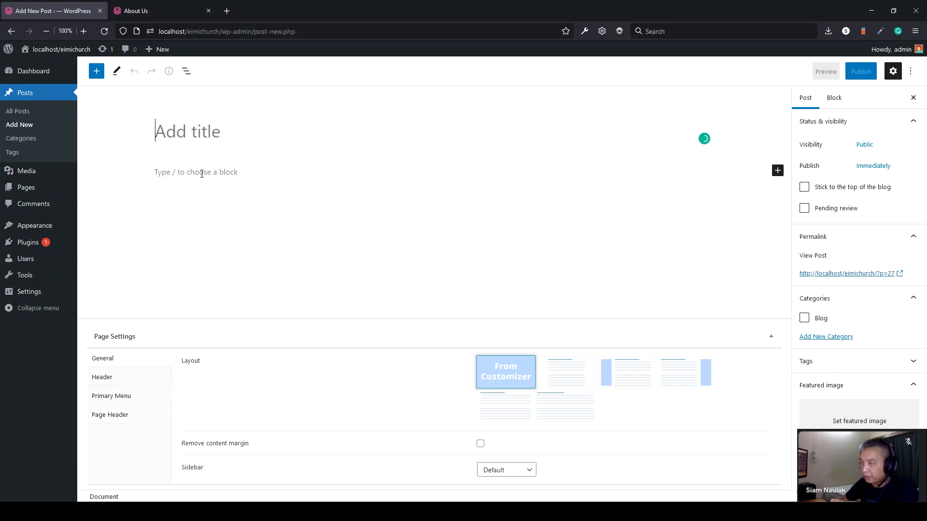
pyautogui.click(202, 173)
# - Paste the three paragraphs and publish the post titled 'Lorem ipsum dolor sit amet'
pyautogui.hotkey('ctrl', 'v')
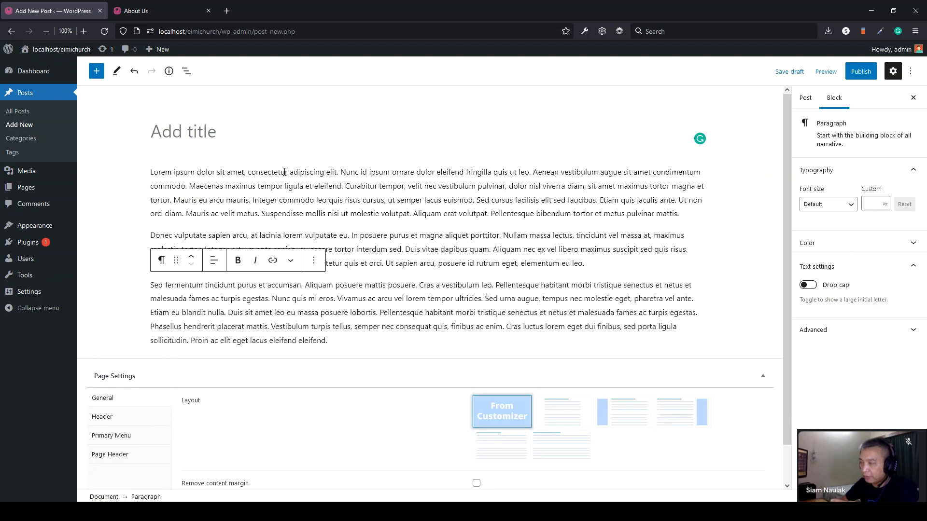
pyautogui.moveTo(244, 172); pyautogui.dragTo(148, 175)
pyautogui.hotkey('ctrl', 'c')
pyautogui.click(179, 129)
pyautogui.hotkey('ctrl', 'v')
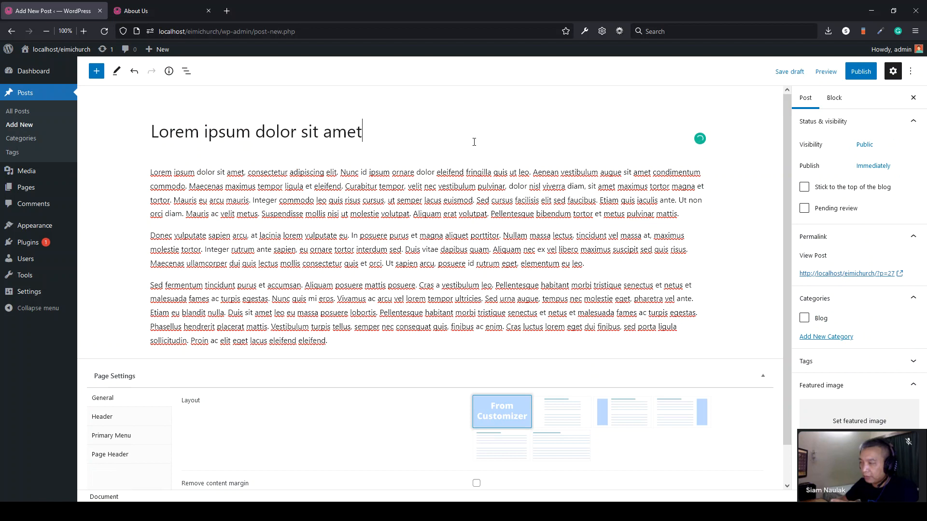
pyautogui.click(861, 72)
pyautogui.click(830, 74)
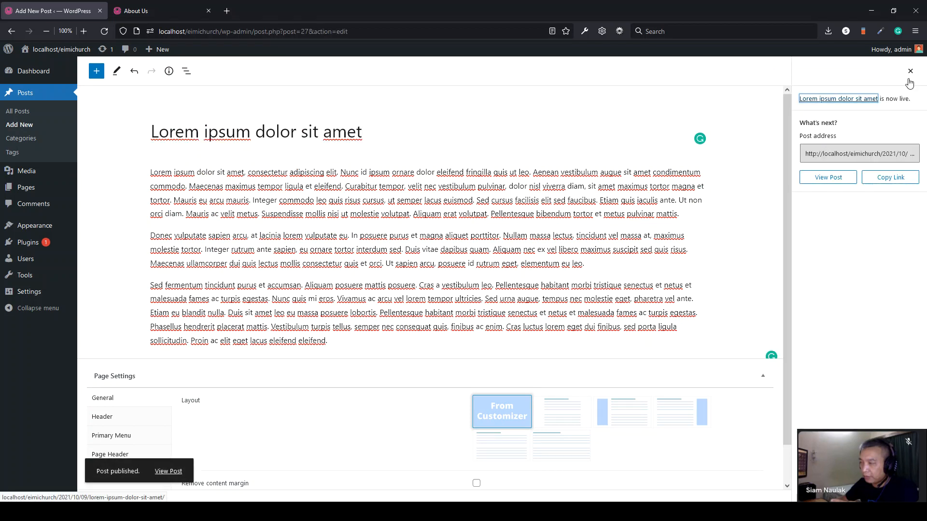
pyautogui.click(909, 72)
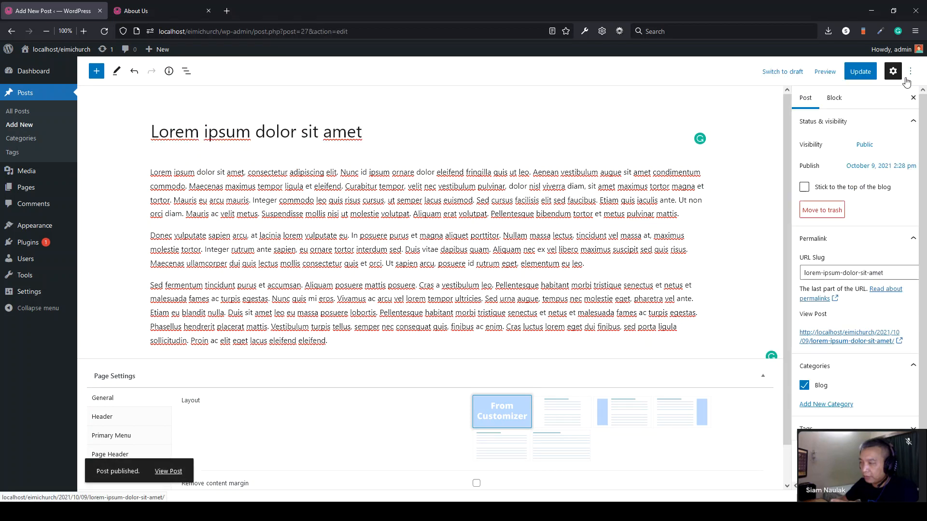
# - Review the published post's settings and title, then start another new post
pyautogui.click(837, 103)
pyautogui.click(805, 102)
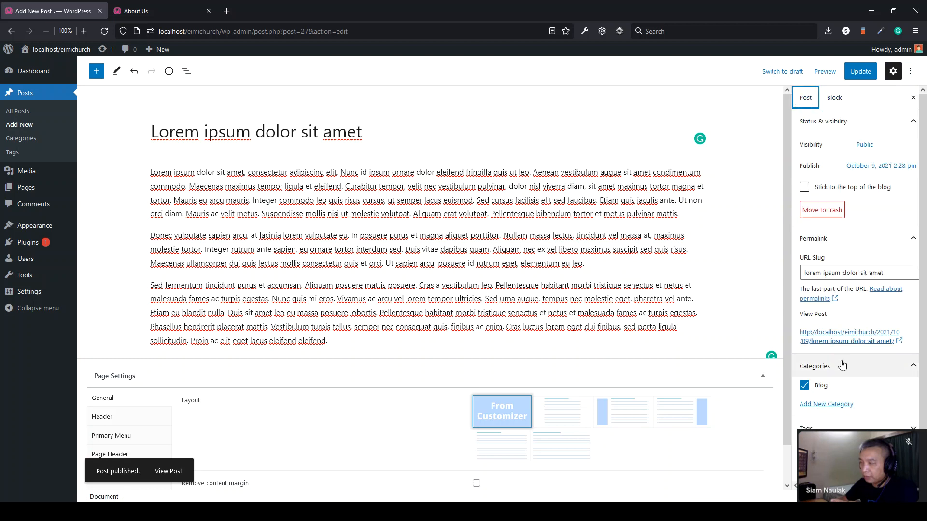
pyautogui.scroll(-2, 842, 365)
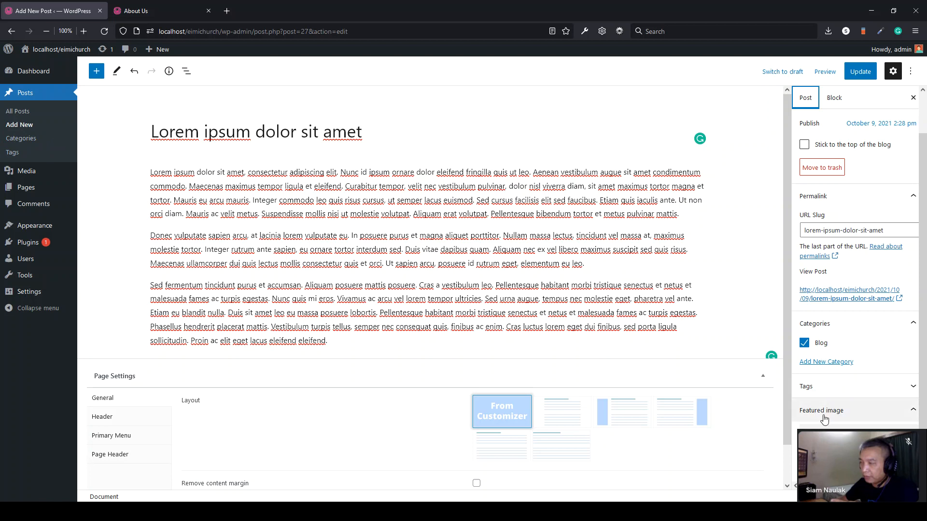
pyautogui.moveTo(159, 134); pyautogui.dragTo(351, 137)
pyautogui.click(351, 136)
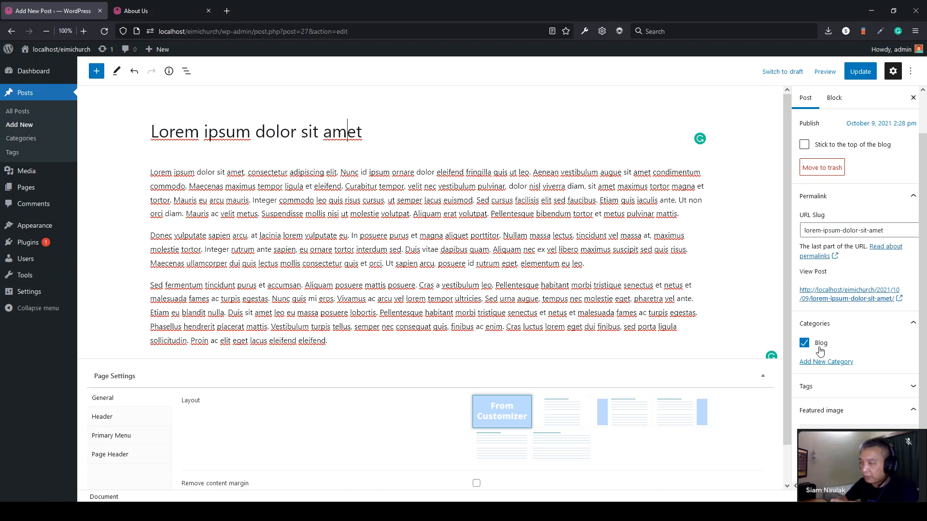
pyautogui.click(25, 125)
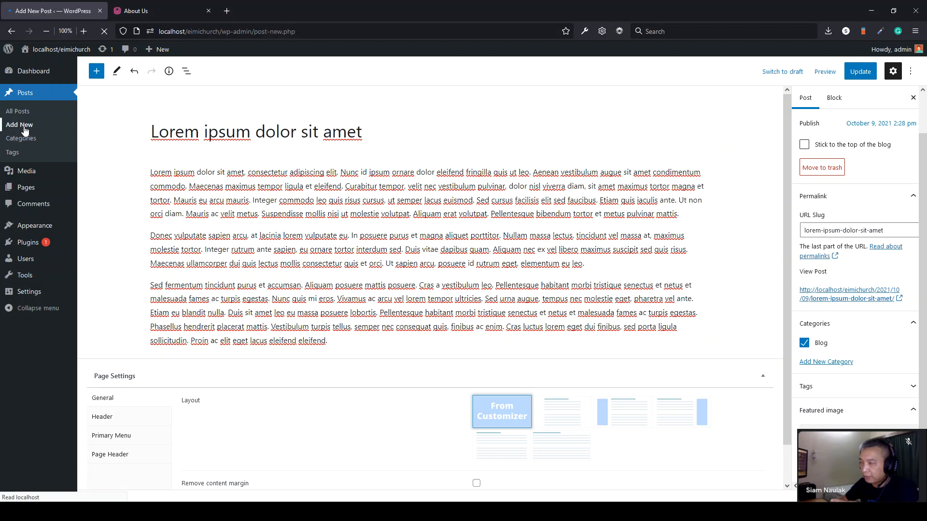
# - Undo a wrong paste and paste the three Lorem ipsum paragraphs from Notepad into the body
pyautogui.click(184, 173)
pyautogui.hotkey('ctrl', 'v')
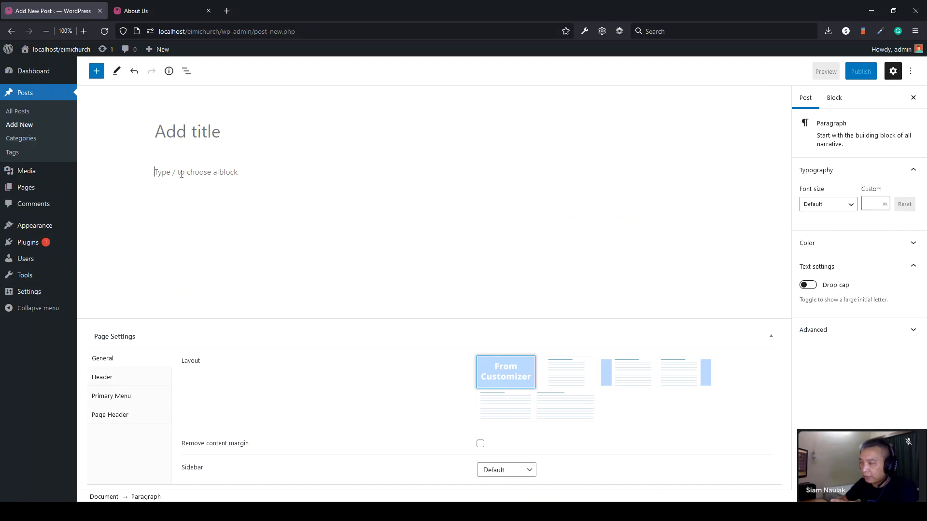
pyautogui.hotkey('ctrl', 'z')
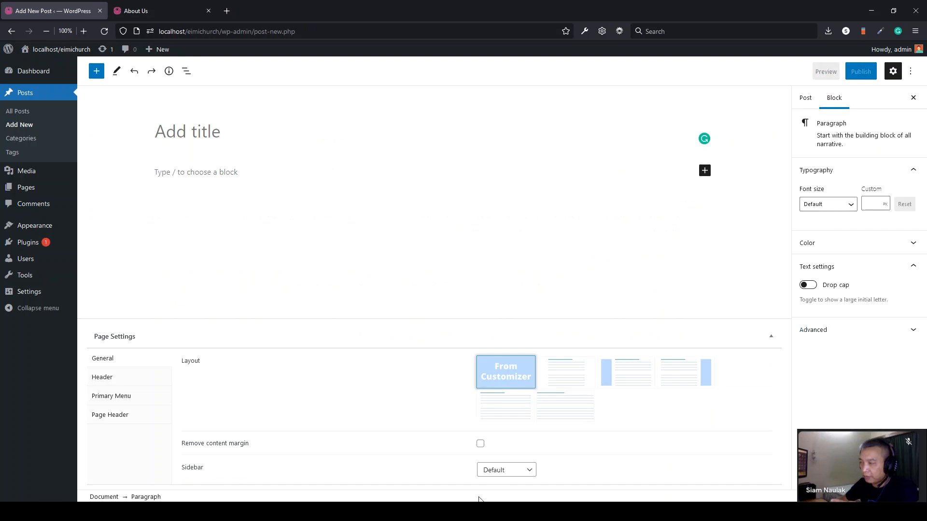
pyautogui.moveTo(392, 511)
pyautogui.click(415, 481)
pyautogui.hotkey('alt', 'Tab')
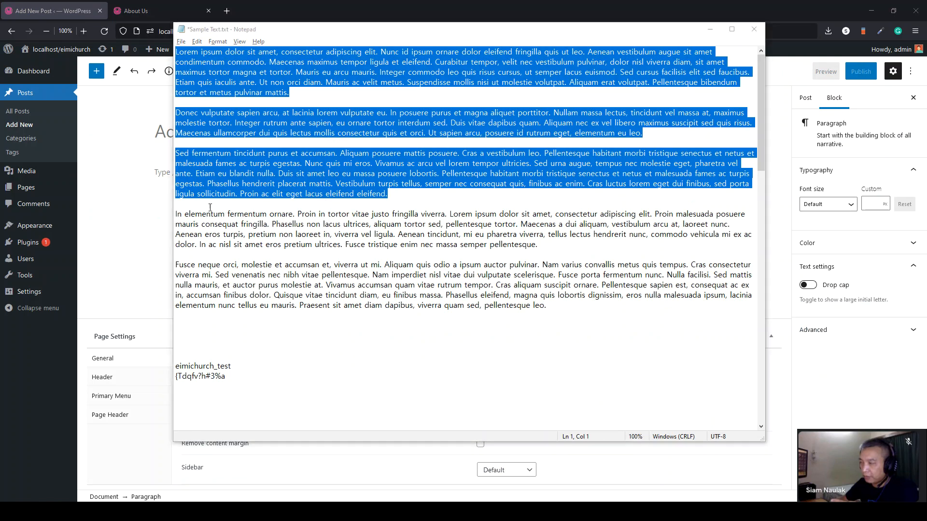
pyautogui.hotkey('ctrl', 'v')
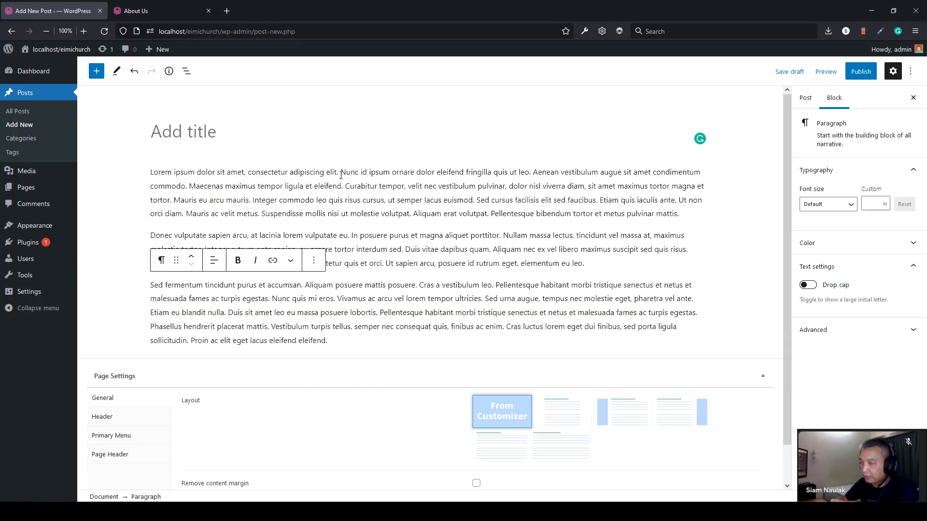
# - Title the post 'Nunc id ipsum ornare dolor eleifend', publish it, and open All Posts
pyautogui.moveTo(341, 173); pyautogui.dragTo(463, 173)
pyautogui.hotkey('ctrl', 'c')
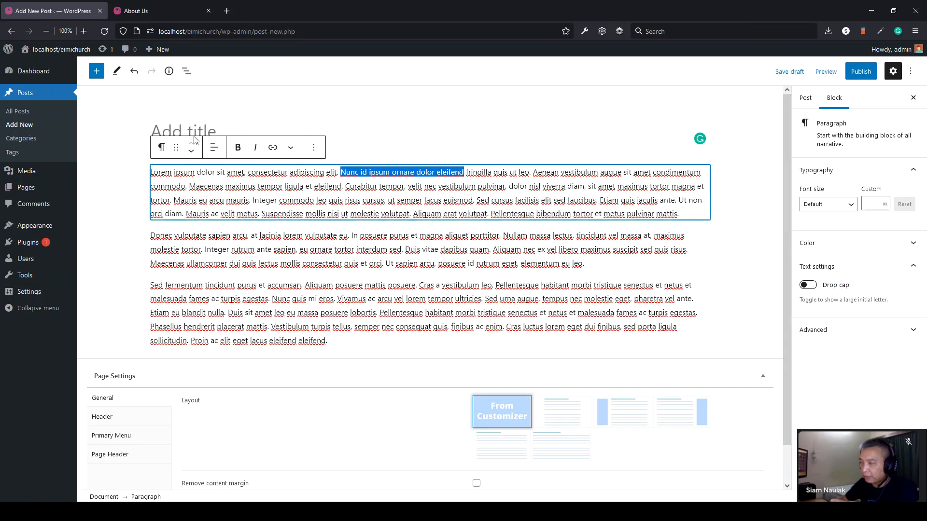
pyautogui.click(185, 129)
pyautogui.hotkey('ctrl', 'v')
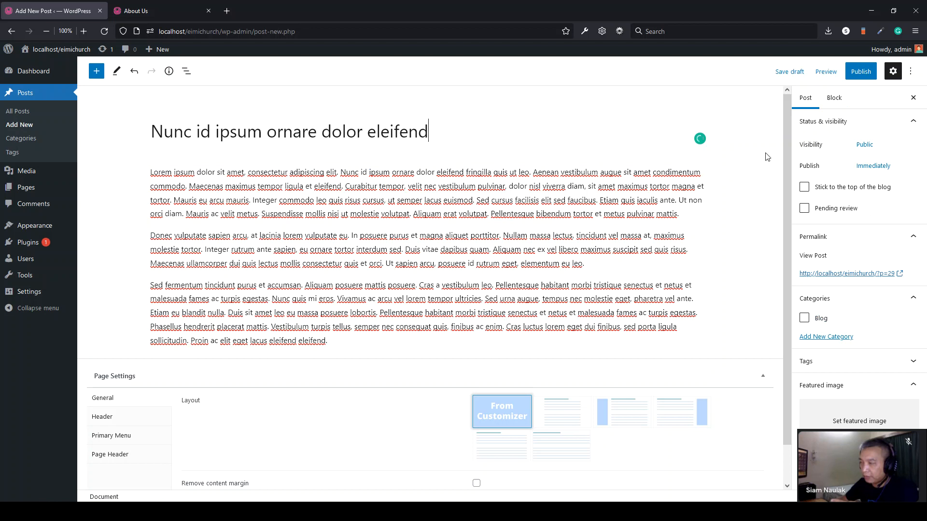
pyautogui.click(853, 78)
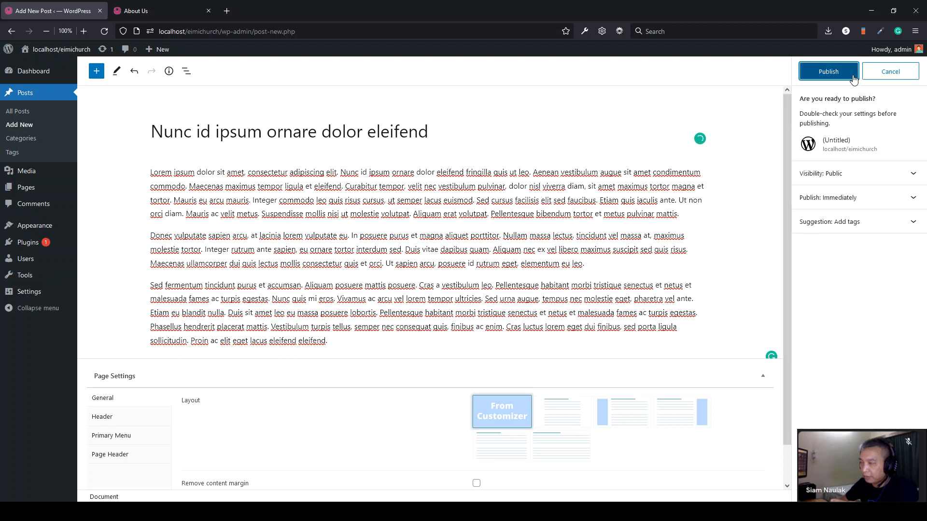
pyautogui.click(854, 77)
pyautogui.click(31, 114)
pyautogui.moveTo(159, 149)
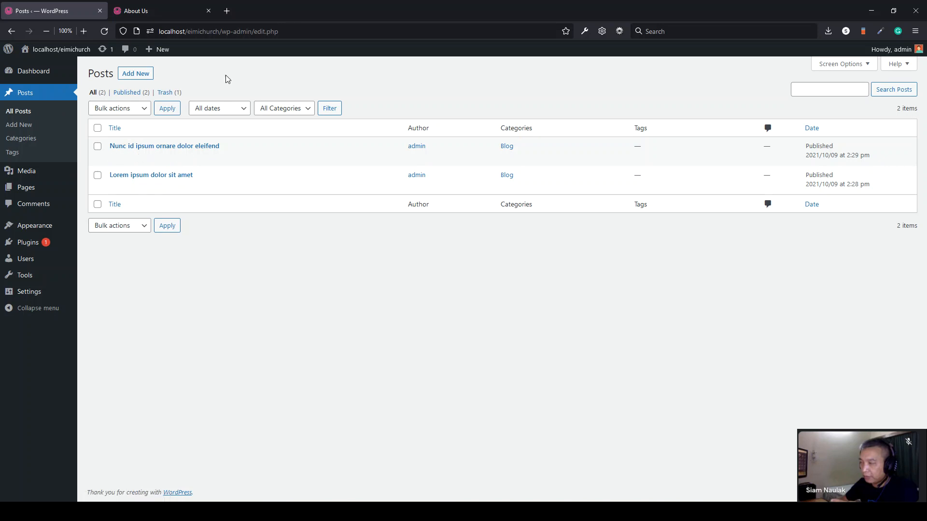
# - Open the Menus editor and browse the Categories and Posts panels for items to add
pyautogui.click(159, 11)
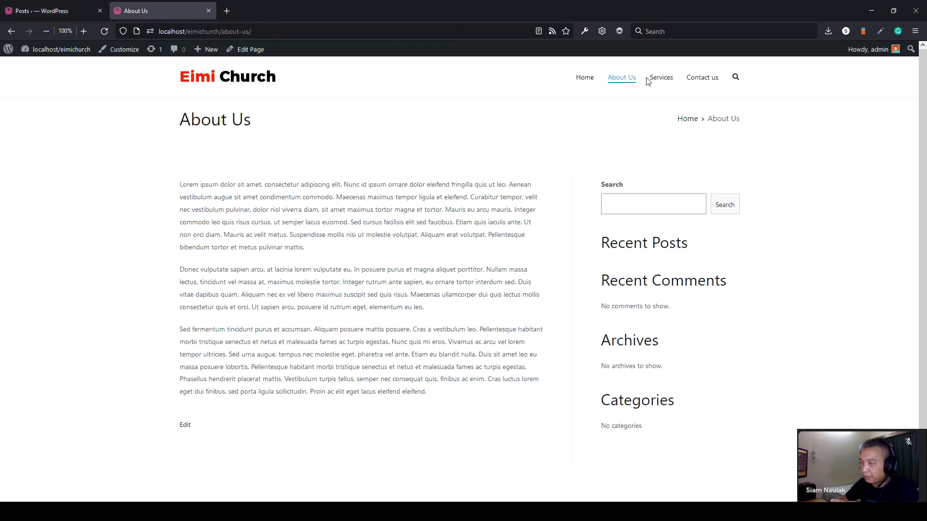
pyautogui.click(45, 13)
pyautogui.moveTo(35, 234)
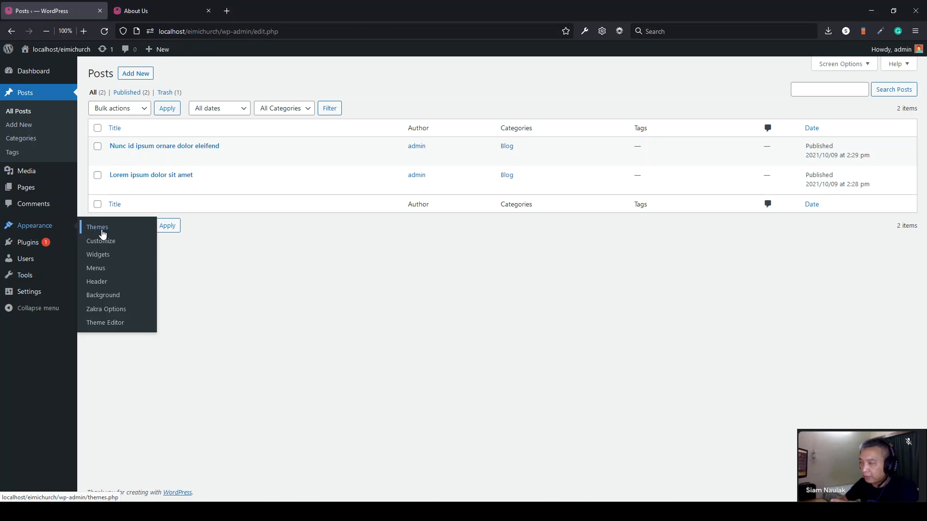
pyautogui.click(92, 268)
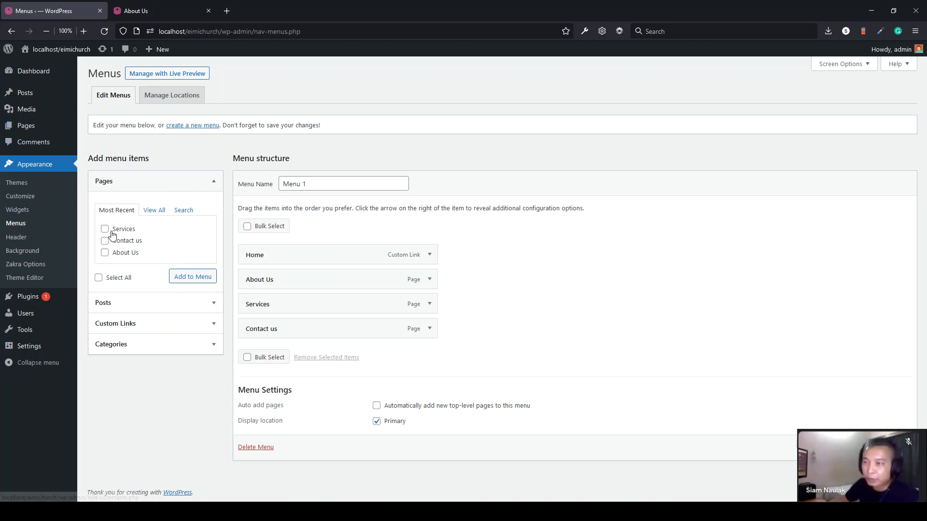
pyautogui.click(127, 355)
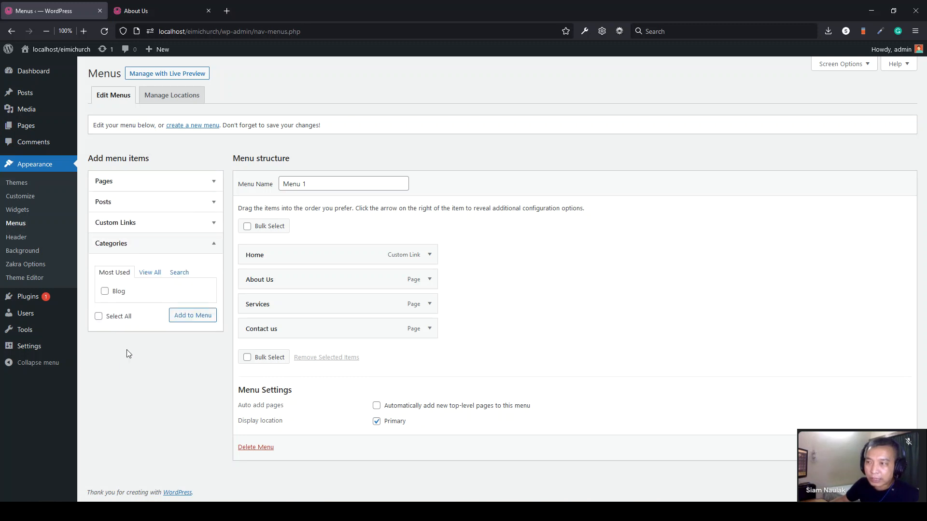
pyautogui.click(151, 274)
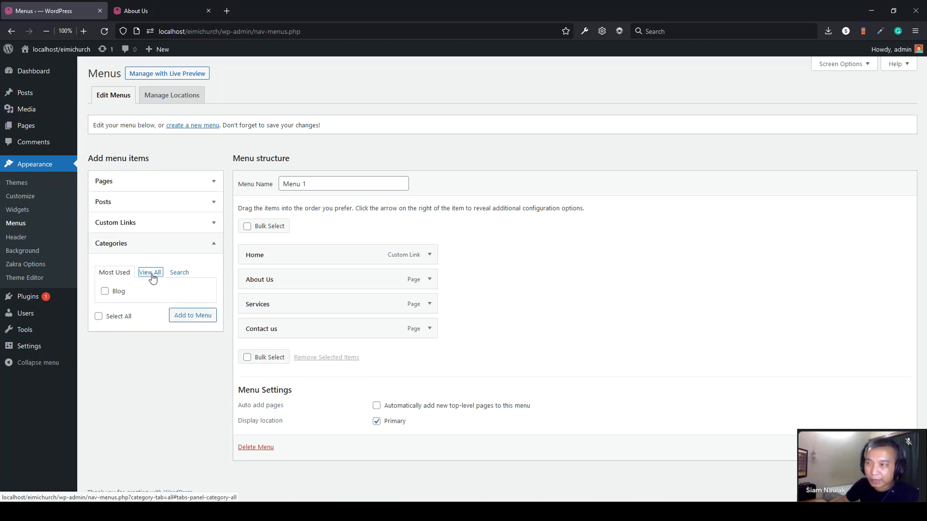
pyautogui.click(115, 273)
pyautogui.click(120, 202)
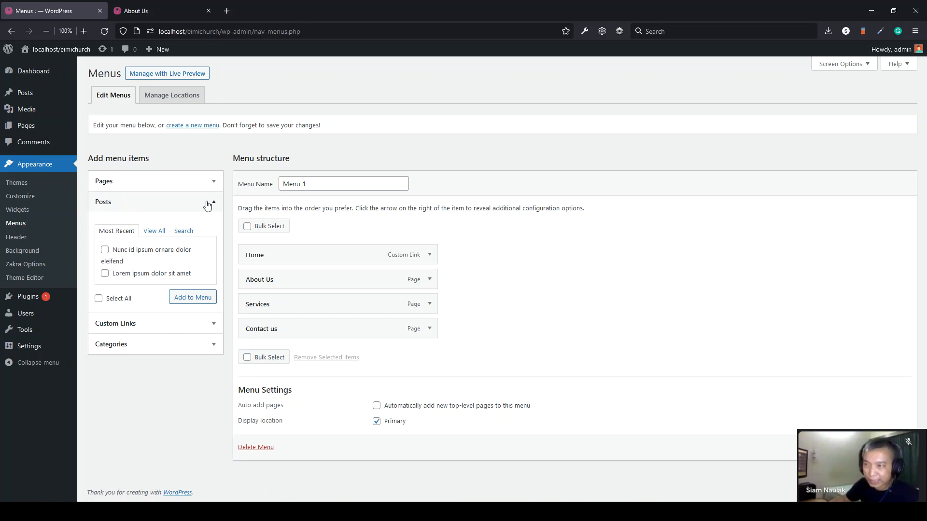
pyautogui.click(150, 353)
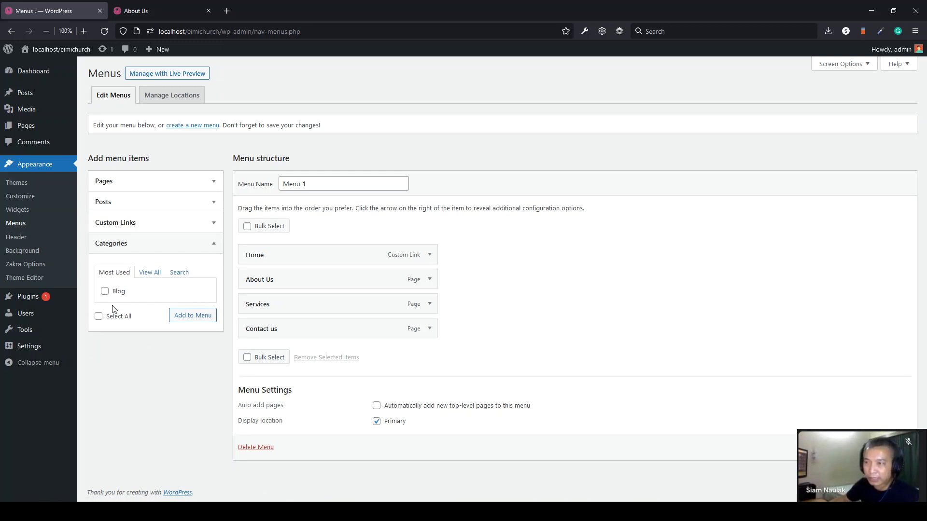
# - Add the Blog category to Menu 1, place it below About Us, and save the menu
pyautogui.click(105, 292)
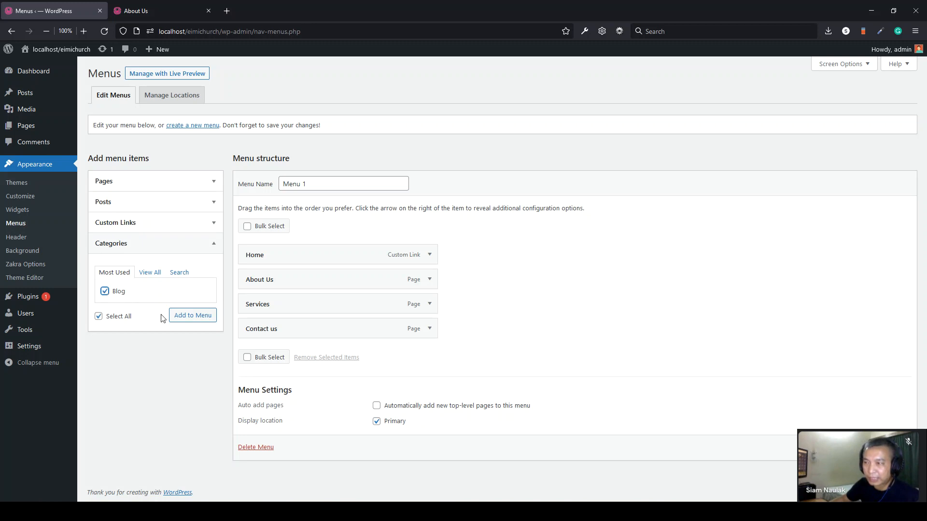
pyautogui.click(187, 316)
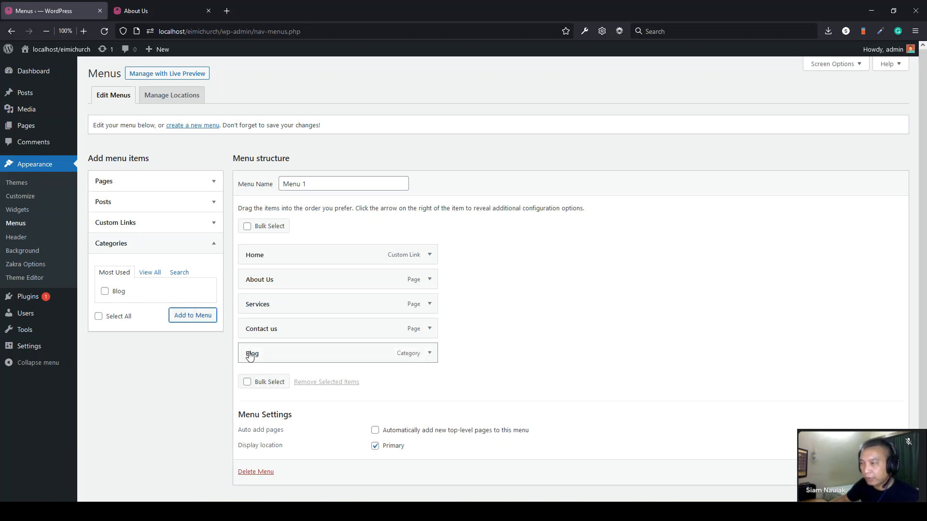
pyautogui.moveTo(251, 360); pyautogui.dragTo(253, 305)
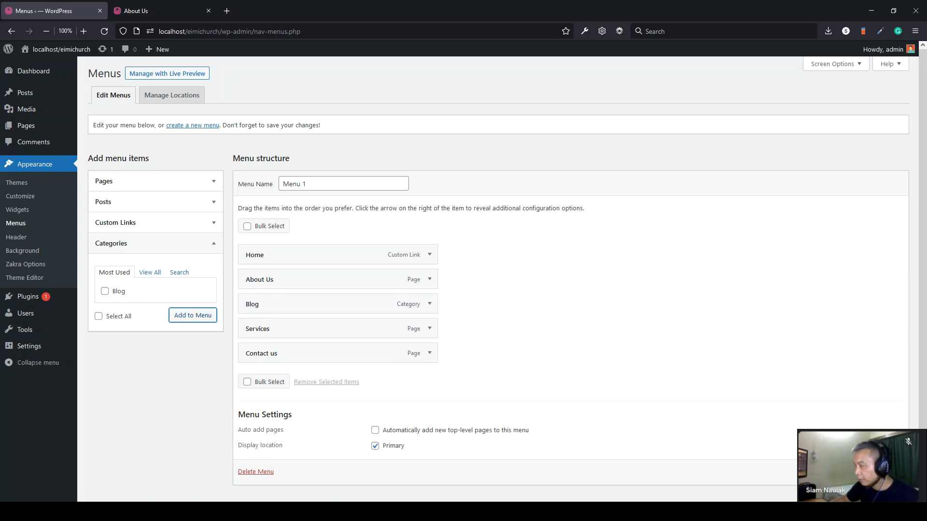
pyautogui.scroll(-1, 498, 279)
pyautogui.click(883, 460)
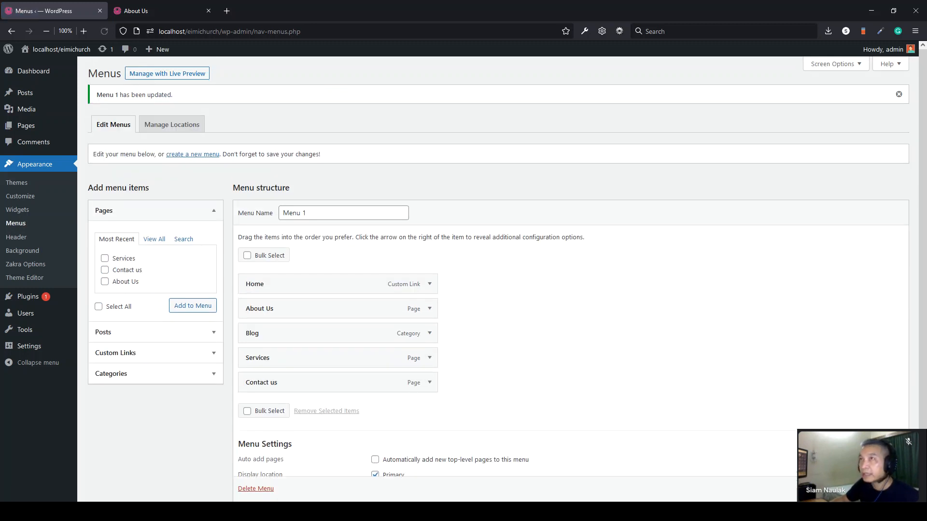
# - Reload the live site and open the Blog menu item, scrolling through both listed posts
pyautogui.click(134, 9)
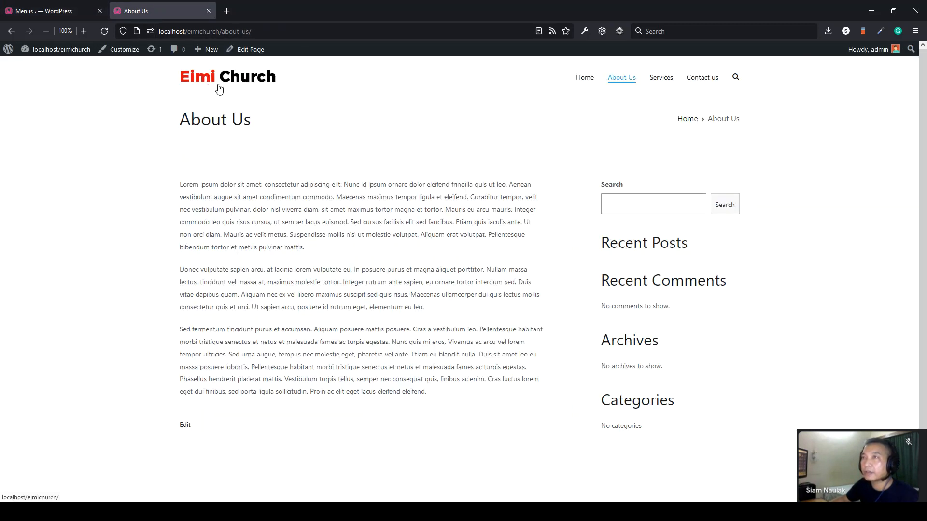
pyautogui.click(103, 31)
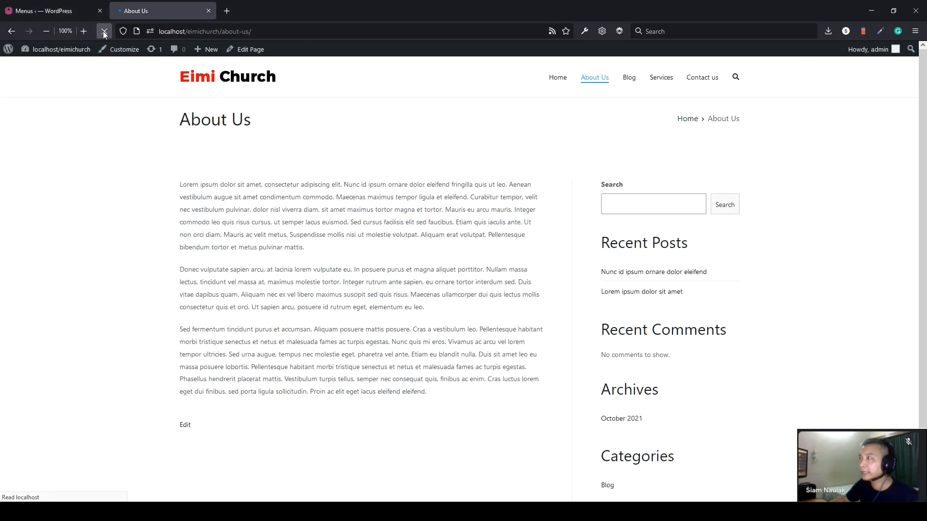
pyautogui.click(630, 79)
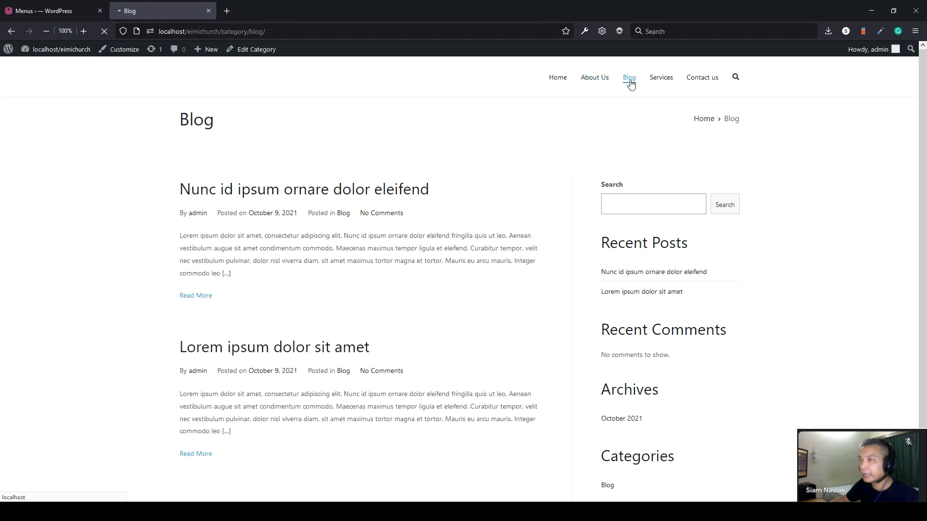
pyautogui.moveTo(430, 193); pyautogui.dragTo(163, 197)
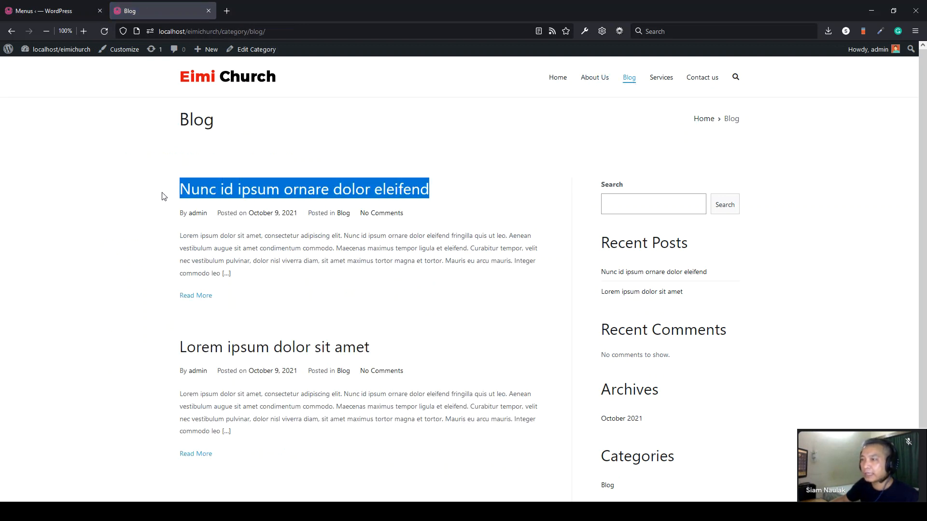
pyautogui.scroll(-2, 184, 296)
pyautogui.moveTo(407, 277); pyautogui.dragTo(141, 276)
pyautogui.click(140, 276)
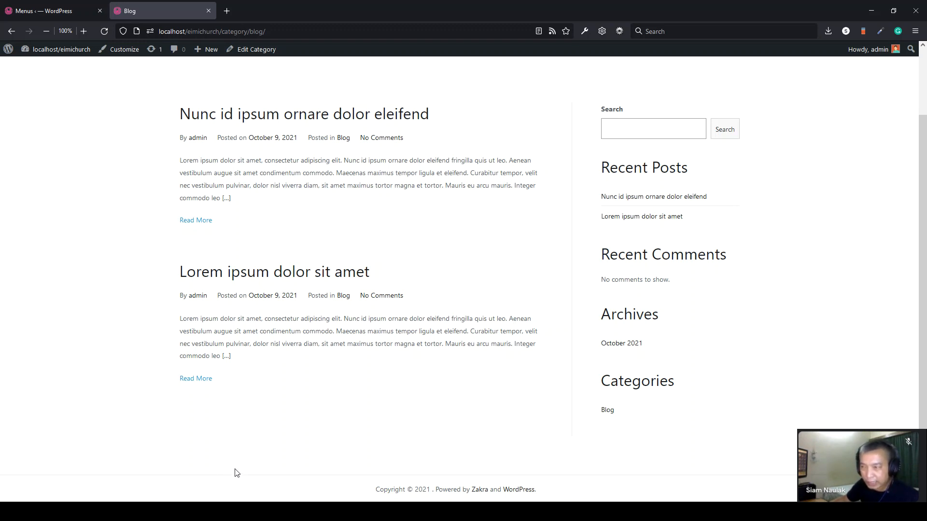
pyautogui.scroll(2, 305, 360)
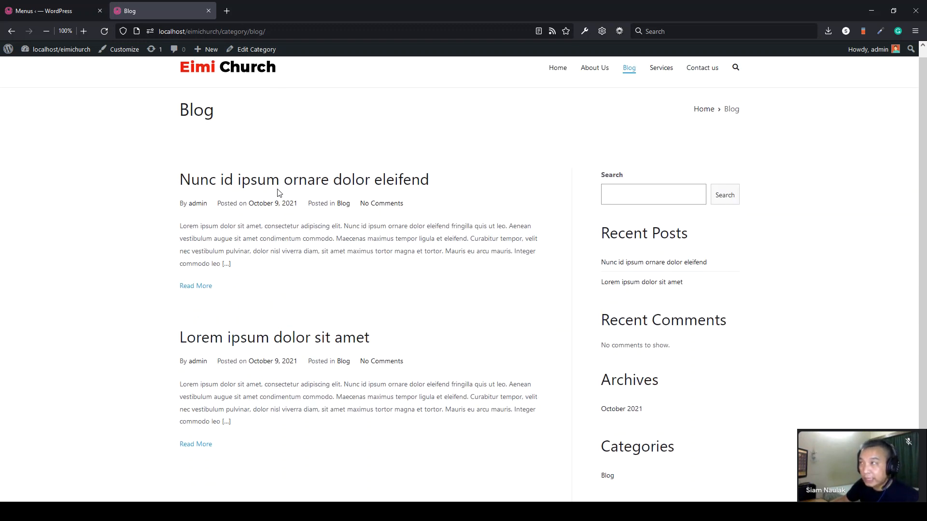
pyautogui.scroll(-2, 531, 396)
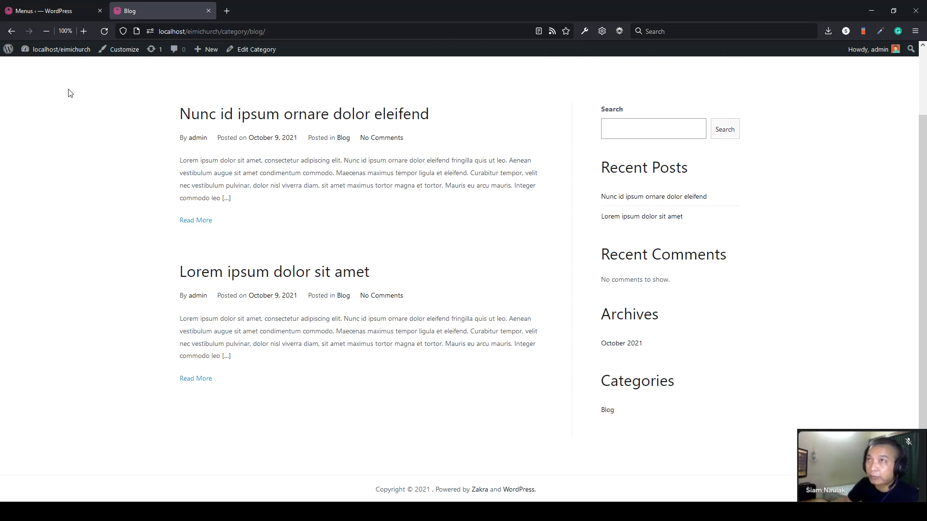
# - Set 'Blog pages show at most' to 6 in Reading Settings, save, and open All Posts
pyautogui.click(51, 13)
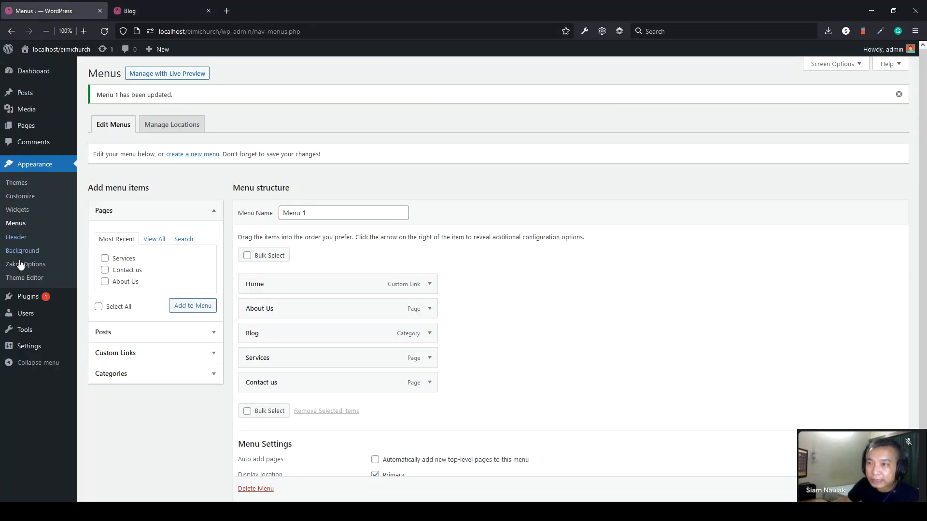
pyautogui.moveTo(37, 347)
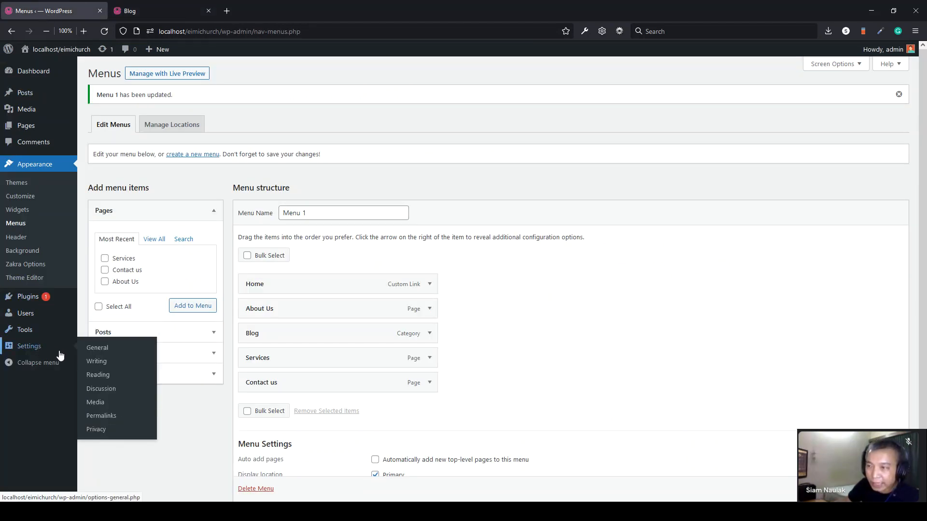
pyautogui.click(105, 381)
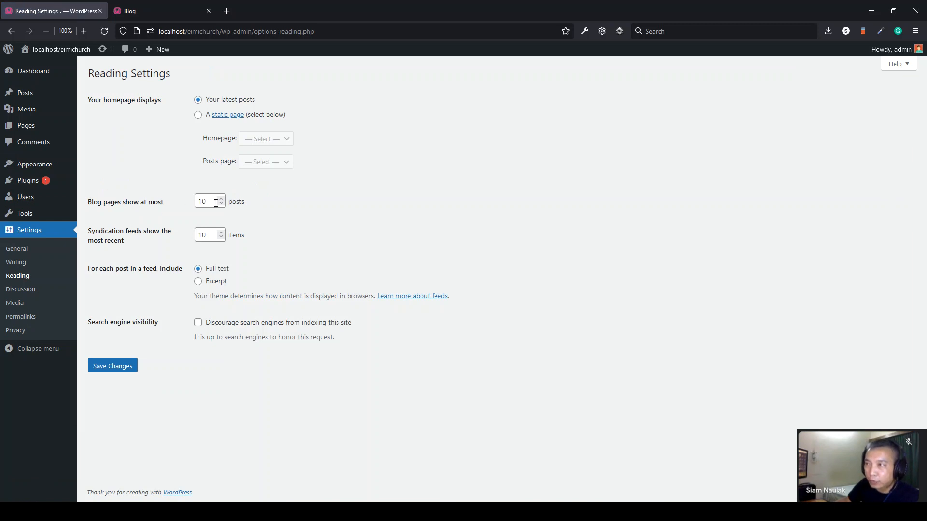
pyautogui.doubleClick(222, 203)
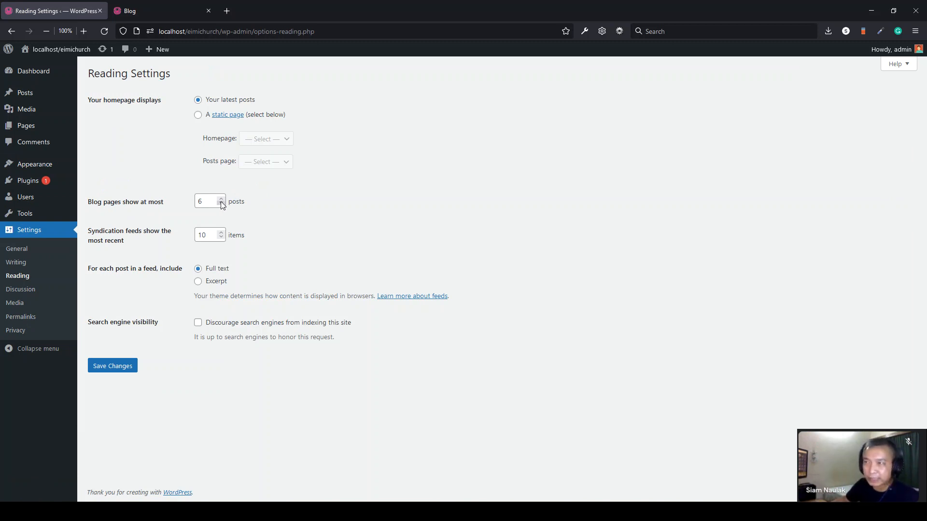
pyautogui.click(109, 370)
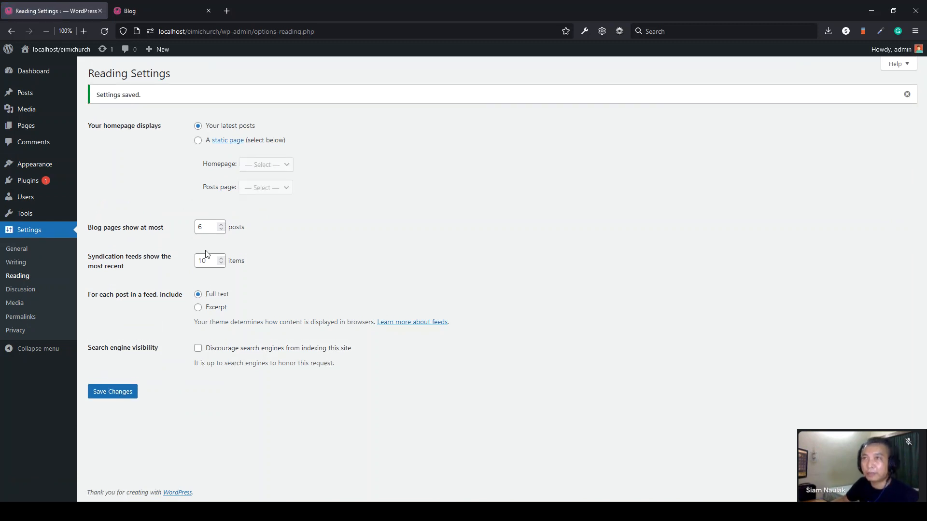
pyautogui.click(37, 96)
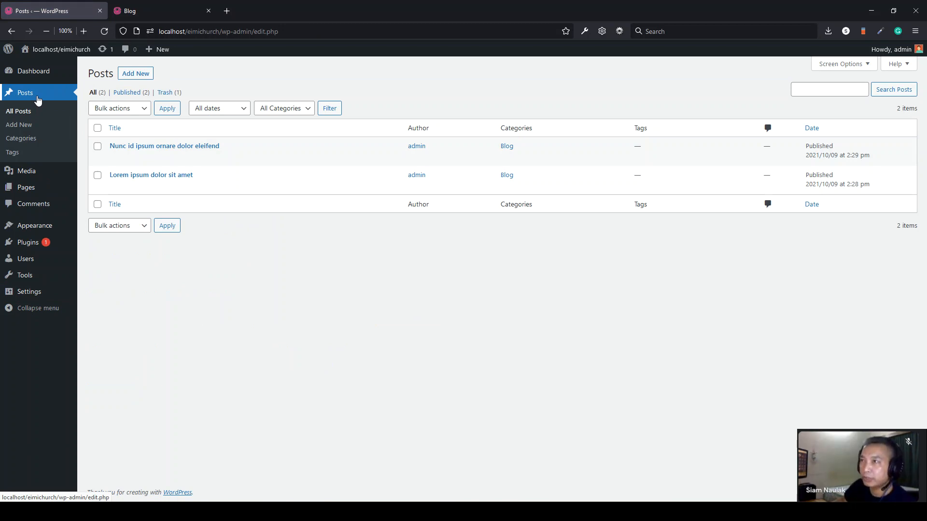
# - Open the post 'Nunc id ipsum ornare dolor eleifend' in the editor and glance at the blog page
pyautogui.moveTo(112, 150)
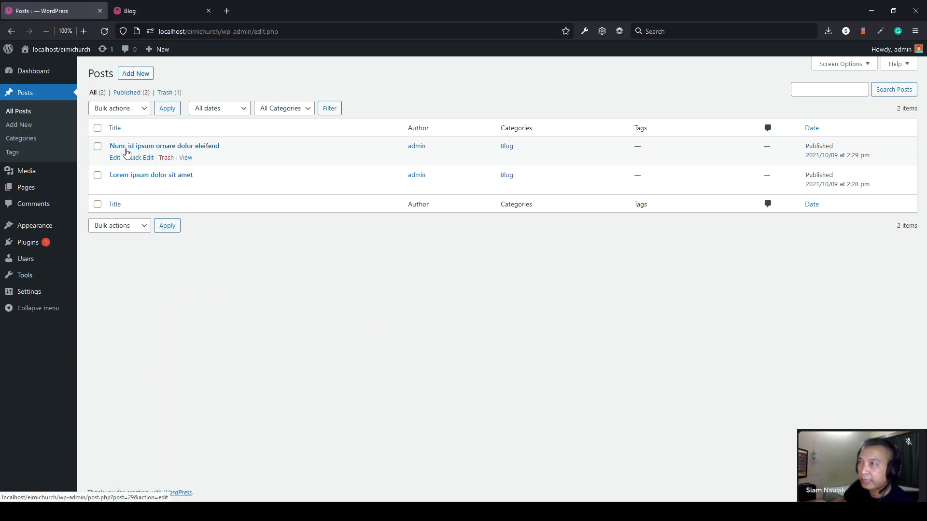
pyautogui.click(125, 150)
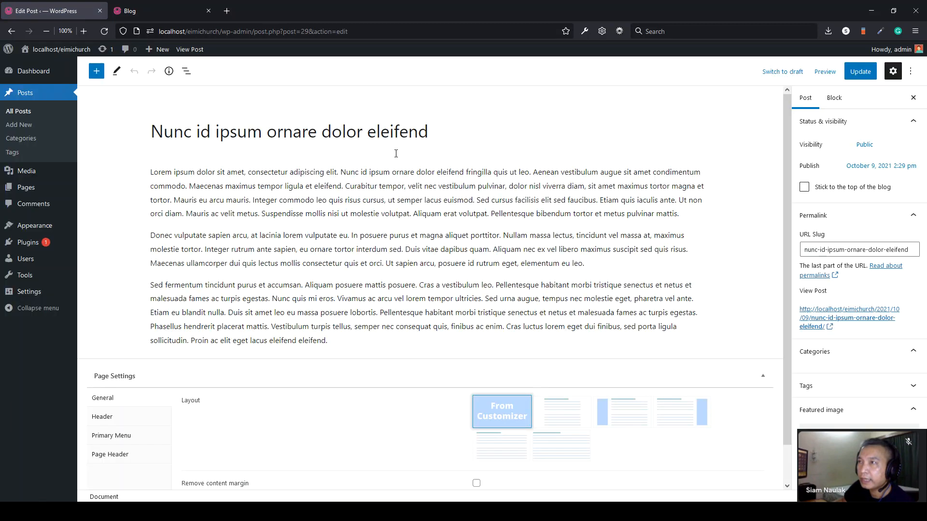
pyautogui.click(145, 11)
pyautogui.scroll(1, 224, 150)
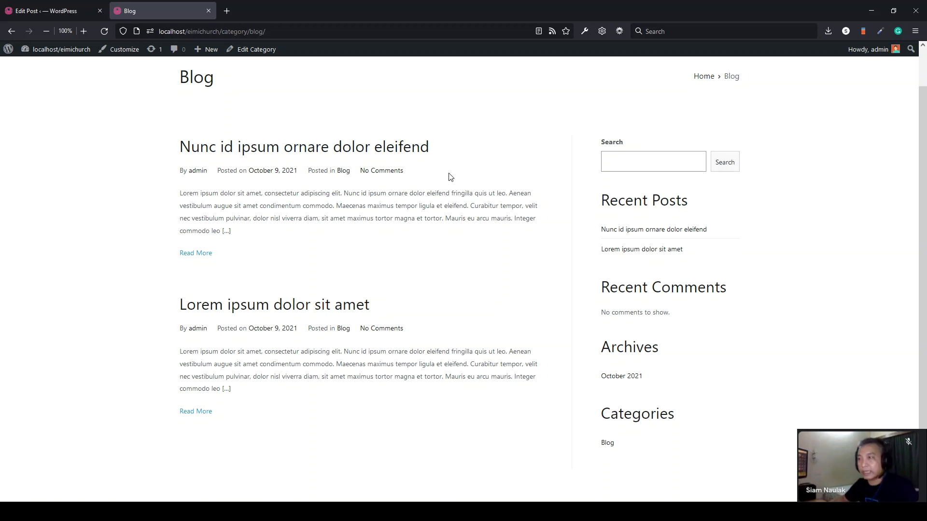
pyautogui.click(30, 10)
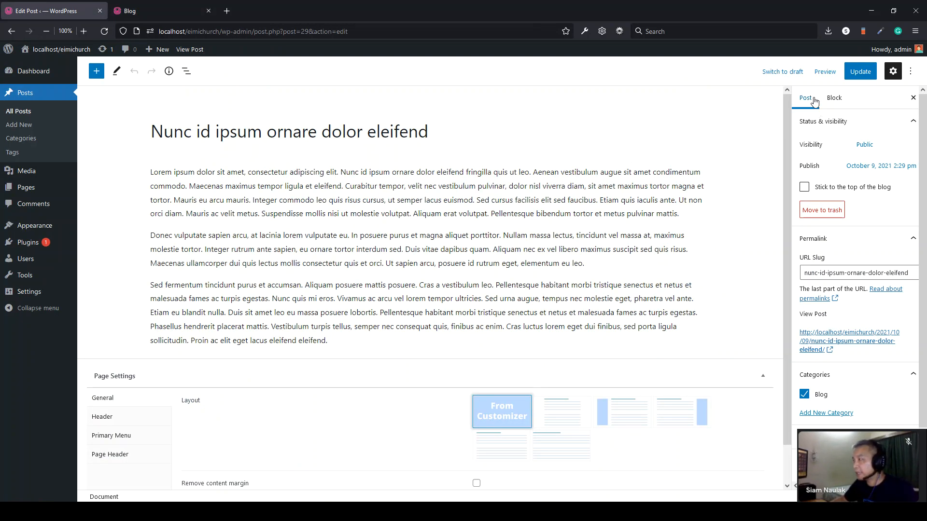
# - Expand the Permalink panel and compare the current slug with the live post's address
pyautogui.click(913, 244)
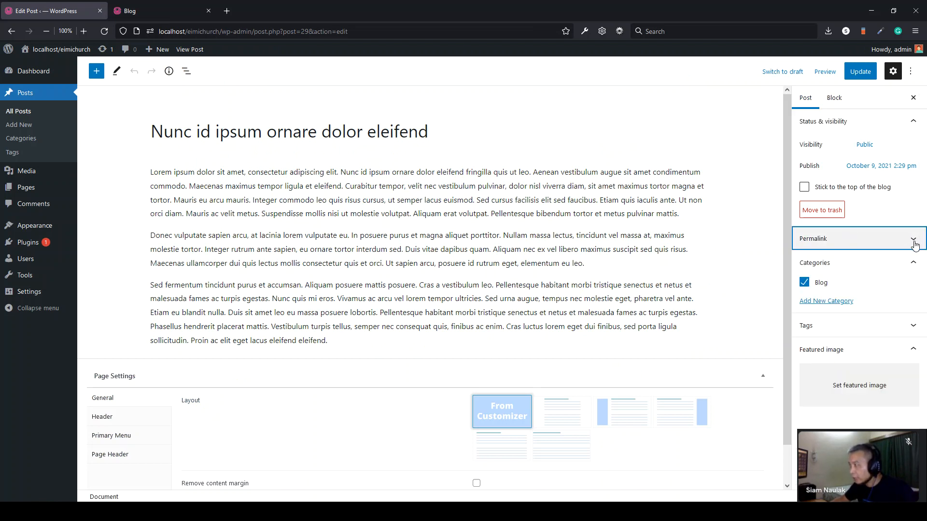
pyautogui.click(913, 263)
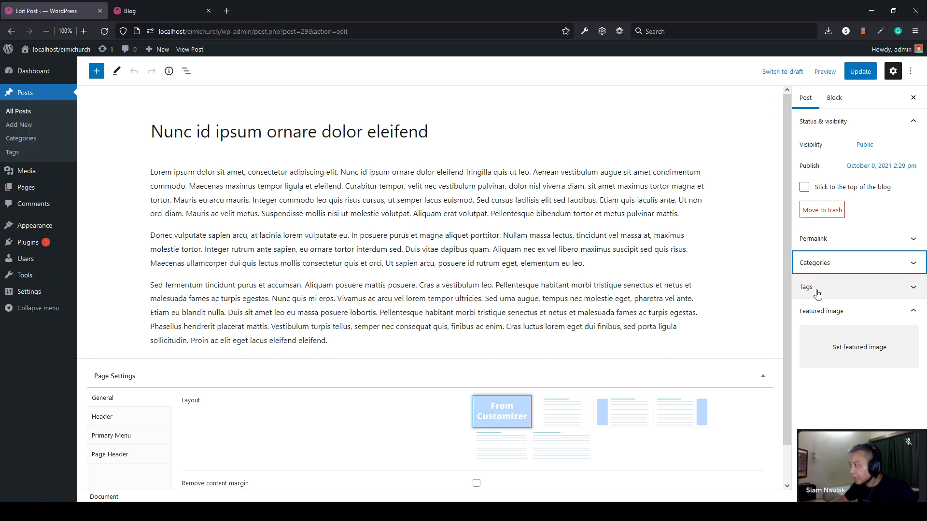
pyautogui.click(825, 244)
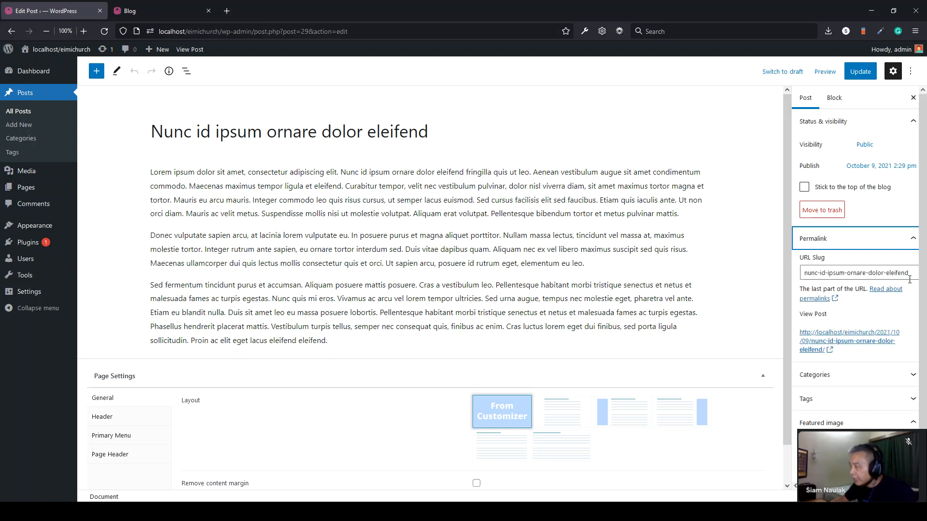
pyautogui.moveTo(909, 273); pyautogui.dragTo(801, 274)
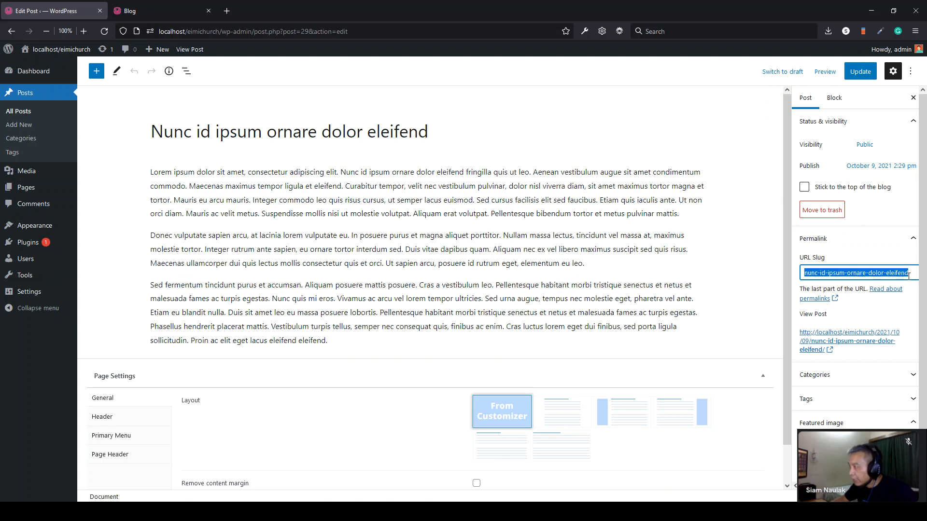
pyautogui.click(880, 276)
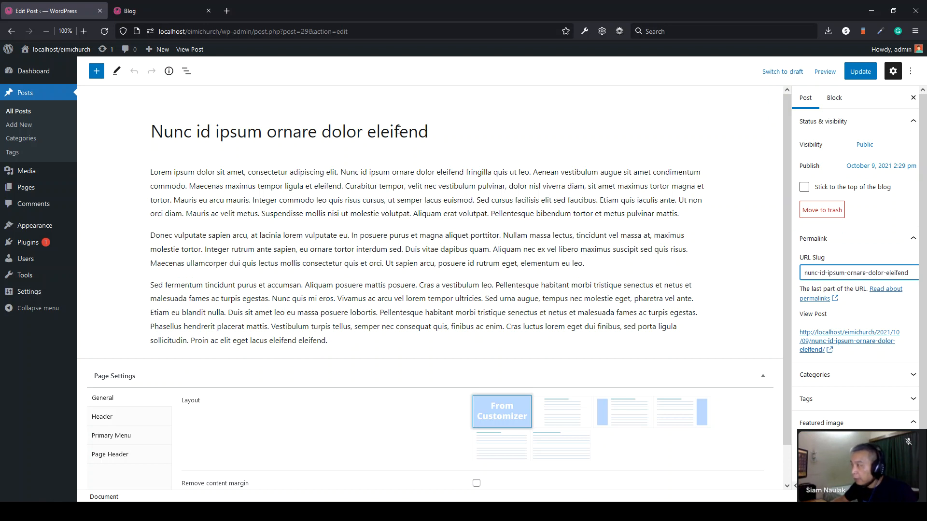
pyautogui.moveTo(910, 274); pyautogui.dragTo(809, 273)
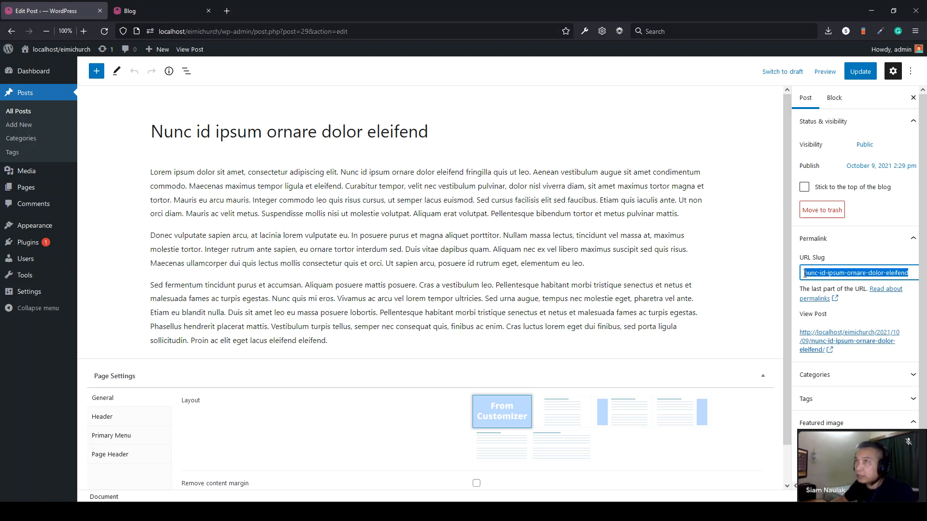
pyautogui.click(144, 13)
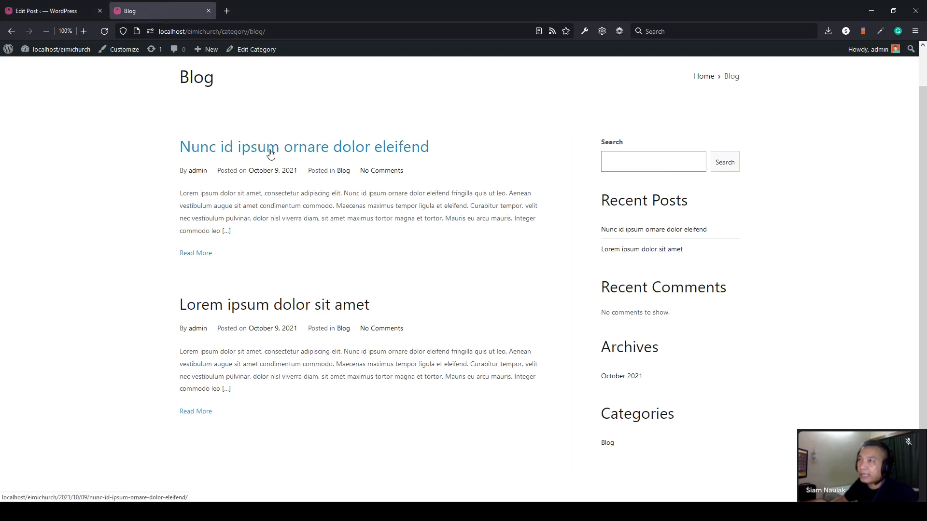
pyautogui.click(241, 154)
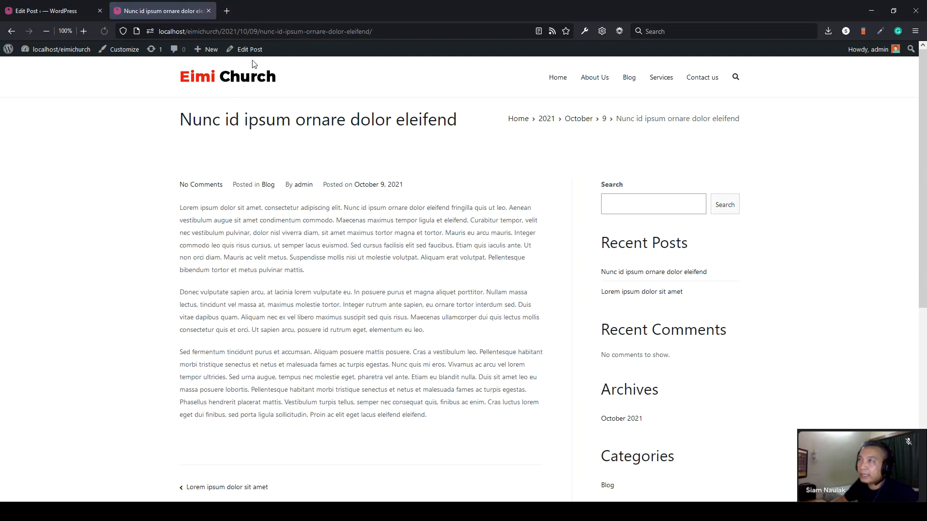
pyautogui.moveTo(261, 31); pyautogui.dragTo(369, 31)
pyautogui.click(72, 10)
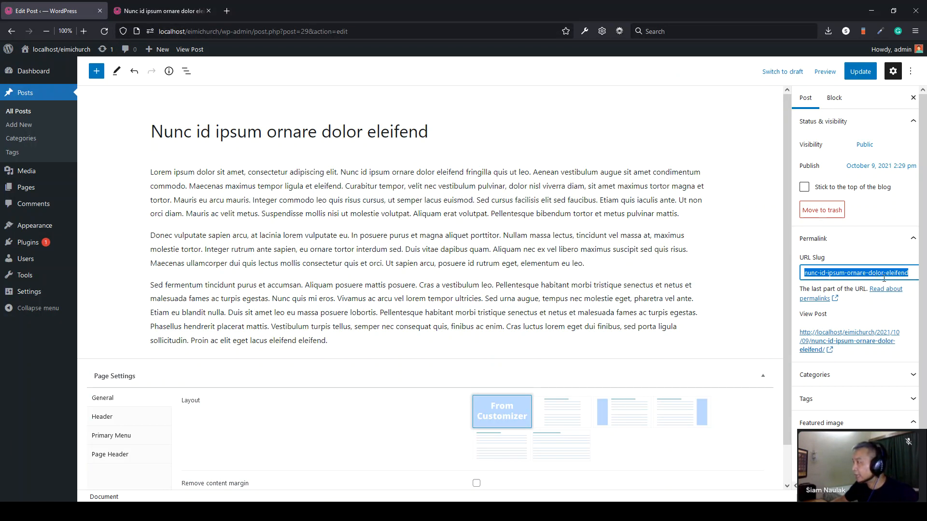
# - Replace the URL slug with 'sample' and update the post
pyautogui.click(917, 274)
pyautogui.moveTo(891, 274); pyautogui.dragTo(803, 274)
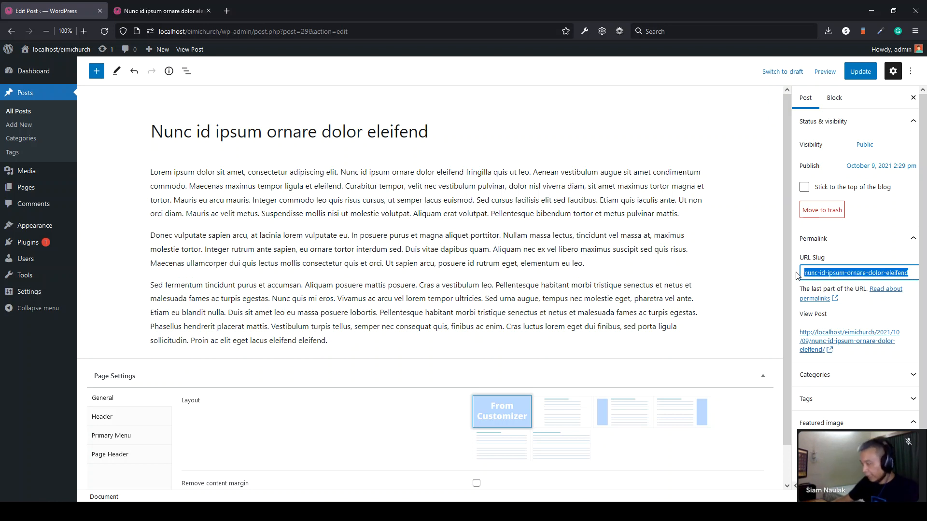
pyautogui.press('BackSpace')
pyautogui.write('sample')
pyautogui.click(846, 74)
# - Confirm on the live site that the post address now contains 'sample', then return to the editor
pyautogui.click(187, 13)
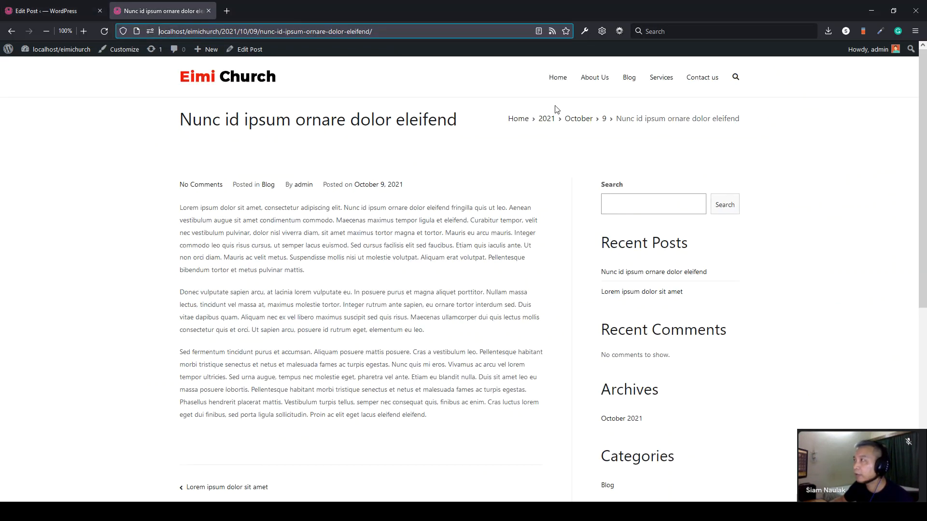
pyautogui.click(629, 80)
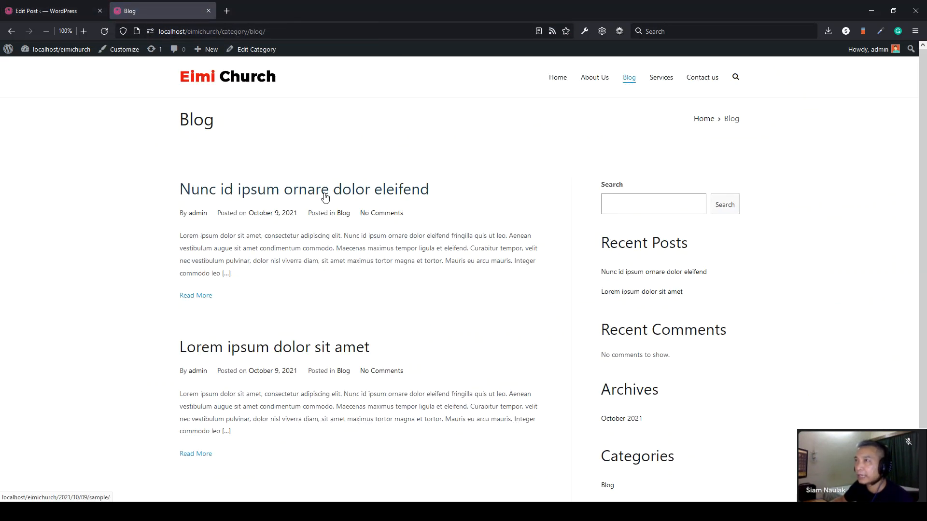
pyautogui.click(324, 194)
pyautogui.moveTo(263, 31); pyautogui.dragTo(282, 31)
pyautogui.click(46, 11)
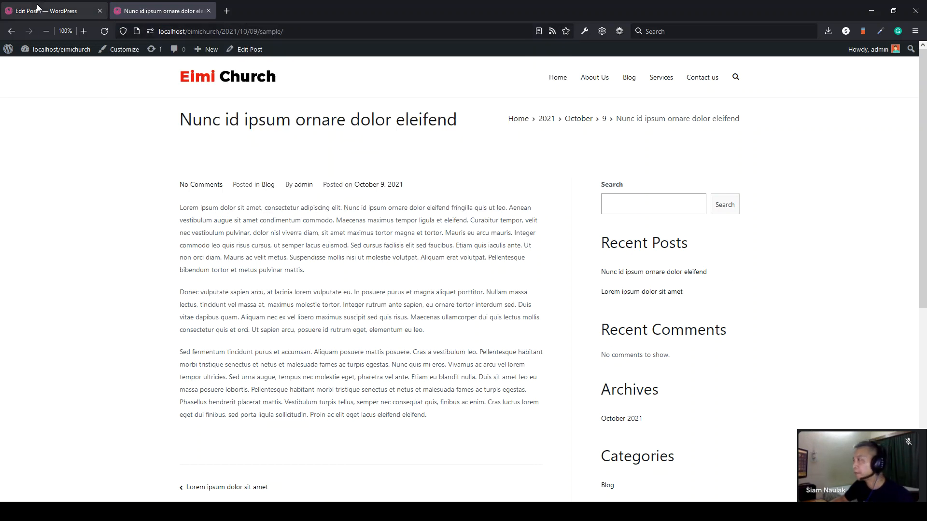
pyautogui.click(831, 250)
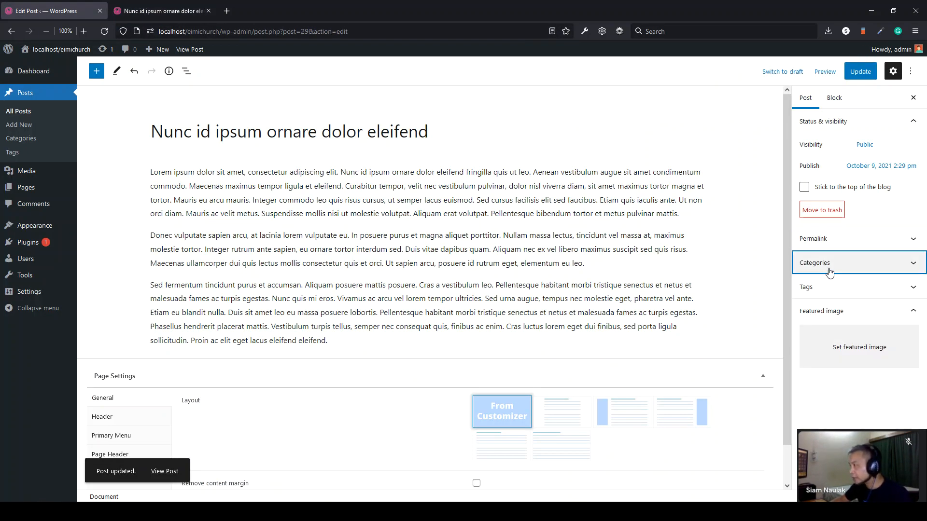
# - Add the tag 'Church' to the post in the Tags panel
pyautogui.click(827, 264)
pyautogui.click(829, 264)
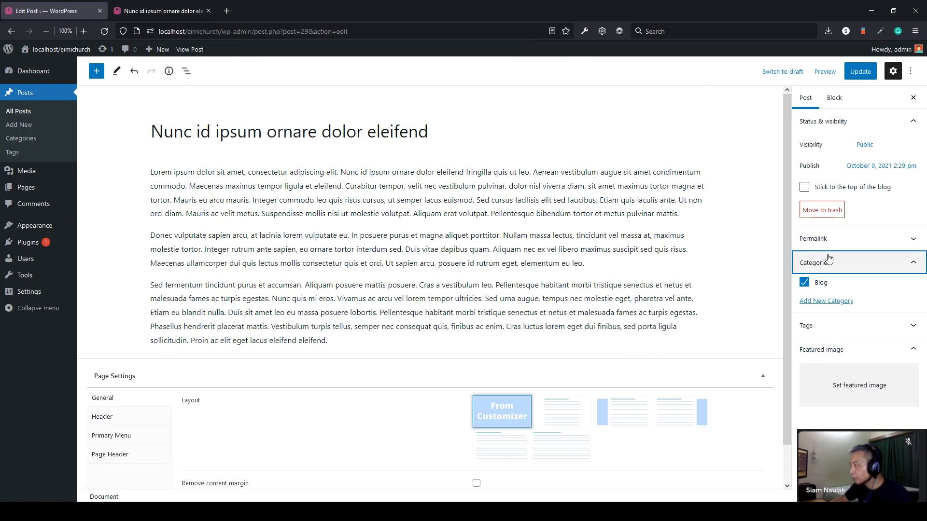
pyautogui.click(817, 290)
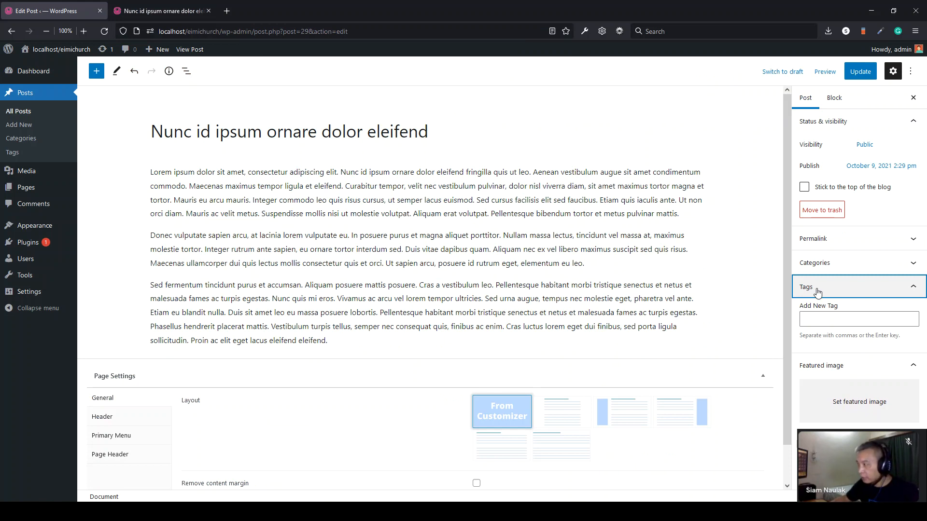
pyautogui.click(817, 319)
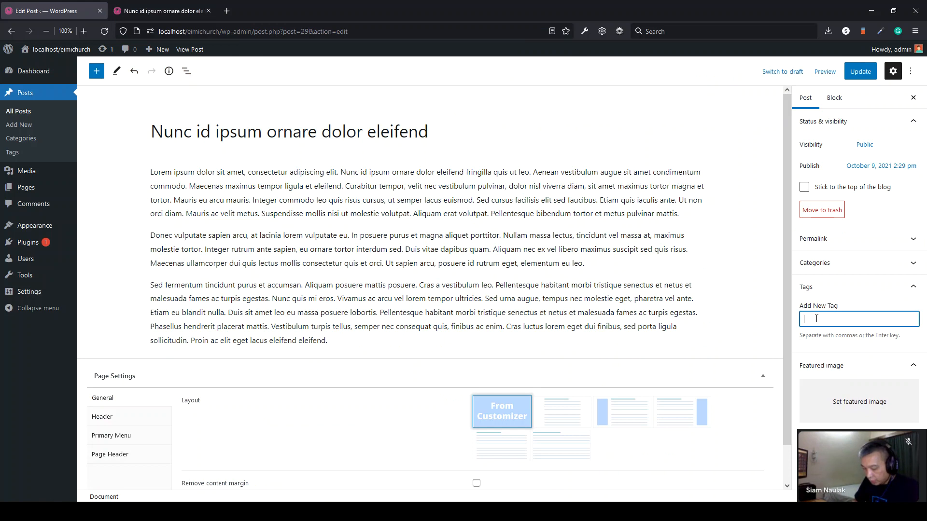
pyautogui.write('Church')
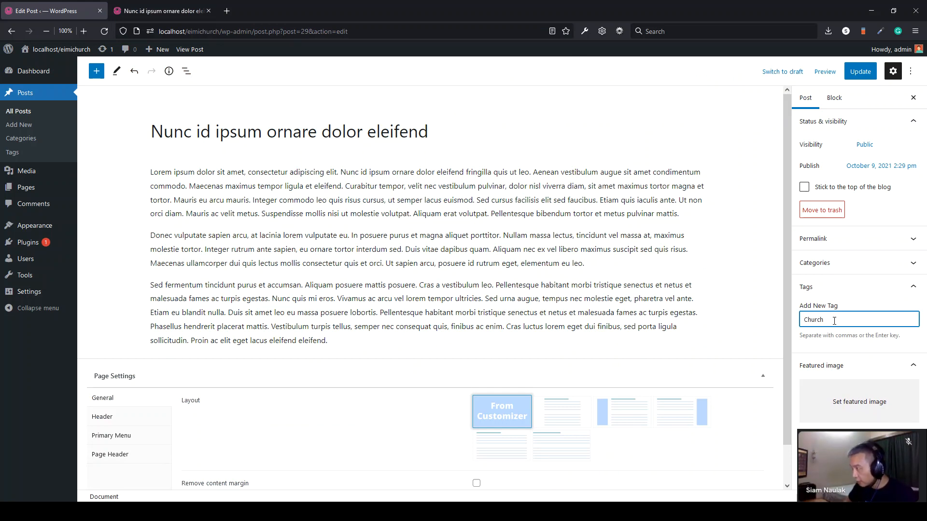
pyautogui.press('Return')
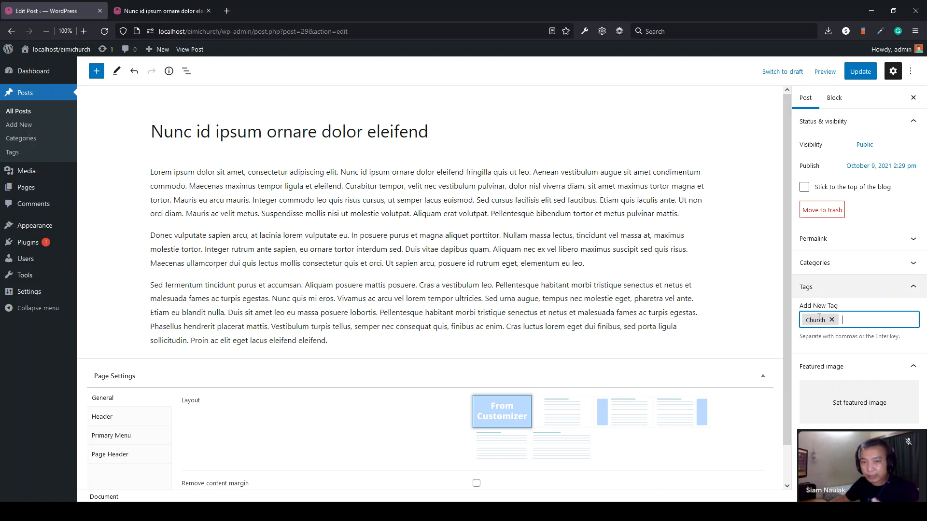
pyautogui.click(843, 288)
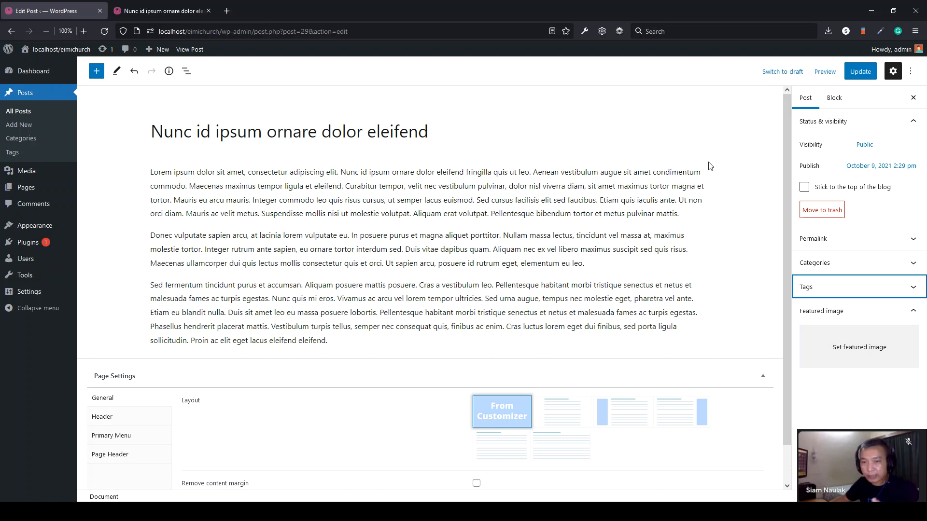
# - Upload the raised-hand photo from File Explorer and set it as the featured image
pyautogui.click(848, 352)
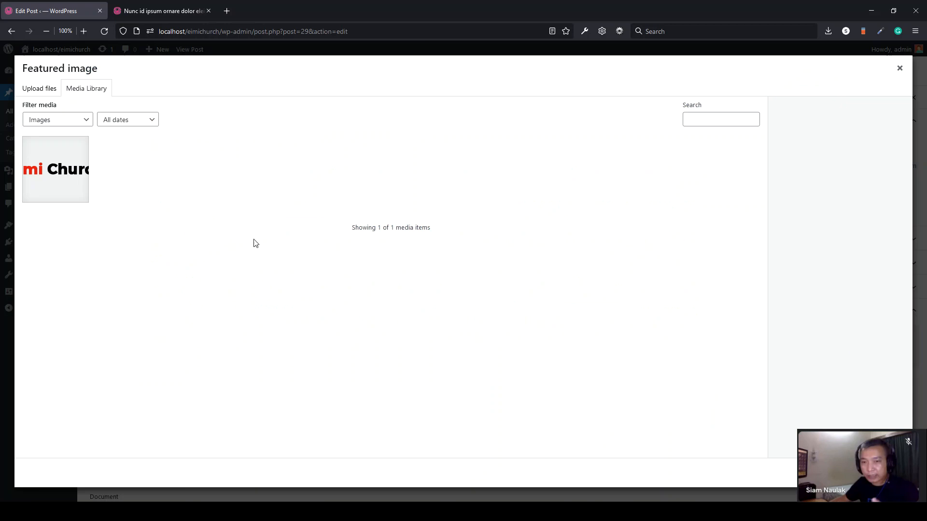
pyautogui.click(38, 91)
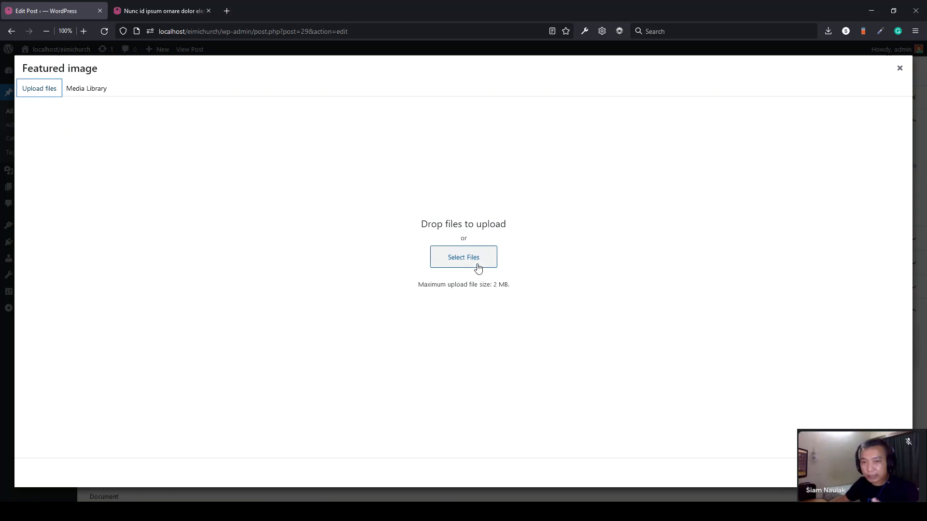
pyautogui.click(77, 96)
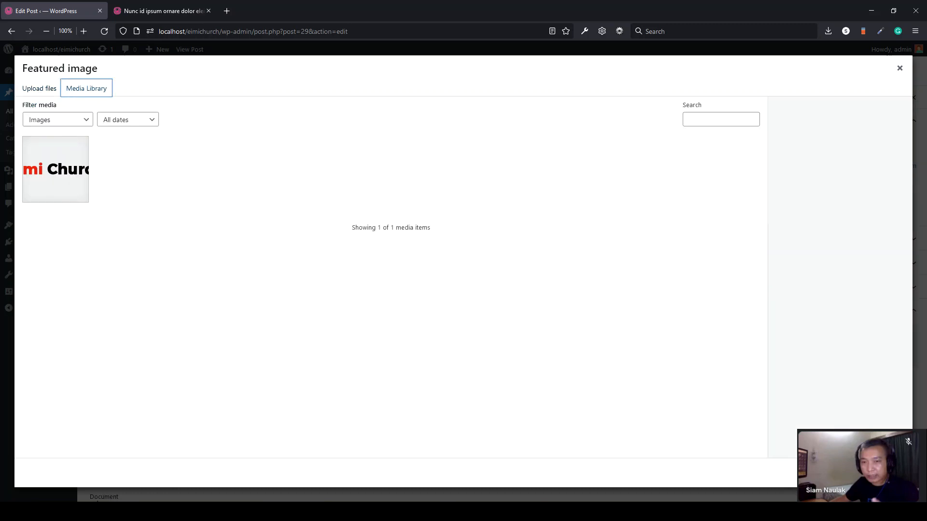
pyautogui.click(157, 512)
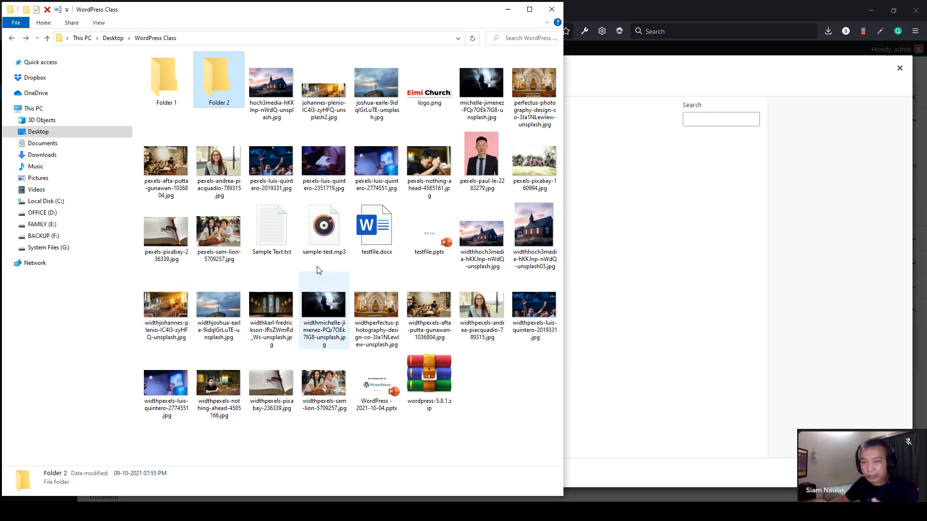
pyautogui.moveTo(330, 306); pyautogui.dragTo(734, 237)
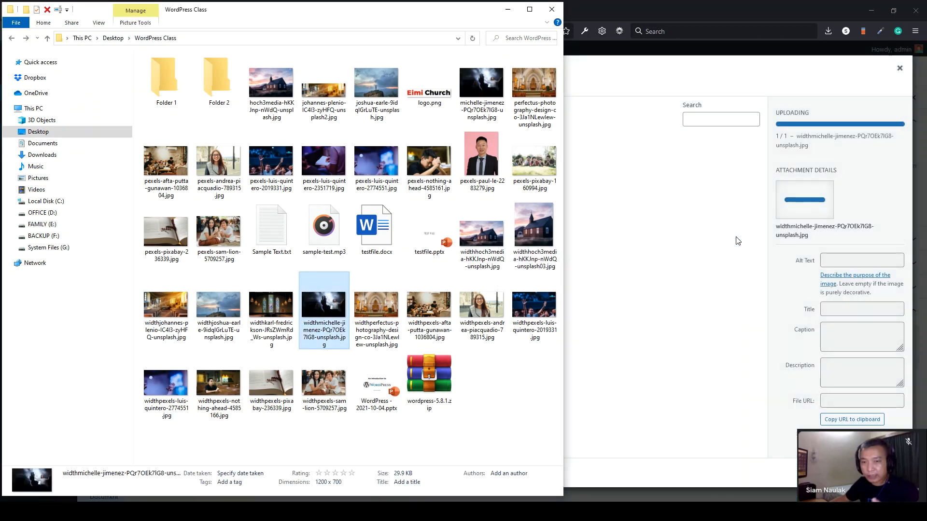
pyautogui.click(767, 435)
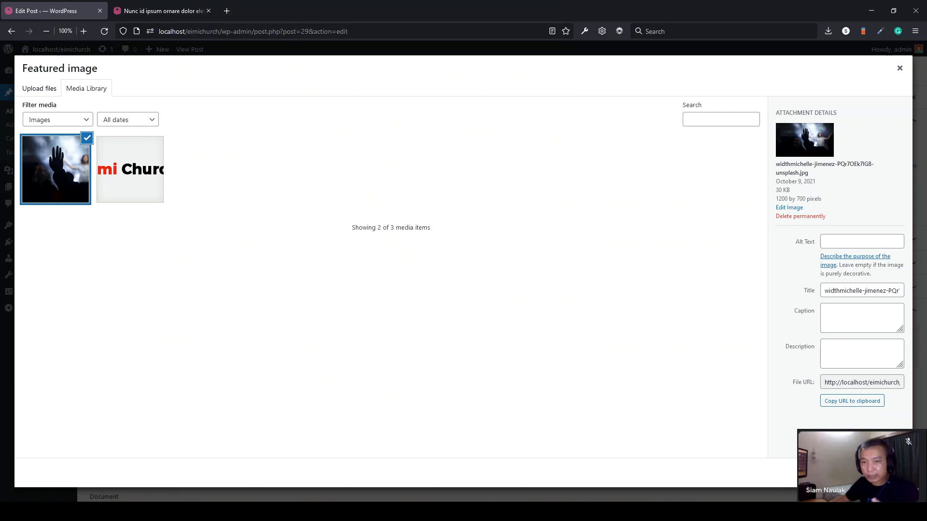
pyautogui.click(872, 473)
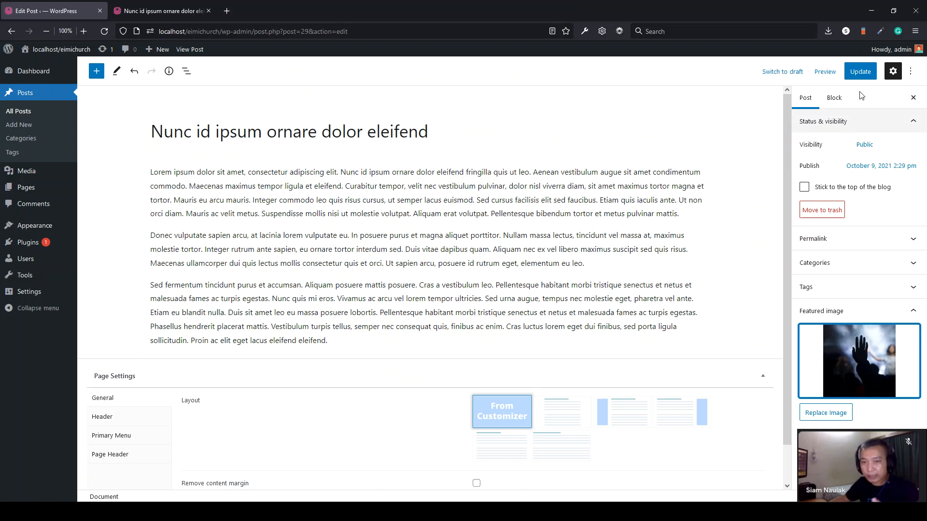
# - Update the post and reload the live post to show the new image
pyautogui.click(858, 72)
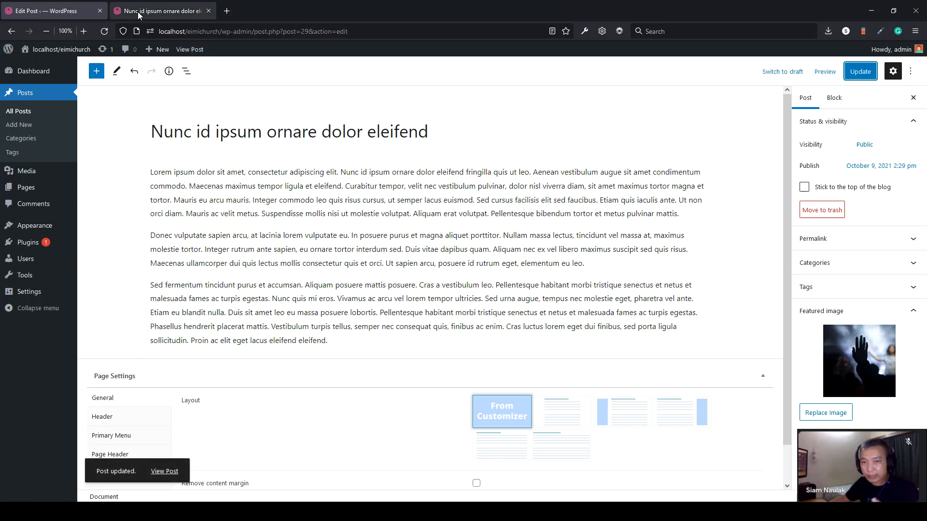
pyautogui.click(137, 12)
pyautogui.click(99, 35)
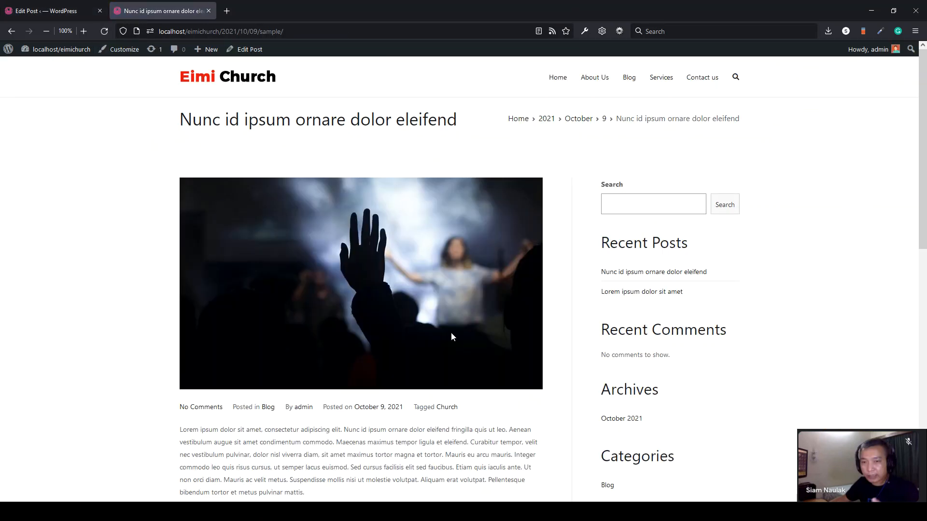
# - Browse the live Blog and Home pages for the hands-raised photo, then return to the post editor
pyautogui.click(629, 78)
pyautogui.scroll(-2, 347, 244)
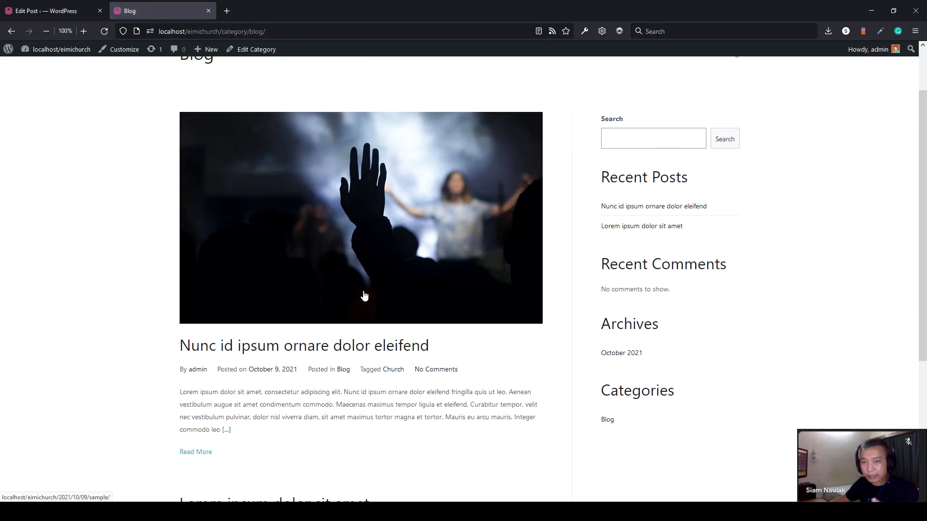
pyautogui.scroll(-3, 365, 296)
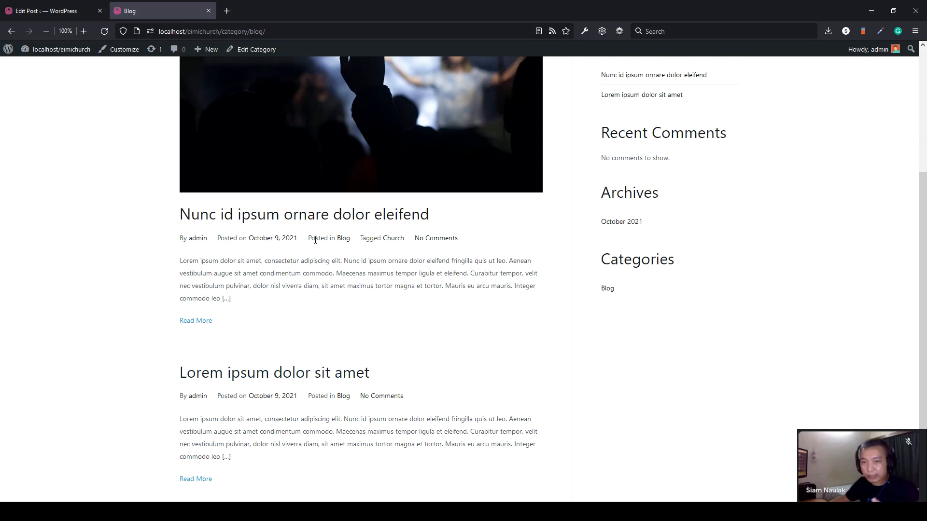
pyautogui.scroll(4, 315, 240)
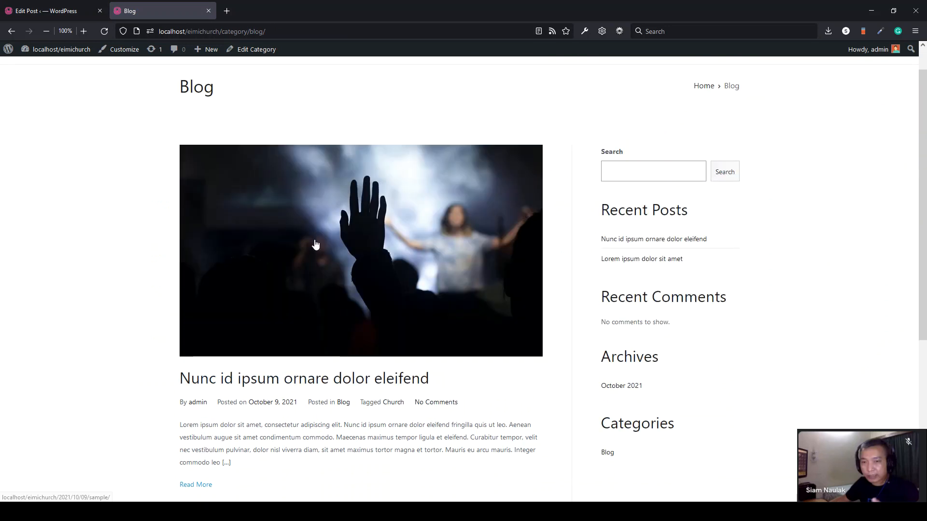
pyautogui.scroll(1, 315, 243)
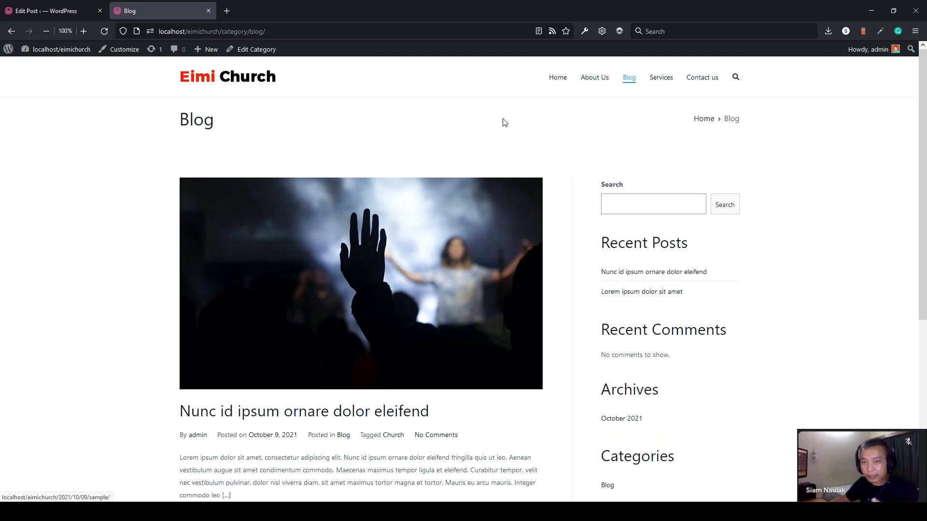
pyautogui.click(560, 83)
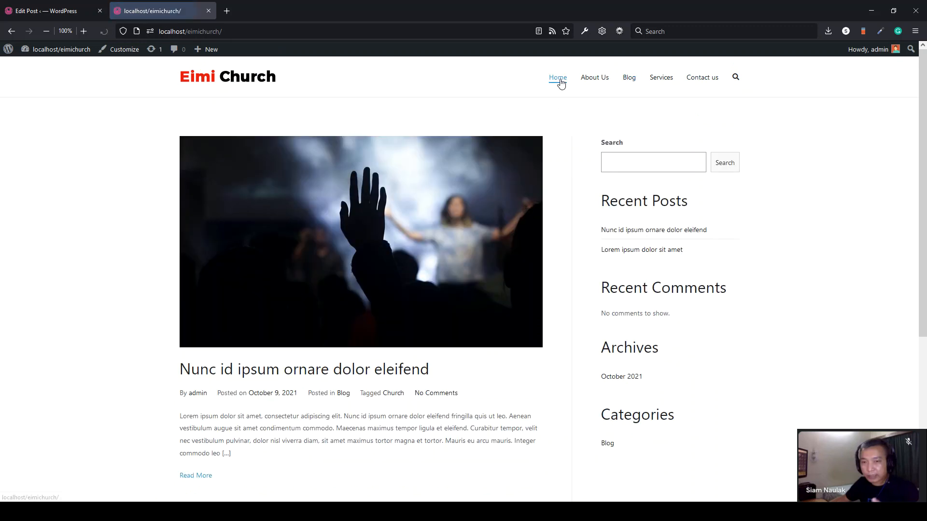
pyautogui.scroll(-6, 271, 374)
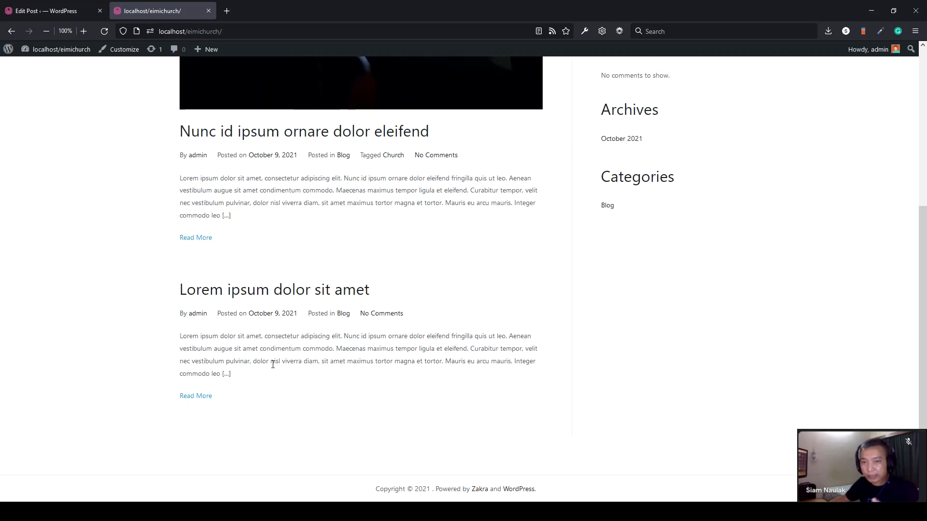
pyautogui.scroll(3, 266, 367)
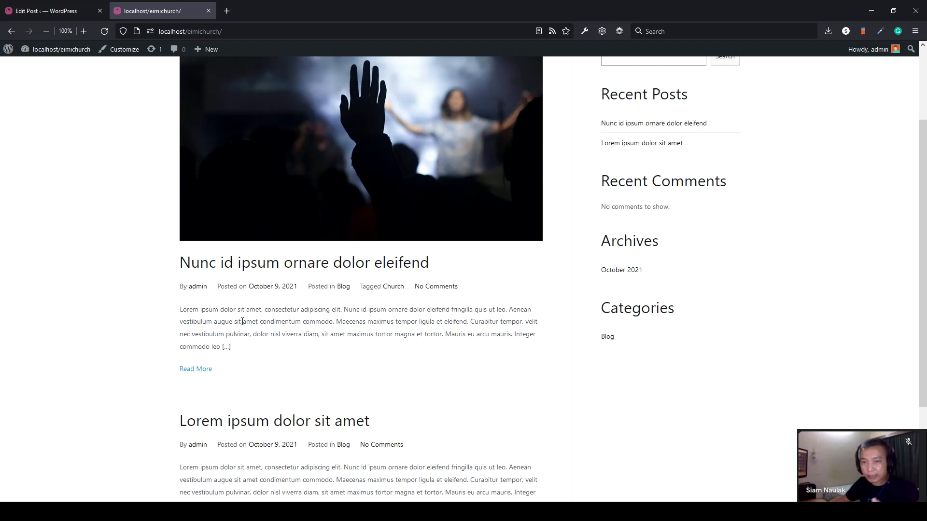
pyautogui.scroll(3, 244, 325)
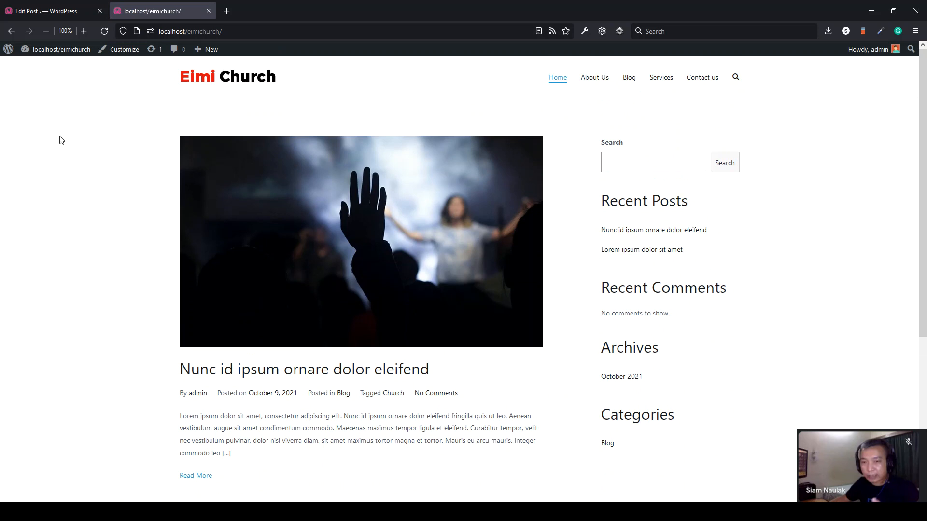
pyautogui.scroll(-2, 8, 291)
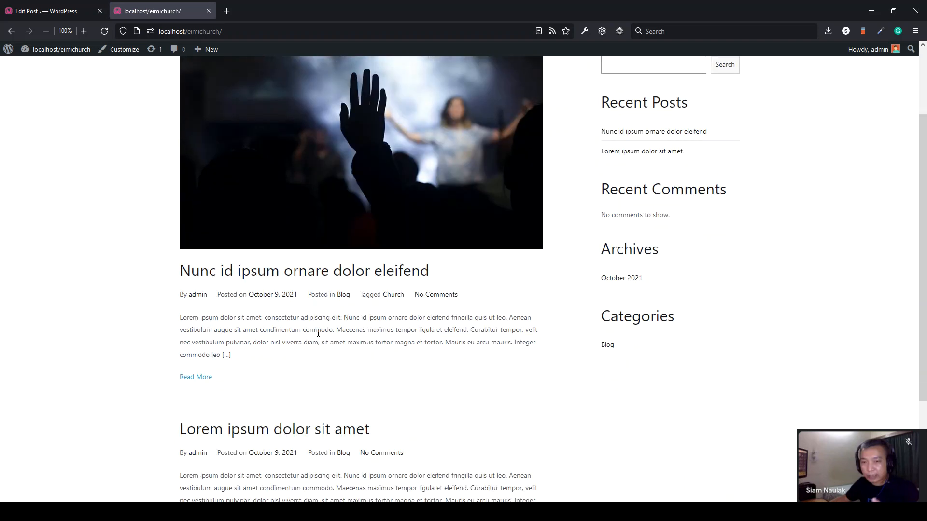
pyautogui.scroll(2, 318, 333)
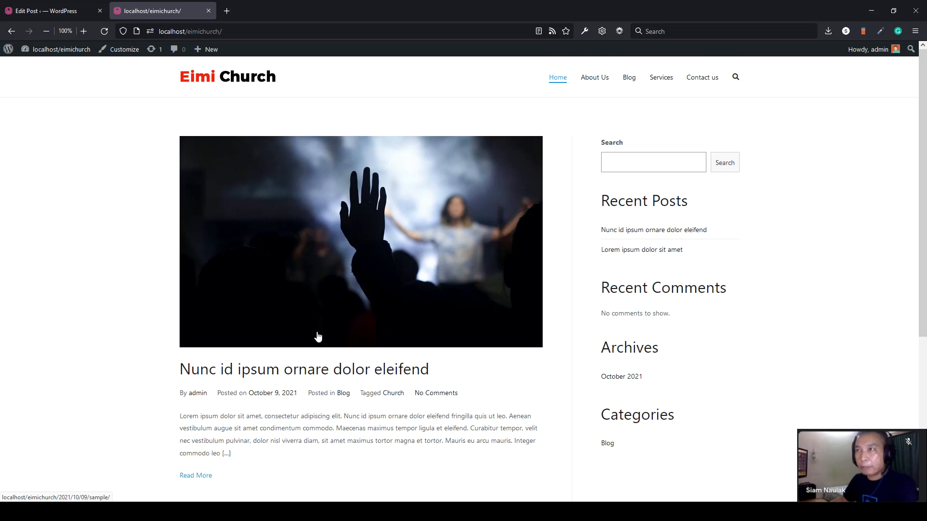
pyautogui.click(30, 9)
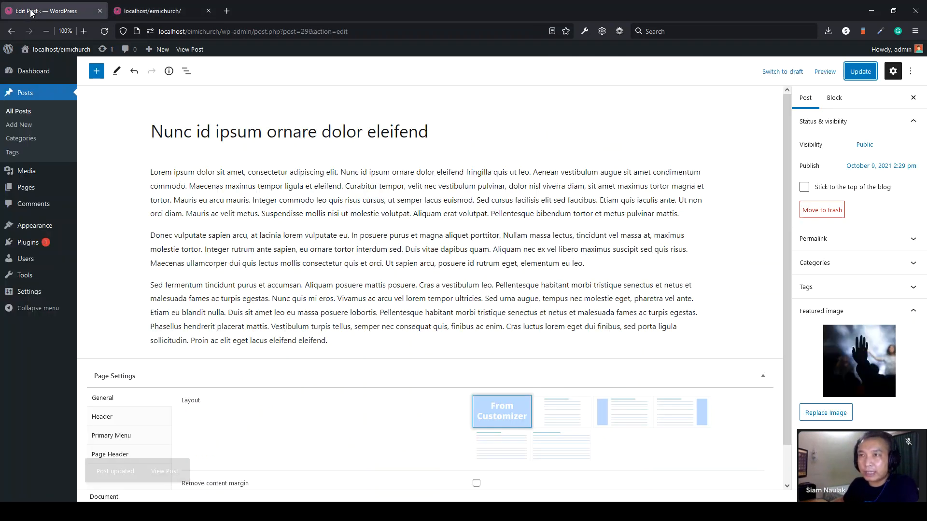
# - Create a new page titled 'Home'
pyautogui.moveTo(44, 190)
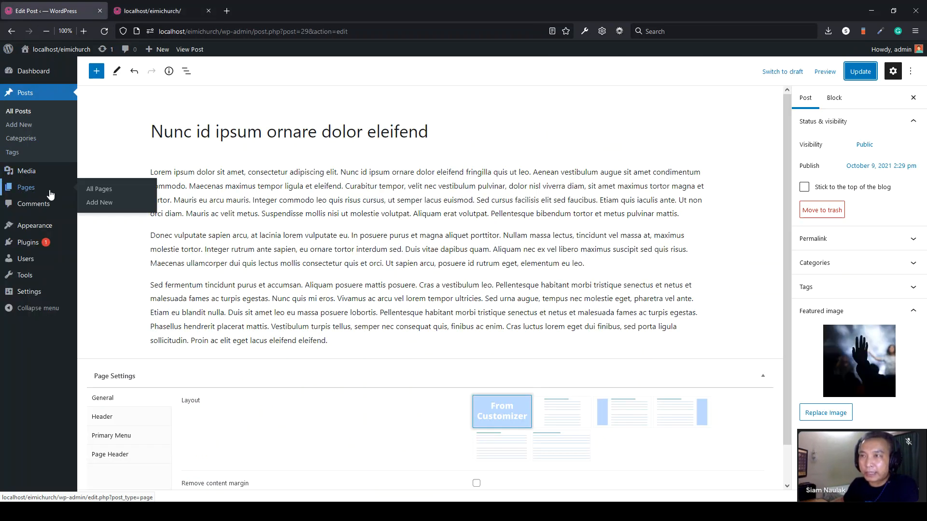
pyautogui.click(43, 192)
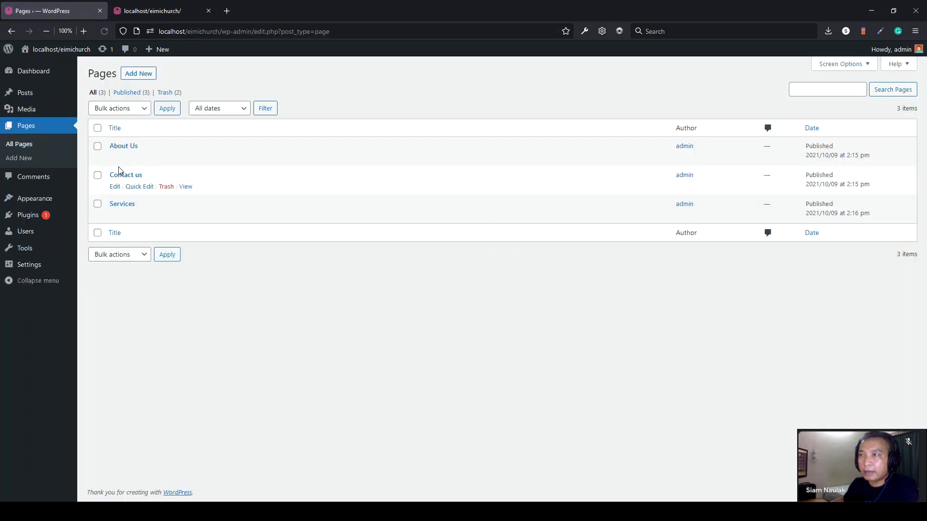
pyautogui.click(143, 74)
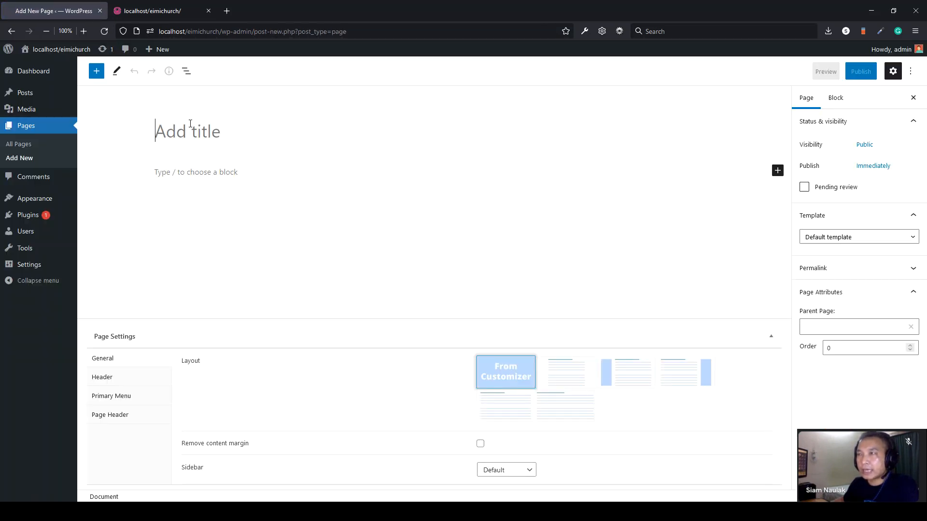
pyautogui.write('Home')
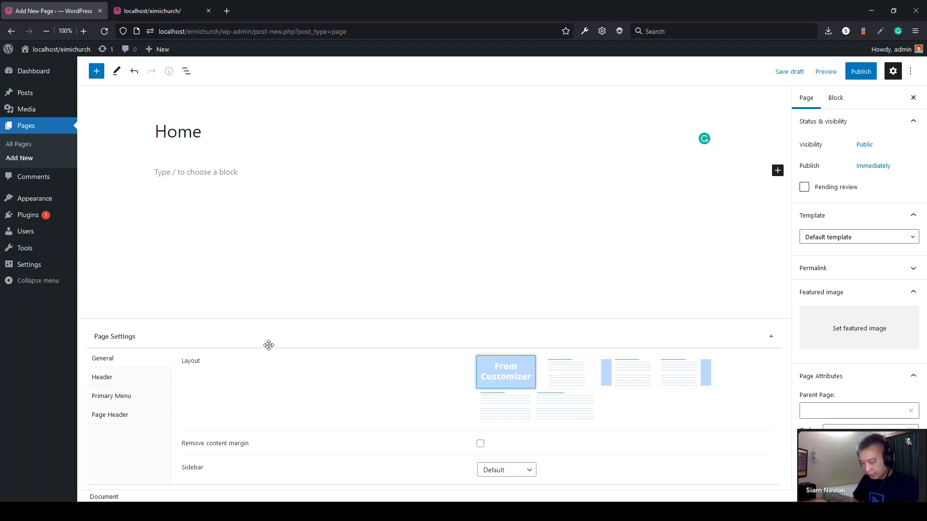
# - Copy the Sed fermentum paragraph from Notepad into the page body
pyautogui.hotkey('alt', 'Tab')
pyautogui.click(418, 285)
pyautogui.moveTo(406, 200); pyautogui.dragTo(174, 153)
pyautogui.hotkey('ctrl', 'c')
pyautogui.click(163, 174)
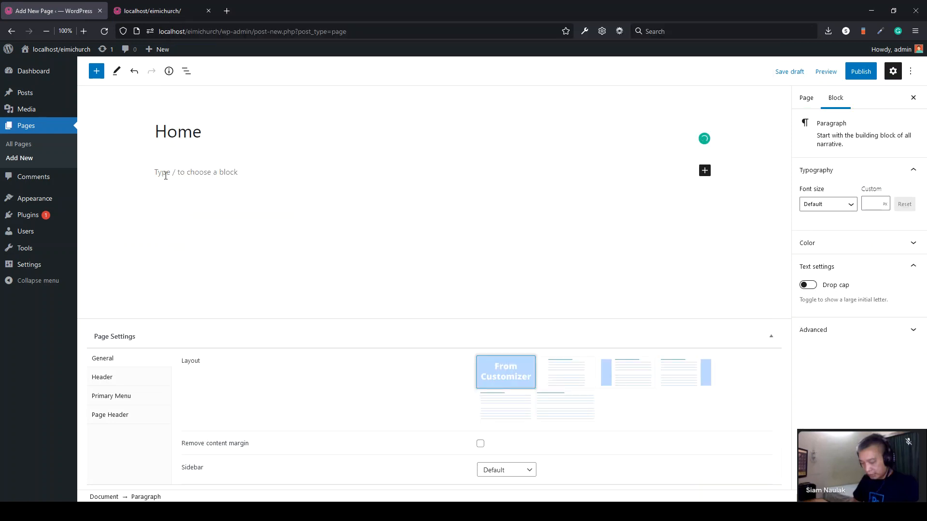
pyautogui.hotkey('ctrl', 'v')
# - Publish the Home page and check it on the live site
pyautogui.click(860, 71)
pyautogui.click(832, 77)
pyautogui.click(158, 12)
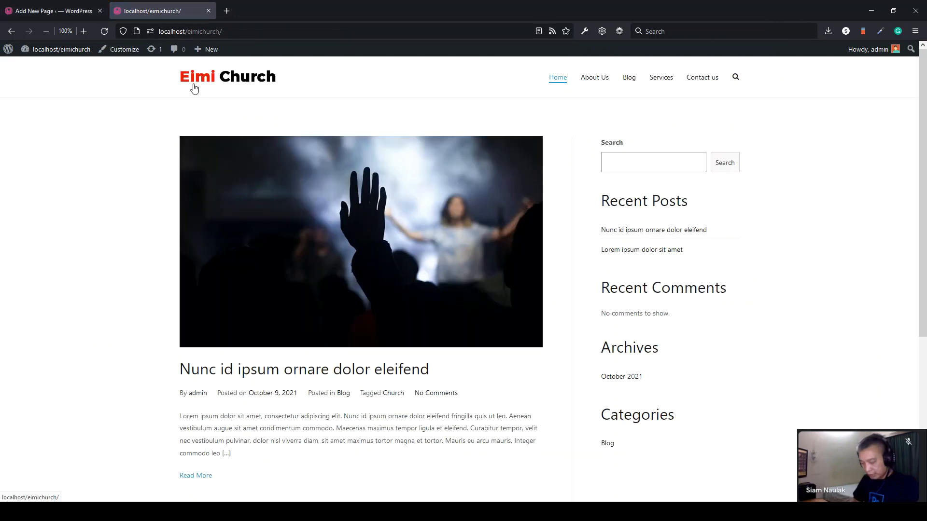
pyautogui.click(67, 11)
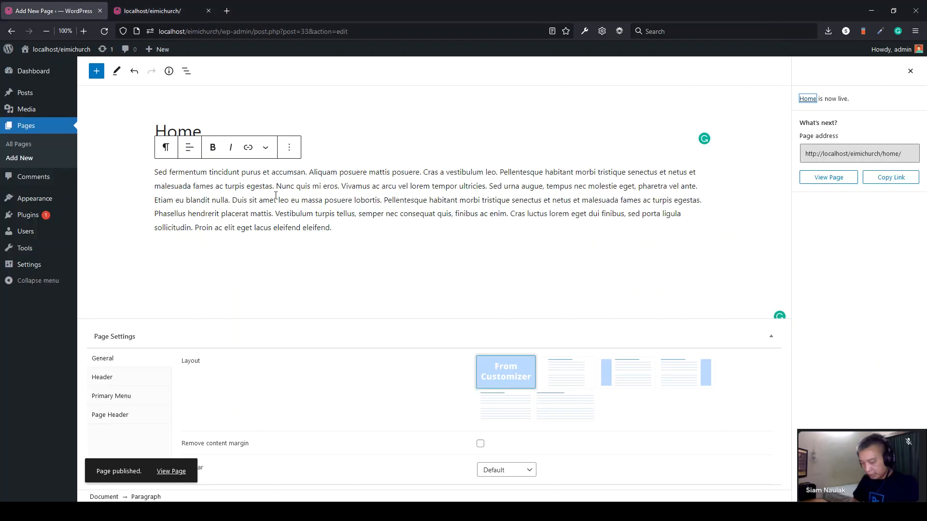
pyautogui.click(159, 10)
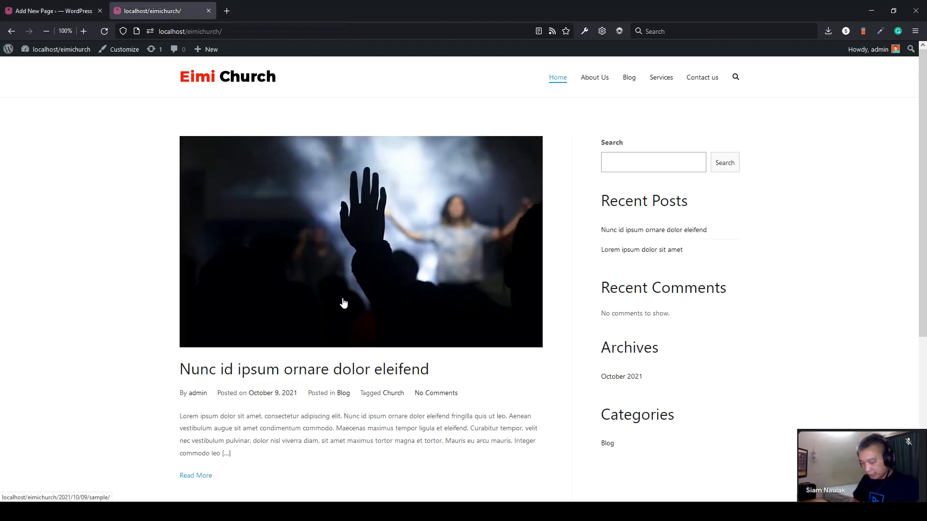
pyautogui.click(48, 11)
# - Launch Customize from the Appearance menu in the admin sidebar
pyautogui.moveTo(33, 202)
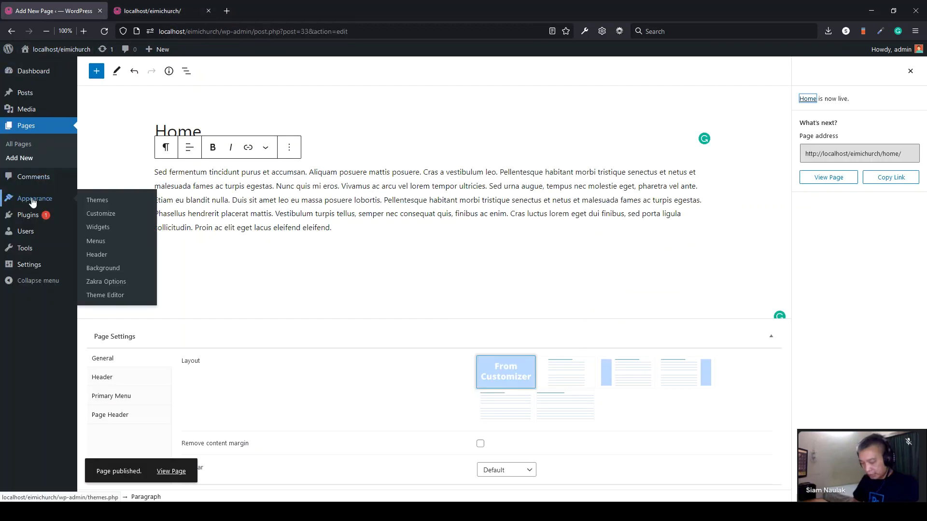
pyautogui.click(110, 215)
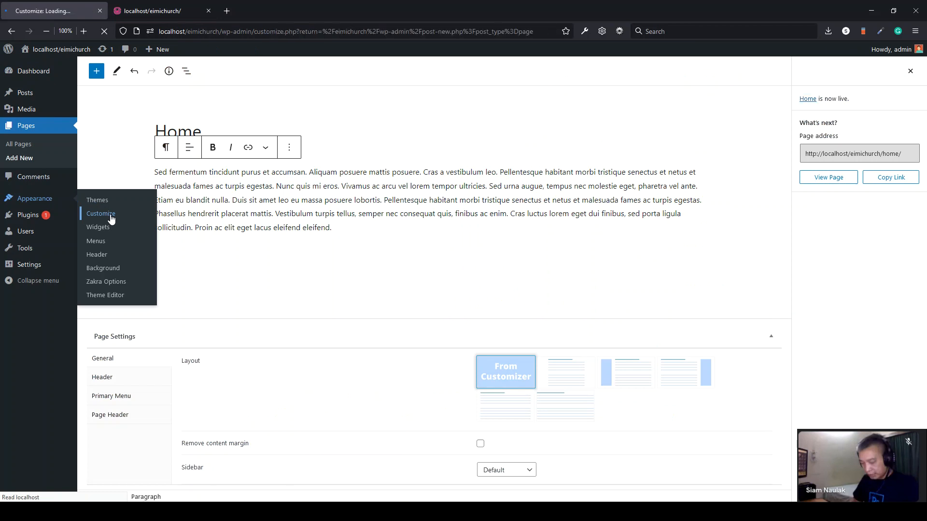
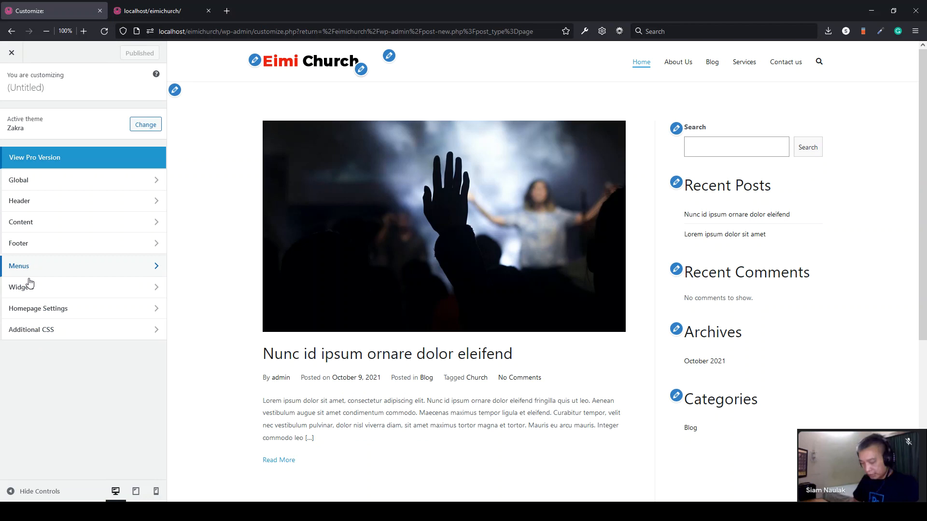
# - In Homepage Settings, set the homepage to a static page showing Home
pyautogui.click(58, 313)
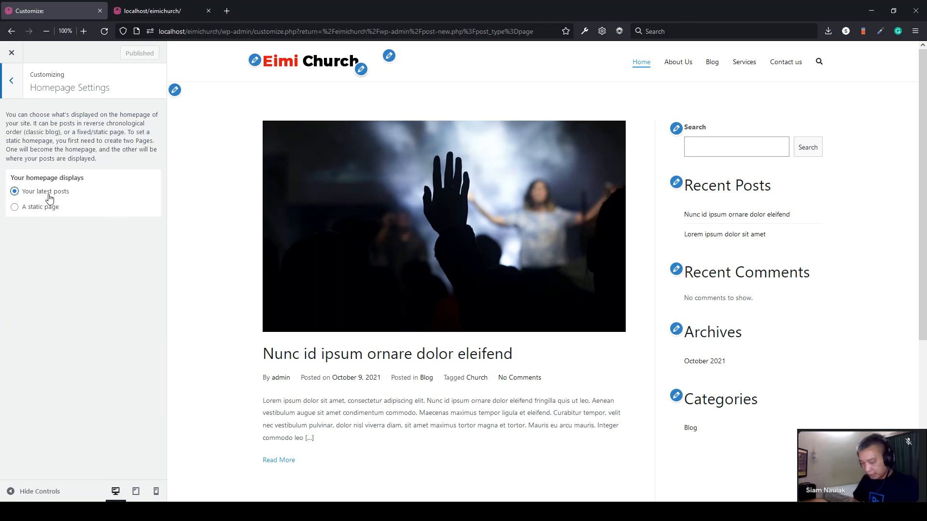
pyautogui.scroll(-2, 394, 370)
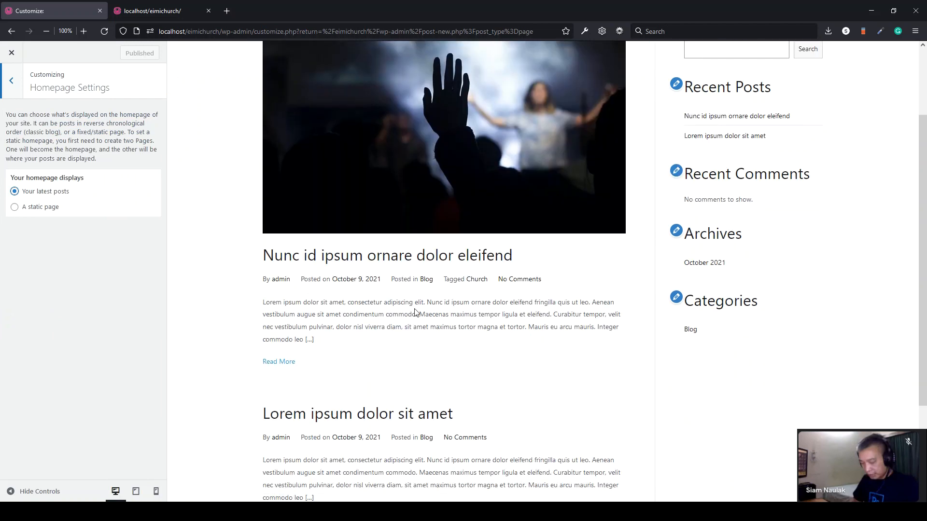
pyautogui.scroll(-3, 415, 313)
pyautogui.scroll(4, 410, 338)
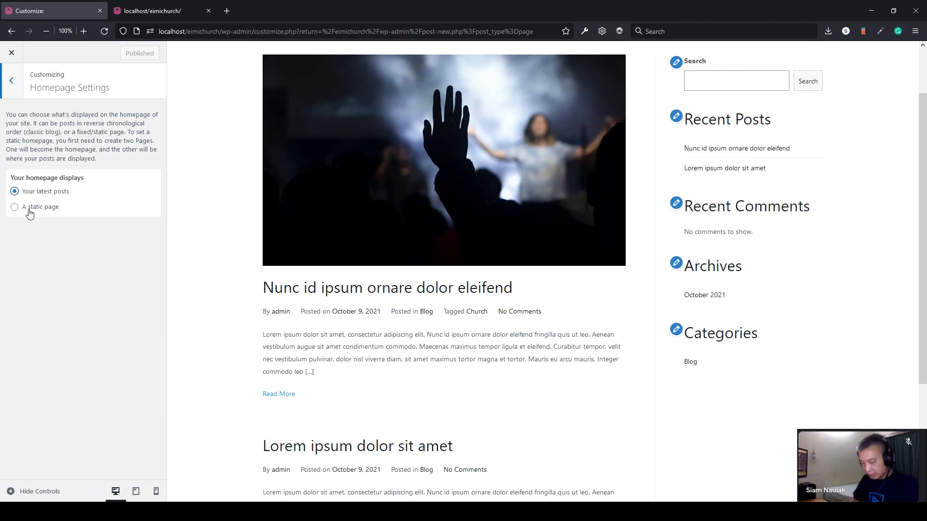
pyautogui.click(14, 208)
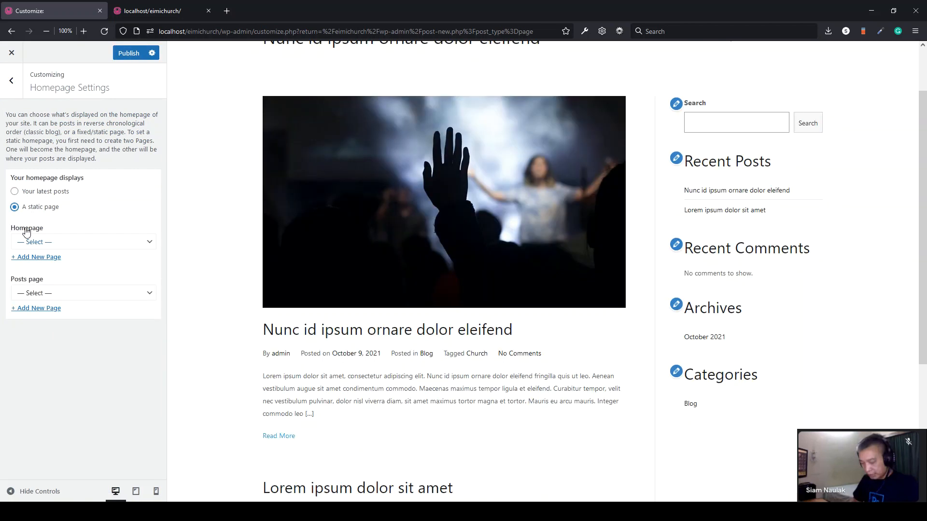
pyautogui.click(66, 247)
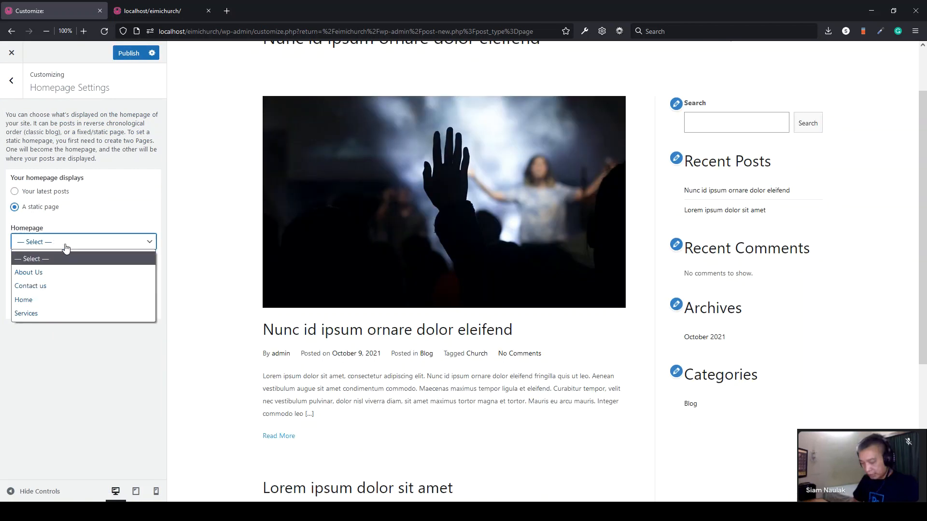
pyautogui.click(27, 300)
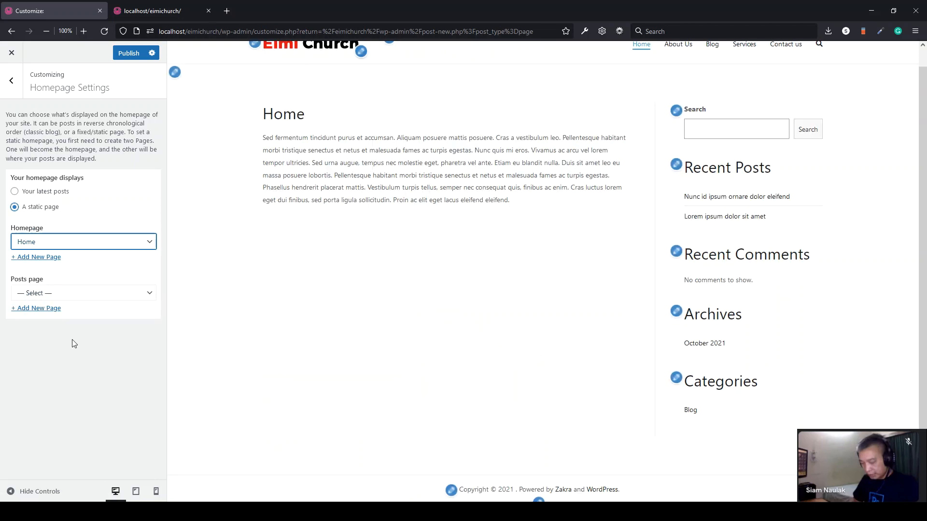
# - Publish the homepage change and load the live front page
pyautogui.click(129, 54)
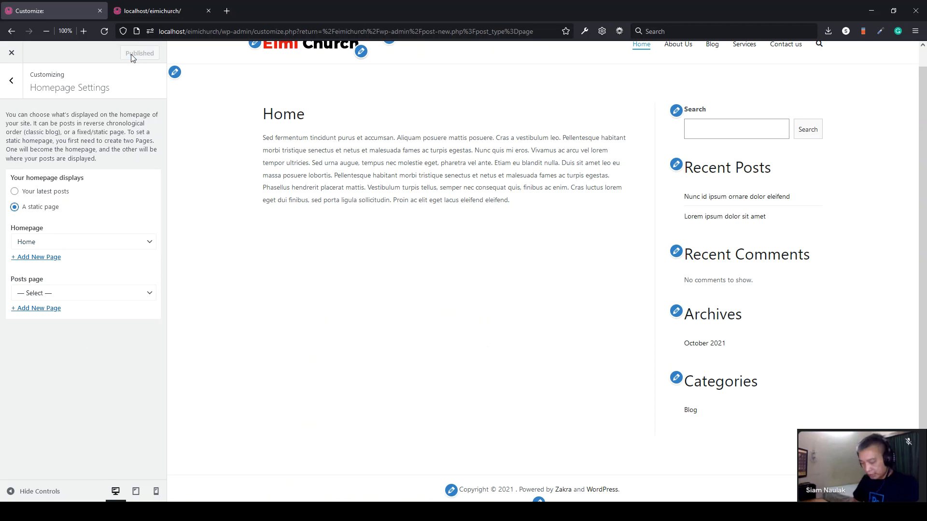
pyautogui.click(157, 13)
pyautogui.click(220, 89)
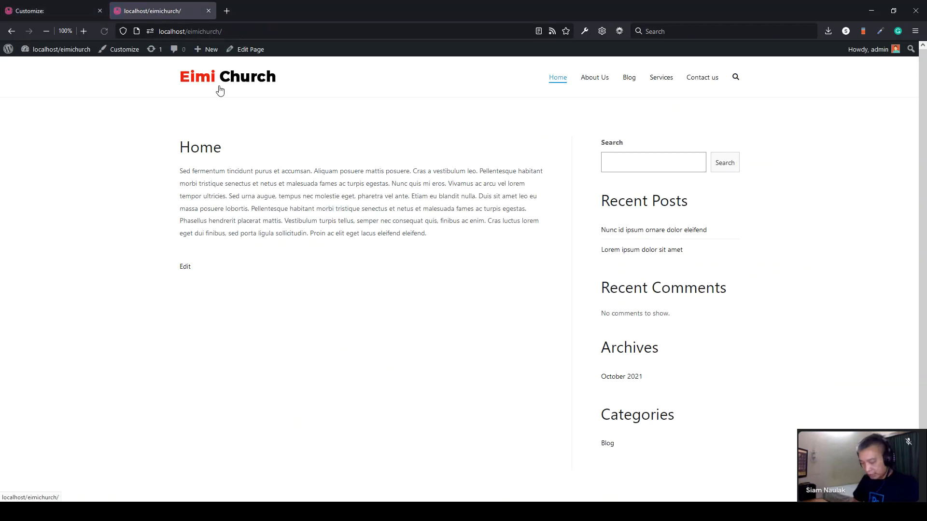
# - Go from the live site to All Pages and open Home for editing
pyautogui.moveTo(492, 240); pyautogui.dragTo(126, 149)
pyautogui.click(126, 148)
pyautogui.click(51, 14)
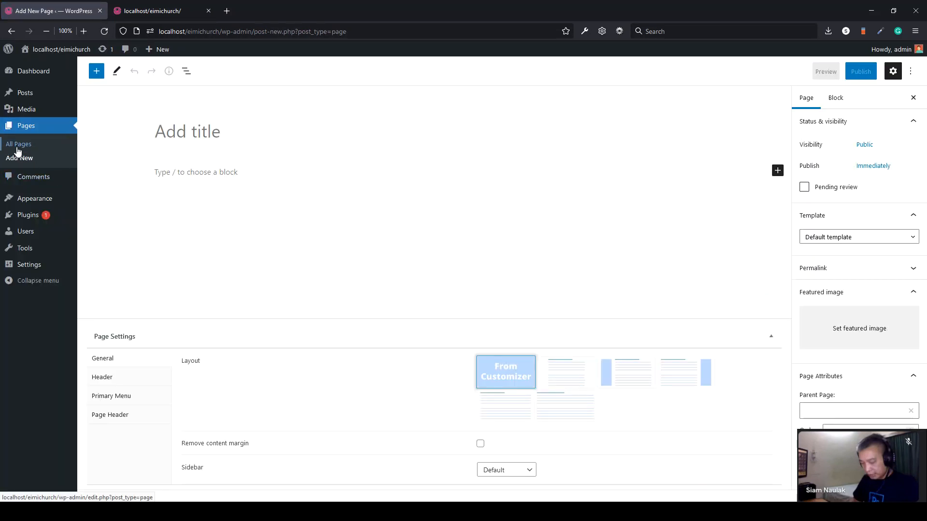
pyautogui.click(18, 144)
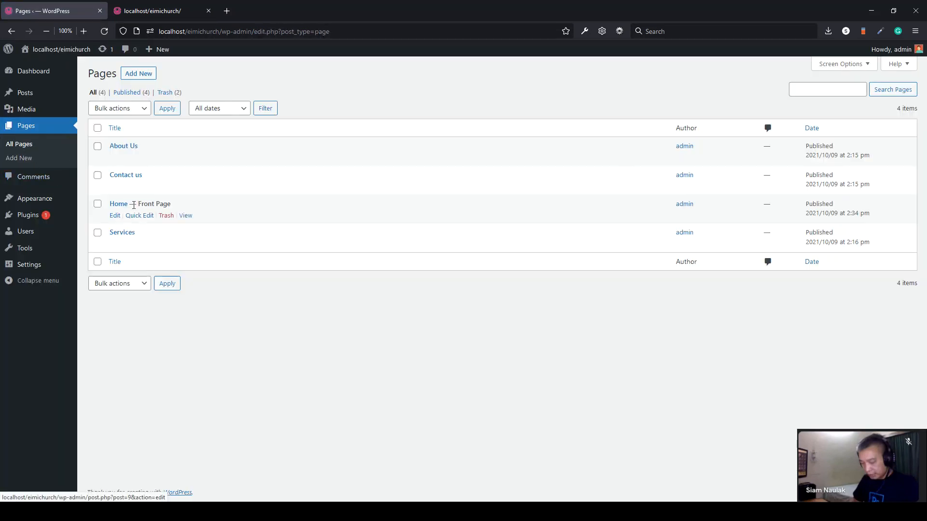
pyautogui.click(117, 205)
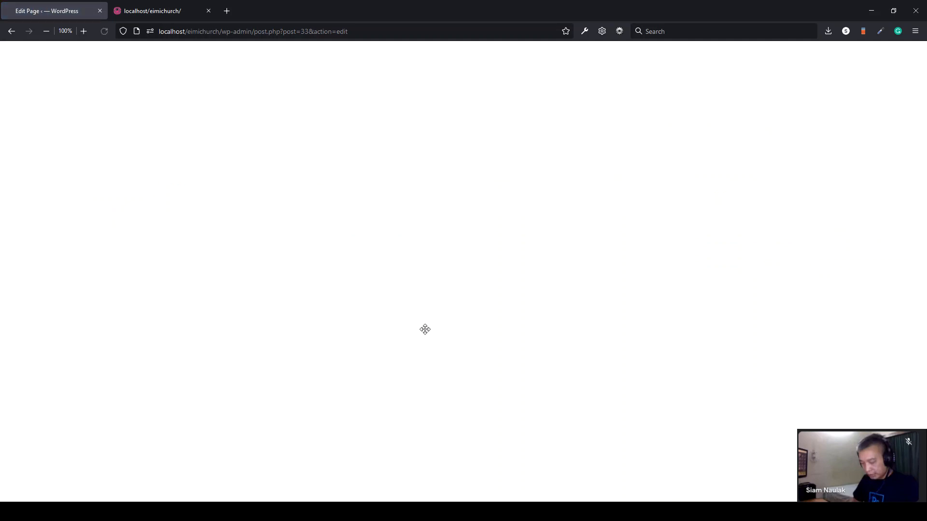
# - Give Home the full-width no-sidebar layout, update it, and reload the live site
pyautogui.click(512, 414)
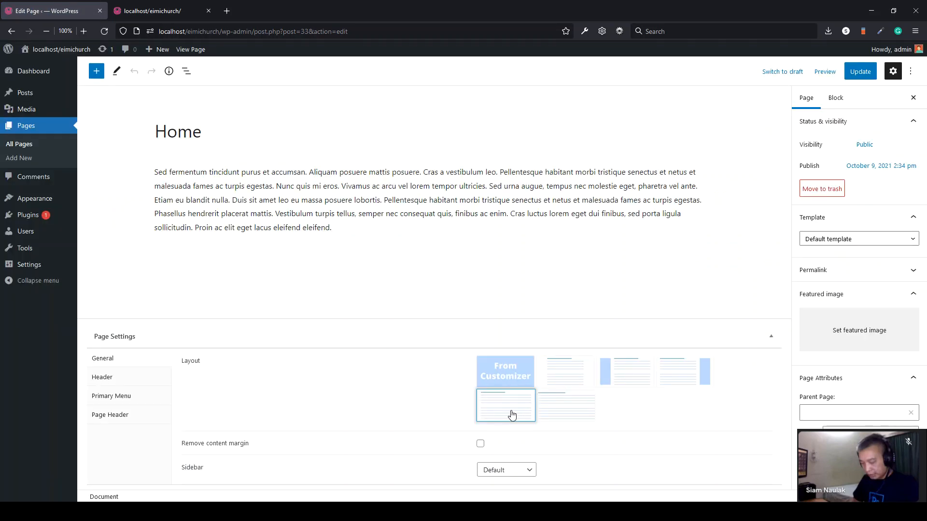
pyautogui.click(861, 71)
pyautogui.click(159, 11)
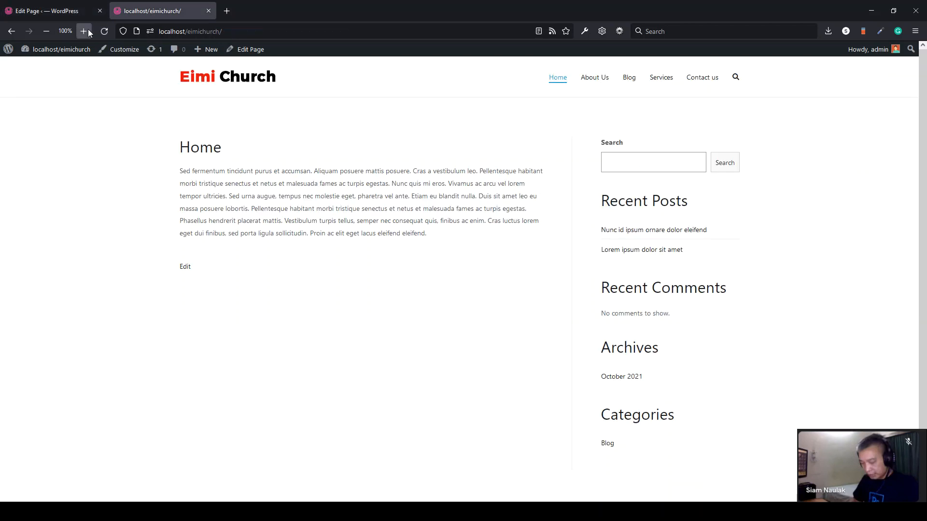
pyautogui.click(104, 31)
pyautogui.moveTo(751, 208); pyautogui.dragTo(153, 145)
pyautogui.click(155, 145)
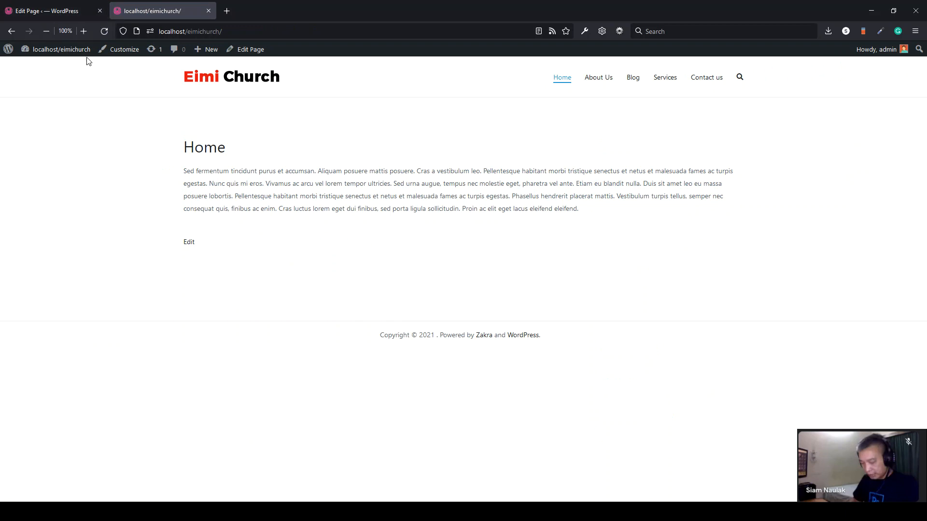
# - Open the Home page's header options and compare against the live site
pyautogui.click(65, 14)
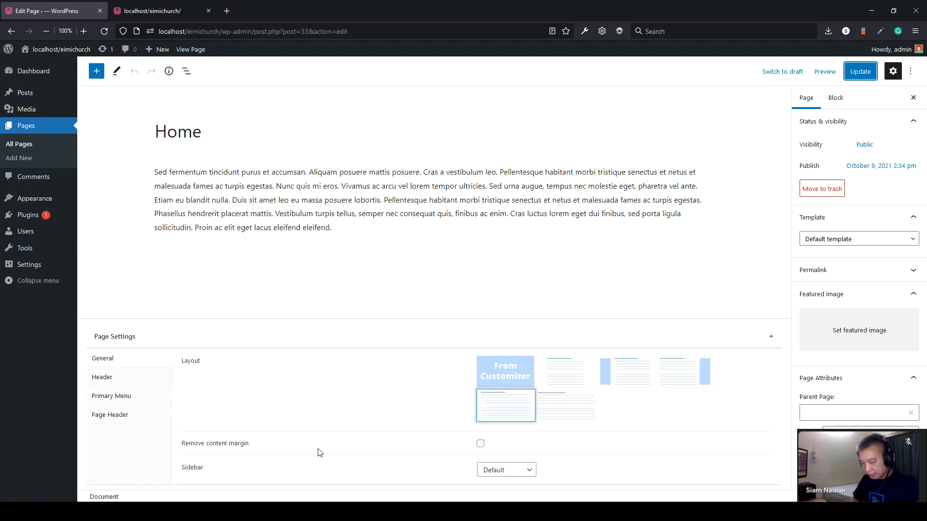
pyautogui.click(100, 383)
pyautogui.hotkey('ctrl', 'Tab')
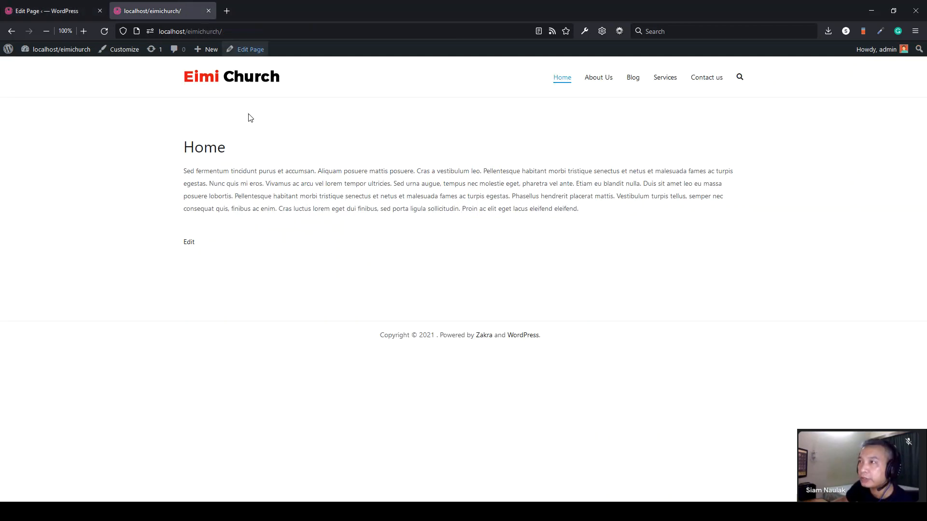
pyautogui.moveTo(230, 151); pyautogui.dragTo(180, 148)
pyautogui.click(180, 149)
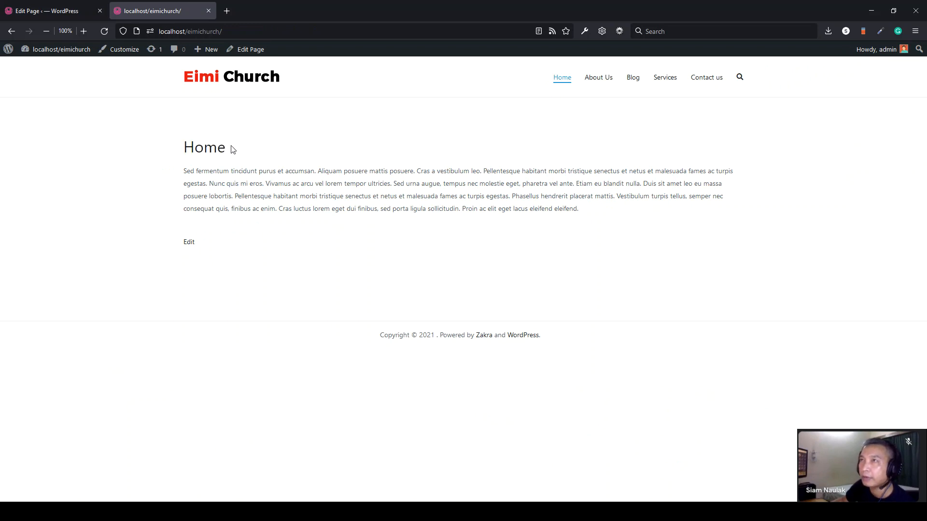
pyautogui.click(48, 11)
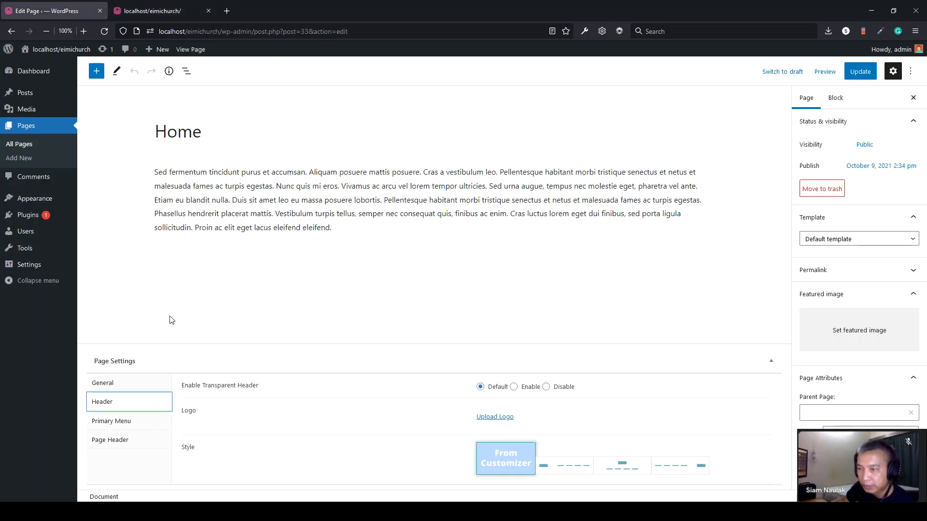
# - Uncheck Enable Page Header for Home, update, and reload the live site
pyautogui.click(117, 446)
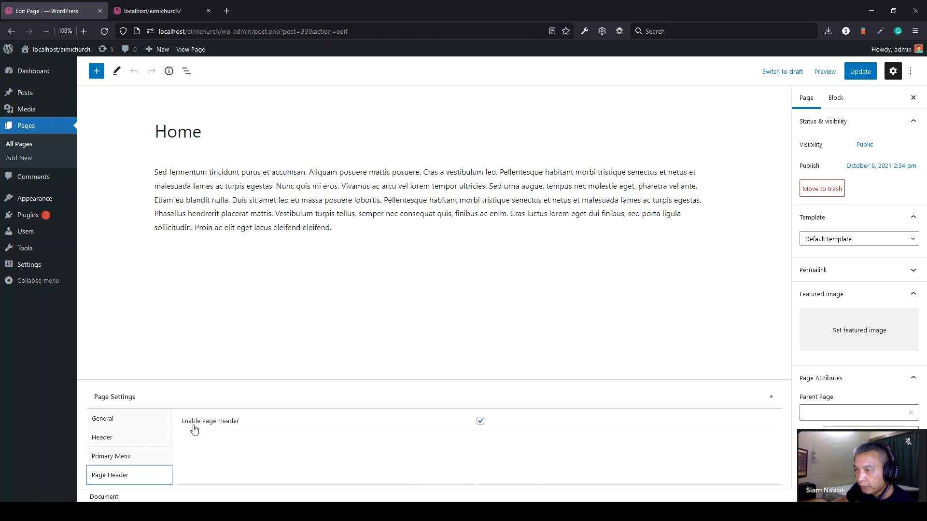
pyautogui.click(480, 424)
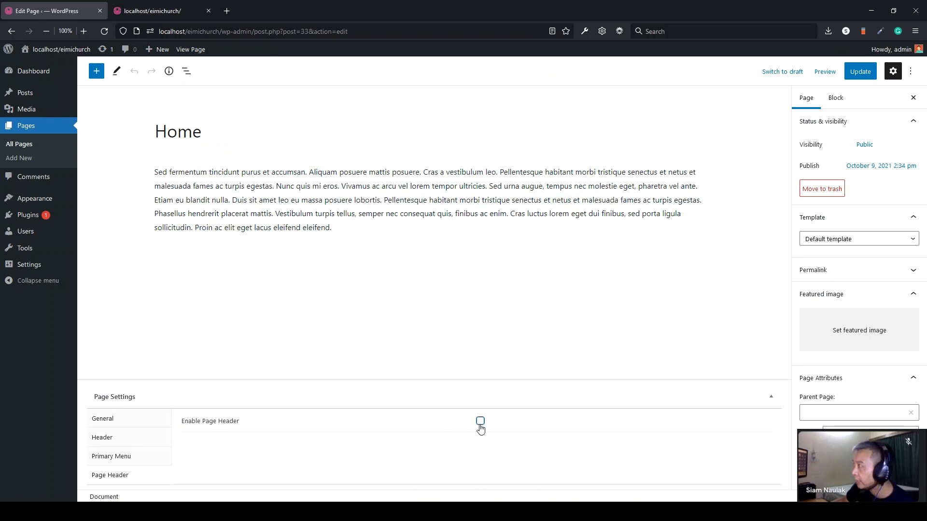
pyautogui.click(859, 71)
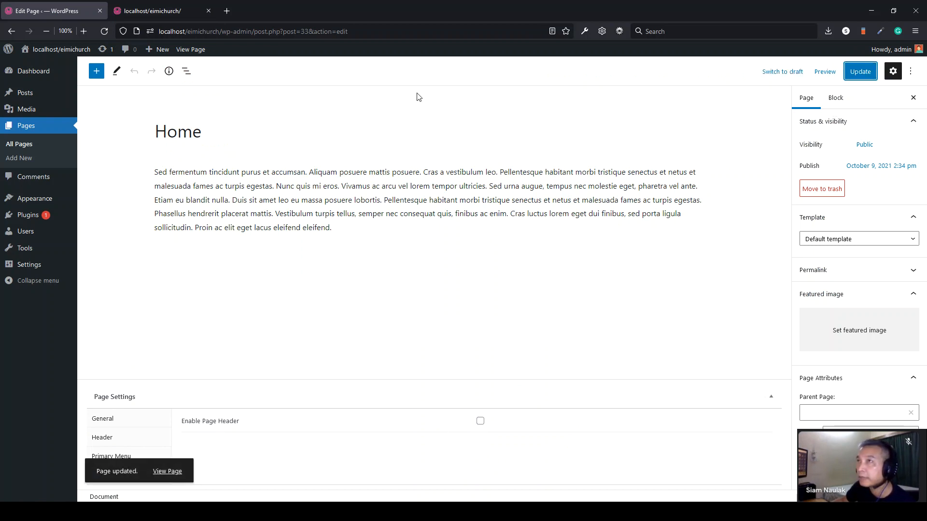
pyautogui.click(155, 11)
pyautogui.click(104, 31)
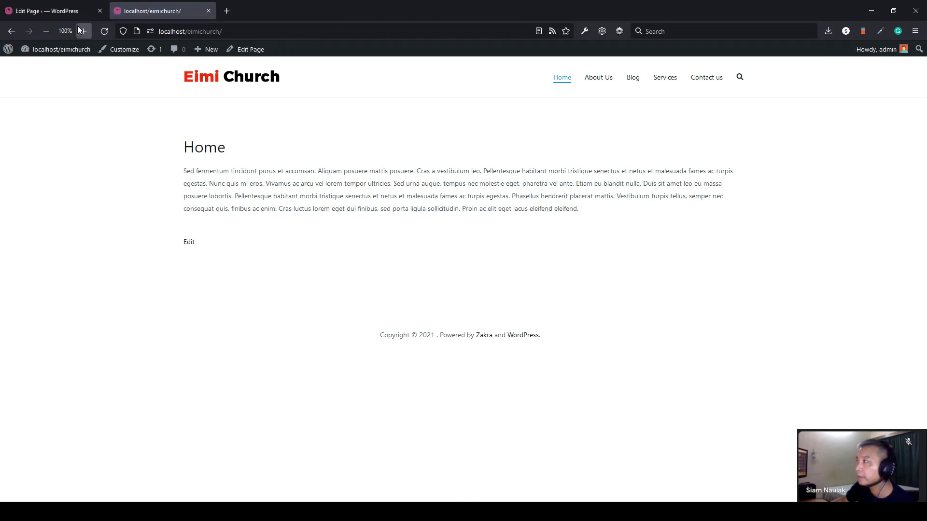
# - Update the Home page again and recheck it on the live front page
pyautogui.click(48, 10)
pyautogui.click(854, 72)
pyautogui.click(160, 11)
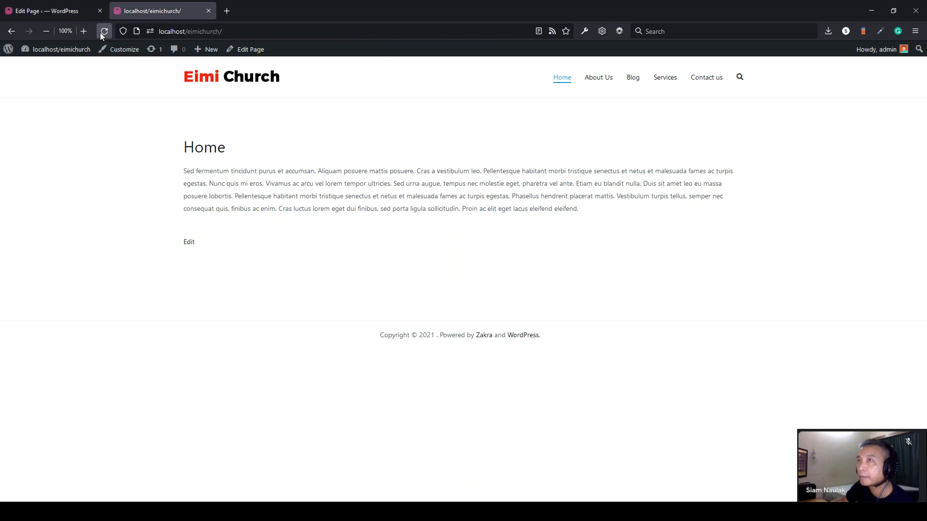
pyautogui.click(100, 33)
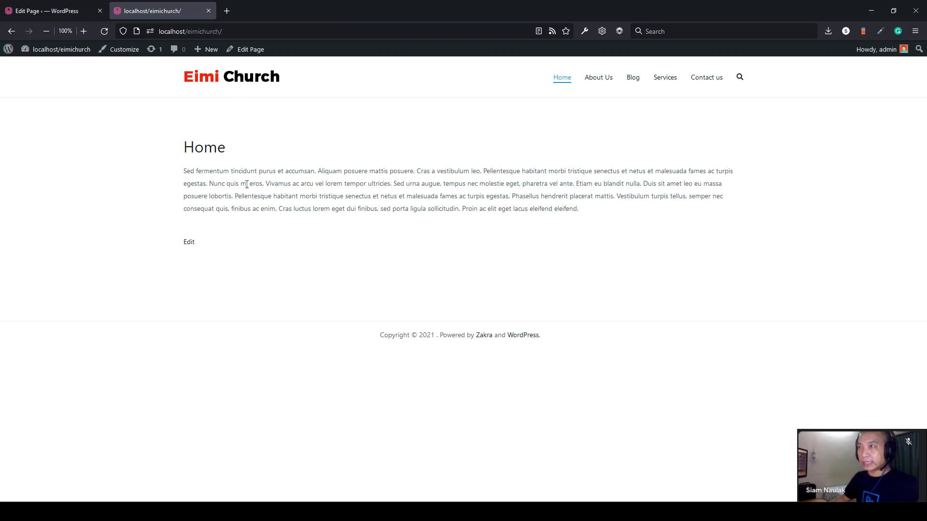
pyautogui.moveTo(230, 147); pyautogui.dragTo(189, 150)
pyautogui.click(190, 150)
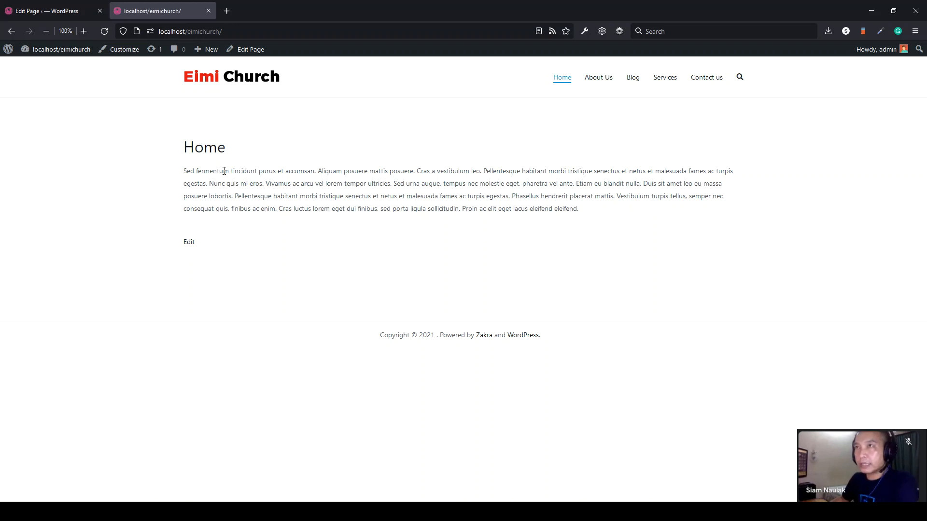
pyautogui.click(46, 11)
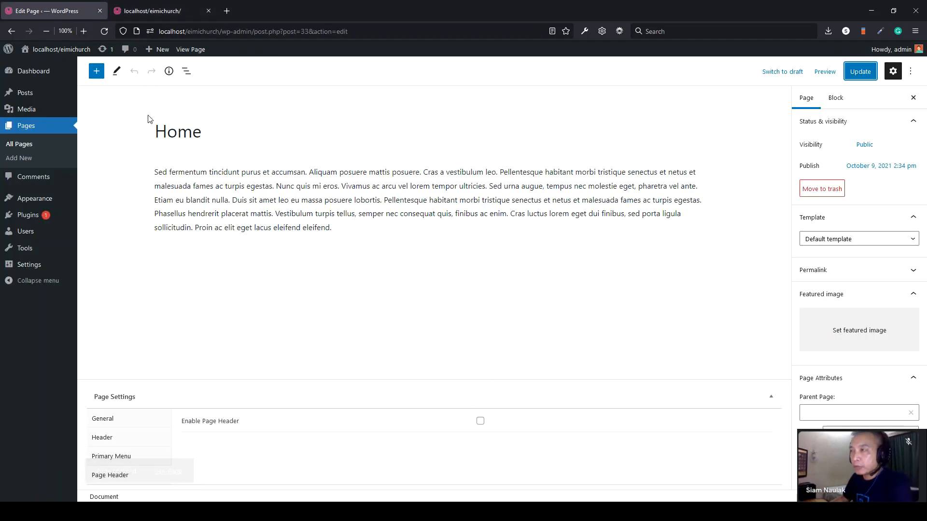
# - Add short test paragraphs (ghighj, sfsdfsdf, sf sfsdf) below the main Home text
pyautogui.click(349, 228)
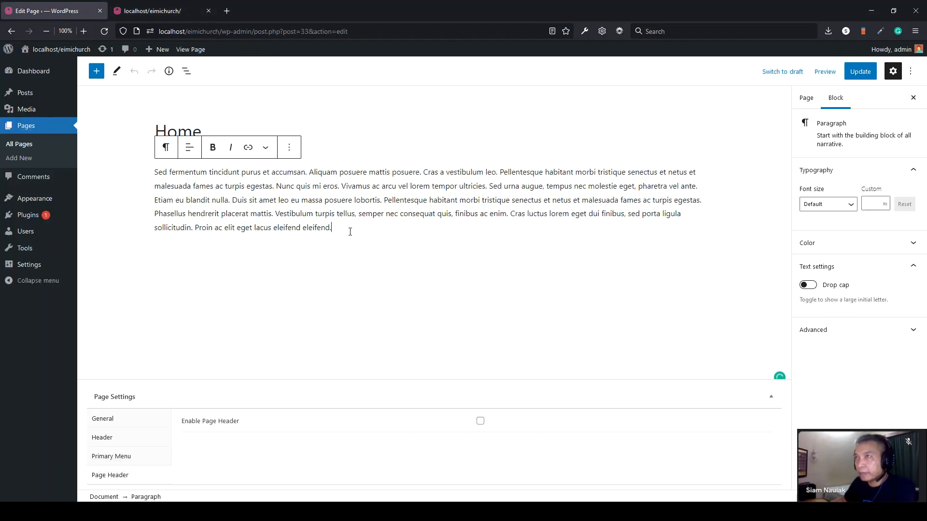
pyautogui.click(157, 11)
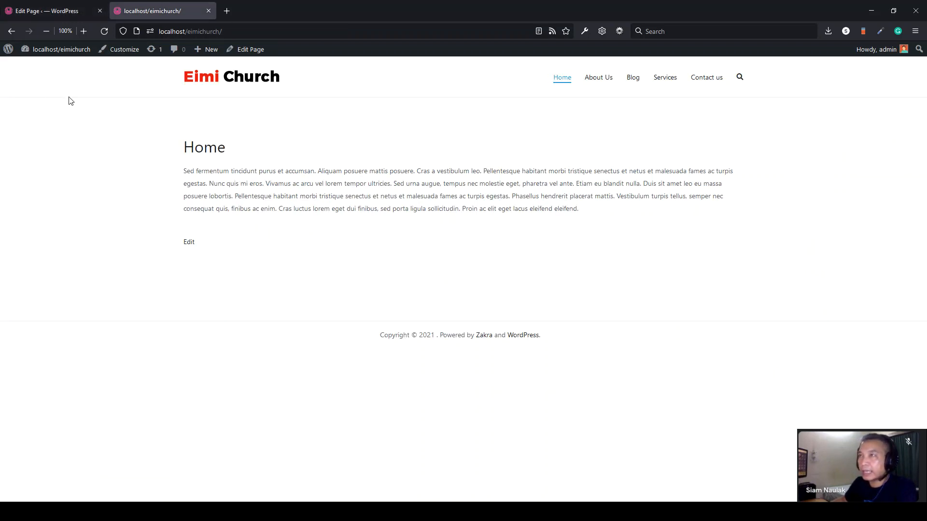
pyautogui.click(47, 11)
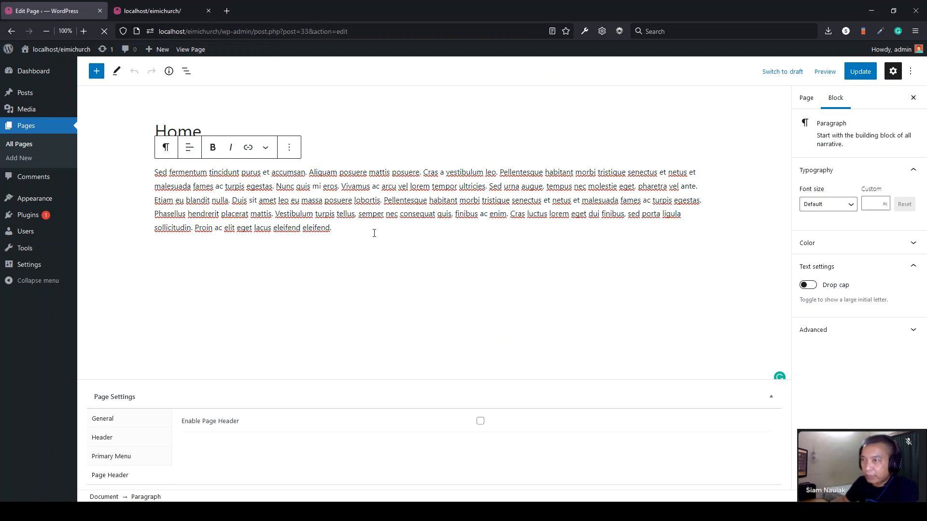
pyautogui.click(277, 246)
pyautogui.write('ghighj')
pyautogui.press('Return')
pyautogui.write('sfsdfsdf')
pyautogui.press('Return')
pyautogui.write('sf')
pyautogui.press('Return')
pyautogui.write('sfsdf')
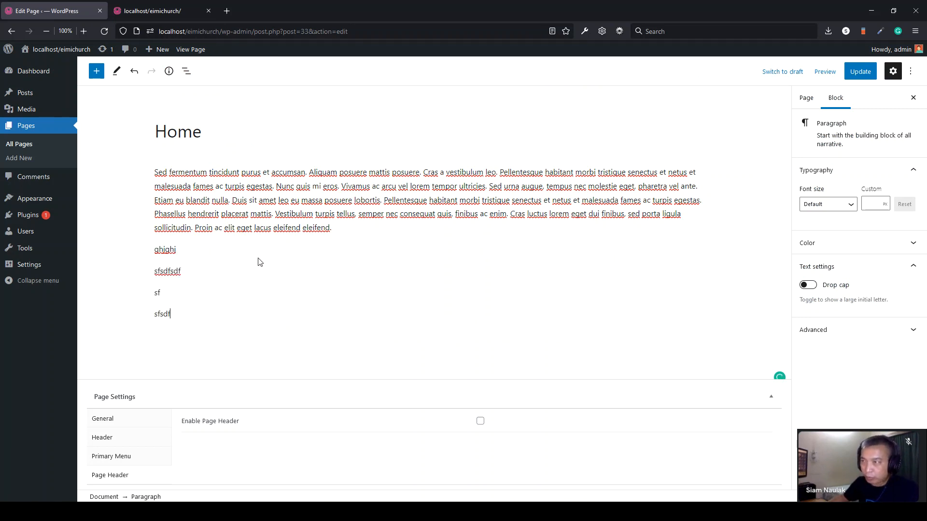
# - Open the main paragraph's block conversion options, then close them
pyautogui.click(242, 213)
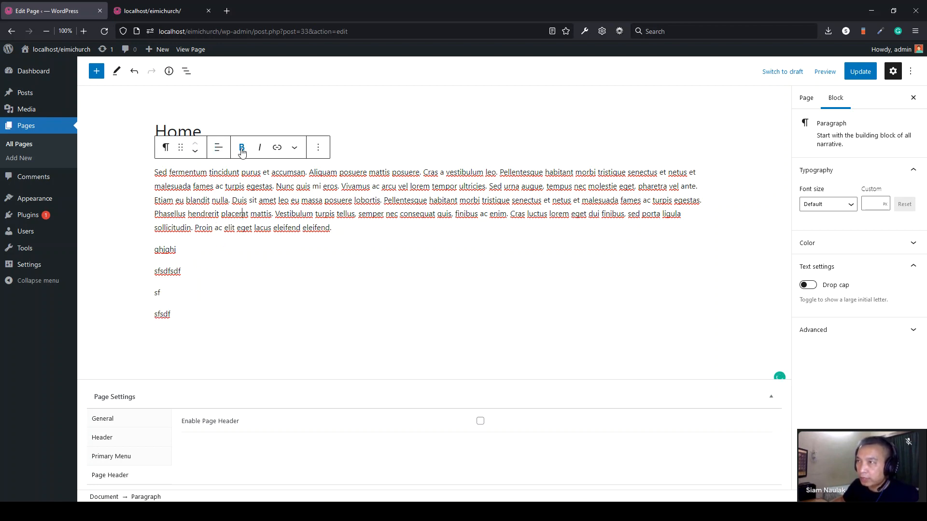
pyautogui.click(165, 148)
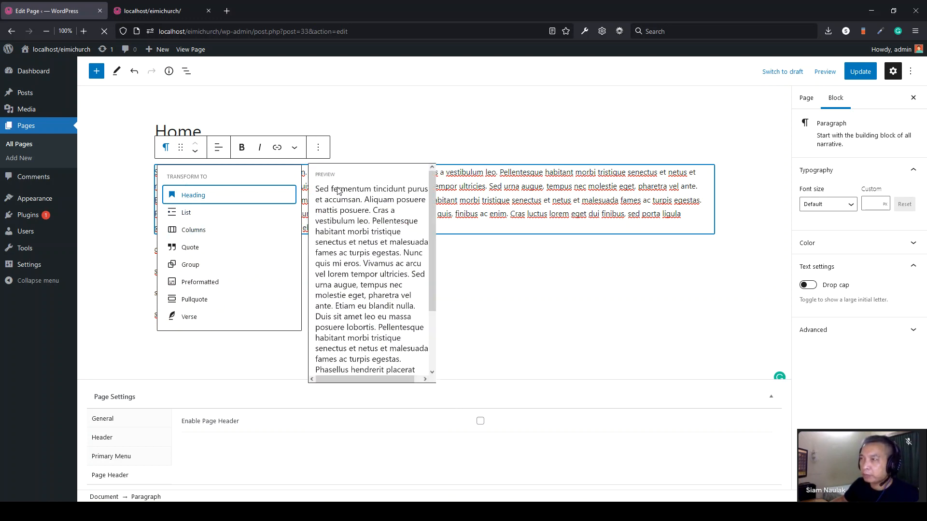
pyautogui.click(552, 223)
# - Delete the test paragraphs and the extra block, leaving one empty block
pyautogui.moveTo(188, 320); pyautogui.dragTo(155, 250)
pyautogui.press('BackSpace')
pyautogui.press('BackSpace')
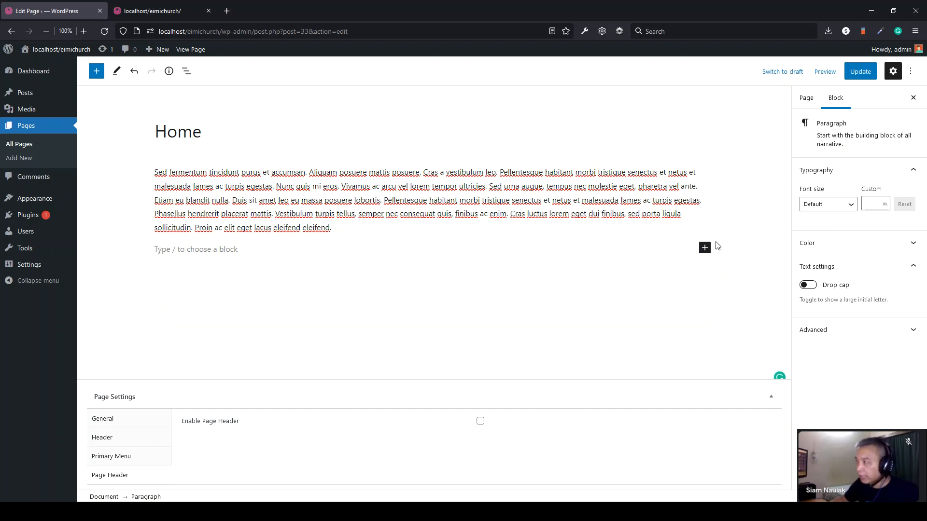
pyautogui.click(538, 192)
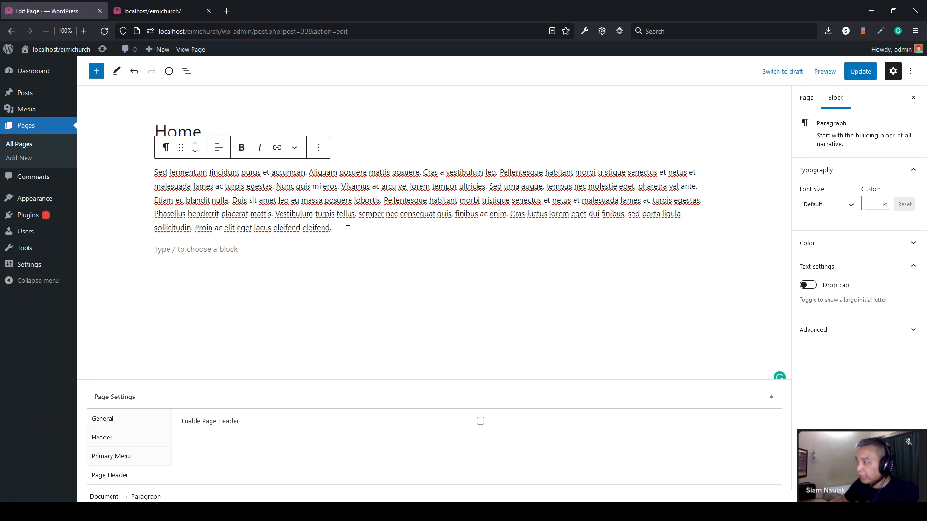
pyautogui.click(336, 247)
pyautogui.press('Return')
pyautogui.press('BackSpace')
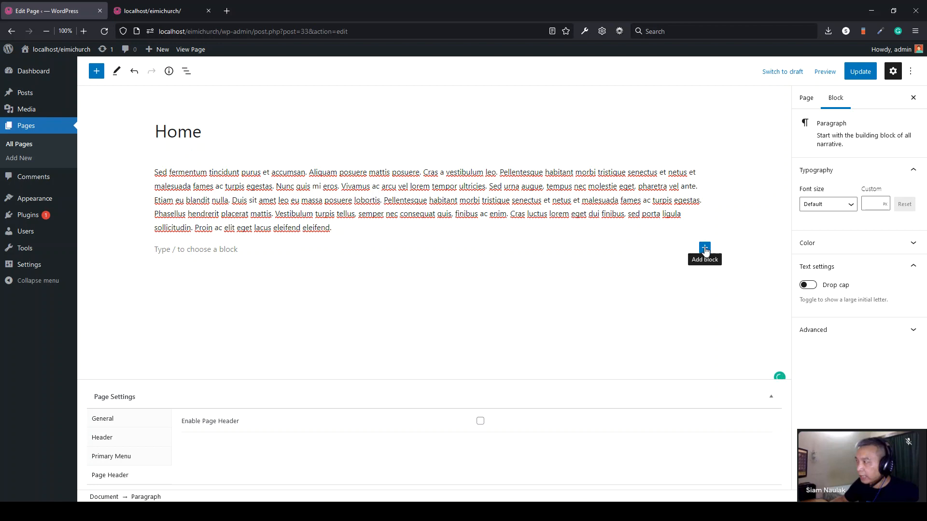
# - Insert an Image block below the paragraph from the full block library
pyautogui.click(705, 249)
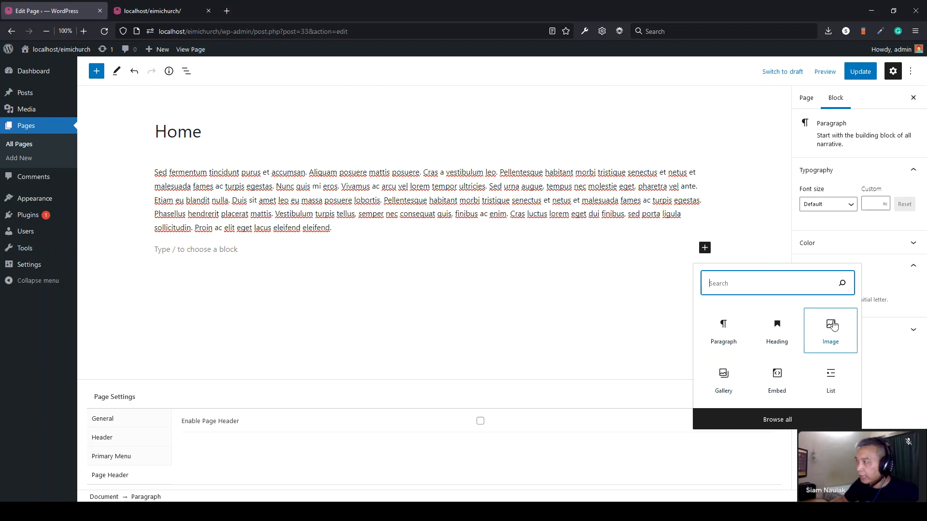
pyautogui.click(775, 428)
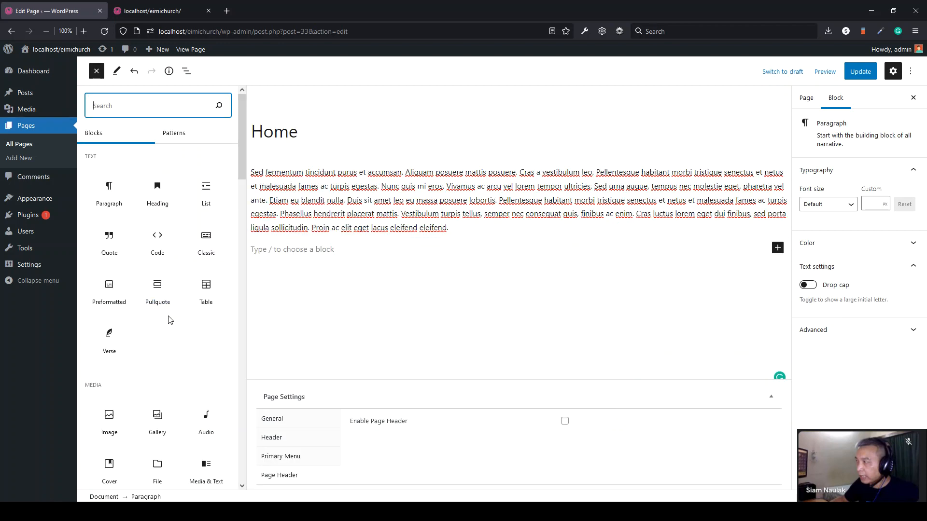
pyautogui.scroll(-4, 169, 320)
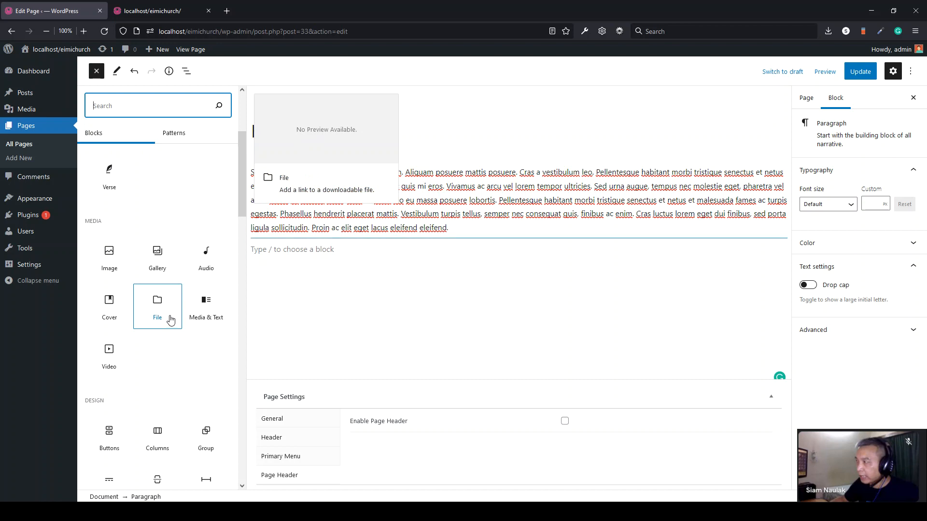
pyautogui.scroll(4, 170, 320)
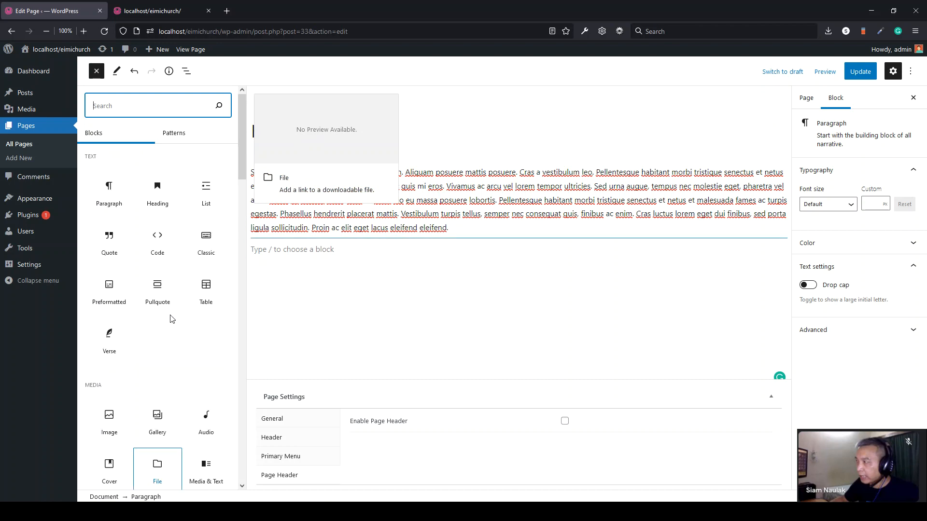
pyautogui.scroll(-2, 101, 366)
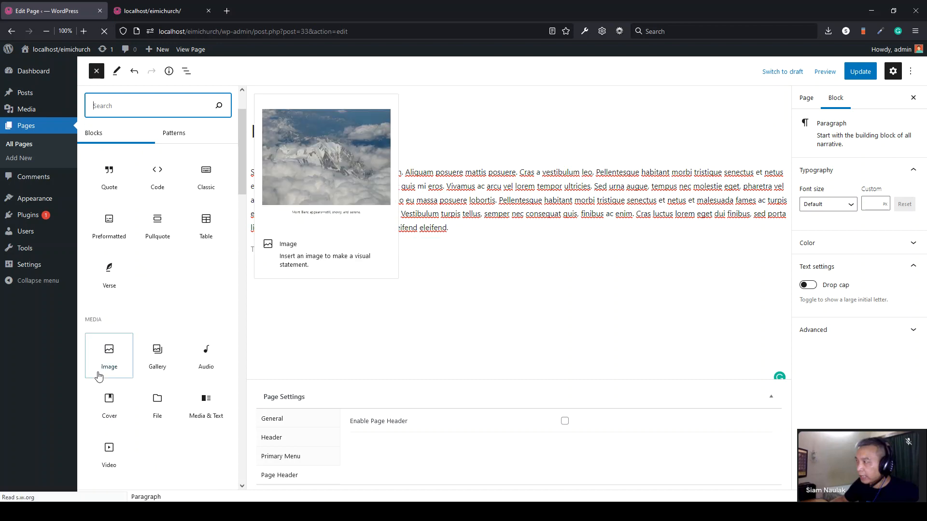
pyautogui.click(108, 348)
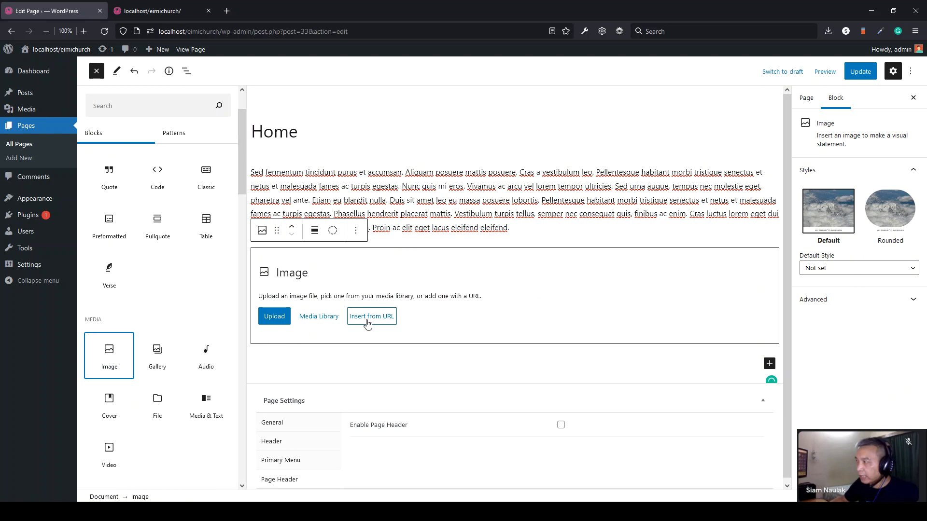
pyautogui.click(285, 320)
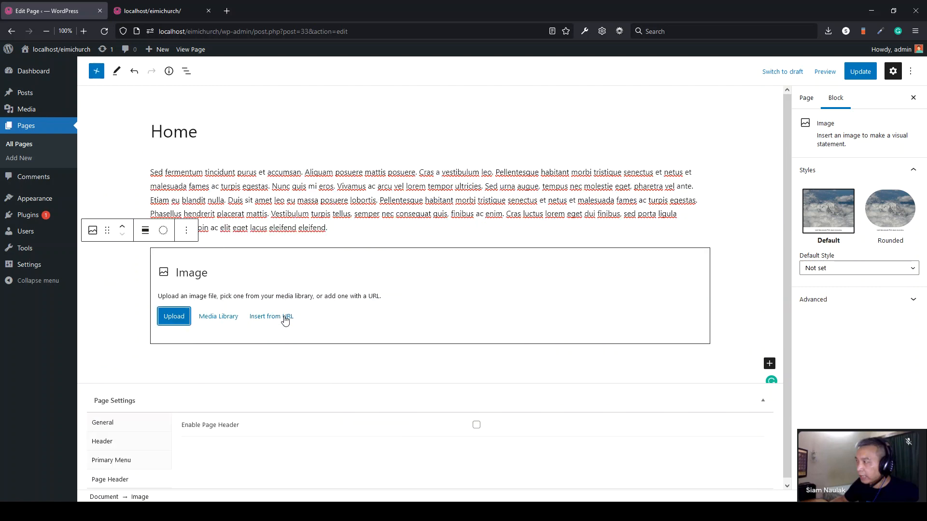
# - Upload the church interior photo to the Media Library, insert it, and update the page
pyautogui.click(172, 322)
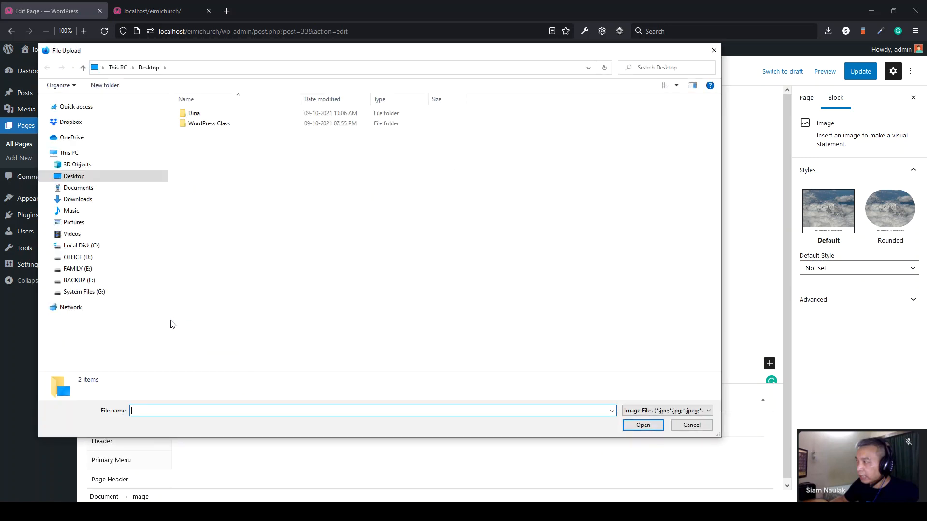
pyautogui.click(692, 426)
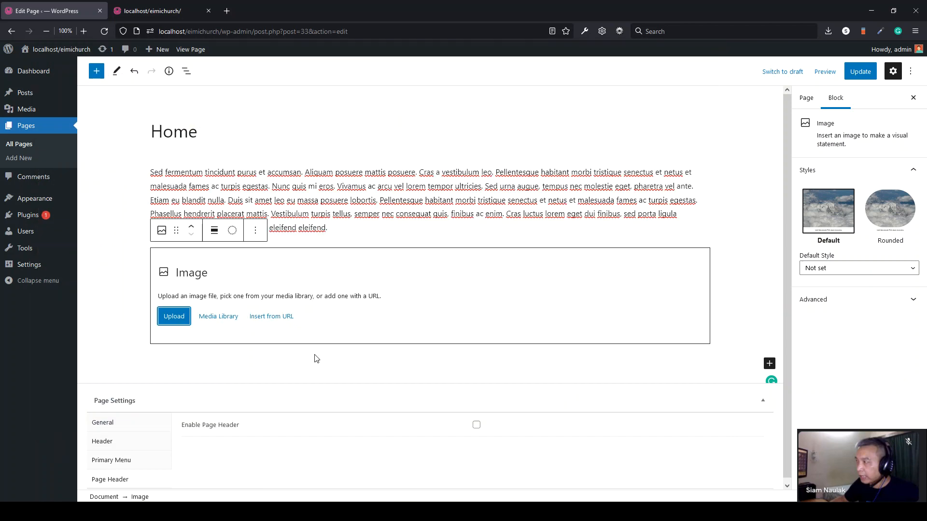
pyautogui.click(219, 319)
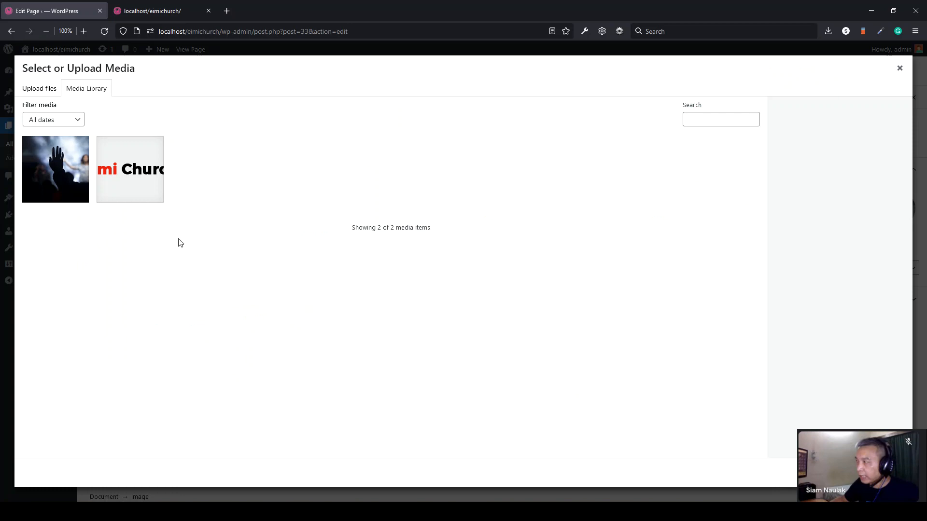
pyautogui.click(112, 512)
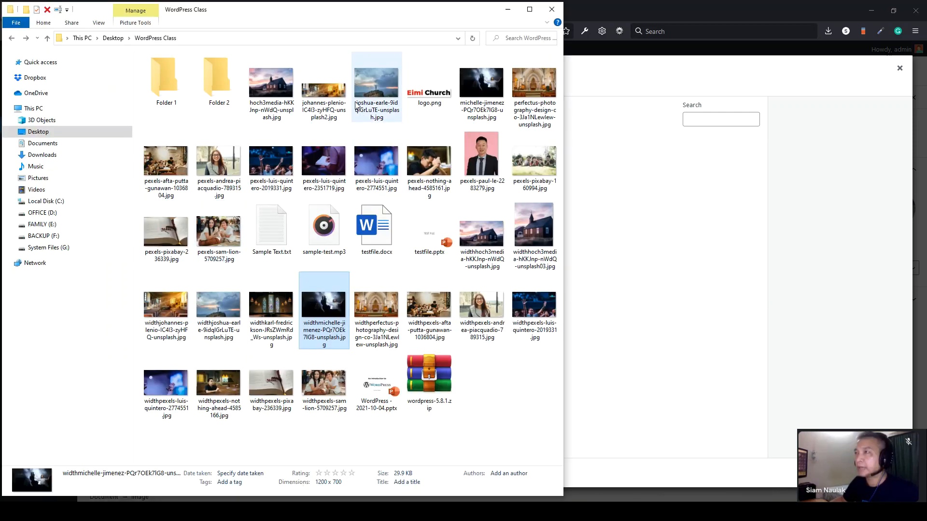
pyautogui.click(324, 95)
pyautogui.moveTo(324, 94); pyautogui.dragTo(699, 202)
pyautogui.click(717, 369)
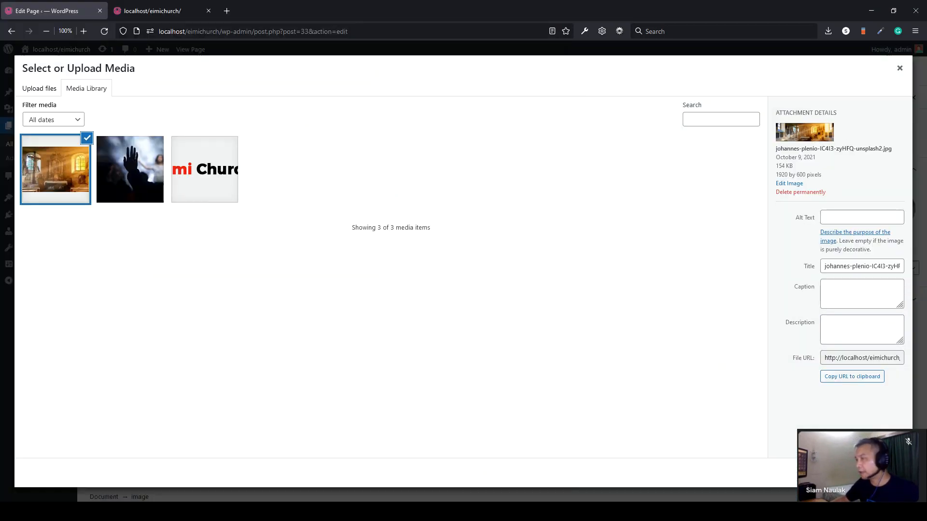
pyautogui.click(890, 473)
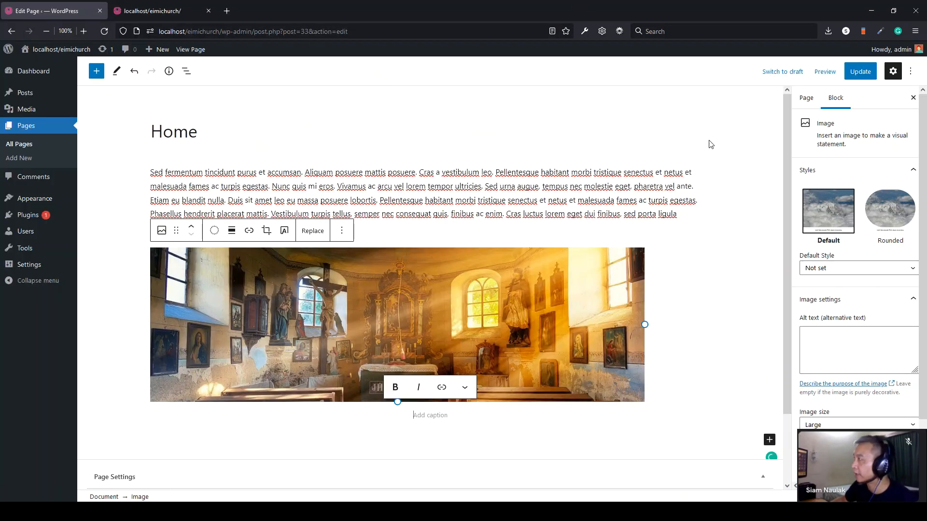
pyautogui.click(868, 77)
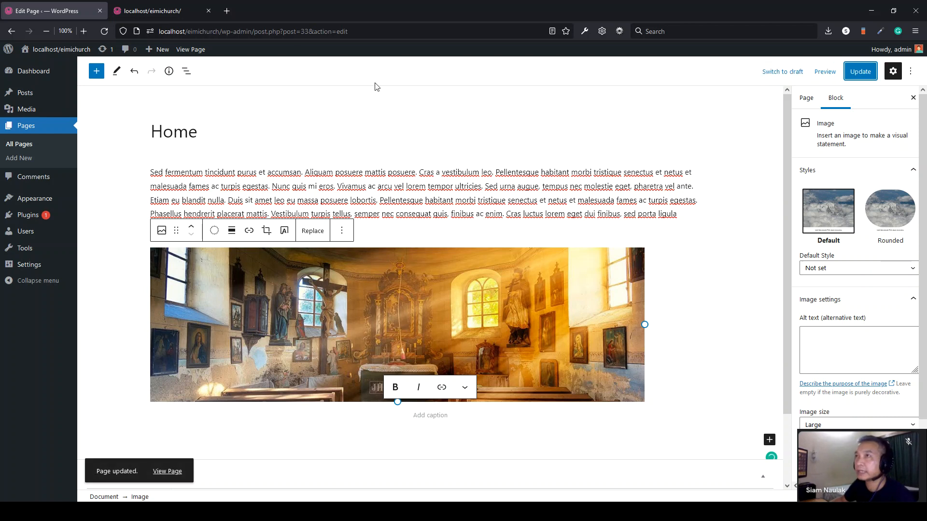
pyautogui.click(177, 14)
# - Move the church image above the paragraph, update, and confirm it on the live page
pyautogui.click(105, 32)
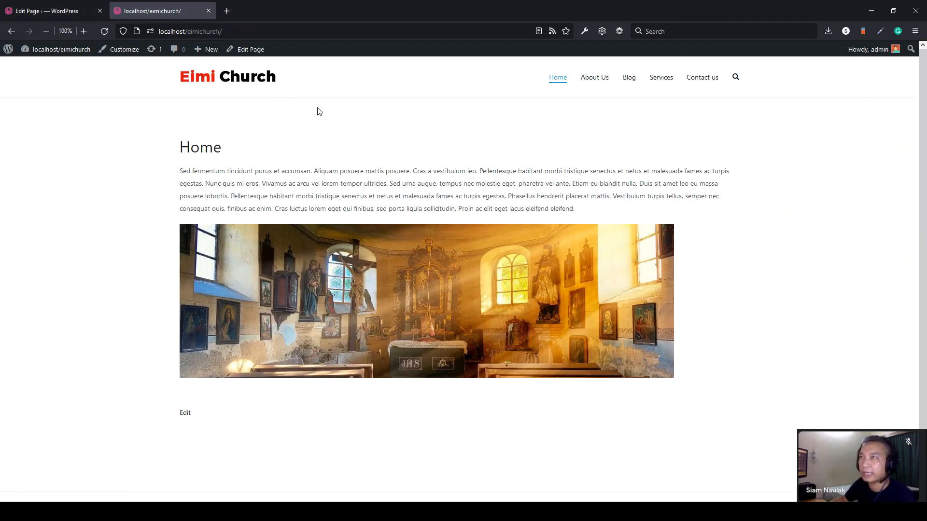
pyautogui.click(66, 11)
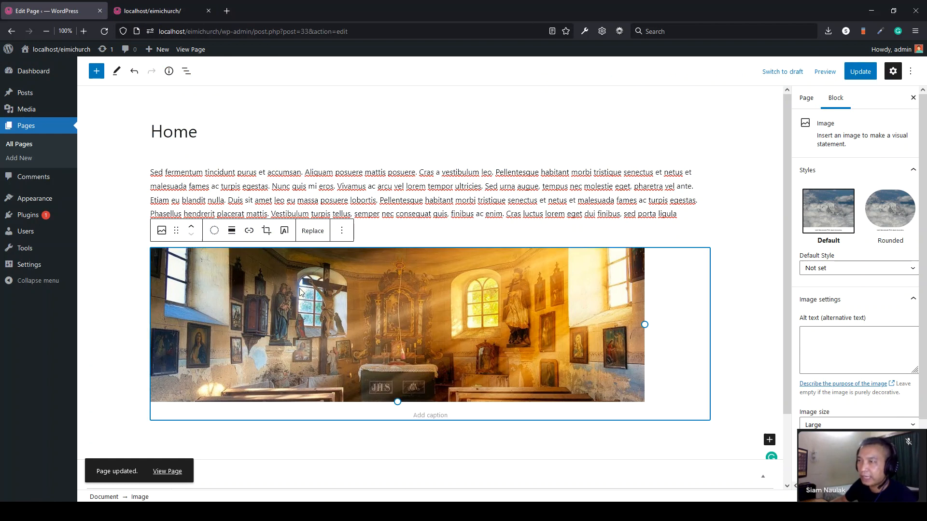
pyautogui.click(192, 230)
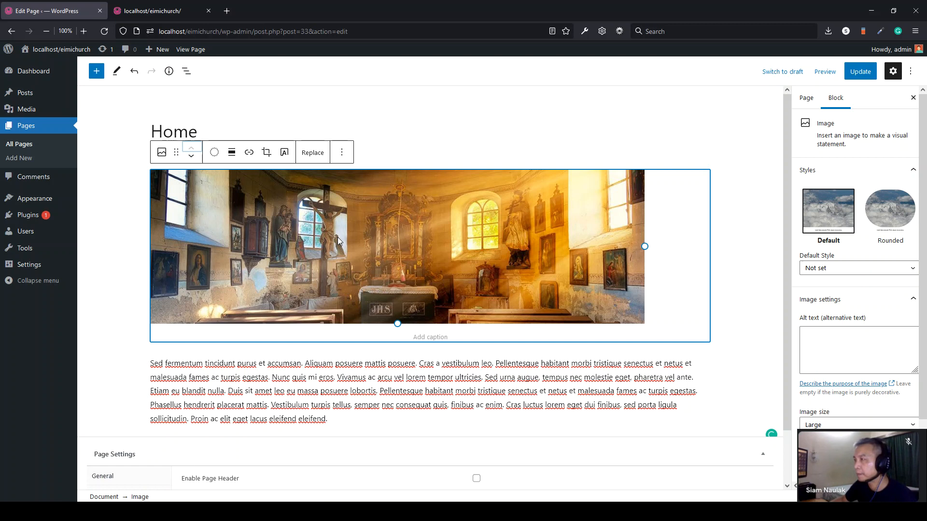
pyautogui.click(860, 71)
pyautogui.click(121, 10)
pyautogui.click(105, 32)
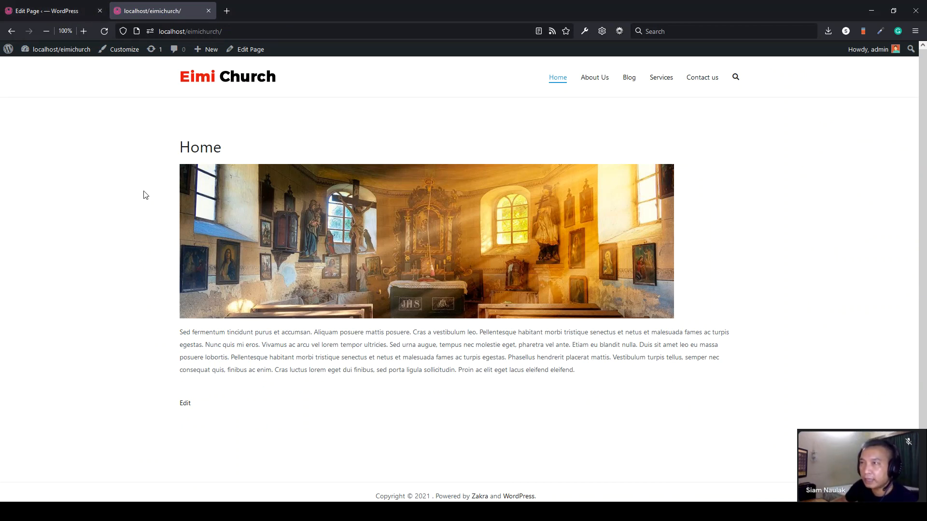
pyautogui.click(62, 10)
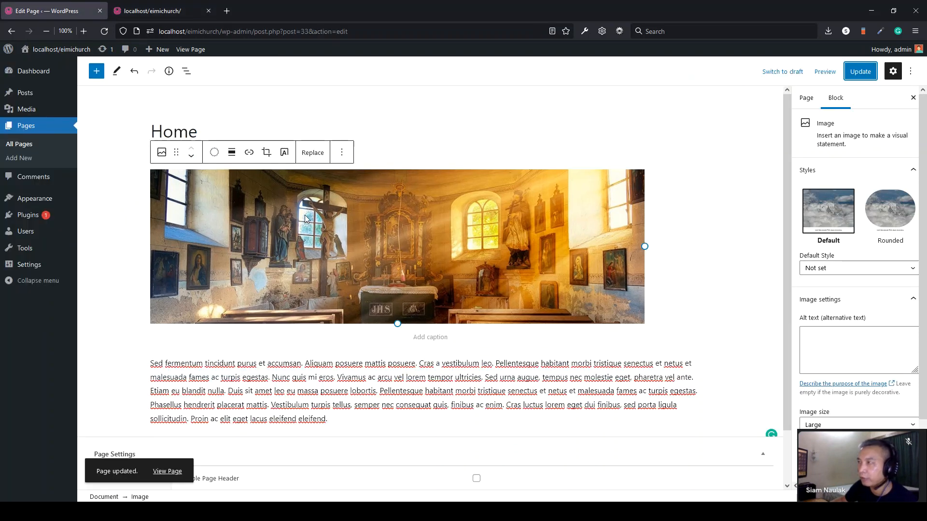
pyautogui.click(261, 218)
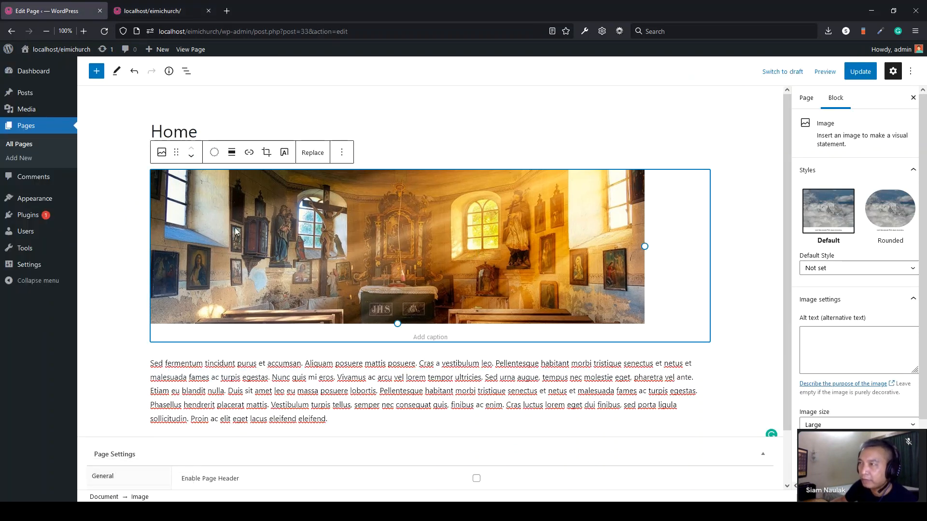
# - Set the church image to full-width alignment, update, and check it on the live page
pyautogui.click(231, 156)
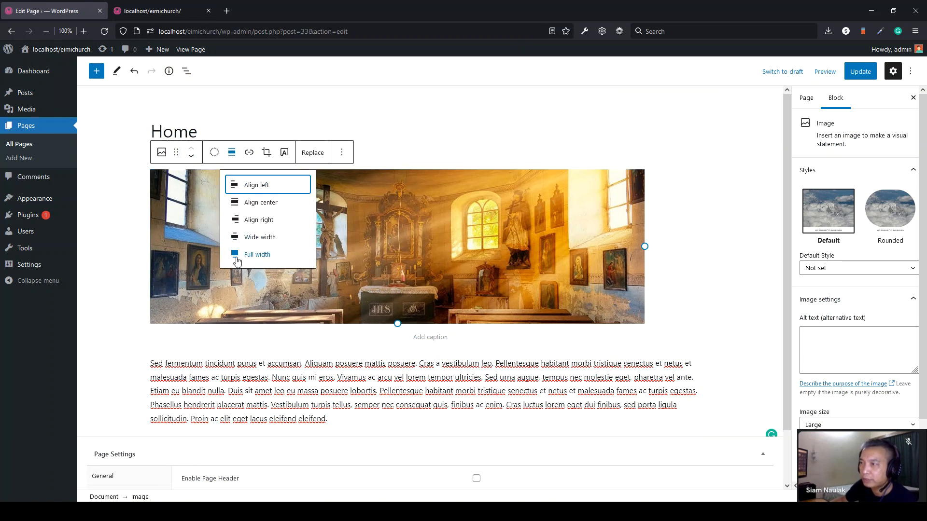
pyautogui.click(245, 256)
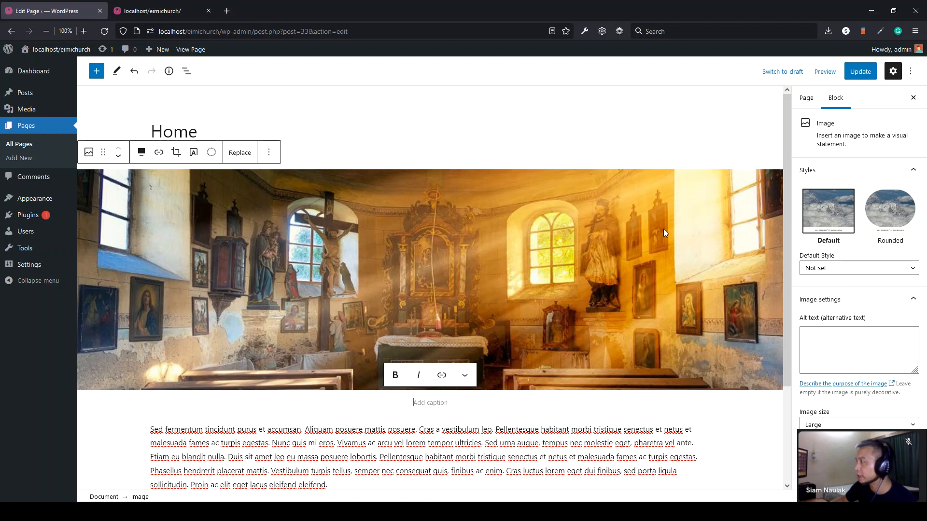
pyautogui.click(862, 73)
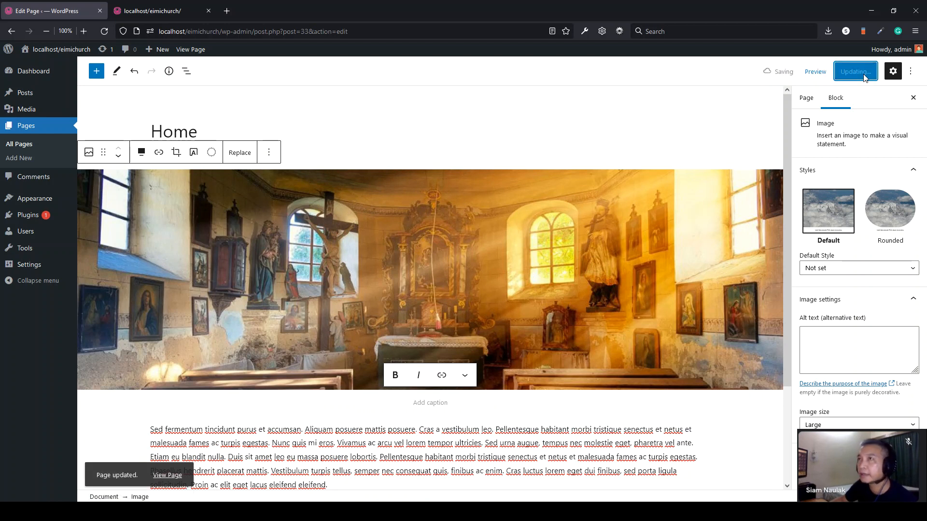
pyautogui.click(138, 17)
pyautogui.click(106, 30)
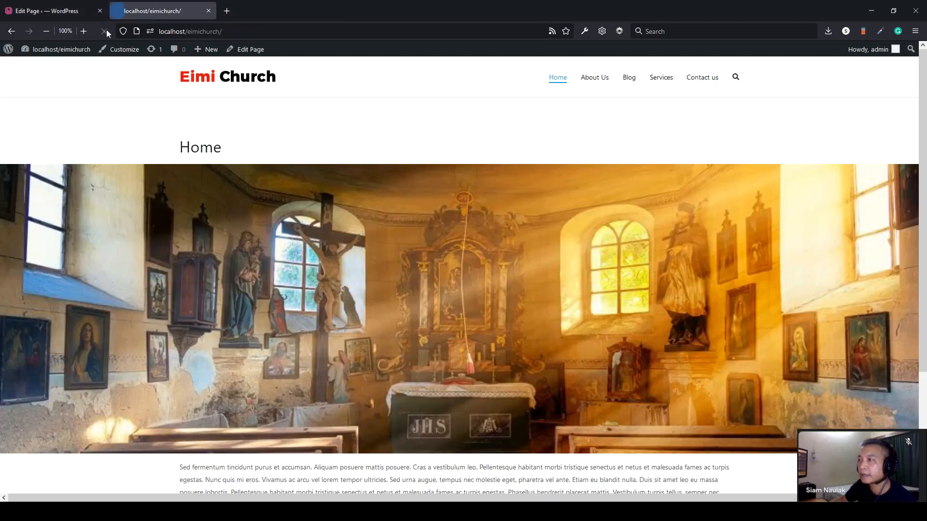
pyautogui.scroll(-2, 332, 286)
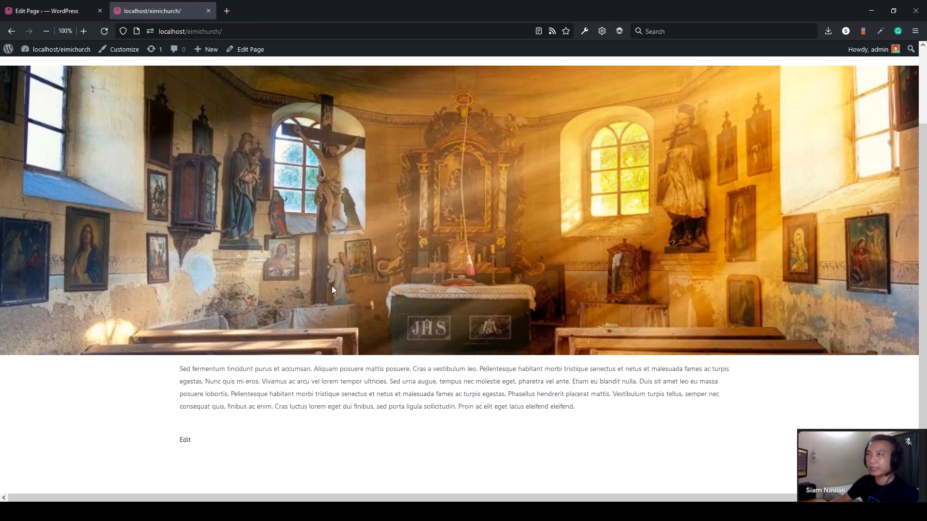
pyautogui.scroll(2, 332, 286)
pyautogui.moveTo(245, 154)
pyautogui.mouseDown()
pyautogui.moveTo(177, 148)
pyautogui.moveTo(243, 151)
pyautogui.mouseUp()
pyautogui.click(244, 151)
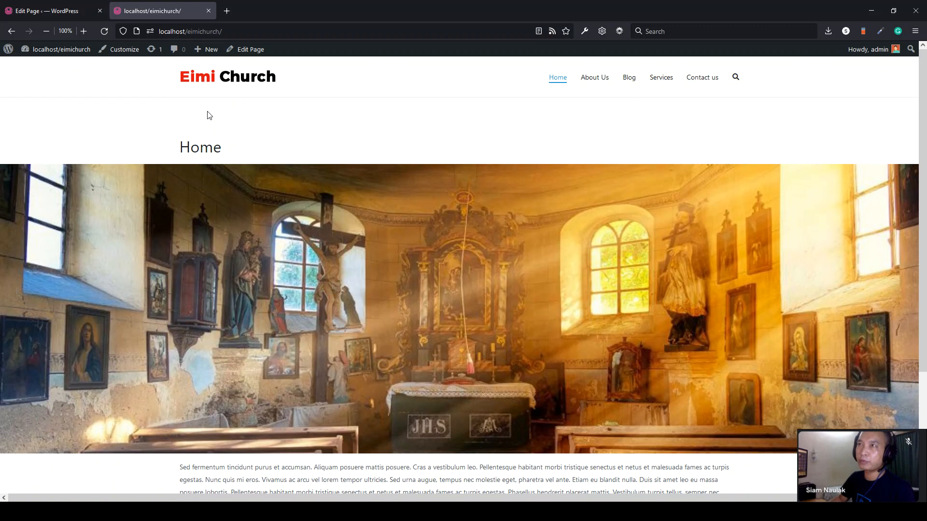
pyautogui.click(69, 12)
pyautogui.scroll(-3, 293, 129)
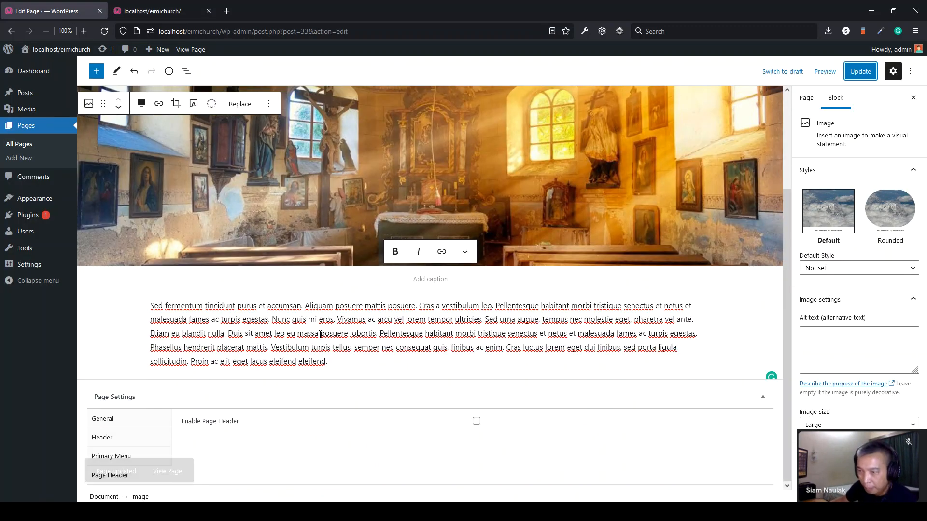
# - Tick Remove content margin in Page Settings > General and update the Home page
pyautogui.click(125, 441)
pyautogui.click(120, 420)
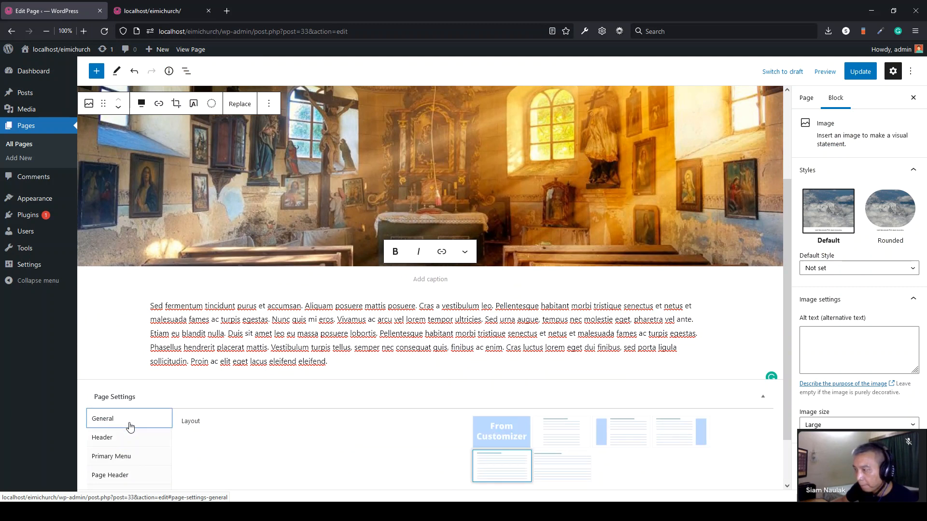
pyautogui.scroll(-2, 322, 440)
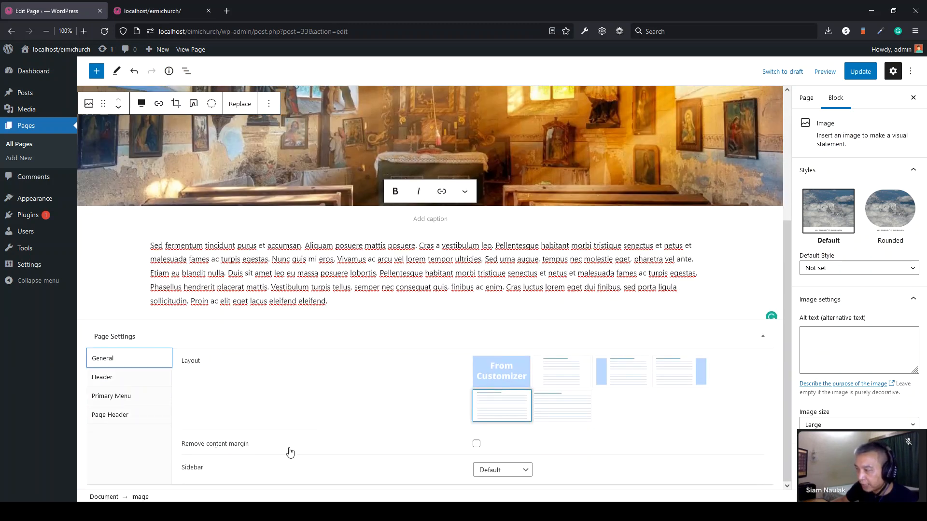
pyautogui.click(477, 445)
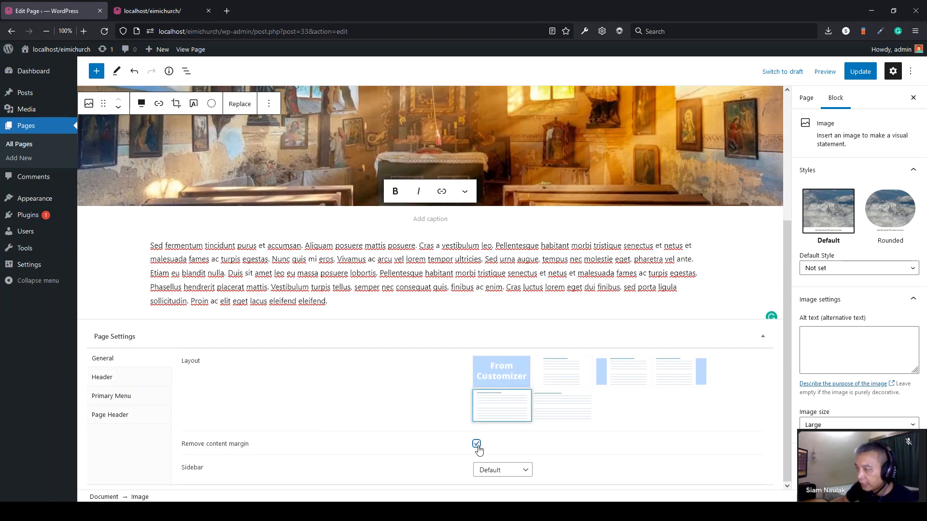
pyautogui.click(860, 72)
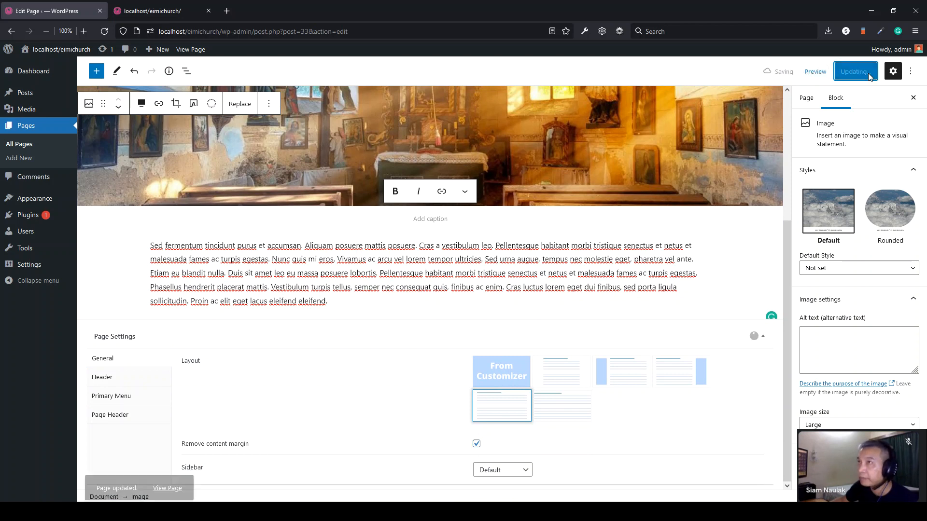
# - Reload the live Home page and open the browser inspector with F12
pyautogui.click(151, 12)
pyautogui.click(104, 31)
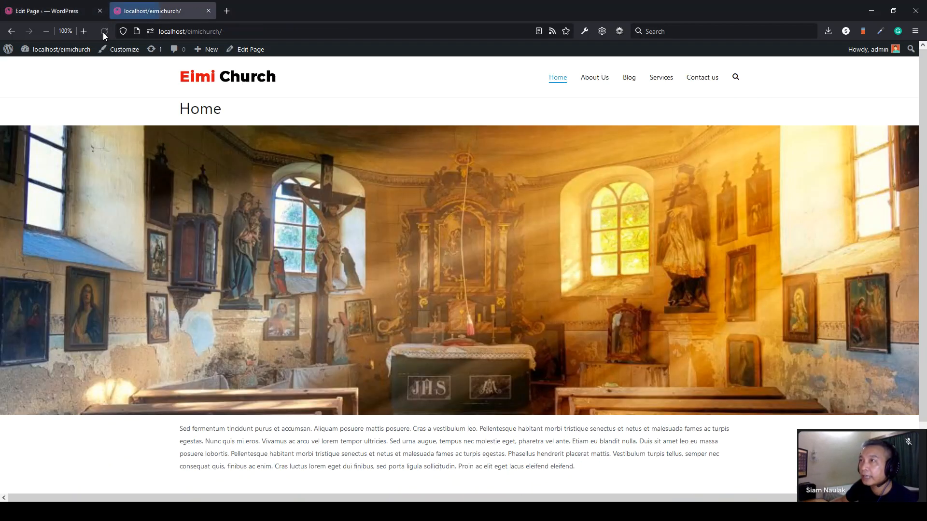
pyautogui.moveTo(185, 109); pyautogui.dragTo(227, 116)
pyautogui.click(181, 108)
pyautogui.click(233, 116)
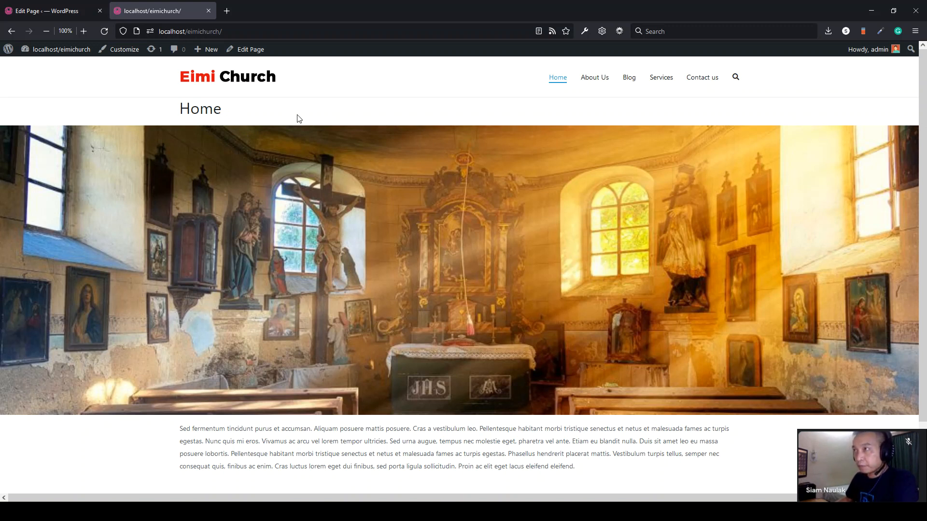
pyautogui.press('F12')
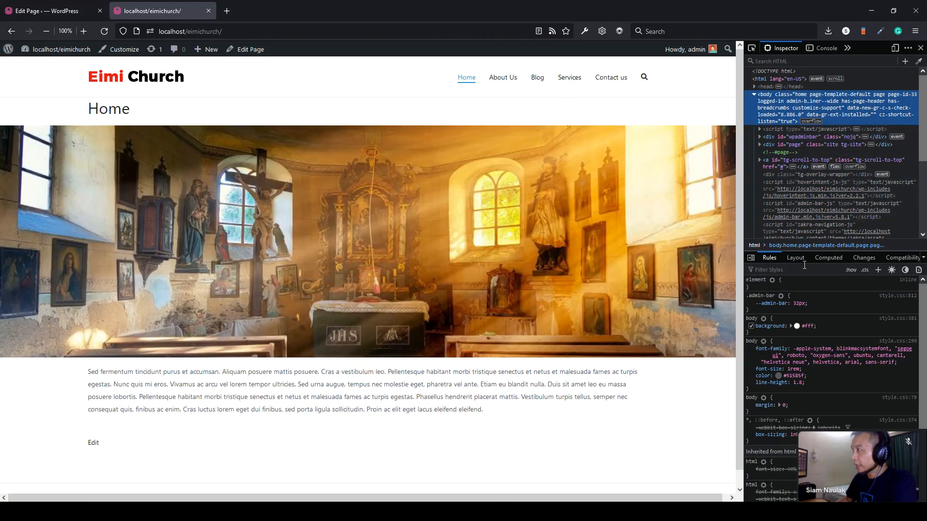
# - Inspect the Home title, copy its header's entry-header class, and close DevTools
pyautogui.click(750, 49)
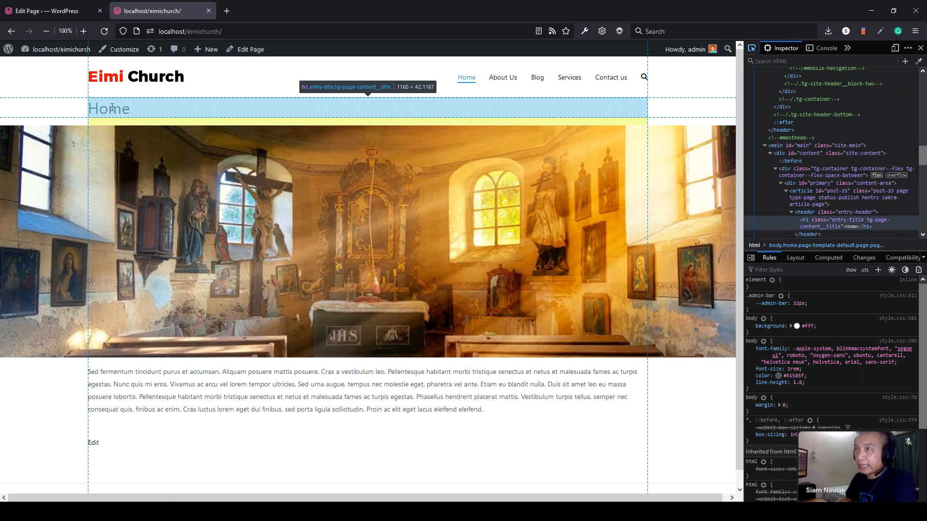
pyautogui.click(112, 109)
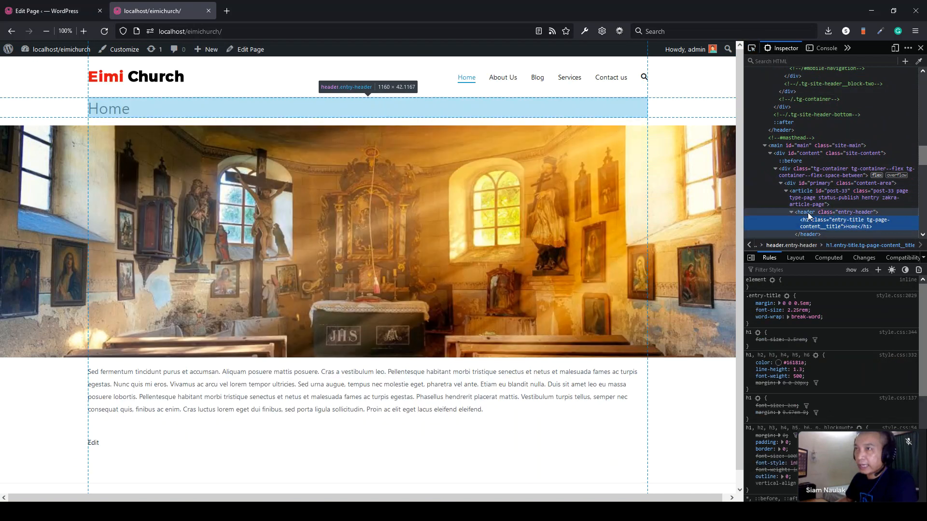
pyautogui.click(844, 213)
pyautogui.click(844, 213)
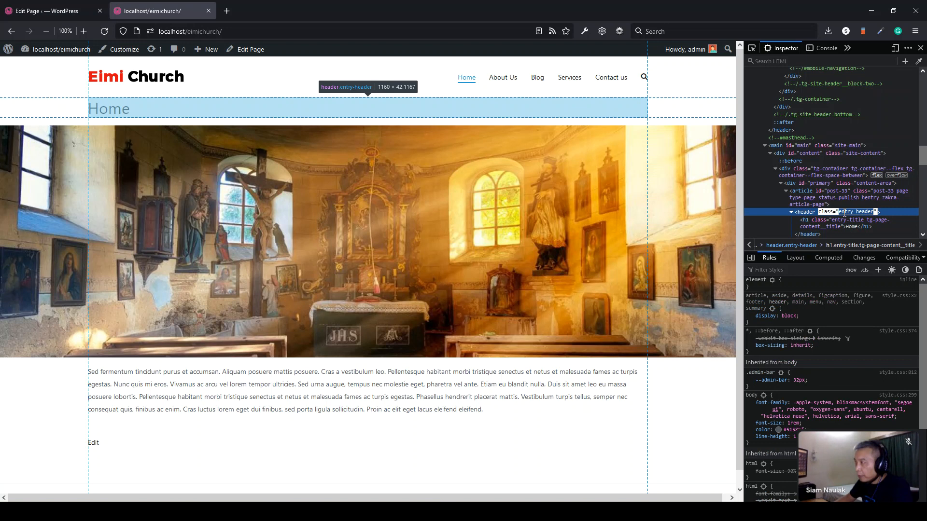
pyautogui.rightClick(843, 213)
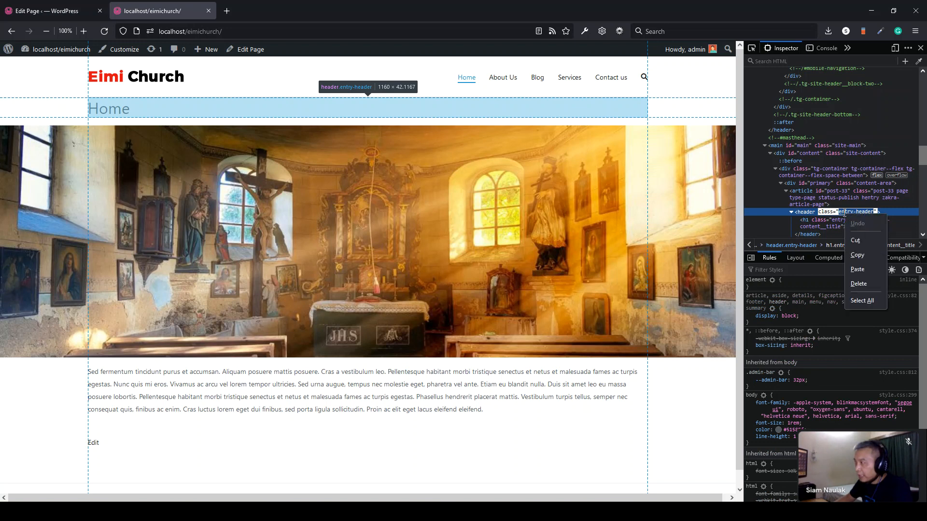
pyautogui.click(858, 255)
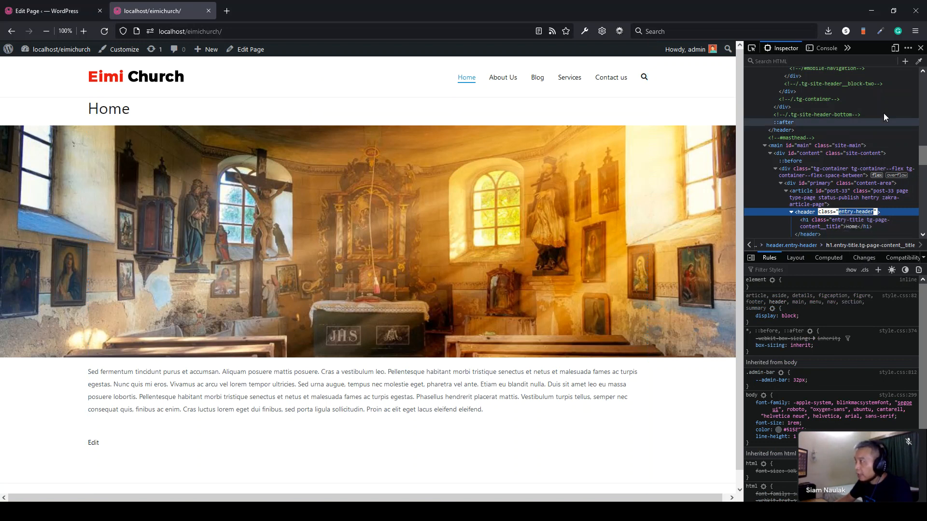
pyautogui.click(920, 49)
pyautogui.click(58, 11)
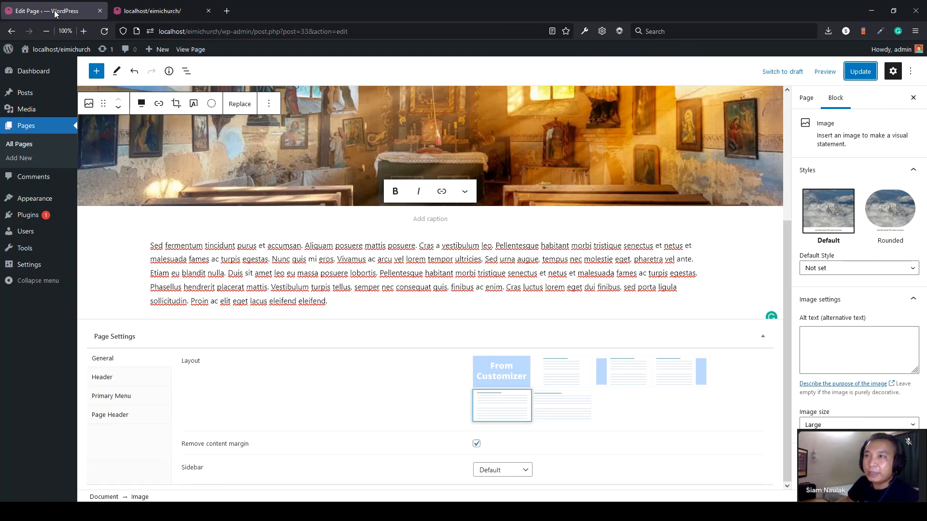
# - Open the Additional CSS section in the site Customizer
pyautogui.moveTo(49, 199)
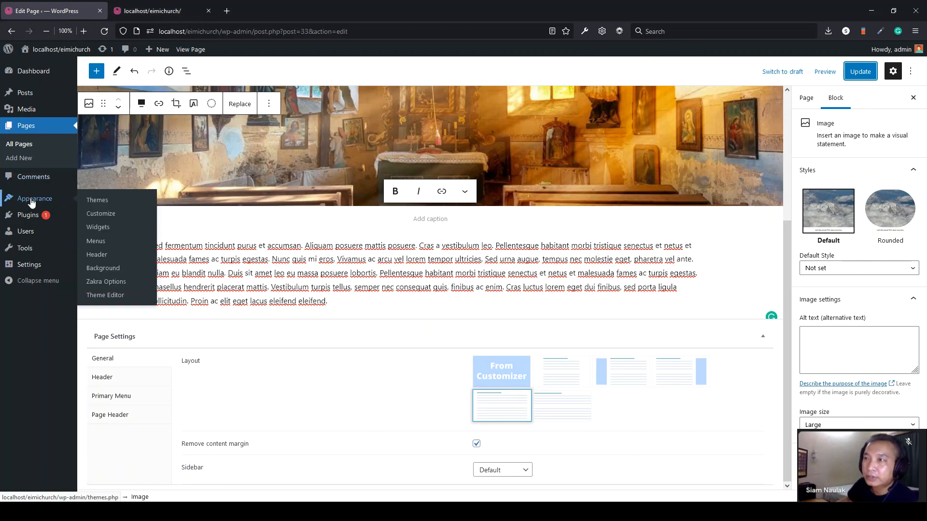
pyautogui.click(110, 217)
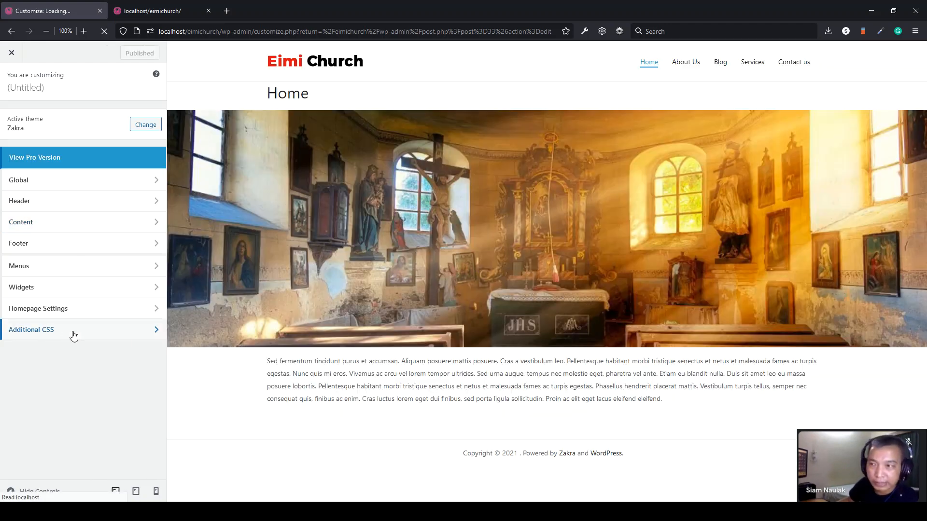
pyautogui.click(67, 337)
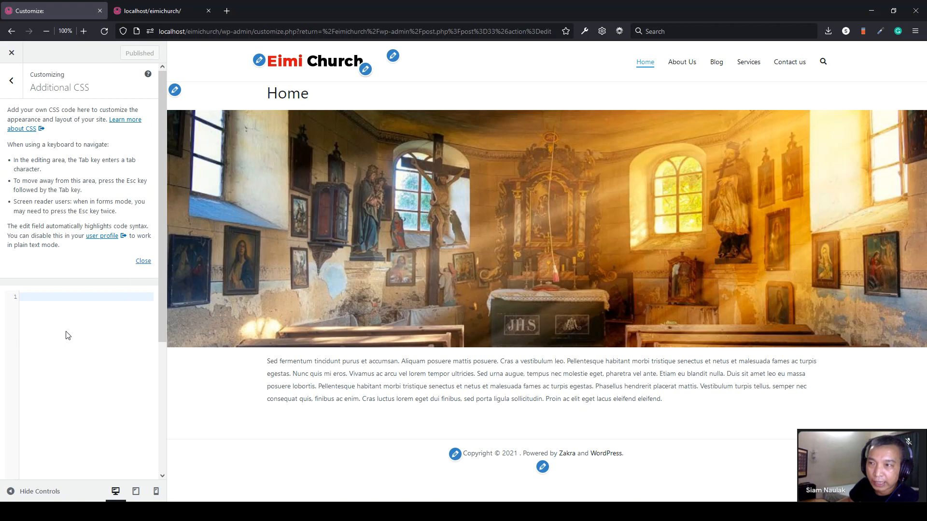
pyautogui.scroll(-3, 55, 337)
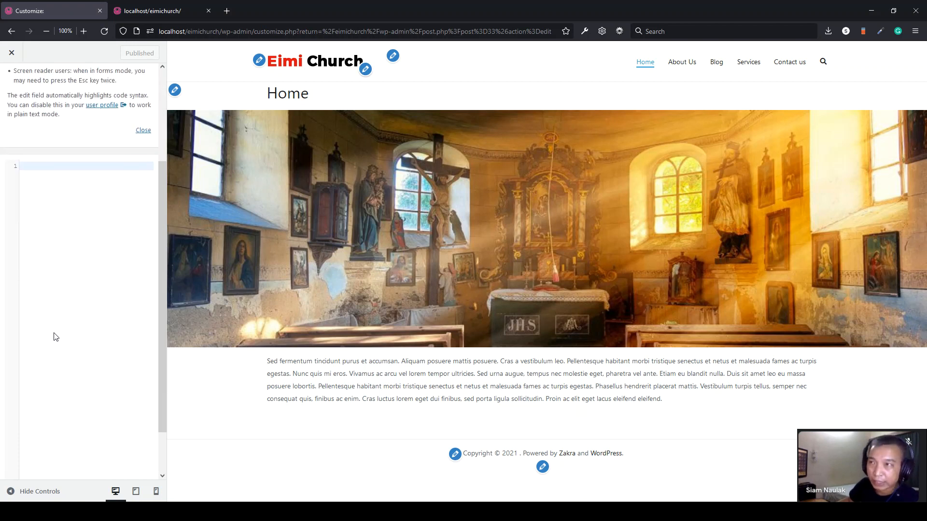
pyautogui.scroll(1, 56, 337)
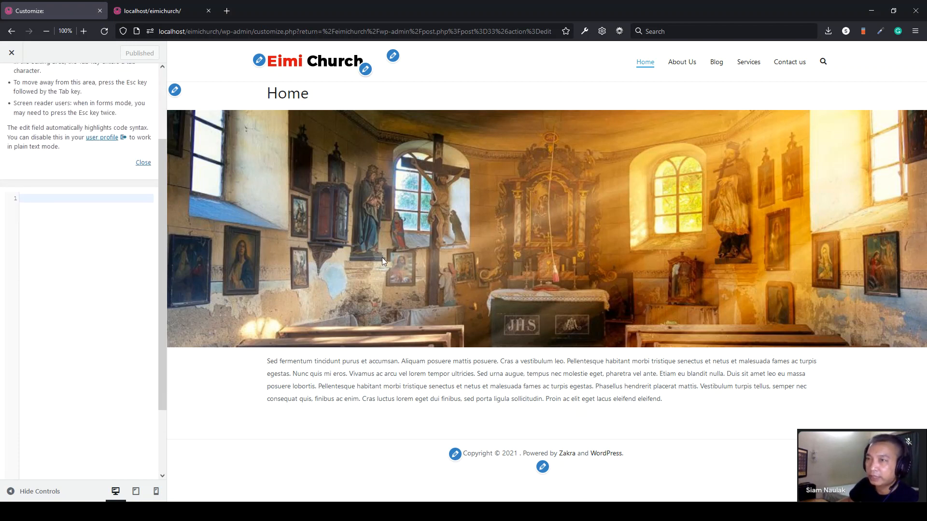
# - Write a .entry-header rule starting with display: none; in the CSS editor
pyautogui.click(30, 225)
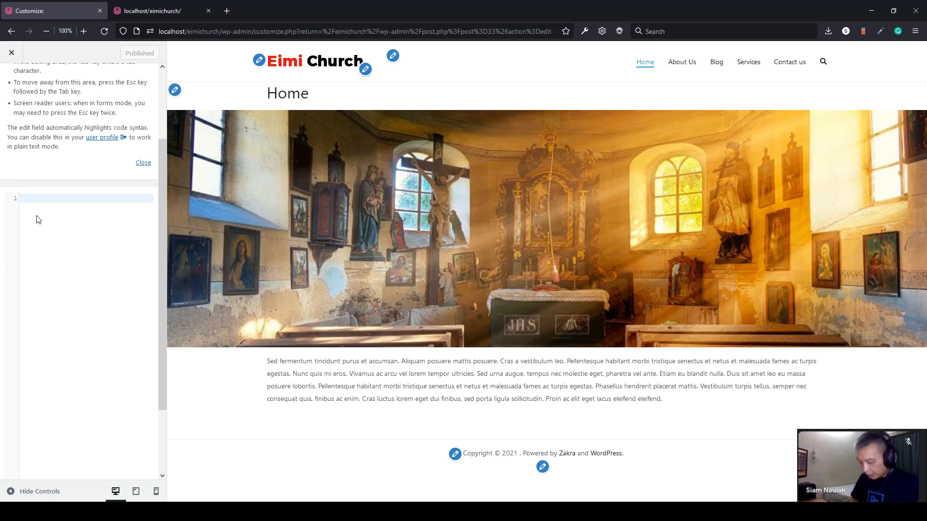
pyautogui.write('.')
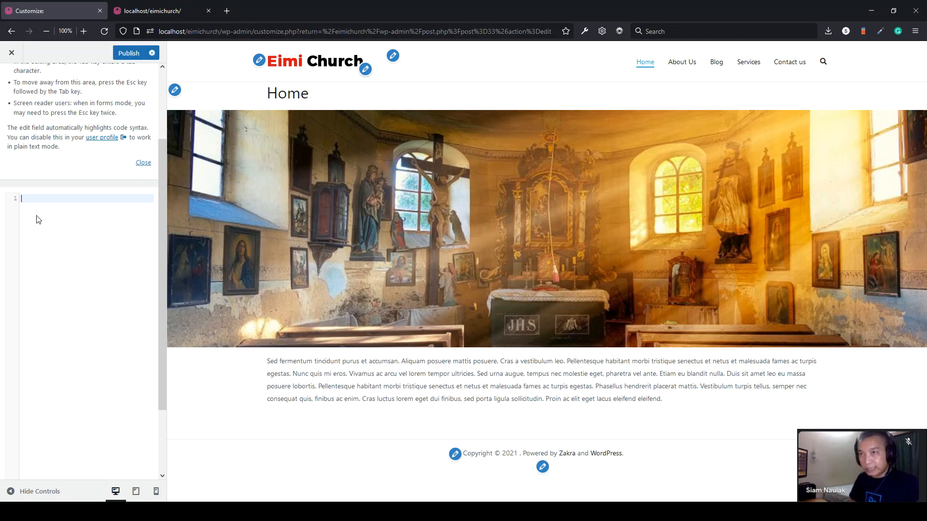
pyautogui.write('entry-header {')
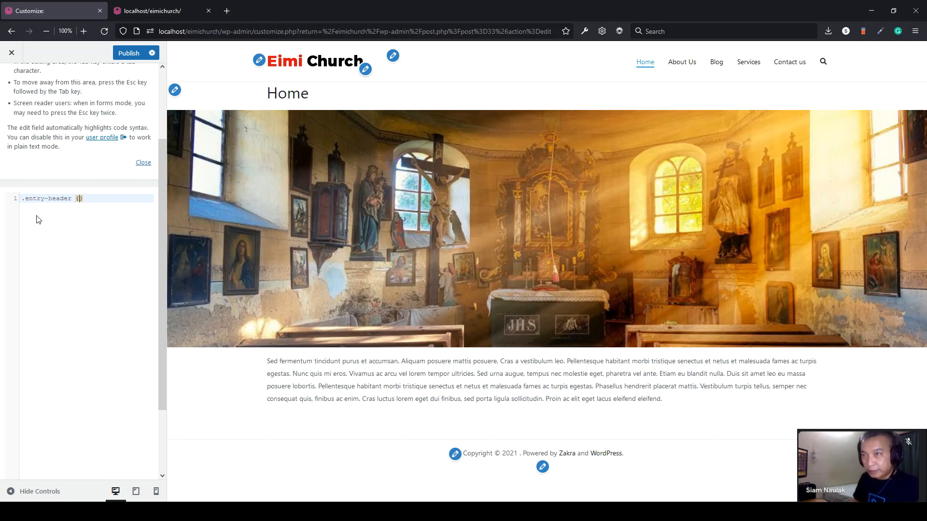
pyautogui.press('Return')
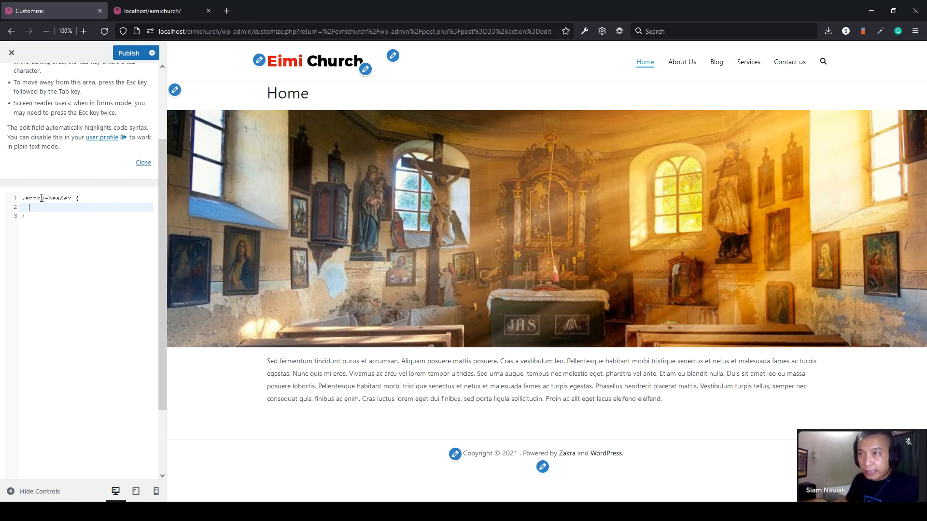
pyautogui.write('display')
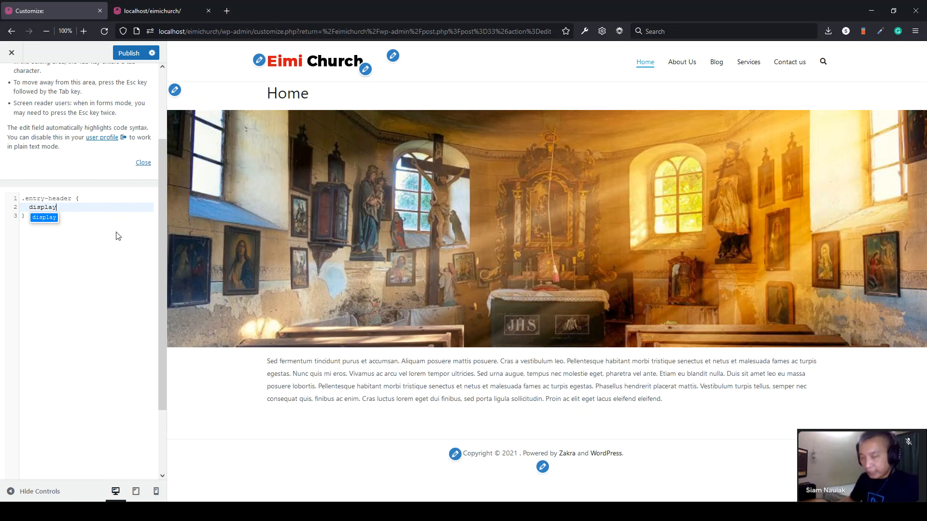
pyautogui.write(': none;')
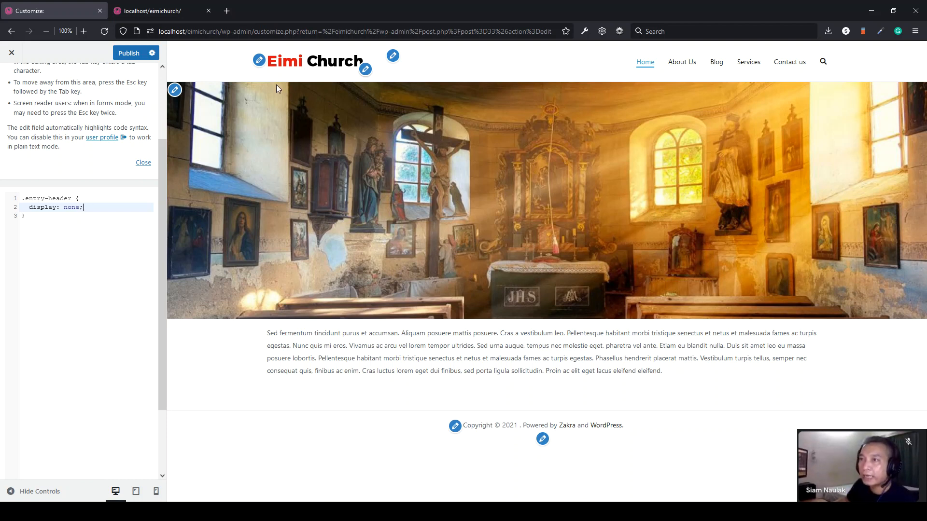
# - Publish the .entry-header { display: none; } CSS and reload the live site to confirm titles are hidden
pyautogui.click(128, 54)
pyautogui.click(155, 10)
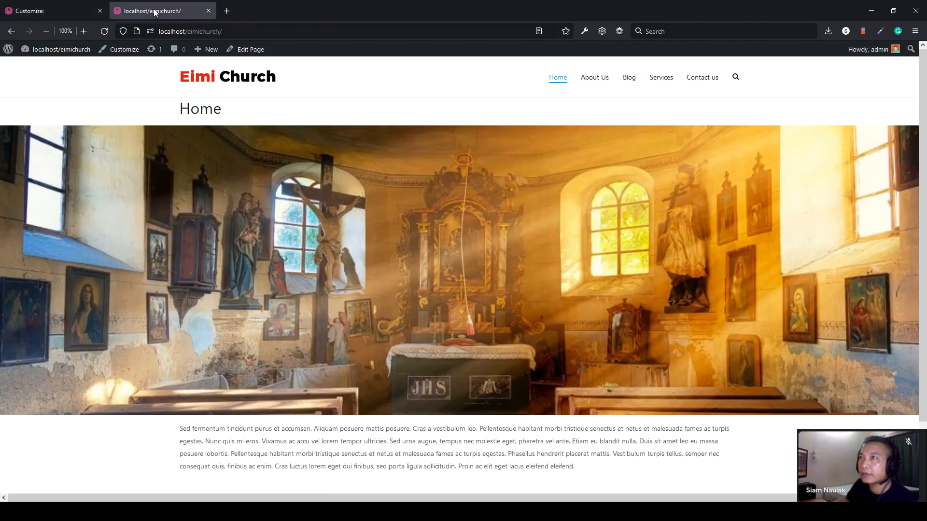
pyautogui.press('F5')
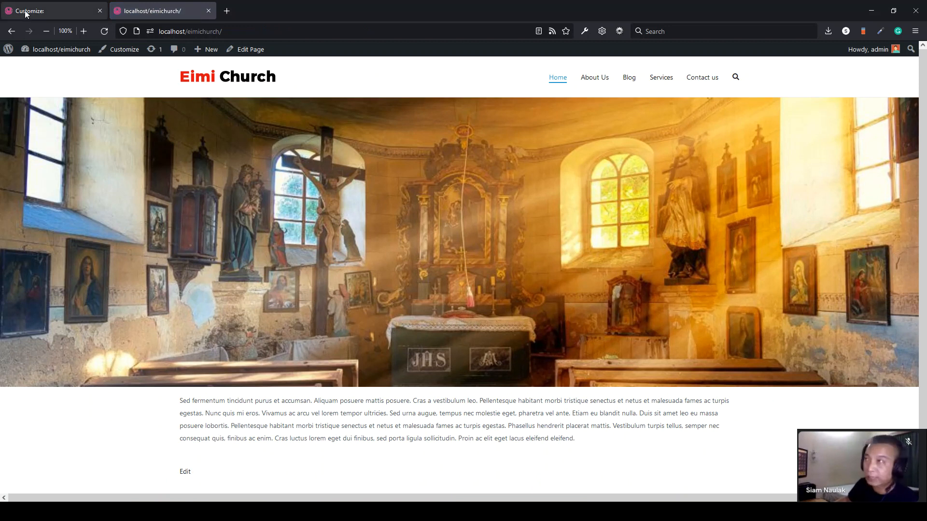
# - Check the live About Us page and its heading after the CSS change
pyautogui.click(597, 81)
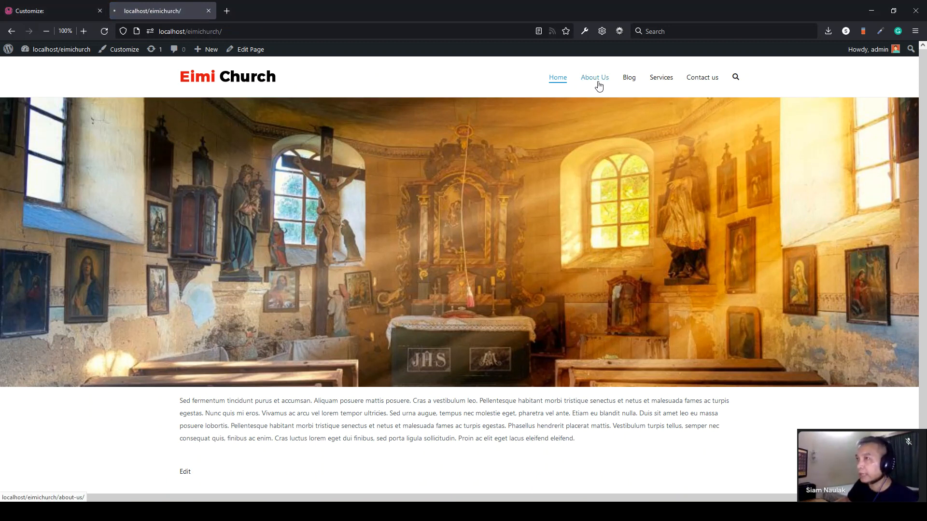
pyautogui.moveTo(234, 136); pyautogui.dragTo(160, 123)
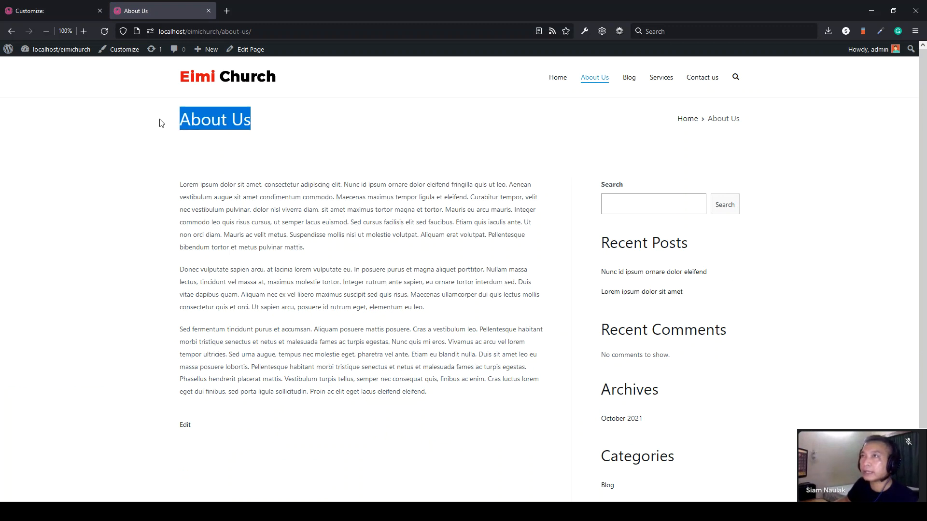
pyautogui.click(100, 34)
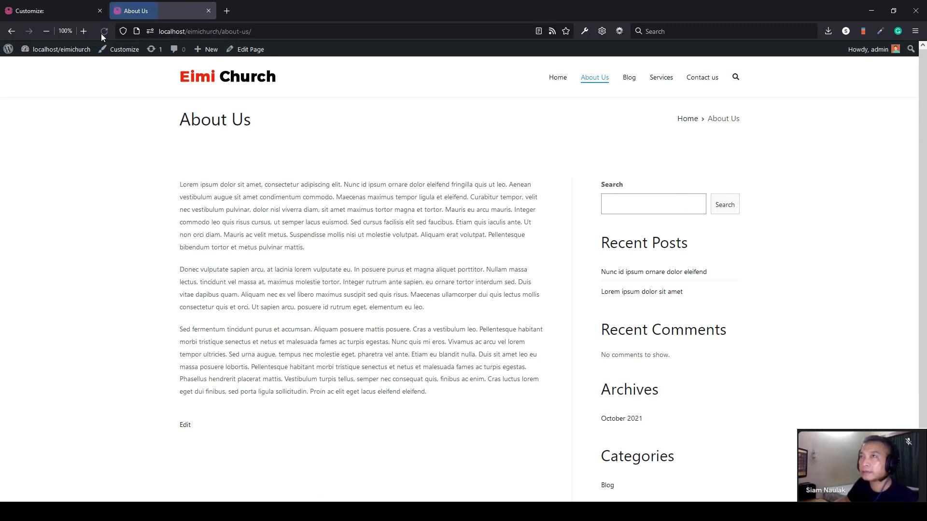
pyautogui.moveTo(265, 130); pyautogui.dragTo(175, 129)
pyautogui.click(175, 130)
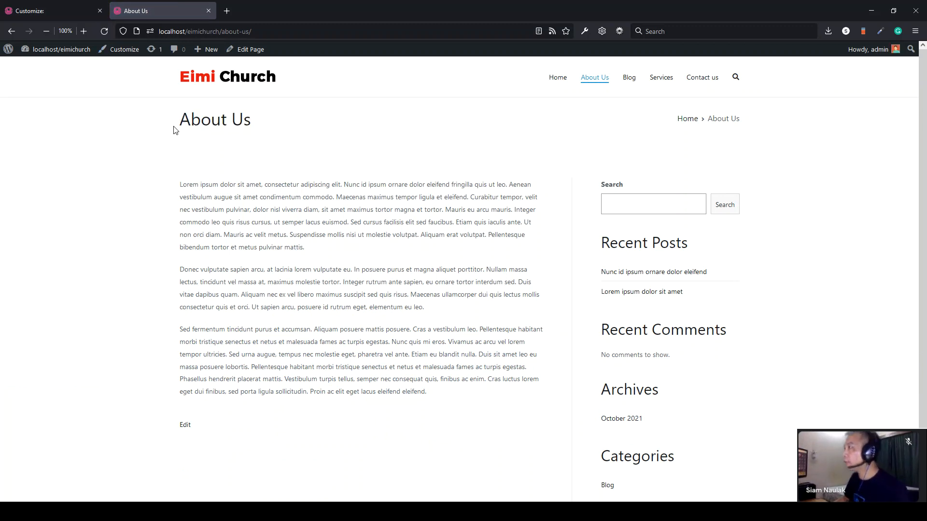
# - Review the .entry-header rule, visit the home page, then exit the Customizer to the Home page editor
pyautogui.click(52, 10)
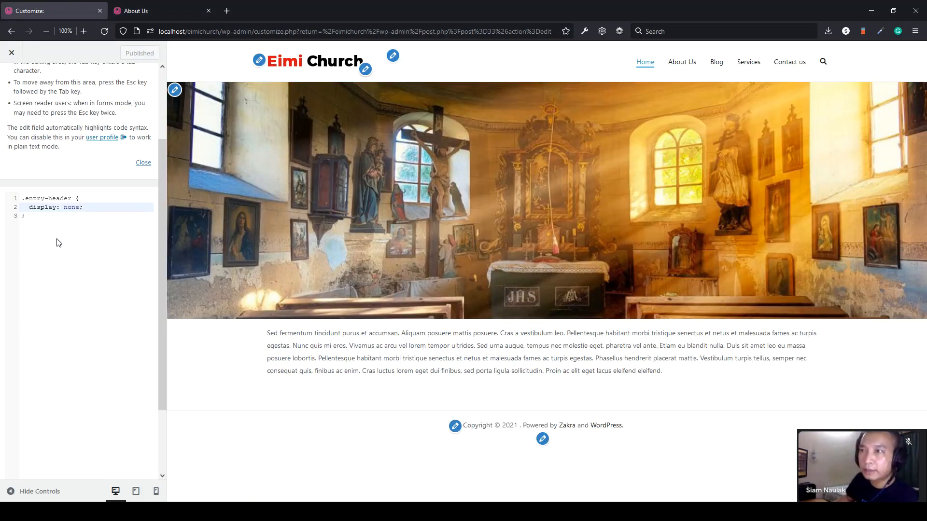
pyautogui.moveTo(22, 199); pyautogui.dragTo(79, 199)
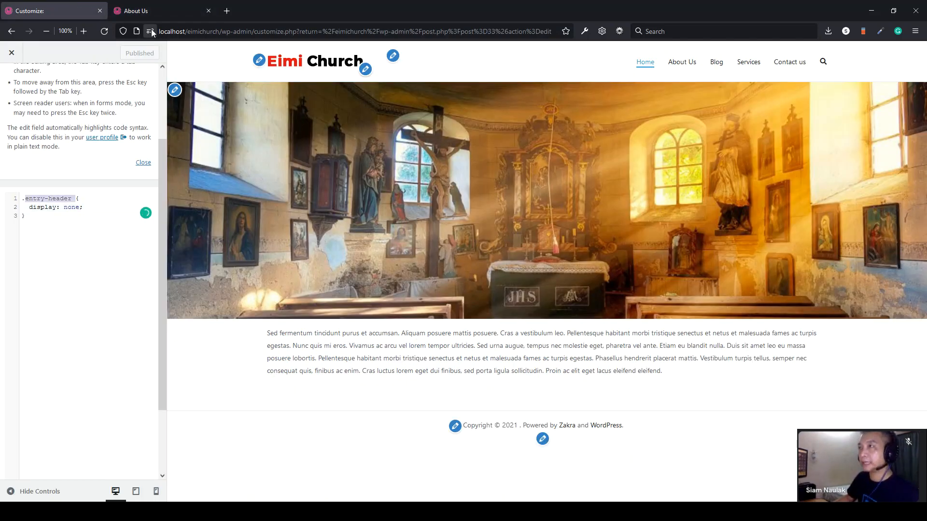
pyautogui.click(140, 13)
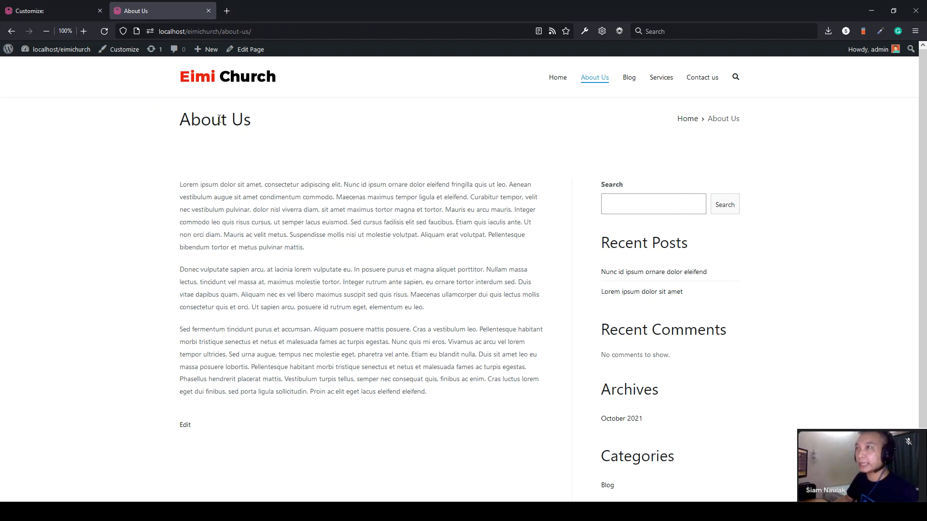
pyautogui.click(217, 77)
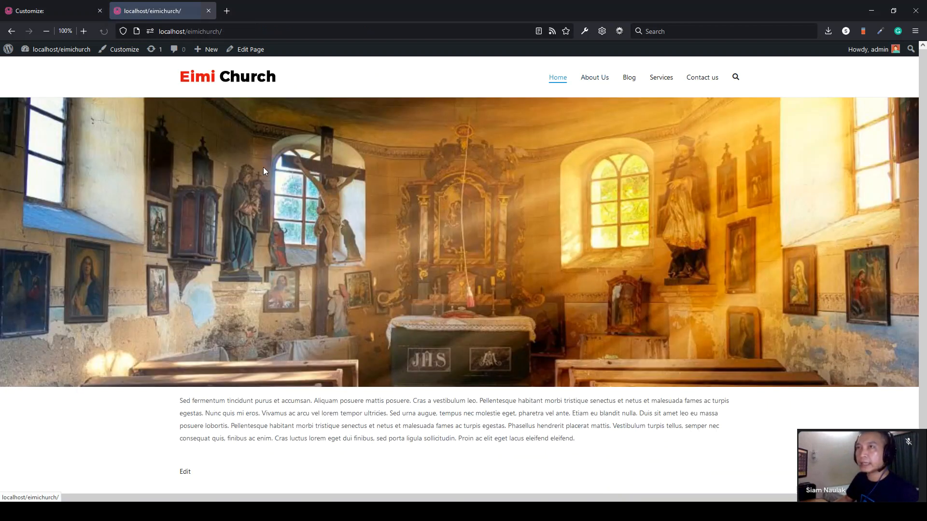
pyautogui.click(38, 12)
pyautogui.click(12, 55)
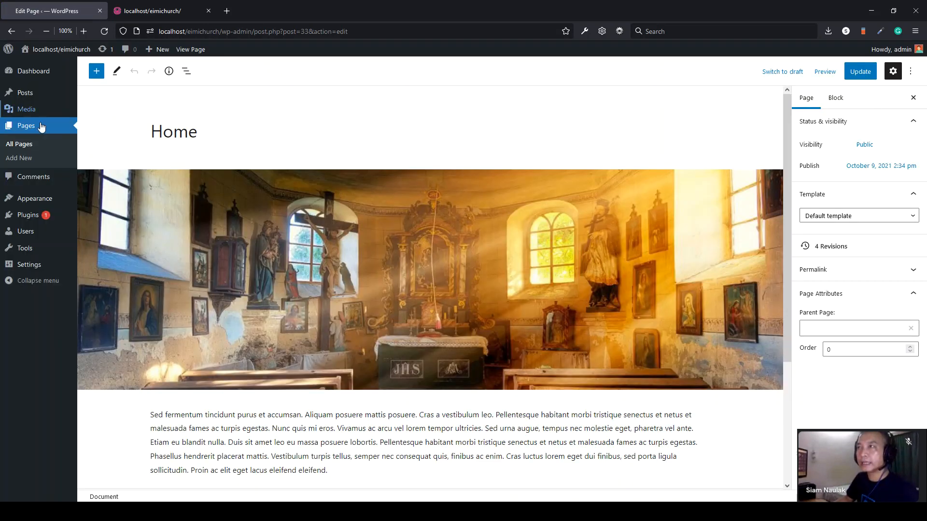
# - Compare the Home page editor with the live home page and its intro paragraph
pyautogui.click(152, 10)
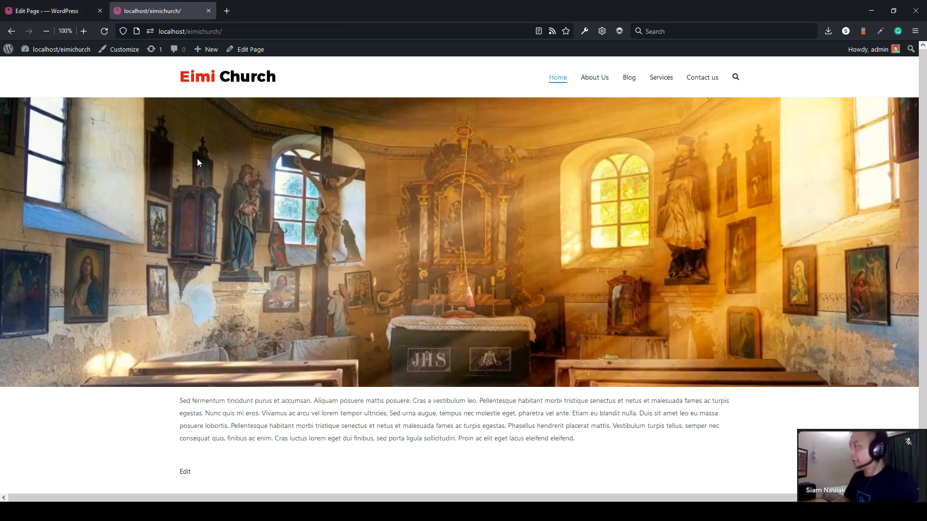
pyautogui.click(47, 11)
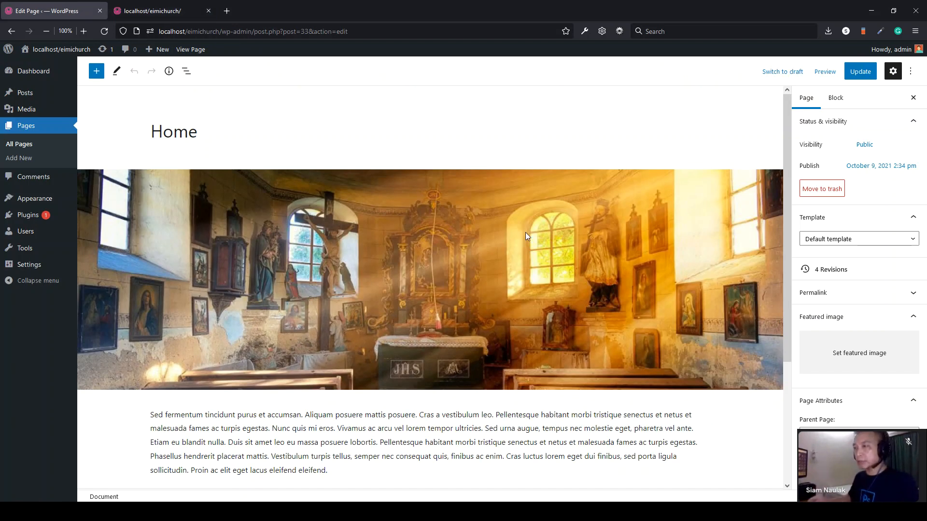
pyautogui.scroll(-3, 561, 243)
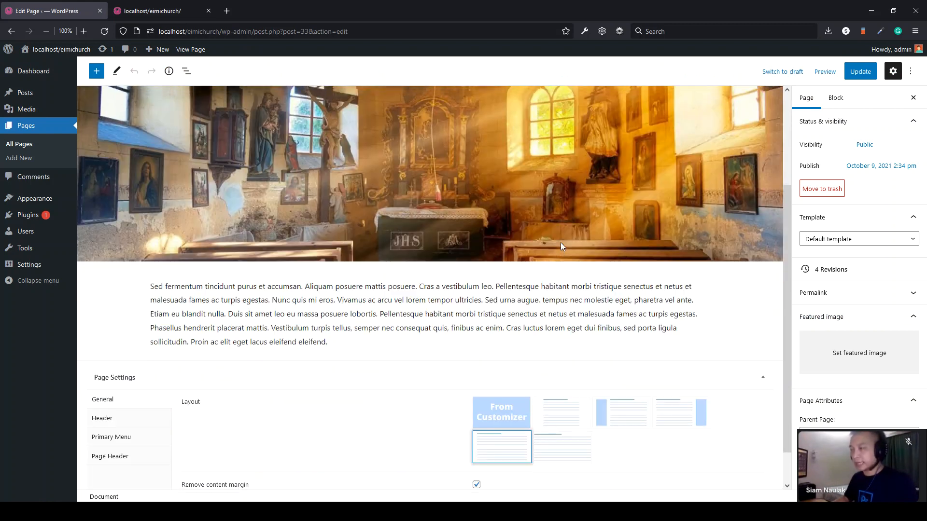
pyautogui.scroll(1, 201, 131)
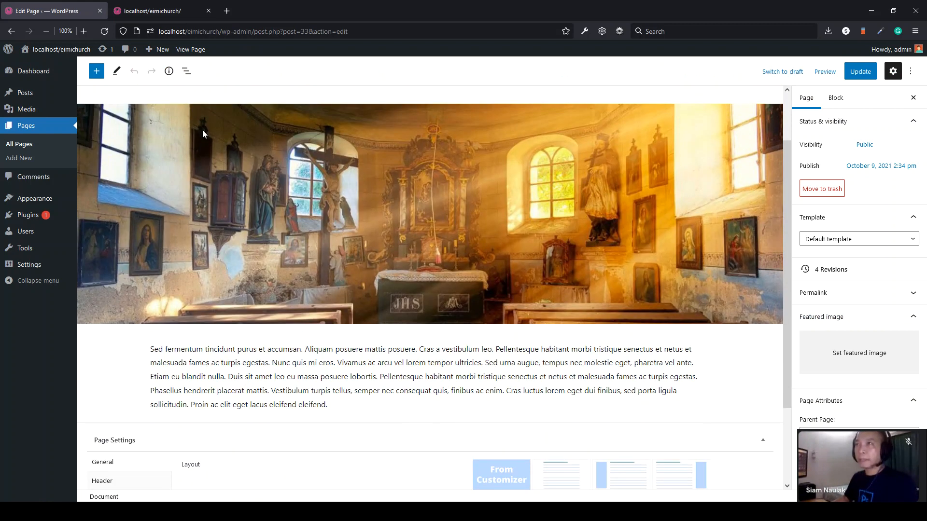
pyautogui.click(152, 12)
pyautogui.scroll(-2, 523, 363)
pyautogui.moveTo(612, 382); pyautogui.dragTo(181, 370)
pyautogui.click(176, 369)
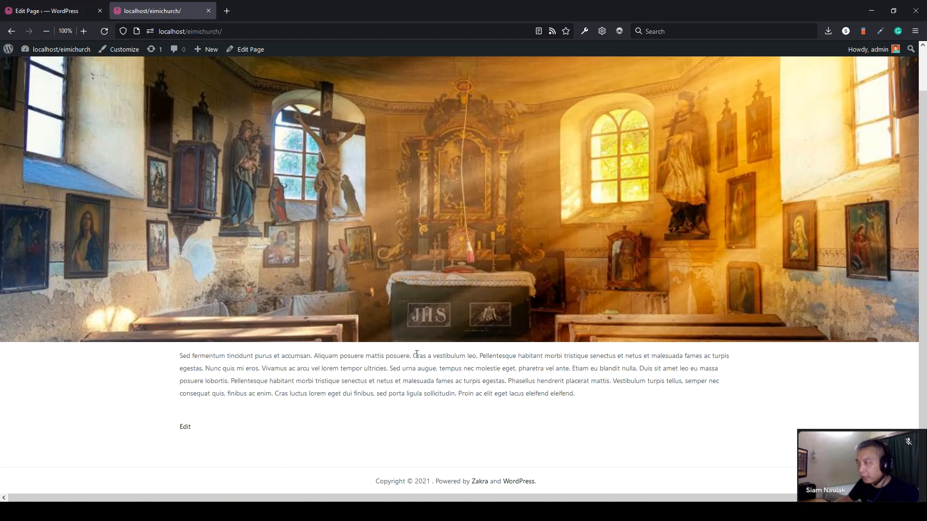
pyautogui.click(54, 10)
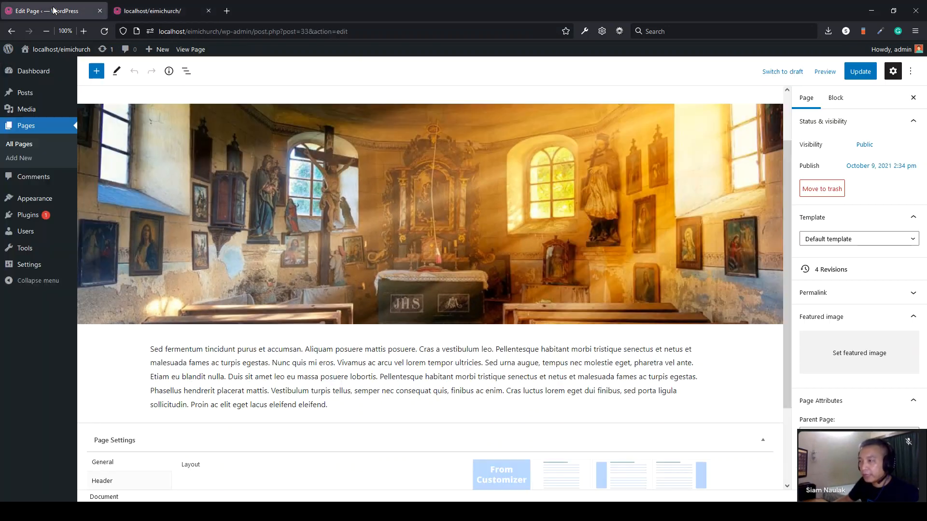
# - Insert a Columns block after the intro paragraph from the full block library's Design section
pyautogui.click(345, 403)
pyautogui.scroll(-2, 342, 376)
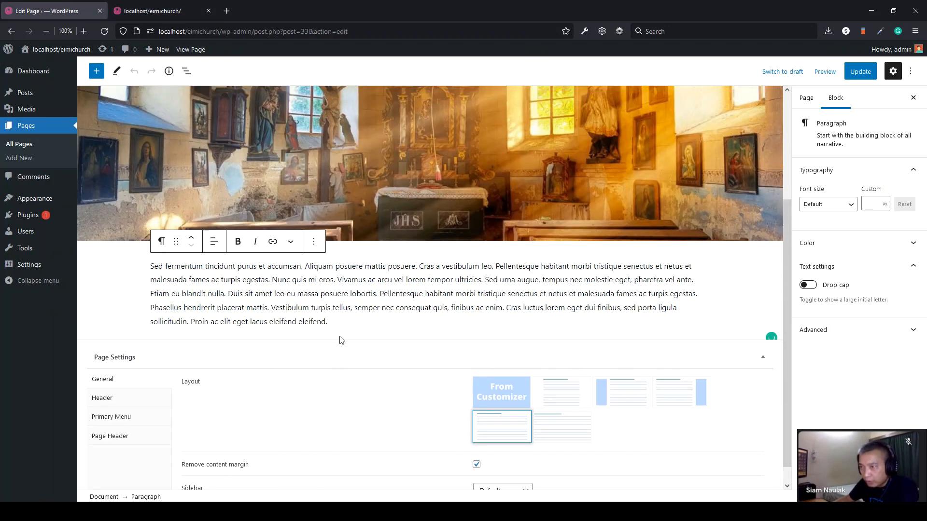
pyautogui.click(341, 336)
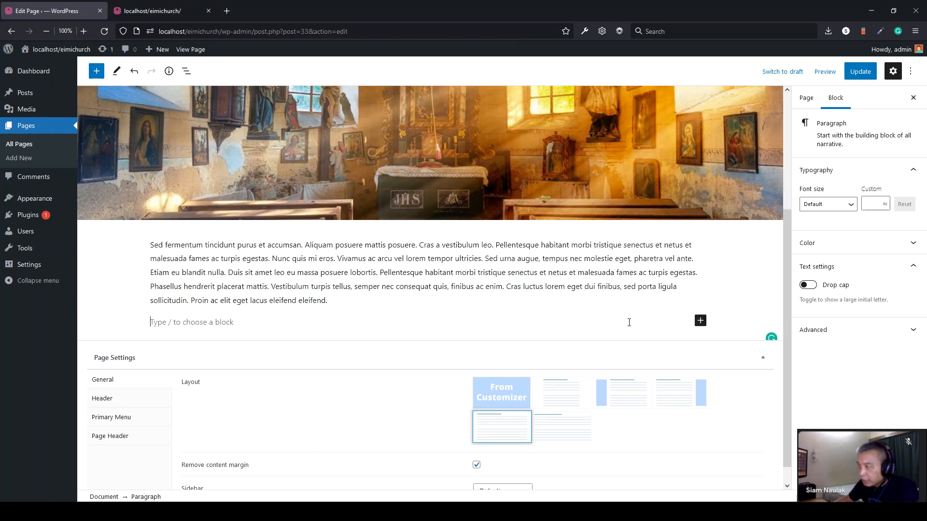
pyautogui.click(700, 321)
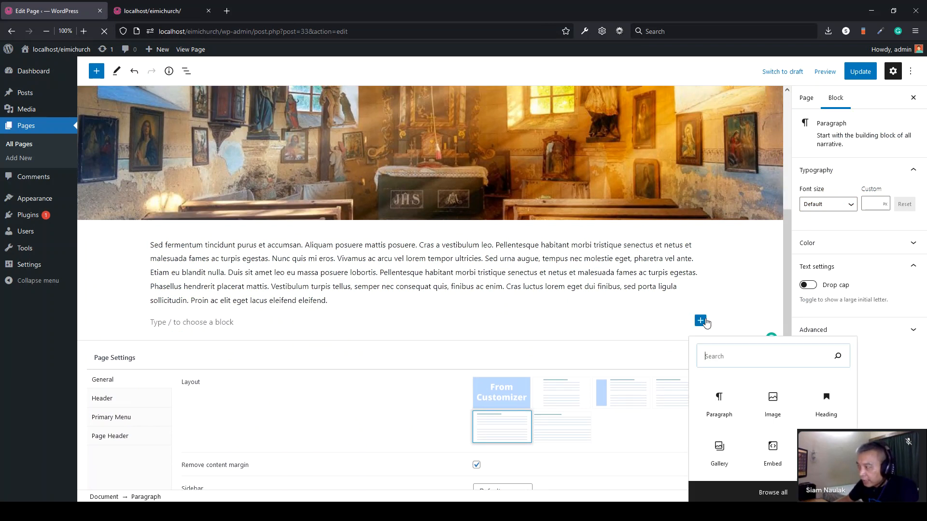
pyautogui.click(772, 493)
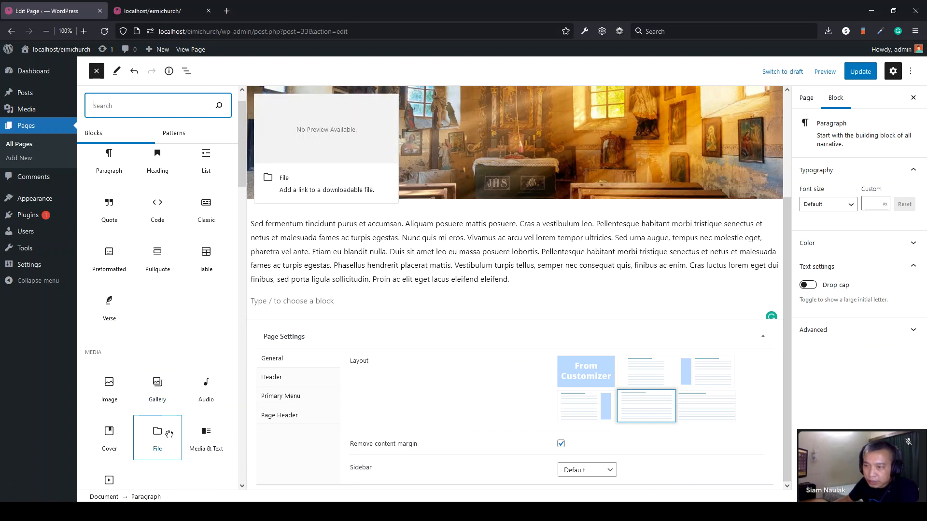
pyautogui.scroll(-3, 138, 400)
pyautogui.scroll(-2, 138, 399)
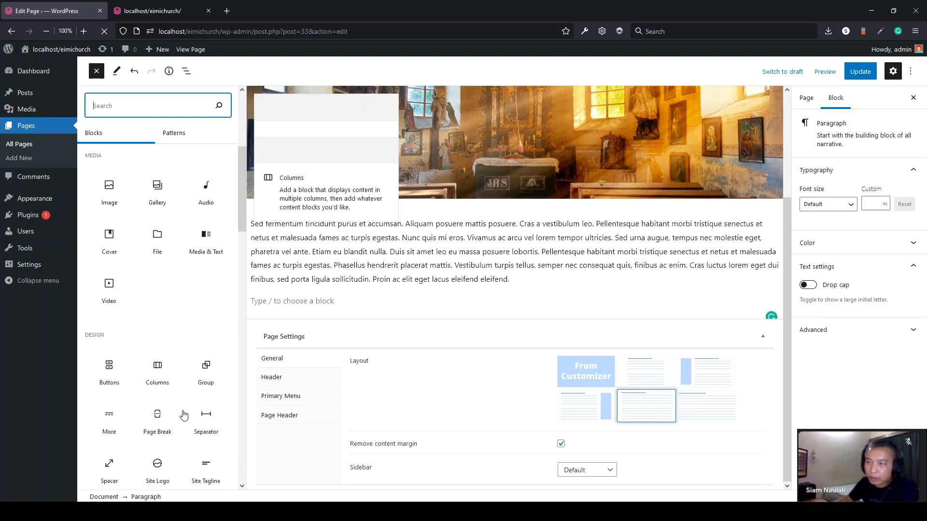
pyautogui.click(158, 372)
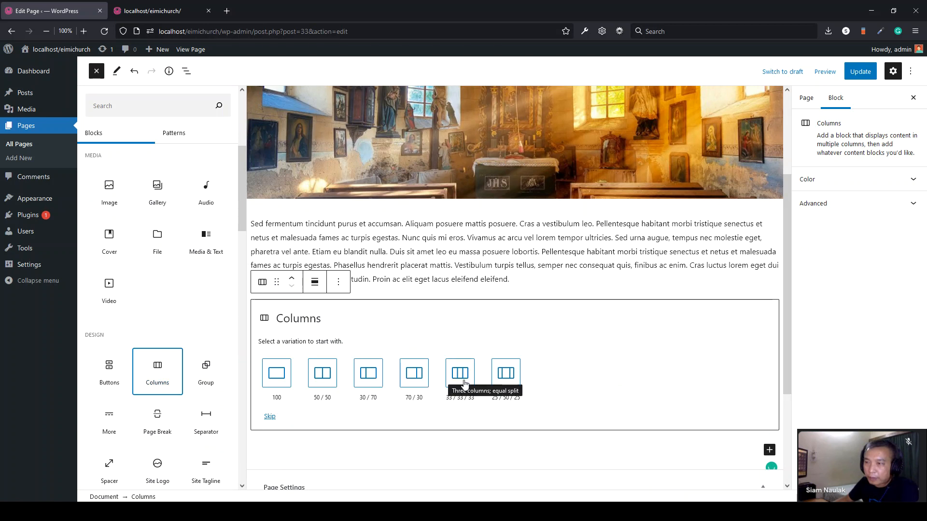
# - Choose the three equal columns layout and add a paragraph to the first column
pyautogui.click(464, 384)
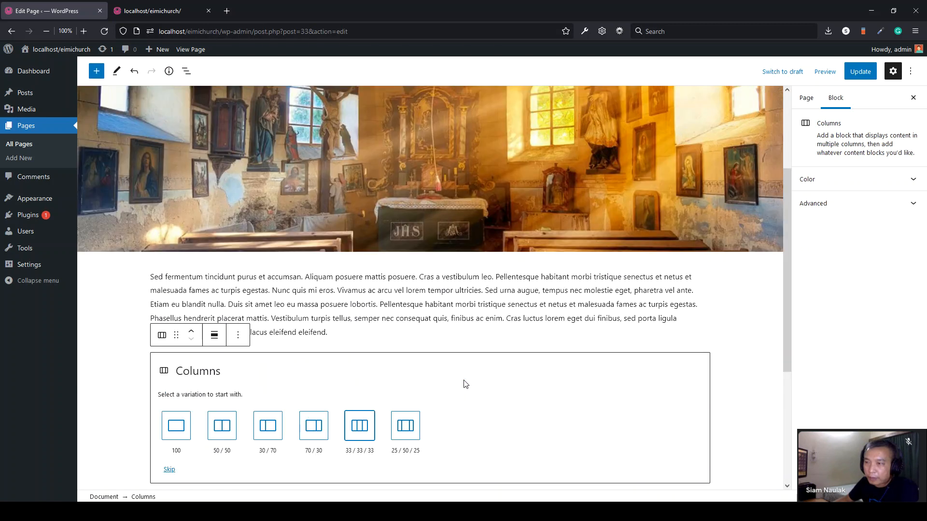
pyautogui.click(359, 426)
pyautogui.scroll(-3, 387, 354)
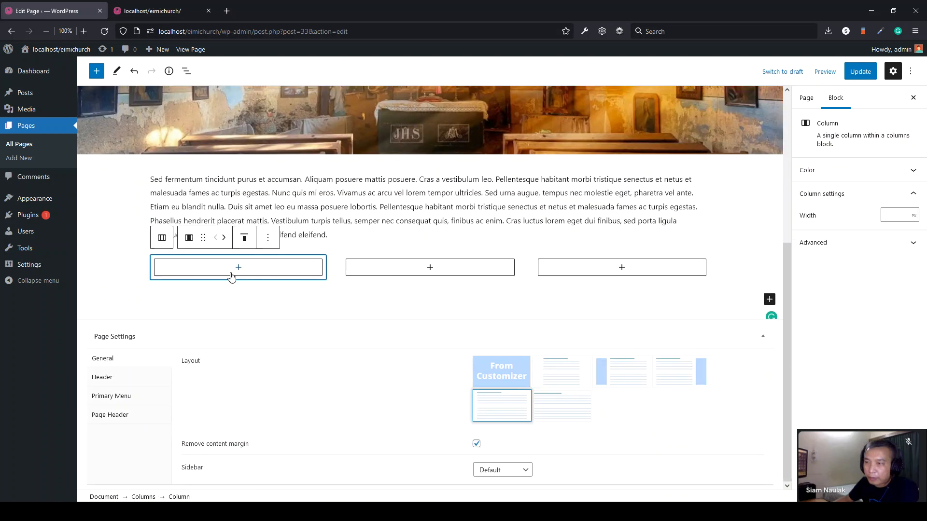
pyautogui.click(239, 271)
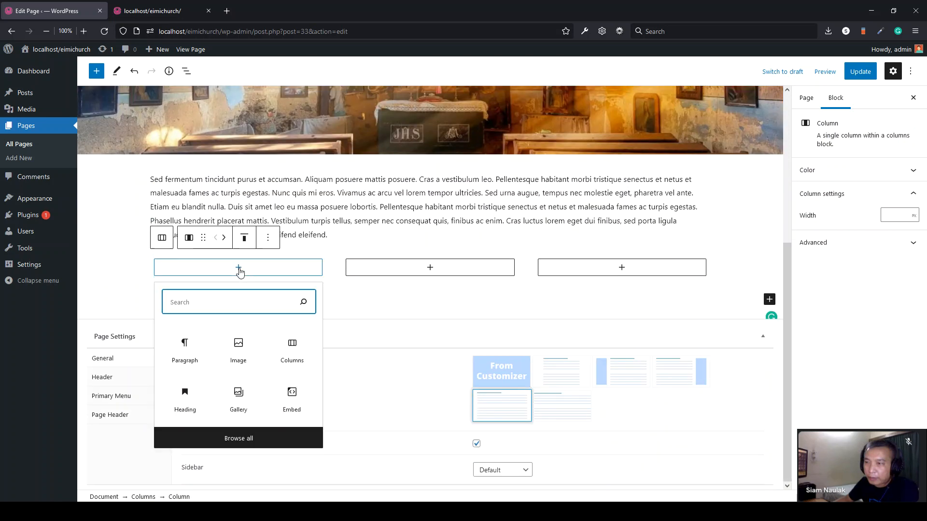
pyautogui.click(181, 365)
# - Paste the first sentence of the sample text's third paragraph into the first column
pyautogui.hotkey('alt', 'Tab')
pyautogui.click(339, 214)
pyautogui.moveTo(542, 153); pyautogui.dragTo(175, 154)
pyautogui.hotkey('ctrl', 'c')
pyautogui.click(155, 271)
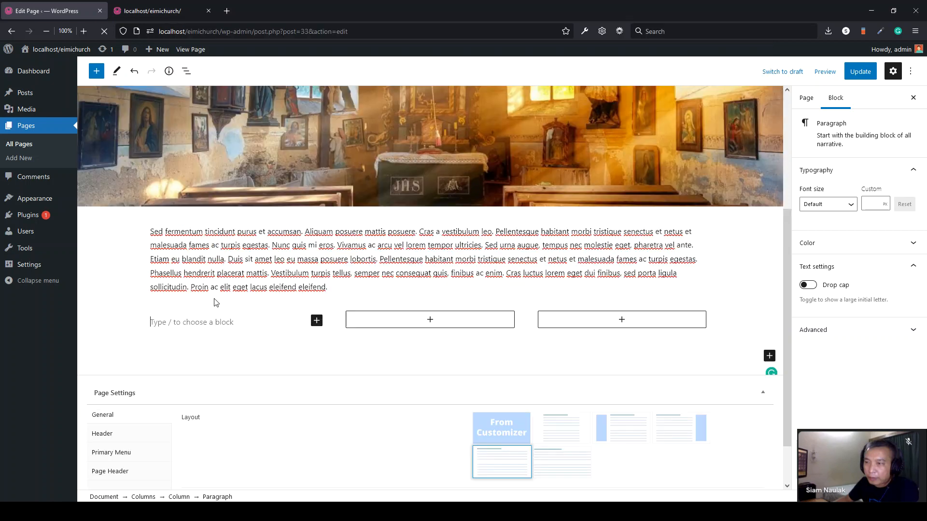
pyautogui.hotkey('ctrl', 'v')
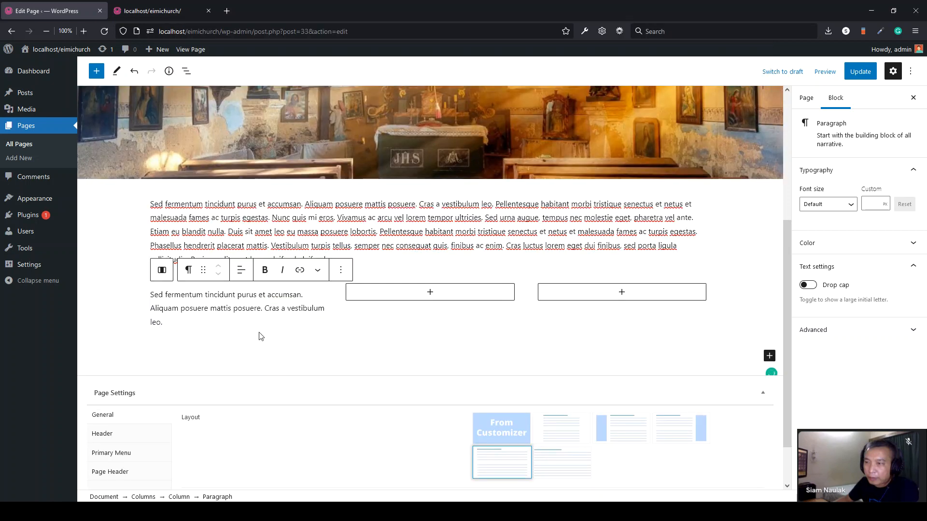
# - Add an 'About Our Pastor' heading and move it above the pasted sentence
pyautogui.press('Return')
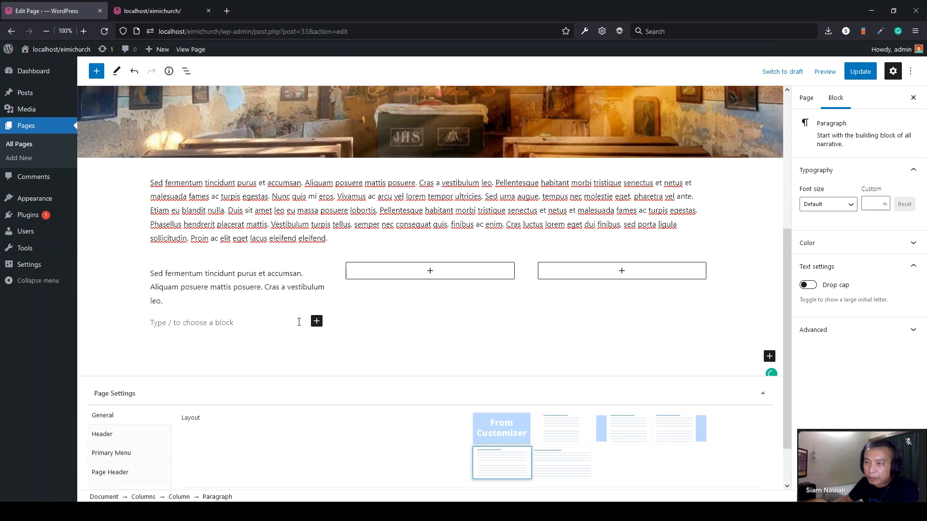
pyautogui.click(316, 322)
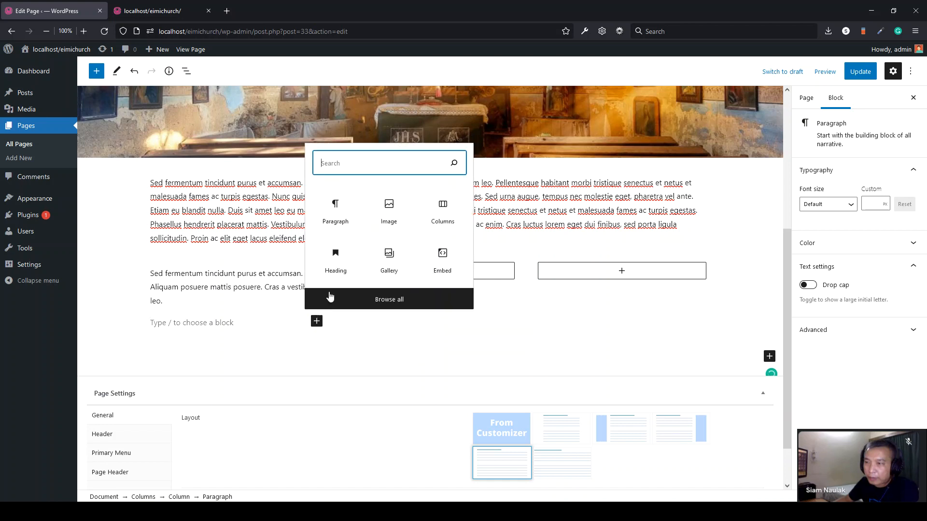
pyautogui.click(335, 263)
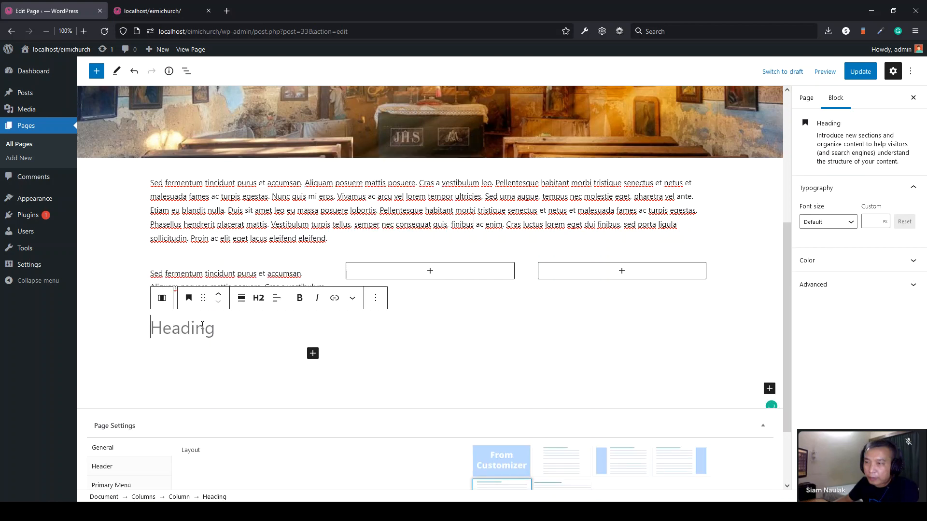
pyautogui.write('About')
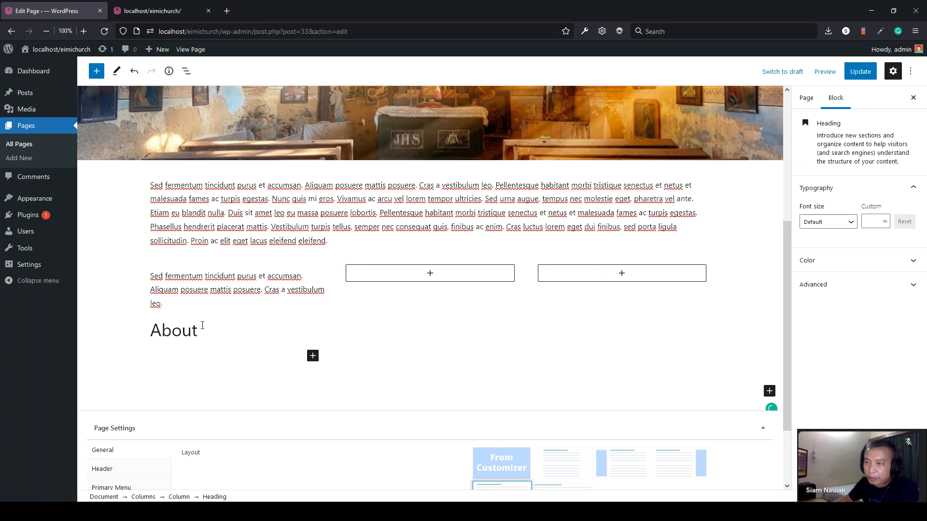
pyautogui.write(' Our Pastoe')
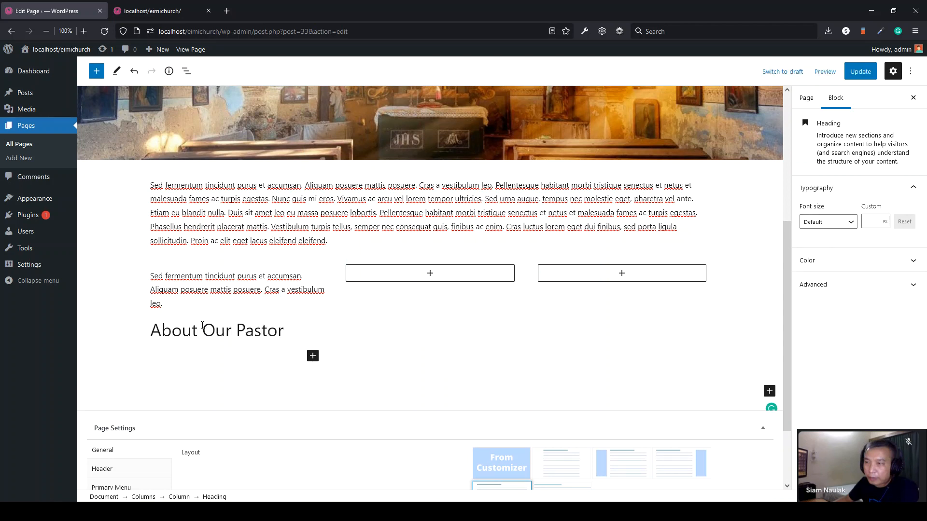
pyautogui.click(219, 298)
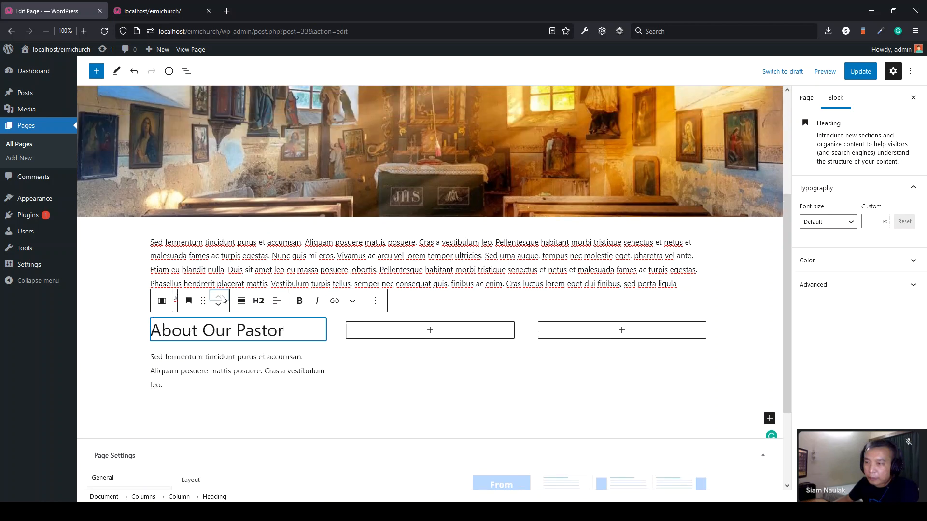
# - Add a new empty block below the paragraph under the heading
pyautogui.click(307, 357)
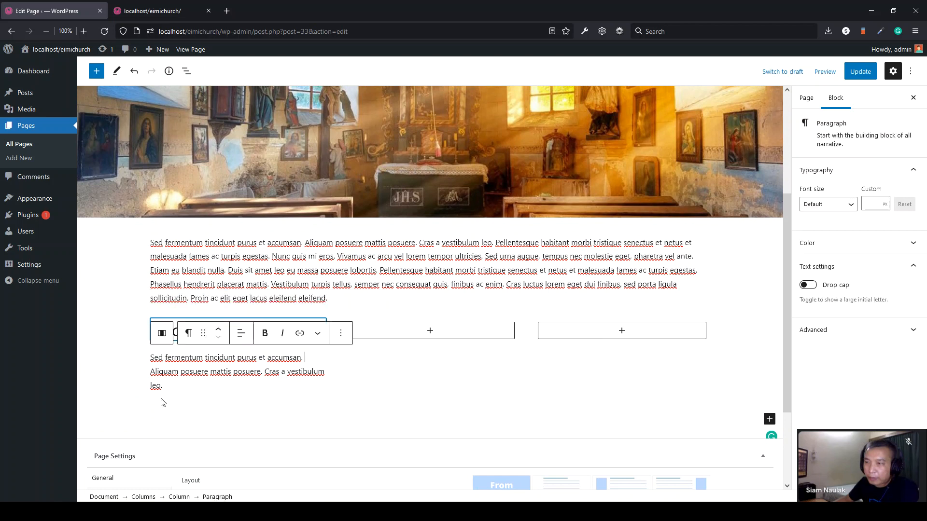
pyautogui.click(192, 390)
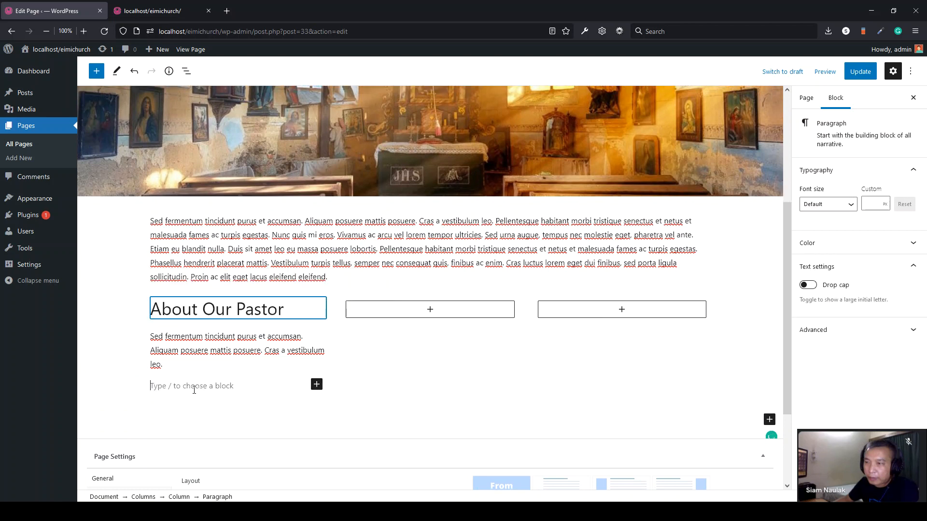
pyautogui.click(317, 386)
# - Upload the church interior photo into an Image block and move it above the About Our Pastor heading
pyautogui.click(441, 274)
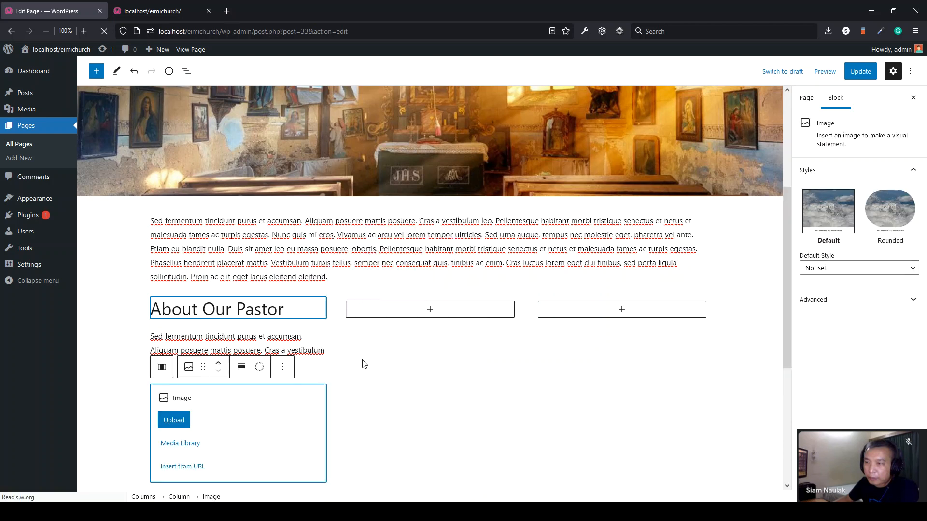
pyautogui.click(180, 443)
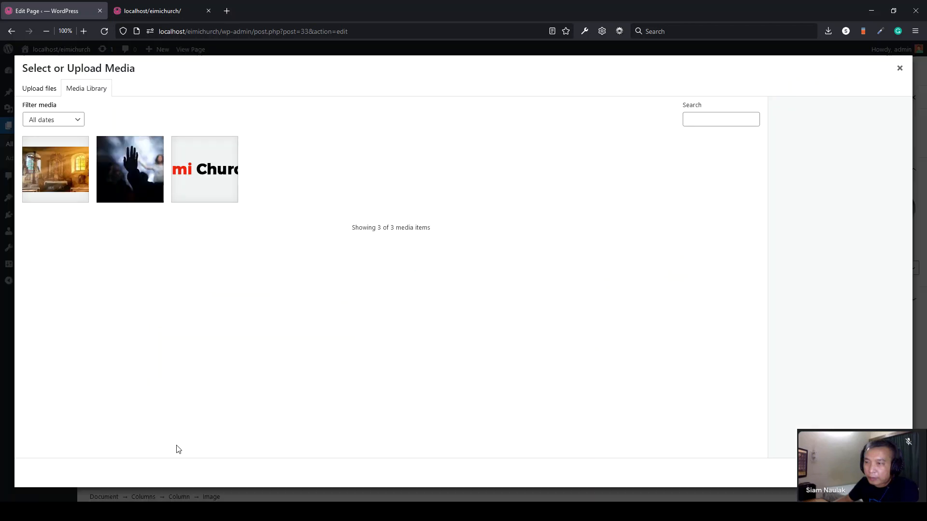
pyautogui.click(115, 511)
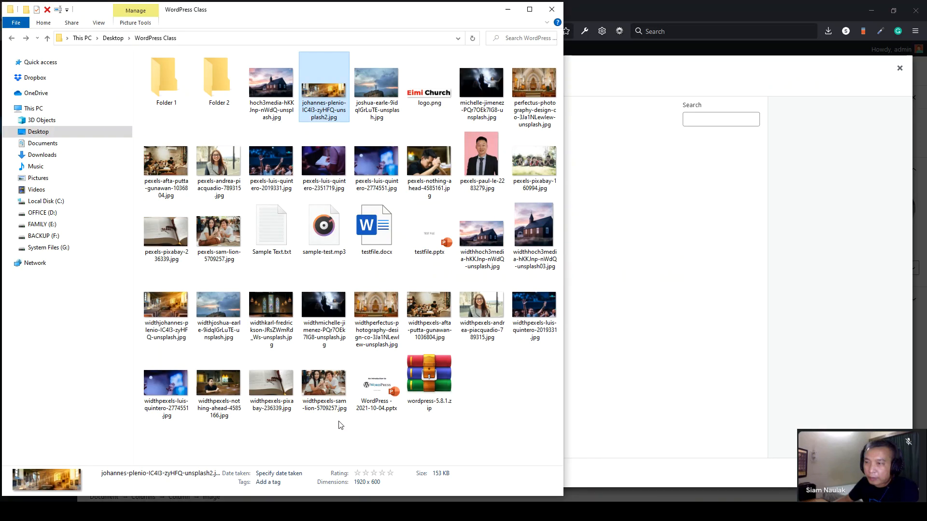
pyautogui.moveTo(534, 89); pyautogui.dragTo(675, 333)
pyautogui.click(889, 473)
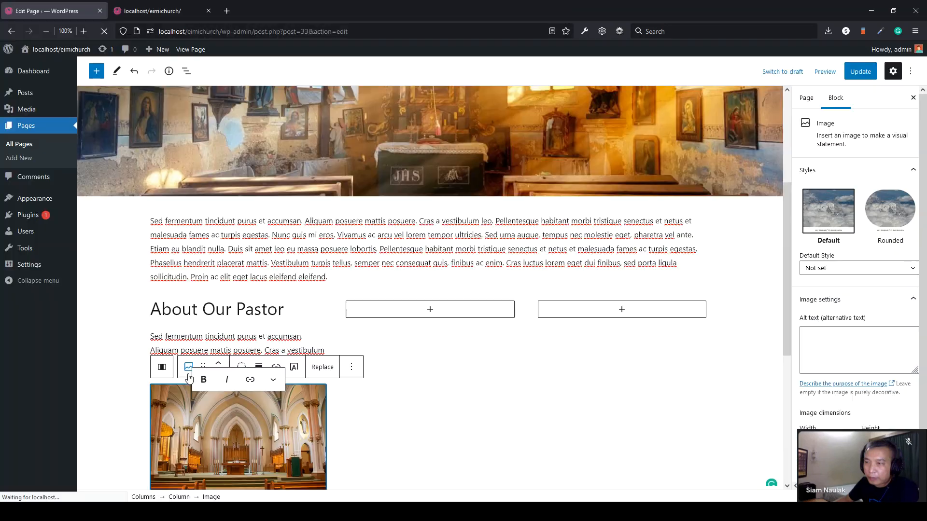
pyautogui.click(219, 363)
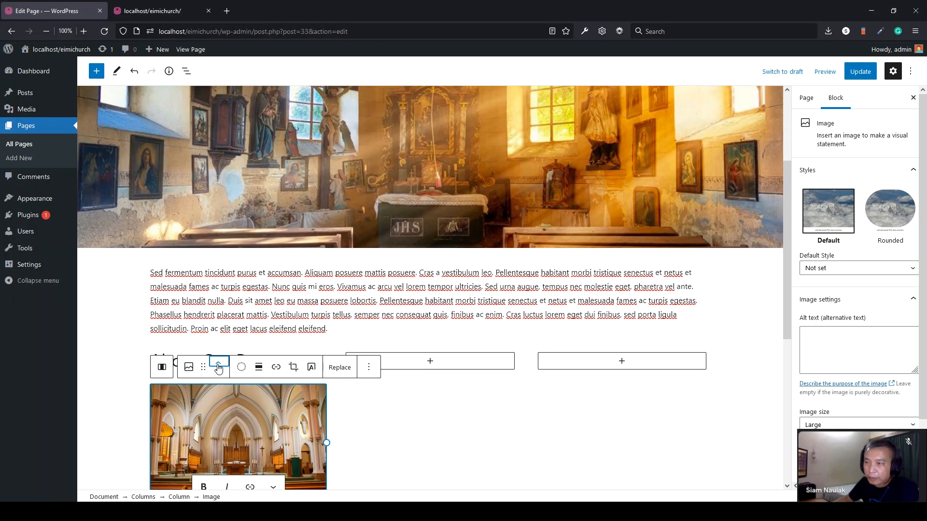
# - Update the page and reload the live site tab
pyautogui.click(861, 71)
pyautogui.click(167, 10)
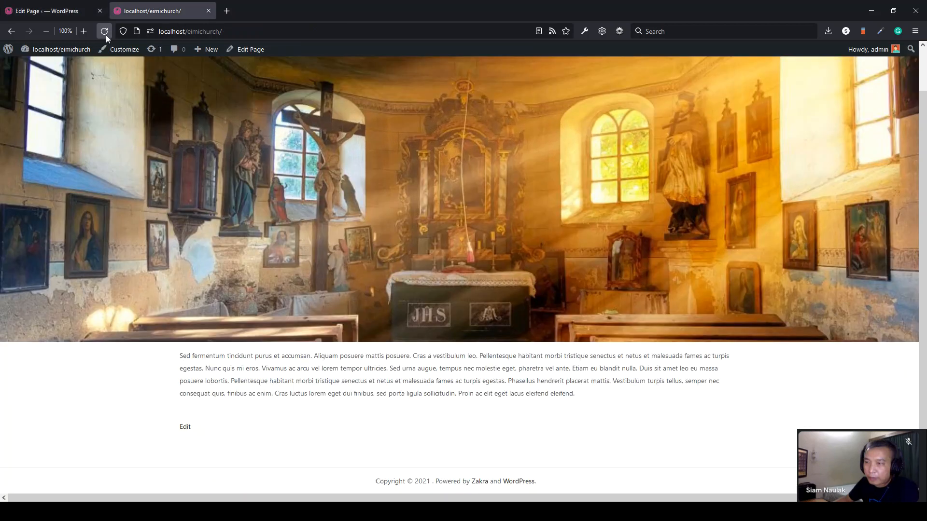
pyautogui.click(104, 31)
# - Move the long paragraph block down below the columns
pyautogui.scroll(-4, 50, 329)
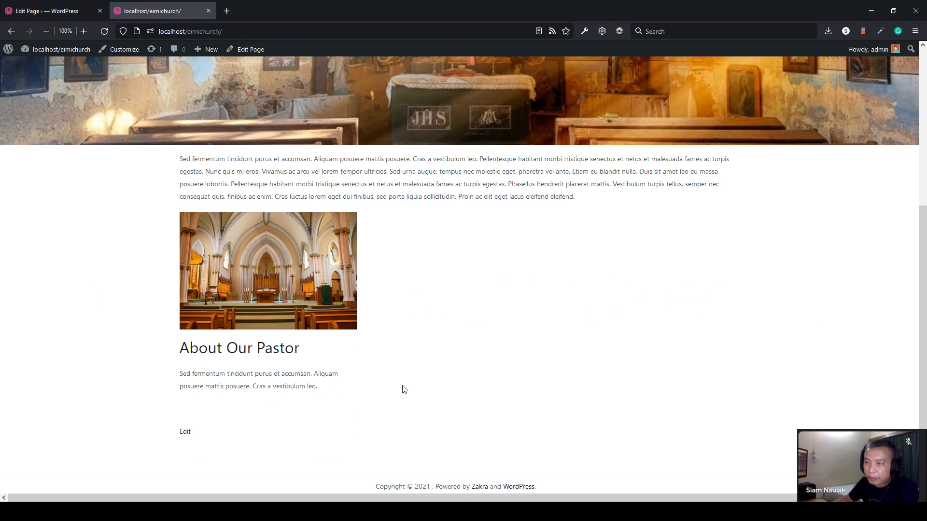
pyautogui.moveTo(265, 168); pyautogui.dragTo(574, 203)
pyautogui.click(573, 207)
pyautogui.click(49, 11)
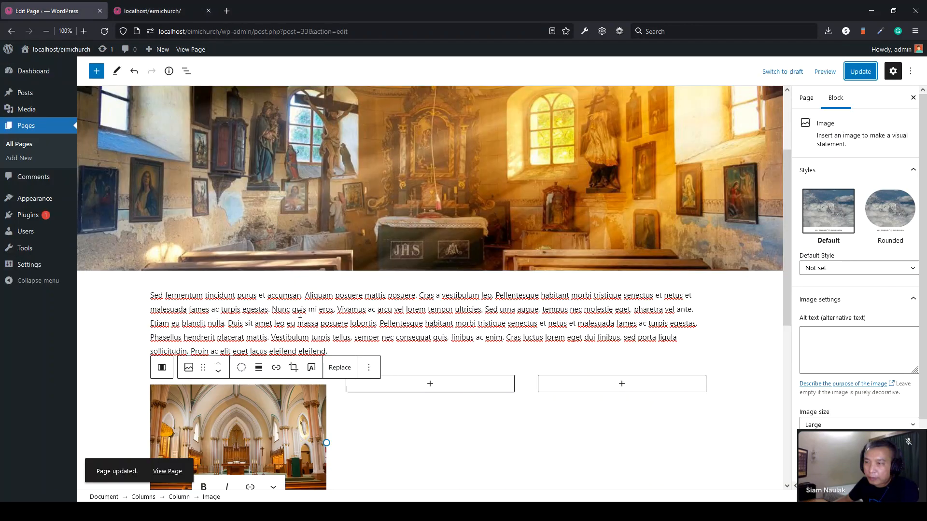
pyautogui.scroll(-1, 300, 315)
pyautogui.click(283, 264)
pyautogui.click(192, 211)
# - Duplicate the church image in the first column, undoing an accidental drag of the copy
pyautogui.scroll(3, 279, 197)
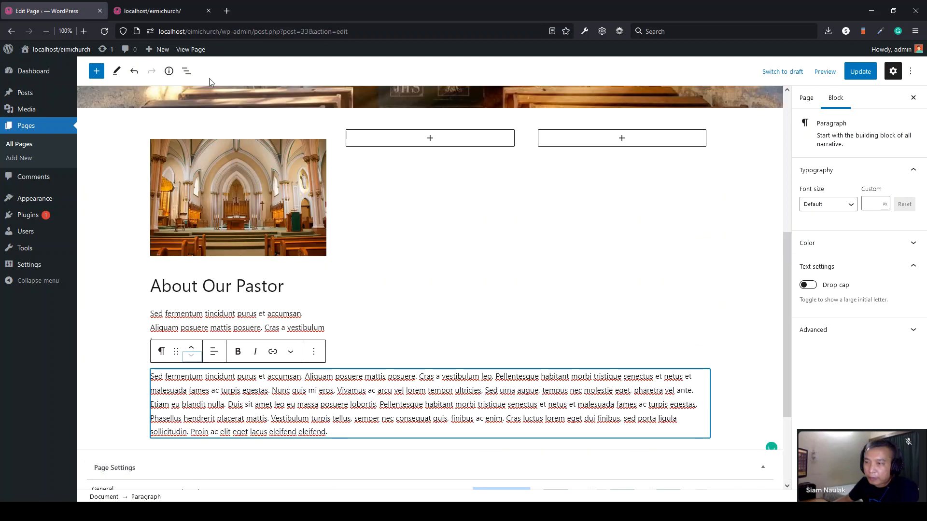
pyautogui.click(259, 185)
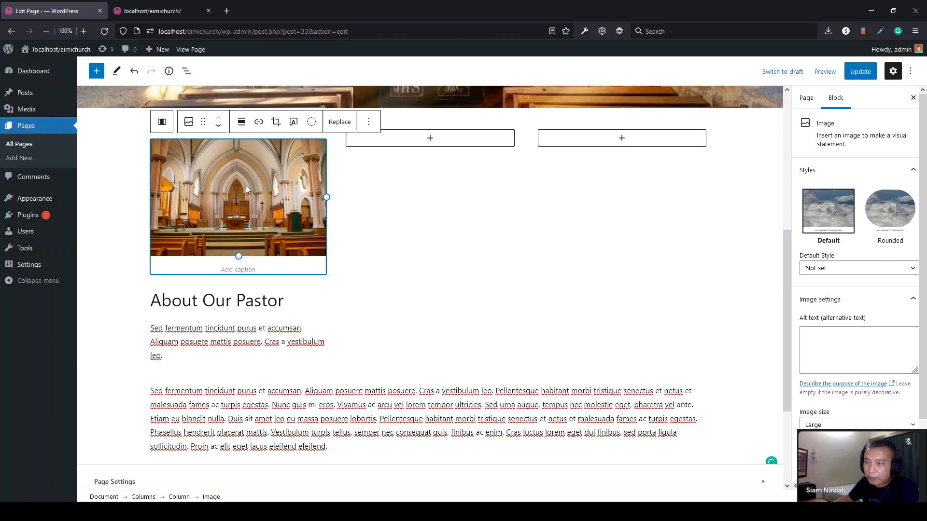
pyautogui.click(370, 125)
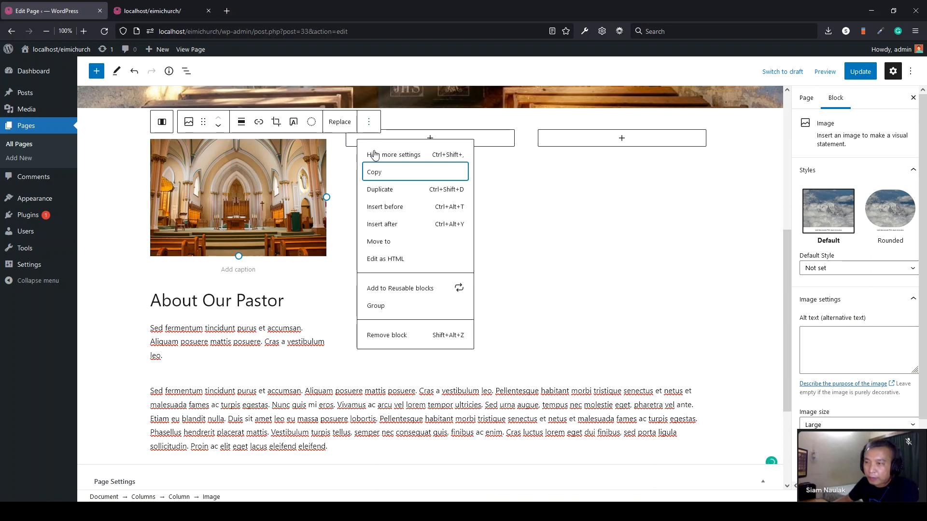
pyautogui.click(383, 191)
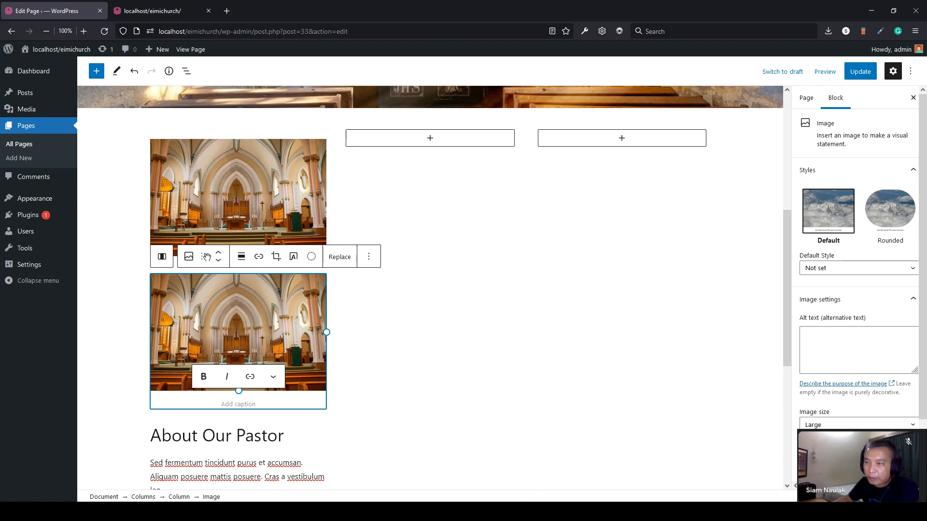
pyautogui.moveTo(203, 257); pyautogui.dragTo(423, 344)
pyautogui.hotkey('ctrl', 'z')
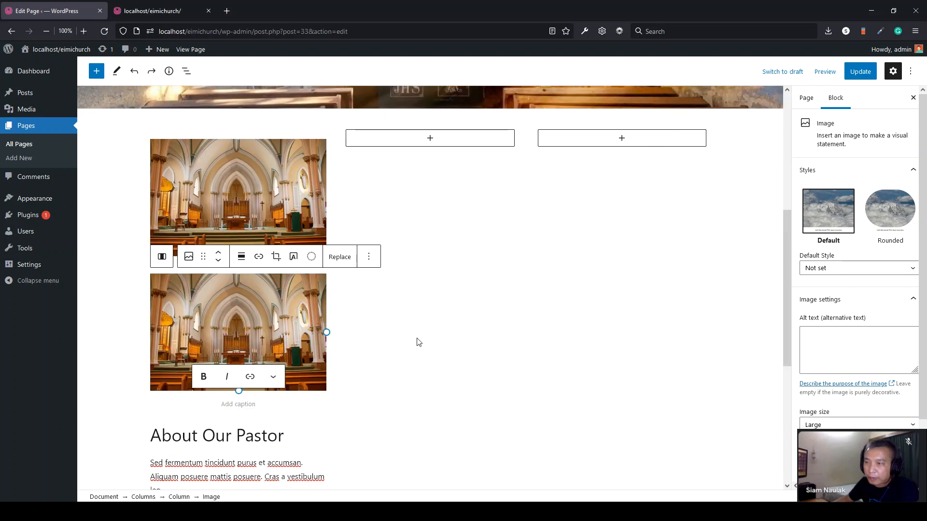
# - Move the second church image into the middle column and duplicate it into the third column
pyautogui.moveTo(203, 257); pyautogui.dragTo(397, 212)
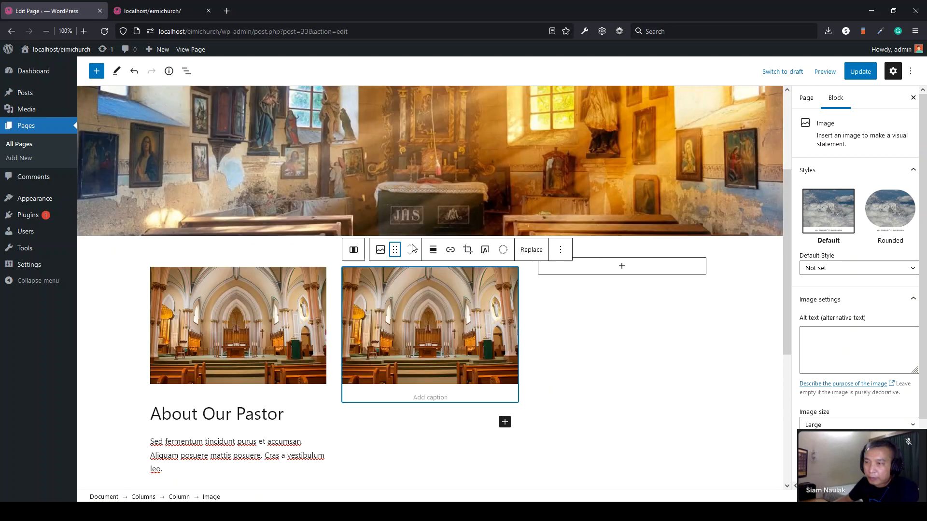
pyautogui.click(559, 254)
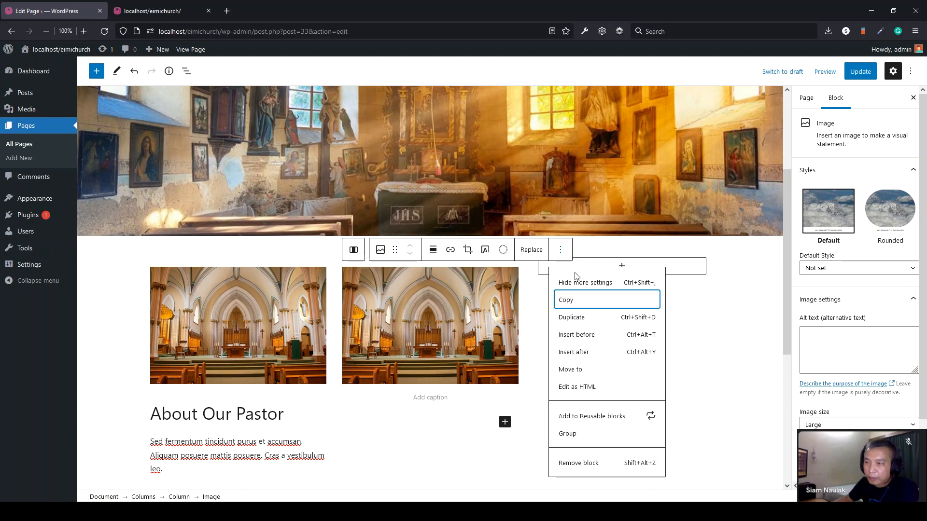
pyautogui.click(570, 318)
pyautogui.moveTo(394, 337); pyautogui.dragTo(617, 309)
# - Add a 'Vision & Mission' heading to the middle column
pyautogui.click(246, 351)
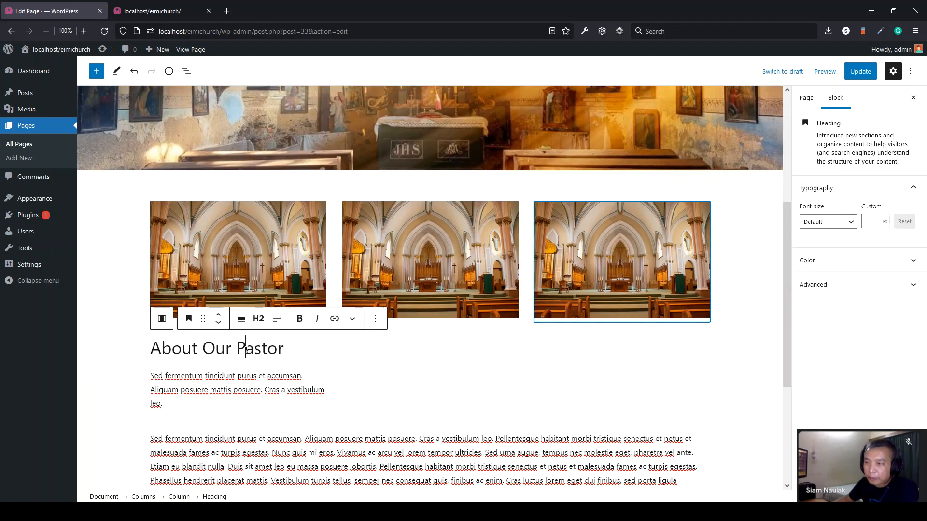
pyautogui.click(472, 354)
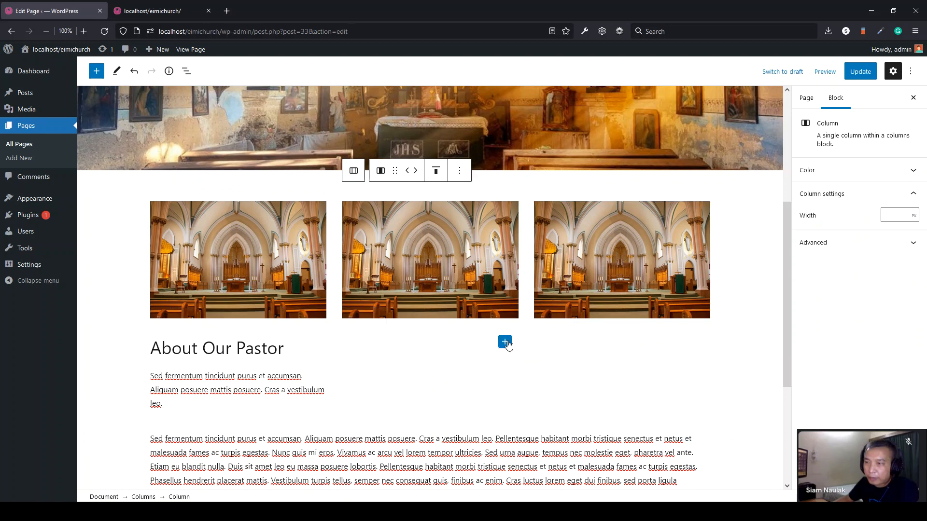
pyautogui.click(505, 341)
pyautogui.click(575, 234)
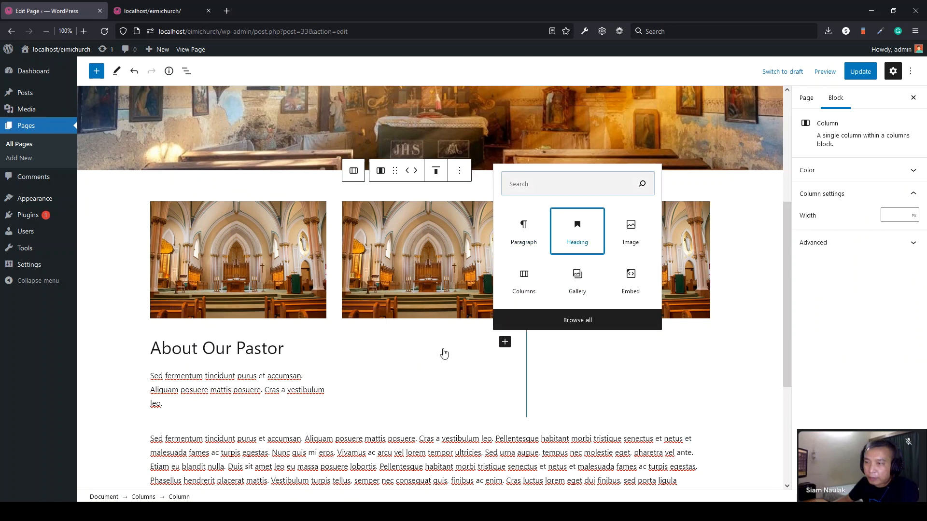
pyautogui.write('Vision')
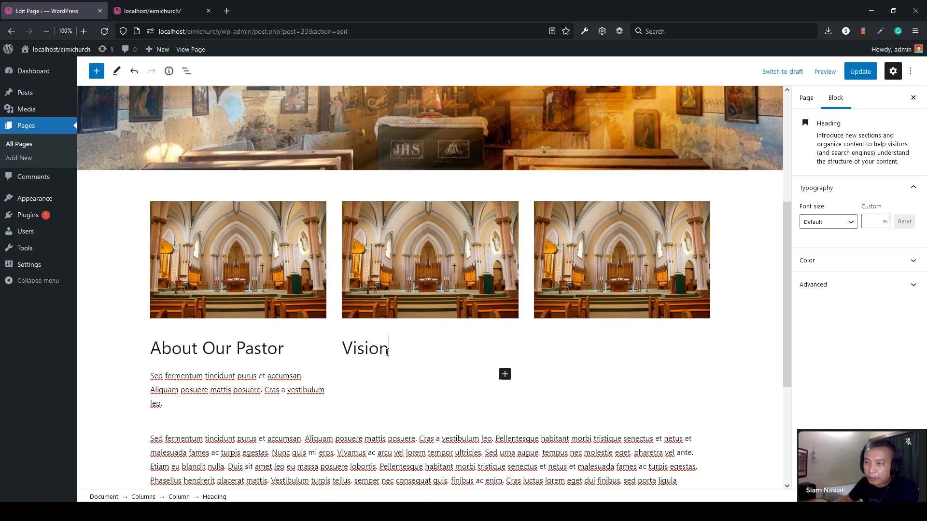
pyautogui.write(' & Missions')
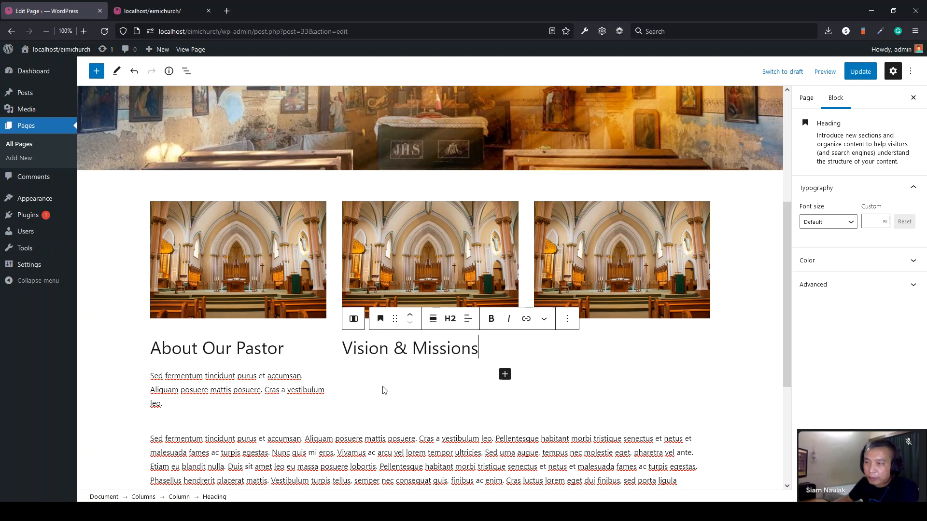
# - Paste the sample text into a paragraph under the Vision & Mission heading
pyautogui.click(383, 389)
pyautogui.click(505, 374)
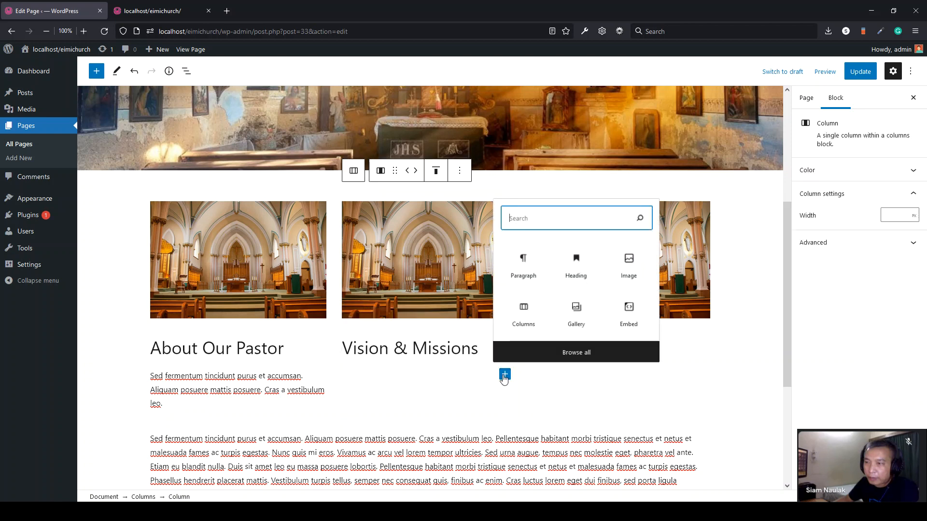
pyautogui.click(525, 273)
pyautogui.scroll(-1, 372, 394)
pyautogui.write('Sed fermentum tincidunt purus et accumsan. Aliquam posuere mattis posuere. Cras a vestibulum leo.')
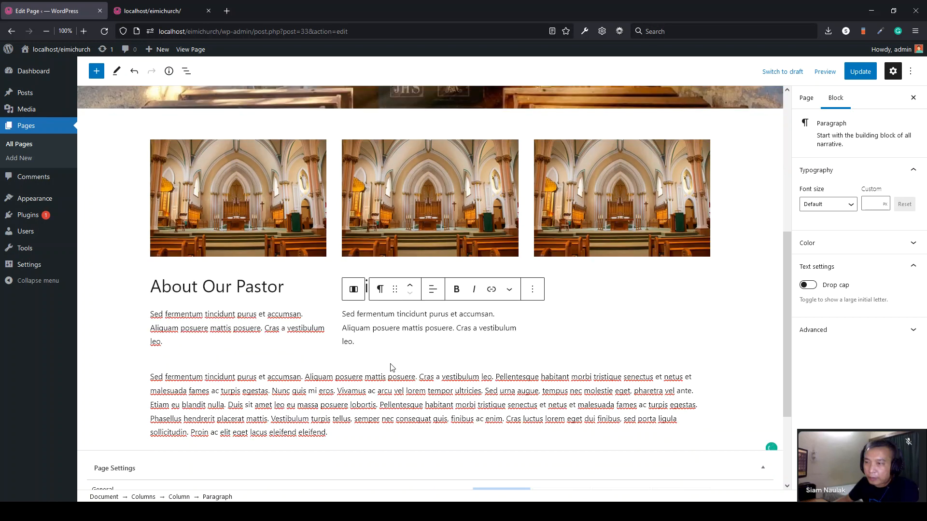
# - Give the third column a 'Listen Sermons' heading with the sample text, then update the page
pyautogui.click(630, 292)
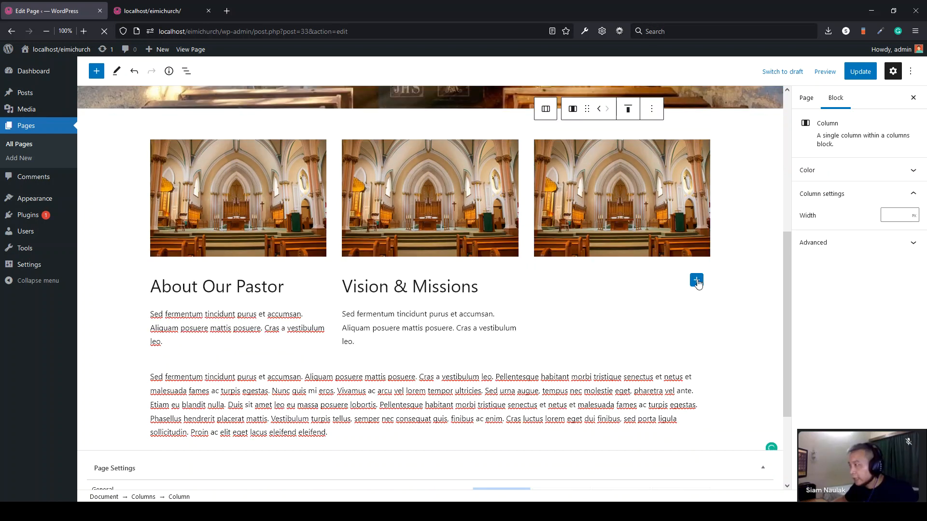
pyautogui.click(696, 280)
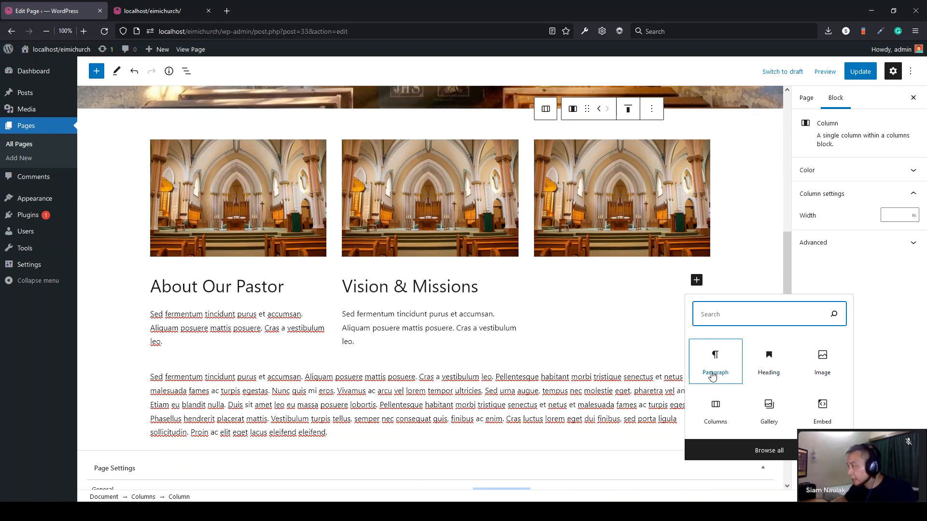
pyautogui.click(779, 363)
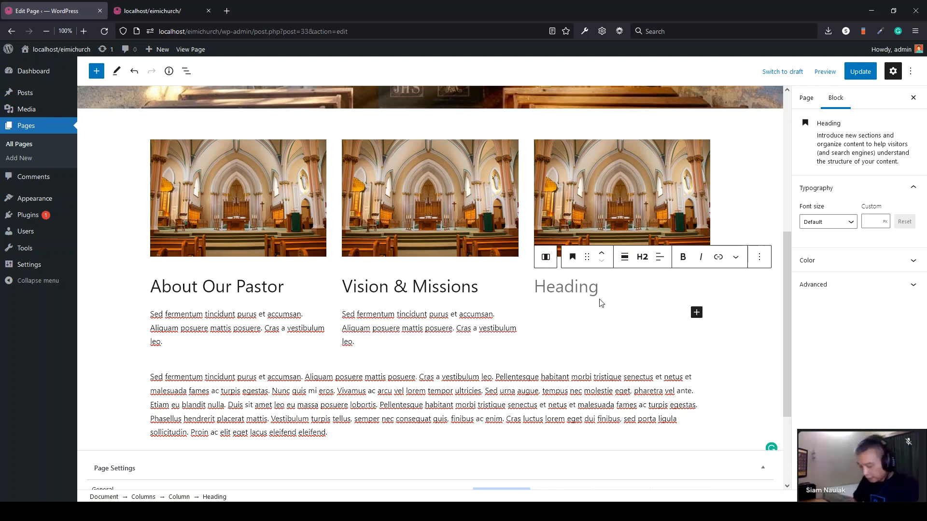
pyautogui.scroll(1, 600, 302)
pyautogui.write('Listen Se')
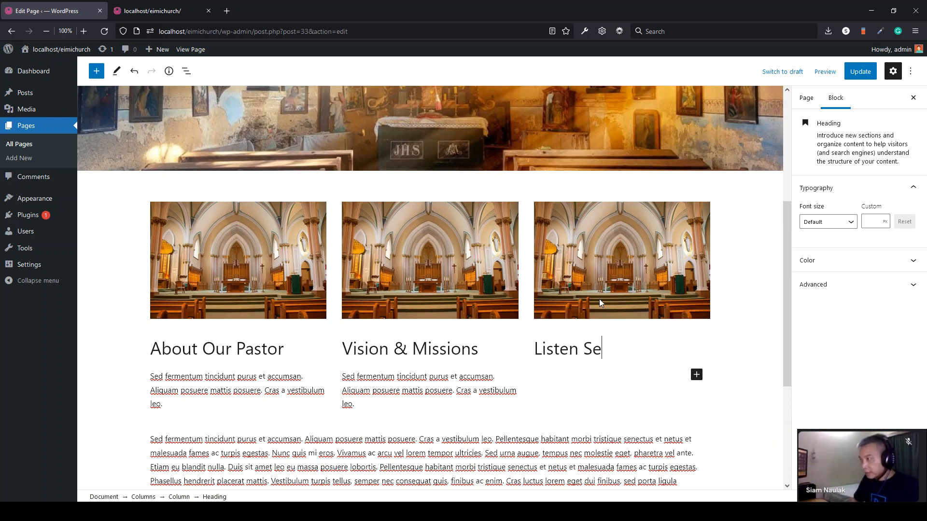
pyautogui.write('rmons')
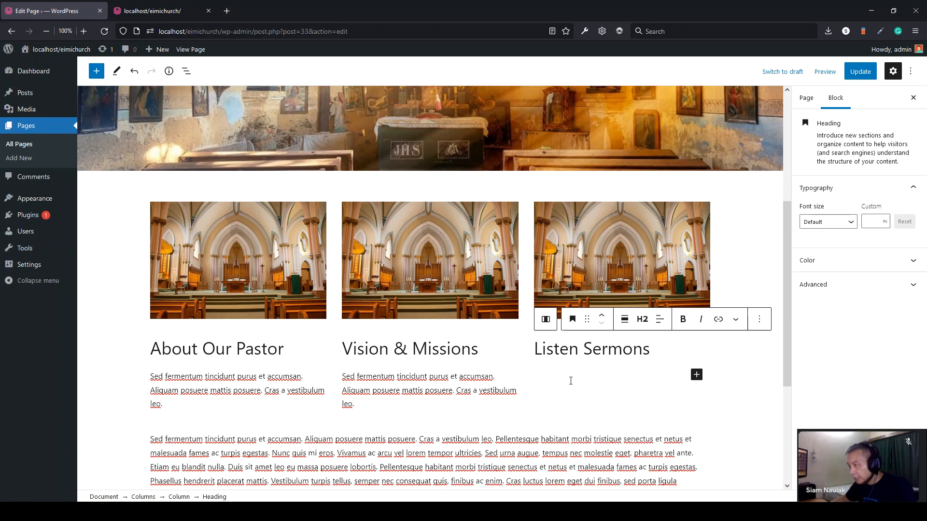
pyautogui.press('Return')
pyautogui.write('Sed fermentum tincidunt purus et accumsan. Aliquam posuere mattis posuere. Cras a vestibulum leo.')
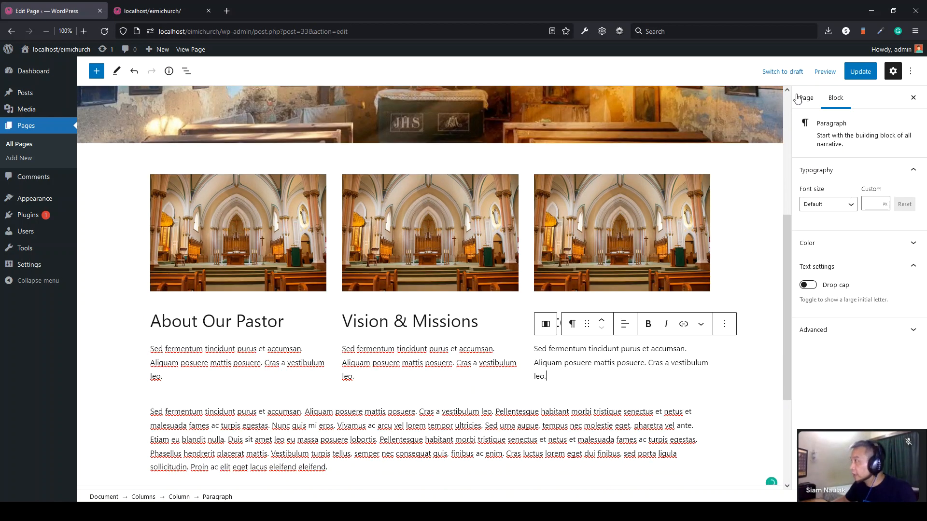
pyautogui.click(860, 73)
pyautogui.click(151, 10)
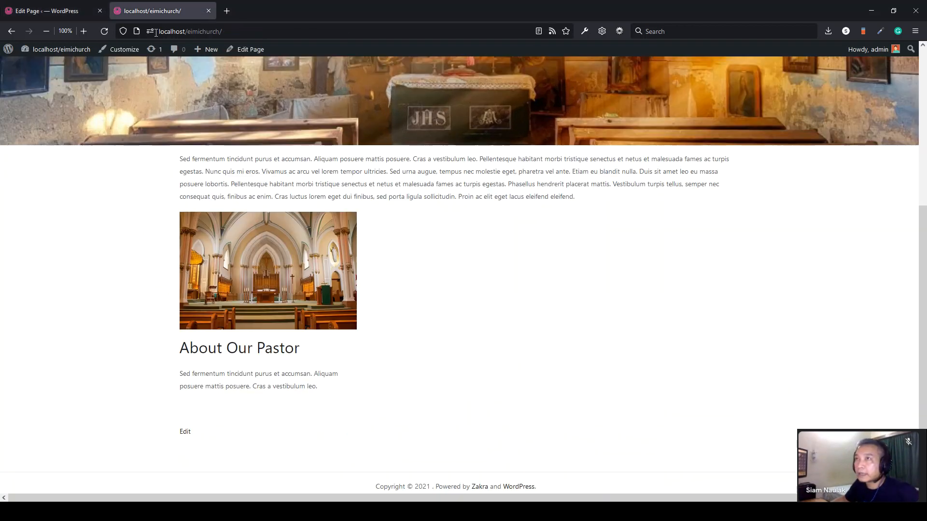
pyautogui.click(104, 31)
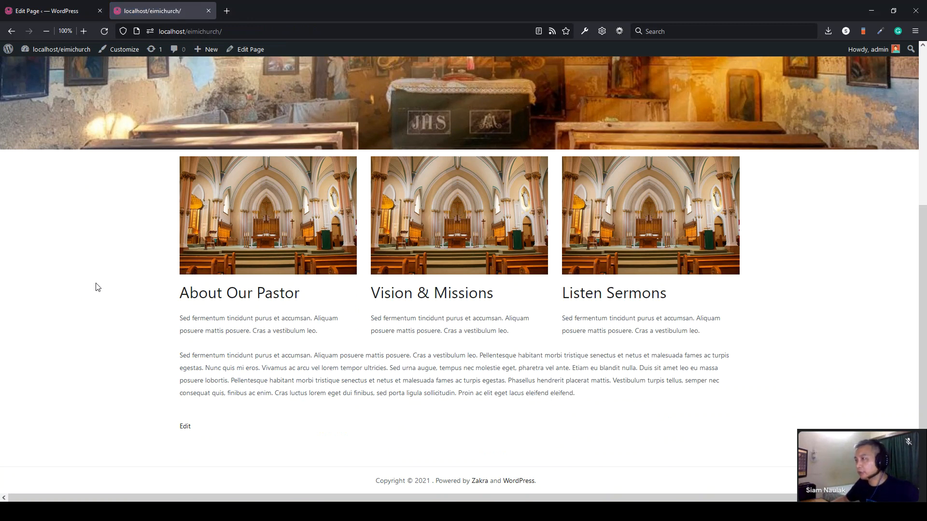
pyautogui.scroll(2, 98, 288)
pyautogui.moveTo(100, 336); pyautogui.dragTo(787, 413)
pyautogui.click(787, 414)
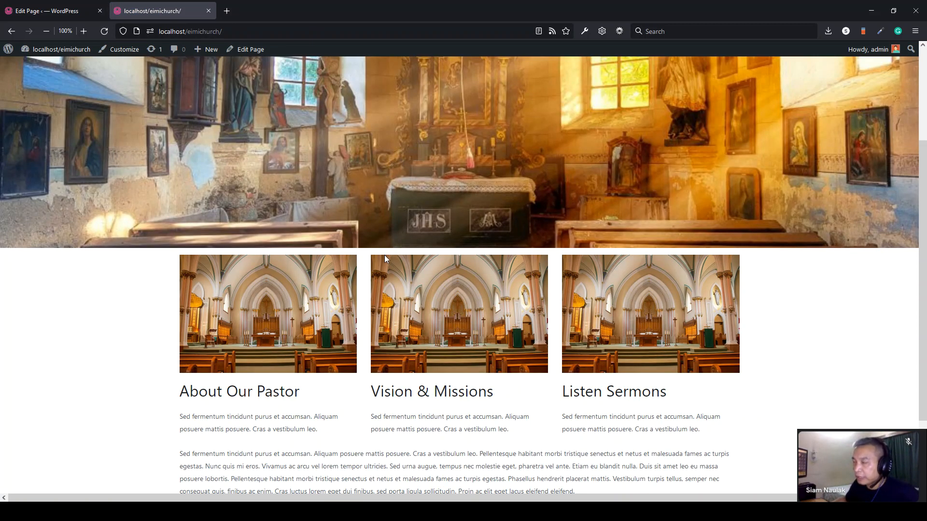
pyautogui.scroll(2, 377, 251)
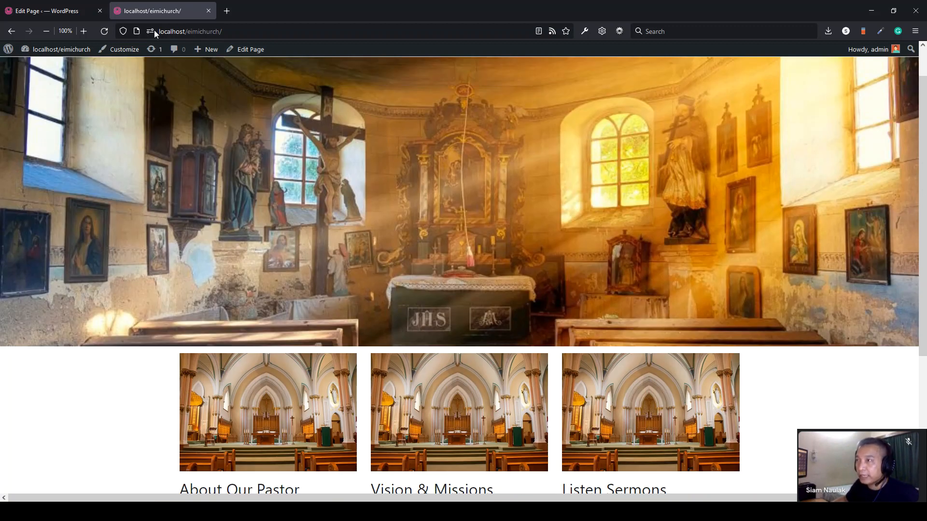
pyautogui.hotkey('ctrl', 'pageup')
pyautogui.scroll(-1, 420, 228)
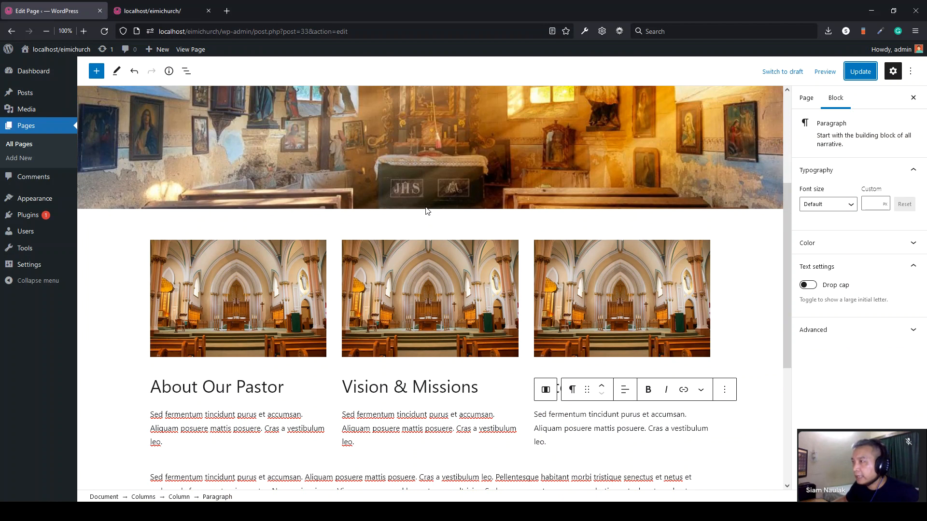
# - Insert a Spacer block below the header image and set its height to 74 px
pyautogui.click(427, 208)
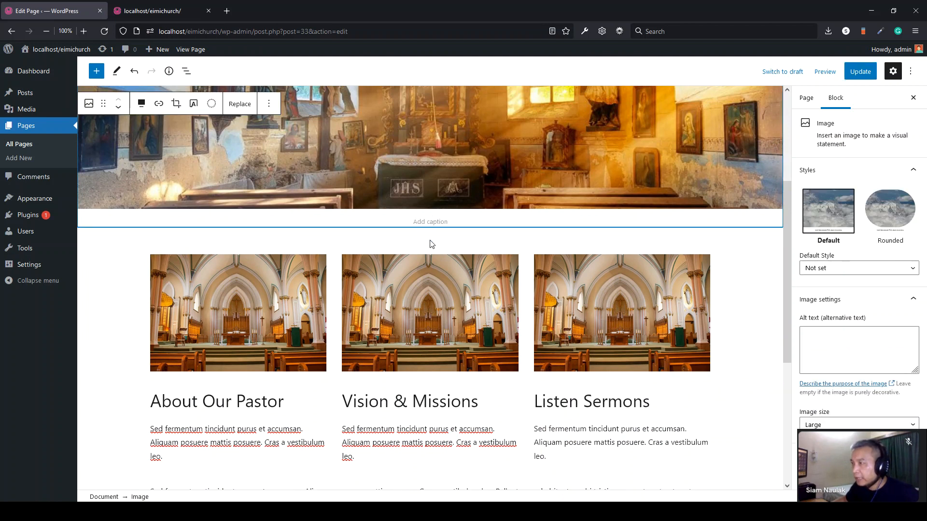
pyautogui.moveTo(448, 242)
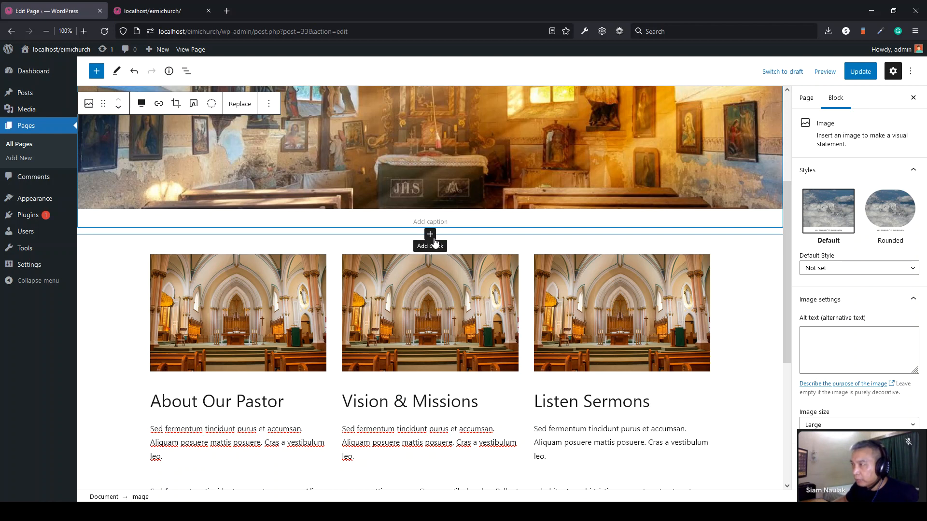
pyautogui.click(431, 235)
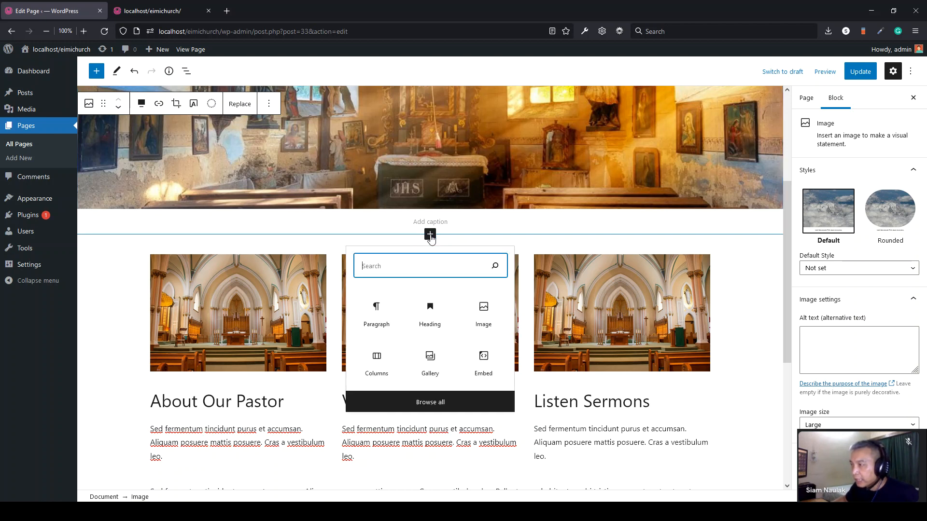
pyautogui.click(435, 402)
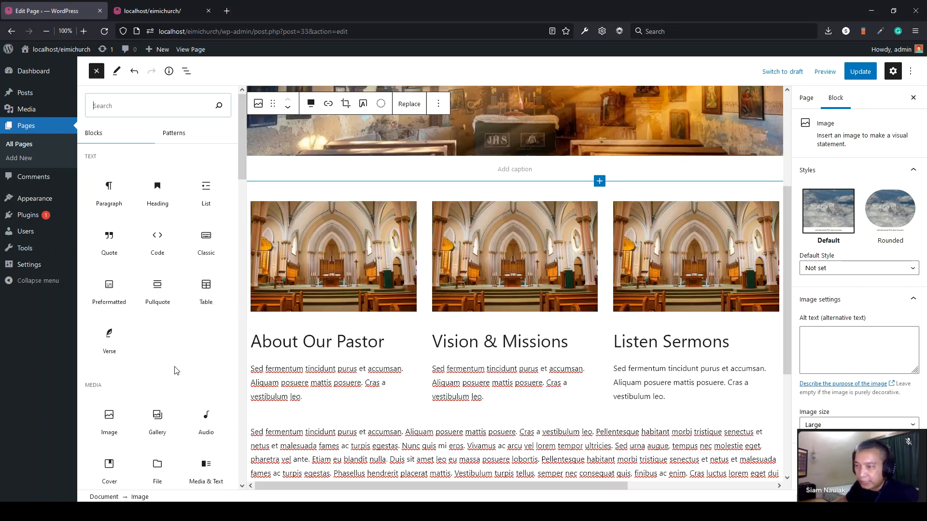
pyautogui.scroll(-5, 173, 370)
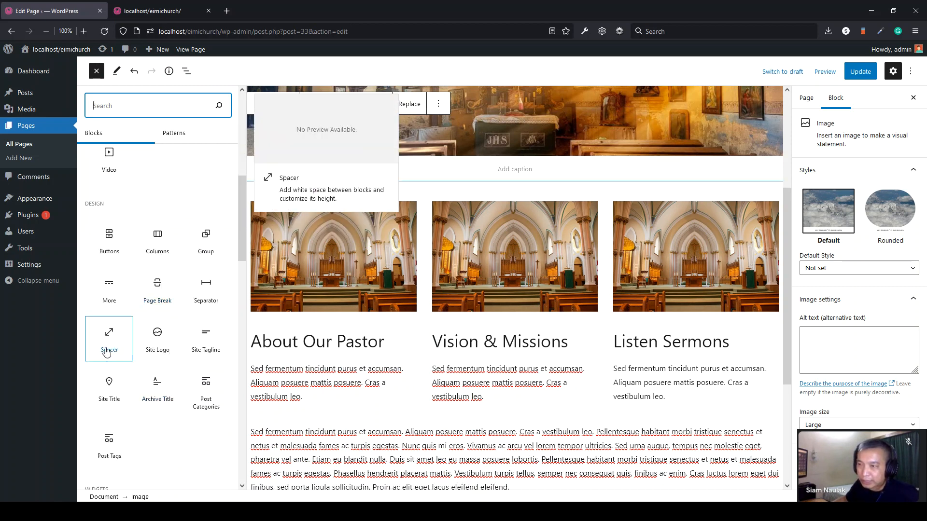
pyautogui.click(105, 353)
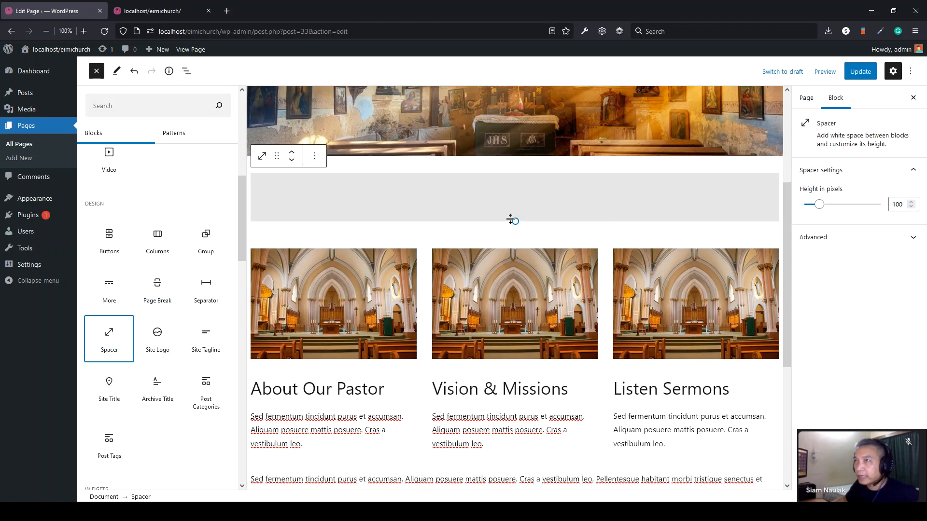
pyautogui.click(95, 72)
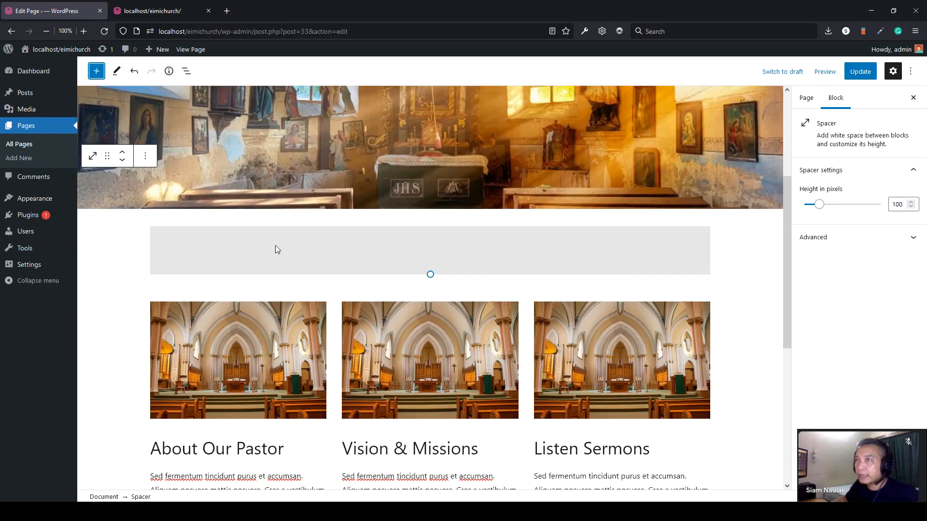
pyautogui.moveTo(431, 273)
pyautogui.mouseDown()
pyautogui.moveTo(428, 435)
pyautogui.moveTo(427, 238)
pyautogui.moveTo(428, 260)
pyautogui.mouseUp()
# - Update the page and reload the live site to show the spacer
pyautogui.click(860, 71)
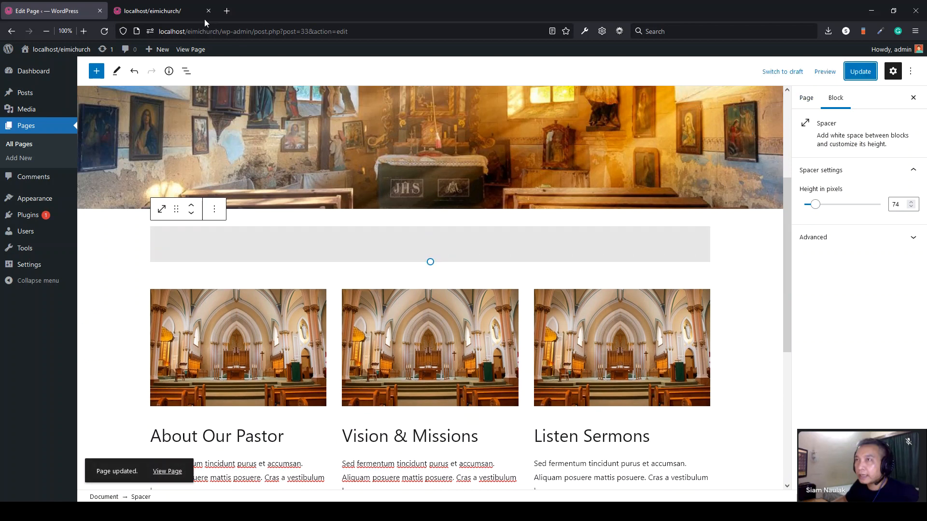
pyautogui.click(159, 10)
pyautogui.click(104, 30)
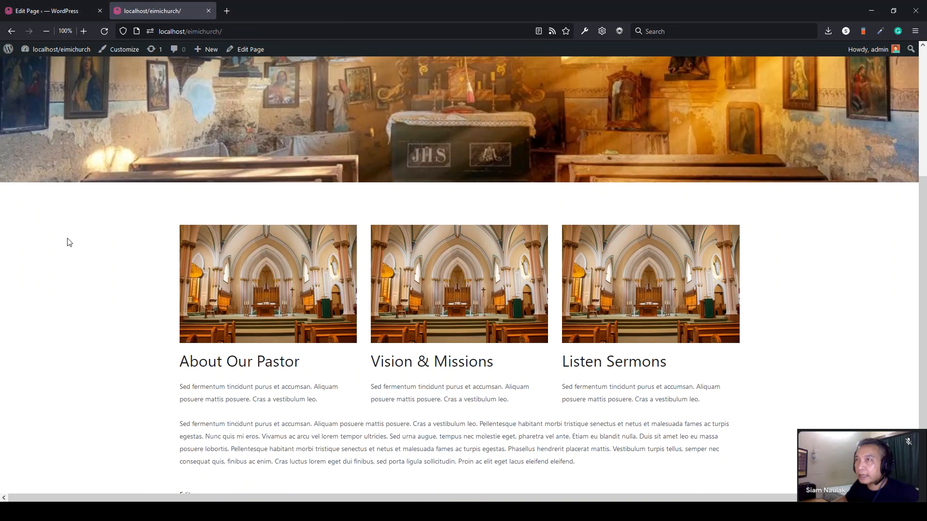
# - Scroll through the live Home page to review the new layout
pyautogui.scroll(-2, 68, 241)
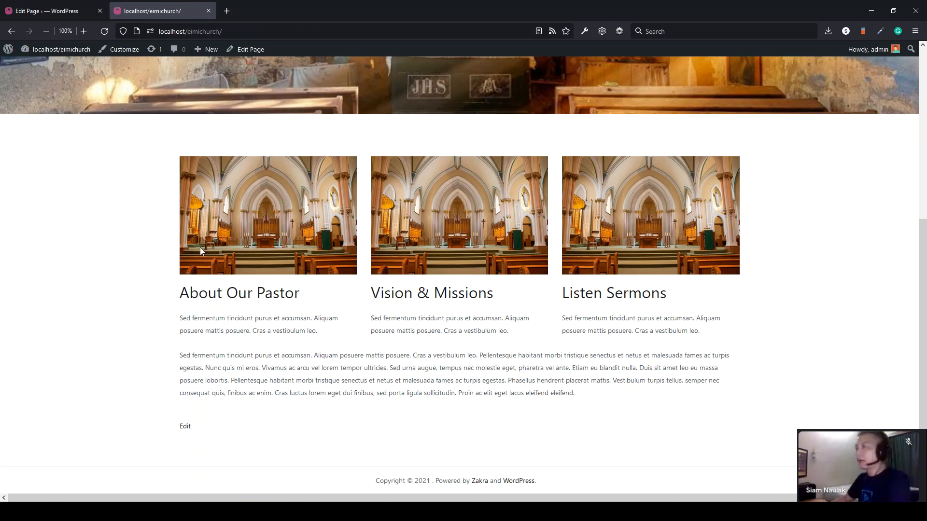
pyautogui.scroll(8, 507, 302)
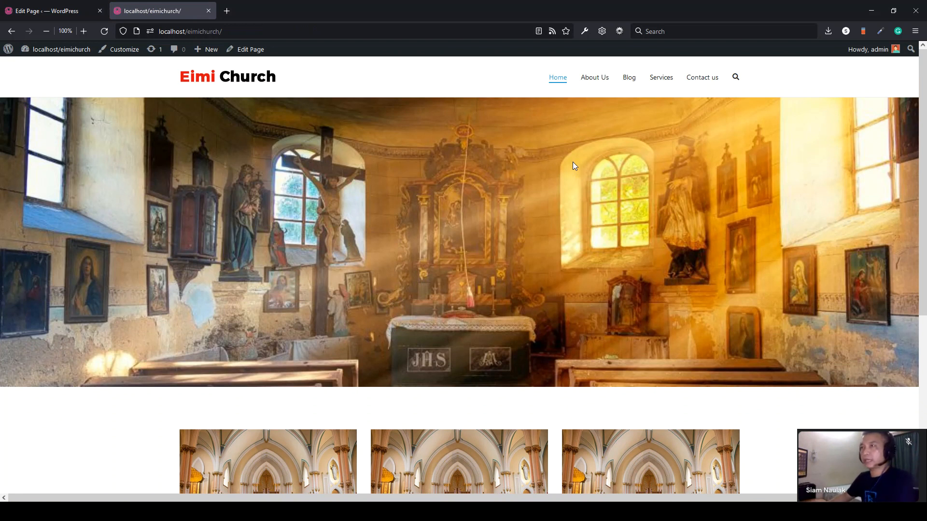
pyautogui.scroll(-4, 573, 165)
pyautogui.scroll(4, 573, 162)
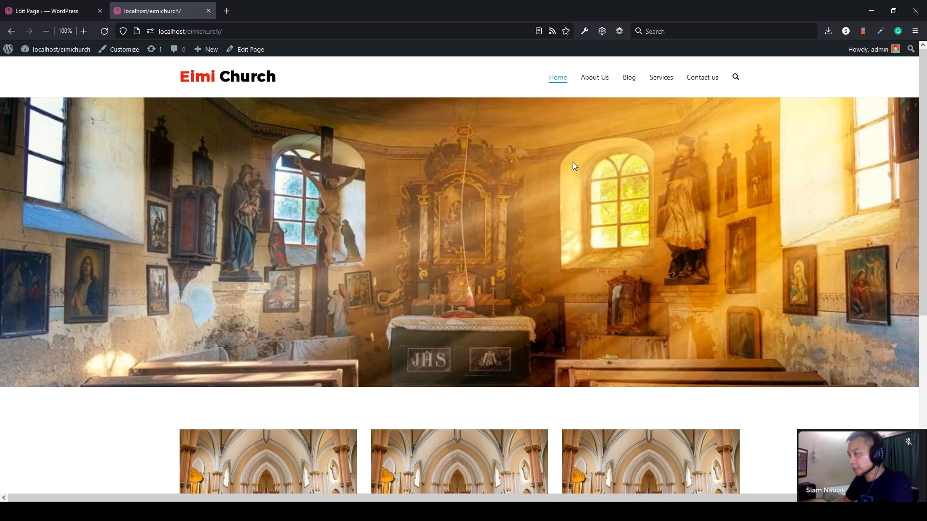
pyautogui.scroll(-3, 517, 399)
pyautogui.scroll(3, 509, 419)
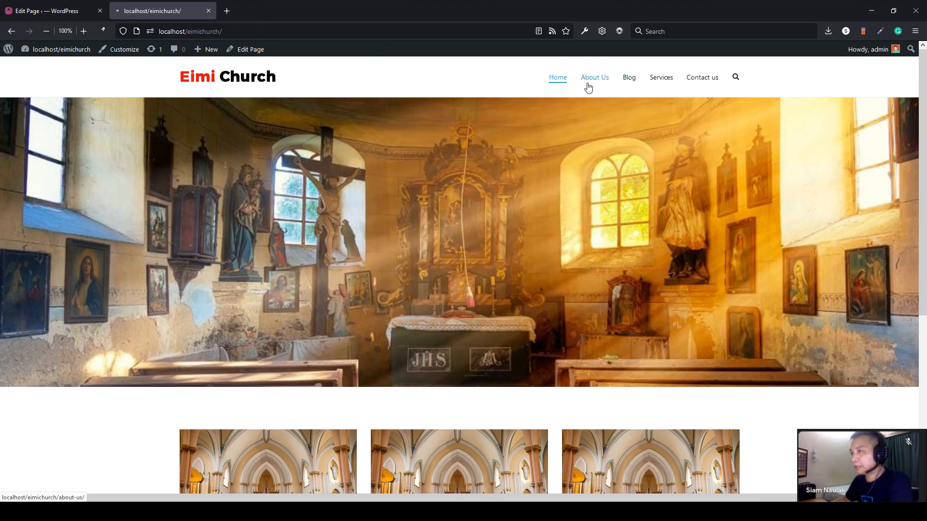
# - Browse the live About Us and Blog category pages, then return to the page editor
pyautogui.click(591, 78)
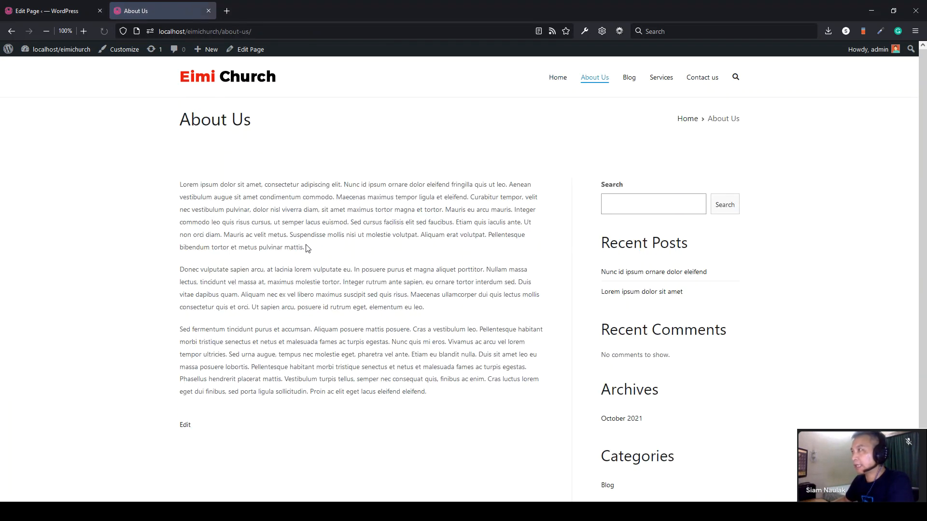
pyautogui.click(630, 79)
pyautogui.scroll(-4, 806, 269)
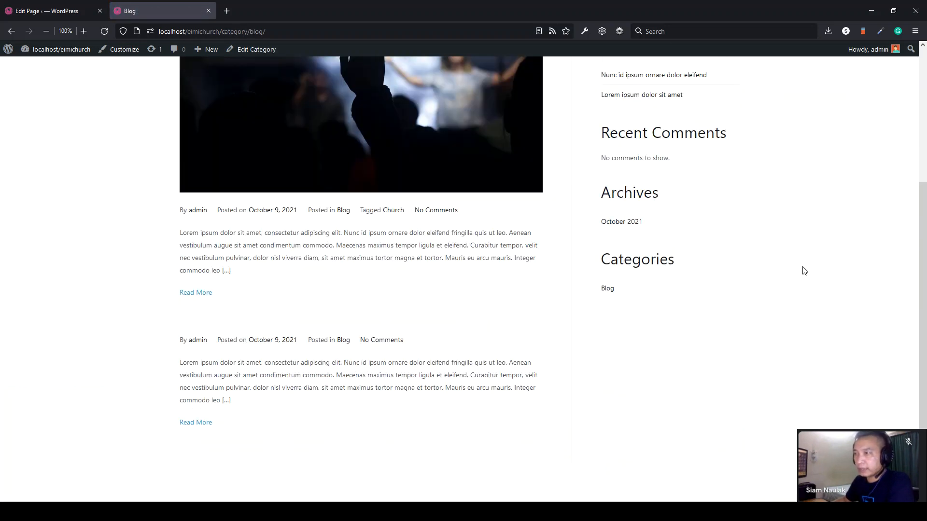
pyautogui.moveTo(485, 323); pyautogui.dragTo(129, 309)
pyautogui.click(129, 309)
pyautogui.scroll(1, 129, 309)
pyautogui.scroll(4, 129, 312)
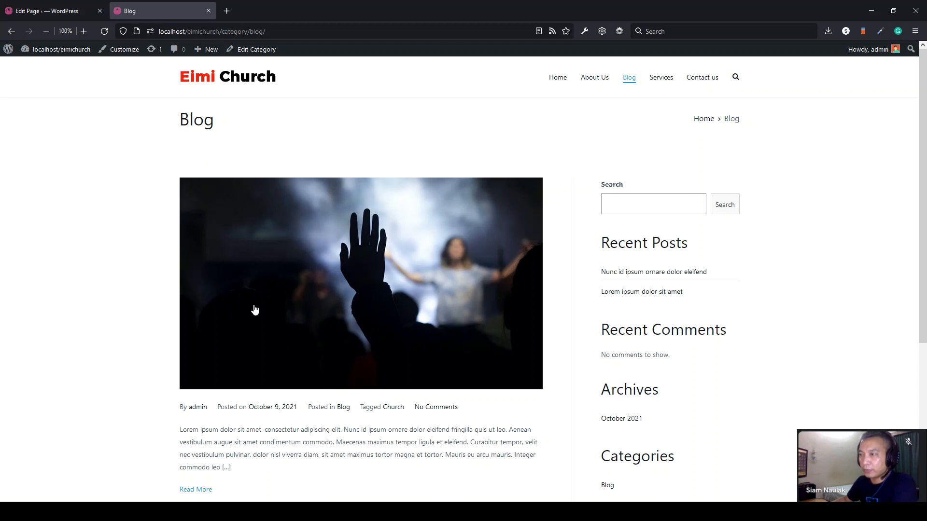
pyautogui.scroll(-2, 253, 352)
pyautogui.scroll(-1, 302, 177)
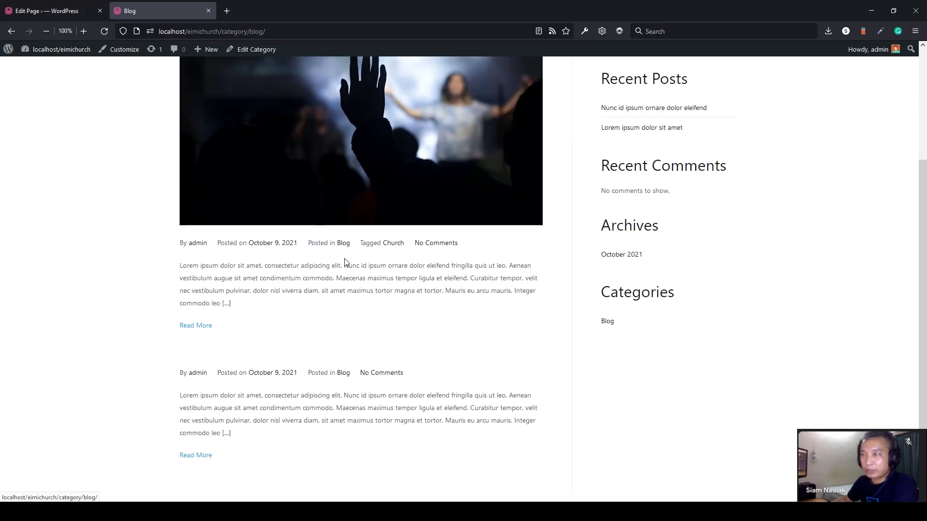
pyautogui.scroll(3, 104, 160)
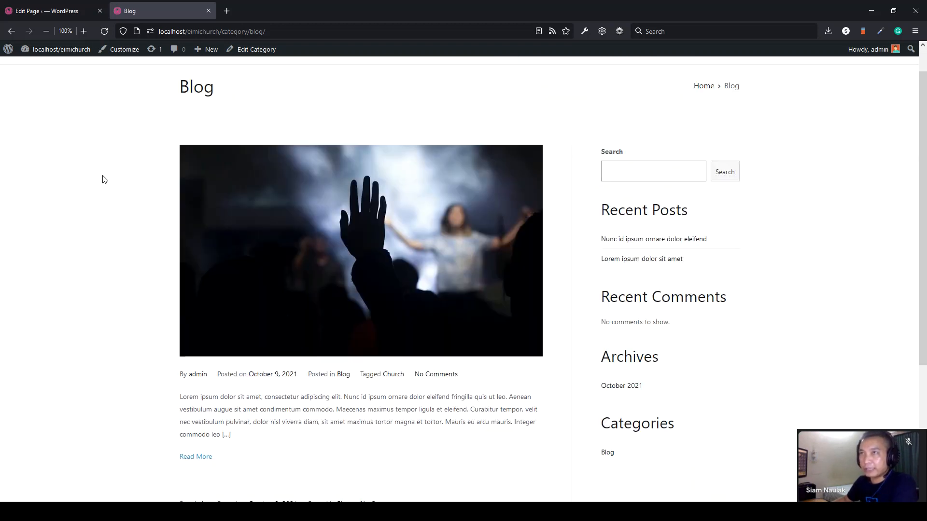
pyautogui.click(17, 6)
pyautogui.moveTo(29, 201)
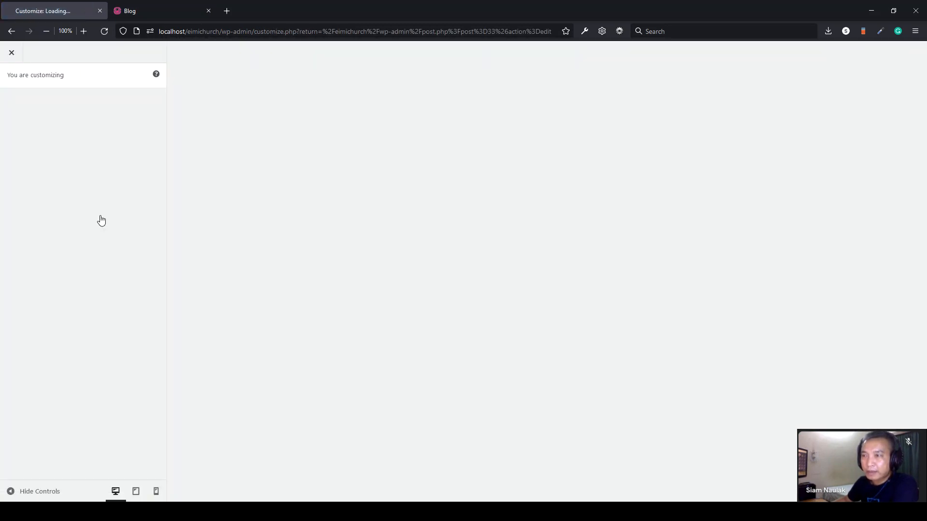
# - Change the Additional CSS selector to .home .entry-header and publish it
pyautogui.click(57, 334)
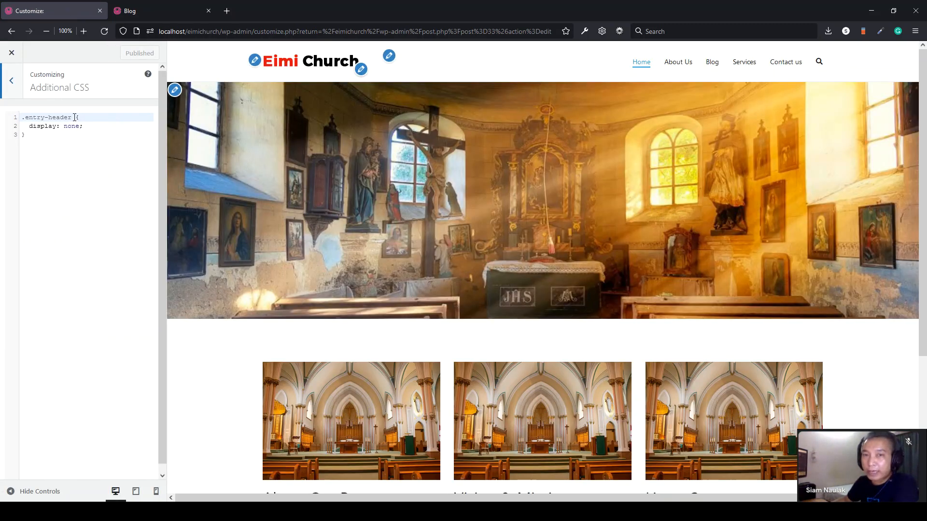
pyautogui.moveTo(71, 117); pyautogui.dragTo(27, 117)
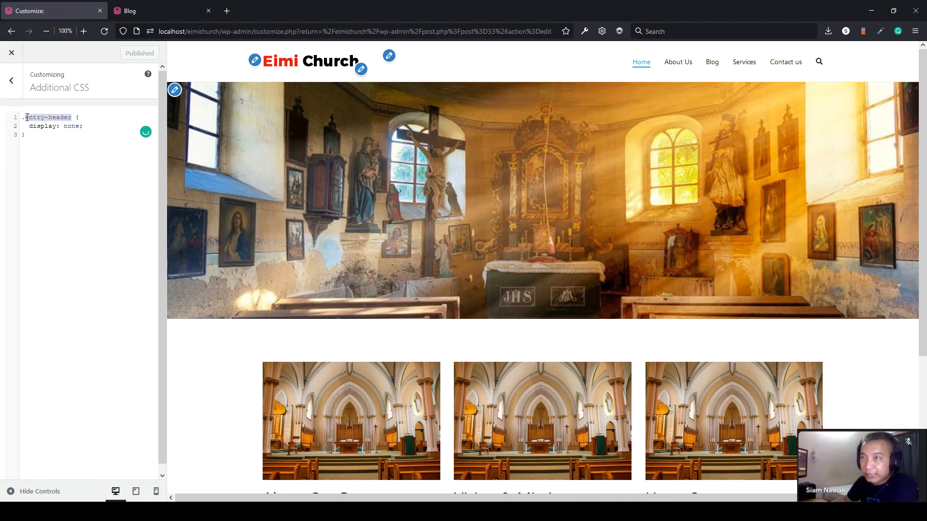
pyautogui.click(27, 117)
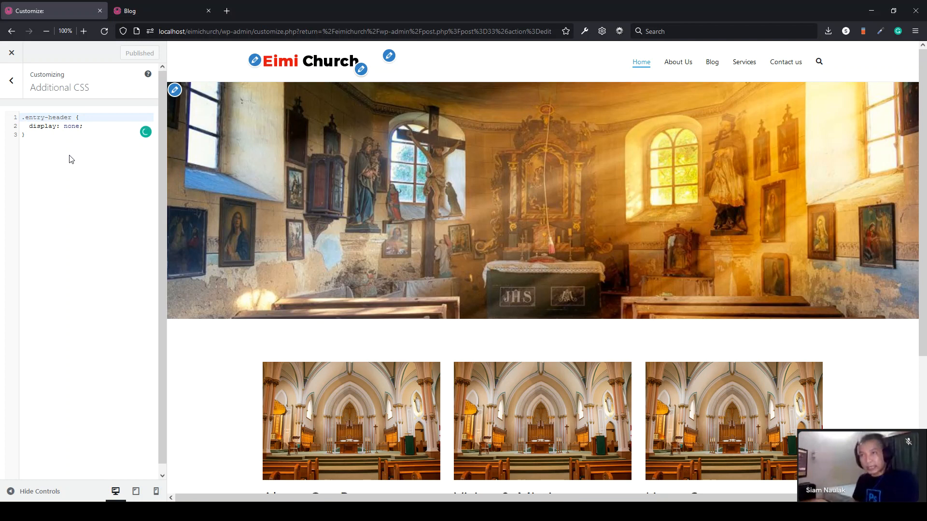
pyautogui.write('.home')
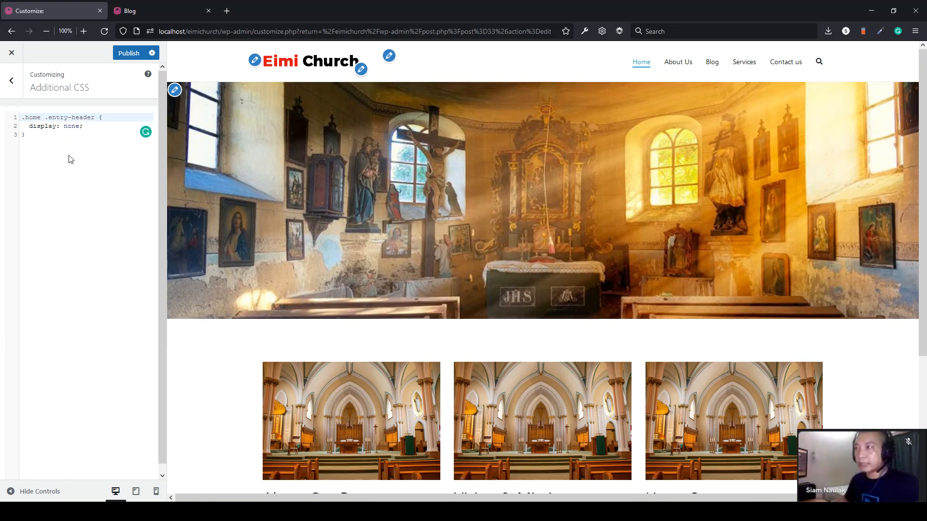
pyautogui.click(128, 53)
pyautogui.click(143, 15)
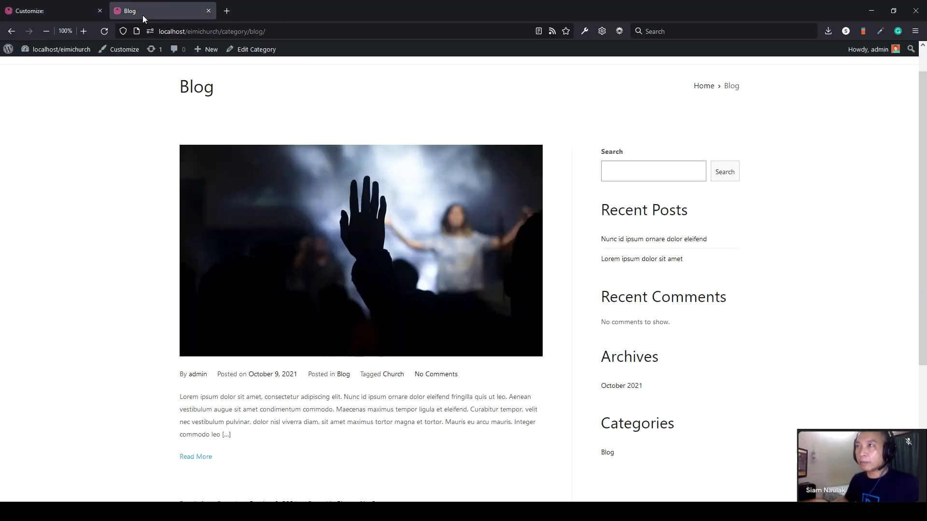
# - Go from the Eimi Church home page to the Blog page and browse its post list
pyautogui.scroll(1, 248, 172)
pyautogui.click(227, 87)
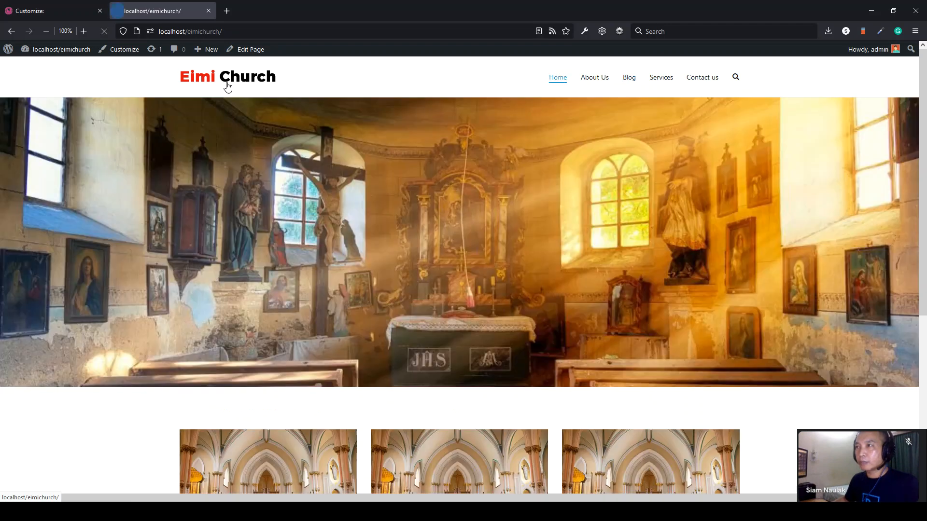
pyautogui.click(627, 80)
pyautogui.scroll(-2, 233, 317)
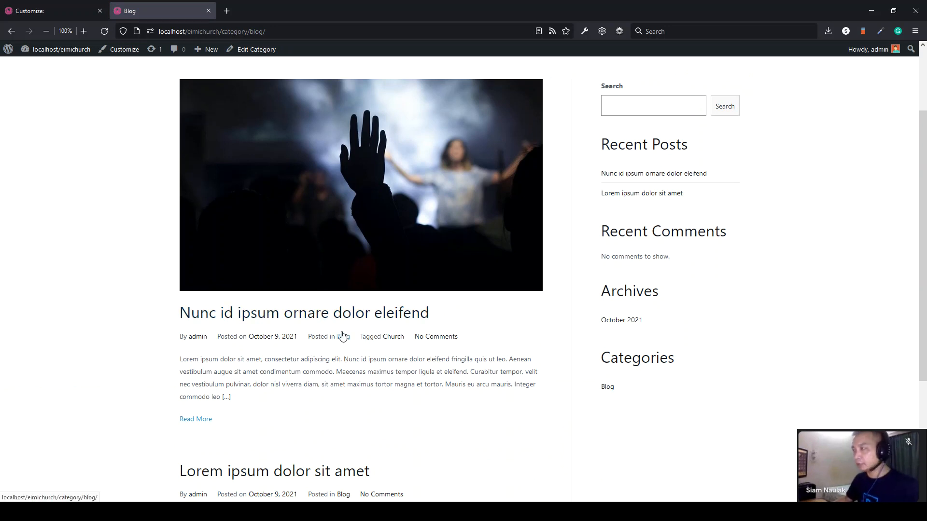
pyautogui.scroll(2, 342, 336)
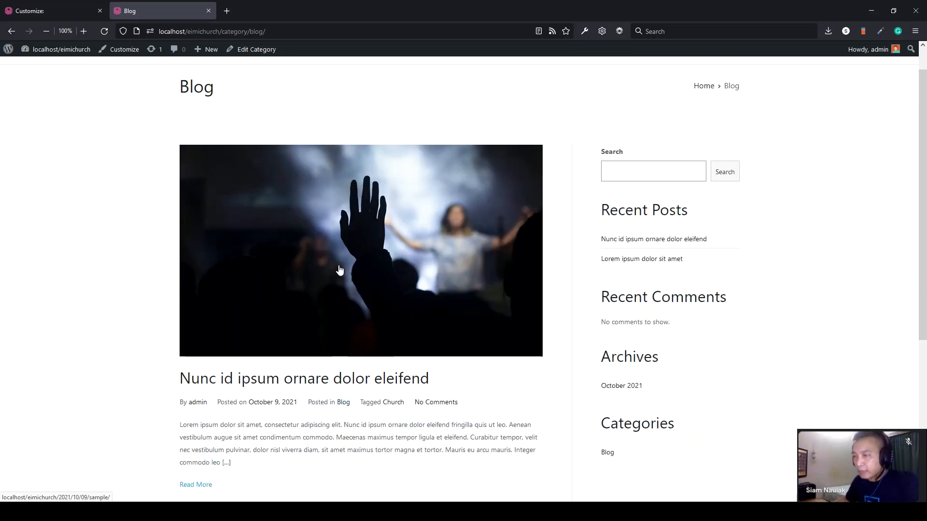
pyautogui.scroll(-2, 309, 329)
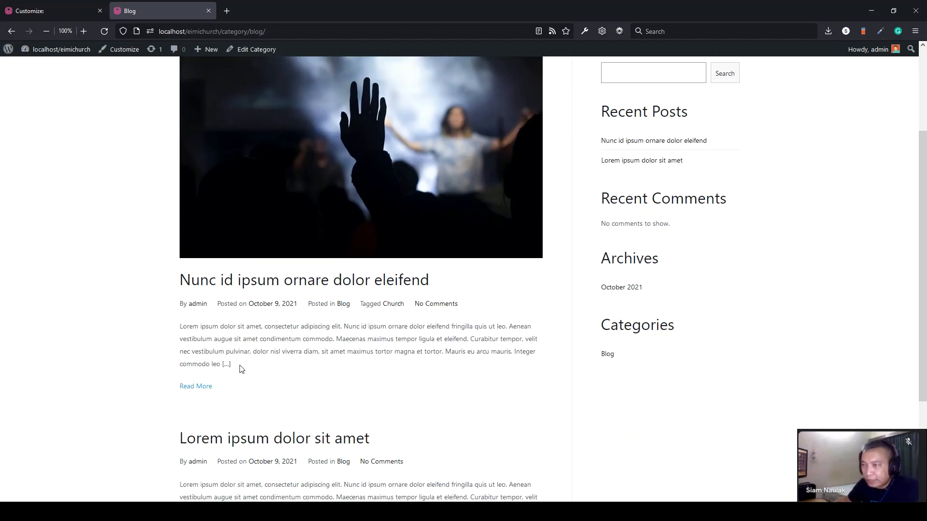
pyautogui.scroll(2, 290, 201)
pyautogui.scroll(-2, 236, 352)
# - Highlight the first post's excerpt, then open the 'Nunc id ipsum ornare dolor eleifend' post
pyautogui.moveTo(236, 333); pyautogui.dragTo(182, 292)
pyautogui.click(182, 293)
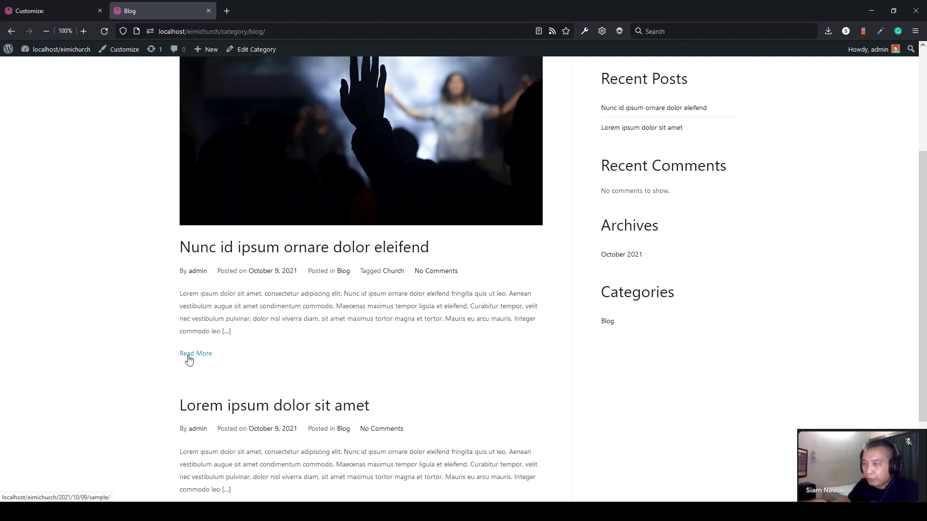
pyautogui.moveTo(219, 332); pyautogui.dragTo(186, 296)
pyautogui.click(180, 294)
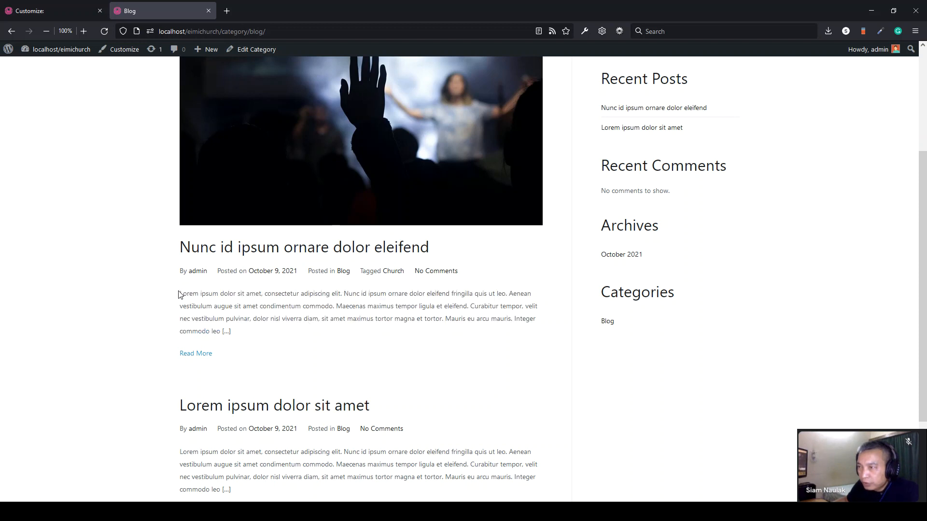
pyautogui.moveTo(181, 293); pyautogui.dragTo(218, 332)
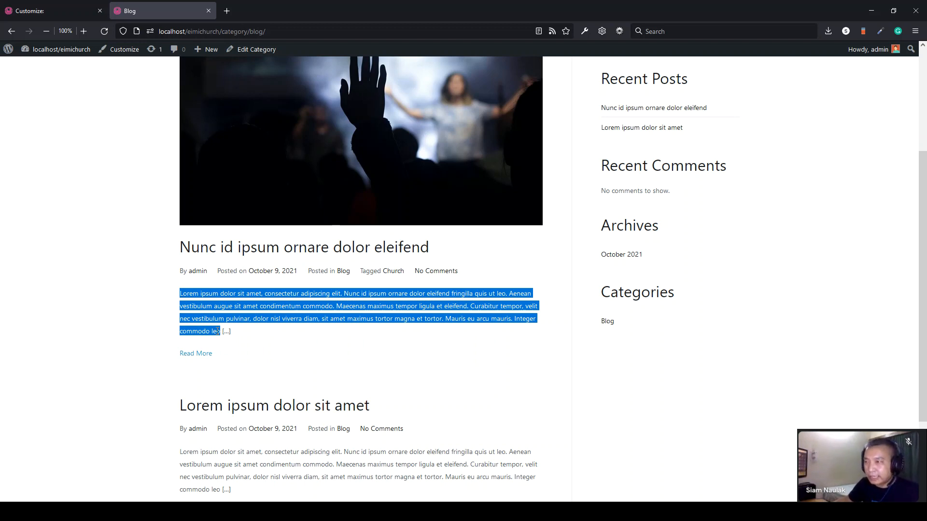
pyautogui.click(218, 331)
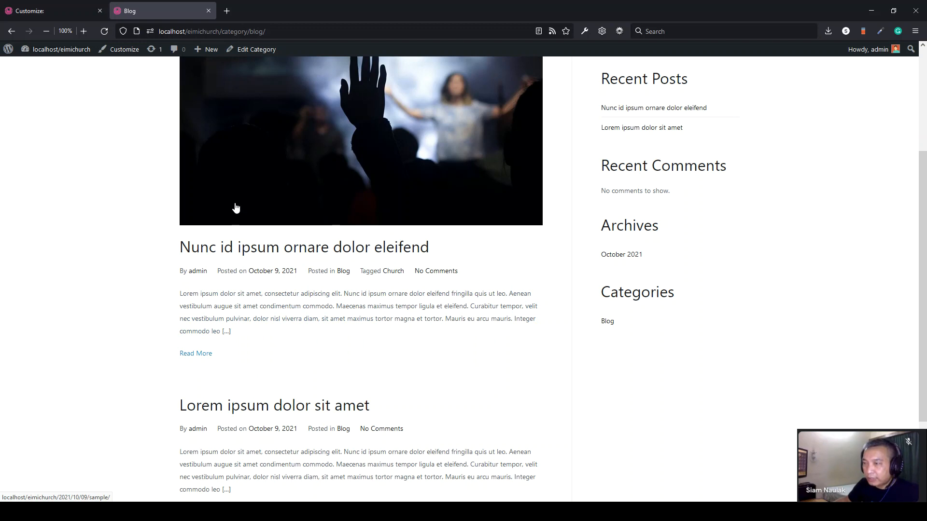
pyautogui.click(196, 355)
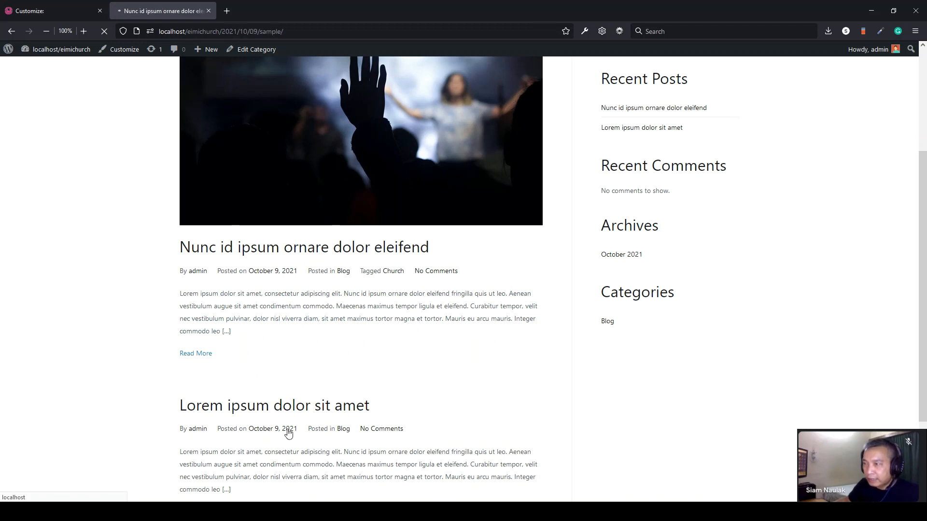
# - Scroll through the Nunc id ipsum post and highlight a line of its text
pyautogui.scroll(-4, 279, 390)
pyautogui.scroll(-4, 280, 390)
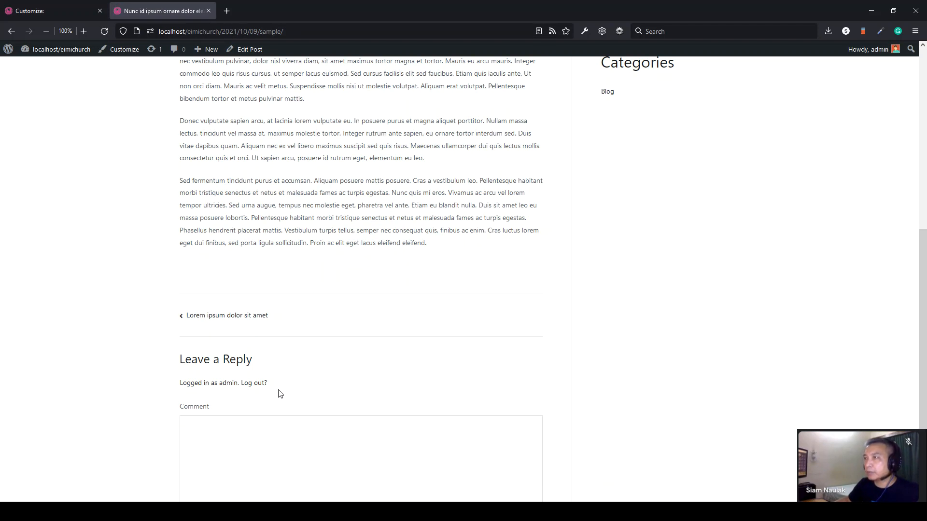
pyautogui.scroll(-2, 279, 392)
pyautogui.moveTo(181, 261); pyautogui.dragTo(268, 285)
pyautogui.scroll(-1, 224, 365)
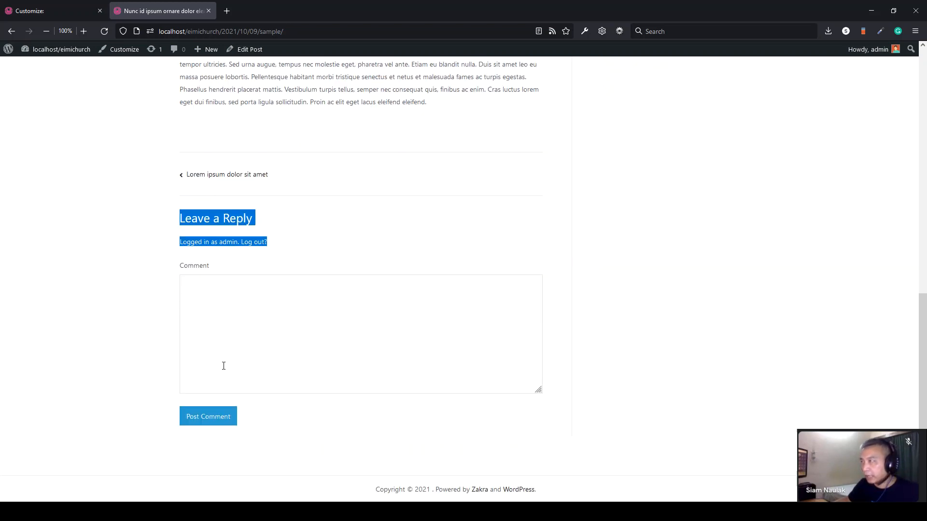
pyautogui.scroll(11, 223, 366)
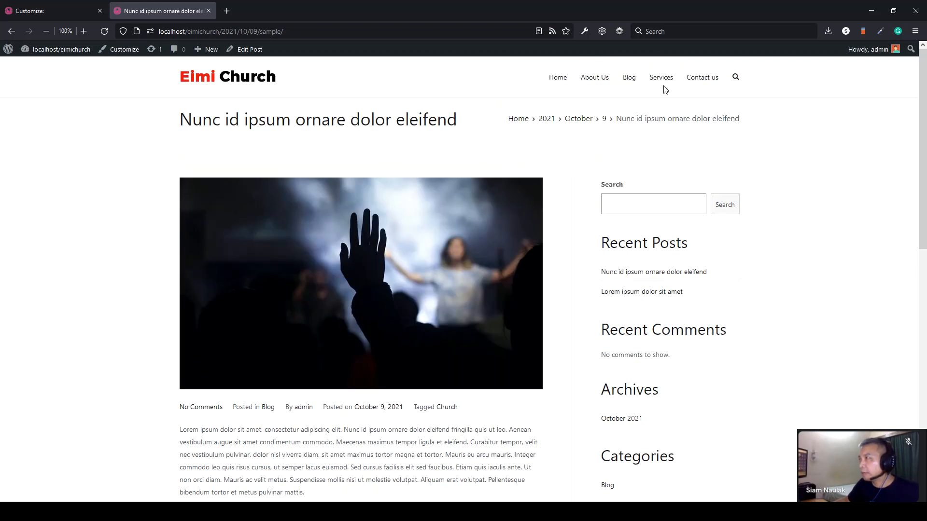
# - View the Services and Contact us pages, then exit the Customizer to the Home page editor
pyautogui.click(661, 82)
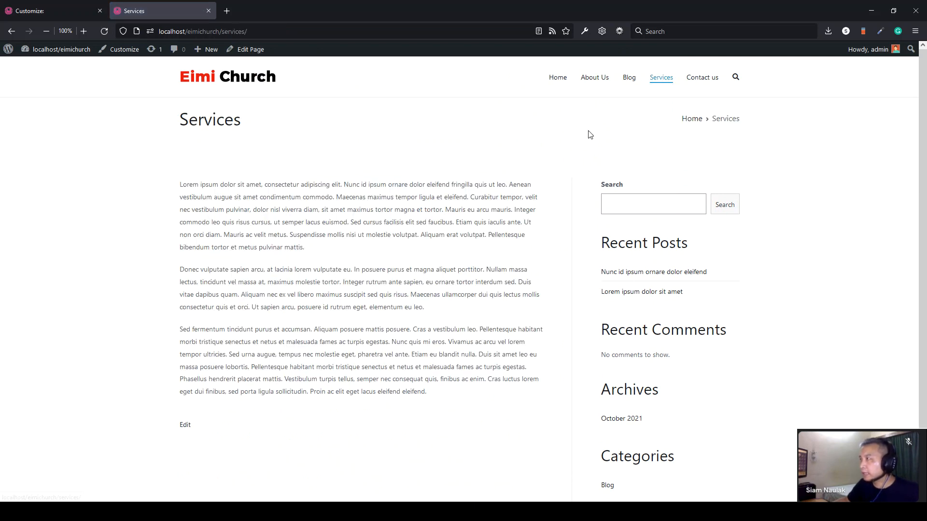
pyautogui.click(706, 84)
pyautogui.moveTo(428, 310); pyautogui.dragTo(224, 222)
pyautogui.click(225, 224)
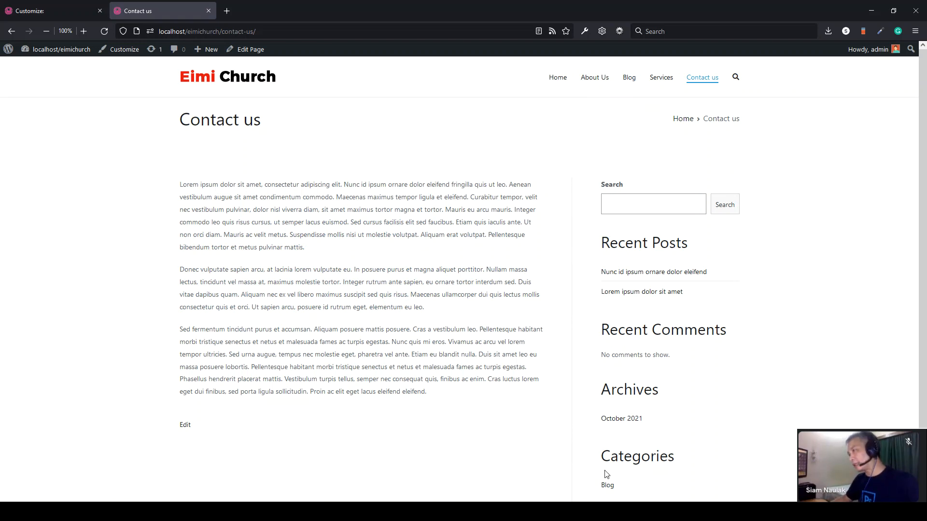
pyautogui.click(43, 11)
pyautogui.click(11, 58)
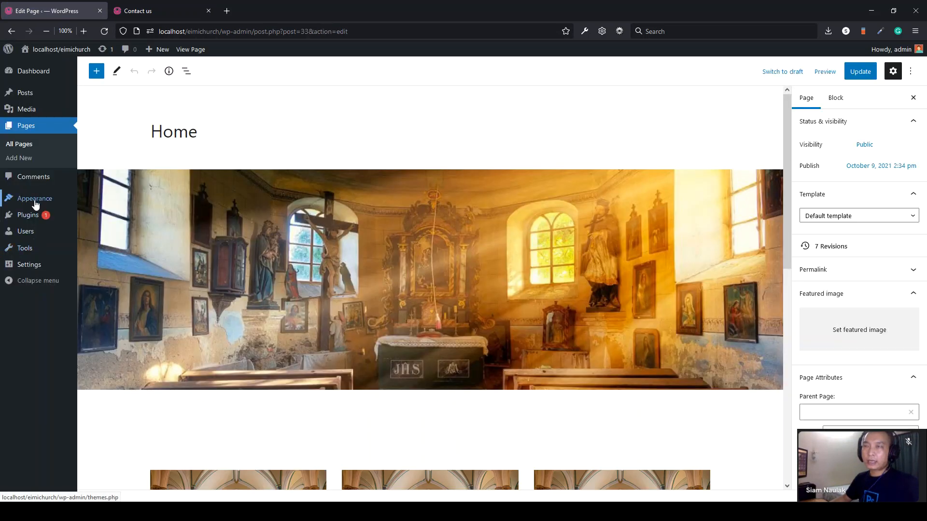
# - Open Appearance > Widgets and collapse, then re-expand, the Sidebar Right area
pyautogui.moveTo(36, 200)
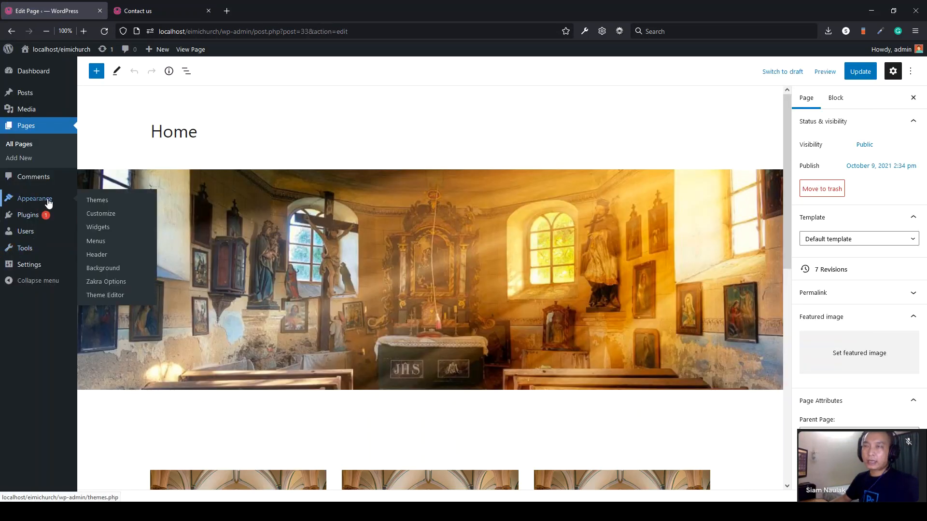
pyautogui.click(99, 228)
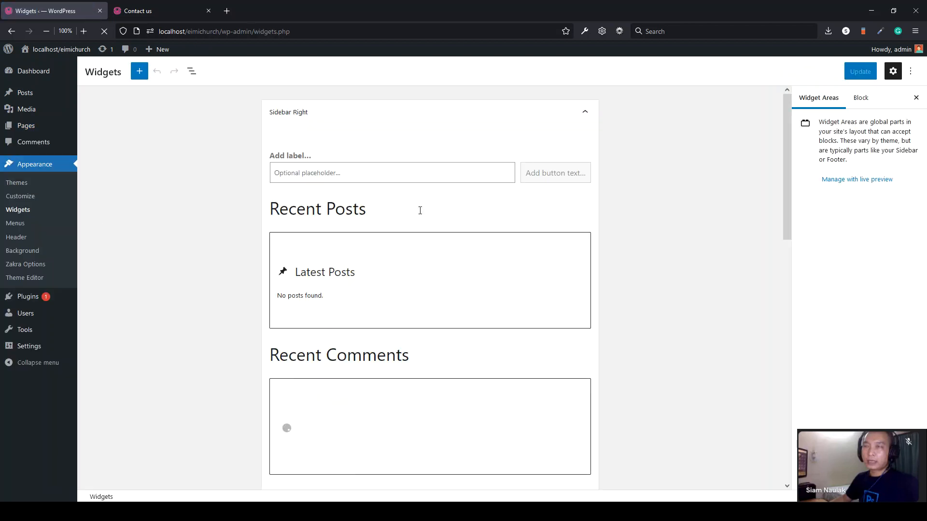
pyautogui.click(586, 116)
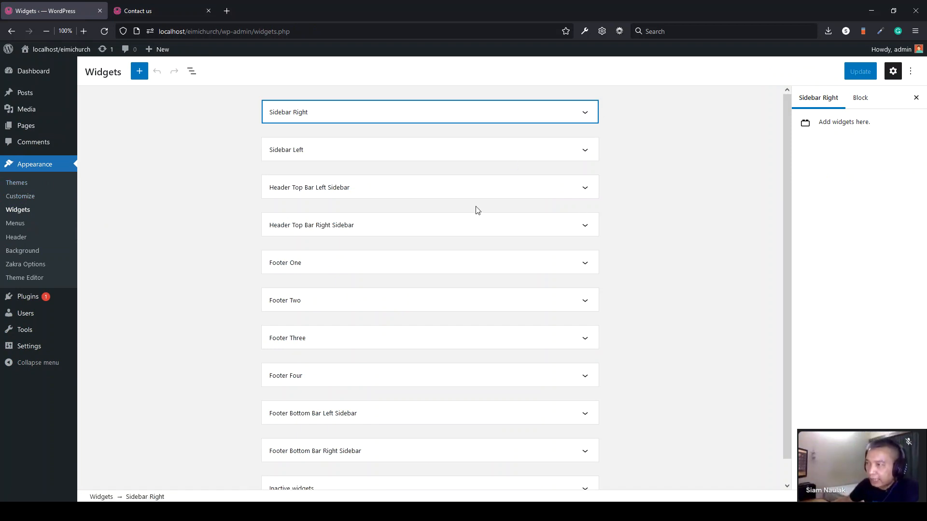
pyautogui.scroll(-1, 477, 211)
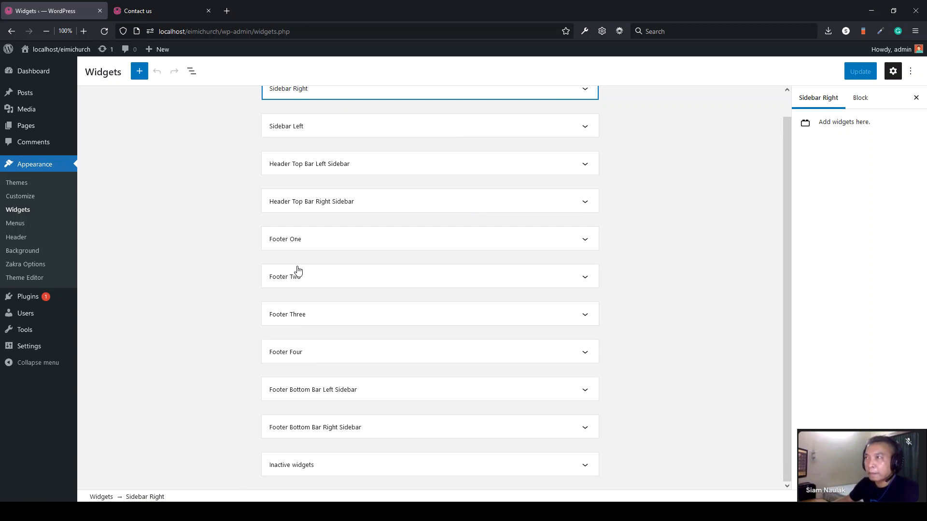
pyautogui.scroll(1, 298, 270)
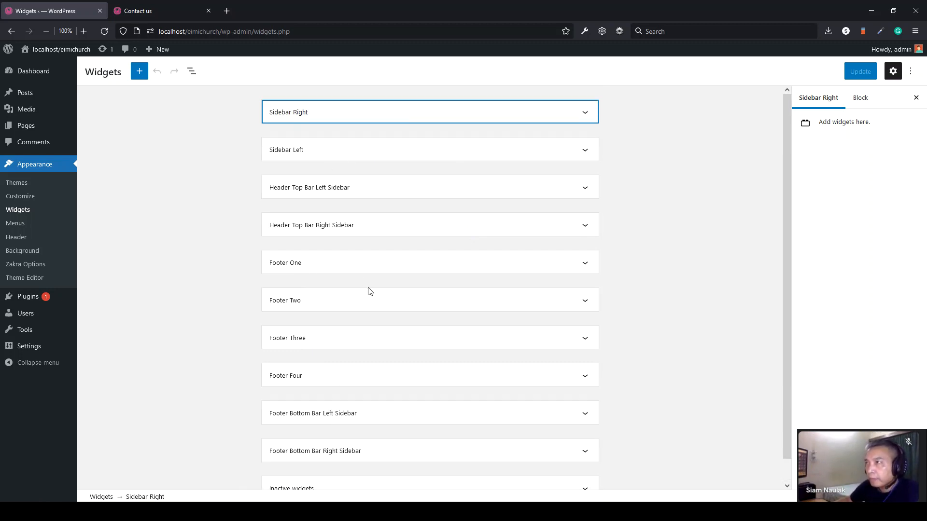
pyautogui.click(297, 121)
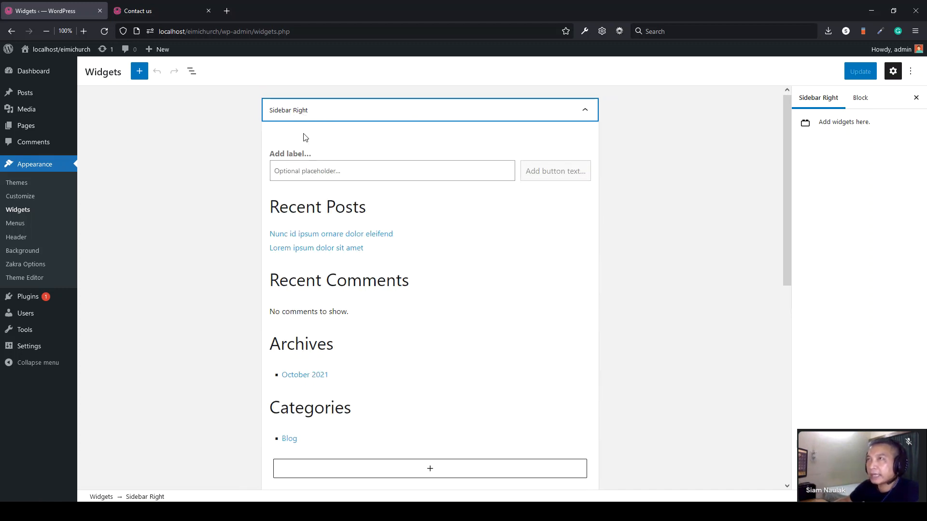
# - Remove the Search widget from Sidebar Right, update, and reload Contact us to check
pyautogui.click(158, 11)
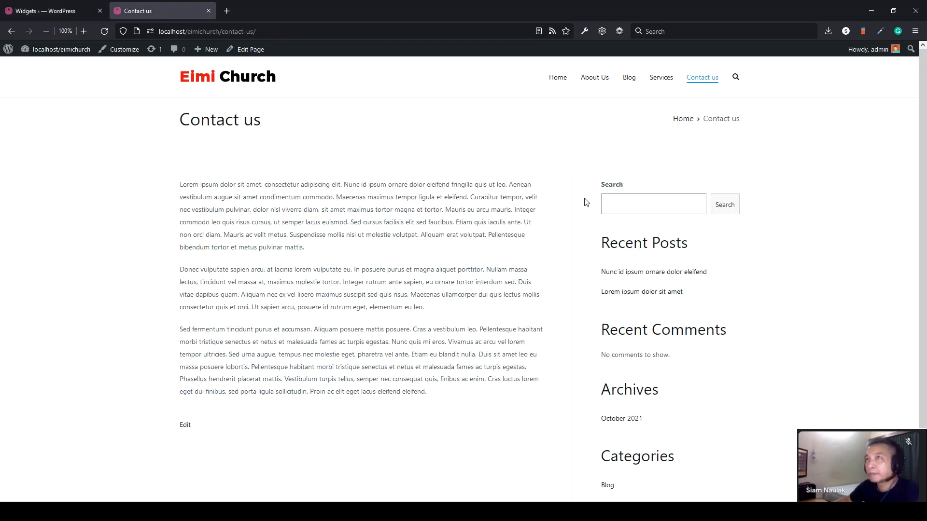
pyautogui.click(46, 11)
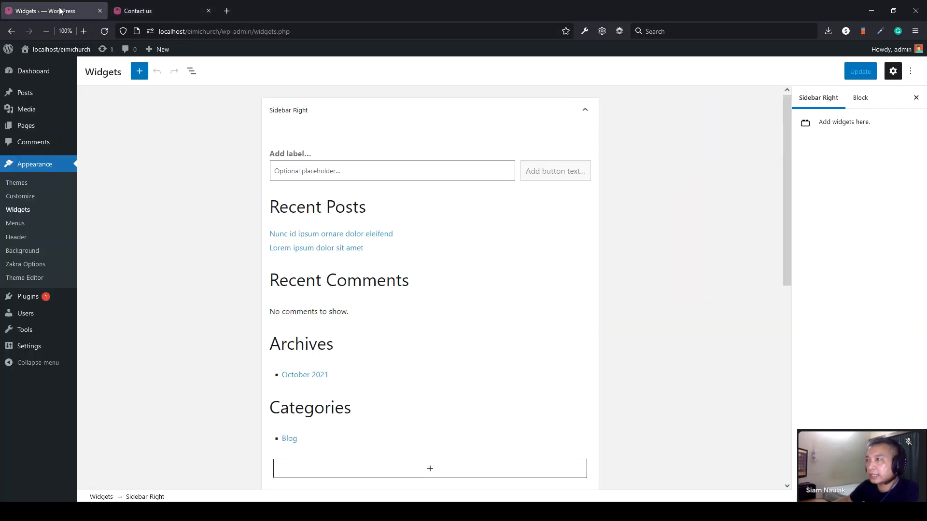
pyautogui.click(445, 158)
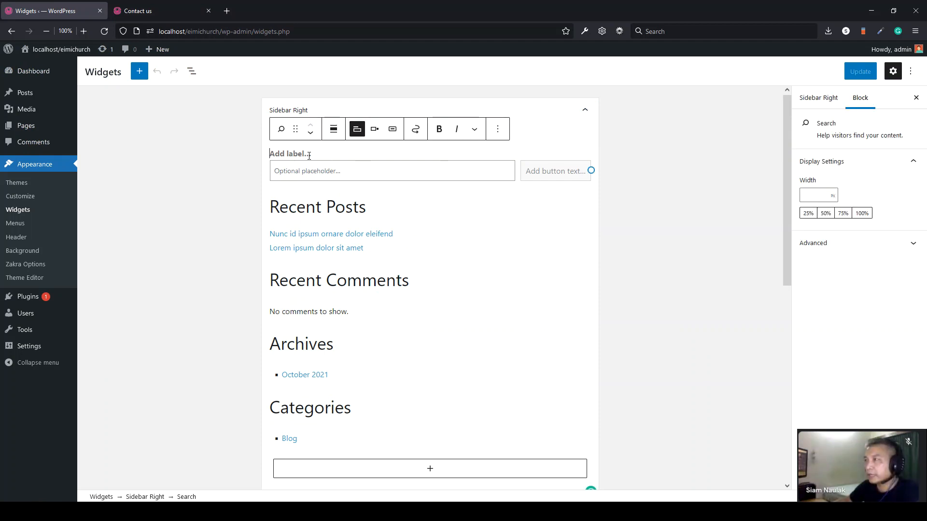
pyautogui.click(500, 170)
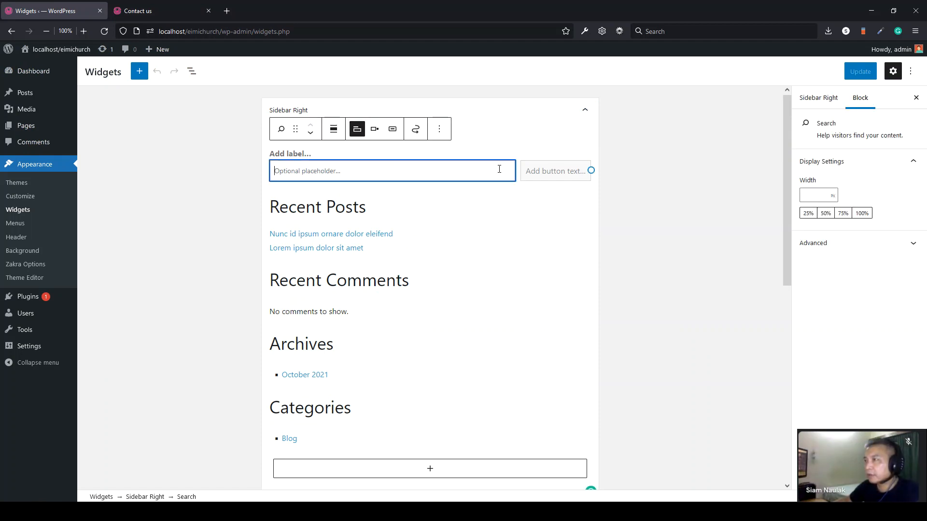
pyautogui.click(440, 131)
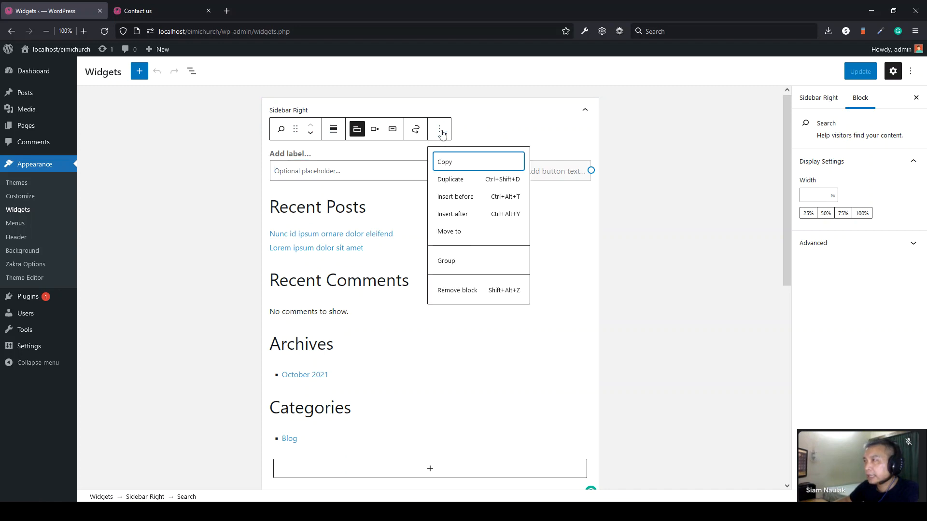
pyautogui.click(454, 291)
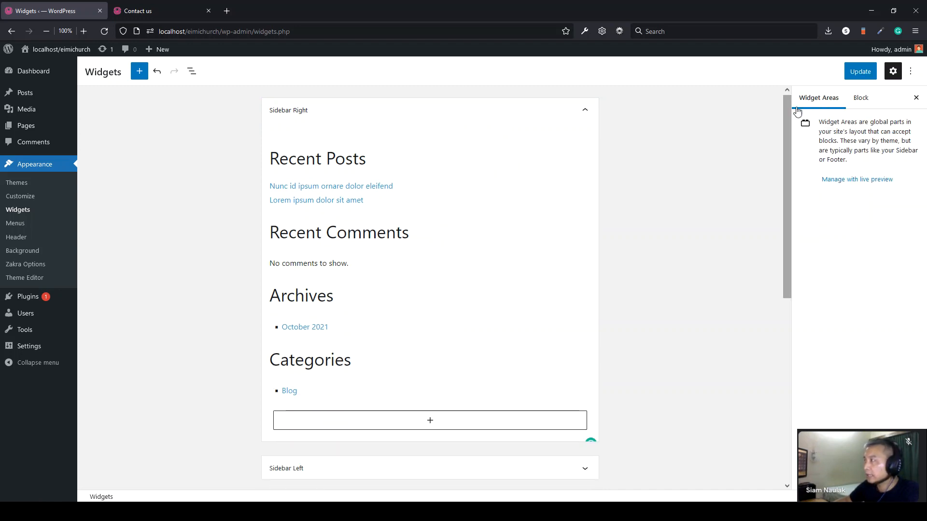
pyautogui.click(863, 72)
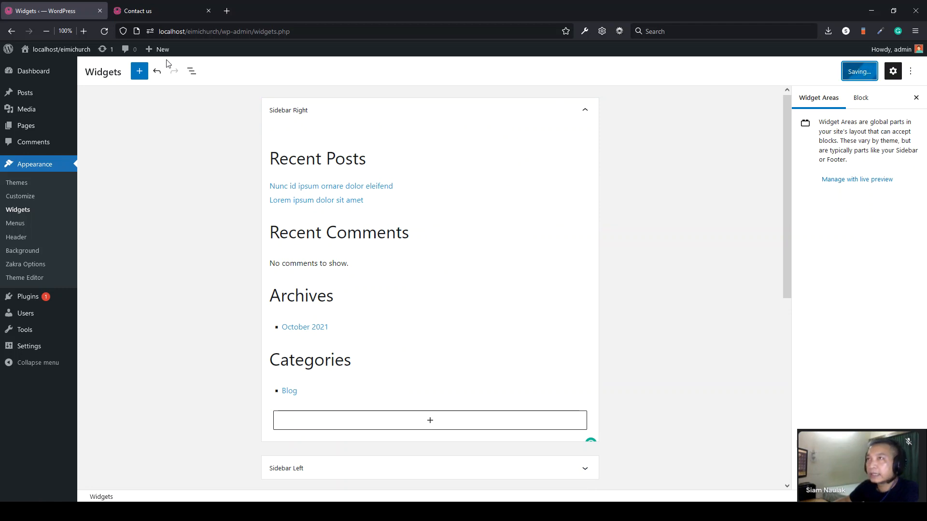
pyautogui.click(156, 11)
pyautogui.click(104, 33)
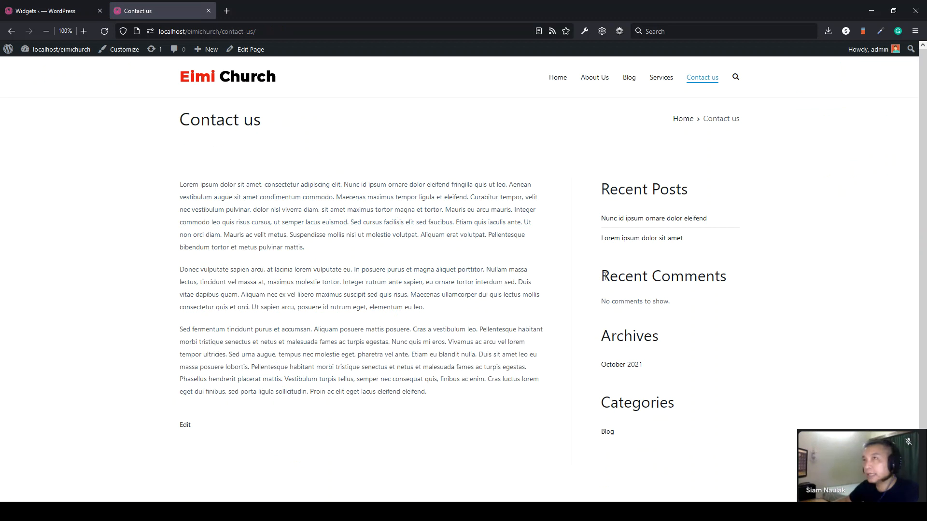
pyautogui.click(48, 11)
# - Remove the Recent Comments, Archives and Categories headings from Sidebar Right
pyautogui.scroll(-2, 363, 220)
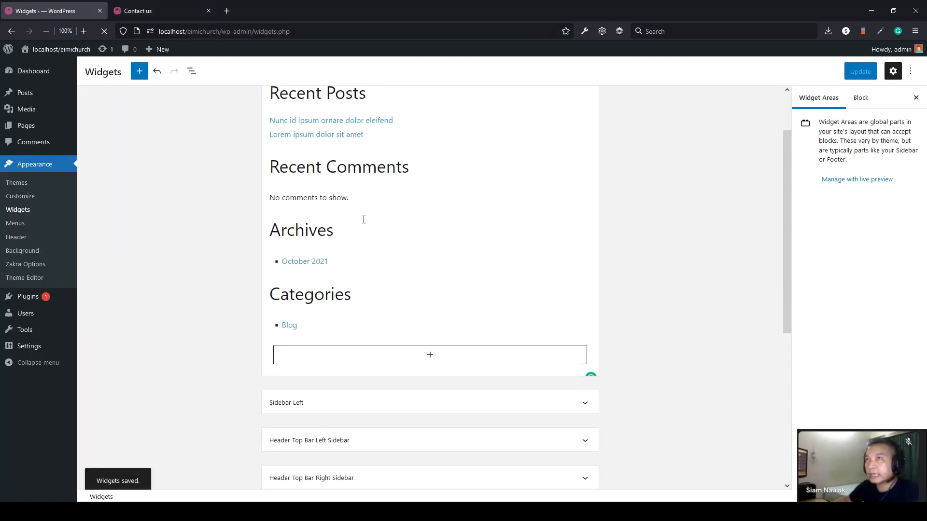
pyautogui.click(351, 169)
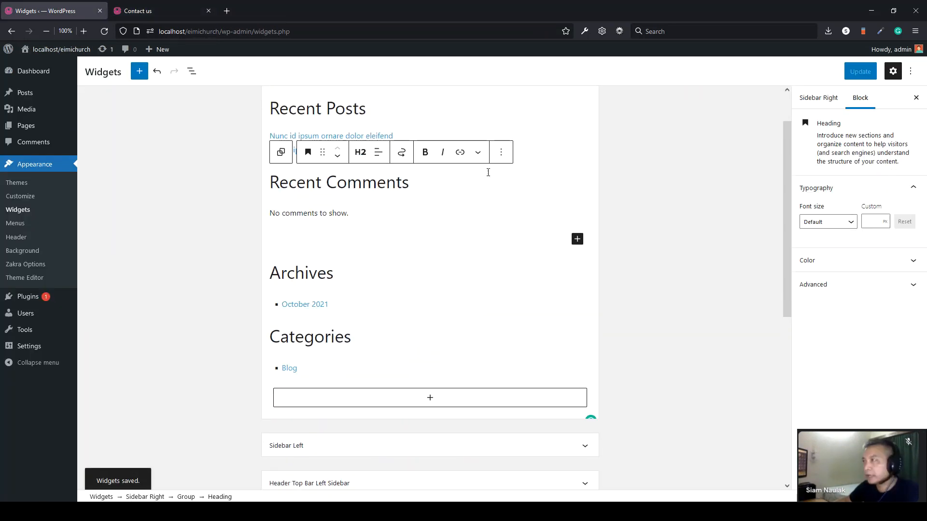
pyautogui.click(501, 152)
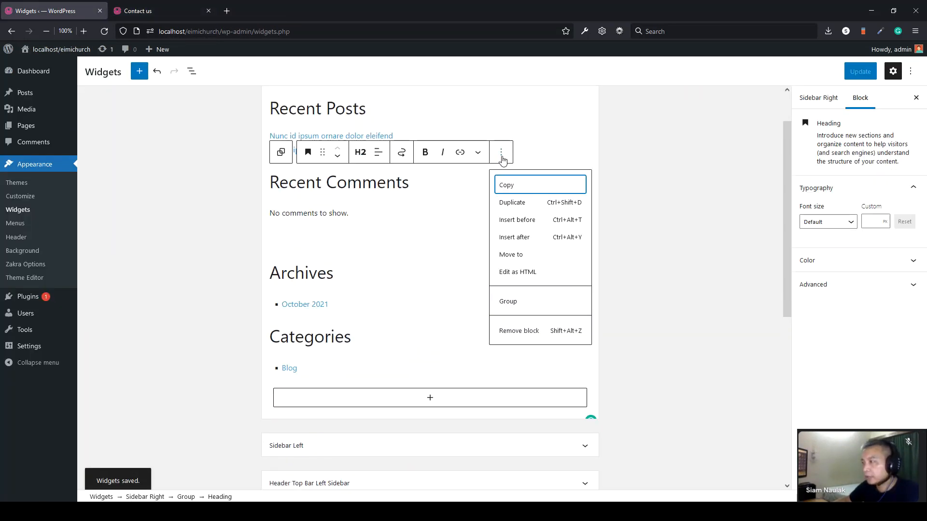
pyautogui.click(518, 333)
pyautogui.click(340, 201)
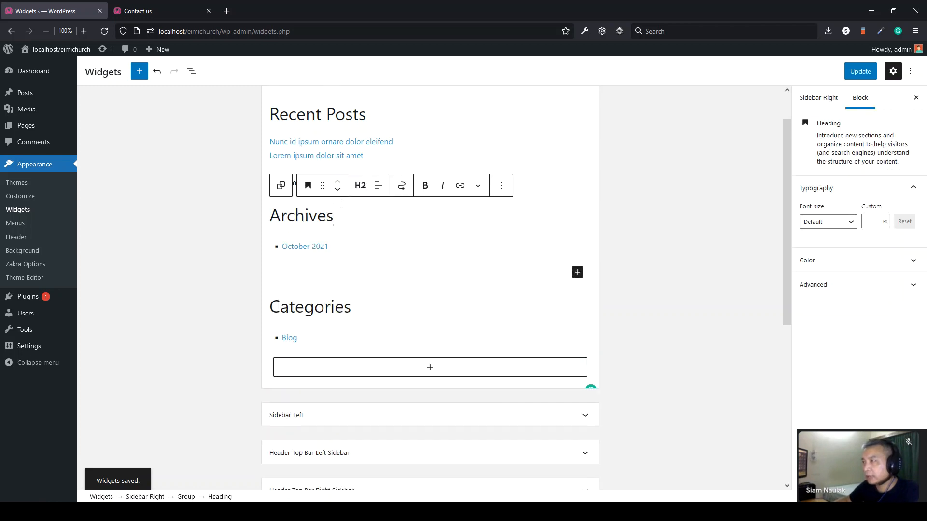
pyautogui.click(502, 188)
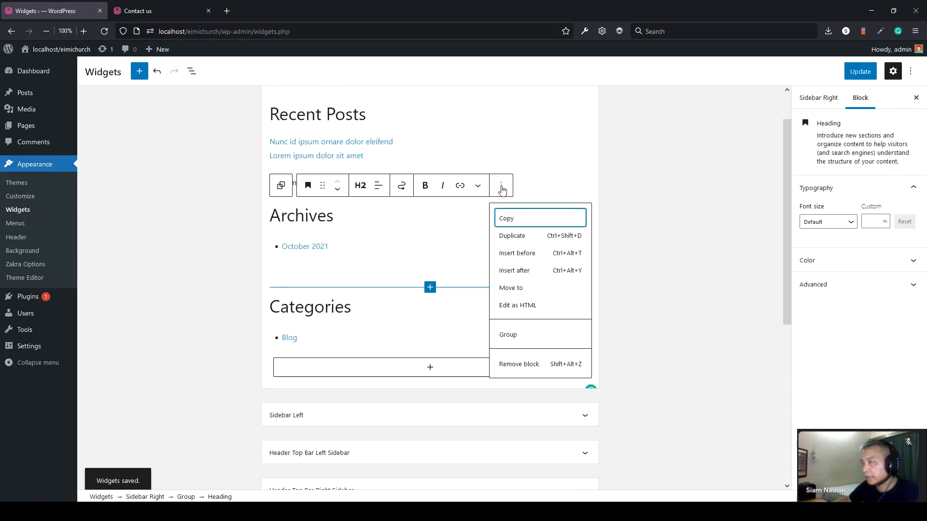
pyautogui.click(515, 365)
pyautogui.click(359, 228)
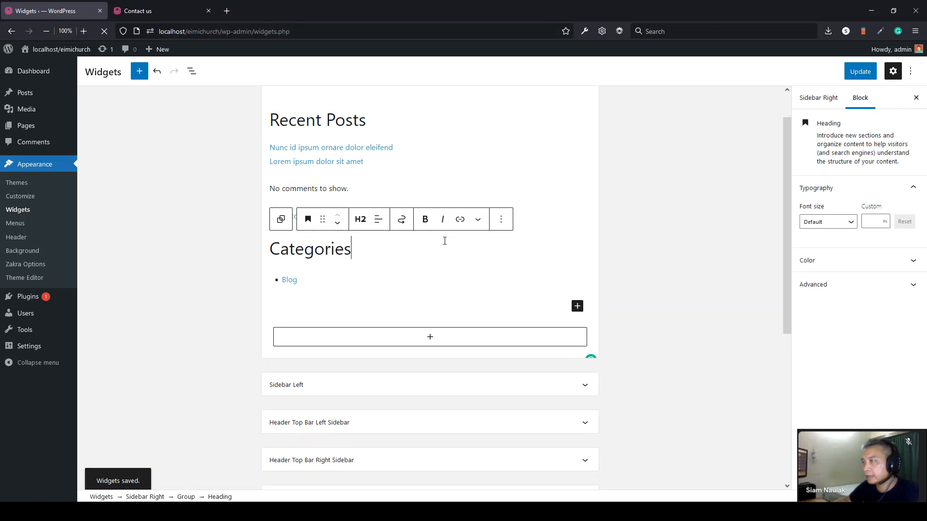
pyautogui.click(502, 220)
pyautogui.click(519, 399)
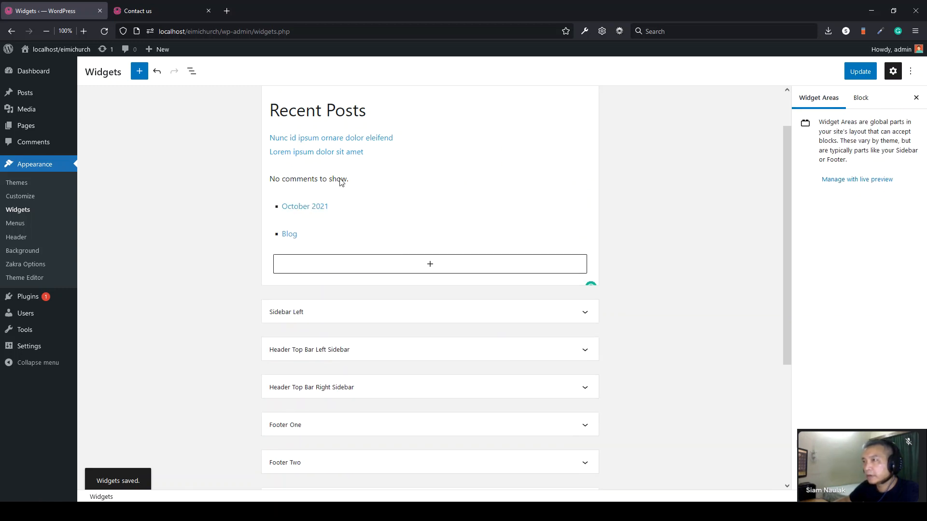
# - Remove the October 2021 archives and Blog categories lists, update, and recheck Contact us
pyautogui.click(388, 206)
pyautogui.click(410, 183)
pyautogui.click(431, 348)
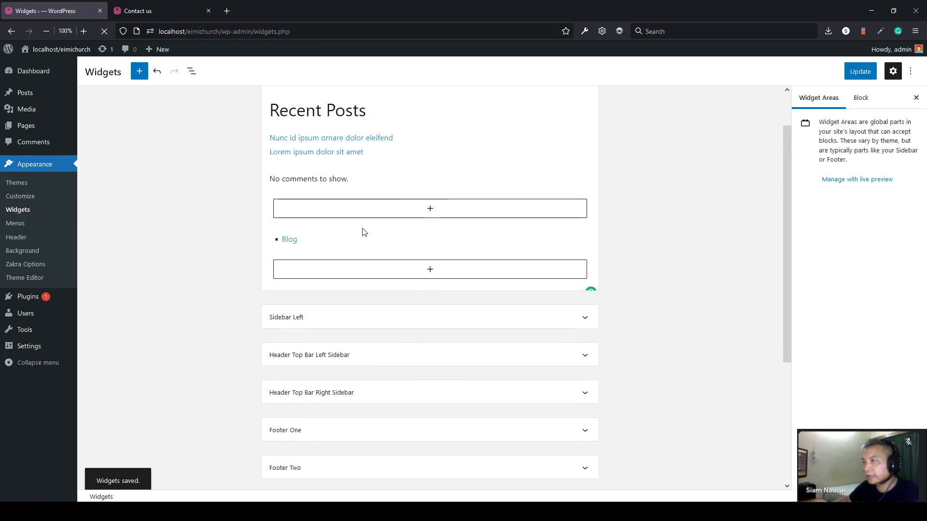
pyautogui.click(332, 245)
pyautogui.click(408, 214)
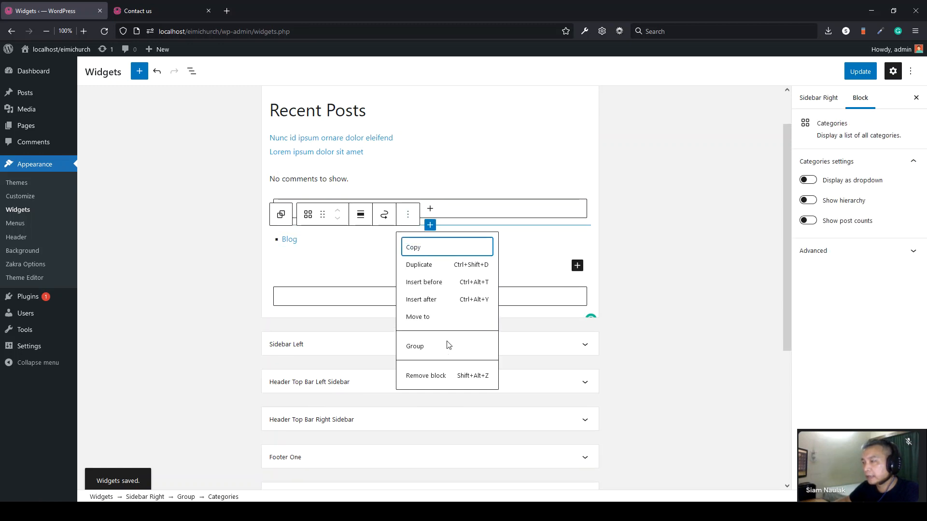
pyautogui.click(435, 376)
pyautogui.click(863, 77)
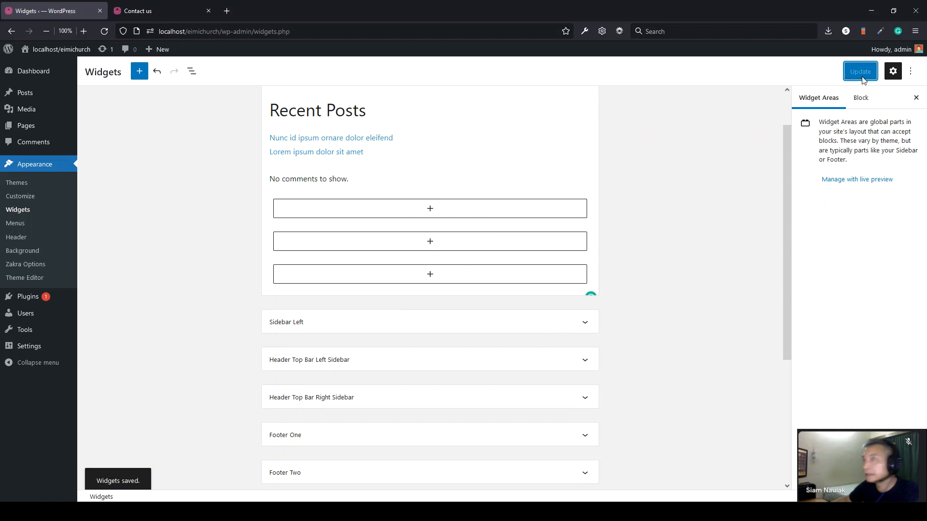
pyautogui.click(138, 10)
pyautogui.click(105, 31)
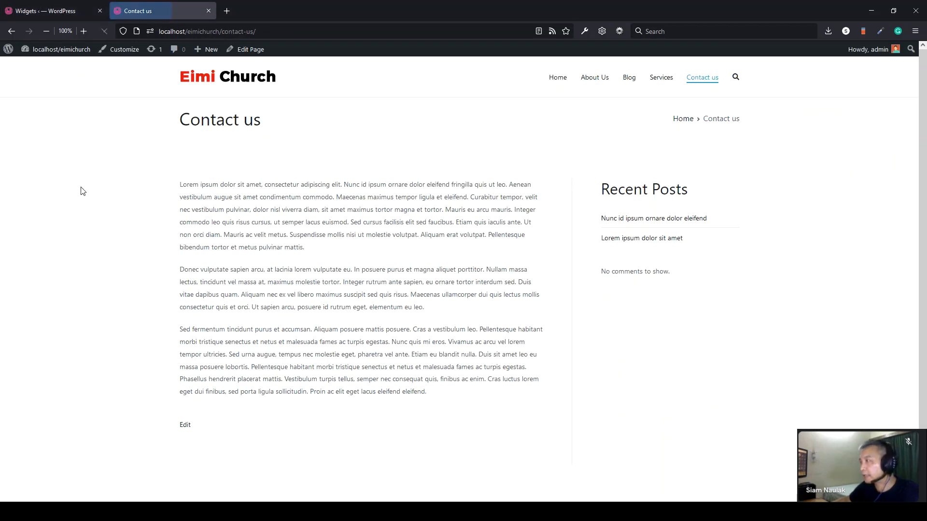
pyautogui.click(57, 10)
# - Remove the Recent Posts heading, Latest Posts list and Latest Comments block
pyautogui.scroll(2, 414, 161)
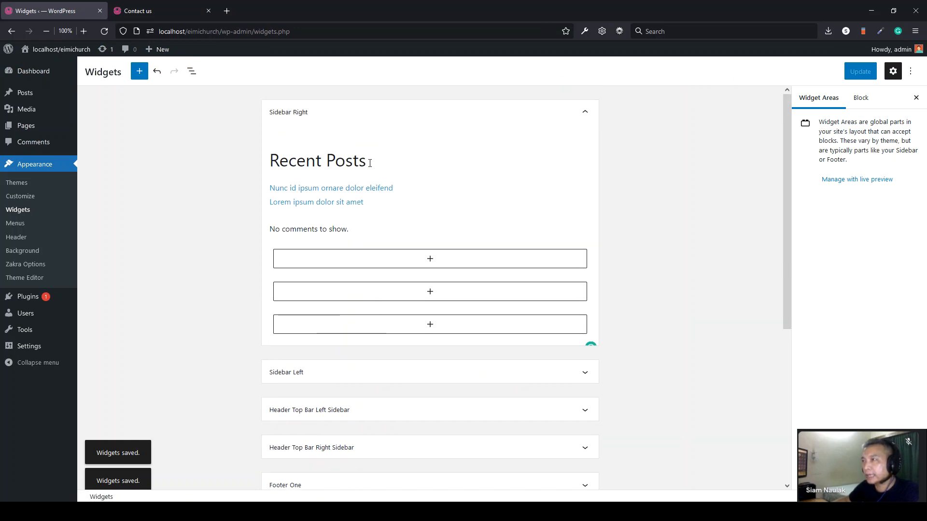
pyautogui.click(371, 163)
pyautogui.click(501, 131)
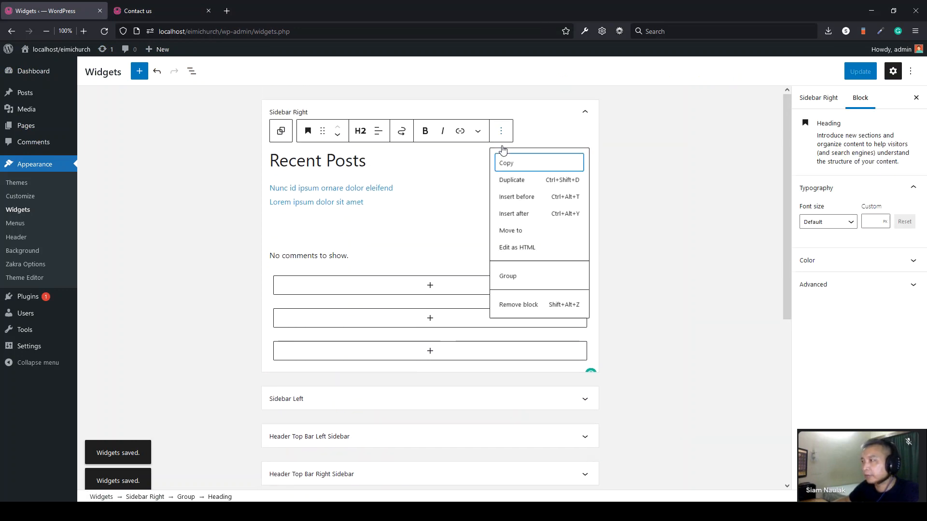
pyautogui.click(527, 309)
pyautogui.click(410, 158)
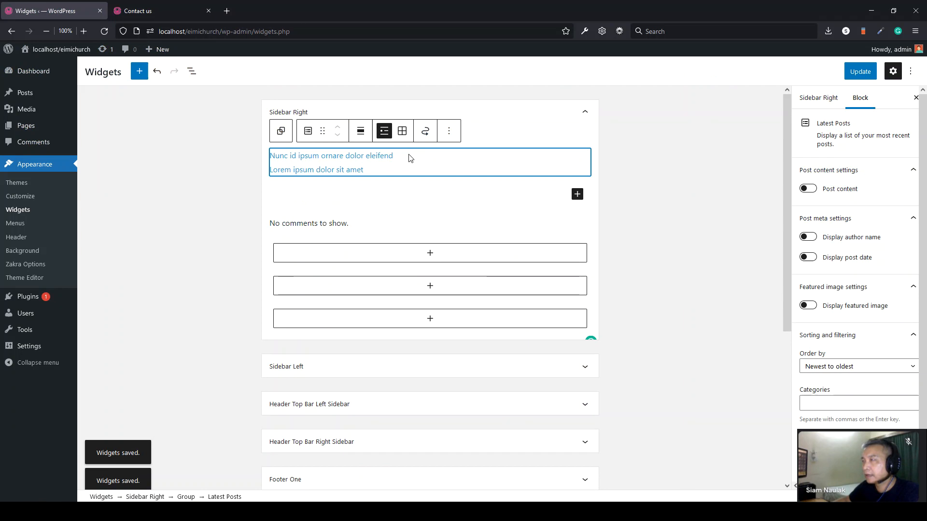
pyautogui.click(449, 131)
pyautogui.click(472, 292)
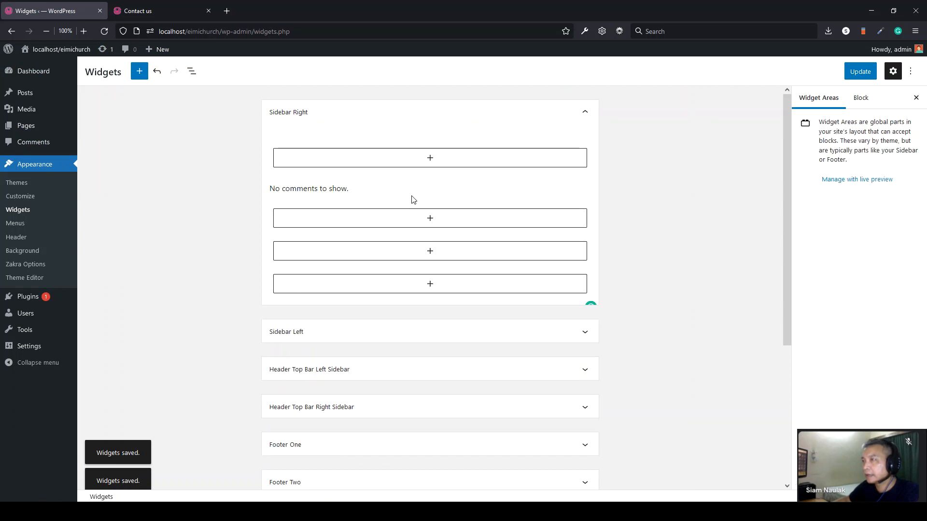
pyautogui.click(398, 192)
pyautogui.click(408, 164)
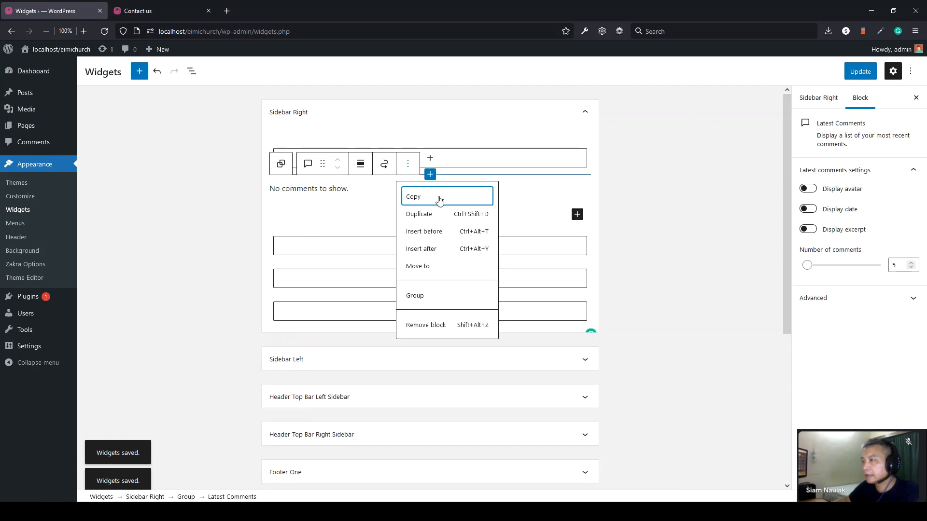
pyautogui.click(434, 326)
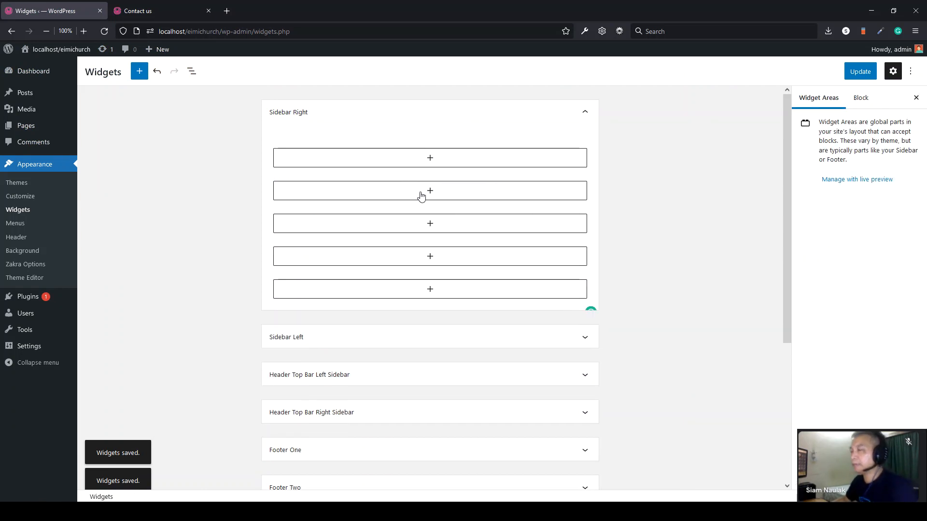
pyautogui.click(429, 159)
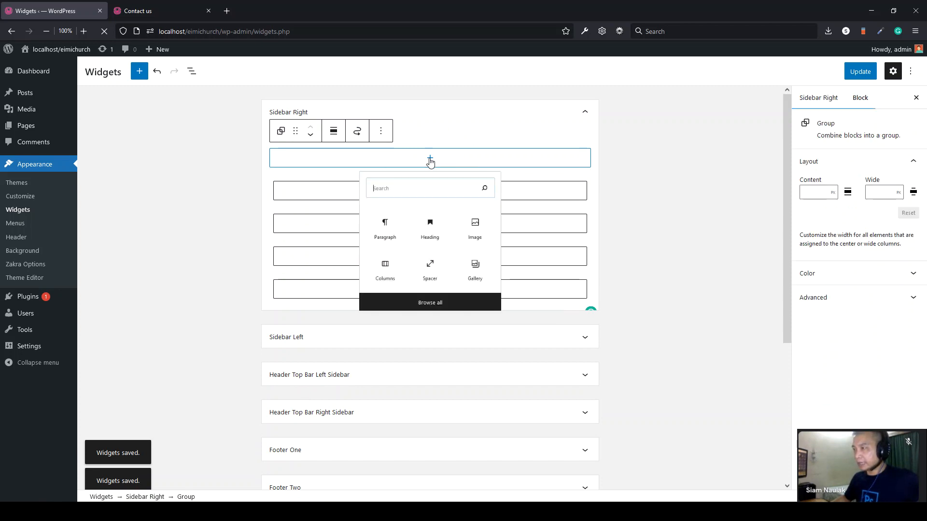
# - Add an Image block to Sidebar Right using the church photo uploaded from Explorer
pyautogui.click(479, 248)
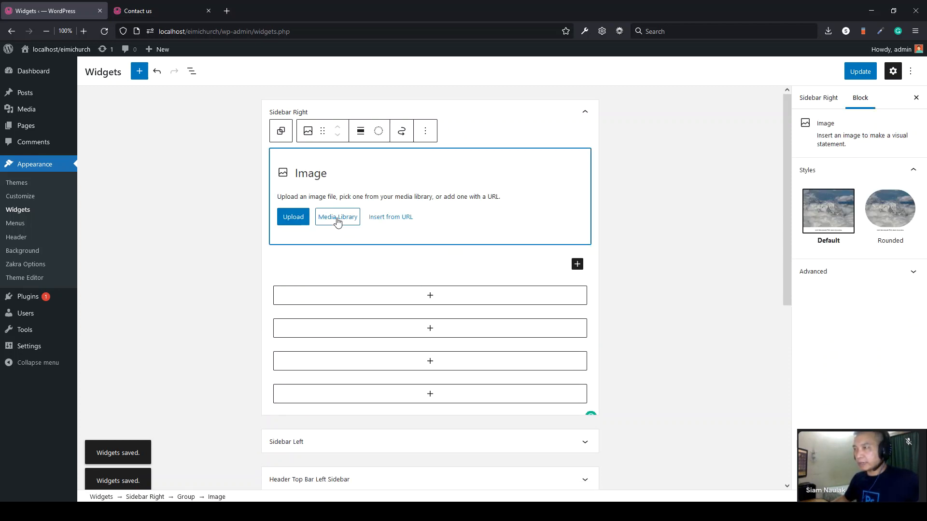
pyautogui.click(337, 218)
pyautogui.click(178, 512)
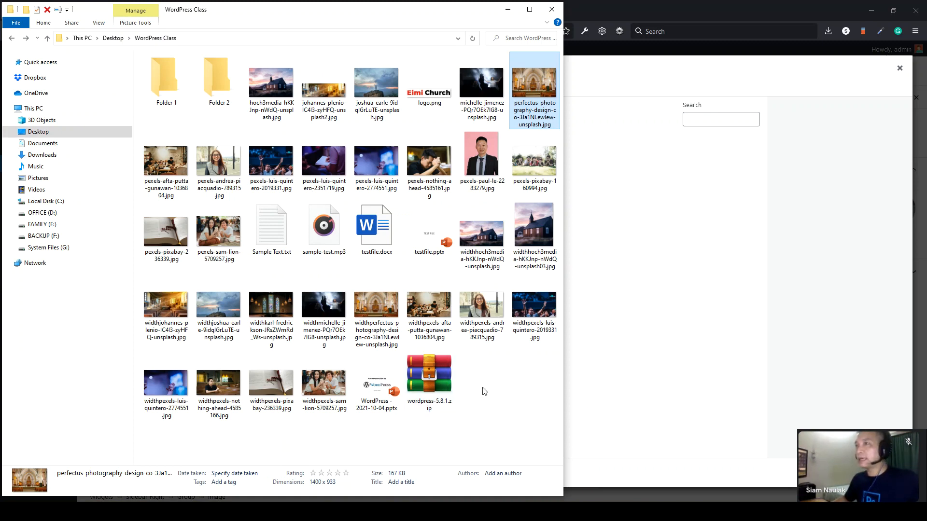
pyautogui.moveTo(288, 88); pyautogui.dragTo(676, 270)
pyautogui.click(889, 473)
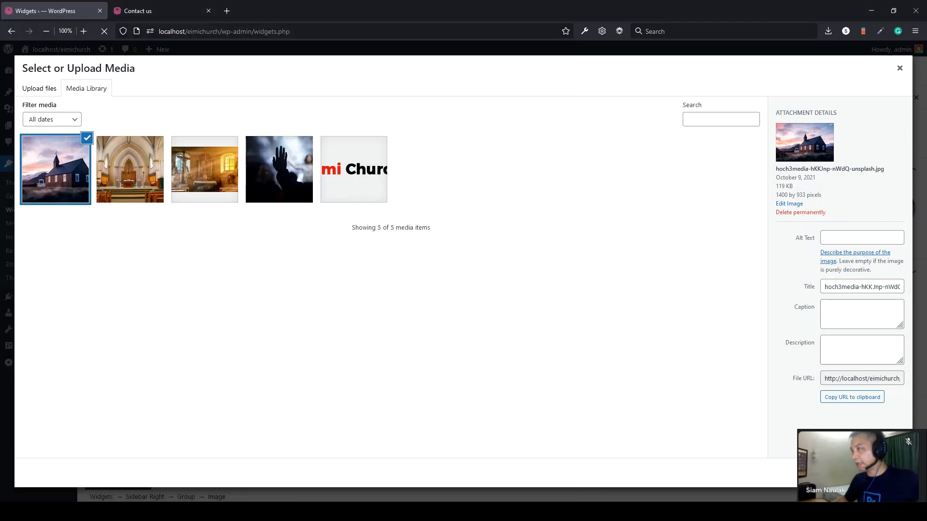
# - Update the widgets and reload Contact us to confirm the church photo appears
pyautogui.click(860, 72)
pyautogui.click(142, 9)
pyautogui.click(104, 31)
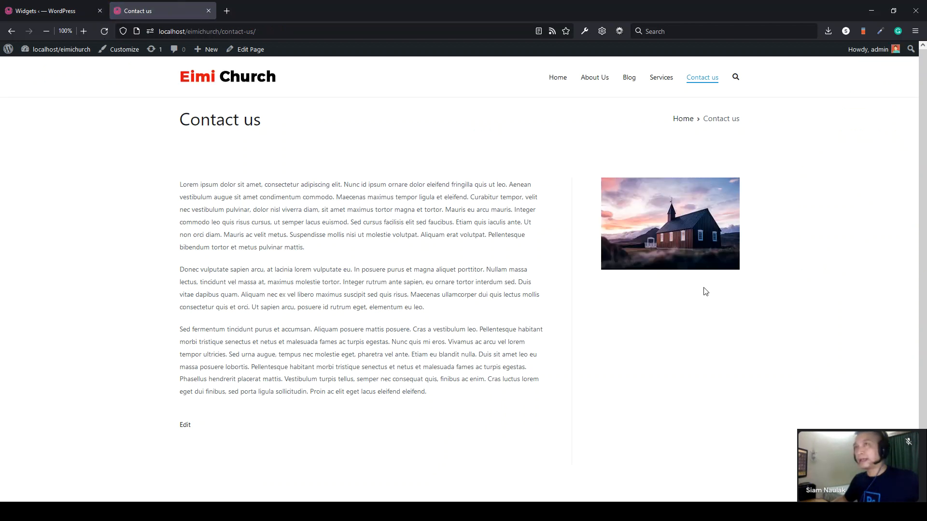
pyautogui.click(49, 10)
pyautogui.scroll(-2, 437, 357)
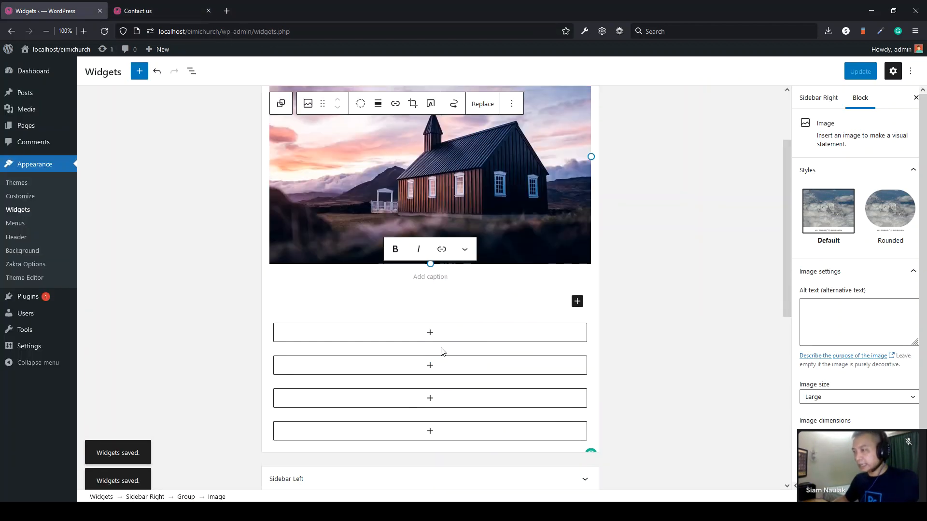
pyautogui.click(430, 338)
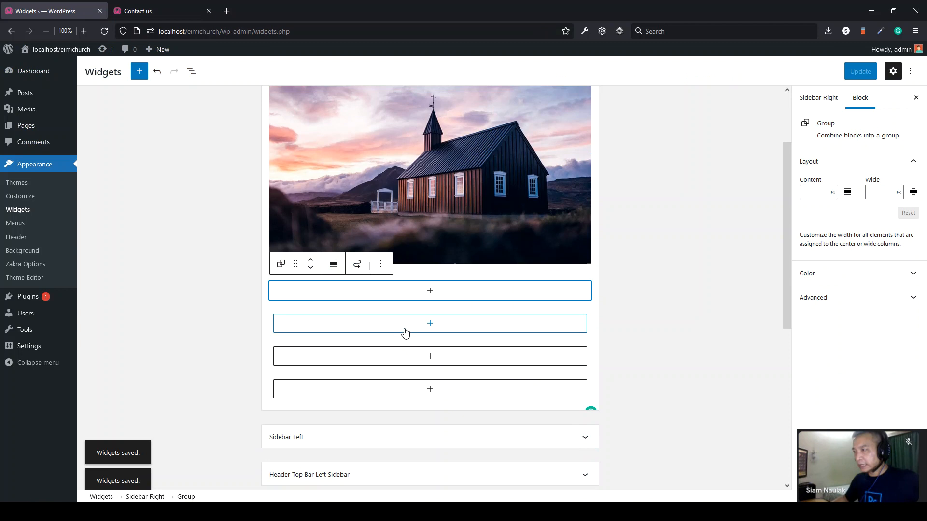
# - Add an 'About our Church' heading under the image
pyautogui.click(430, 291)
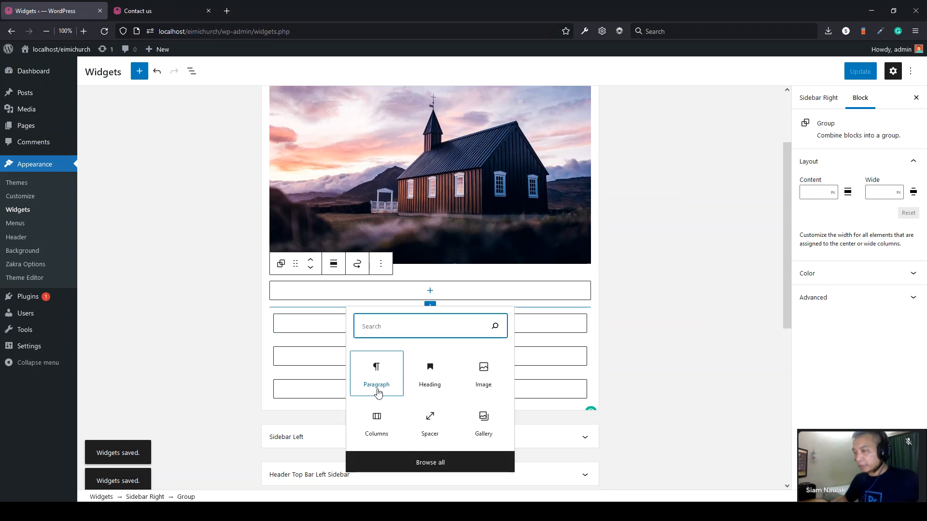
pyautogui.click(430, 384)
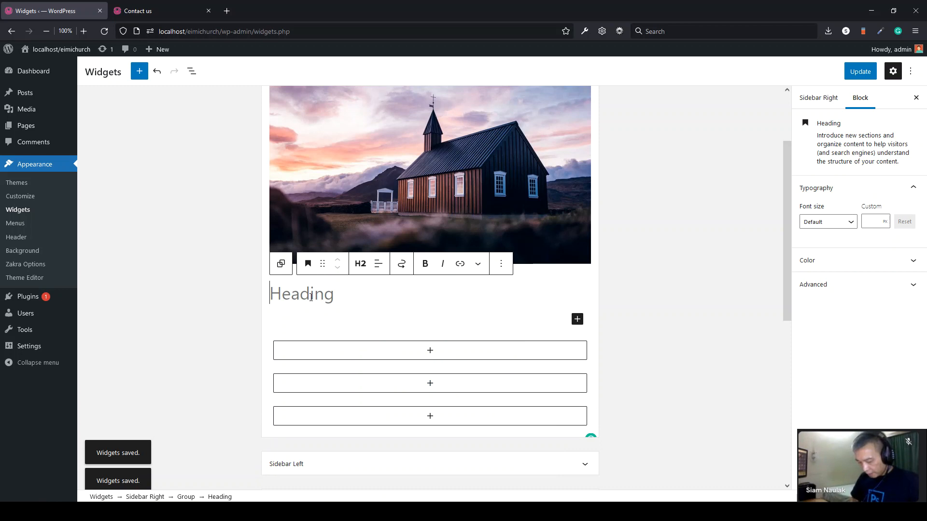
pyautogui.write('About our Church')
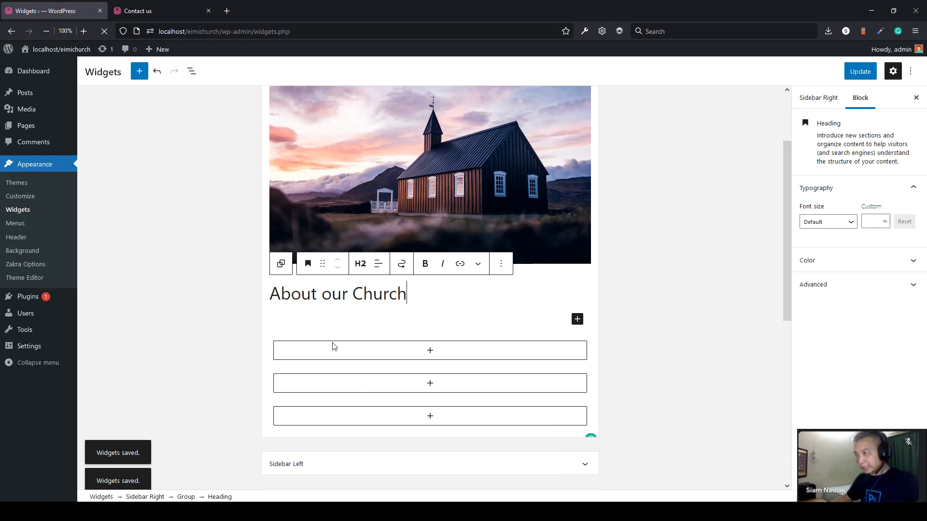
# - Paste the first four sentences of the sample text as a paragraph below the heading
pyautogui.click(432, 319)
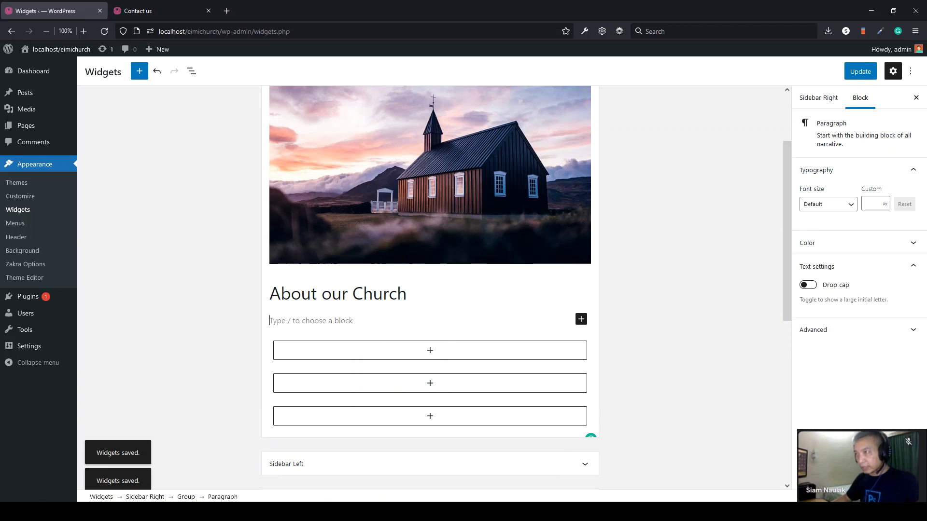
pyautogui.hotkey('alt', 'Tab')
pyautogui.moveTo(303, 163); pyautogui.dragTo(176, 153)
pyautogui.hotkey('ctrl', 'c')
pyautogui.hotkey('alt', 'Tab')
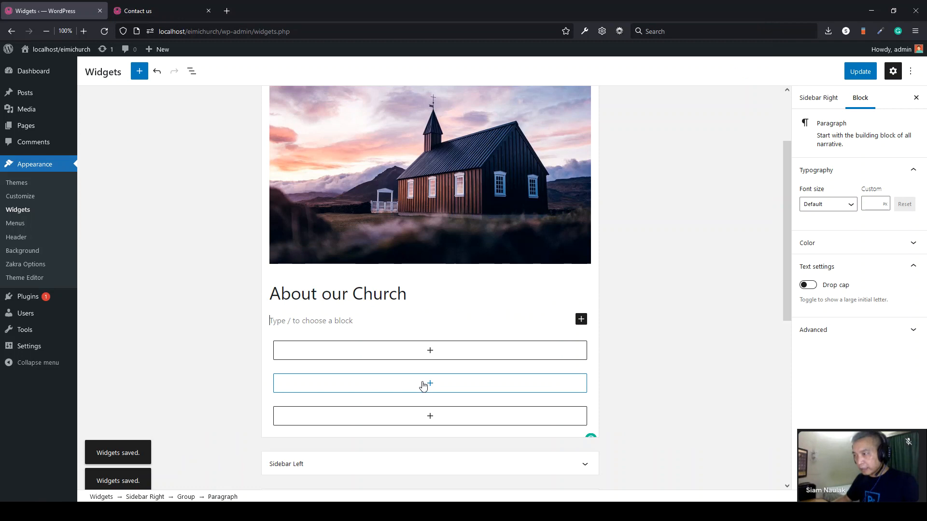
pyautogui.hotkey('ctrl', 'v')
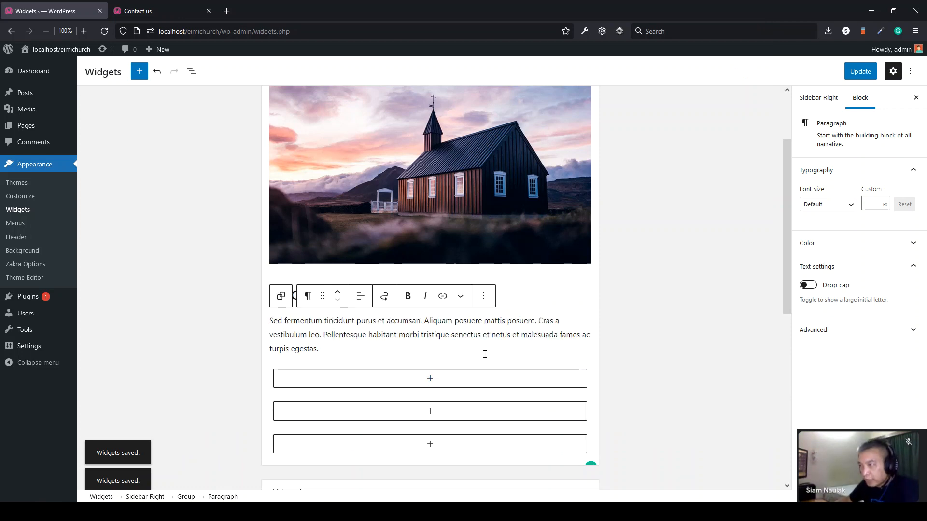
pyautogui.scroll(-2, 485, 354)
pyautogui.press('Return')
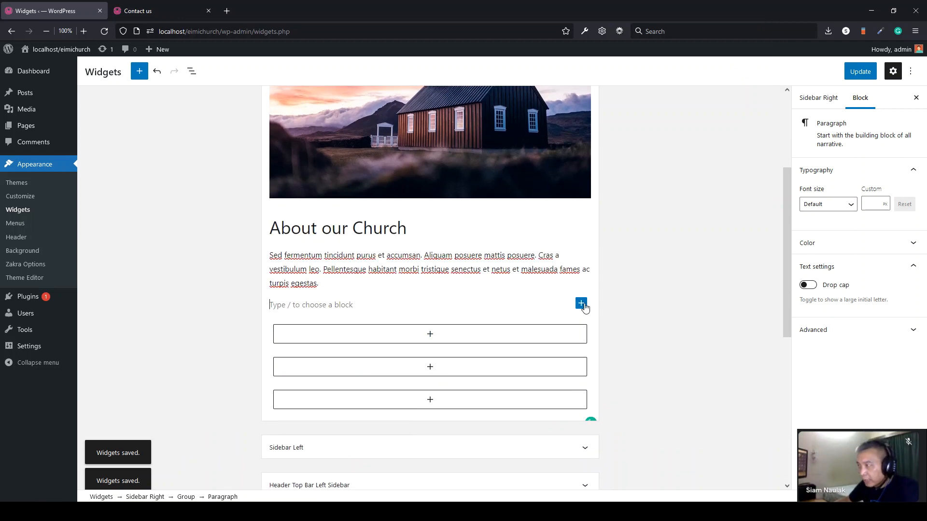
# - Drag a Buttons block from the full block library under the About our Church text
pyautogui.click(583, 304)
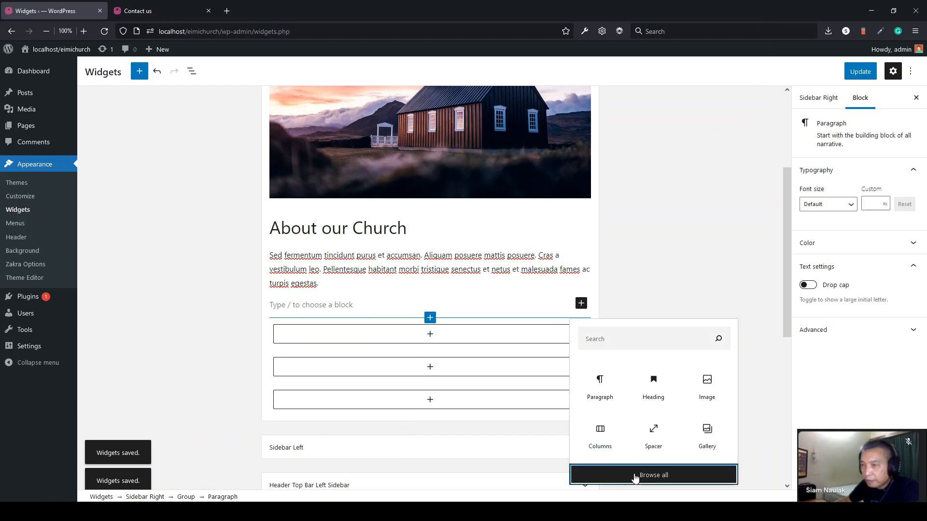
pyautogui.click(635, 475)
pyautogui.scroll(-4, 145, 333)
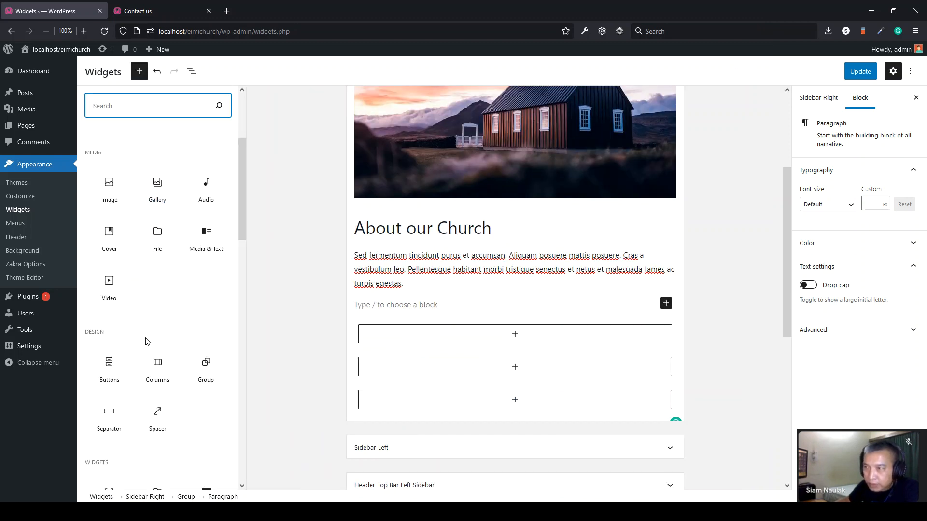
pyautogui.scroll(-2, 147, 341)
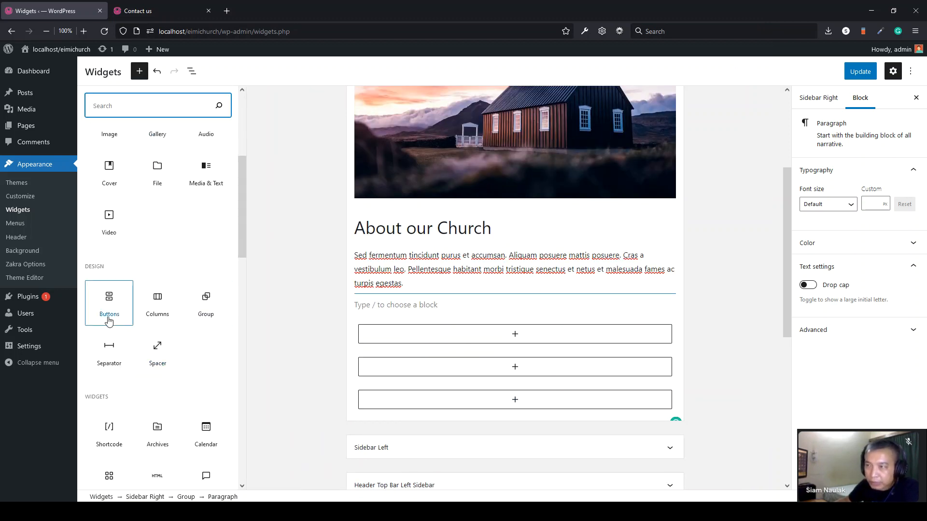
pyautogui.moveTo(113, 304); pyautogui.dragTo(338, 346)
# - Label the new button 'Read More'
pyautogui.click(382, 326)
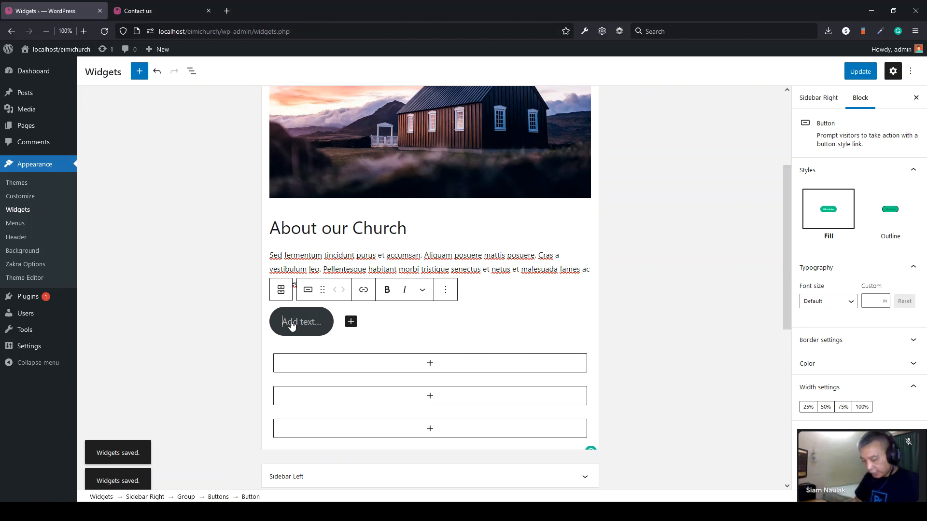
pyautogui.write('Read More')
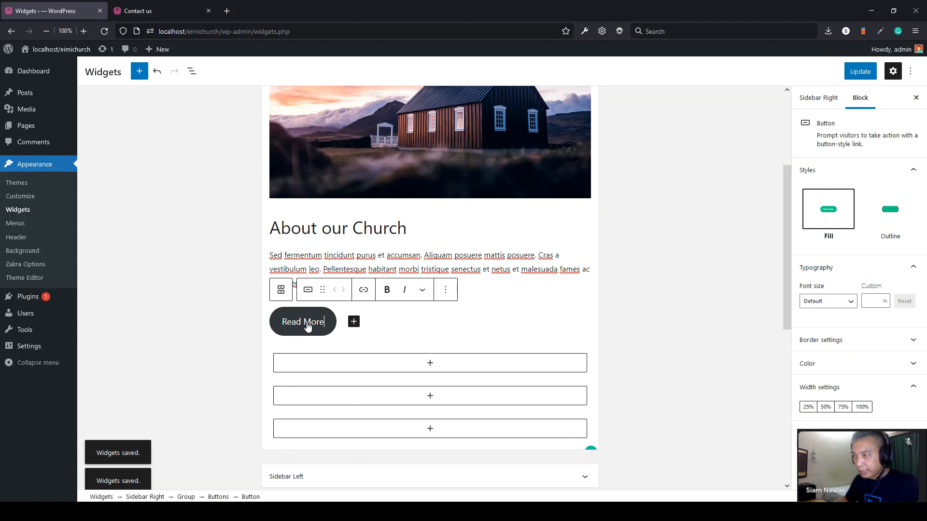
pyautogui.click(363, 291)
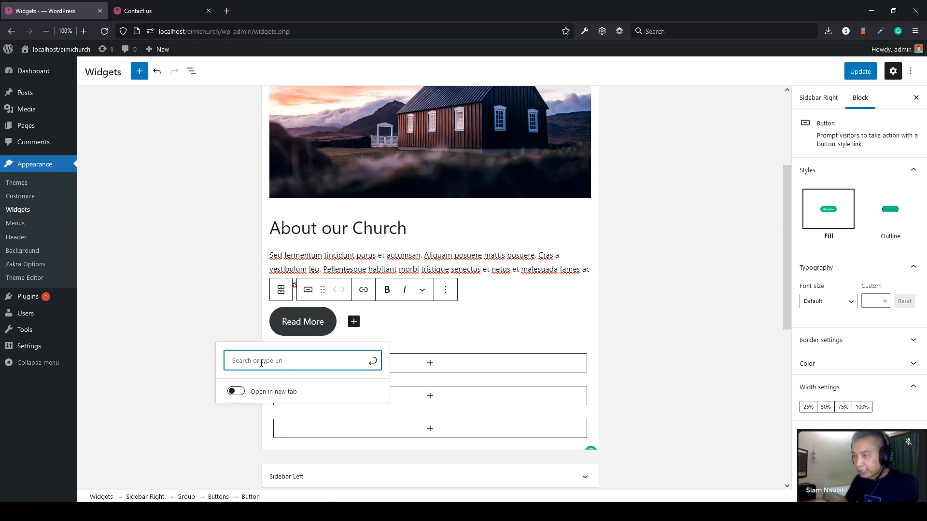
# - Copy the About Us page address and paste it into the button's link field
pyautogui.click(159, 15)
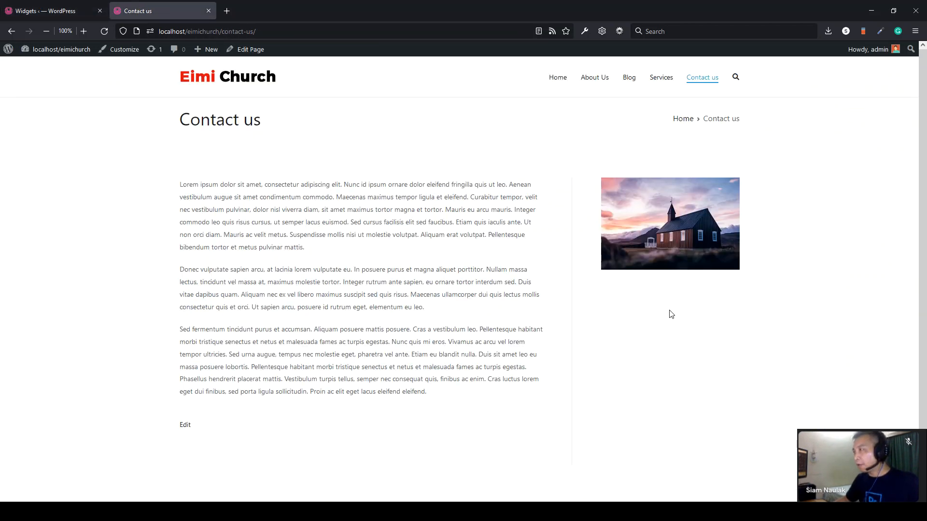
pyautogui.click(595, 81)
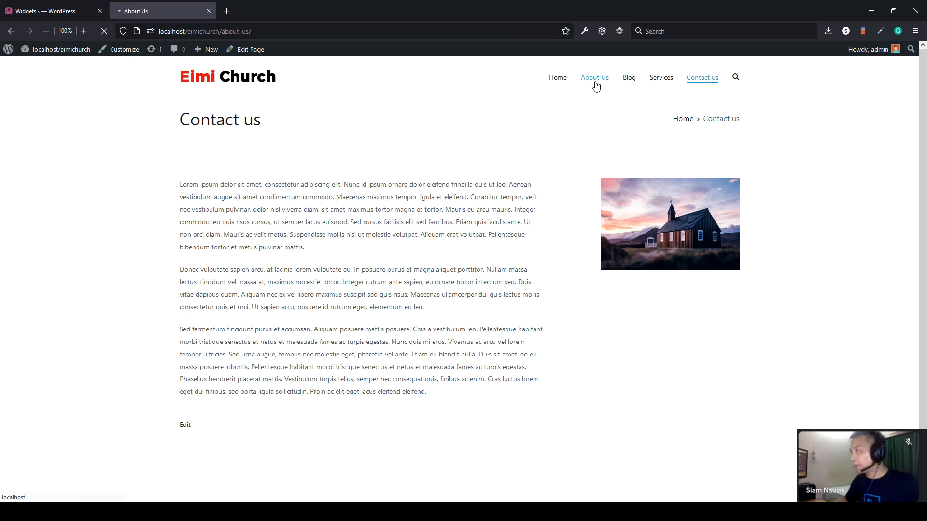
pyautogui.moveTo(245, 33); pyautogui.dragTo(158, 34)
pyautogui.rightClick(191, 34)
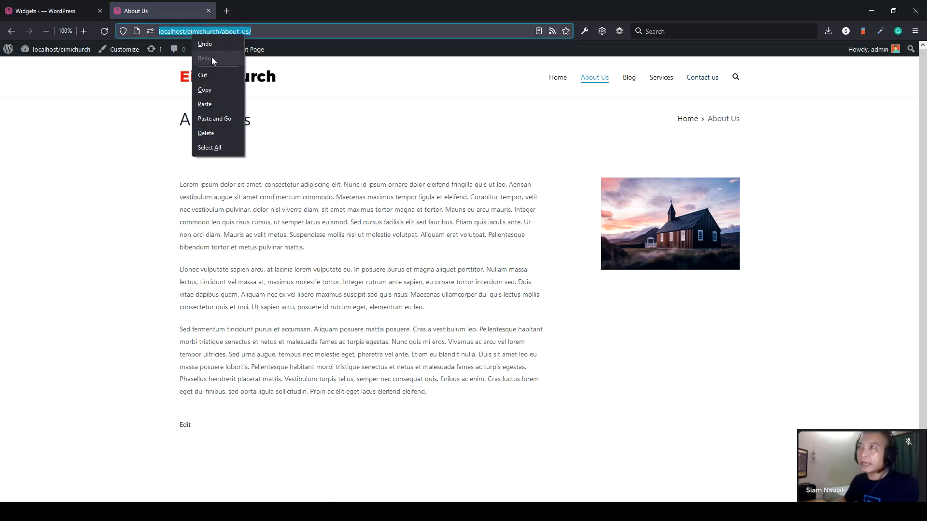
pyautogui.click(209, 93)
pyautogui.click(43, 10)
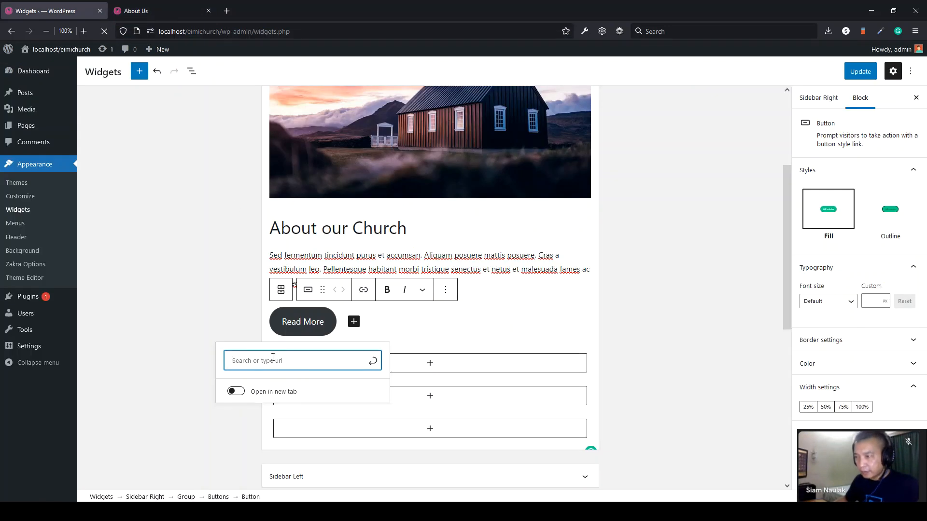
pyautogui.rightClick(239, 362)
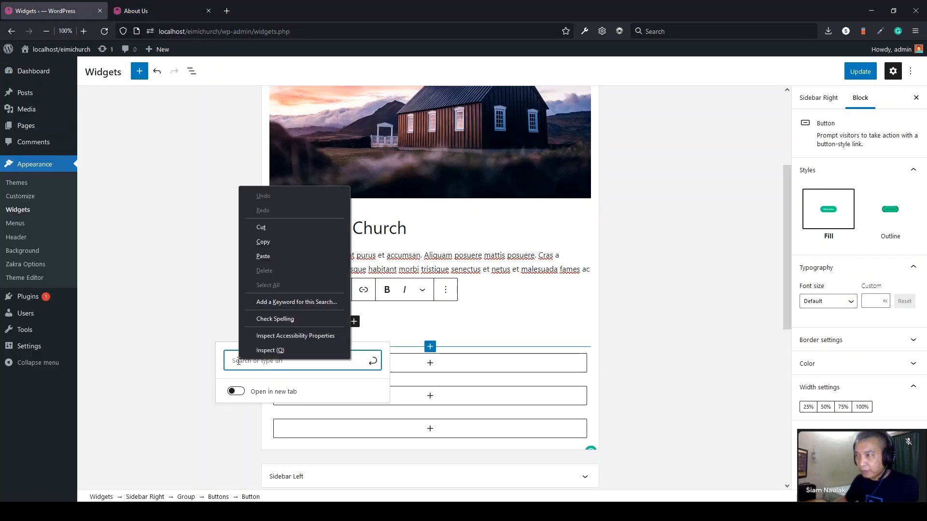
pyautogui.click(265, 257)
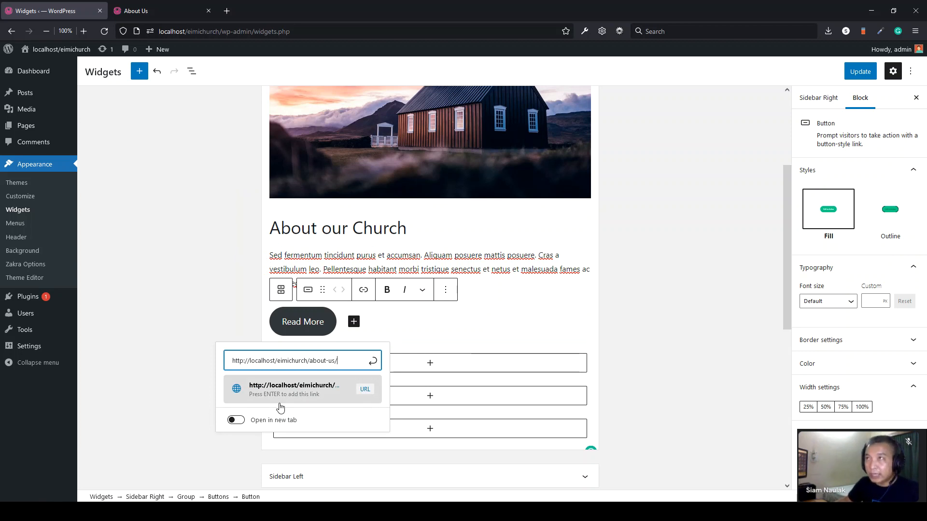
# - Apply the about-us link without opening in a new tab, and update the widgets
pyautogui.click(169, 10)
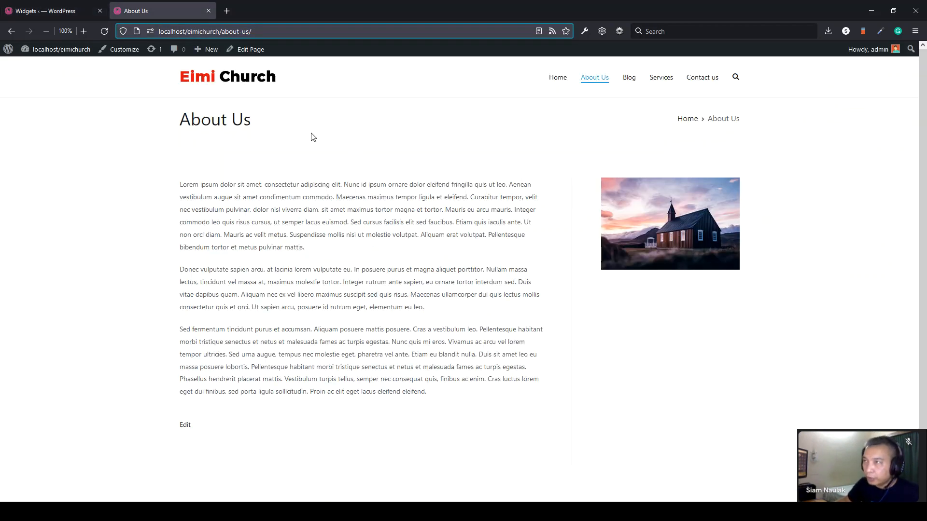
pyautogui.click(218, 115)
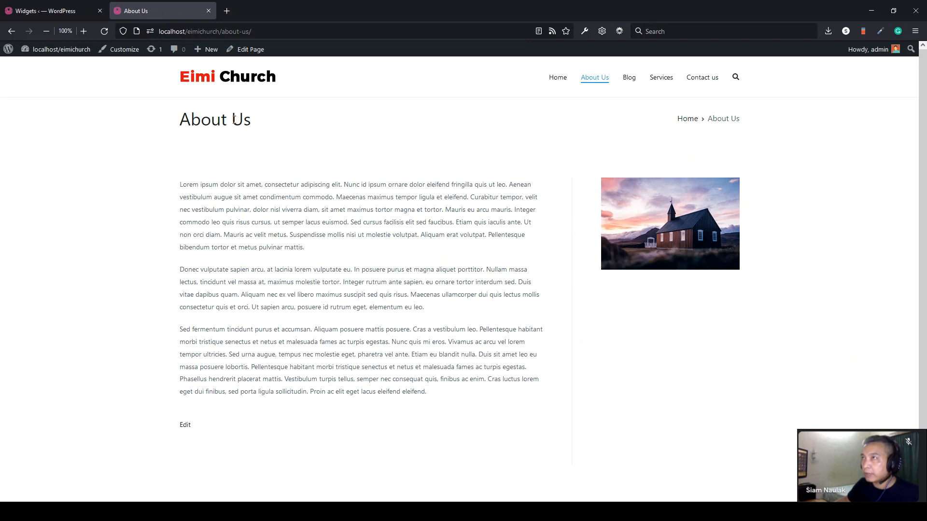
pyautogui.click(228, 11)
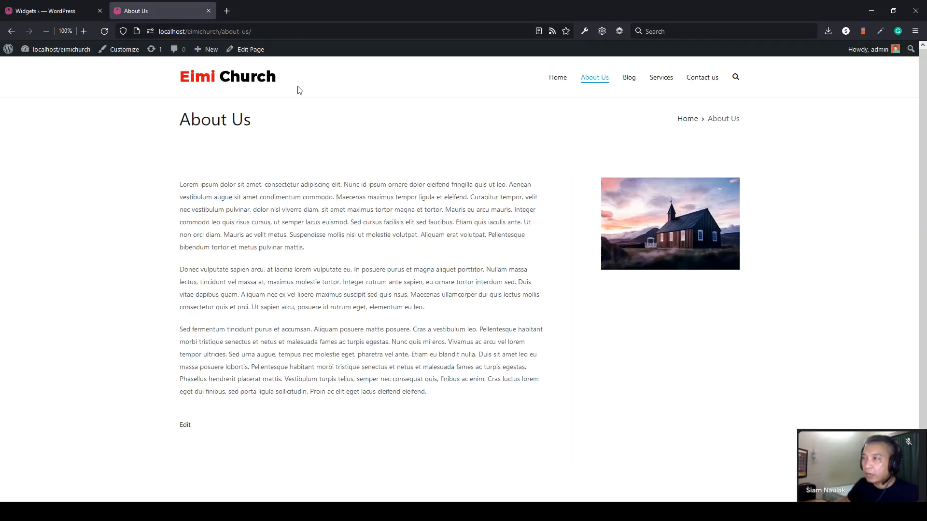
pyautogui.click(317, 11)
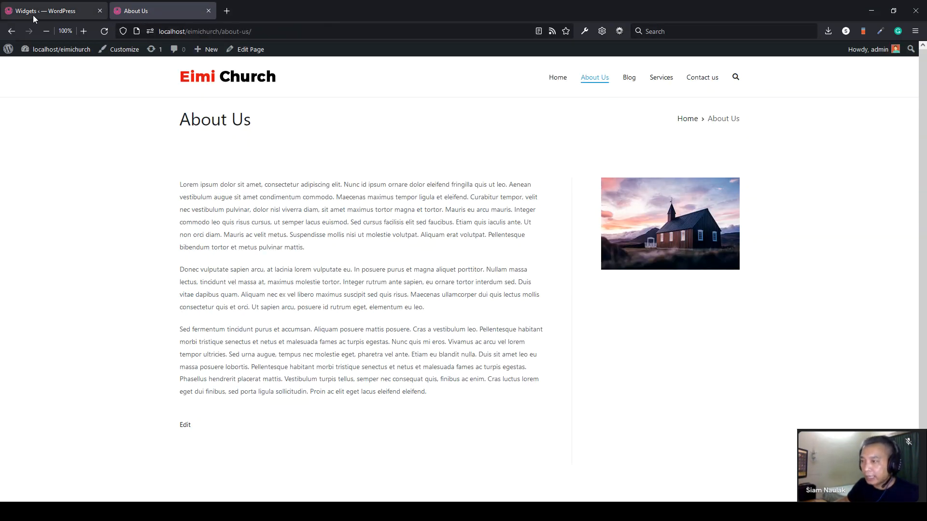
pyautogui.click(53, 11)
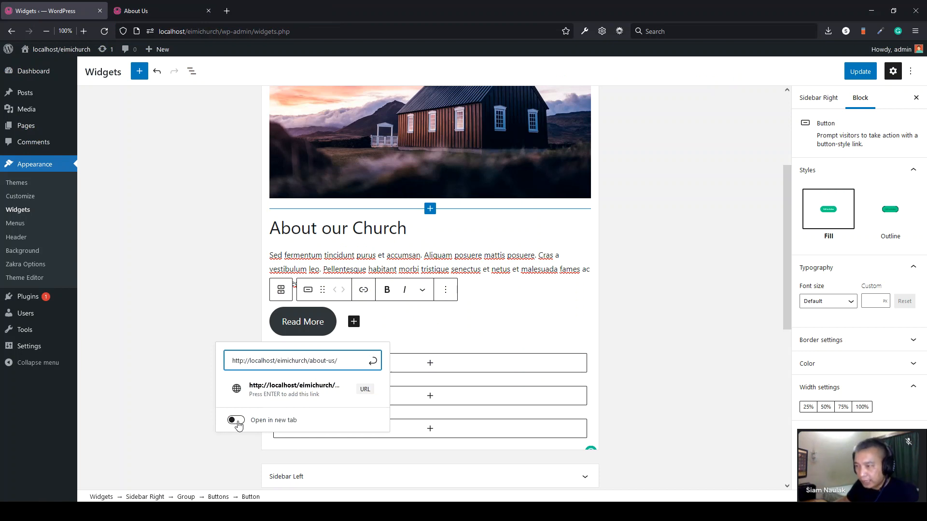
pyautogui.click(236, 421)
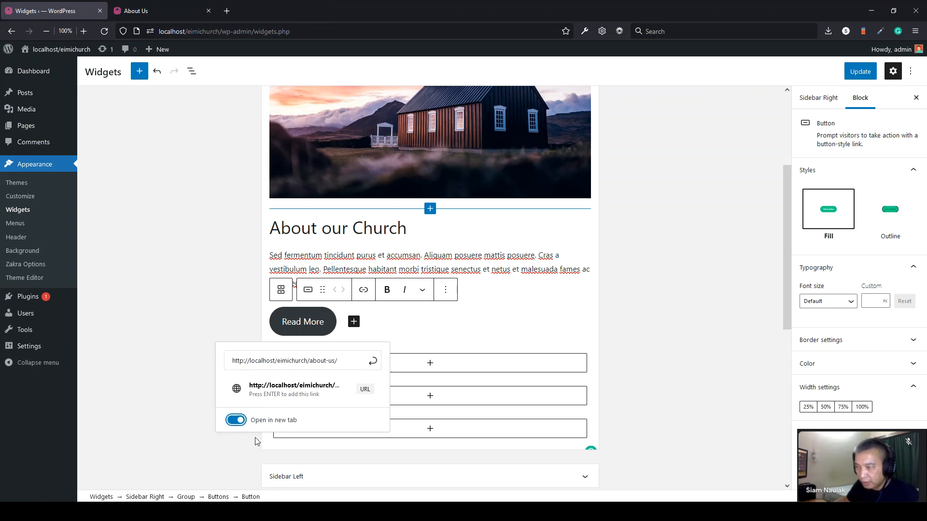
pyautogui.click(231, 422)
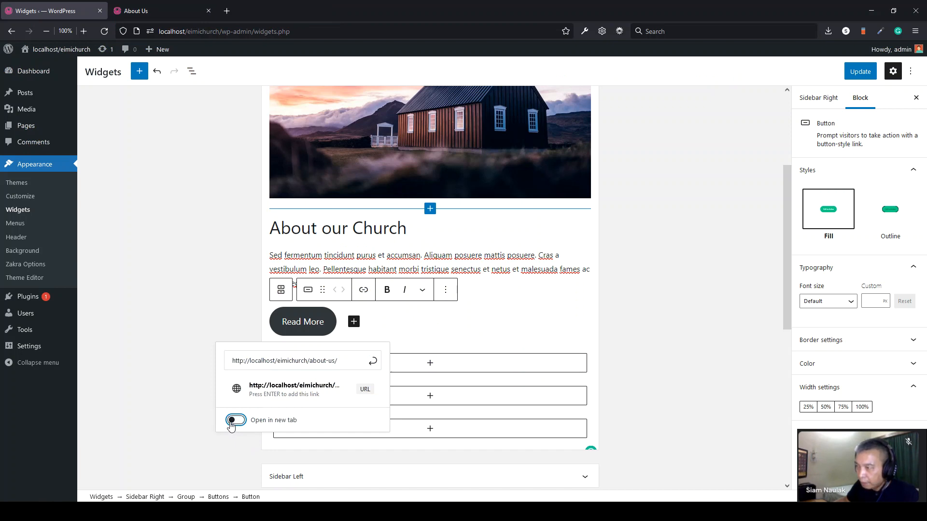
pyautogui.click(374, 364)
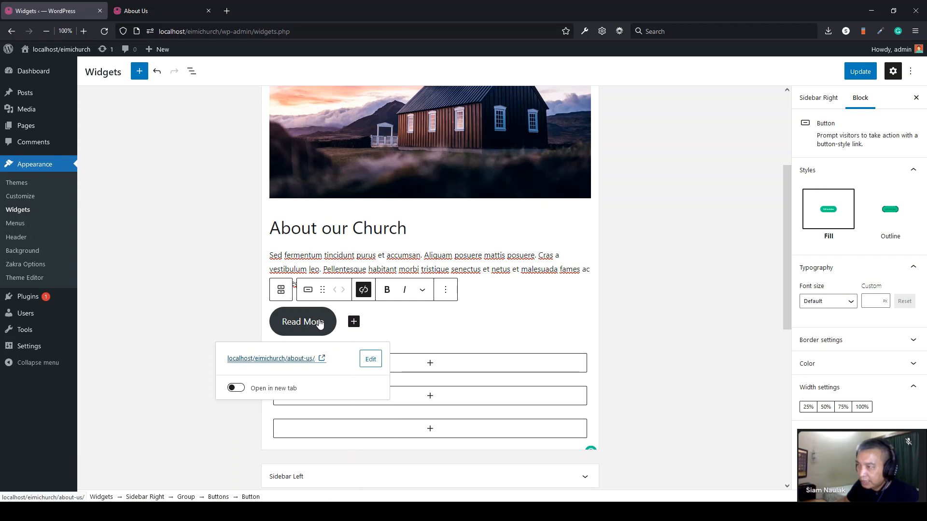
pyautogui.click(855, 72)
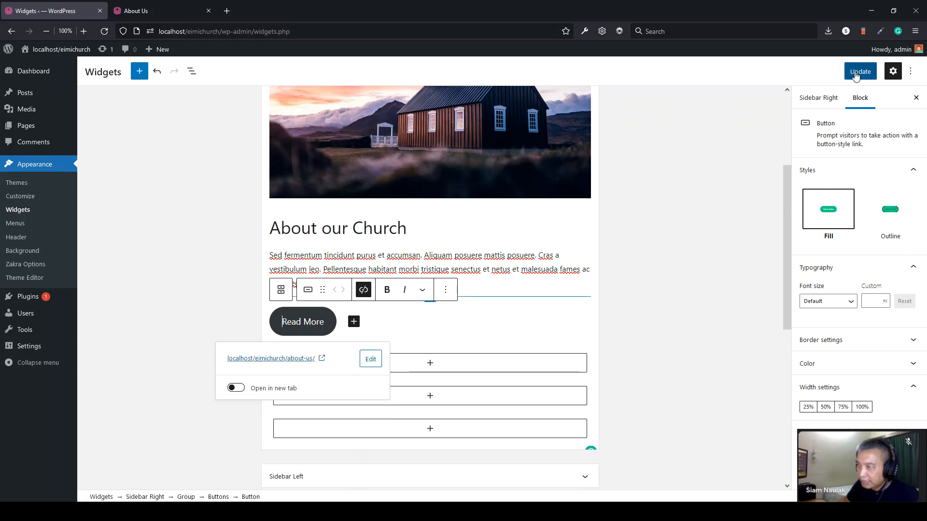
# - Reload the site's About Us page and check the new sidebar widget and its text
pyautogui.click(143, 18)
pyautogui.click(105, 32)
pyautogui.scroll(-2, 144, 207)
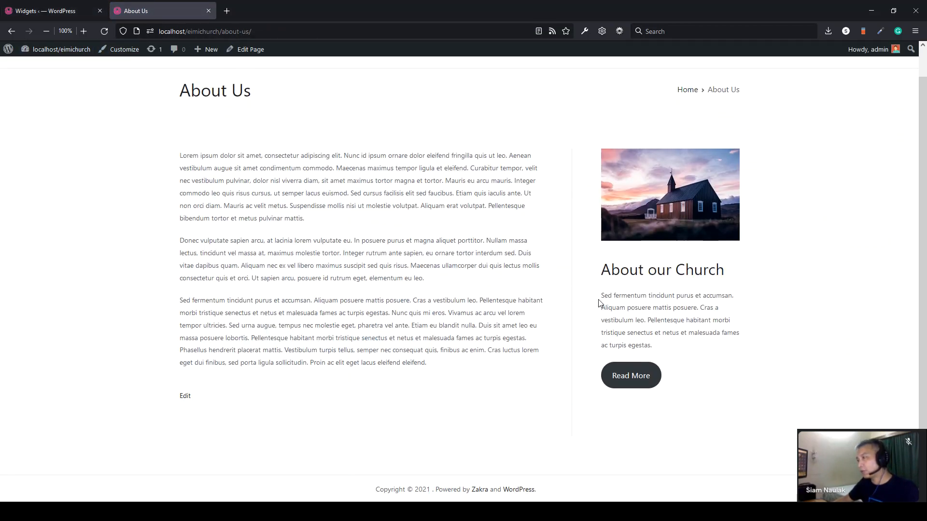
pyautogui.moveTo(603, 295); pyautogui.dragTo(667, 372)
pyautogui.click(697, 364)
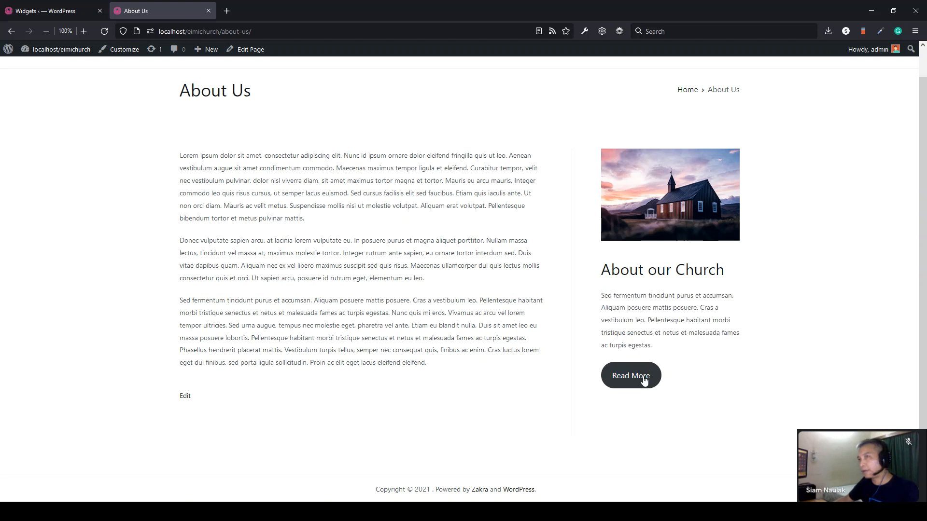
pyautogui.press('F5')
pyautogui.moveTo(337, 308); pyautogui.dragTo(193, 182)
pyautogui.click(250, 175)
# - Visit the Contact us and Blog pages and test the sidebar Read More link to About Us
pyautogui.click(700, 80)
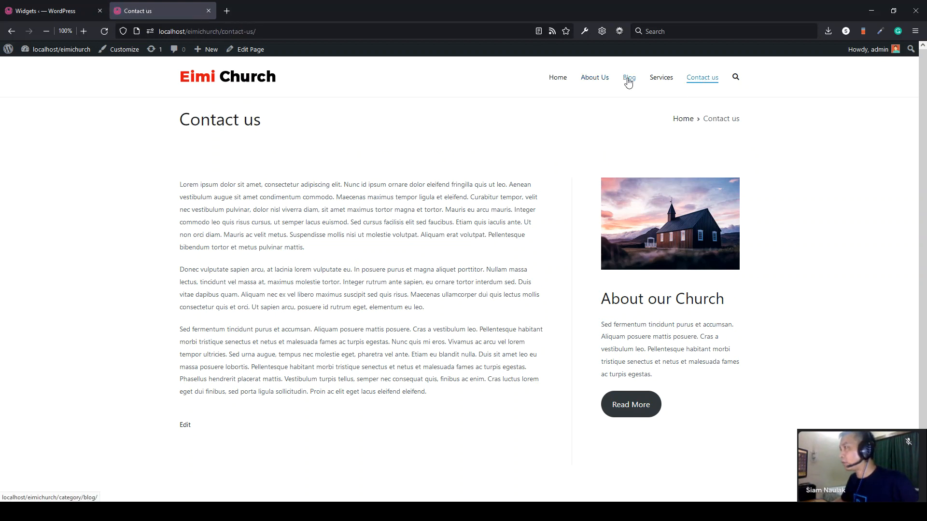
pyautogui.click(629, 80)
pyautogui.scroll(-2, 642, 355)
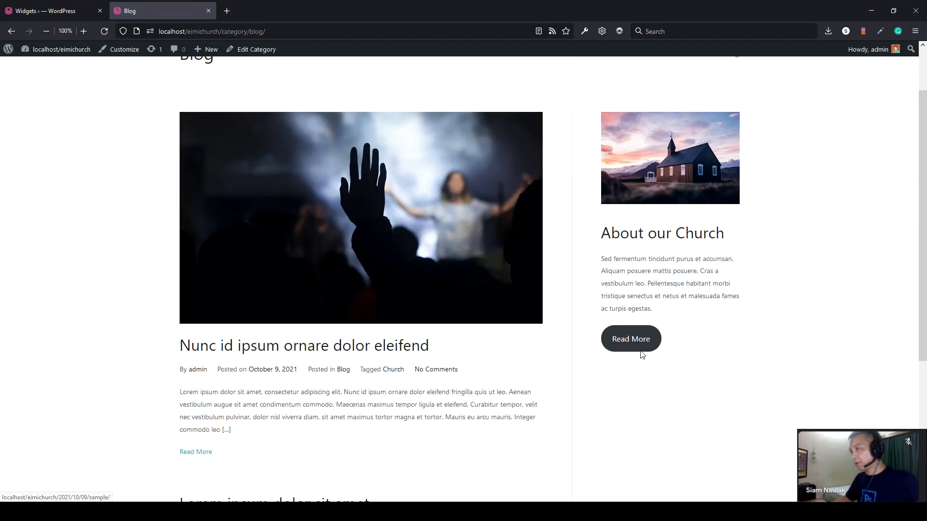
pyautogui.click(628, 340)
pyautogui.doubleClick(240, 120)
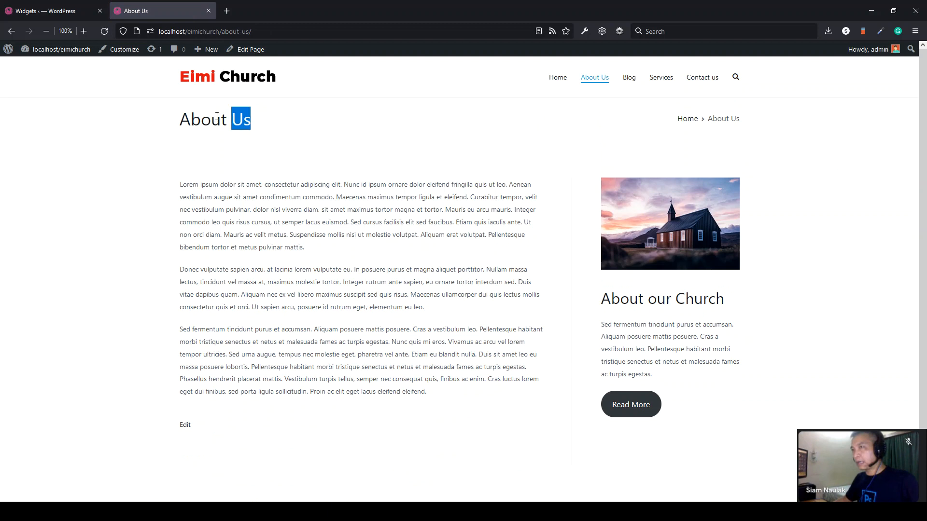
pyautogui.moveTo(217, 117); pyautogui.dragTo(173, 114)
pyautogui.moveTo(216, 220); pyautogui.dragTo(493, 392)
pyautogui.click(493, 392)
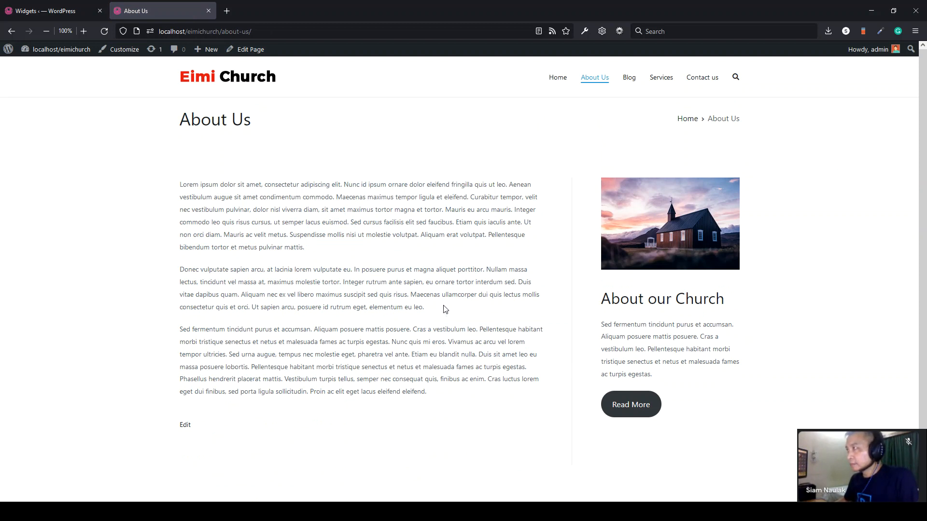
# - Recheck the About Us and Blog pages, then return to the Widgets editor
pyautogui.click(42, 16)
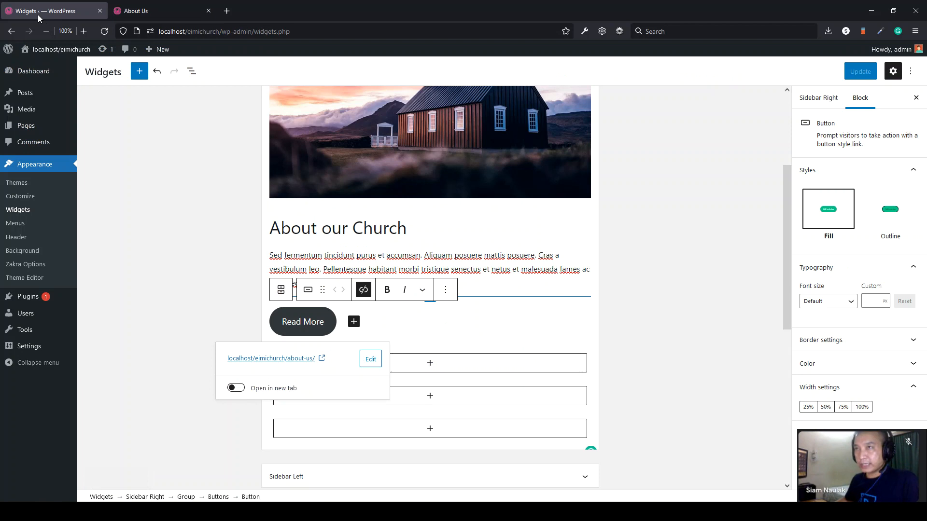
pyautogui.moveTo(74, 92)
pyautogui.click(188, 11)
pyautogui.click(630, 78)
pyautogui.scroll(-3, 300, 338)
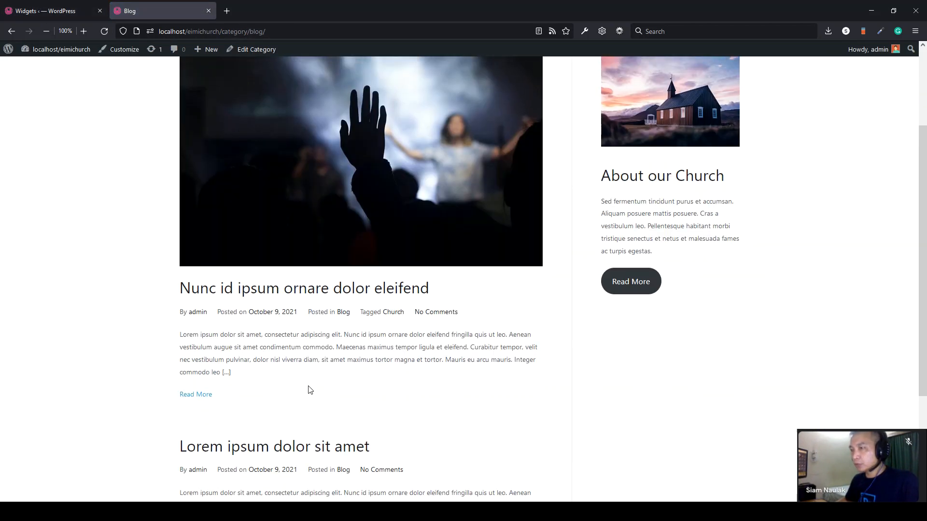
pyautogui.scroll(3, 310, 391)
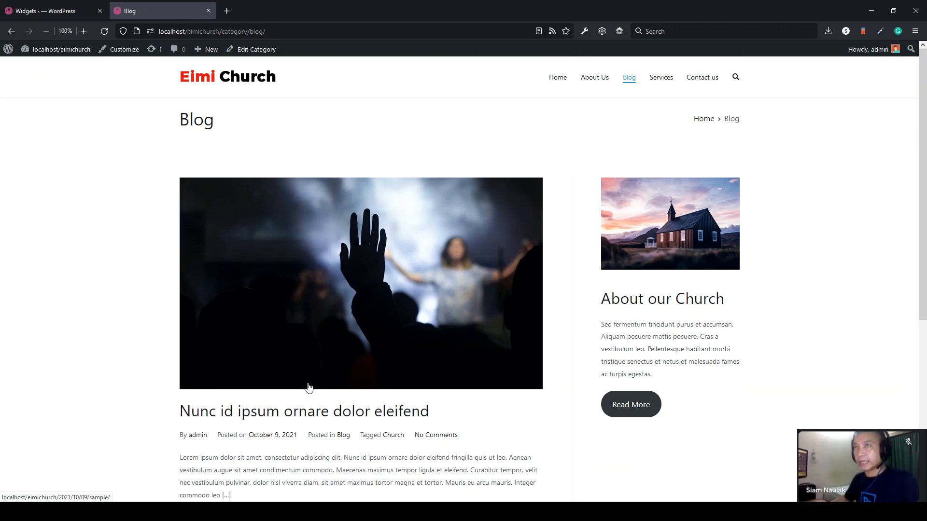
pyautogui.click(21, 13)
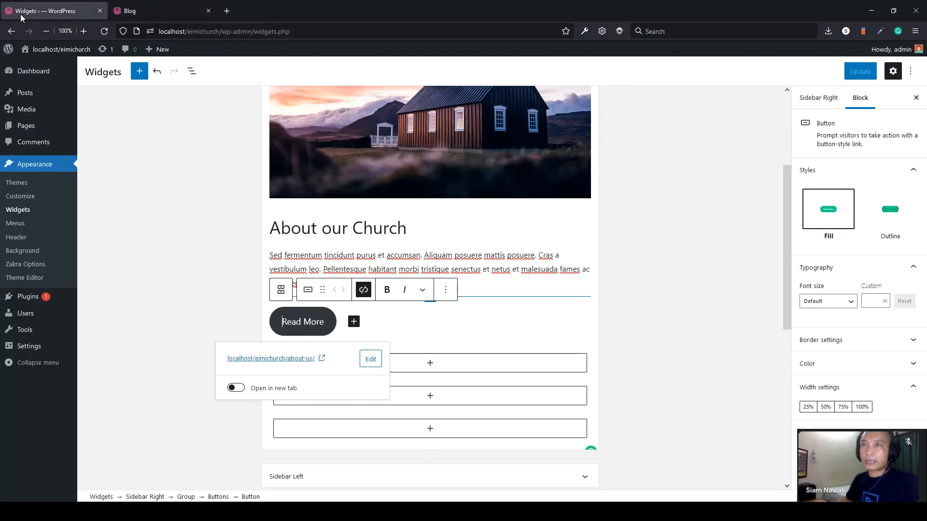
pyautogui.moveTo(25, 92)
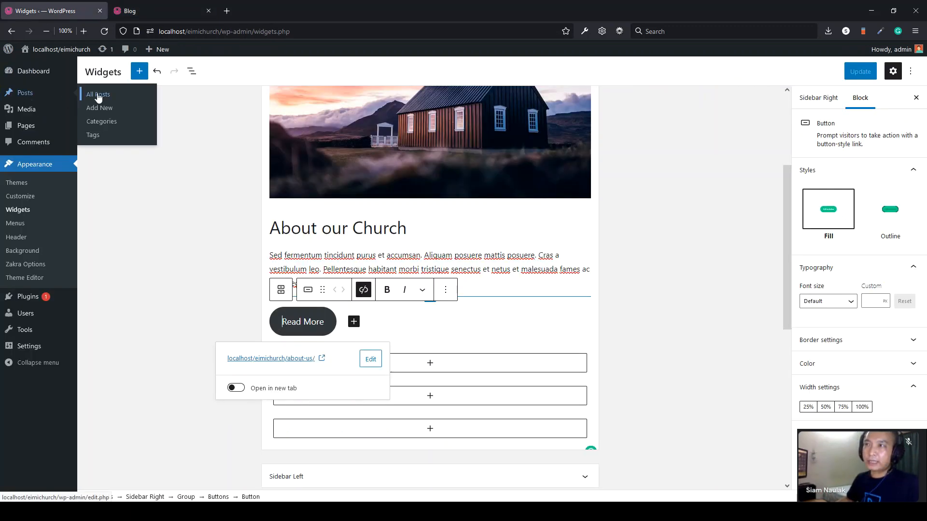
# - On the Categories page, enter 'Sermon' as the new category name
pyautogui.click(102, 122)
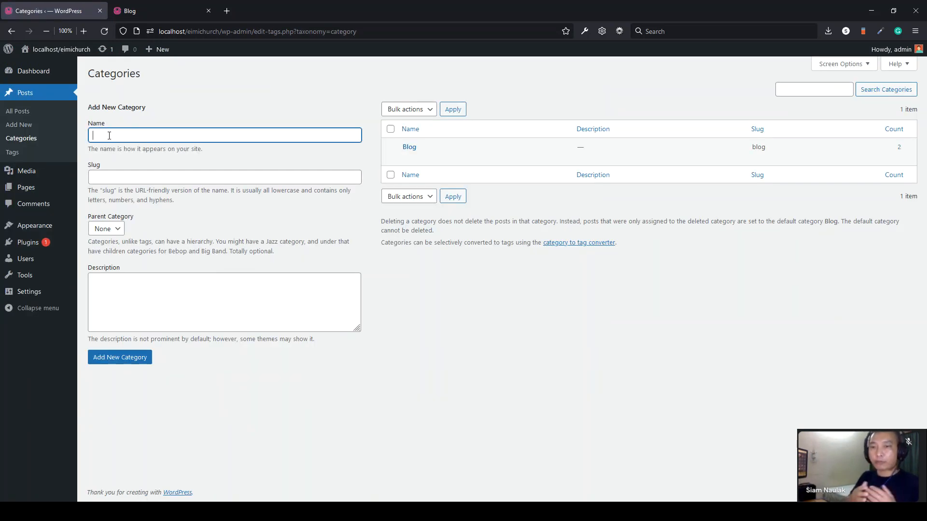
pyautogui.click(109, 136)
pyautogui.write('S')
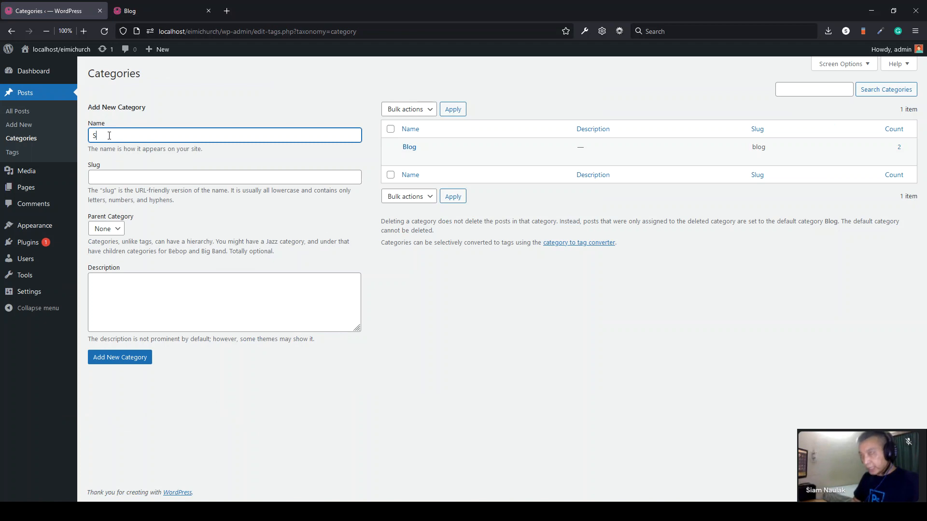
pyautogui.write('er')
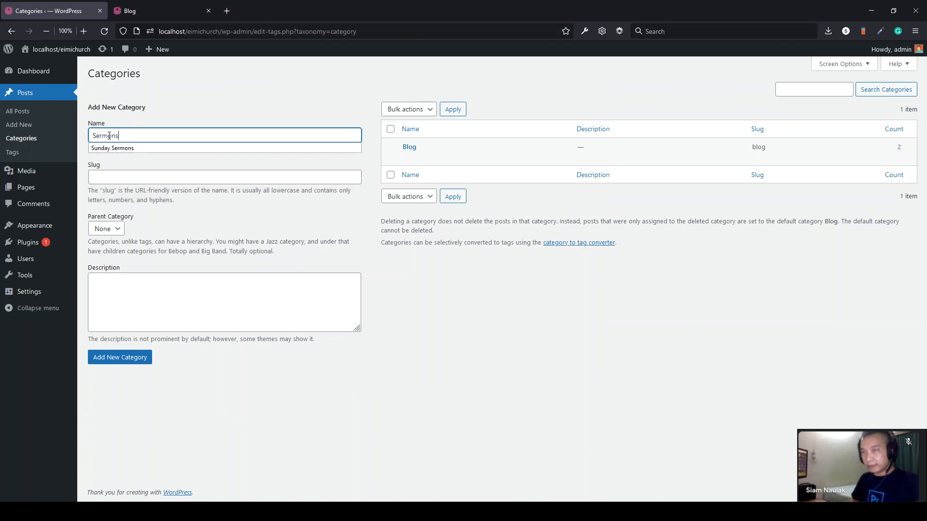
pyautogui.write('mons')
pyautogui.press('BackSpace')
pyautogui.press('Tab')
pyautogui.write('Sermon')
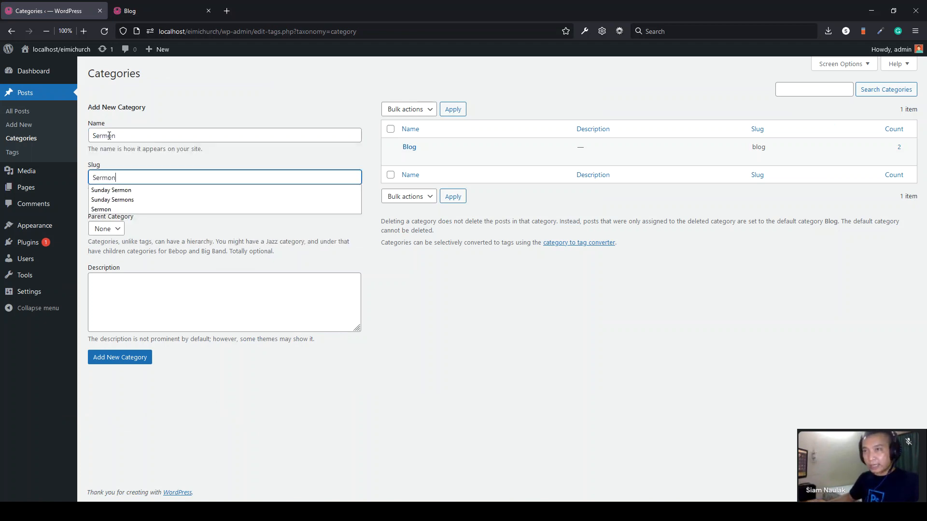
pyautogui.hotkey('ctrl', 'a')
pyautogui.press('BackSpace')
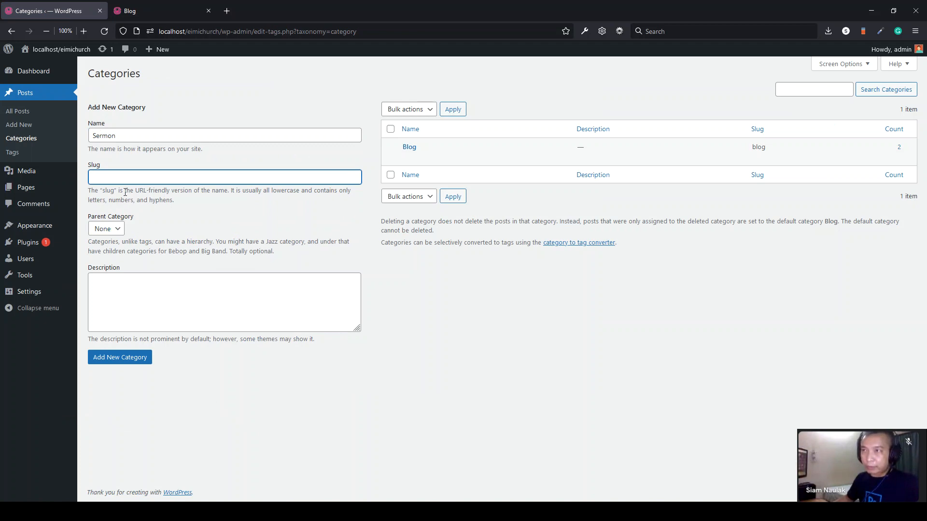
# - Copy 'Sermon' into the slug field and add the Sermon category
pyautogui.doubleClick(91, 138)
pyautogui.hotkey('ctrl', 'c')
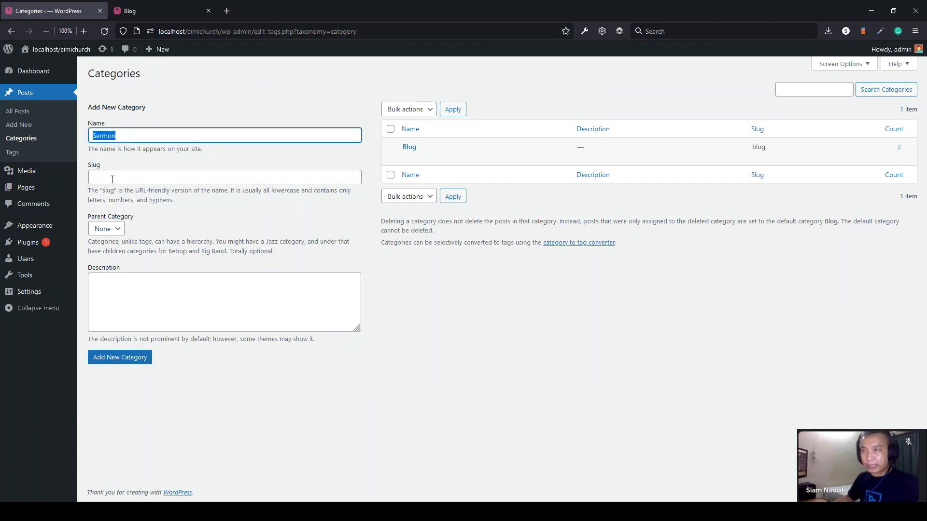
pyautogui.click(112, 179)
pyautogui.hotkey('ctrl', 'v')
pyautogui.click(465, 340)
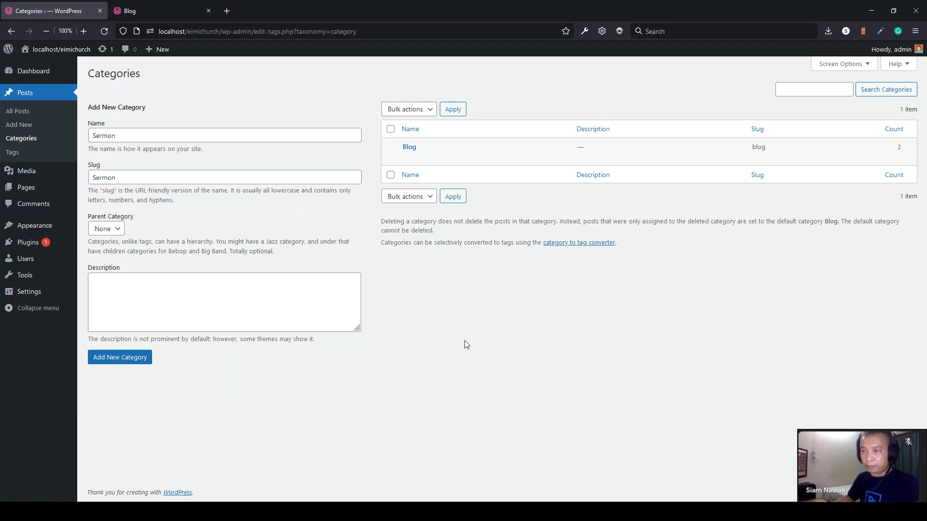
pyautogui.click(108, 362)
pyautogui.moveTo(414, 151)
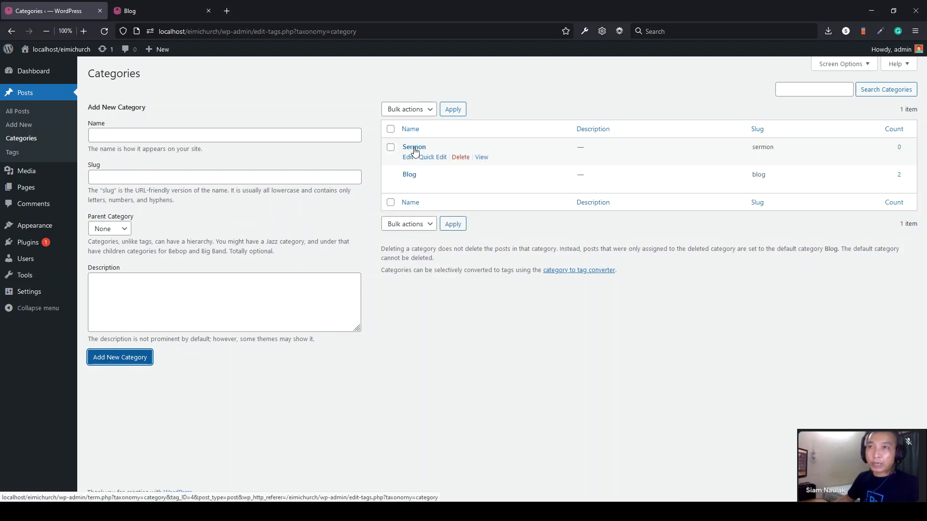
pyautogui.click(28, 129)
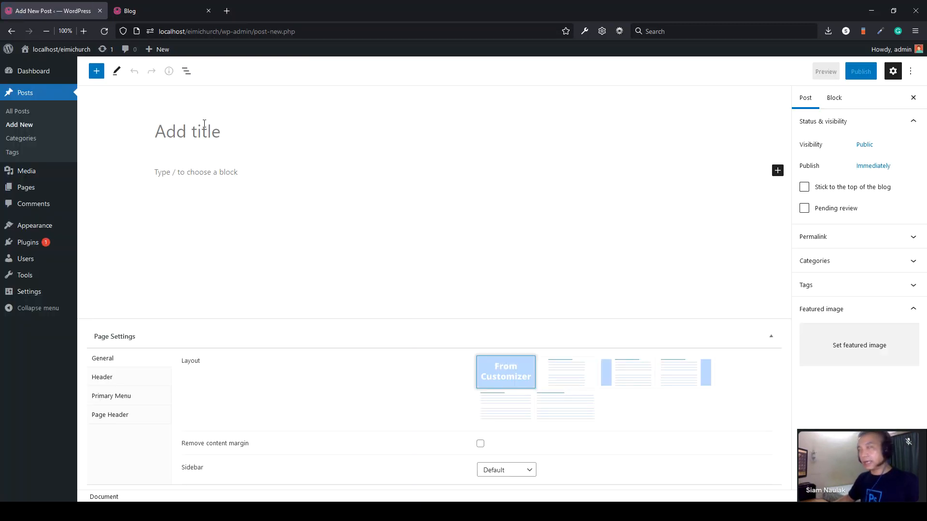
# - Title the new post 'Pastor Sermon - 2021-10-09', fixing the 'Semon' typo
pyautogui.write('P')
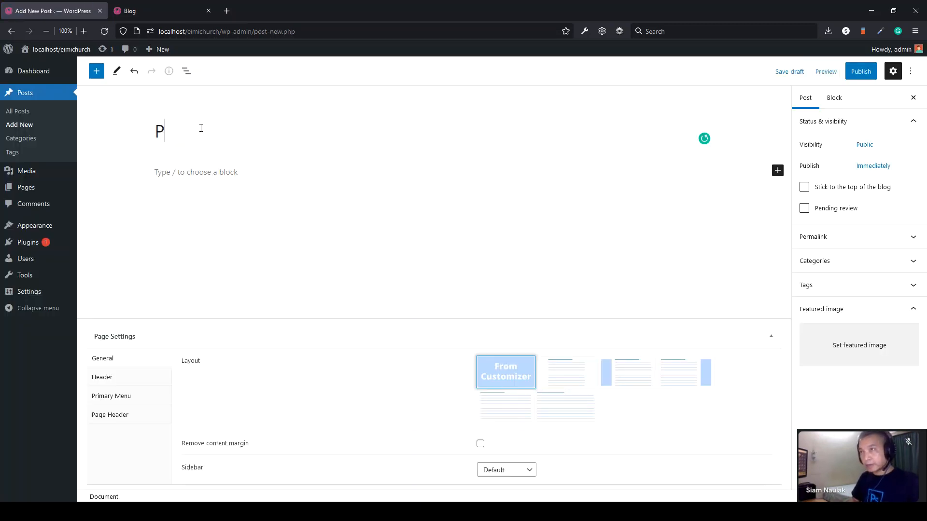
pyautogui.write('astor Semon -')
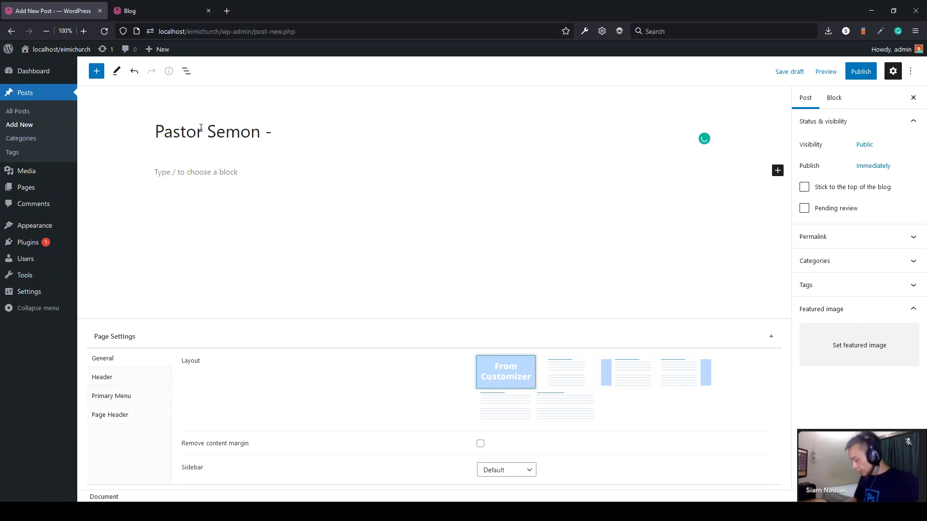
pyautogui.write(' 2021-10-09')
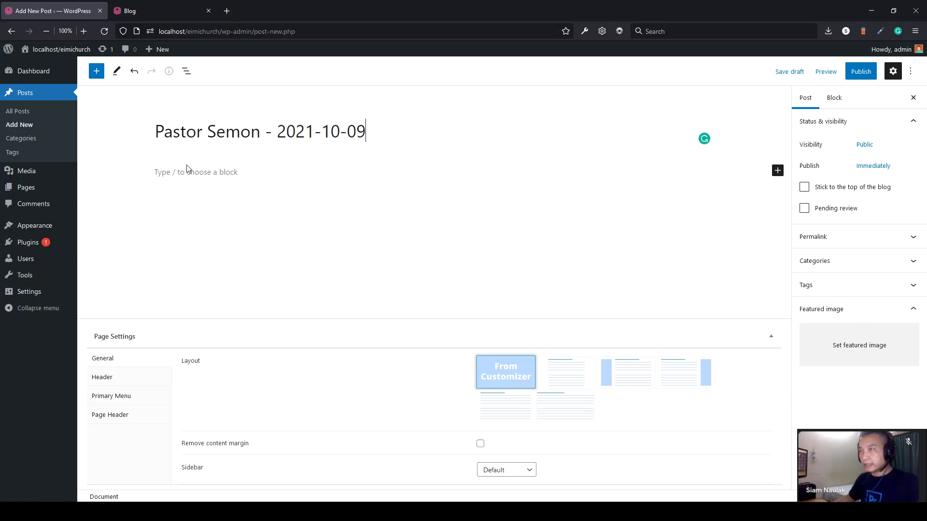
pyautogui.click(187, 169)
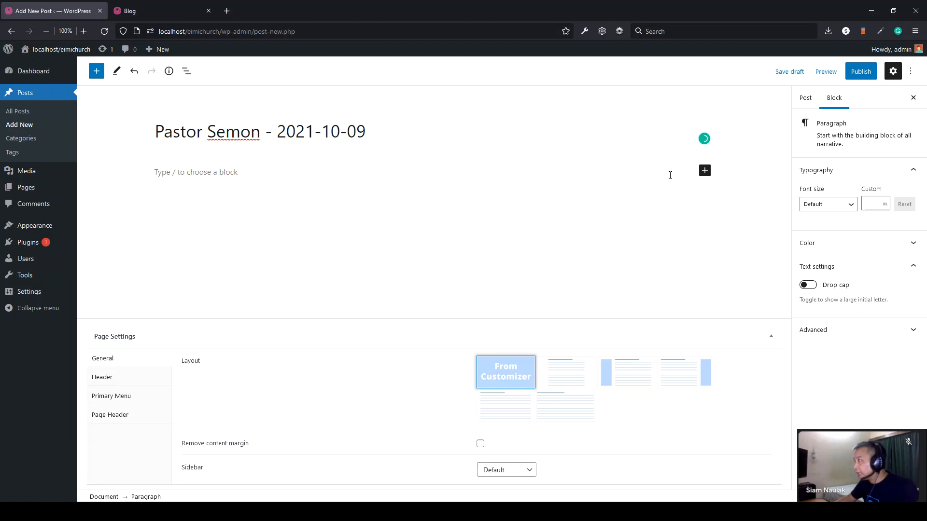
pyautogui.click(805, 100)
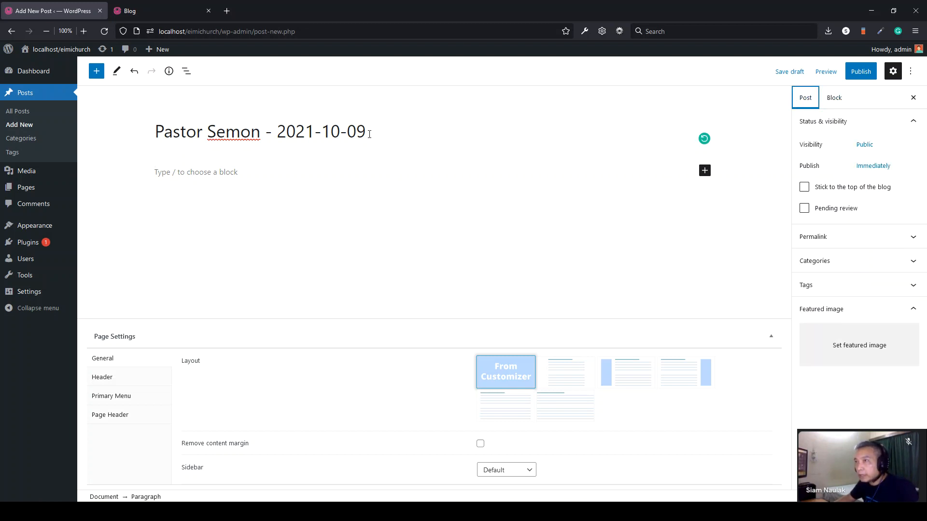
pyautogui.click(227, 135)
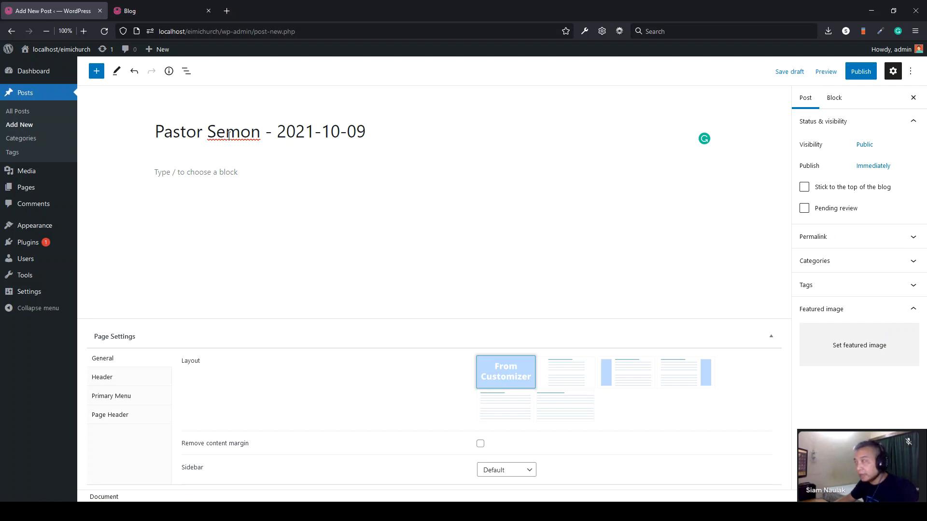
pyautogui.write('r')
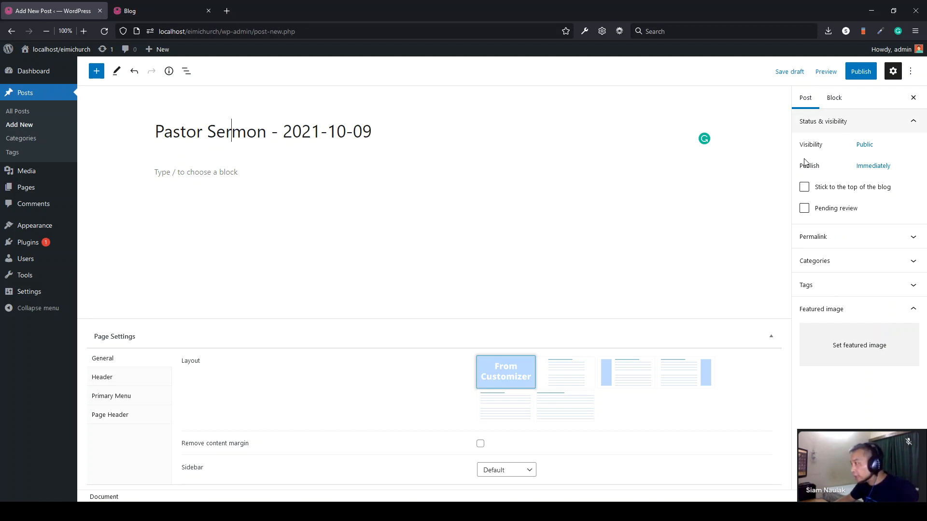
# - Assign the post to the Sermon category
pyautogui.click(842, 269)
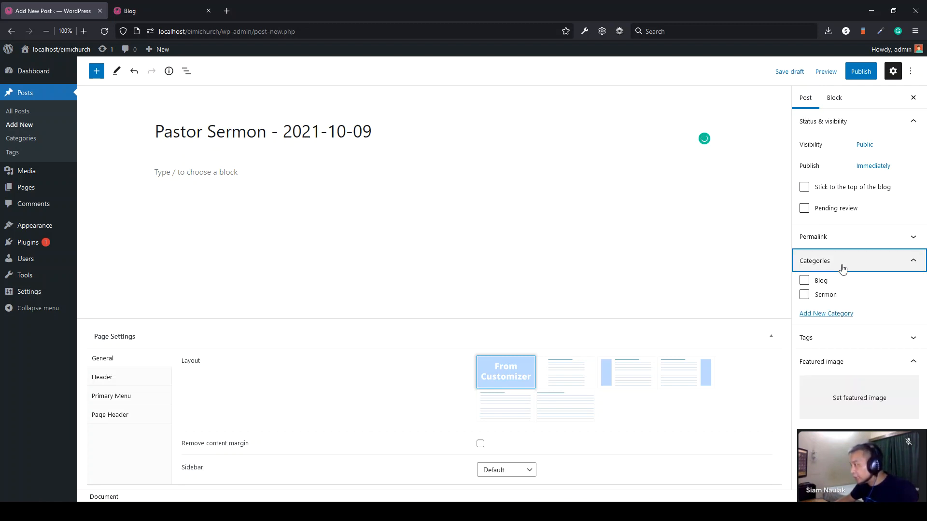
pyautogui.click(805, 296)
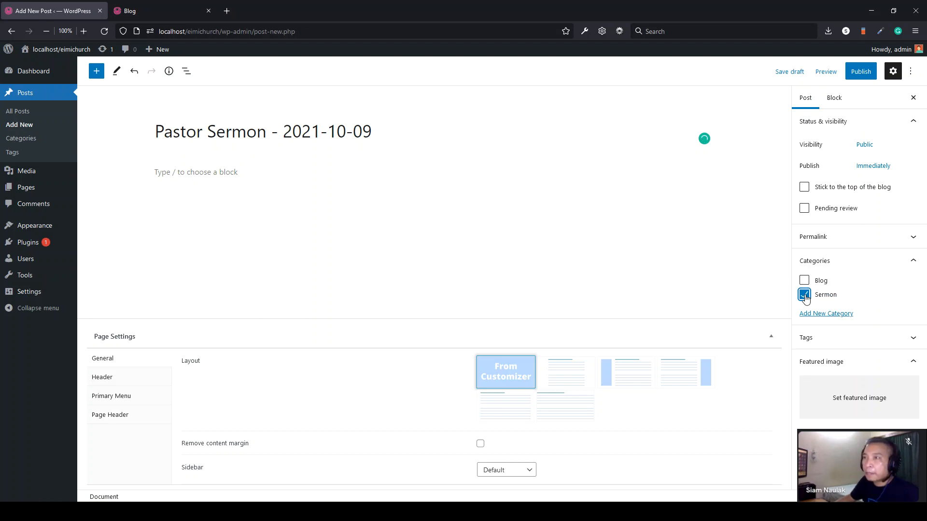
pyautogui.click(177, 173)
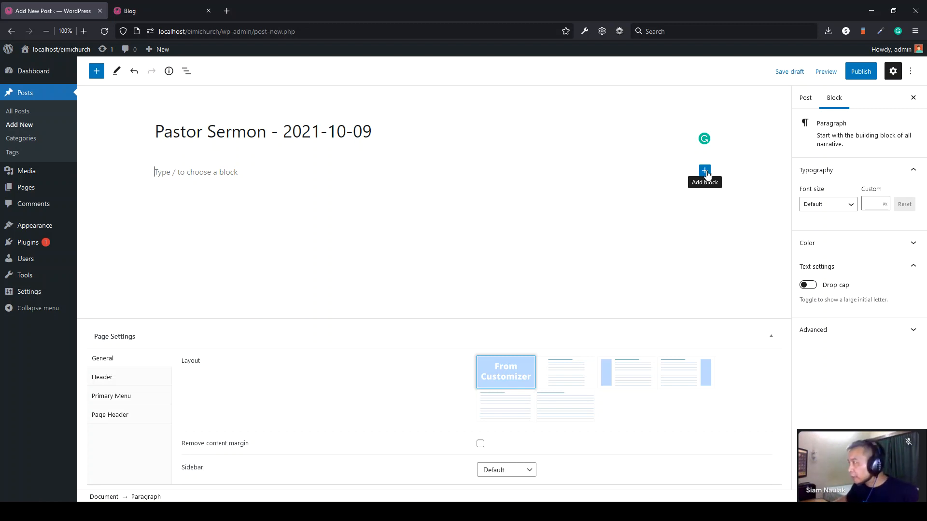
# - Insert an Audio block from the full block list and bring up its Media Library
pyautogui.click(704, 172)
pyautogui.click(757, 344)
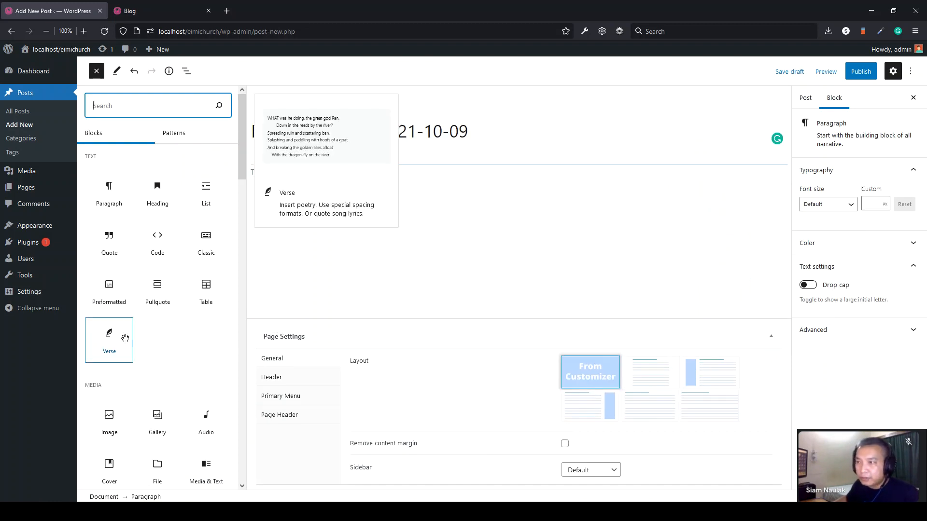
pyautogui.scroll(-3, 128, 338)
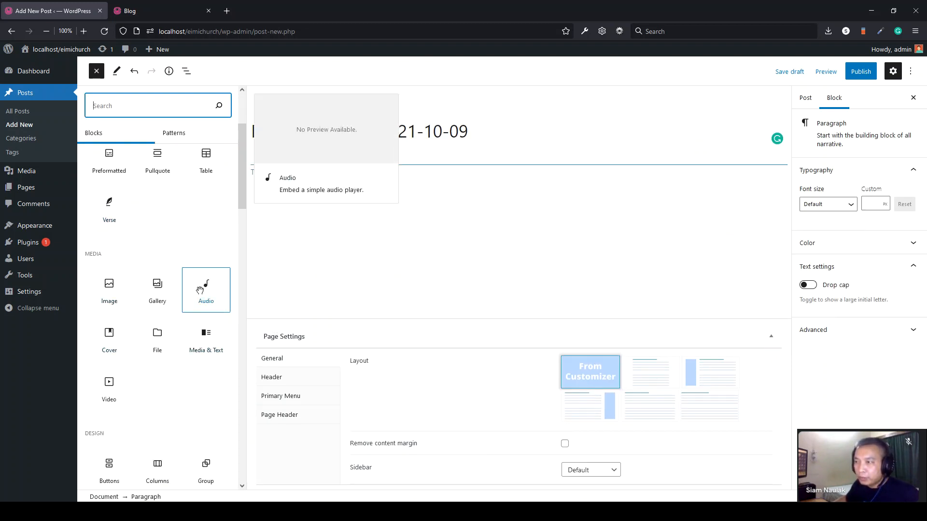
pyautogui.click(212, 290)
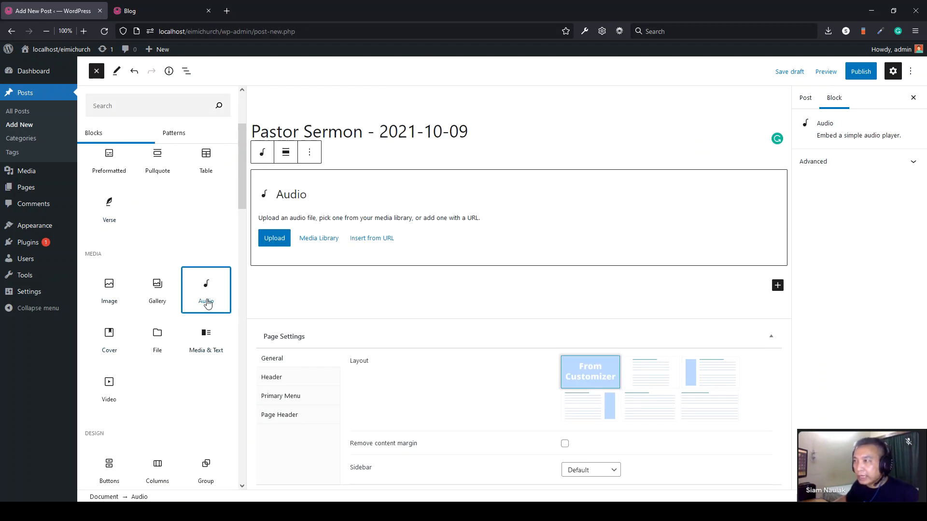
pyautogui.click(317, 242)
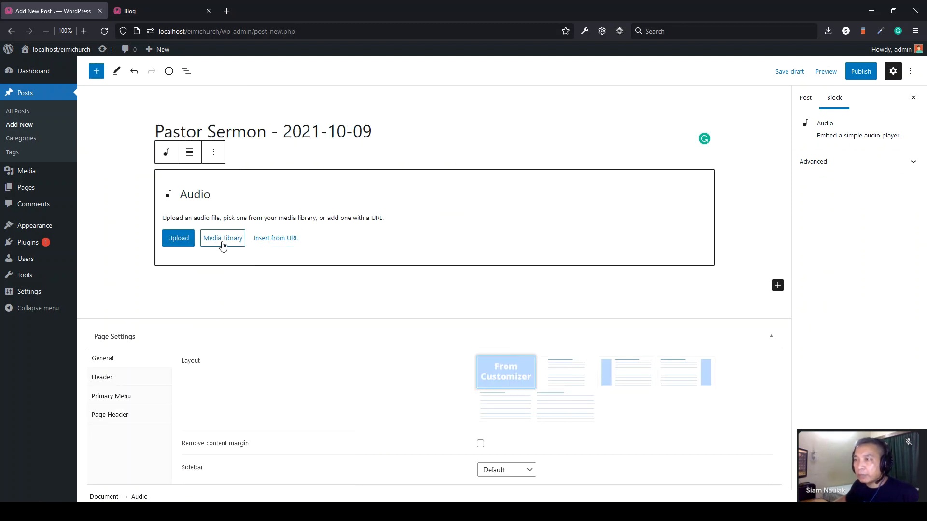
pyautogui.click(223, 246)
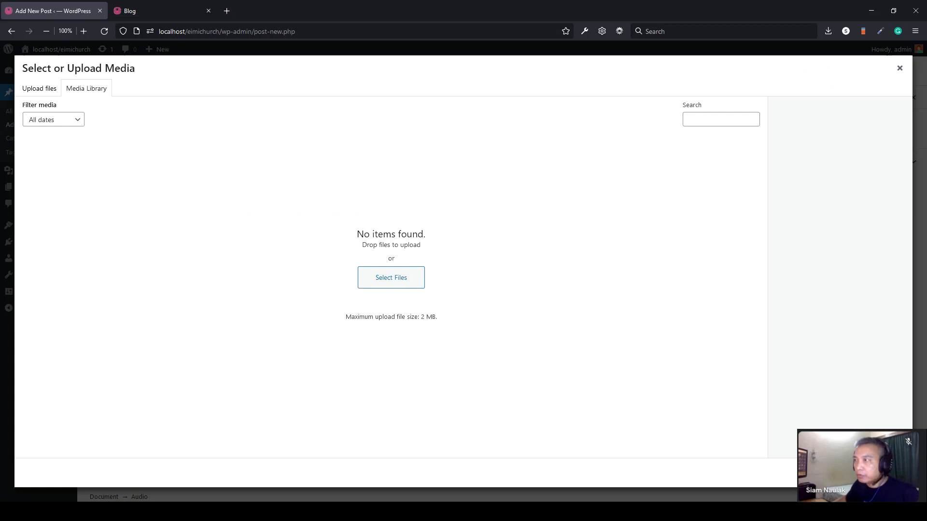
# - Drag sample-test.mp3 from the class files folder into the media library upload dialog
pyautogui.click(96, 512)
pyautogui.click(310, 250)
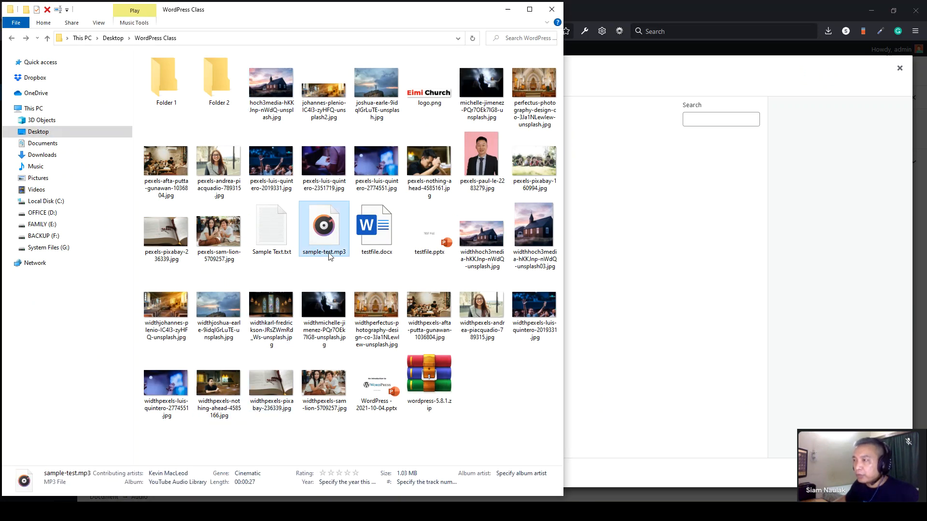
pyautogui.moveTo(321, 228); pyautogui.dragTo(671, 267)
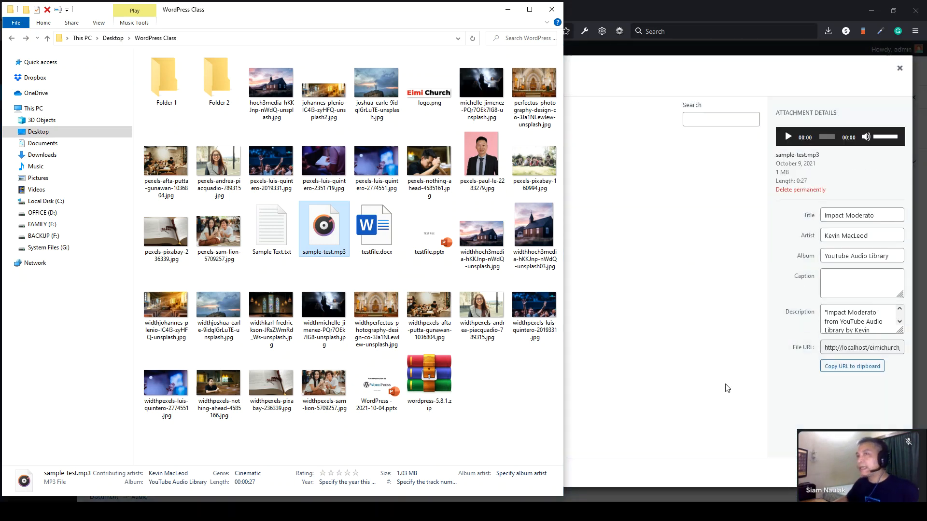
pyautogui.click(727, 388)
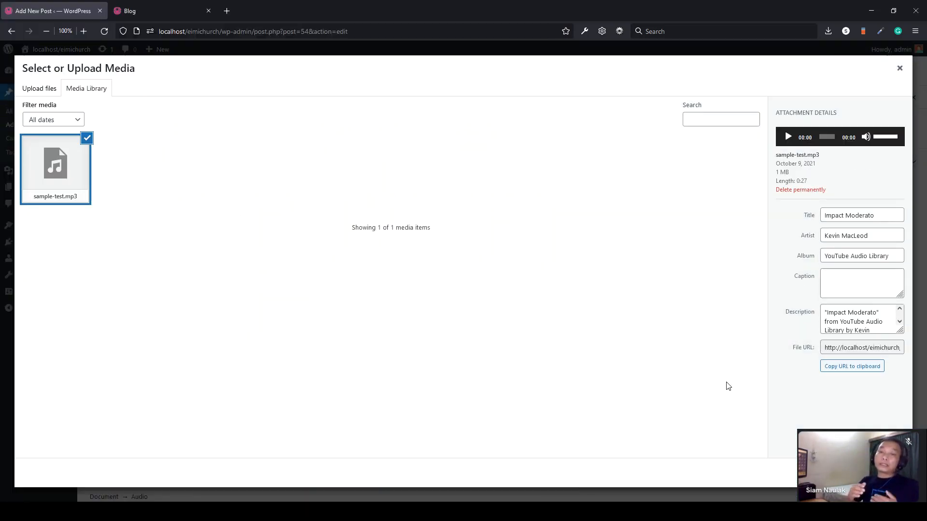
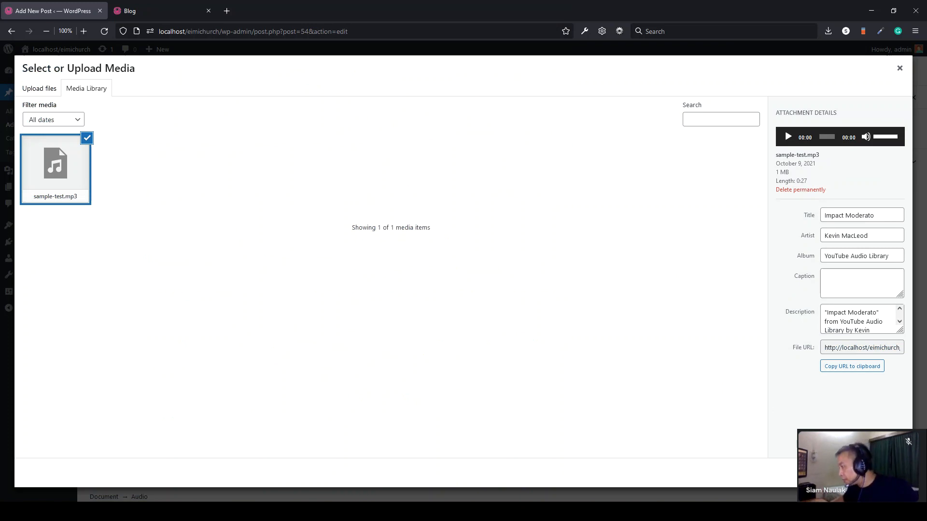
# - Insert sample-test.mp3 as an audio player and add an empty paragraph below it
pyautogui.click(889, 473)
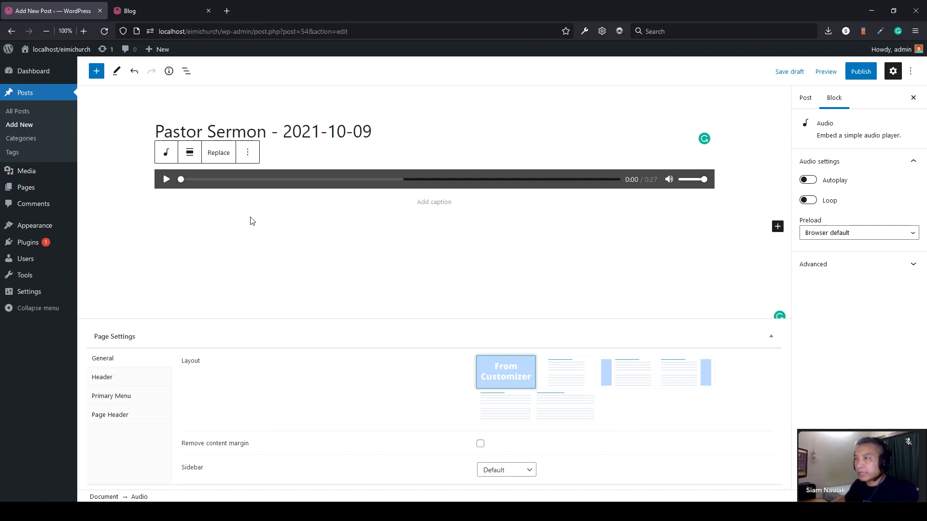
pyautogui.click(174, 192)
pyautogui.click(603, 212)
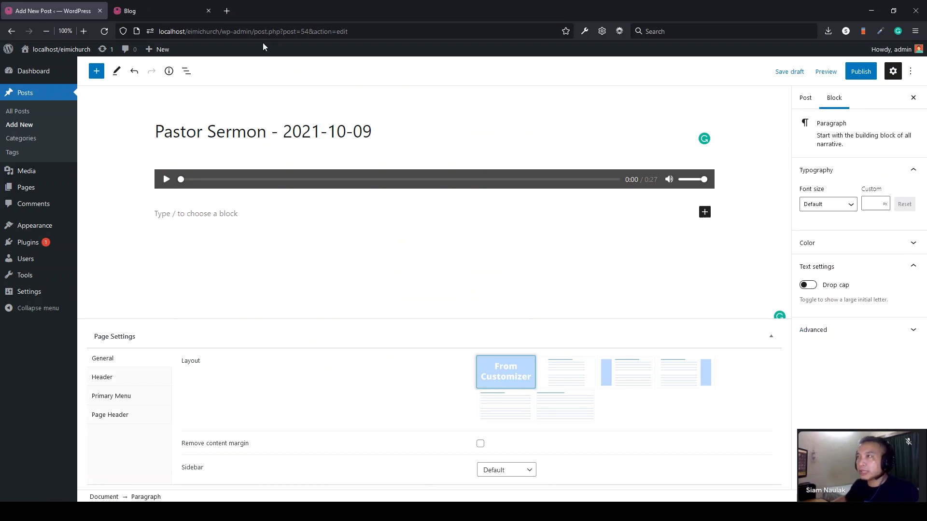
pyautogui.click(227, 10)
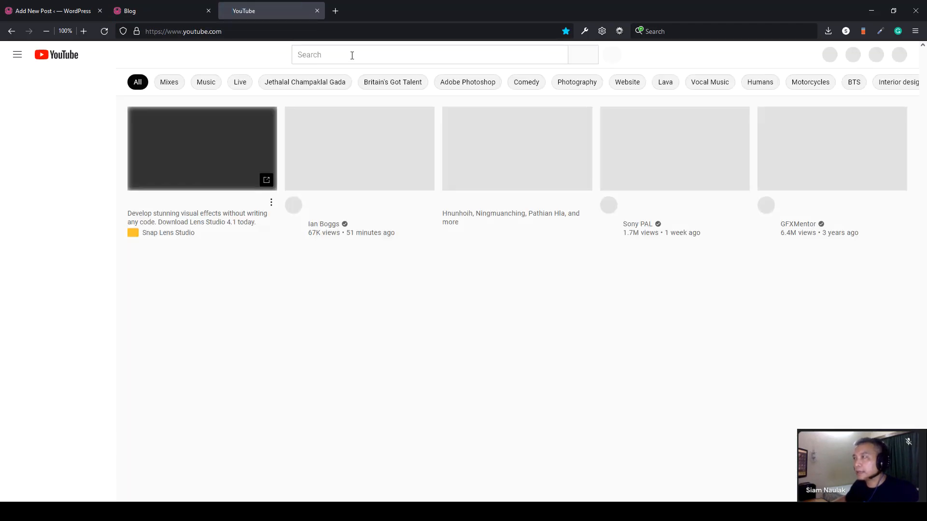
# - Open the Paite puandum mix live video on YouTube
pyautogui.click(352, 55)
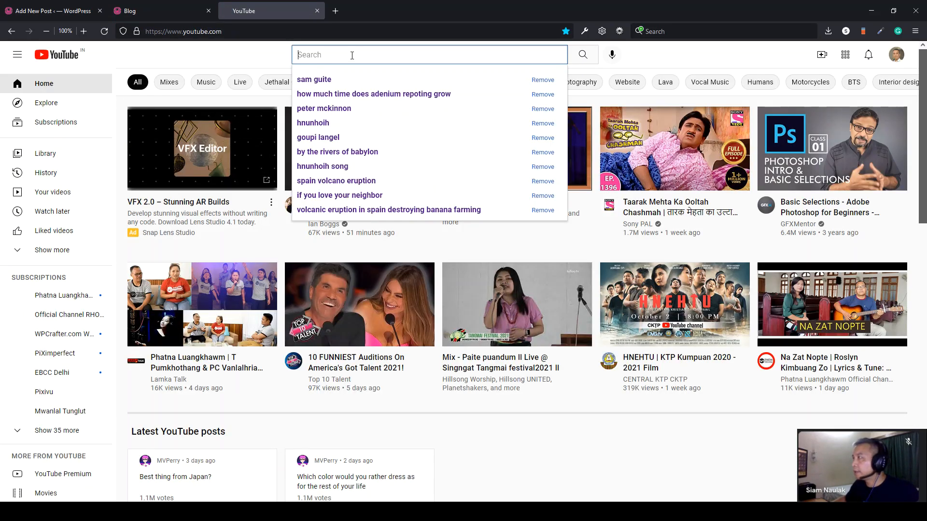
pyautogui.click(665, 56)
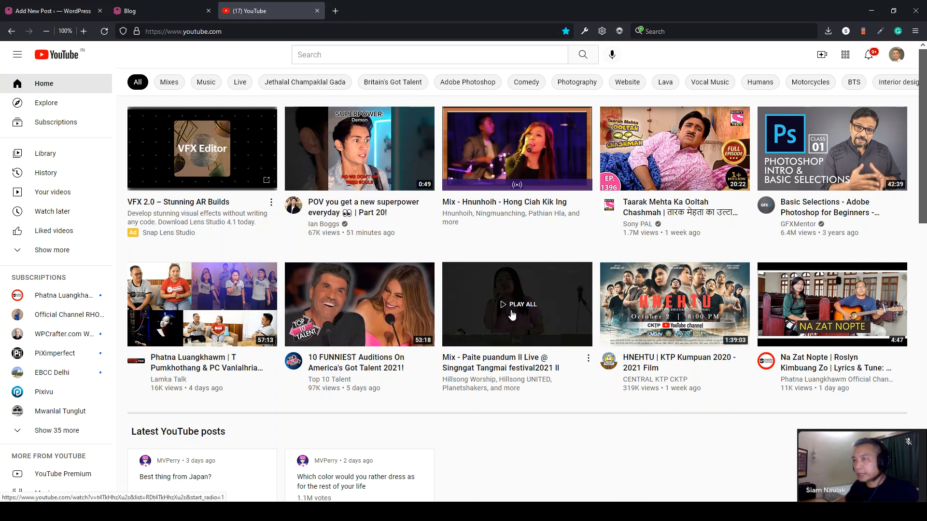
pyautogui.click(482, 323)
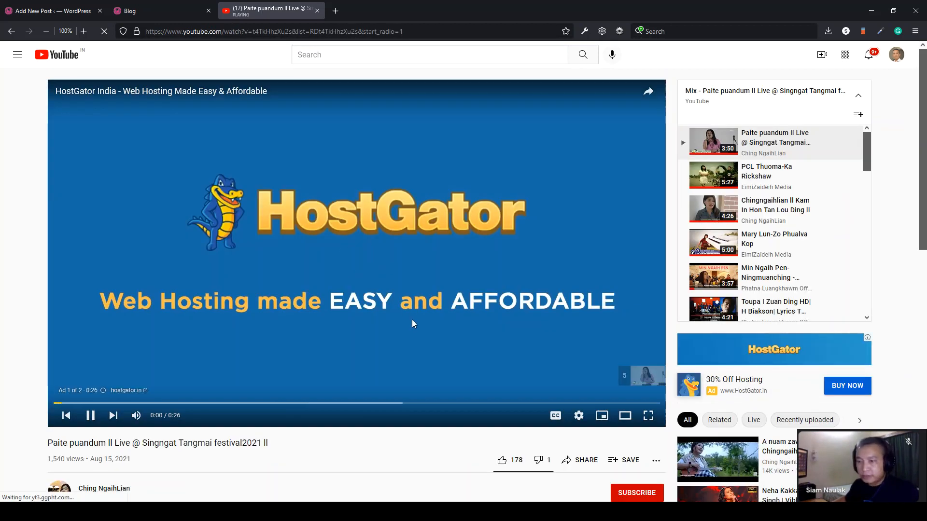
pyautogui.scroll(-3, 267, 315)
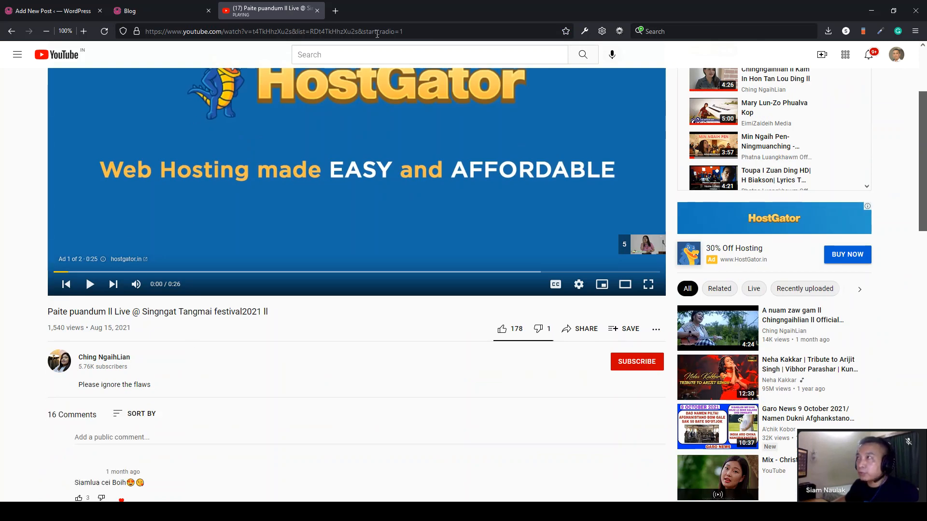
# - Copy the video's web address and return to the WordPress post editor
pyautogui.moveTo(422, 30); pyautogui.dragTo(136, 31)
pyautogui.rightClick(177, 32)
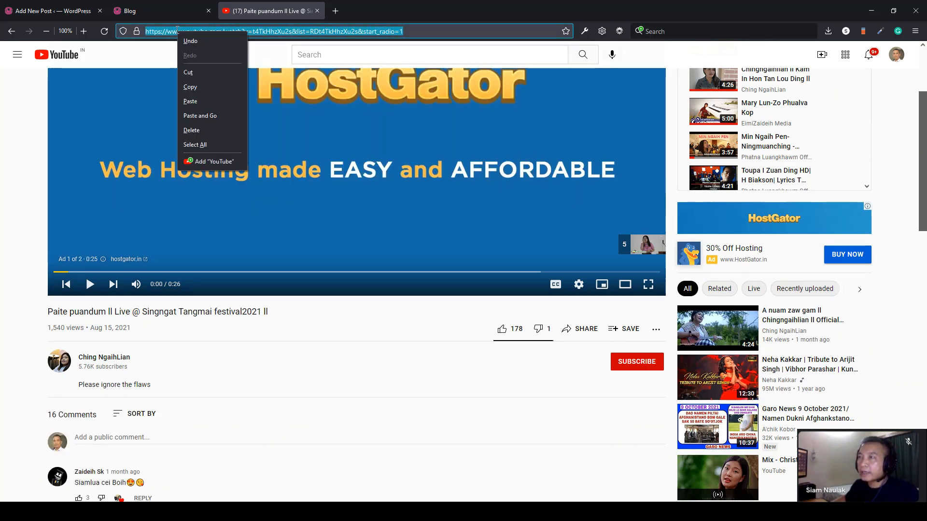
pyautogui.click(188, 91)
pyautogui.click(45, 11)
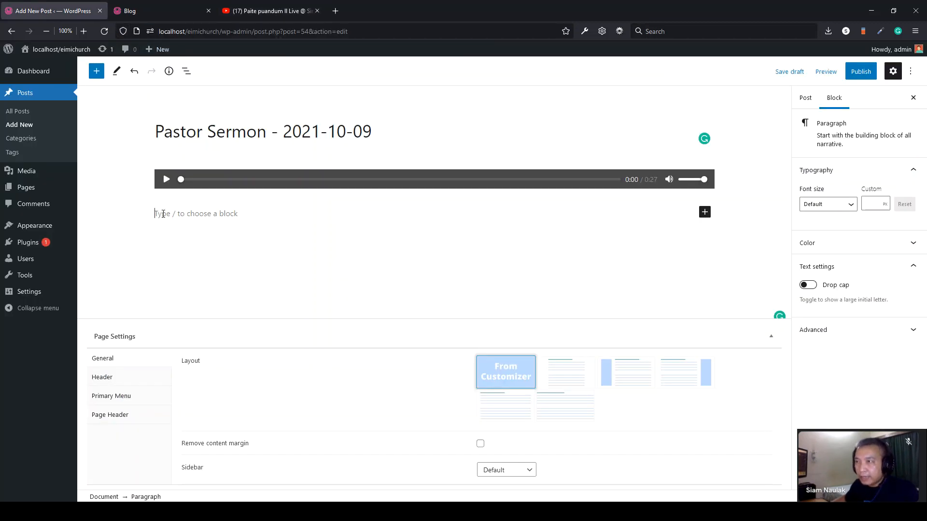
# - Add a YouTube embed block below the audio and paste the copied video address into it
pyautogui.rightClick(162, 213)
pyautogui.click(178, 286)
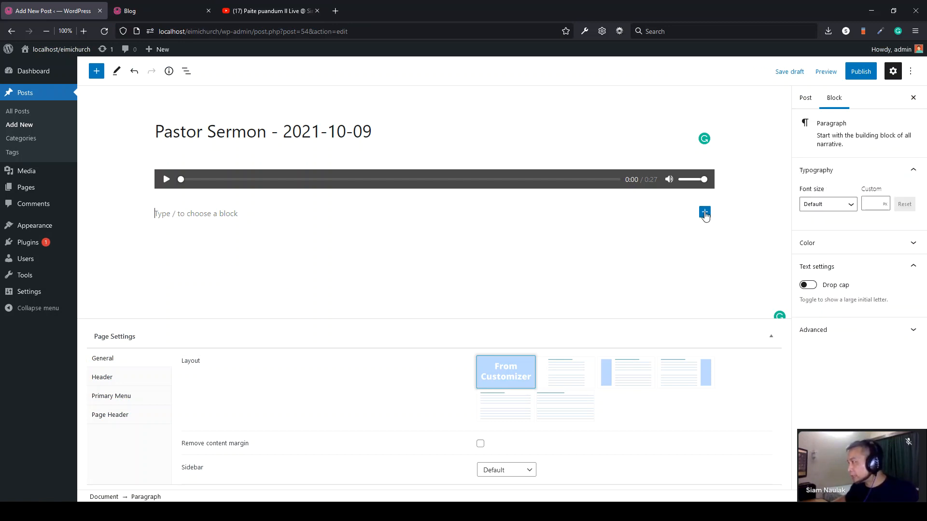
pyautogui.click(706, 213)
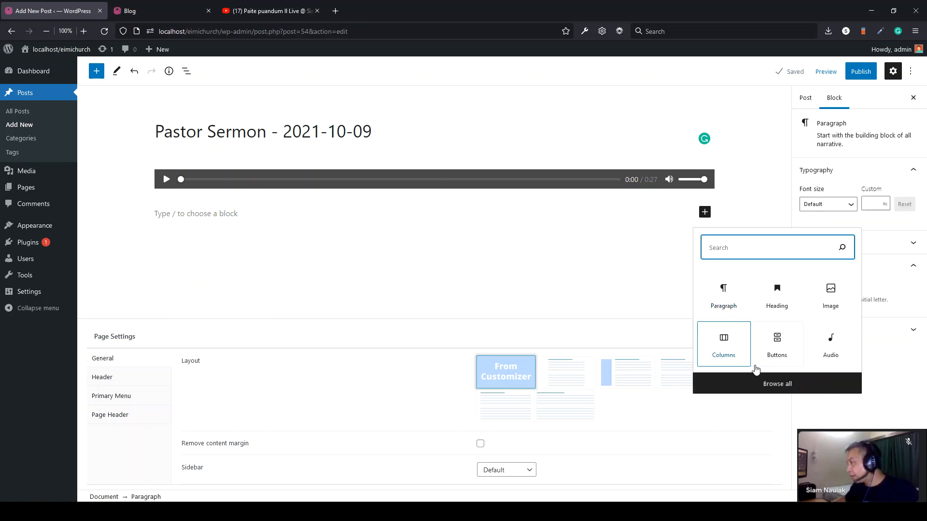
pyautogui.click(777, 384)
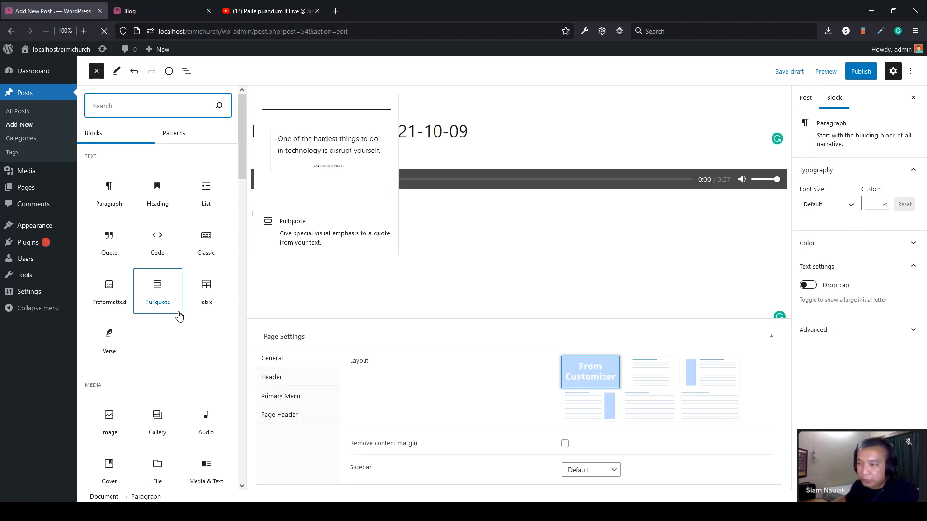
pyautogui.scroll(-2, 179, 315)
pyautogui.scroll(-10, 180, 315)
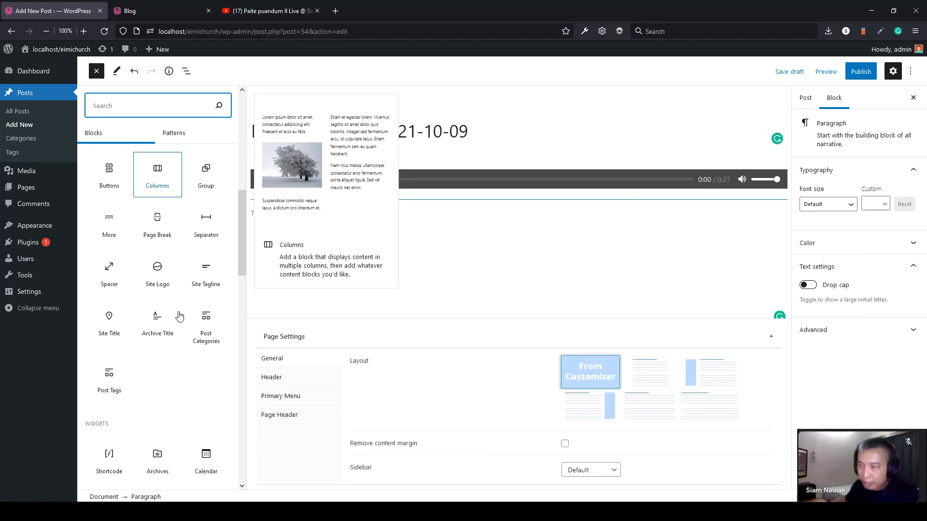
pyautogui.scroll(-5, 179, 315)
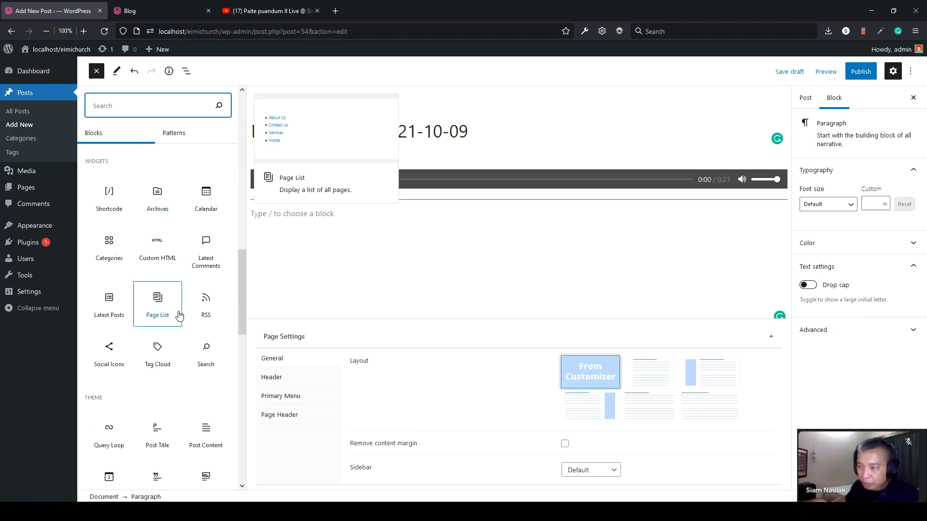
pyautogui.scroll(-2, 180, 315)
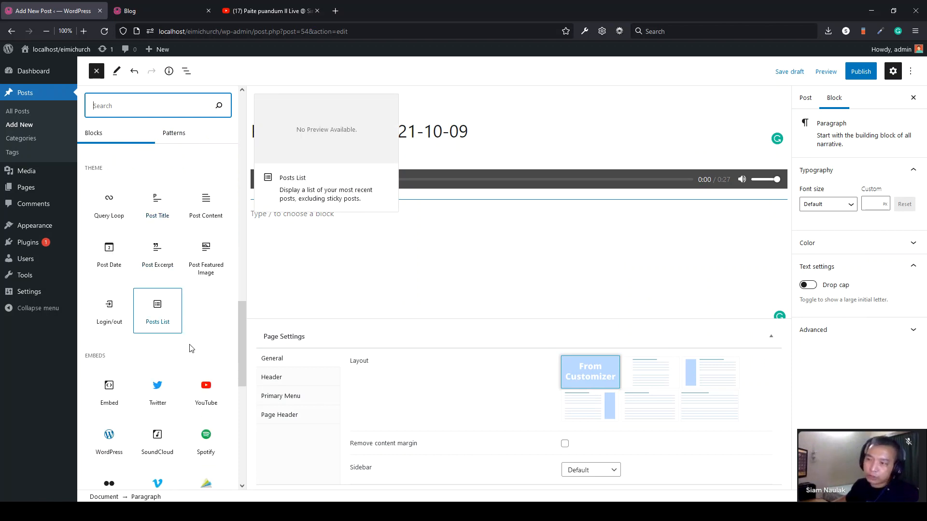
pyautogui.click(204, 395)
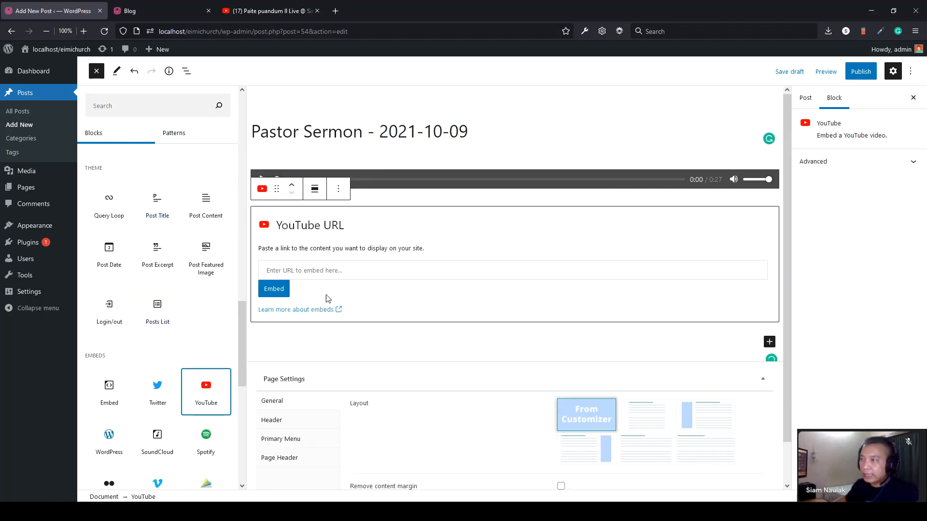
pyautogui.click(321, 272)
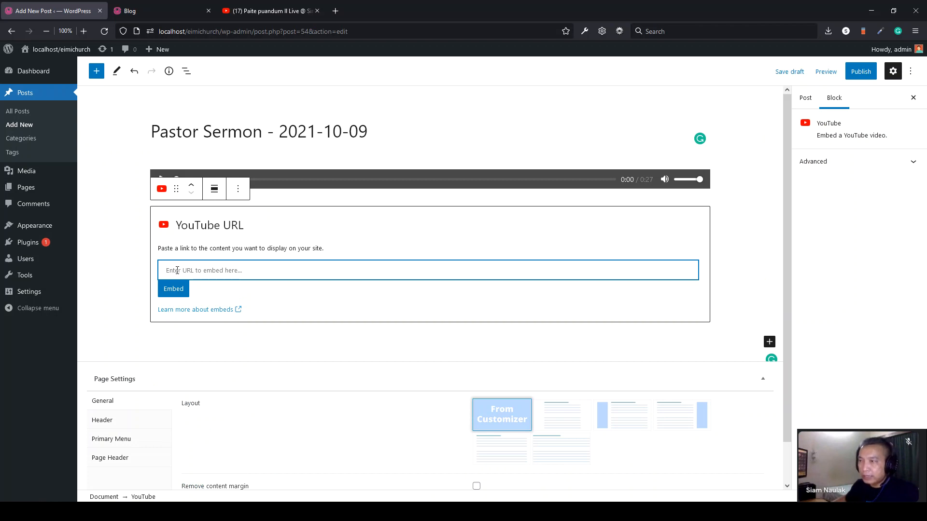
pyautogui.rightClick(177, 271)
pyautogui.click(205, 339)
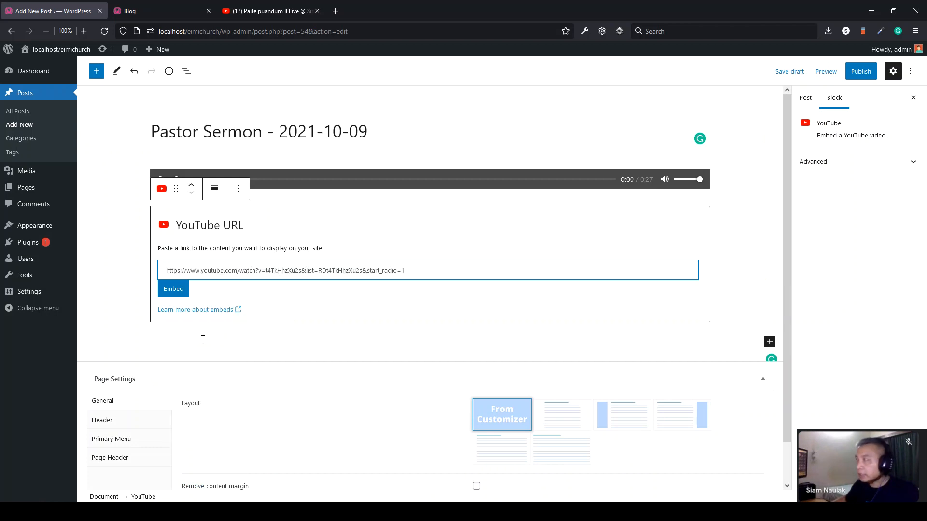
# - Publish the Pastor Sermon post, save an update, and view the Blog page
pyautogui.click(860, 71)
pyautogui.click(830, 72)
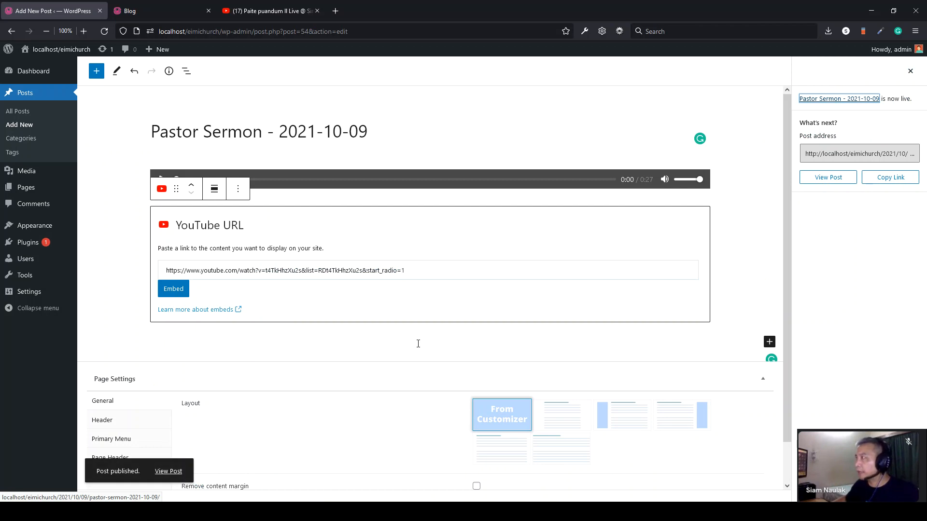
pyautogui.click(911, 71)
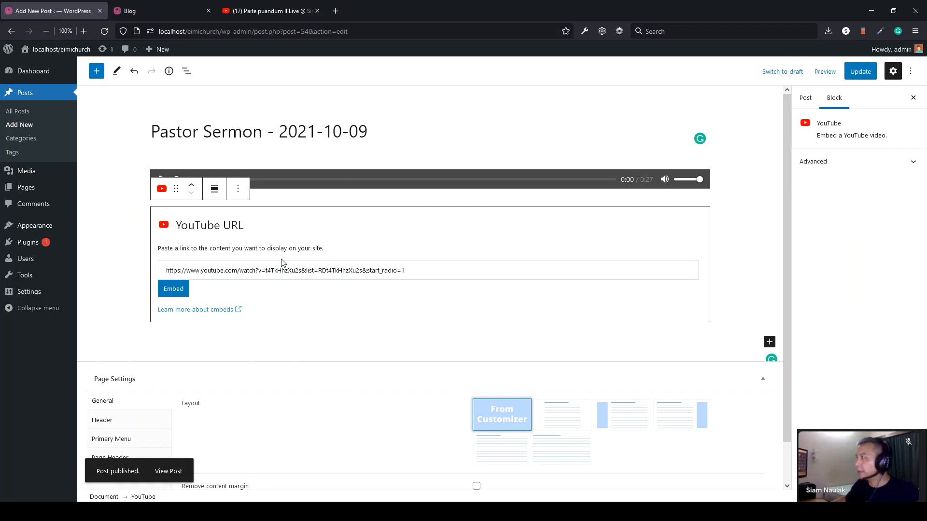
pyautogui.click(857, 73)
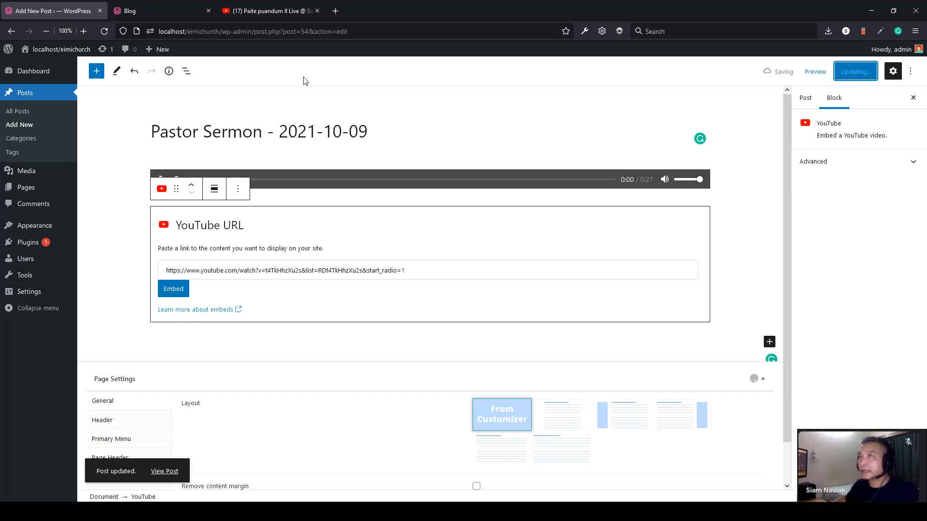
pyautogui.click(156, 11)
# - Reload the Blog page, then review the post settings: Sermon category, Public visibility
pyautogui.click(105, 32)
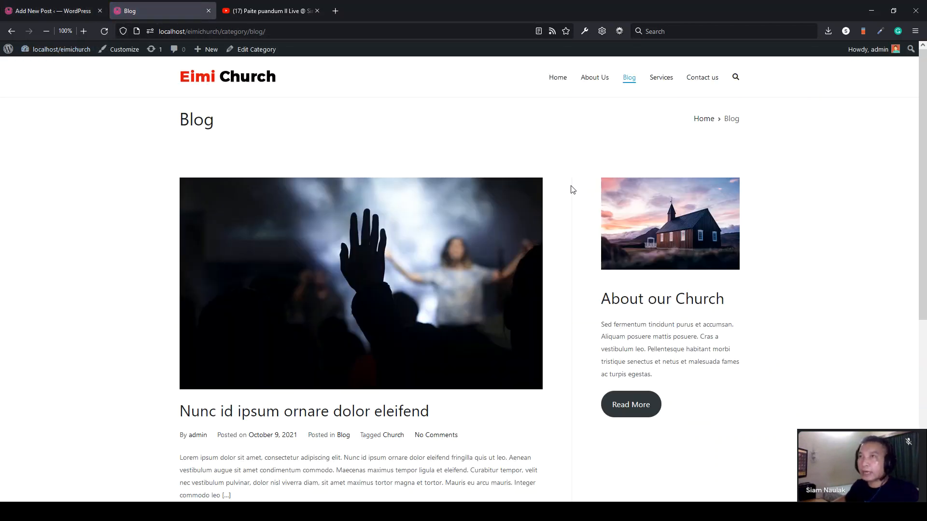
pyautogui.click(49, 12)
pyautogui.click(251, 269)
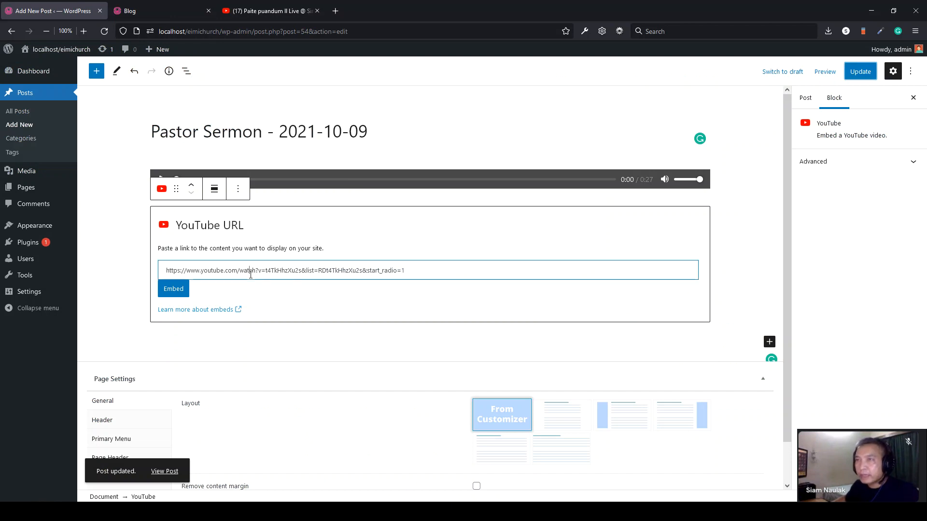
pyautogui.click(736, 225)
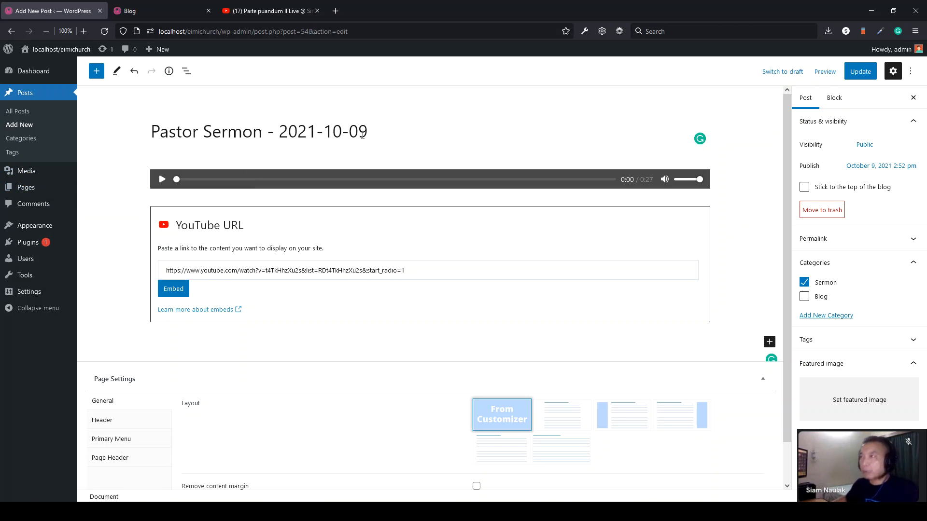
pyautogui.moveTo(375, 131); pyautogui.dragTo(169, 131)
pyautogui.click(193, 12)
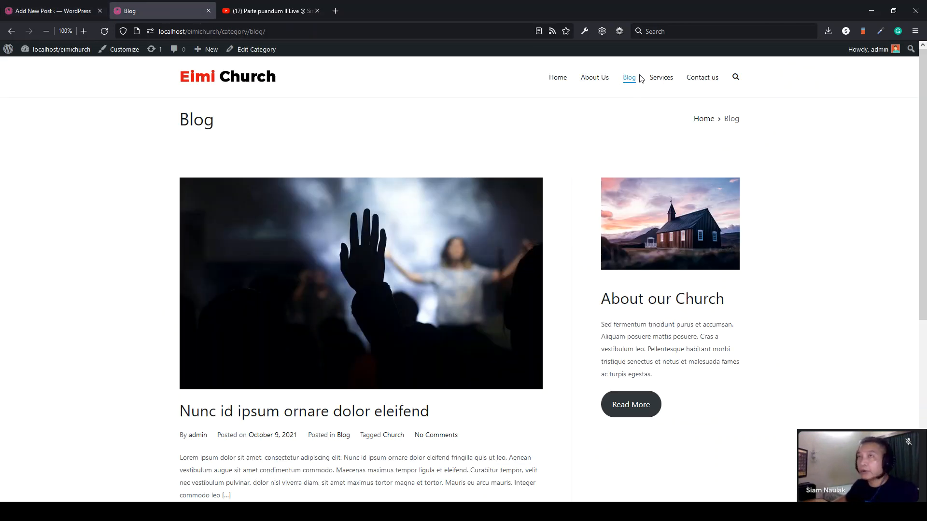
pyautogui.click(27, 14)
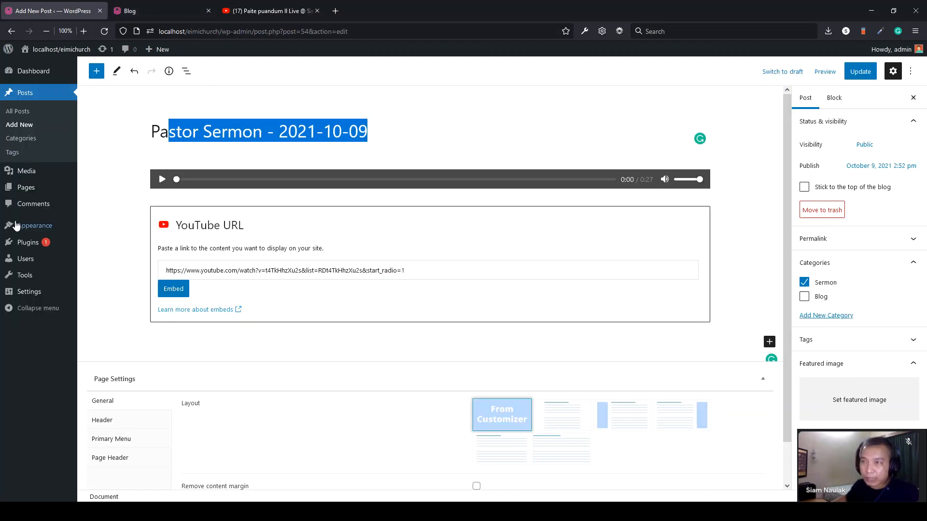
pyautogui.moveTo(21, 234)
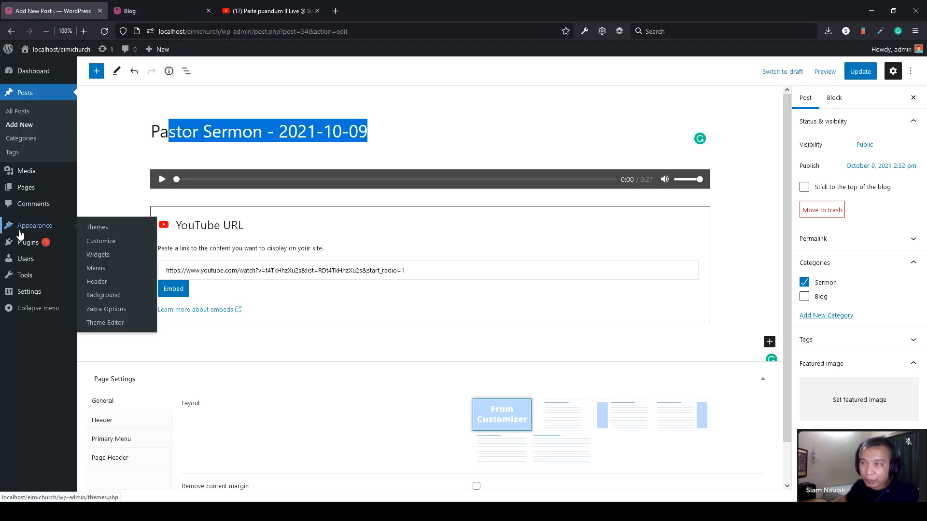
# - Add the Sermon category to Menu 1 right after Blog, save it, and load the homepage
pyautogui.click(104, 274)
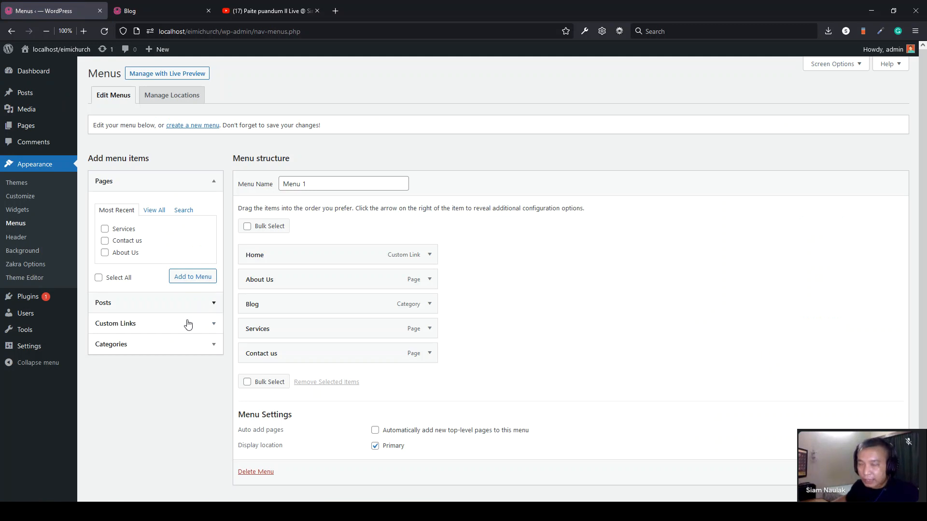
pyautogui.click(120, 350)
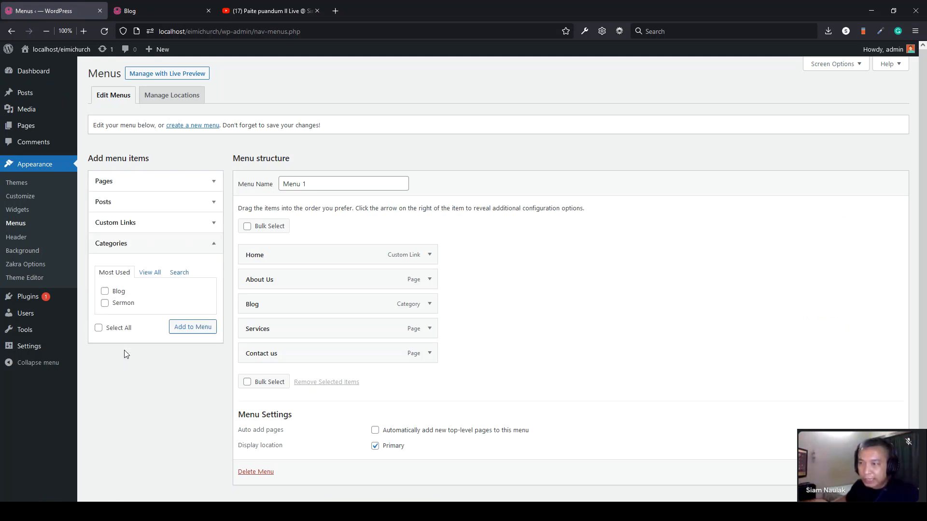
pyautogui.click(105, 305)
pyautogui.click(193, 333)
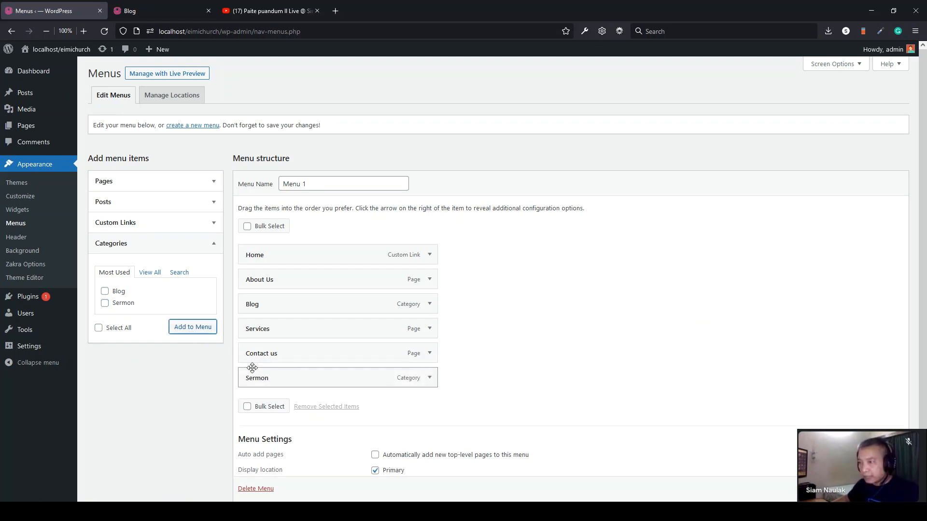
pyautogui.moveTo(248, 384); pyautogui.dragTo(250, 333)
pyautogui.scroll(-1, 507, 275)
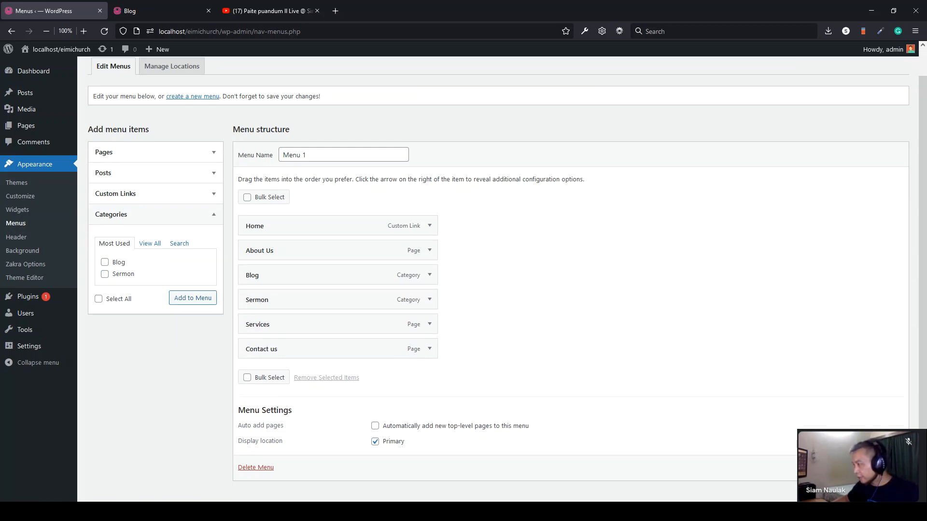
pyautogui.scroll(-1, 882, 465)
pyautogui.click(883, 464)
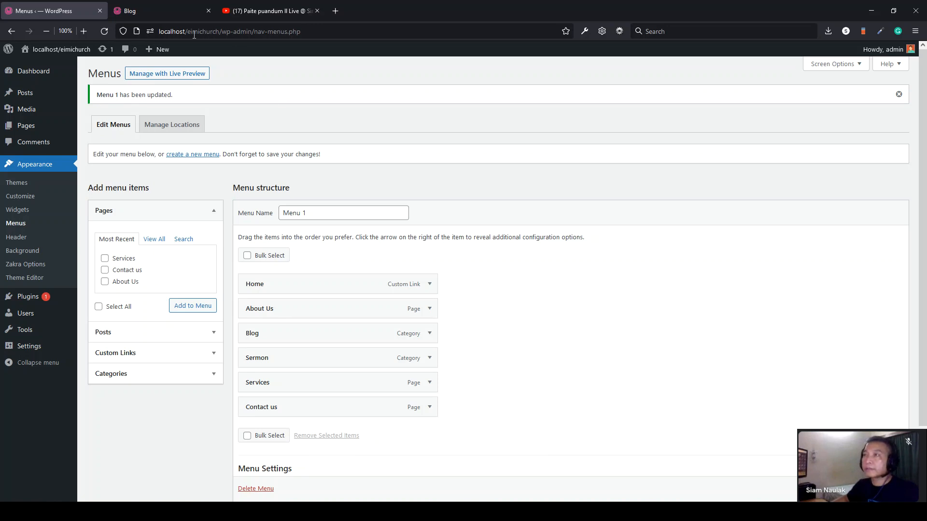
pyautogui.click(152, 10)
pyautogui.click(218, 84)
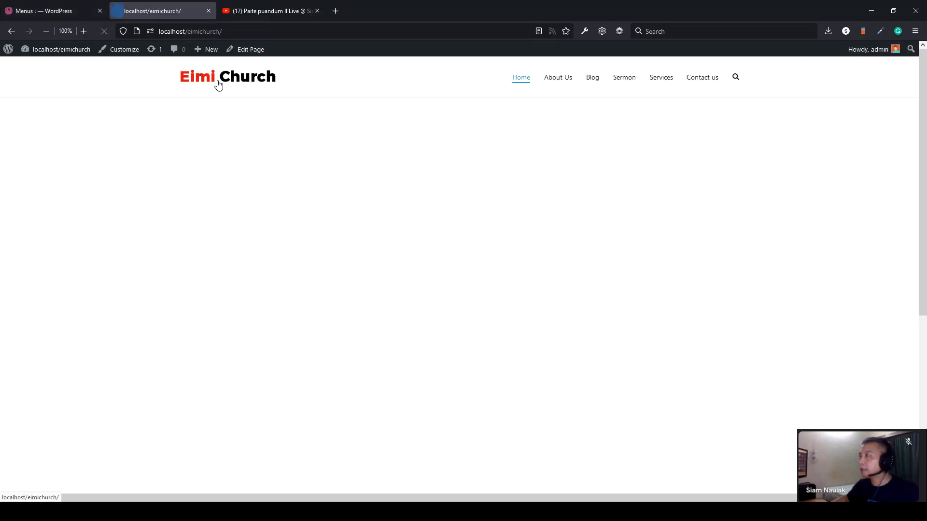
# - Open the live Pastor Sermon – 2021-10-09 post via the Sermon menu and play its audio
pyautogui.click(625, 83)
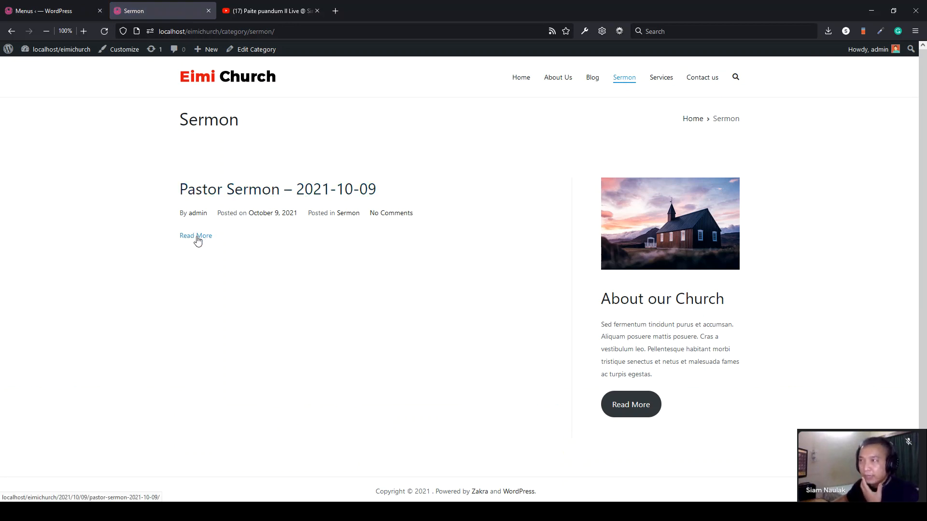
pyautogui.click(214, 193)
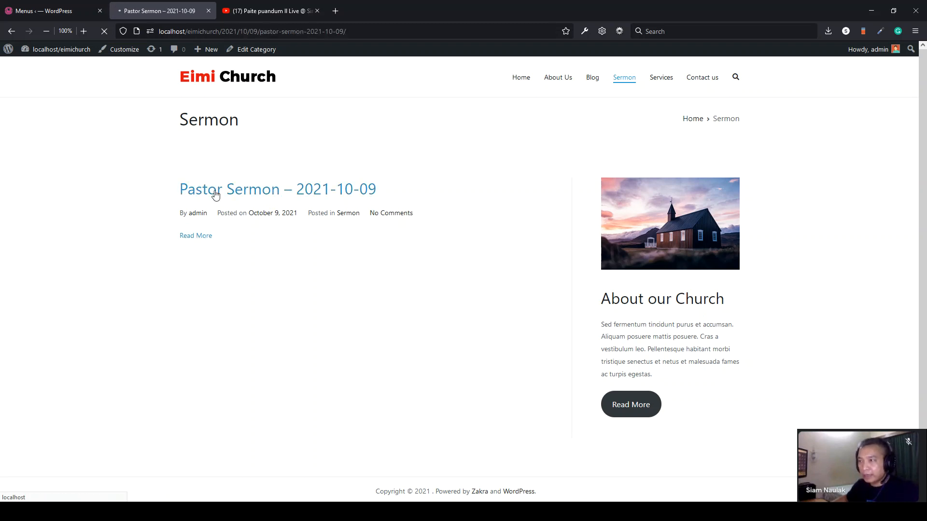
pyautogui.click(191, 211)
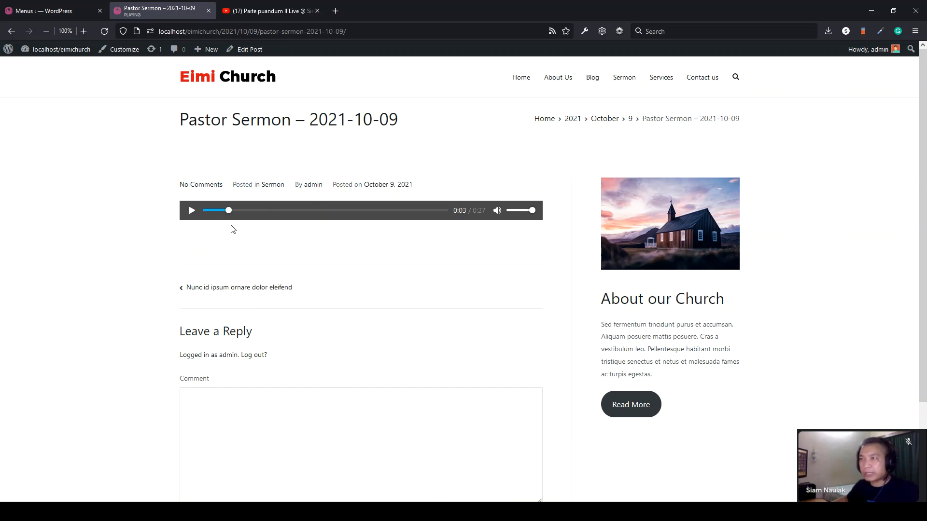
pyautogui.click(43, 11)
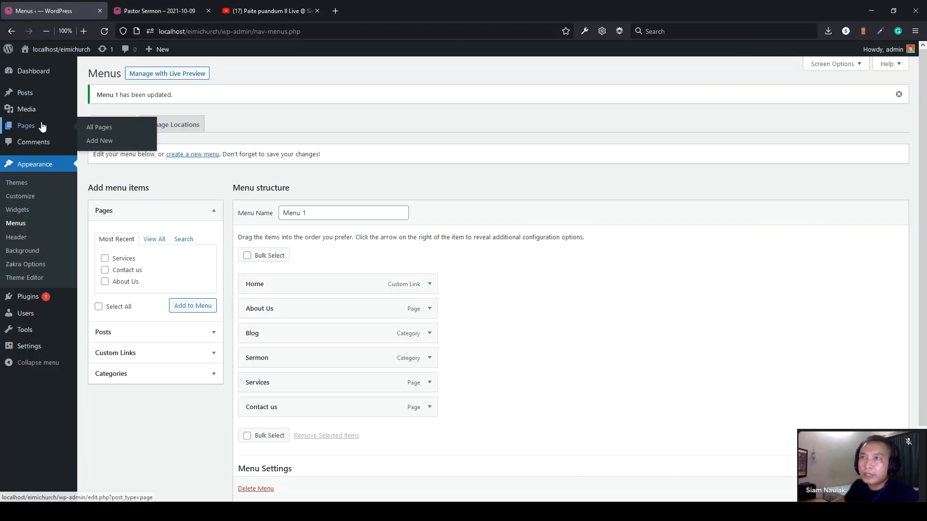
# - Open the Pastor Sermon – 2021-10-09 post for editing from All Posts
pyautogui.moveTo(34, 100)
pyautogui.click(34, 100)
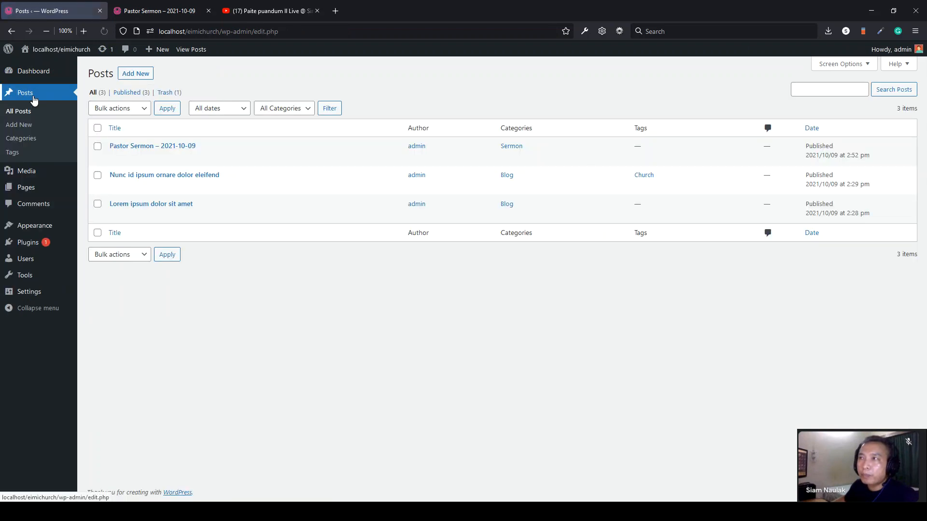
pyautogui.click(140, 149)
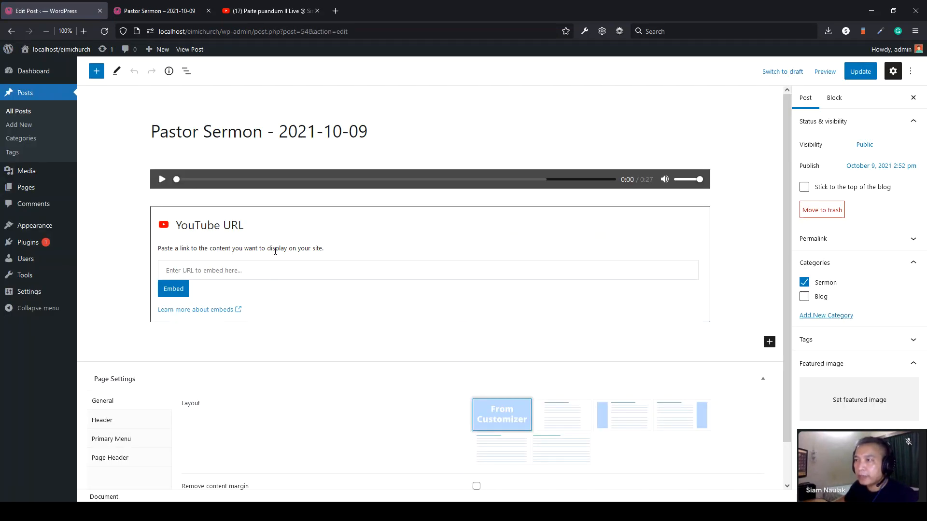
# - Paste the Paite puandum YouTube link into the embed block, update, and reload the live post
pyautogui.click(275, 251)
pyautogui.click(245, 269)
pyautogui.write('https://www.youtube.com/watch?v=t4TkHhzXu2s&list=RDt4TkHhzXu2s&start_radio=1')
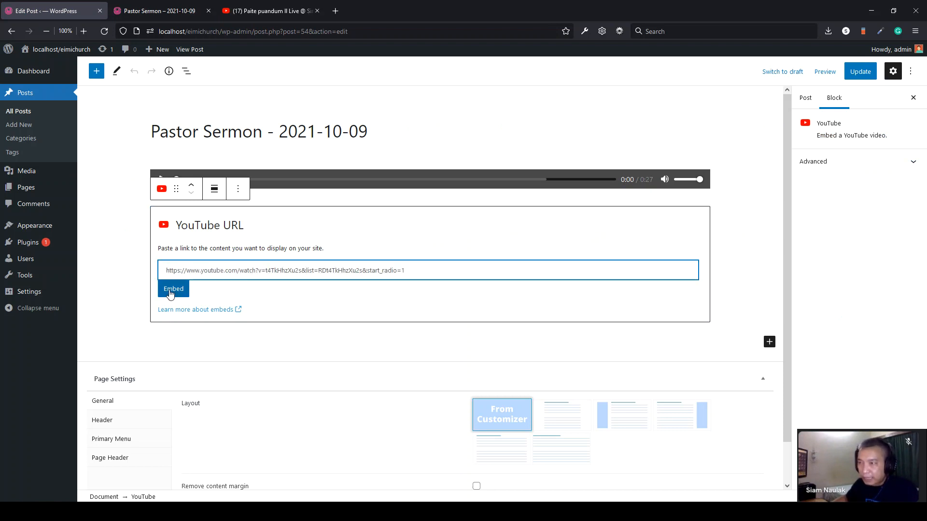
pyautogui.click(170, 293)
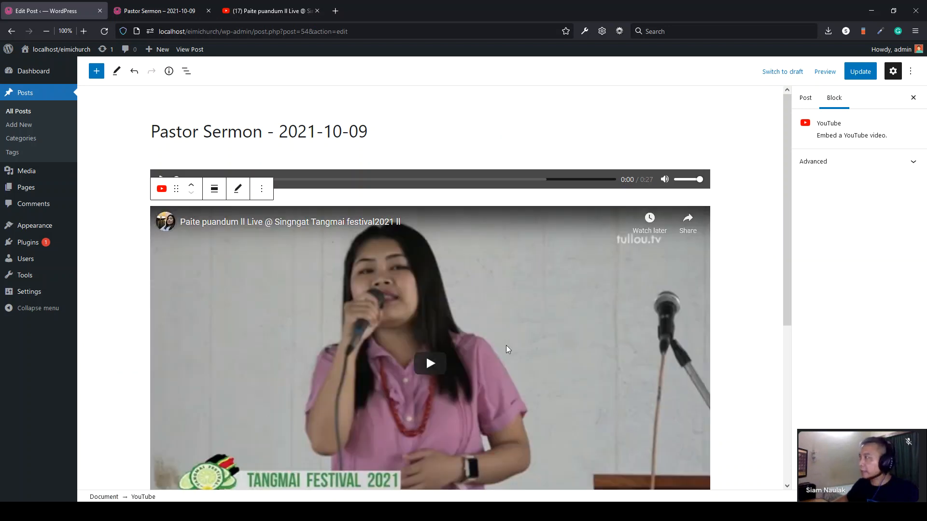
pyautogui.click(860, 72)
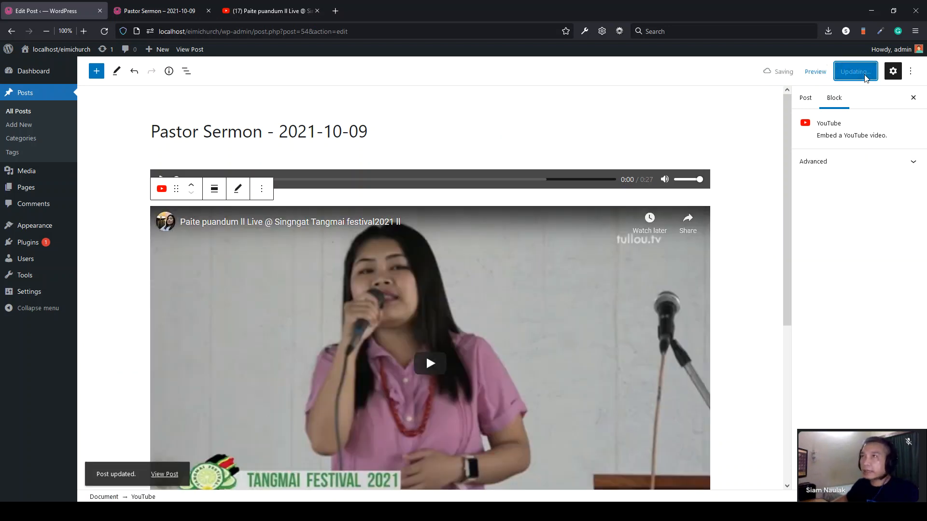
pyautogui.click(146, 11)
pyautogui.click(103, 31)
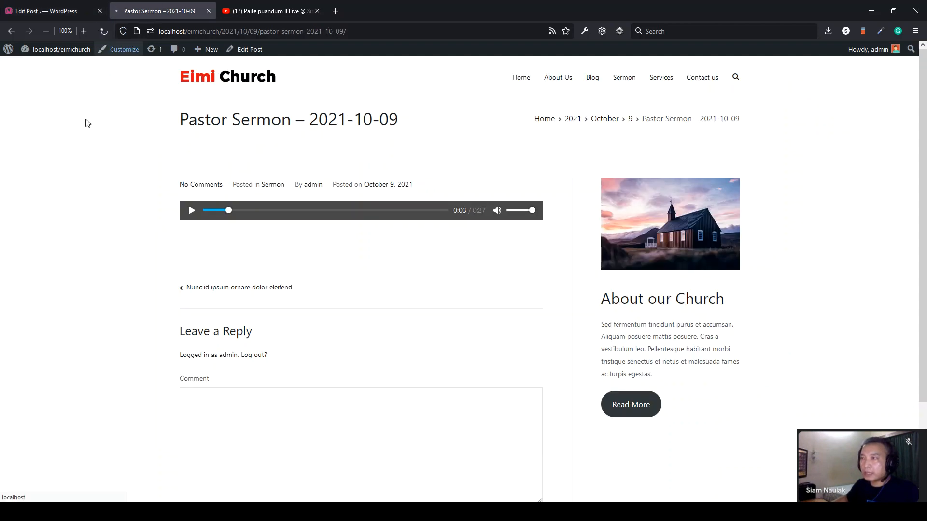
# - Scroll the live sermon post to confirm the YouTube video appears beneath the audio
pyautogui.scroll(-1, 39, 302)
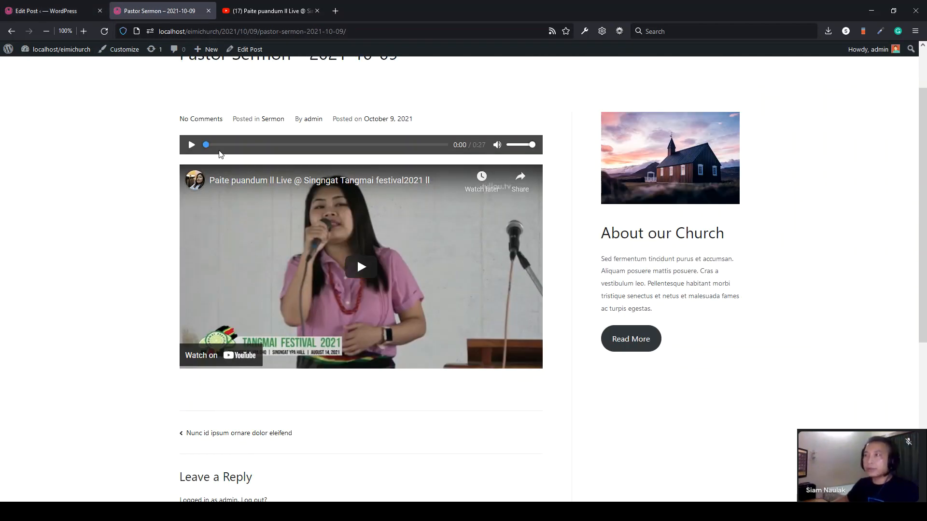
pyautogui.scroll(-1, 423, 406)
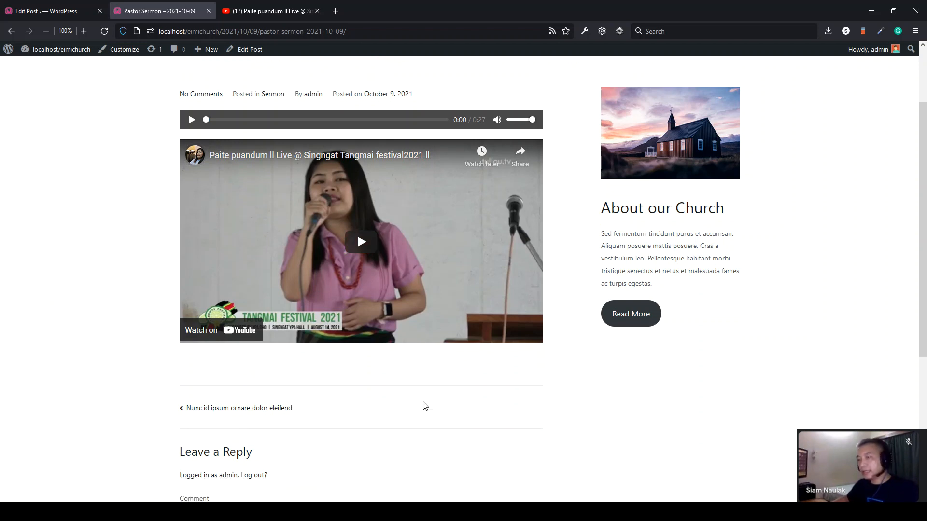
pyautogui.scroll(3, 421, 390)
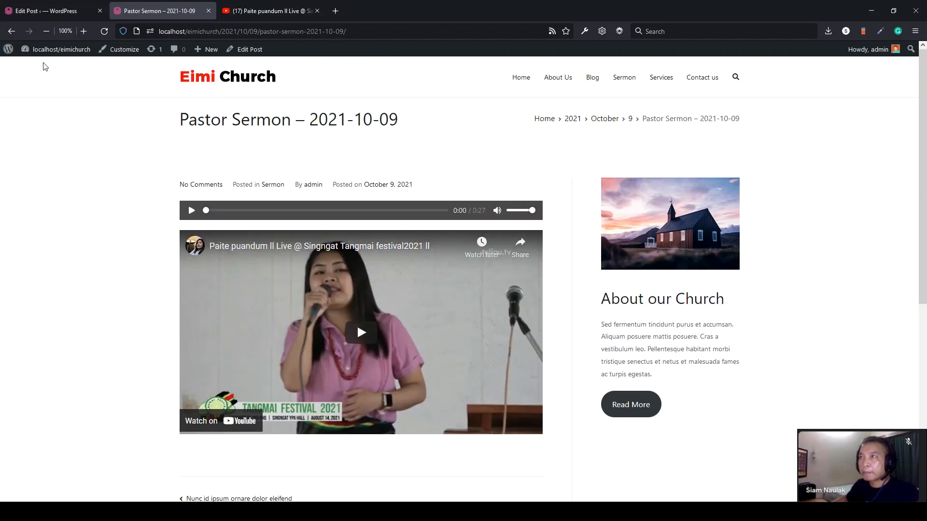
pyautogui.click(62, 11)
# - Start a new post titled 'Pastor Sermon - 2021-10-02'
pyautogui.click(24, 125)
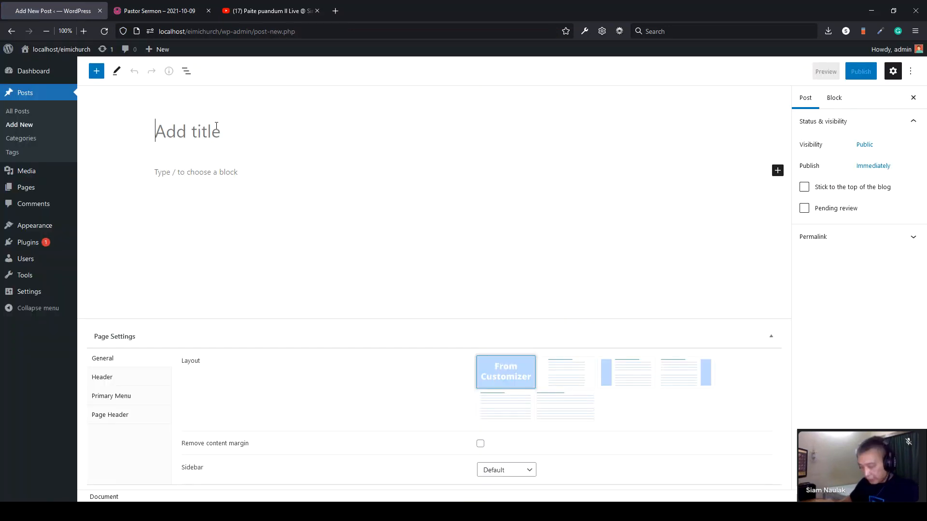
pyautogui.write('Pastor Sermon - 2021-')
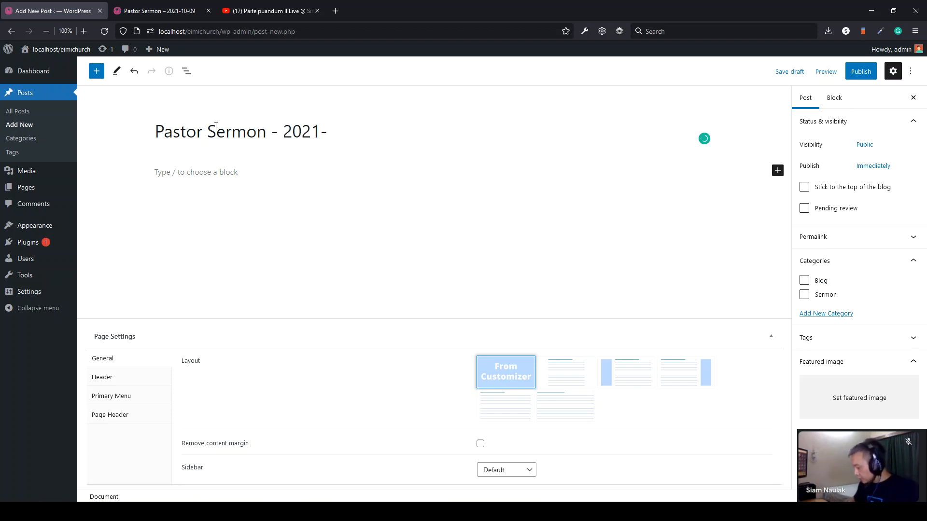
pyautogui.write('10-0')
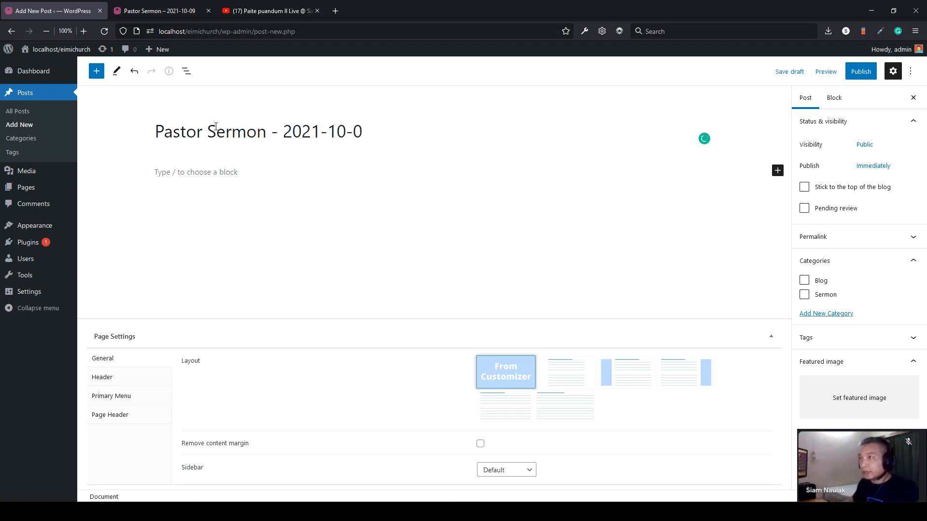
pyautogui.write('2')
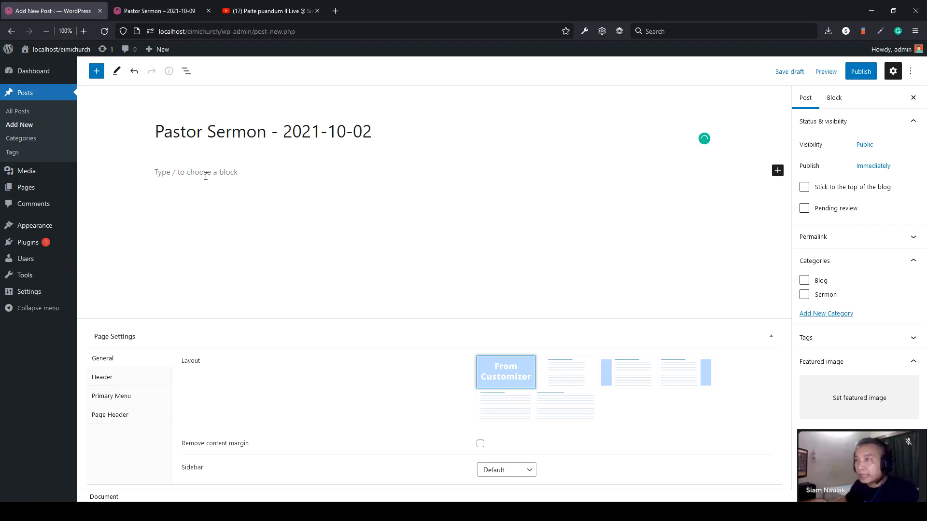
# - Insert an Audio block with sample-test.mp3 from the Media Library
pyautogui.click(206, 176)
pyautogui.click(705, 171)
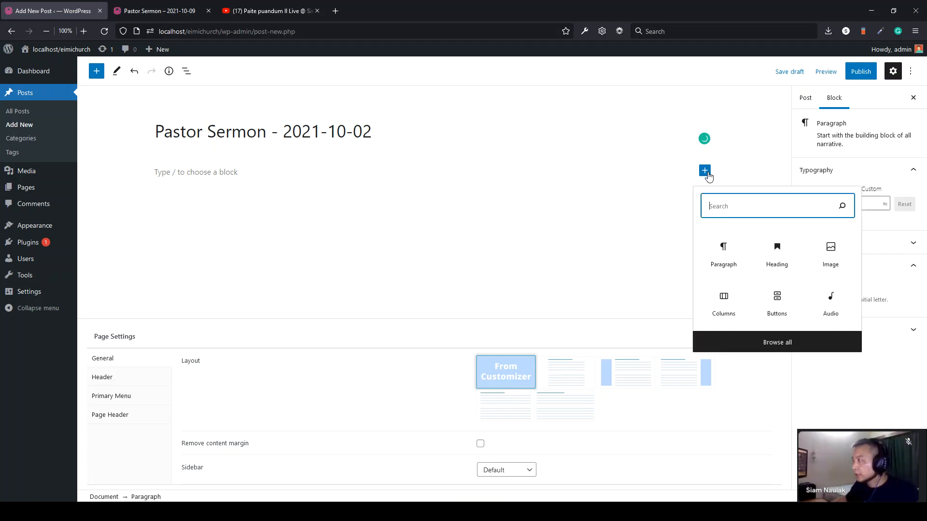
pyautogui.click(830, 305)
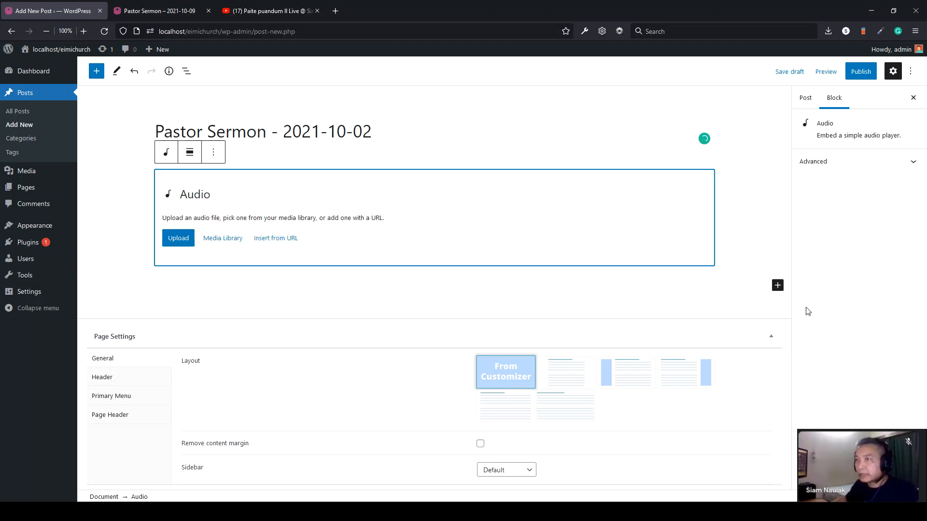
pyautogui.click(224, 239)
pyautogui.click(67, 178)
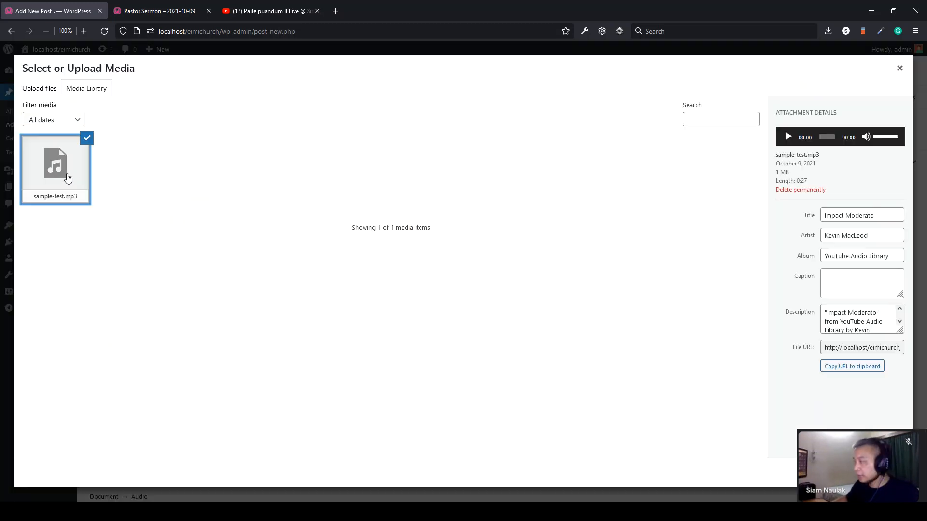
pyautogui.click(889, 473)
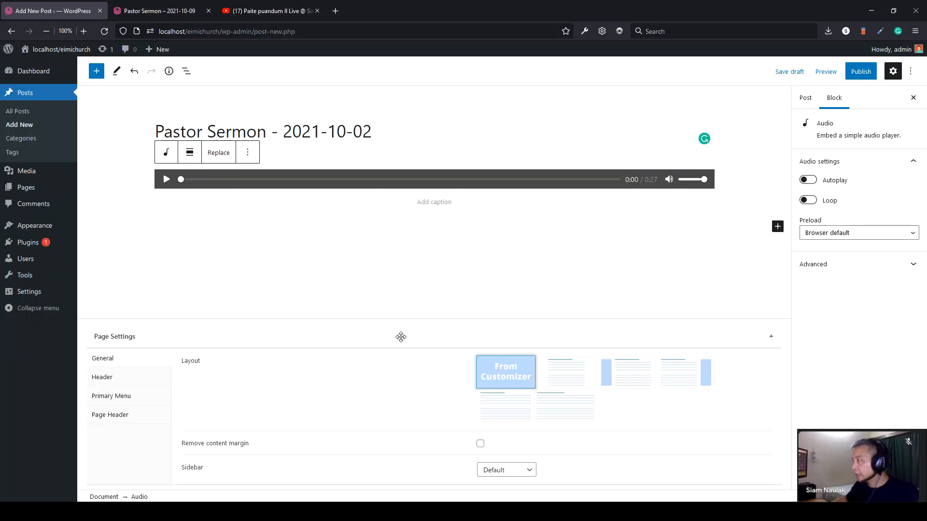
# - File the post under the Sermon category and publish it
pyautogui.click(805, 99)
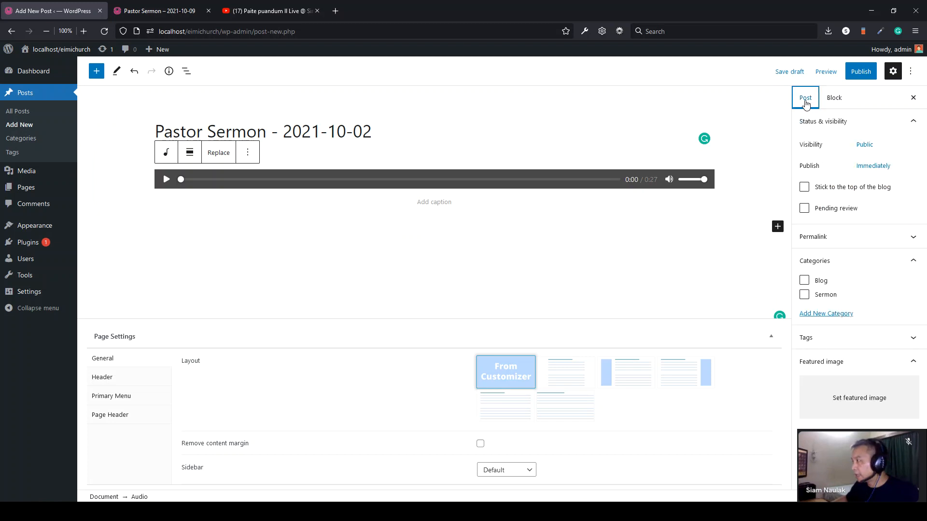
pyautogui.click(802, 296)
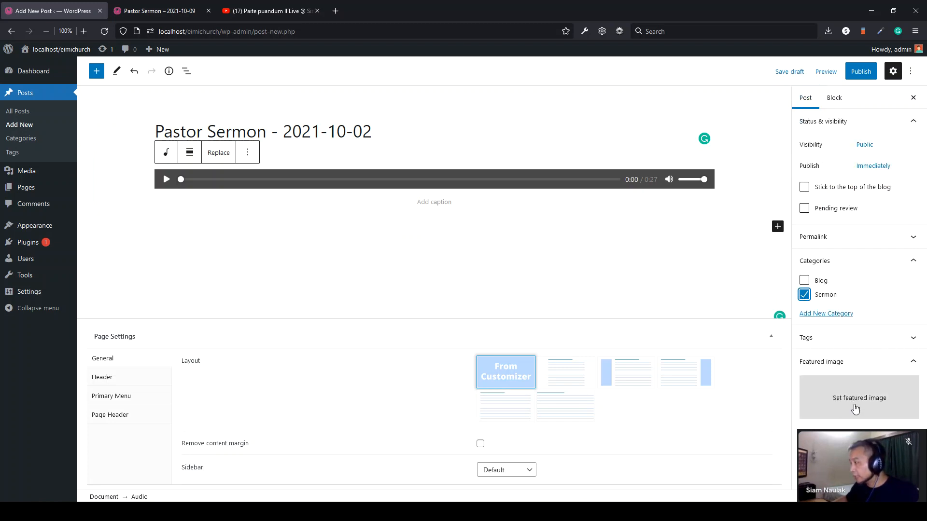
pyautogui.click(859, 73)
pyautogui.click(853, 76)
# - Check the live Sermon page lists both sermons and view the Pastor Sermon – 2021-10-02 post
pyautogui.click(193, 10)
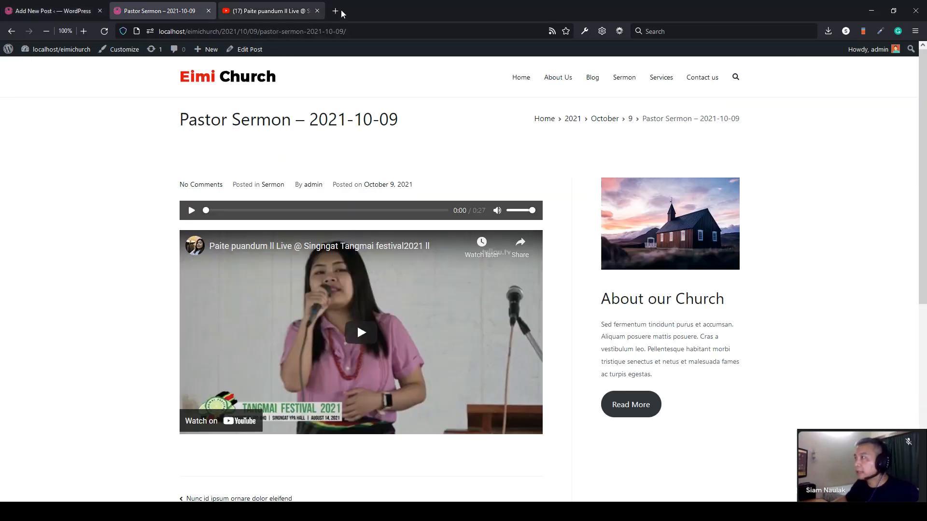
pyautogui.click(633, 80)
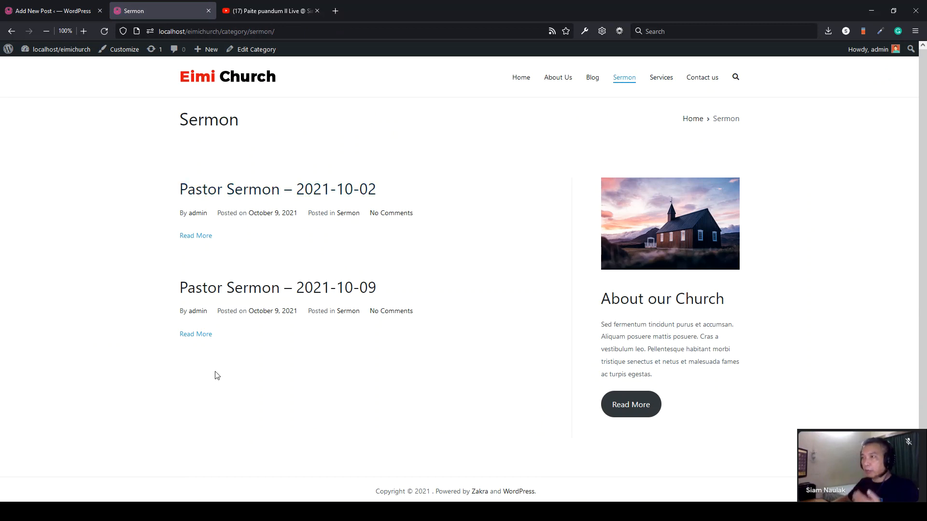
pyautogui.scroll(-1, 224, 368)
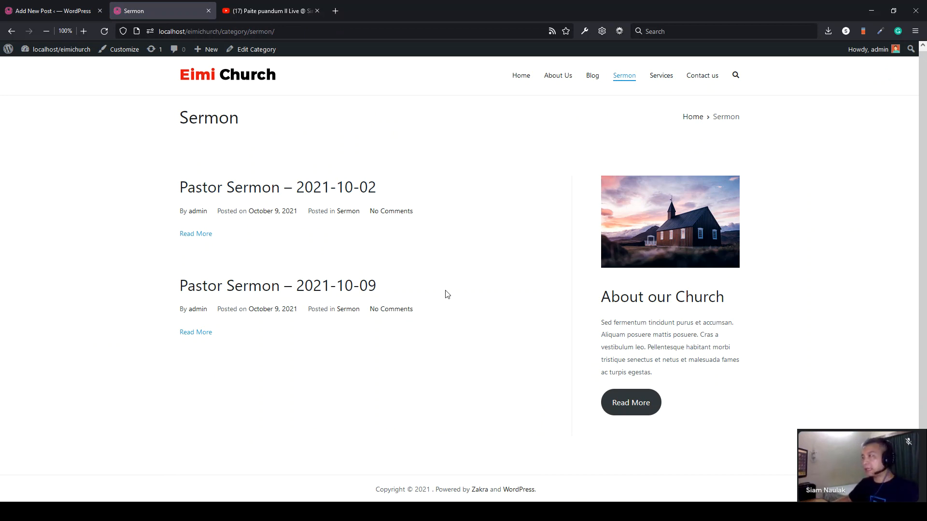
pyautogui.click(328, 190)
pyautogui.scroll(-3, 331, 196)
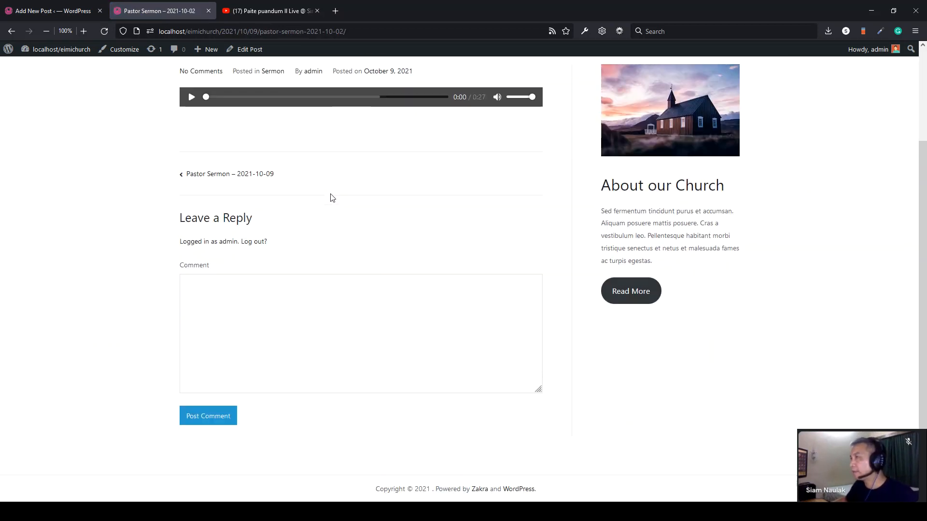
pyautogui.scroll(3, 331, 195)
pyautogui.moveTo(421, 123); pyautogui.dragTo(145, 122)
pyautogui.click(145, 122)
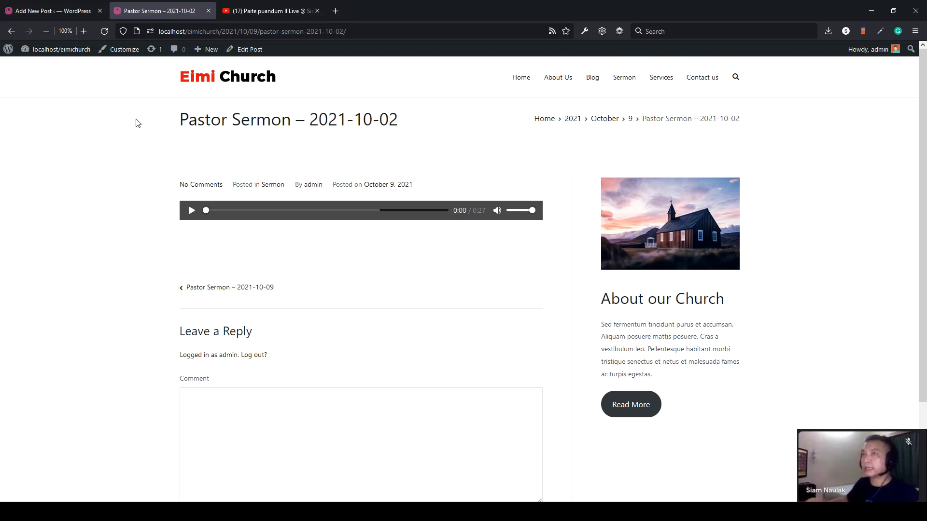
pyautogui.click(33, 10)
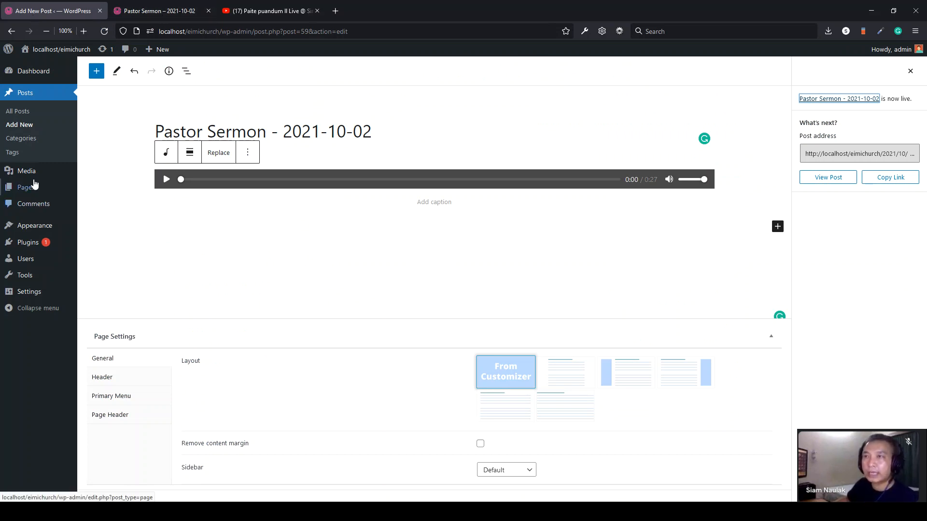
# - Open the Media Library listing six items, including sample-test.mp3 and five images
pyautogui.moveTo(27, 177)
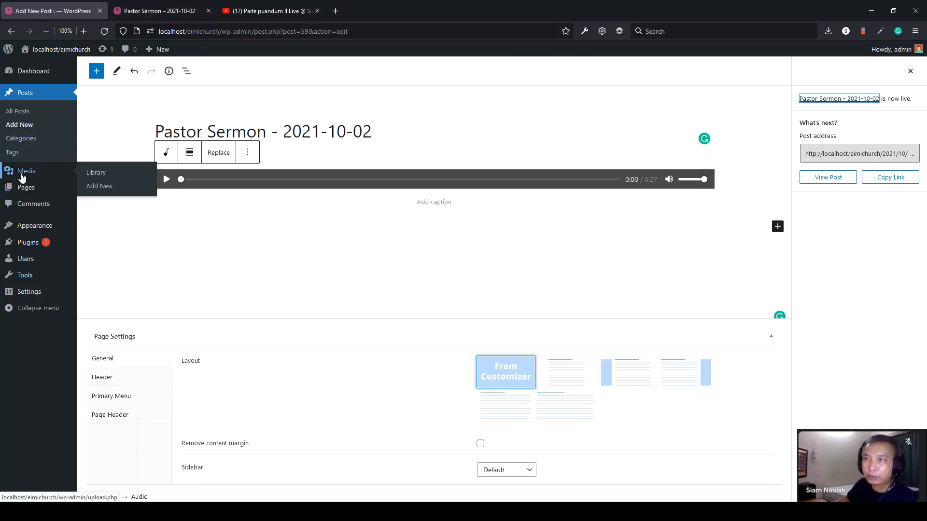
pyautogui.click(26, 177)
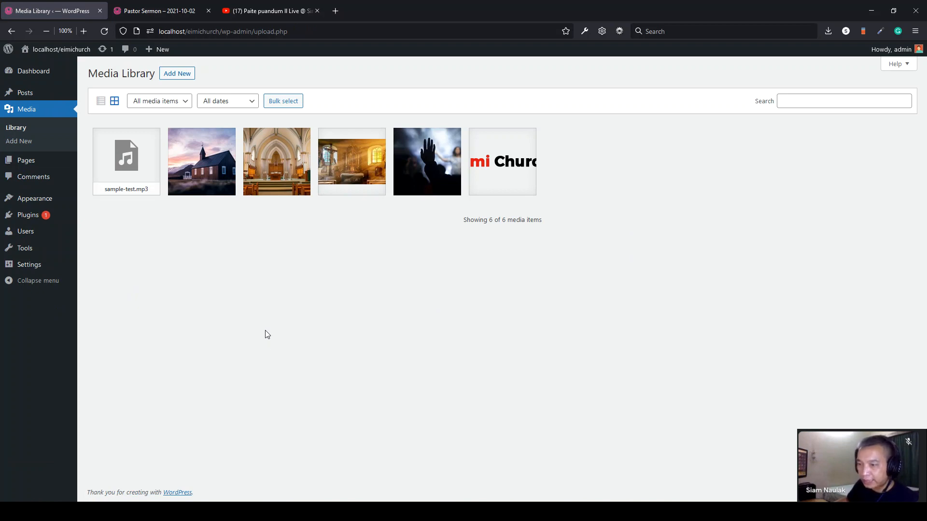
# - Upload the pexels-paul-le and pexels-andrea-piacquadio photos to the Media Library, then open About Us for editing
pyautogui.hotkey('alt', 'Tab')
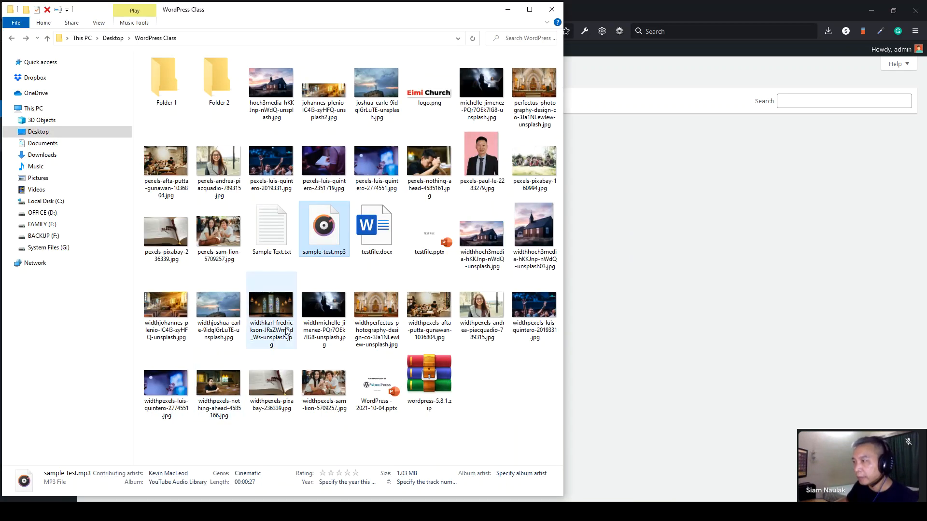
pyautogui.click(477, 166)
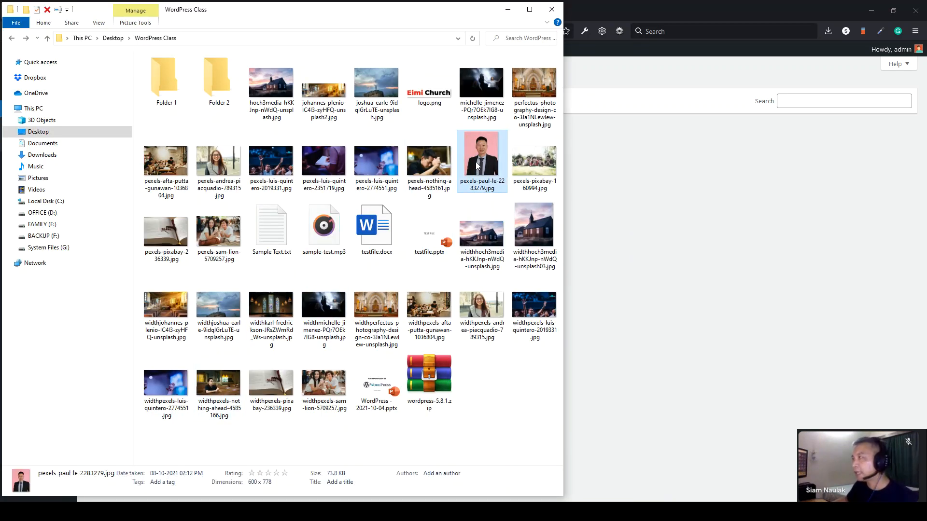
pyautogui.moveTo(473, 155); pyautogui.dragTo(727, 218)
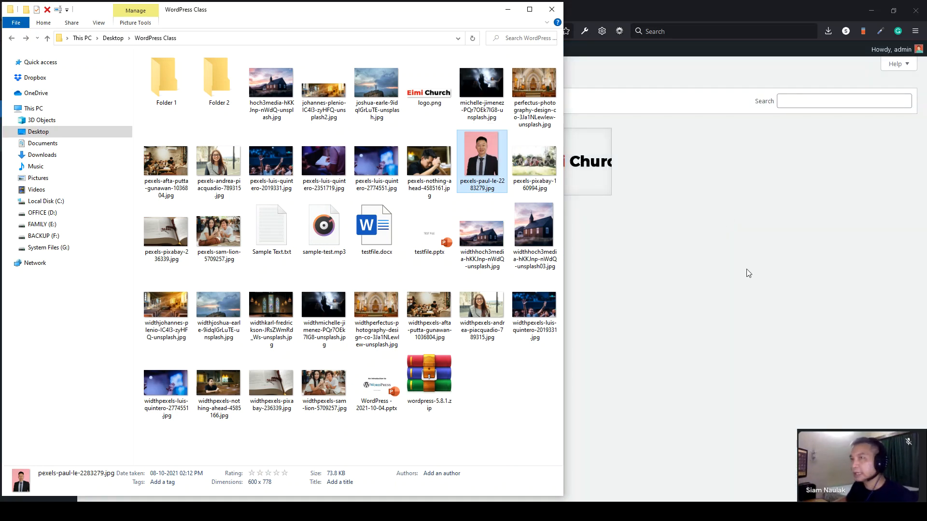
pyautogui.click(746, 290)
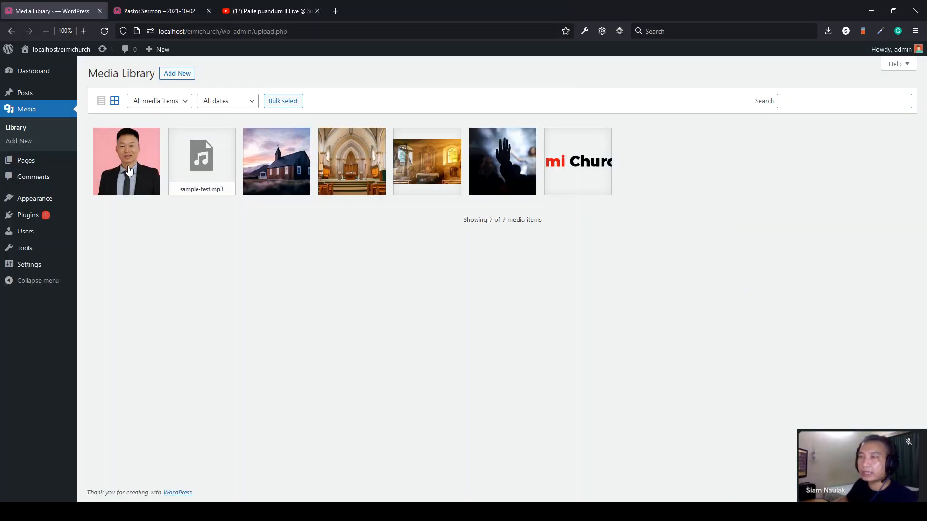
pyautogui.hotkey('alt', 'Tab')
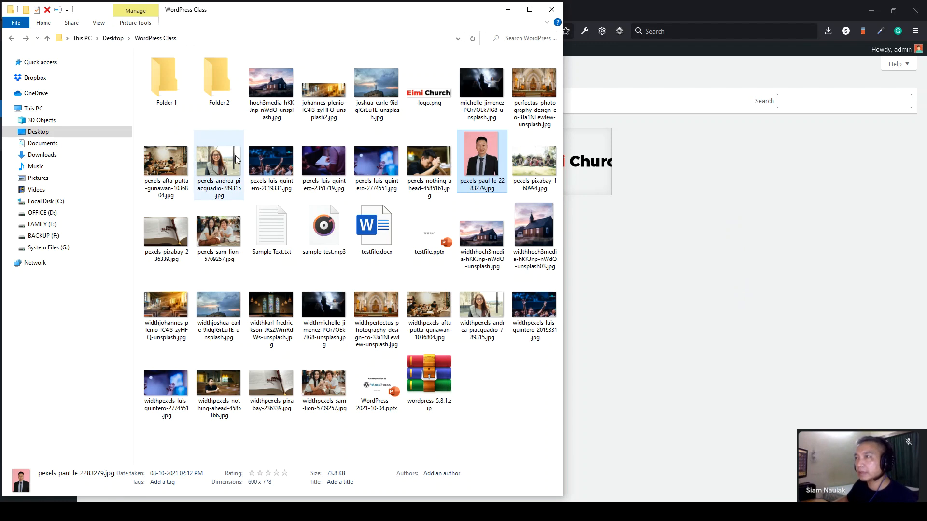
pyautogui.moveTo(219, 164); pyautogui.dragTo(756, 286)
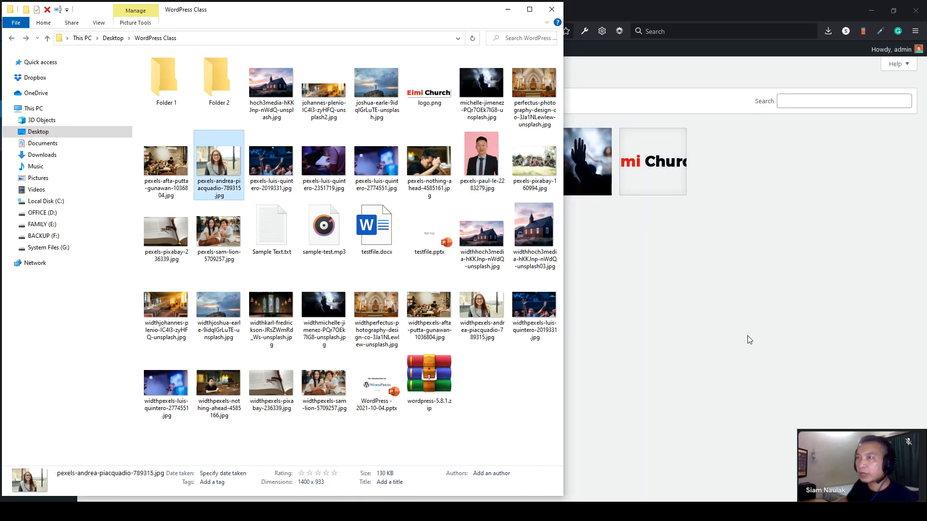
pyautogui.click(746, 335)
pyautogui.click(30, 161)
pyautogui.click(127, 148)
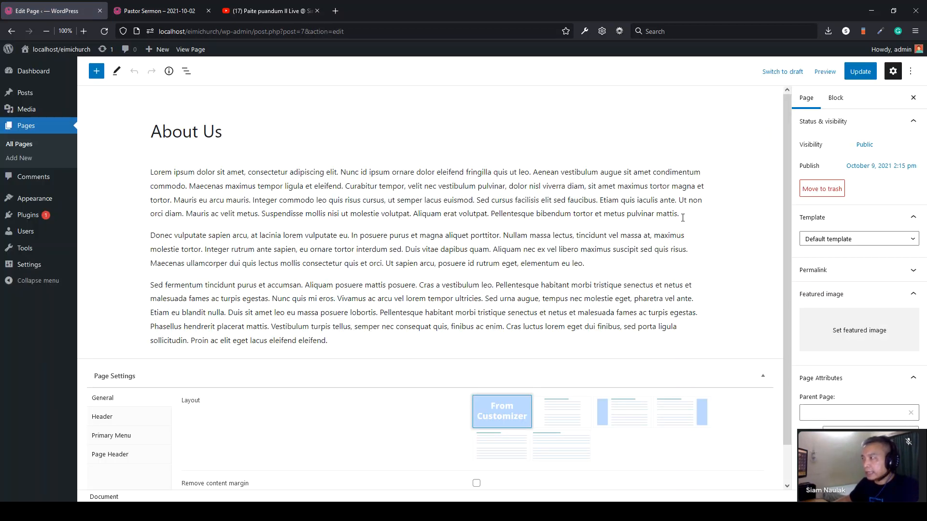
# - Add an Image block after the first About Us paragraph using the man-in-suit portrait
pyautogui.click(683, 217)
pyautogui.press('Return')
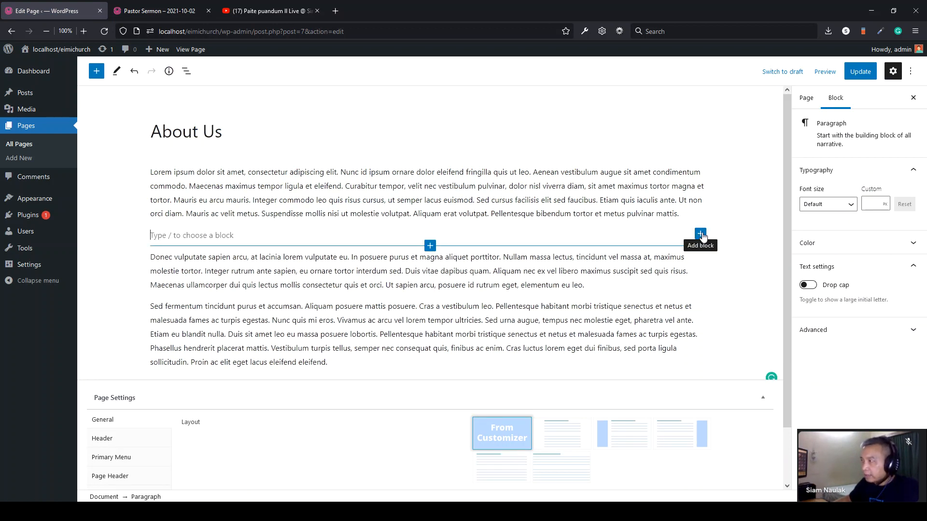
pyautogui.click(701, 235)
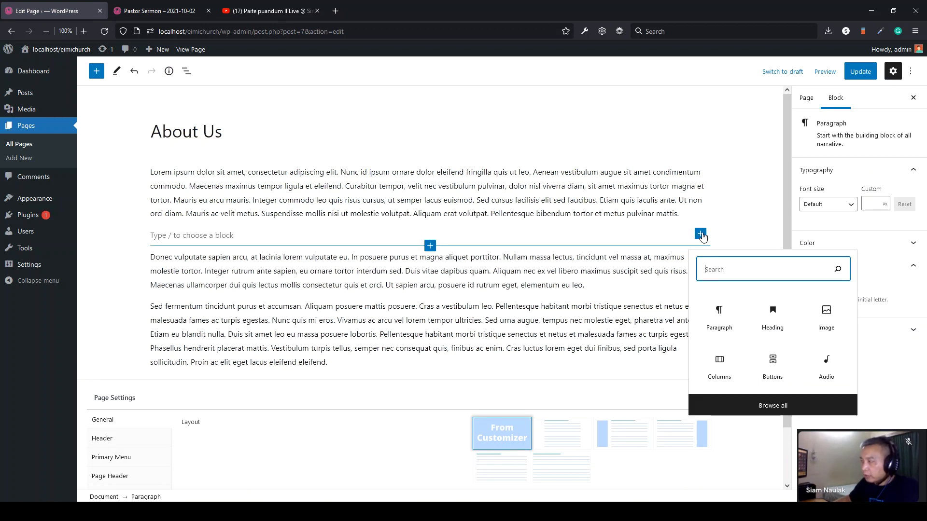
pyautogui.click(827, 325)
pyautogui.click(217, 304)
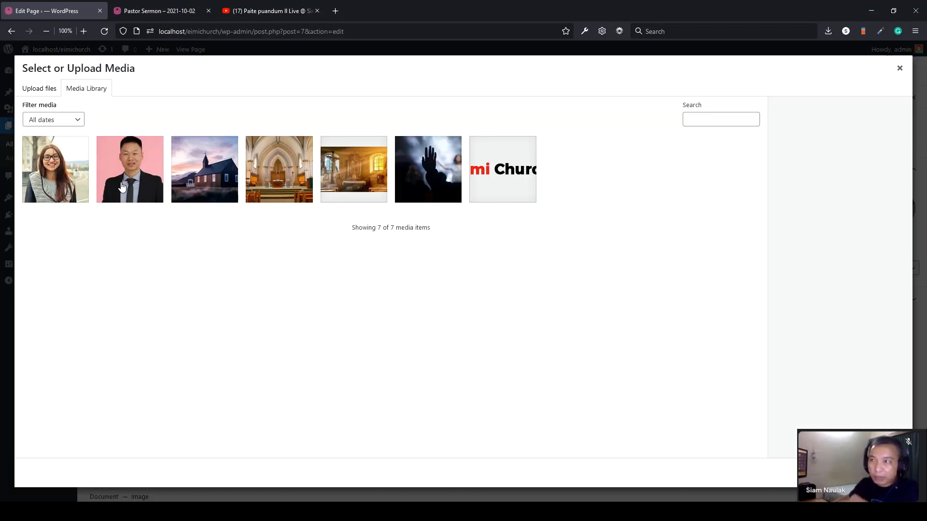
pyautogui.click(122, 187)
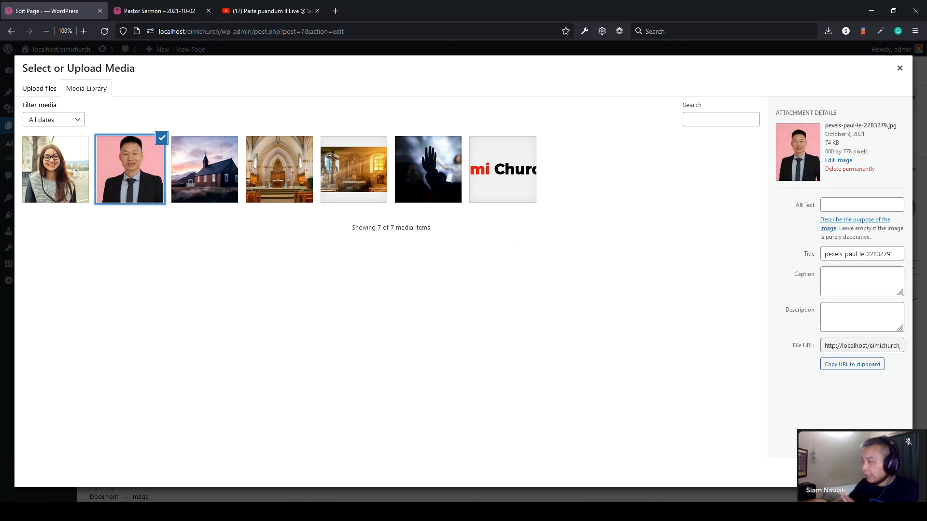
pyautogui.click(891, 473)
pyautogui.scroll(-2, 258, 327)
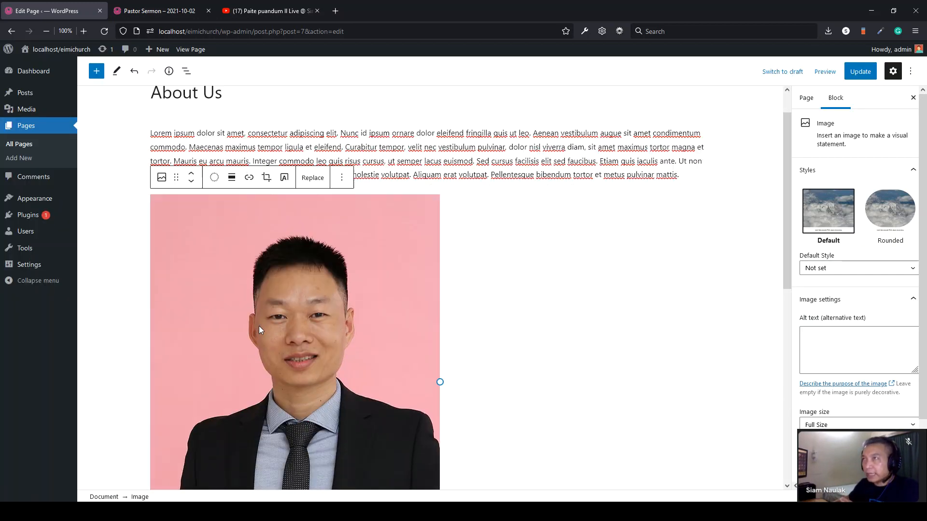
# - Align the portrait right so the paragraph text wraps beside it
pyautogui.scroll(-2, 454, 304)
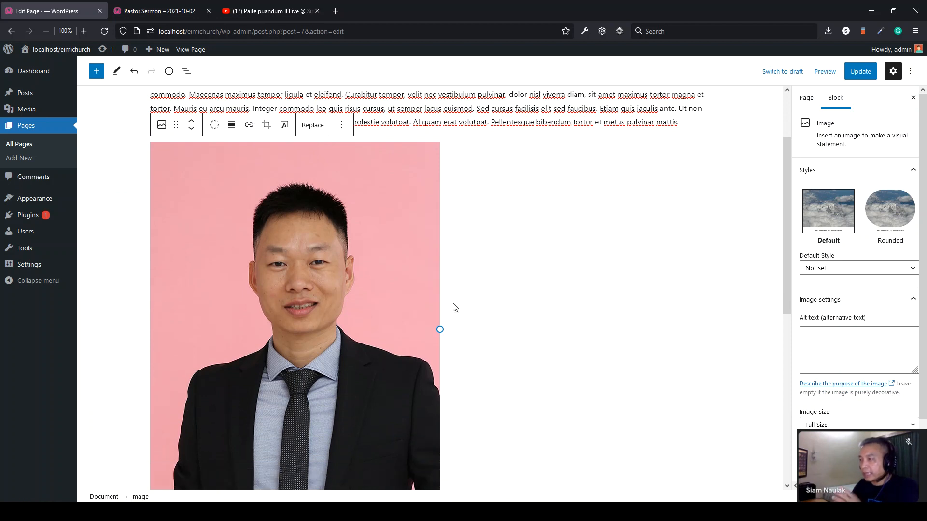
pyautogui.scroll(3, 455, 306)
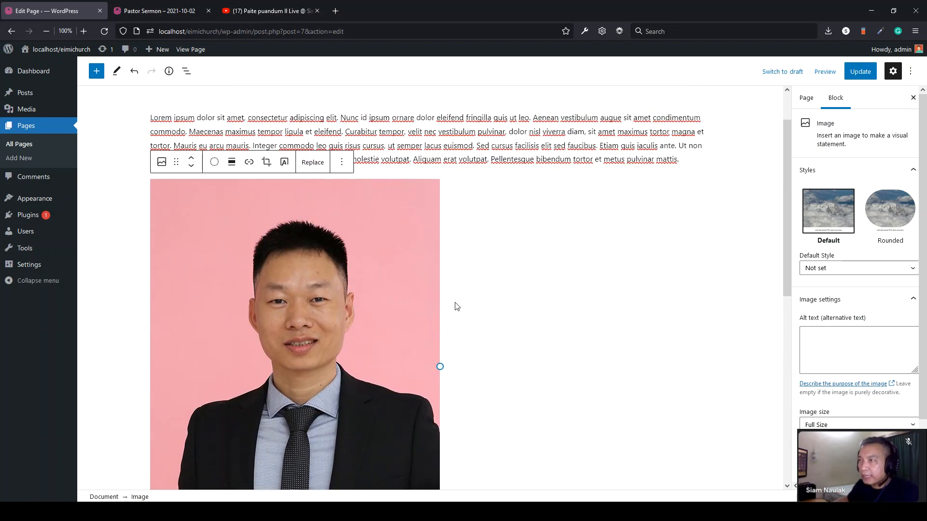
pyautogui.click(231, 189)
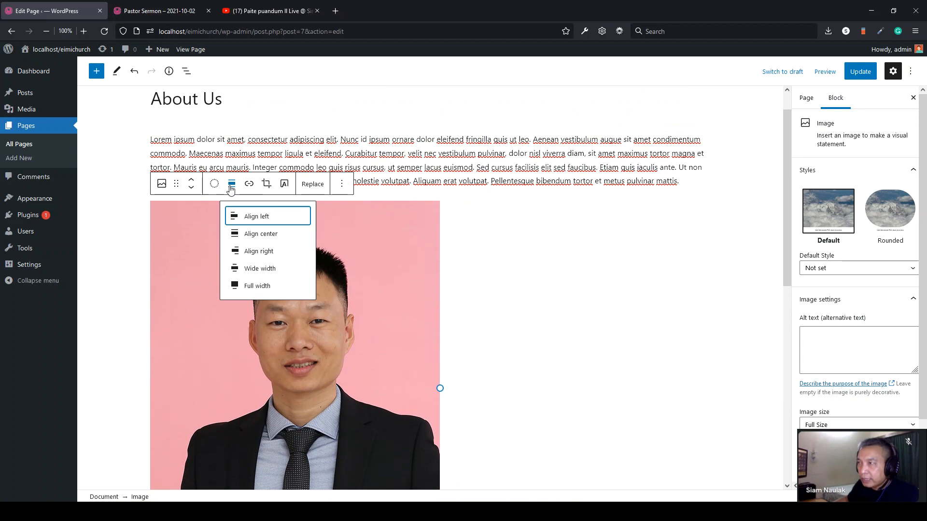
pyautogui.click(260, 252)
# - Change the portrait width from 600 to 350, update the page, and view the live site
pyautogui.scroll(-2, 822, 417)
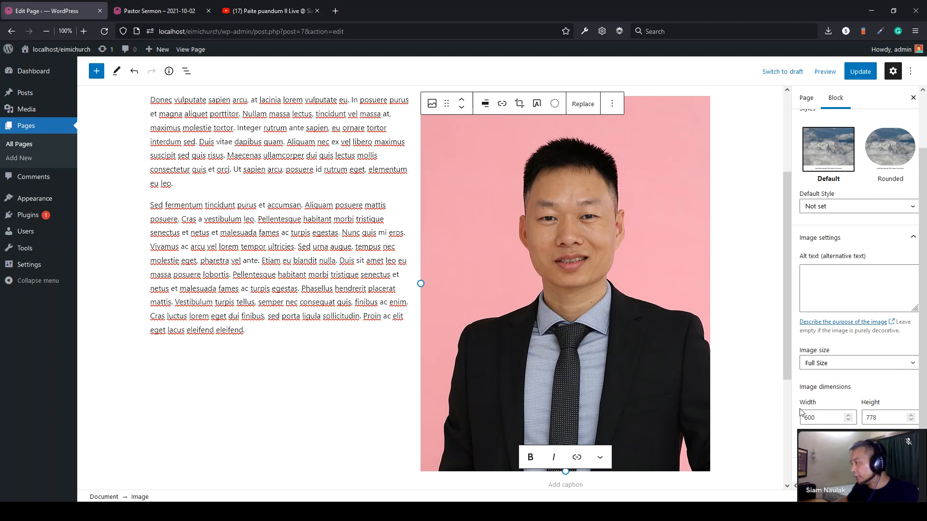
pyautogui.doubleClick(831, 418)
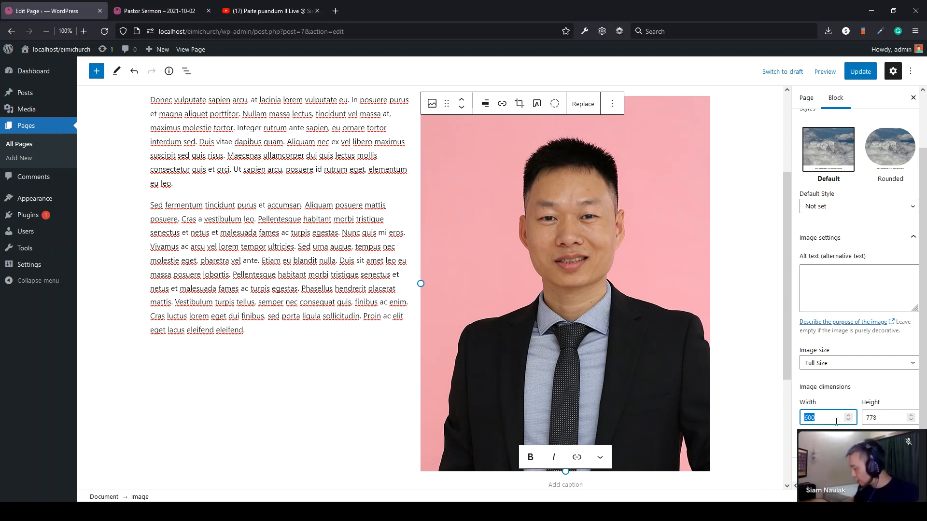
pyautogui.write('350')
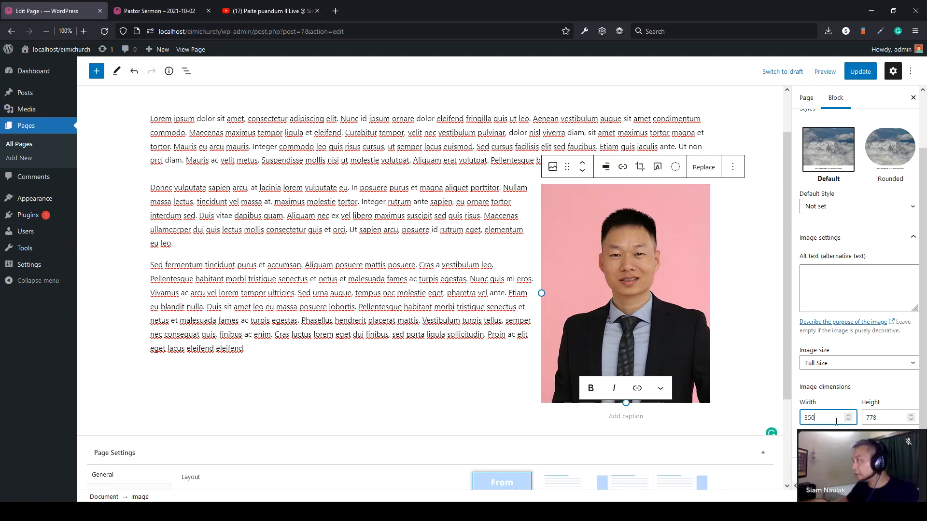
pyautogui.click(858, 72)
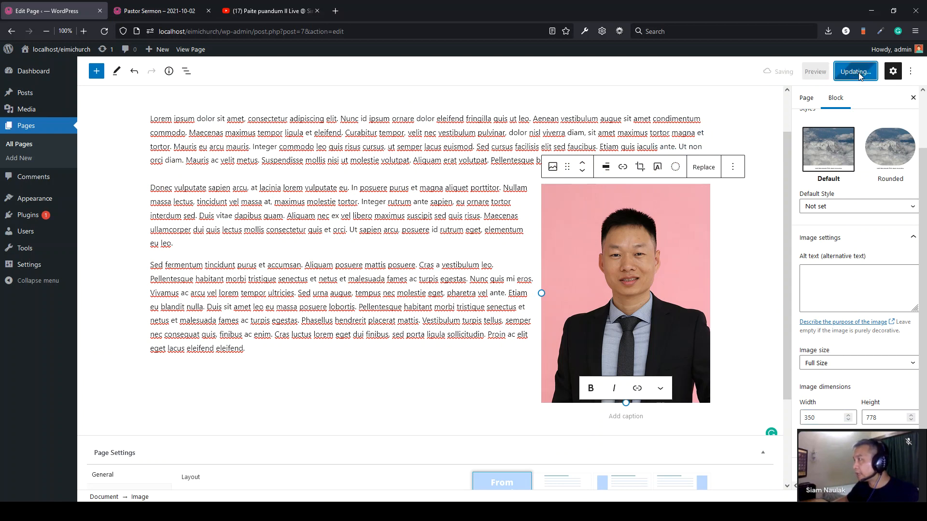
pyautogui.click(173, 13)
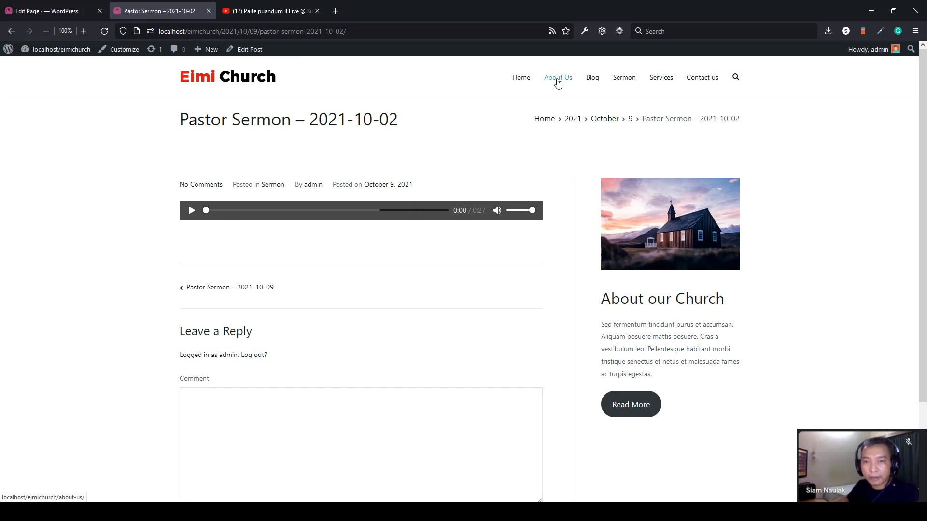
# - View the live About Us page with the right-floated portrait, then return to the editor
pyautogui.click(558, 80)
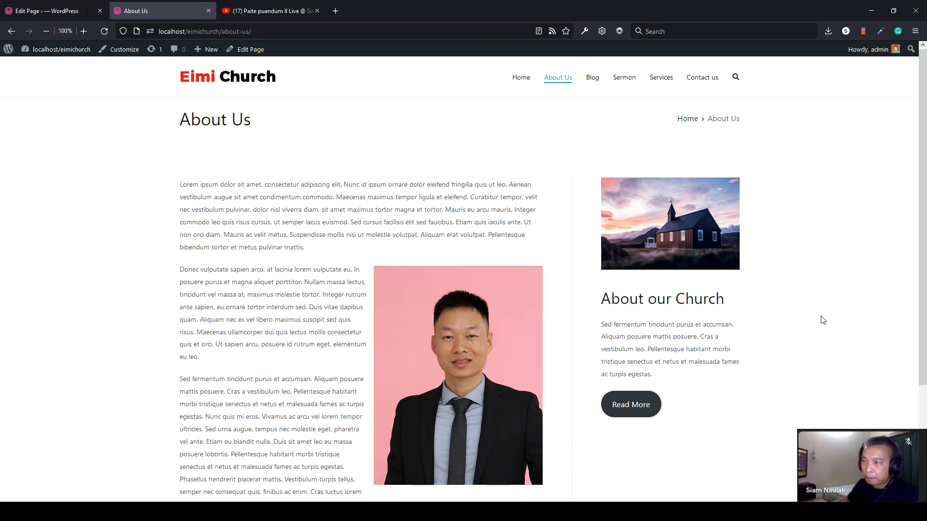
pyautogui.click(47, 11)
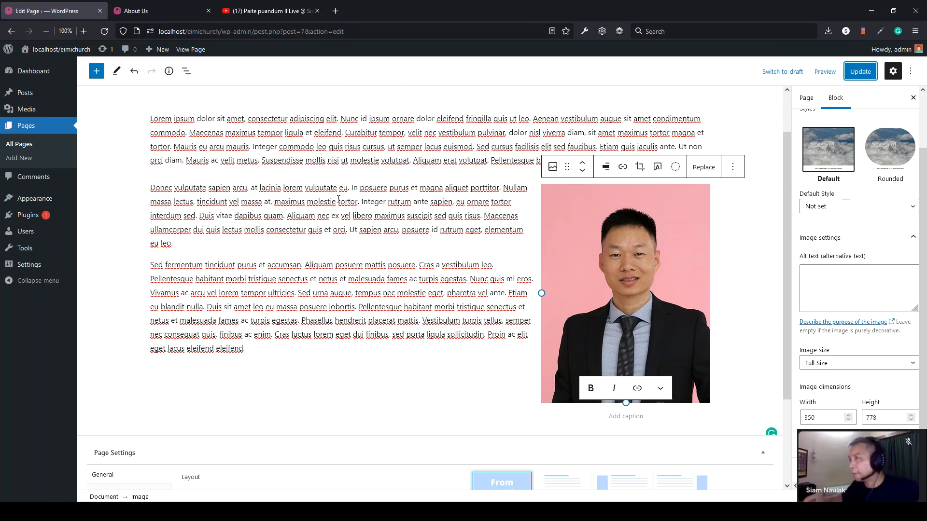
# - Caption the portrait with the pastor's name and update the About Us page
pyautogui.scroll(2, 339, 199)
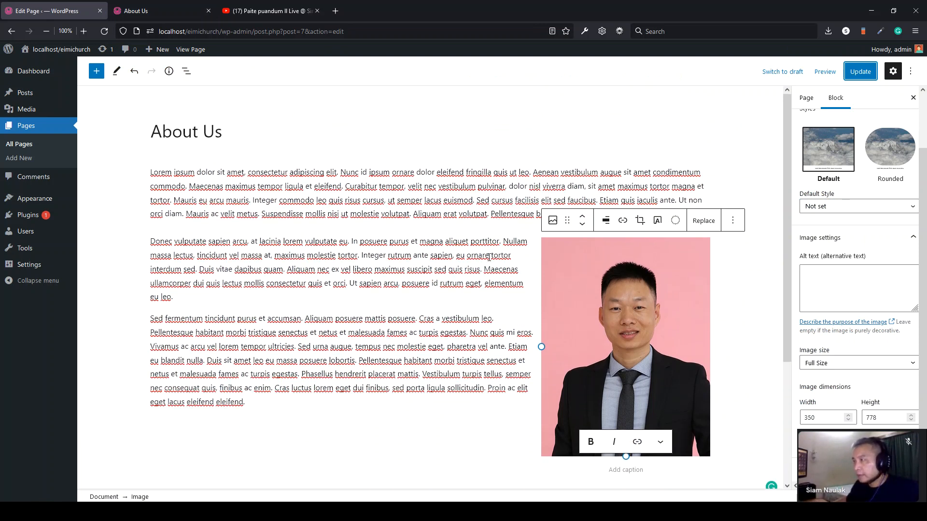
pyautogui.scroll(-3, 488, 253)
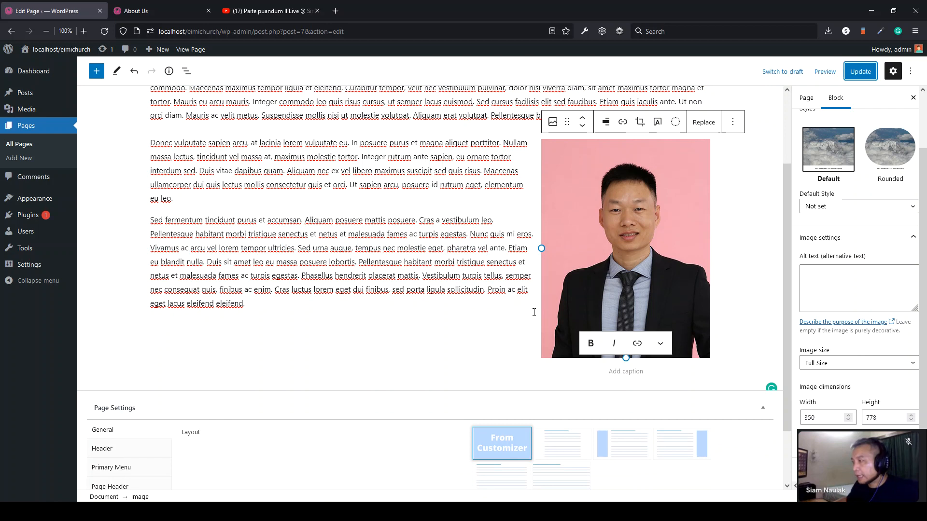
pyautogui.hotkey('ctrl', 'Tab')
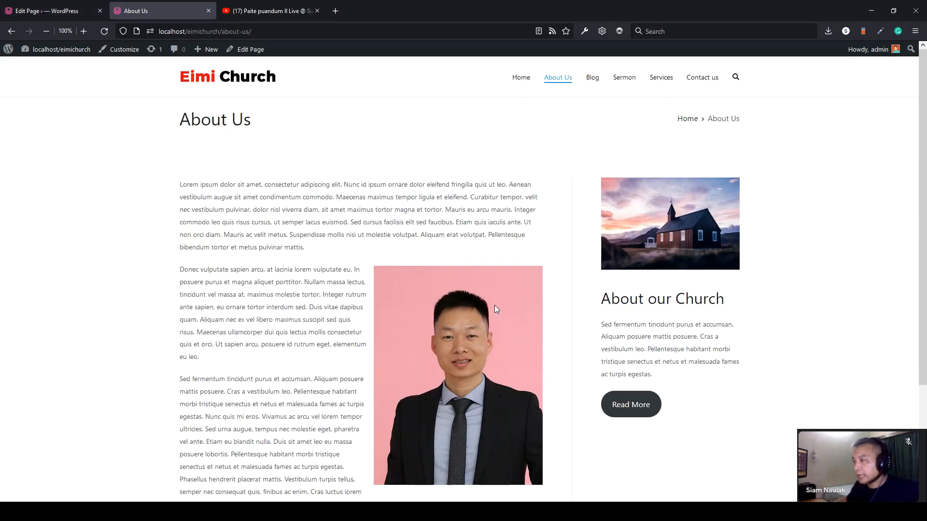
pyautogui.scroll(-2, 493, 305)
pyautogui.click(53, 10)
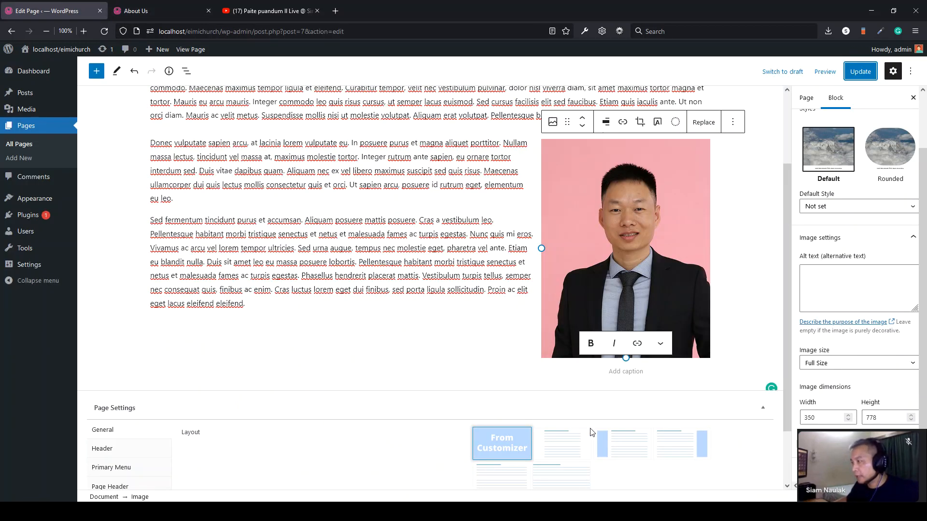
pyautogui.write('Pastor')
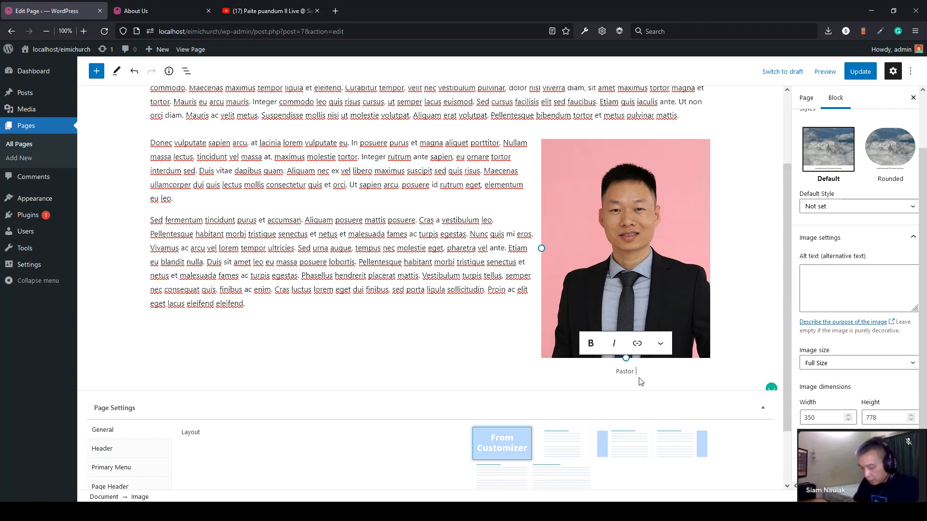
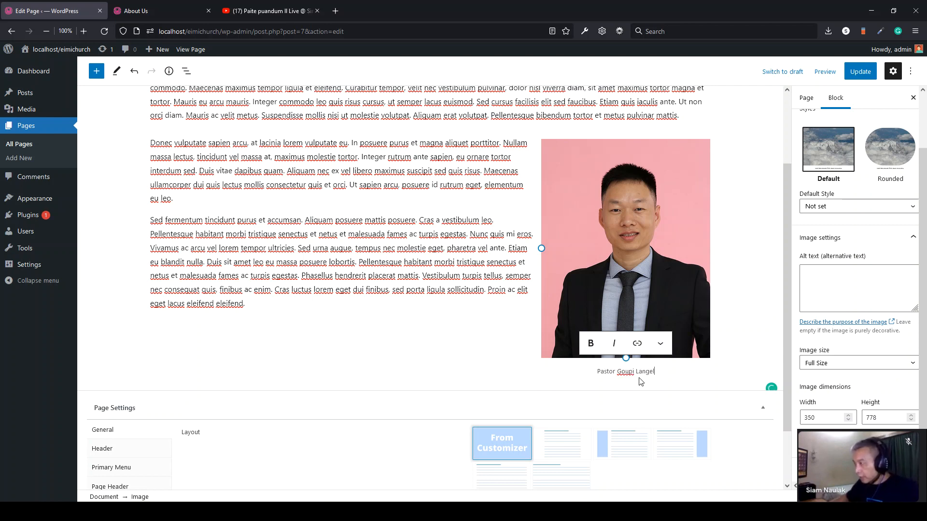
pyautogui.click(860, 71)
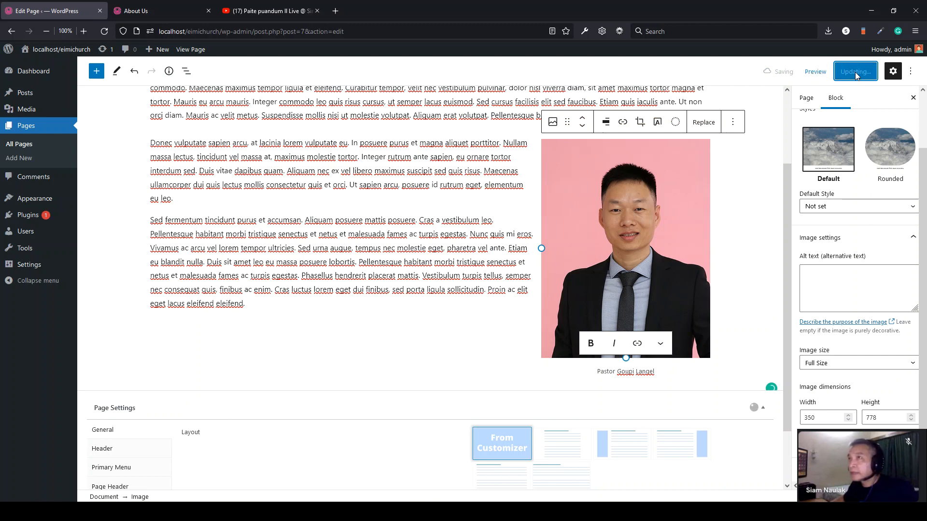
# - Reload the live About Us page to check the caption, then open Posts > Categories
pyautogui.click(144, 10)
pyautogui.click(105, 31)
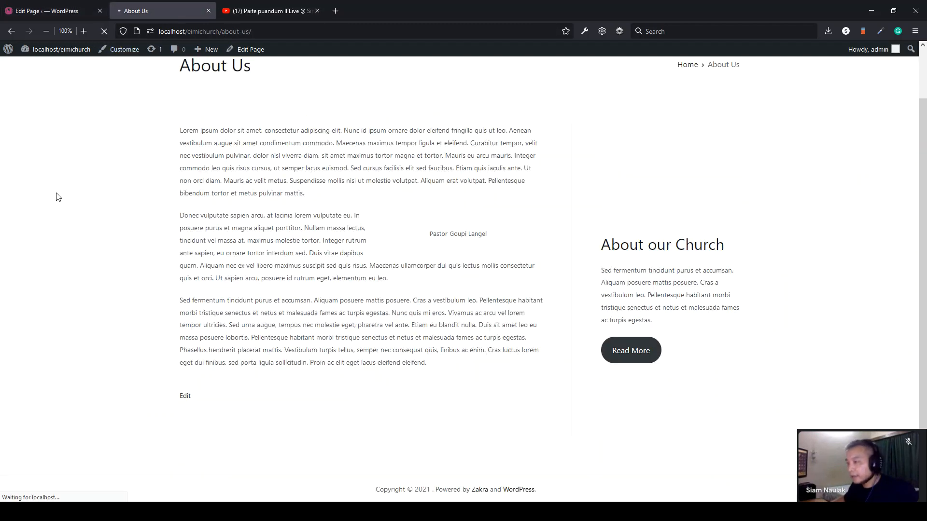
pyautogui.tripleClick(505, 434)
pyautogui.moveTo(422, 429); pyautogui.dragTo(505, 433)
pyautogui.click(504, 434)
pyautogui.scroll(2, 262, 214)
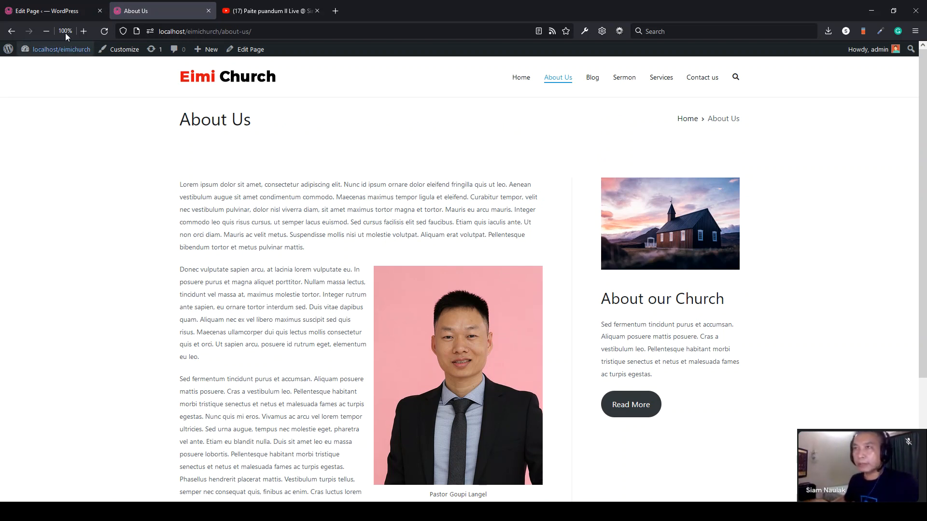
pyautogui.click(57, 13)
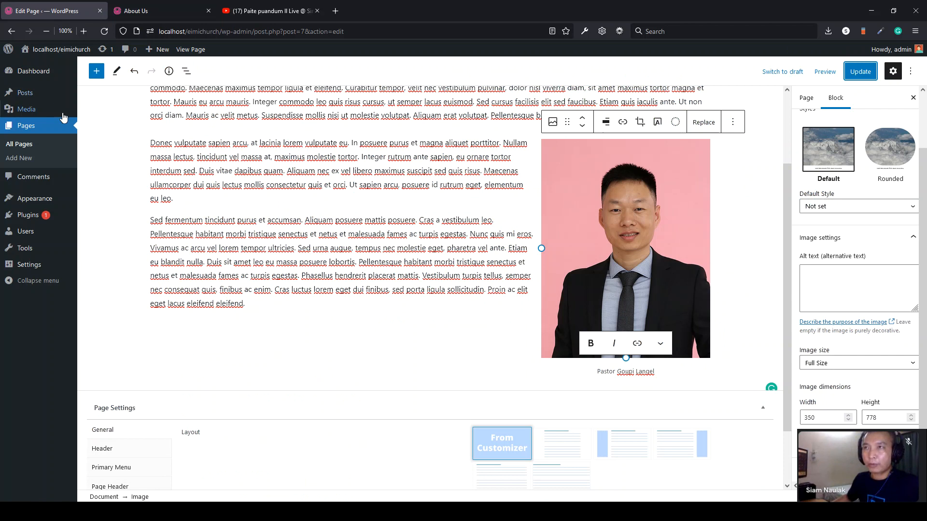
pyautogui.moveTo(39, 98)
pyautogui.click(116, 127)
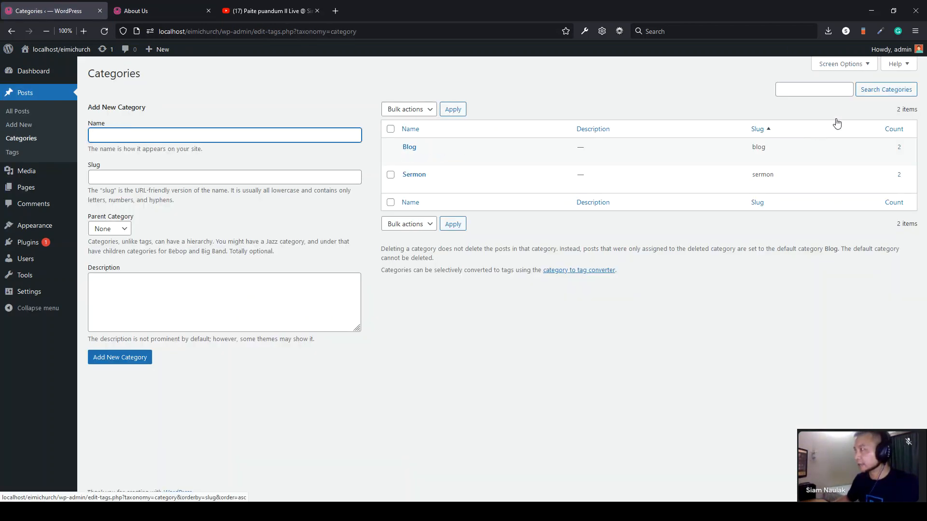
# - Create a 'Photo Gallery' category and start a blank new post
pyautogui.click(134, 135)
pyautogui.write('Photo Gallery')
pyautogui.hotkey('ctrl', 'a')
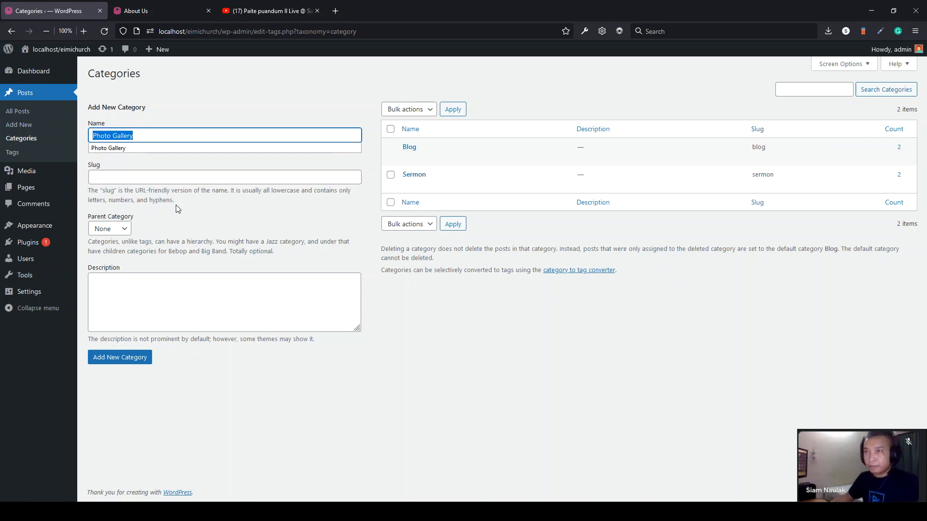
pyautogui.click(117, 358)
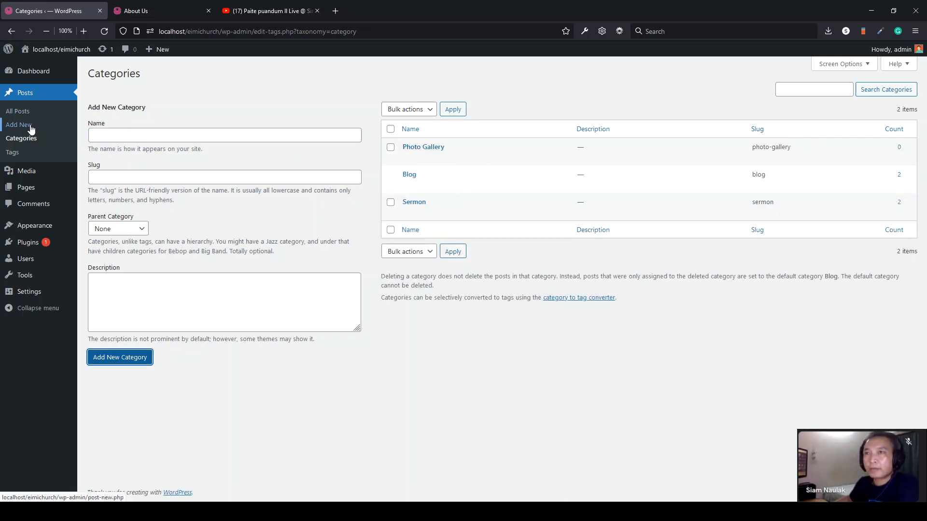
pyautogui.click(30, 127)
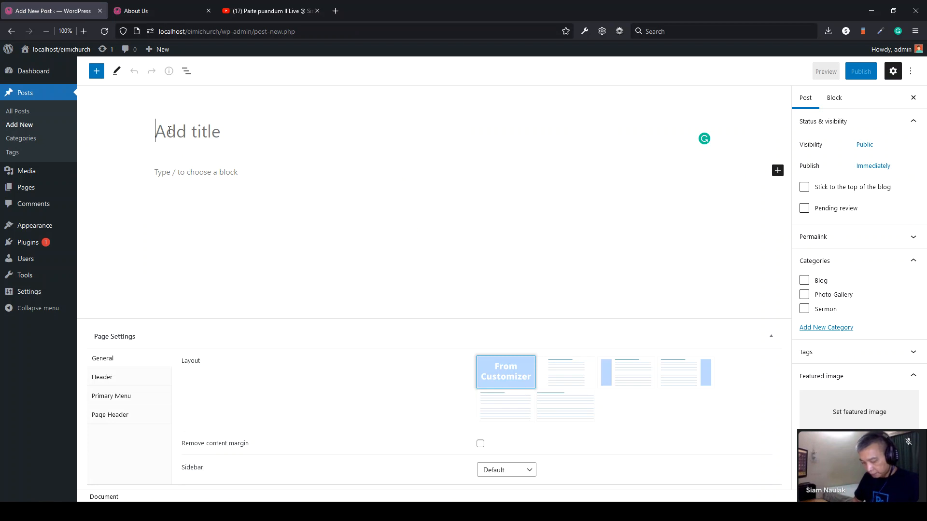
# - Title the post 'Sunday School Kids', tick Photo Gallery, and insert an empty Gallery block
pyautogui.write('Sunday Sch')
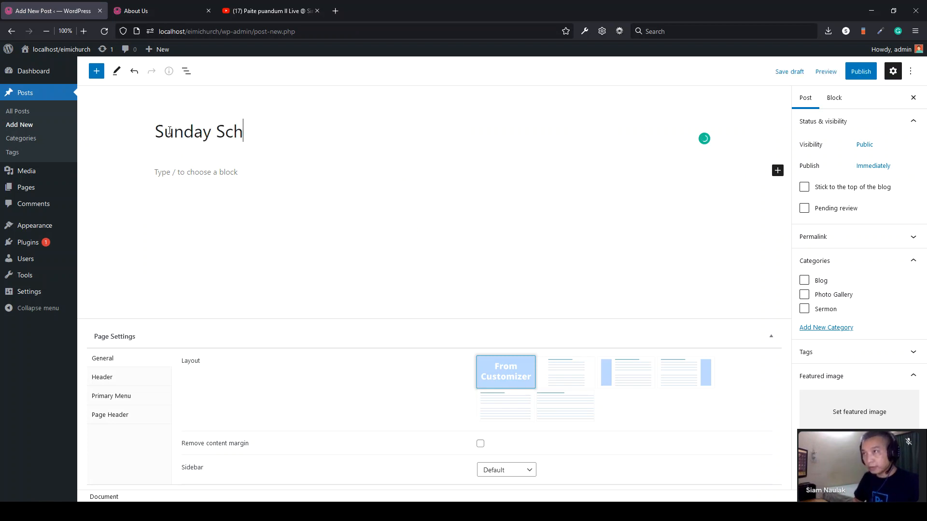
pyautogui.write('ool Kids')
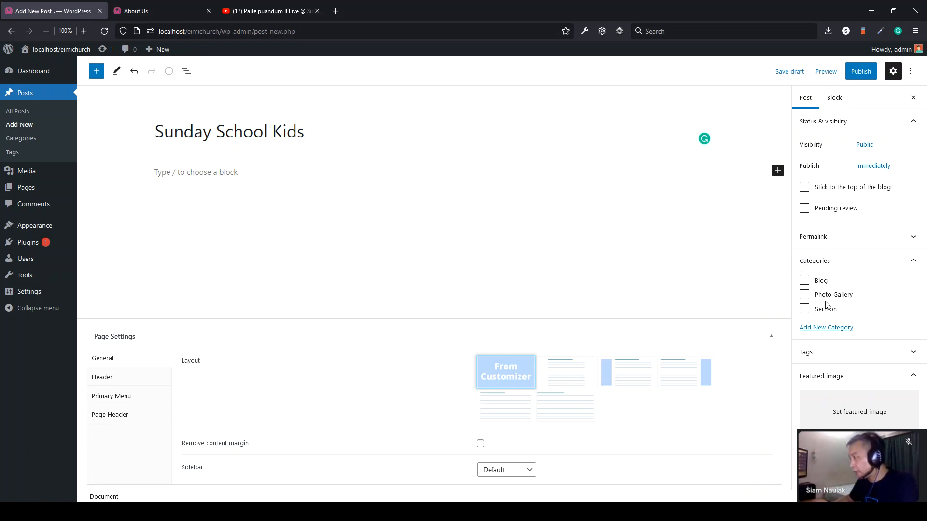
pyautogui.click(805, 296)
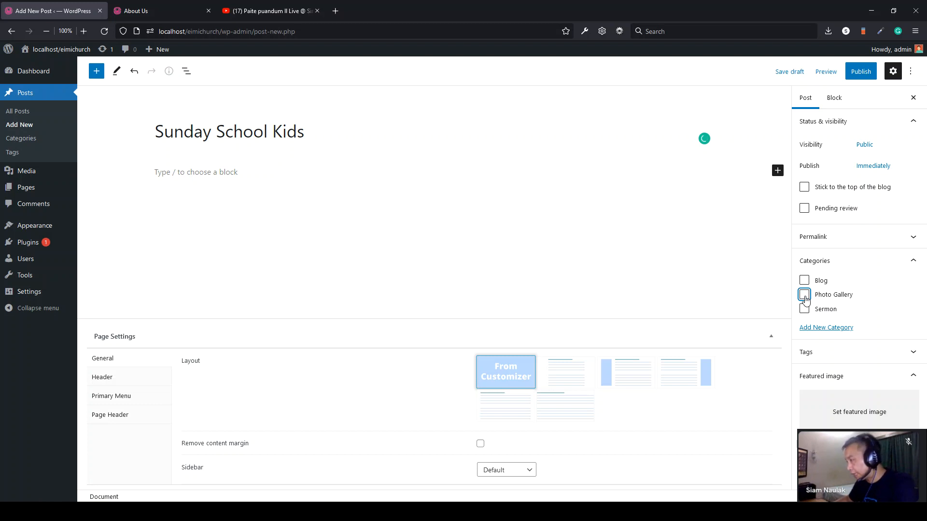
pyautogui.click(192, 177)
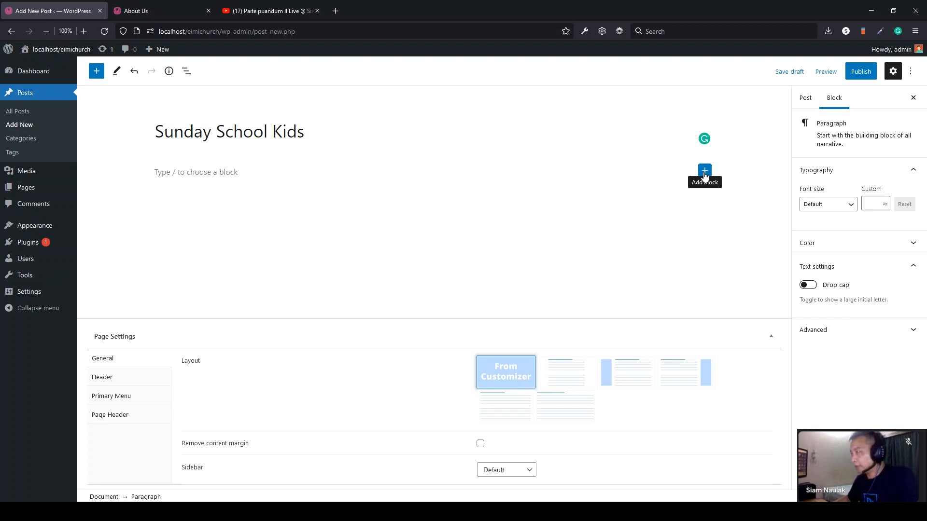
pyautogui.click(704, 173)
pyautogui.click(778, 344)
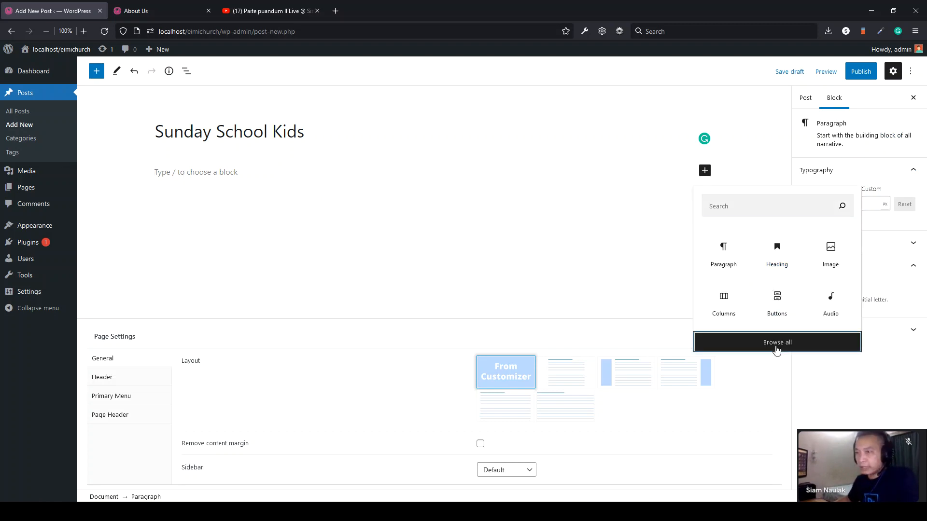
pyautogui.scroll(-2, 131, 344)
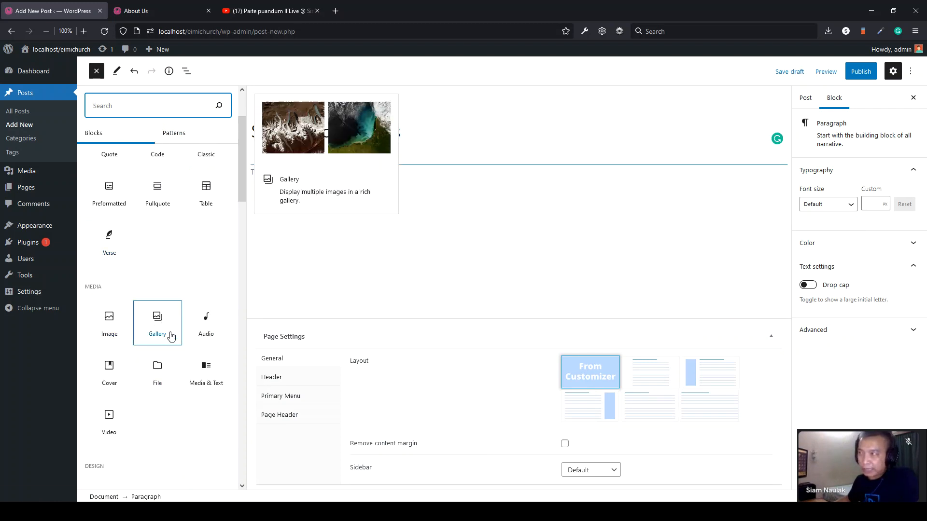
pyautogui.click(159, 317)
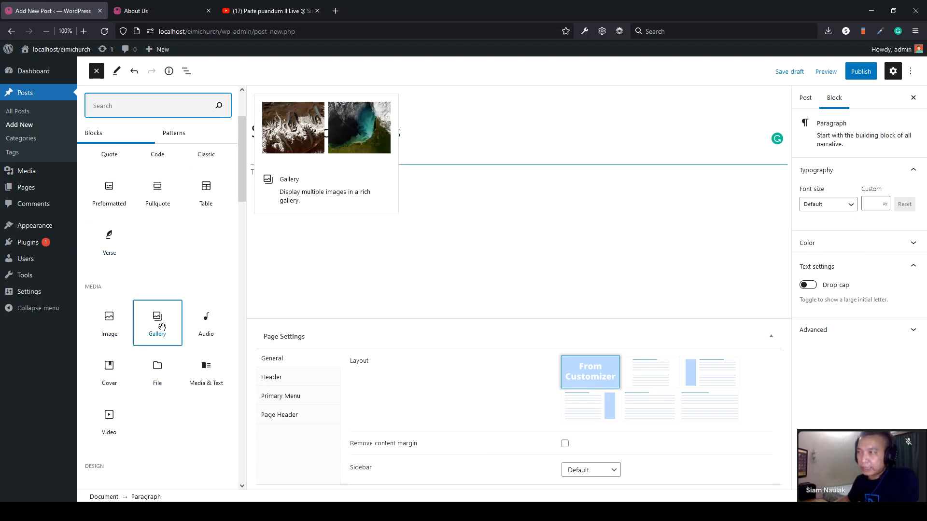
pyautogui.click(306, 270)
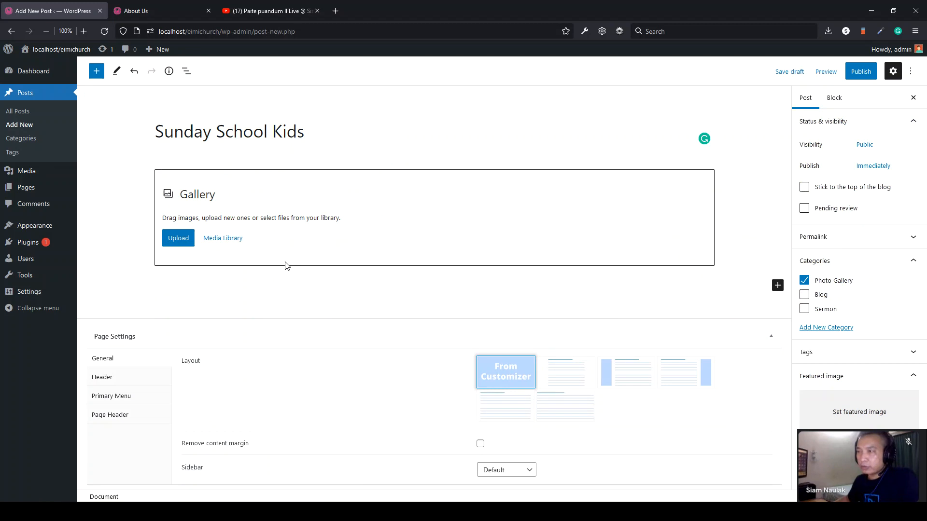
# - Drag eight church photos from File Explorer into the Media Library and create a gallery from them
pyautogui.click(216, 241)
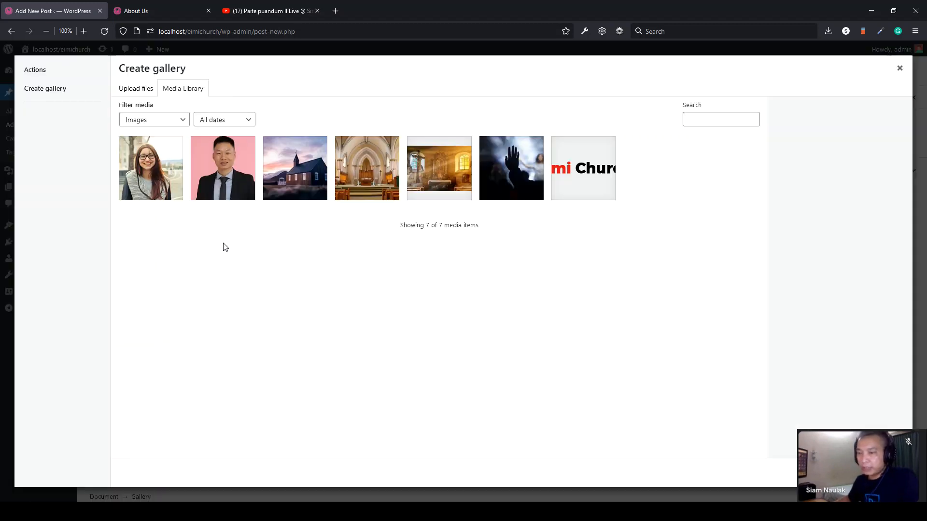
pyautogui.click(114, 512)
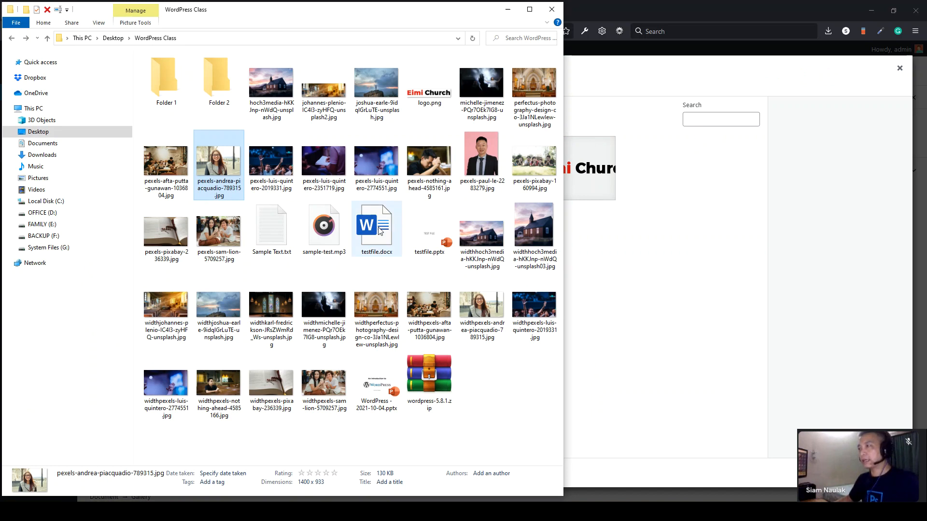
pyautogui.click(445, 167)
pyautogui.keyDown('shift'); pyautogui.click(476, 88); pyautogui.keyUp('shift')
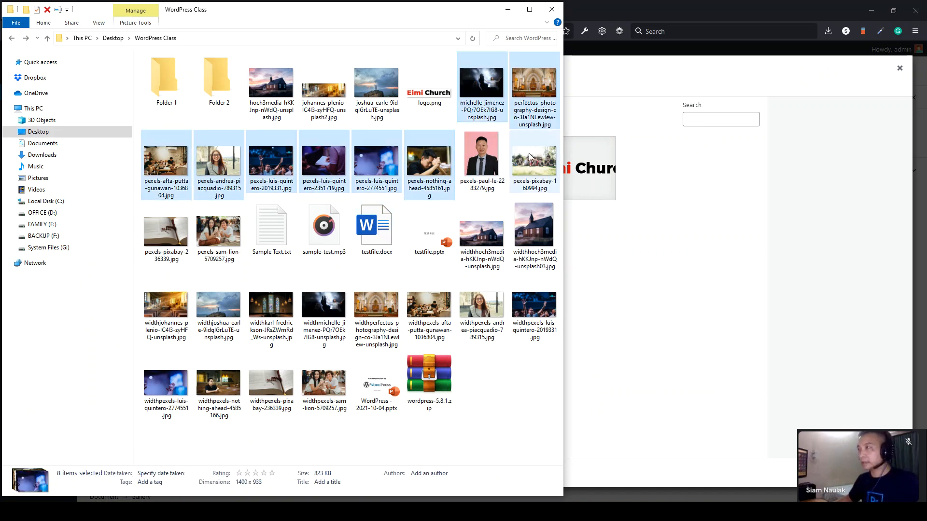
pyautogui.moveTo(474, 78); pyautogui.dragTo(722, 331)
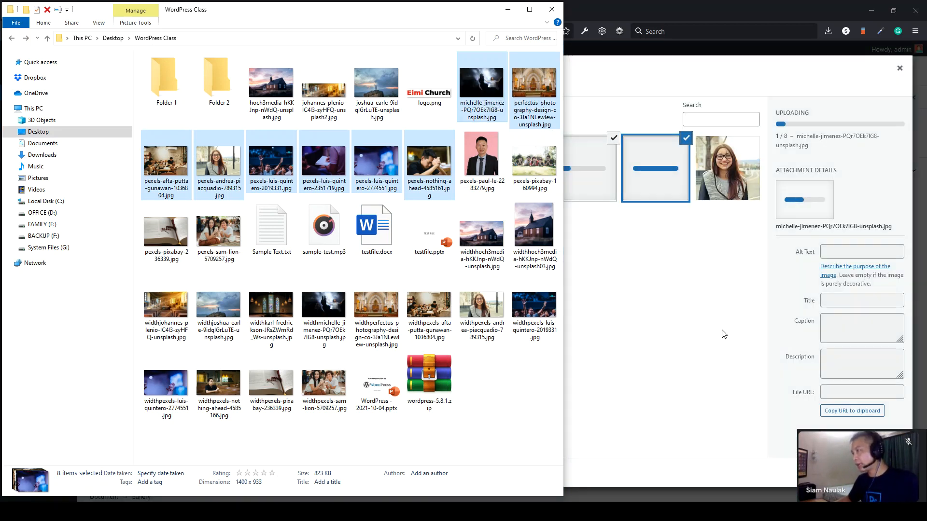
pyautogui.click(656, 99)
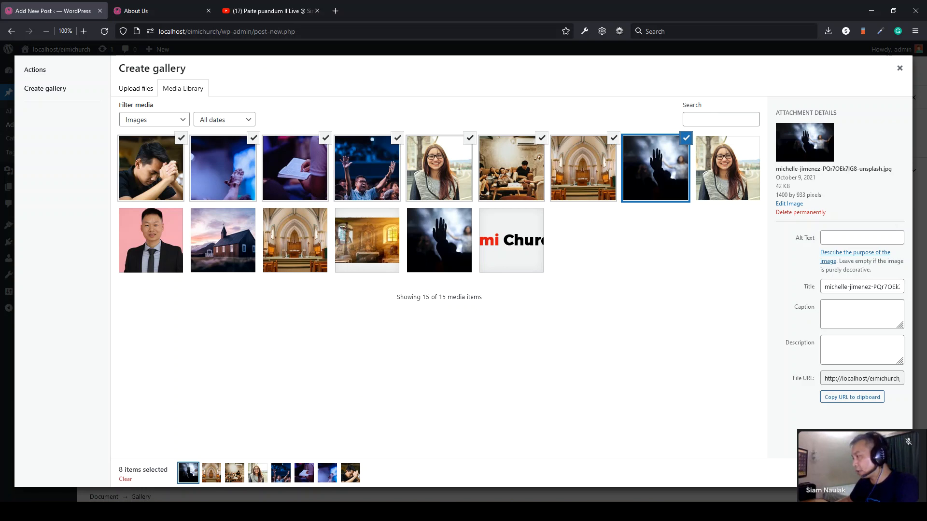
pyautogui.click(870, 473)
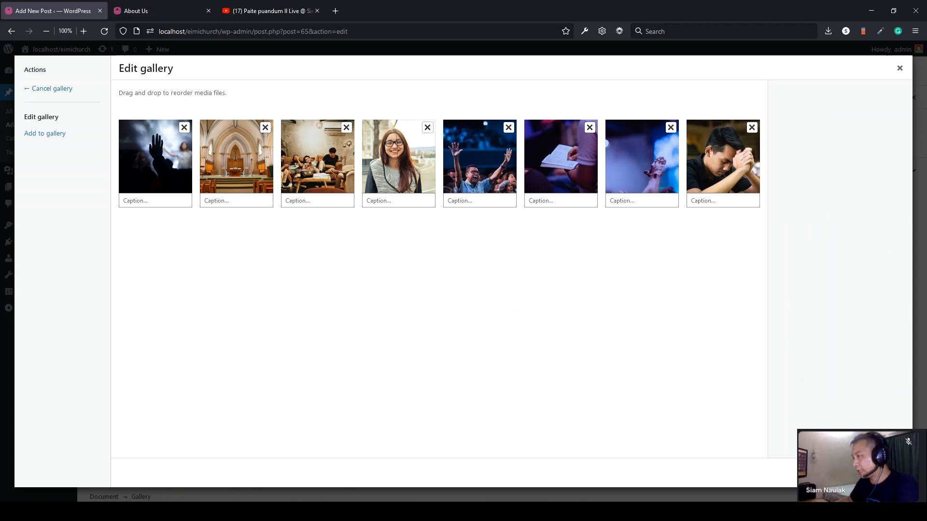
# - Insert the eight-photo gallery into the post and set it to 2 columns
pyautogui.click(879, 473)
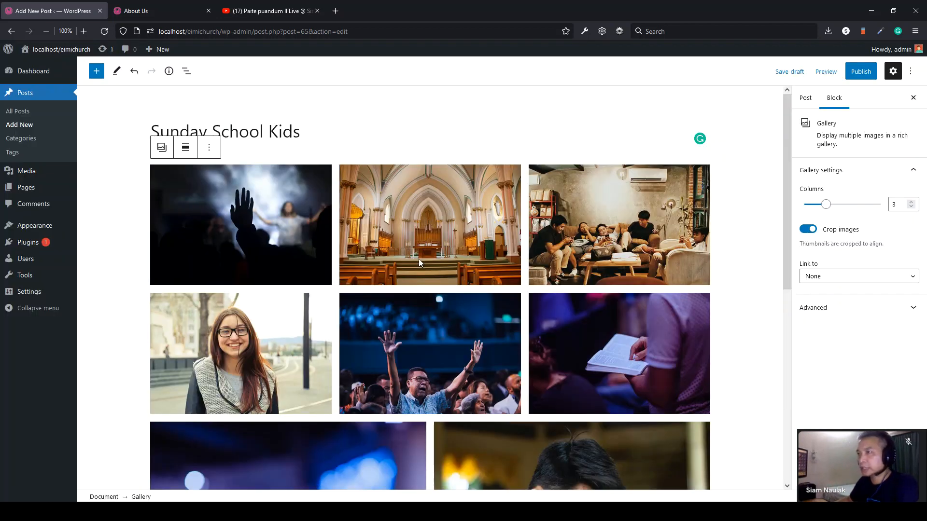
pyautogui.scroll(-2, 354, 210)
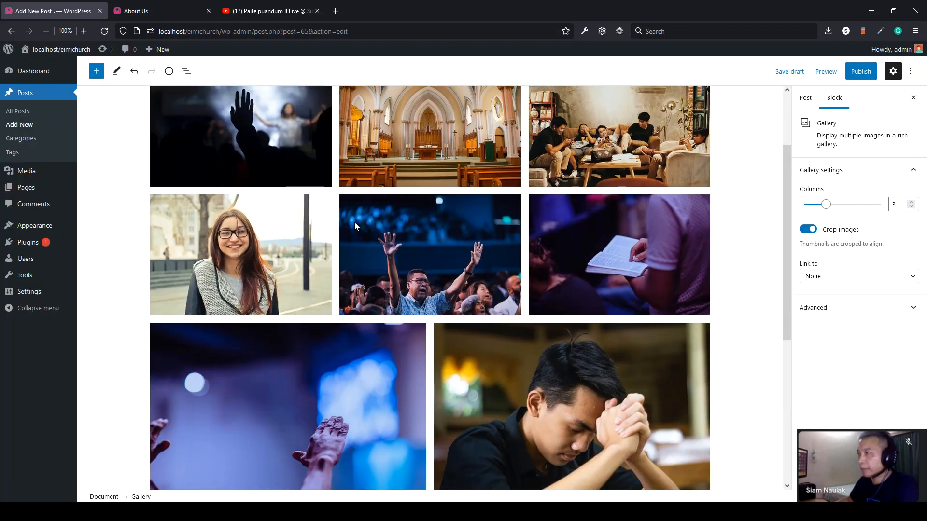
pyautogui.scroll(1, 354, 222)
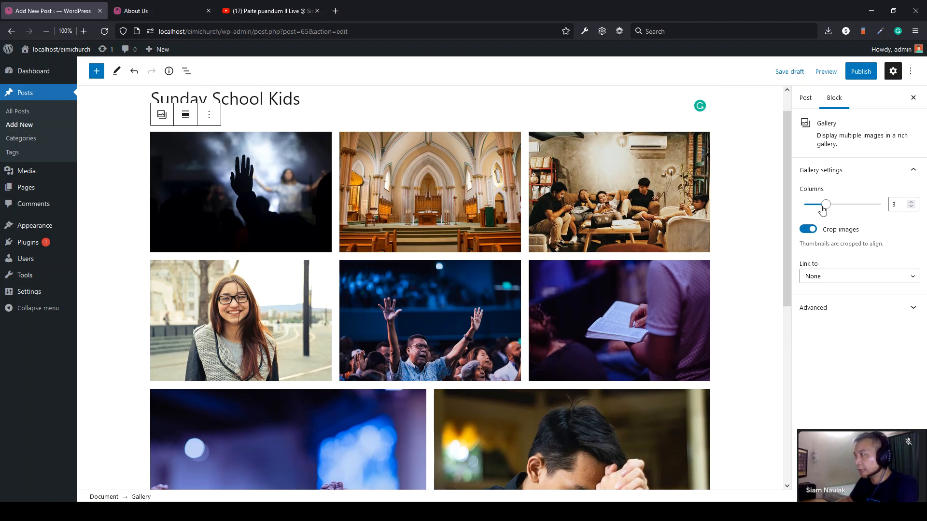
pyautogui.moveTo(826, 207)
pyautogui.mouseDown()
pyautogui.moveTo(857, 208)
pyautogui.moveTo(821, 209)
pyautogui.mouseUp()
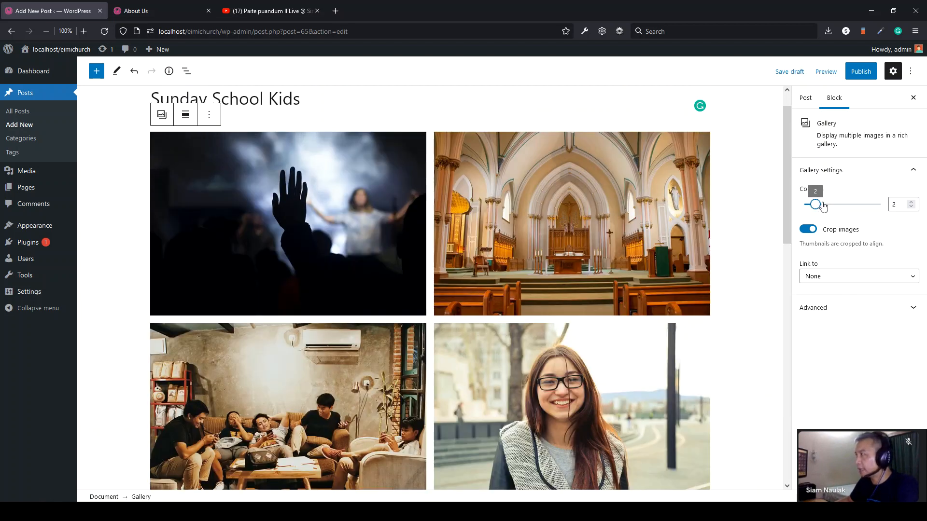
# - Publish the Sunday School Kids post
pyautogui.click(860, 74)
pyautogui.click(839, 77)
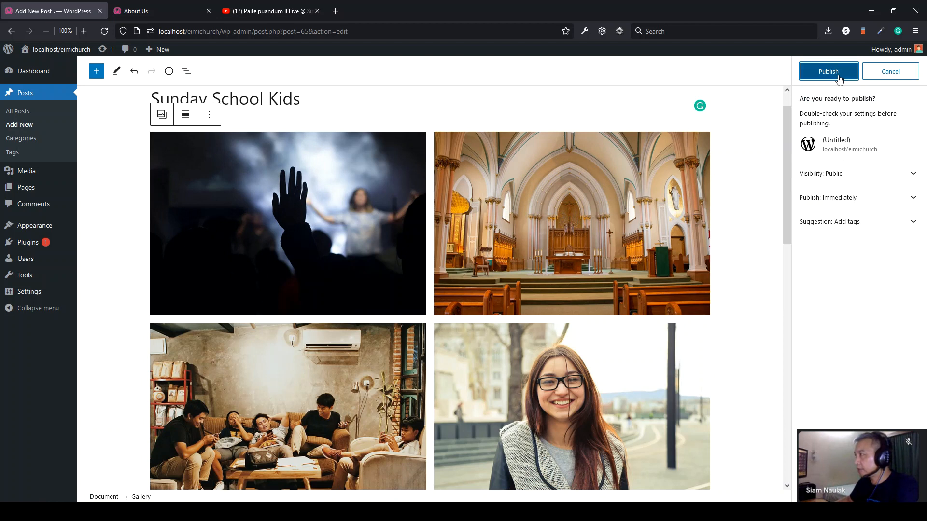
pyautogui.click(911, 70)
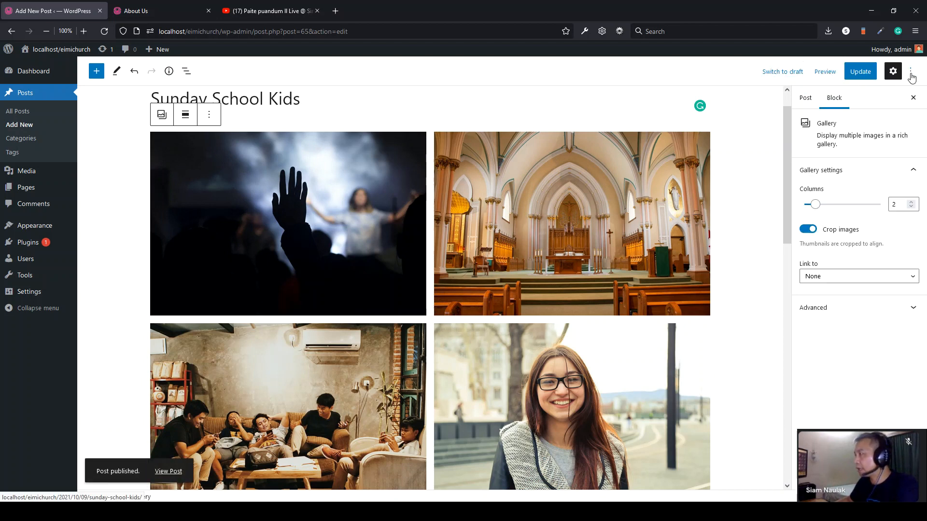
# - Make the raised-hands worship photo the Sunday School Kids post's featured image and update the post
pyautogui.click(807, 99)
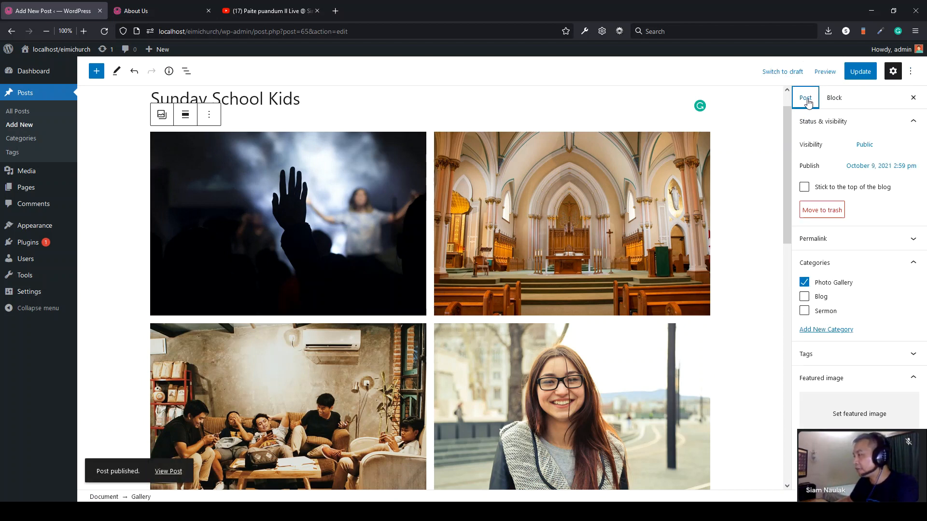
pyautogui.click(847, 419)
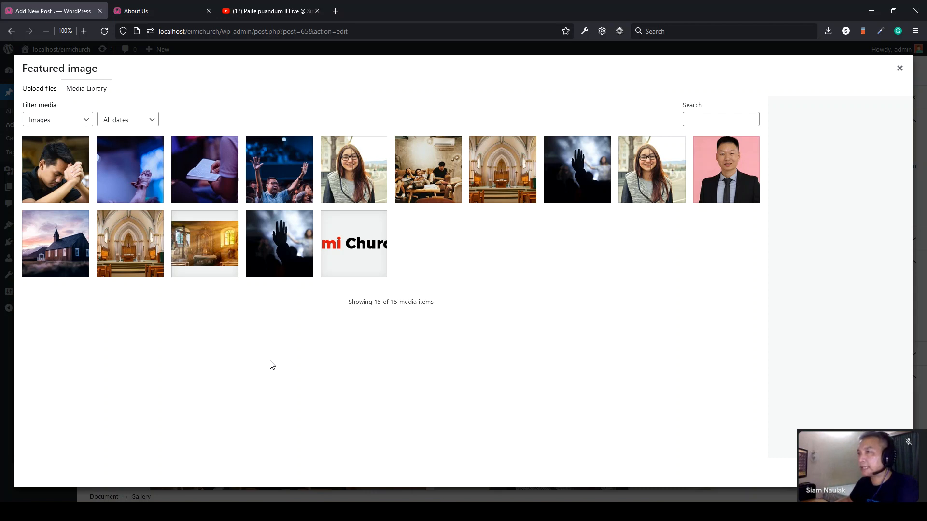
pyautogui.click(284, 157)
pyautogui.click(869, 473)
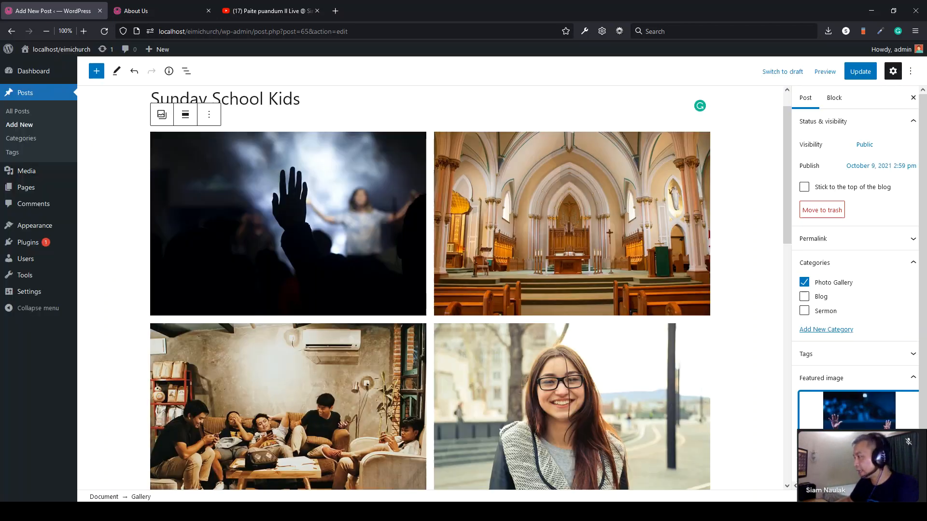
pyautogui.click(861, 72)
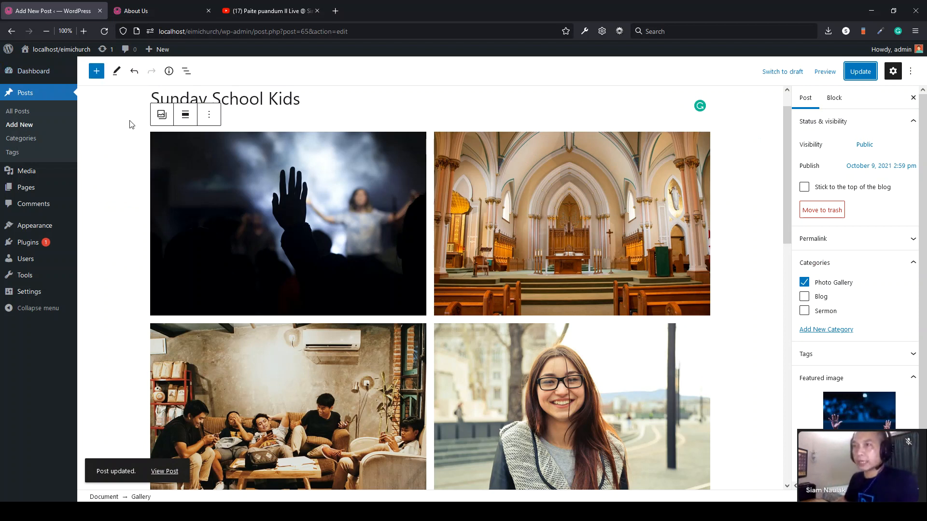
# - Add the Photo Gallery category to Menu 1 in the menu editor
pyautogui.moveTo(30, 230)
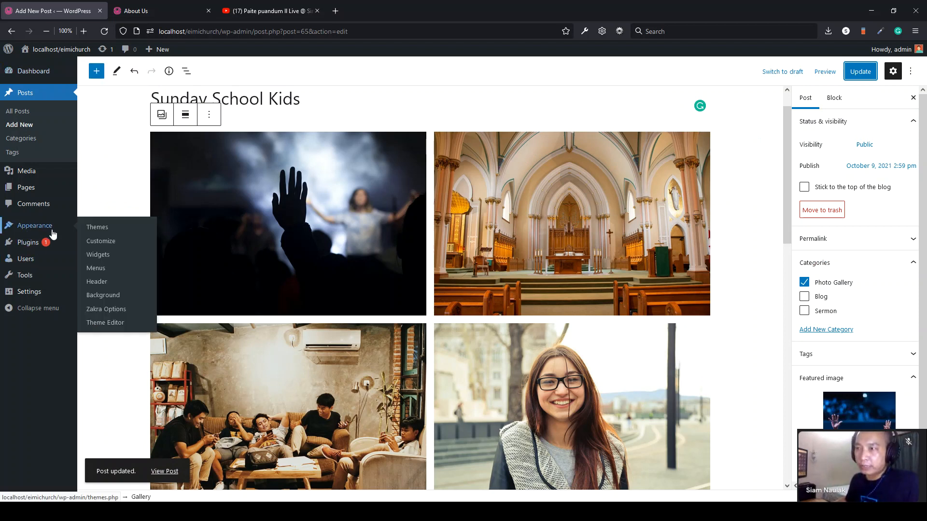
pyautogui.click(104, 269)
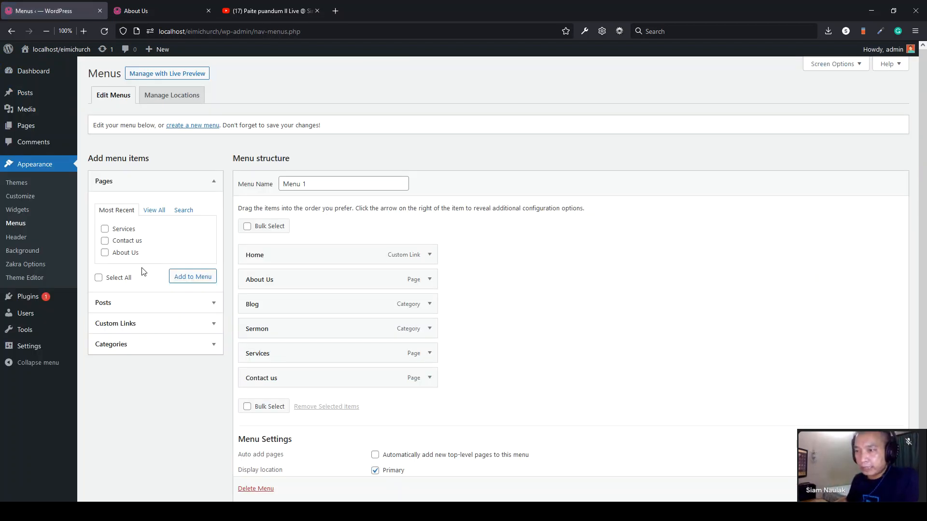
pyautogui.click(131, 346)
pyautogui.click(123, 316)
pyautogui.click(192, 342)
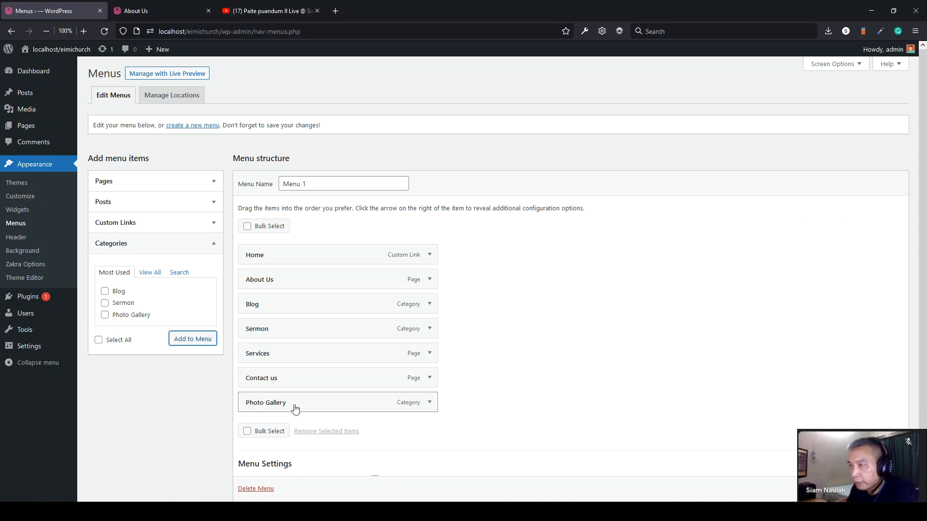
# - Nest Photo Gallery under About Us, save the menu, and view the About Us page
pyautogui.moveTo(251, 404); pyautogui.dragTo(255, 300)
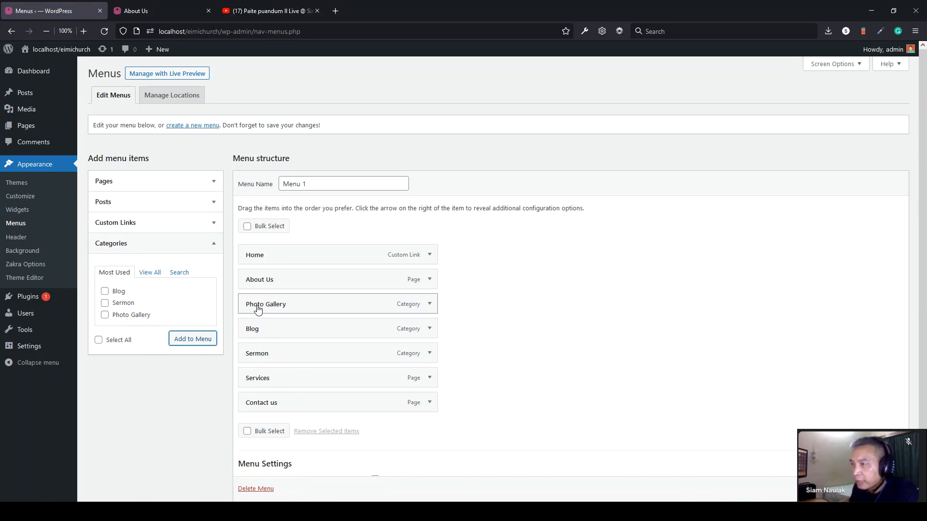
pyautogui.moveTo(252, 308); pyautogui.dragTo(264, 355)
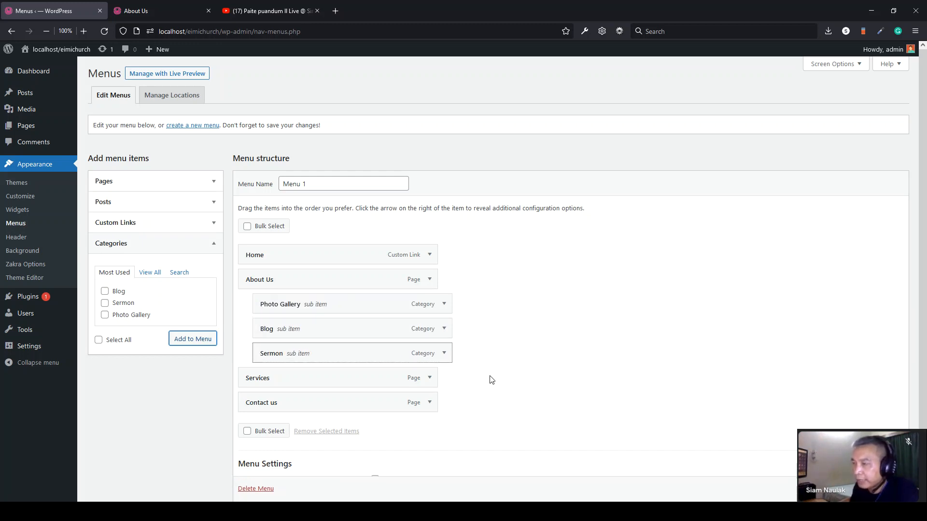
pyautogui.scroll(-1, 883, 488)
pyautogui.click(883, 489)
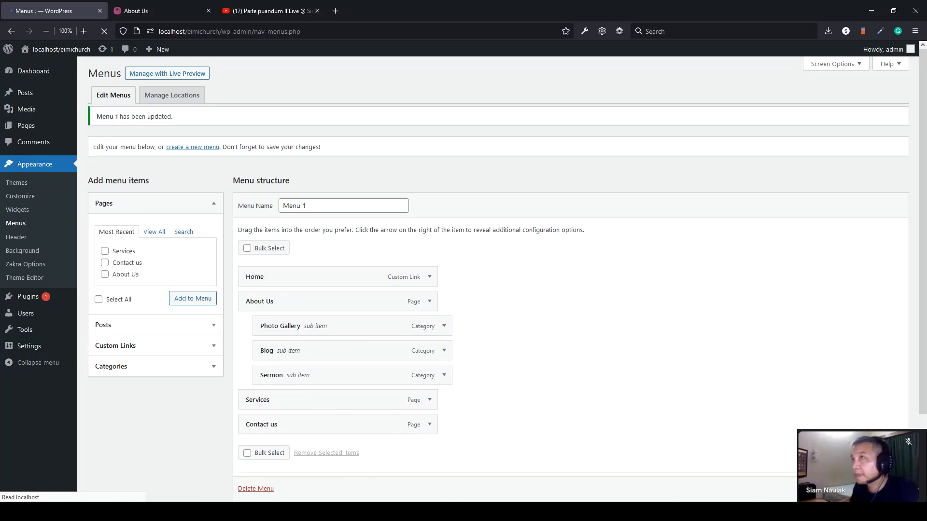
pyautogui.click(167, 7)
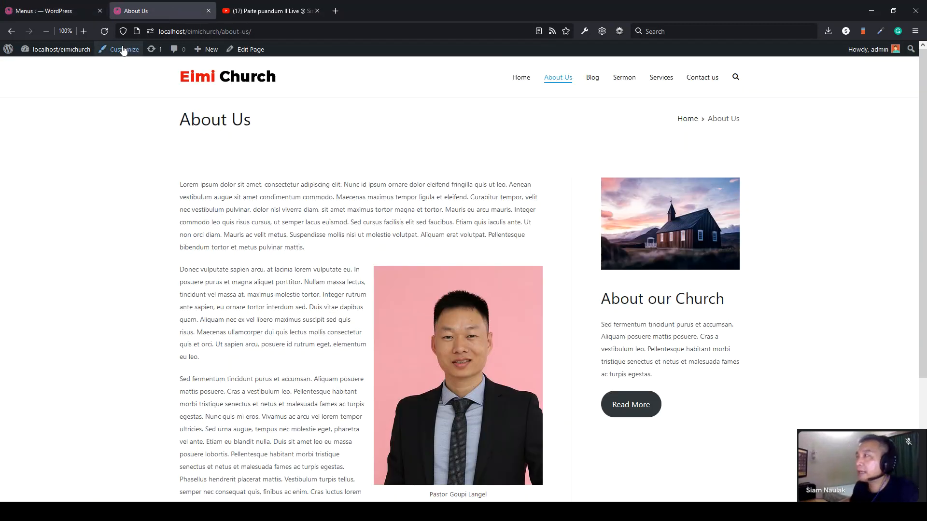
# - Reload the About Us page to check the nested menu, then return to the menu editor
pyautogui.click(105, 32)
pyautogui.moveTo(620, 78)
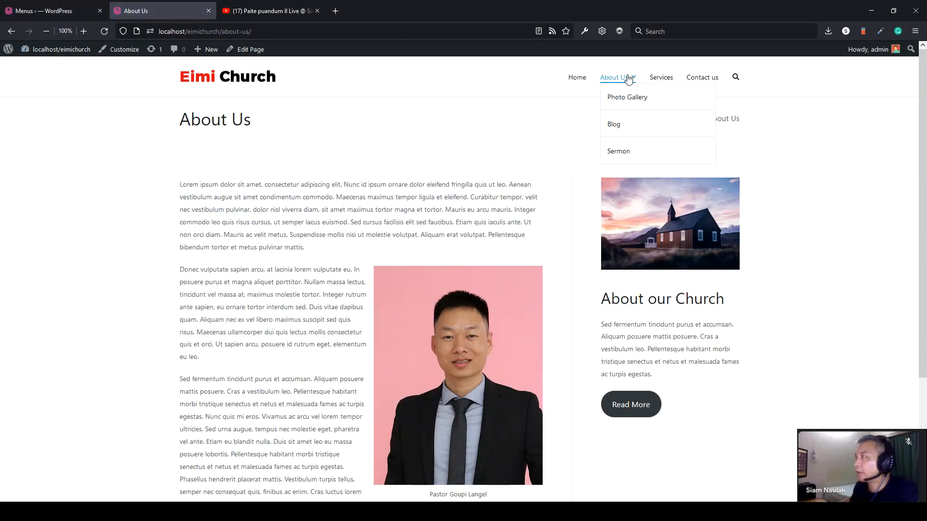
pyautogui.click(48, 11)
# - Drag the sub items back to top level, save the menu, and open the home page
pyautogui.moveTo(280, 383); pyautogui.dragTo(267, 333)
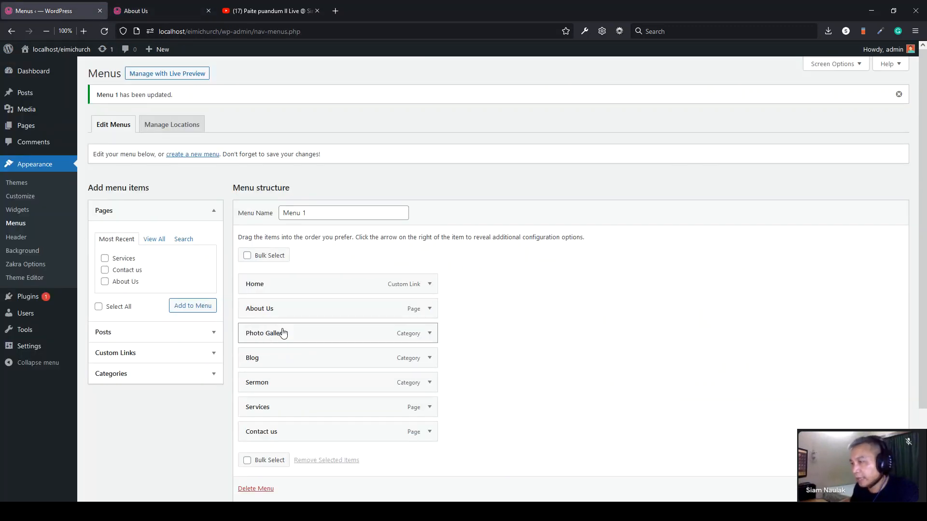
pyautogui.click(884, 488)
pyautogui.click(147, 9)
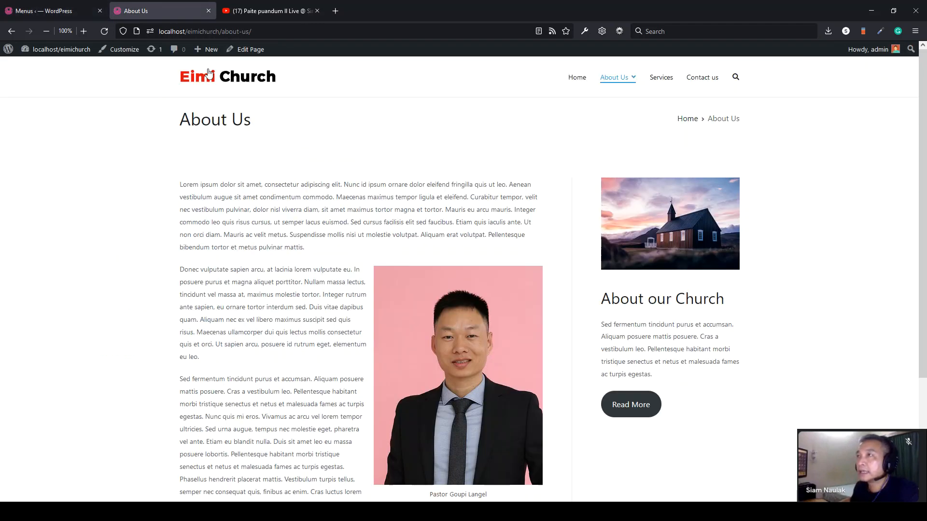
pyautogui.click(210, 82)
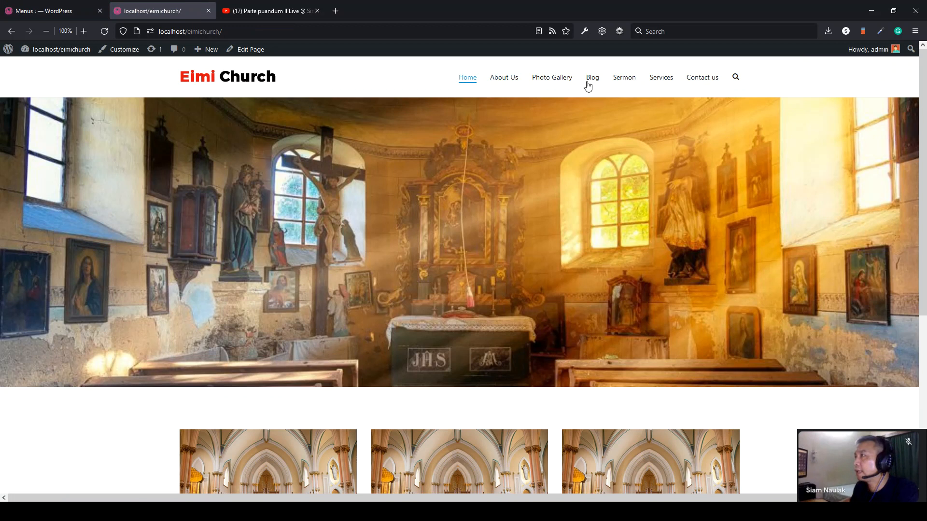
# - Open the Photo Gallery page and scroll through the Sunday School Kids post
pyautogui.click(549, 82)
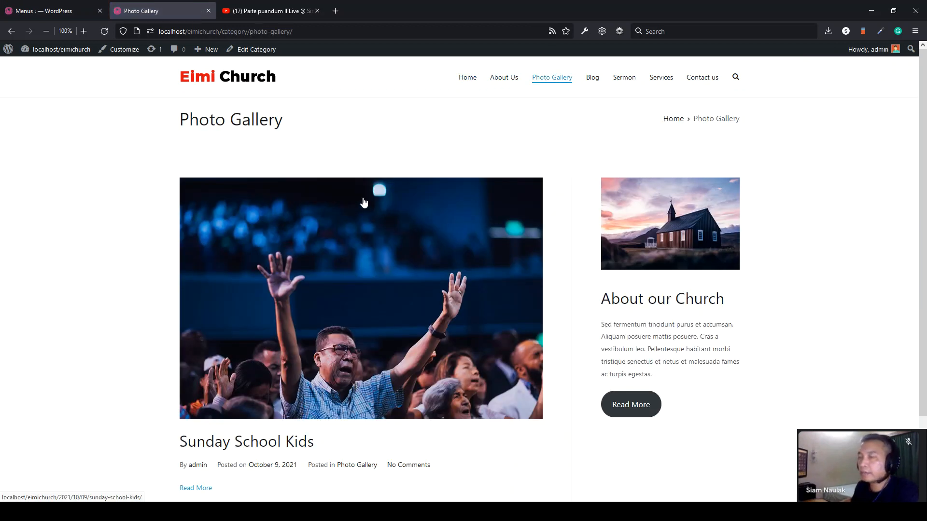
pyautogui.scroll(-2, 240, 252)
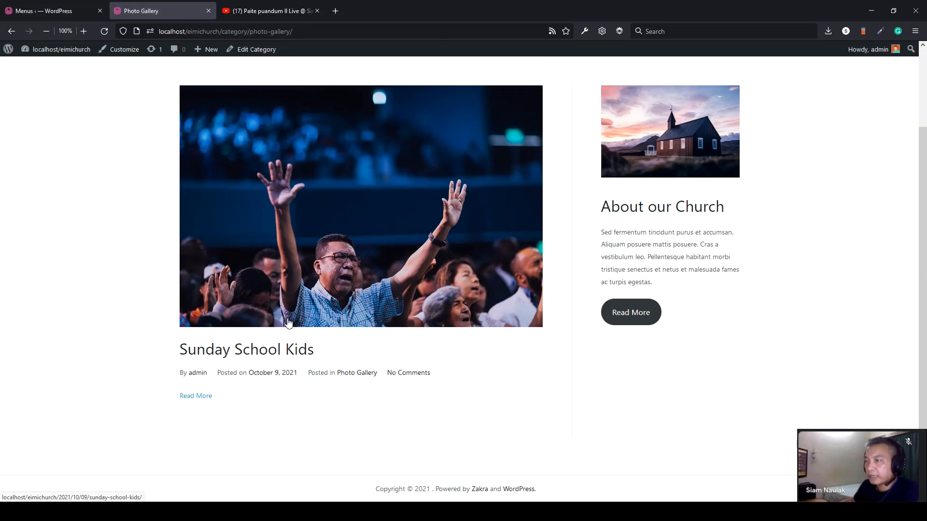
pyautogui.click(279, 356)
pyautogui.scroll(-6, 56, 289)
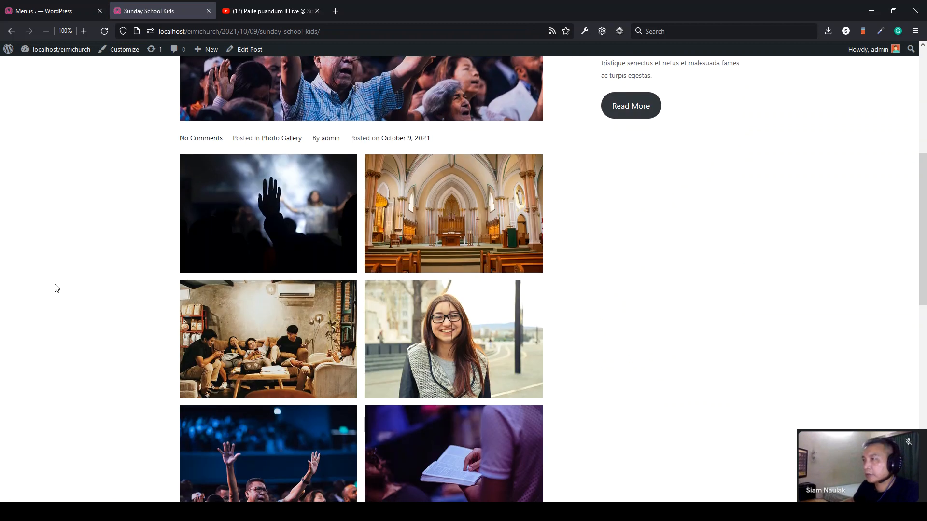
pyautogui.scroll(-10, 56, 288)
pyautogui.scroll(11, 56, 288)
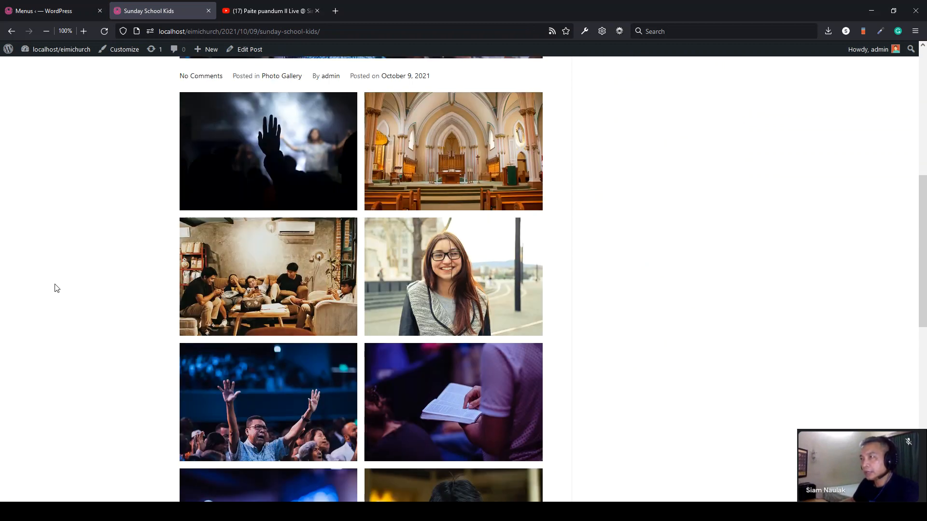
pyautogui.scroll(3, 56, 288)
# - Glance at the menu editor, then scroll through the Sunday School Kids post again
pyautogui.click(31, 11)
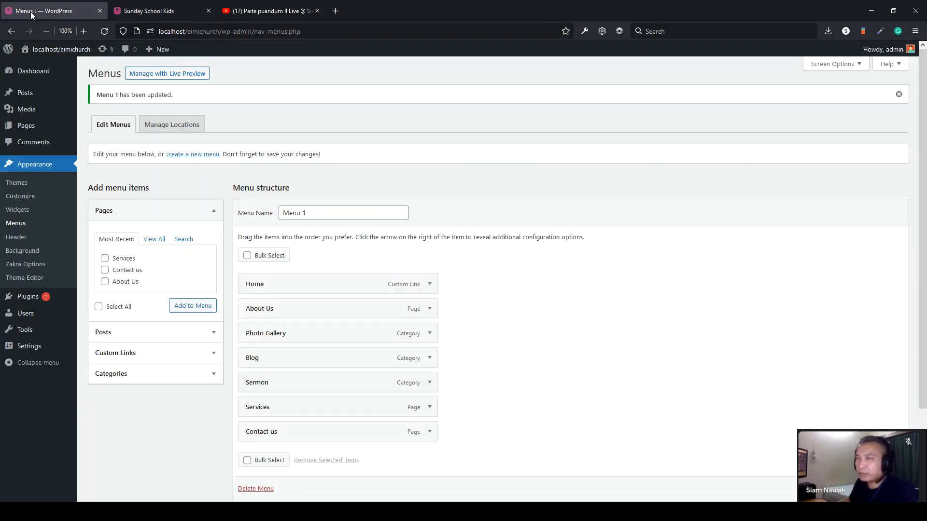
pyautogui.moveTo(46, 135)
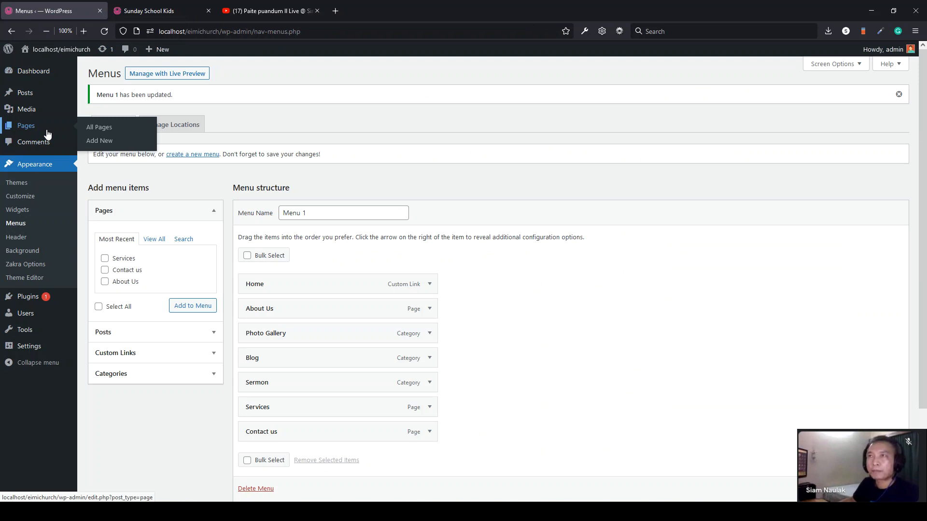
pyautogui.click(166, 12)
pyautogui.scroll(3, 158, 214)
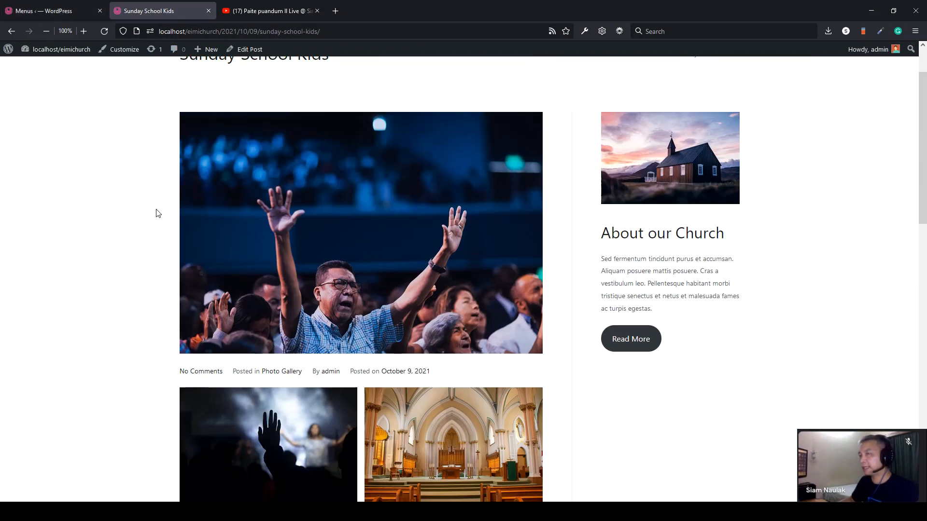
pyautogui.scroll(2, 158, 214)
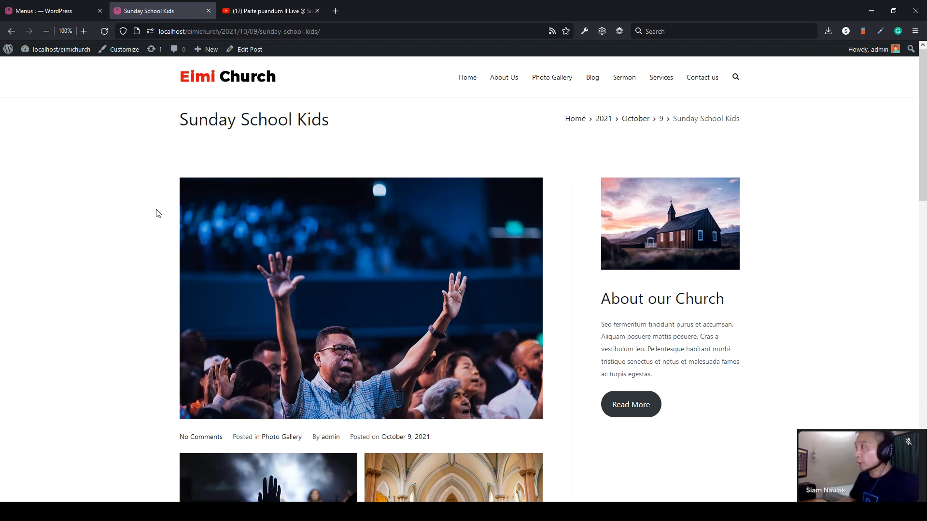
pyautogui.scroll(-5, 159, 213)
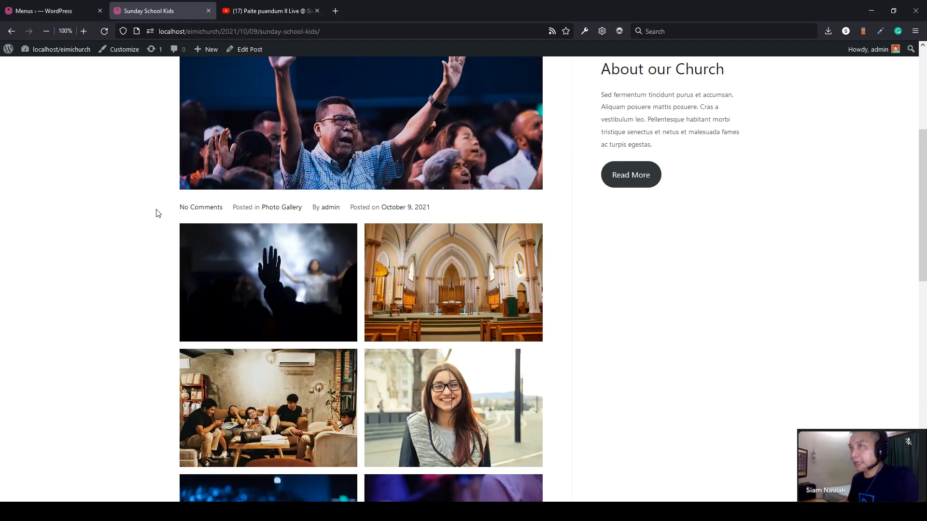
pyautogui.scroll(5, 158, 214)
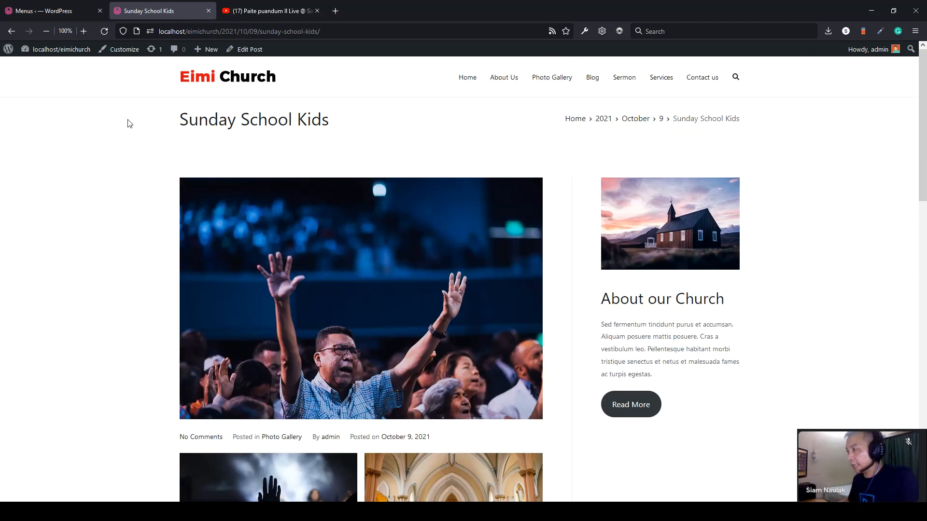
pyautogui.scroll(-18, 129, 124)
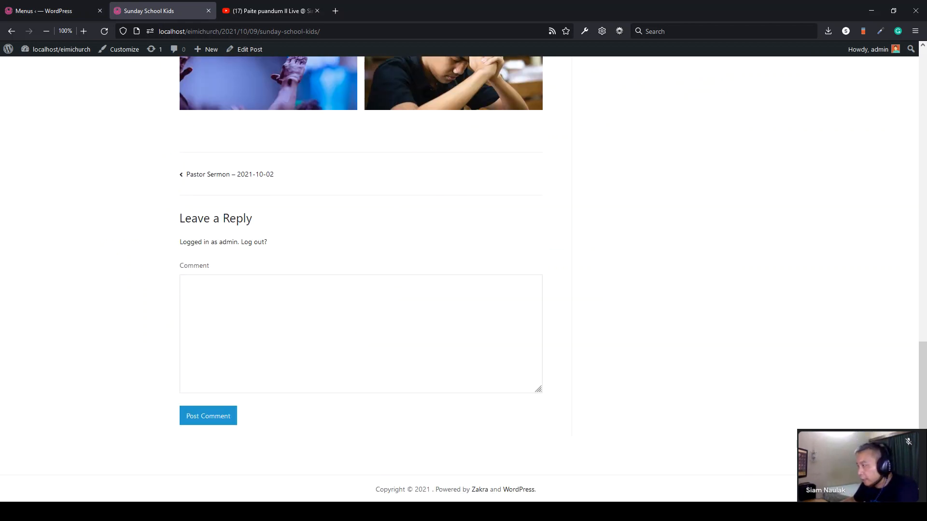
pyautogui.scroll(18, 603, 166)
# - Check the About Us page and its footer copyright text, then return to the menu editor
pyautogui.click(503, 77)
pyautogui.scroll(-3, 717, 208)
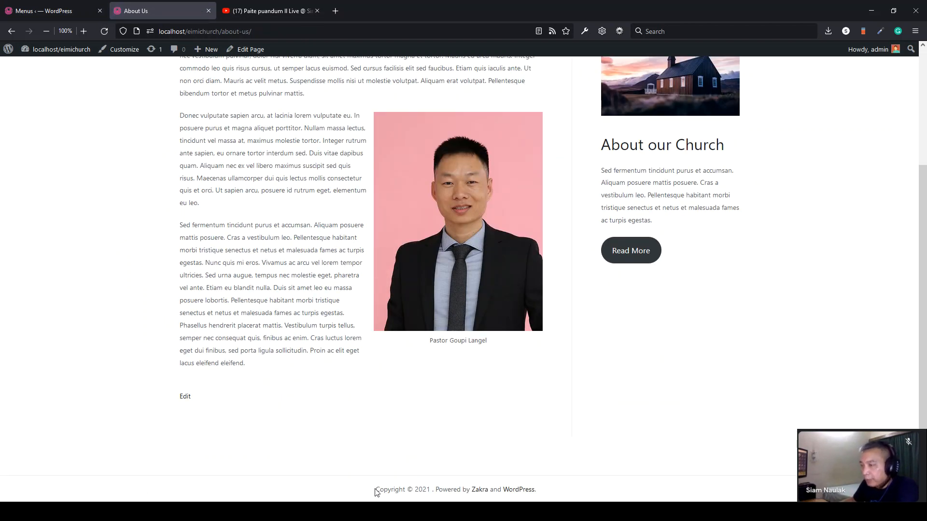
pyautogui.moveTo(379, 488); pyautogui.dragTo(544, 496)
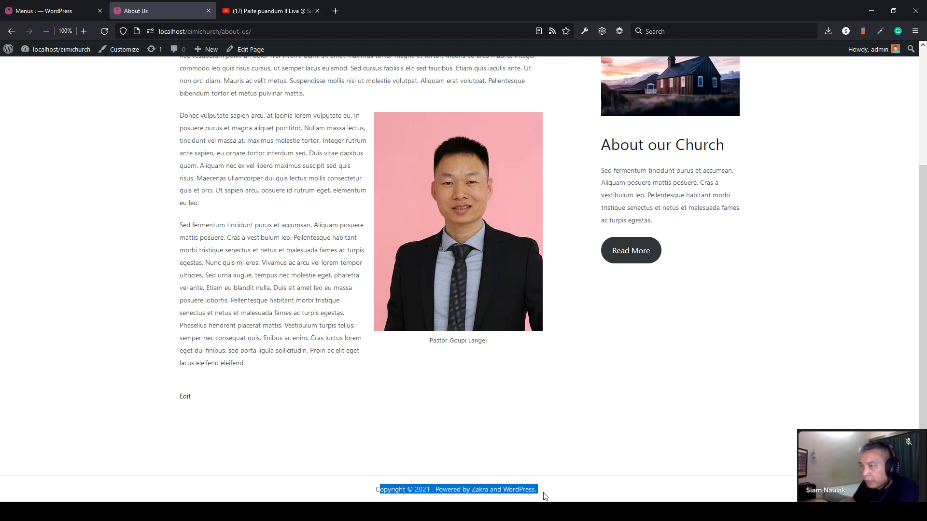
pyautogui.click(209, 444)
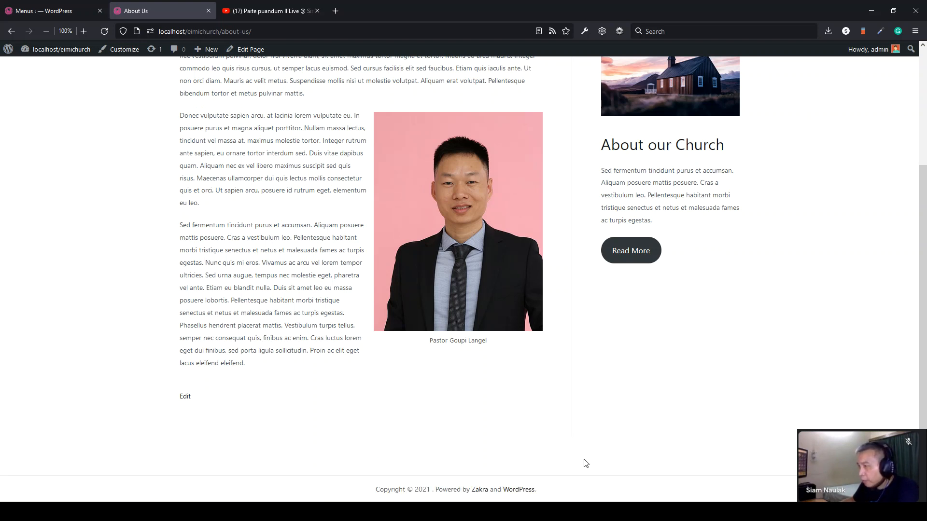
pyautogui.click(68, 11)
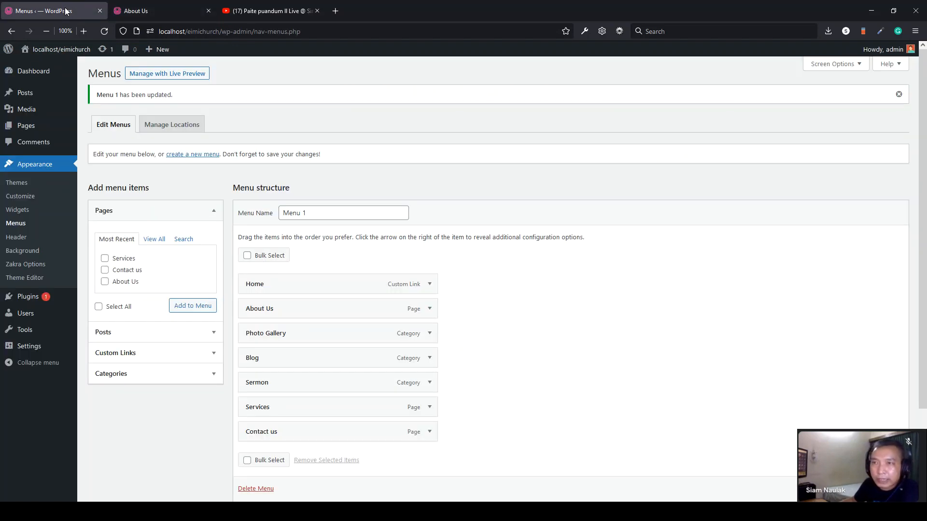
# - In Appearance > Widgets, collapse Sidebar Right and expand the Footer One area
pyautogui.click(29, 214)
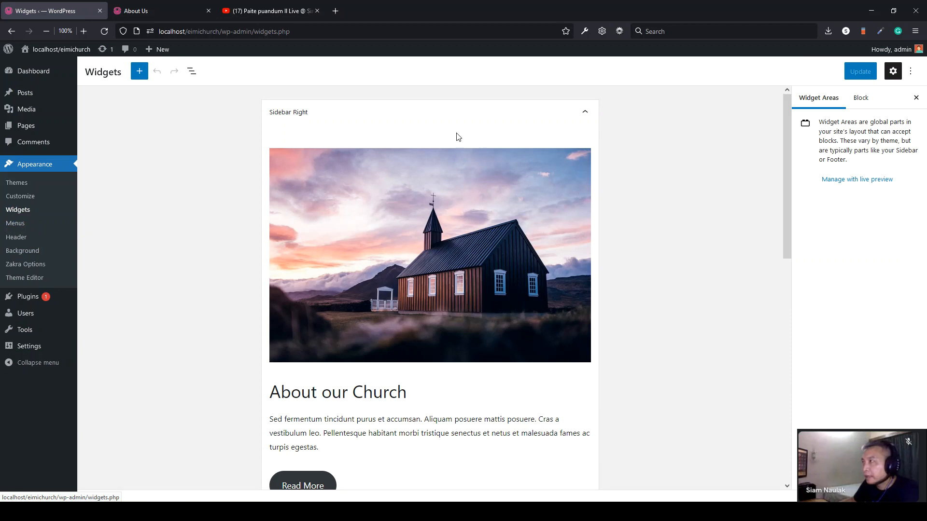
pyautogui.click(585, 112)
pyautogui.scroll(-2, 663, 261)
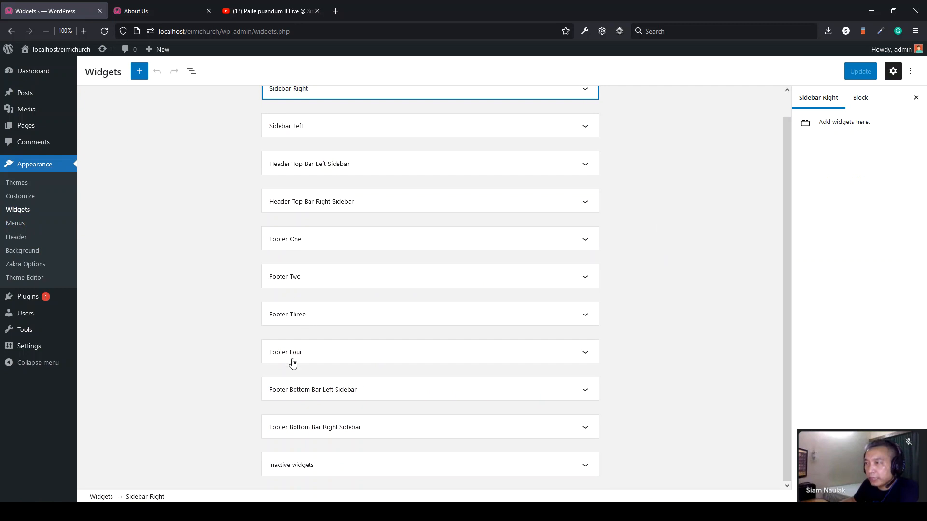
pyautogui.click(590, 241)
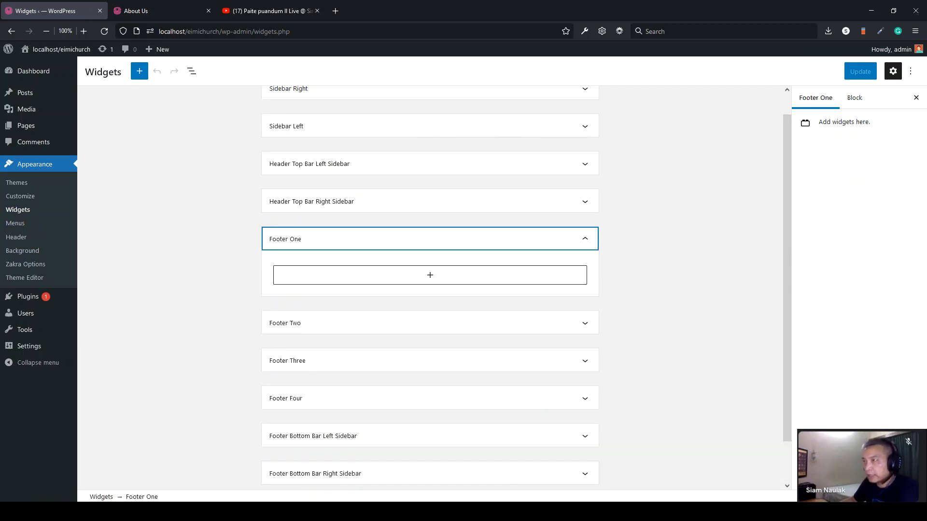
# - Select a passage from the sample text notes and open Footer One's block inserter
pyautogui.click(410, 512)
pyautogui.click(394, 235)
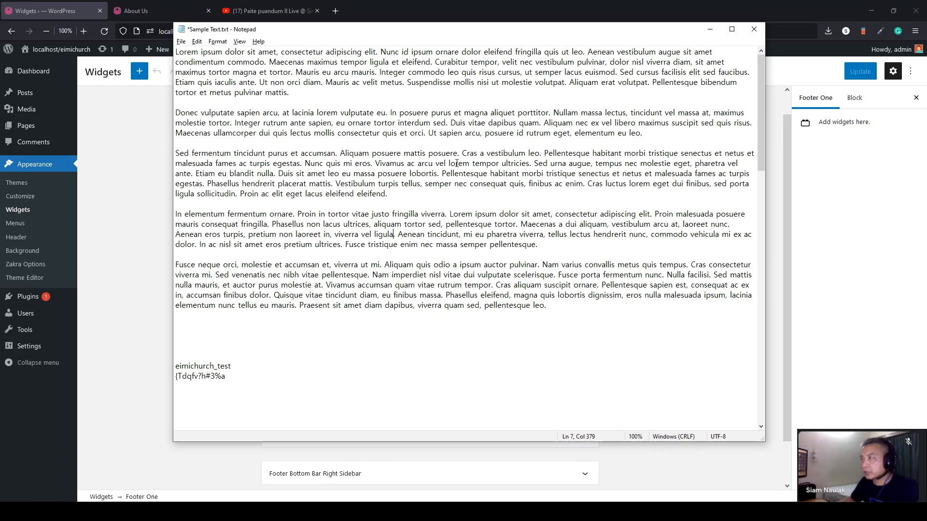
pyautogui.moveTo(302, 163); pyautogui.dragTo(171, 151)
pyautogui.hotkey('ctrl', 'c')
pyautogui.click(148, 285)
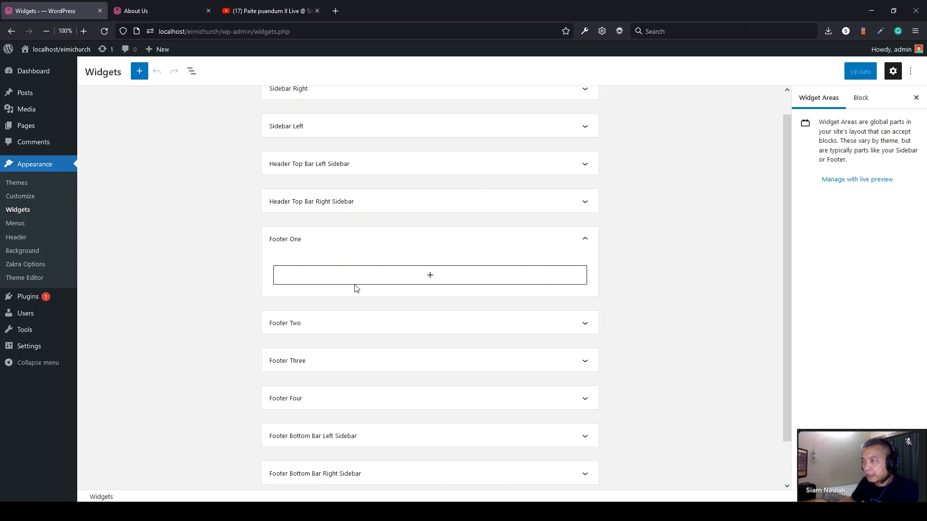
pyautogui.click(430, 275)
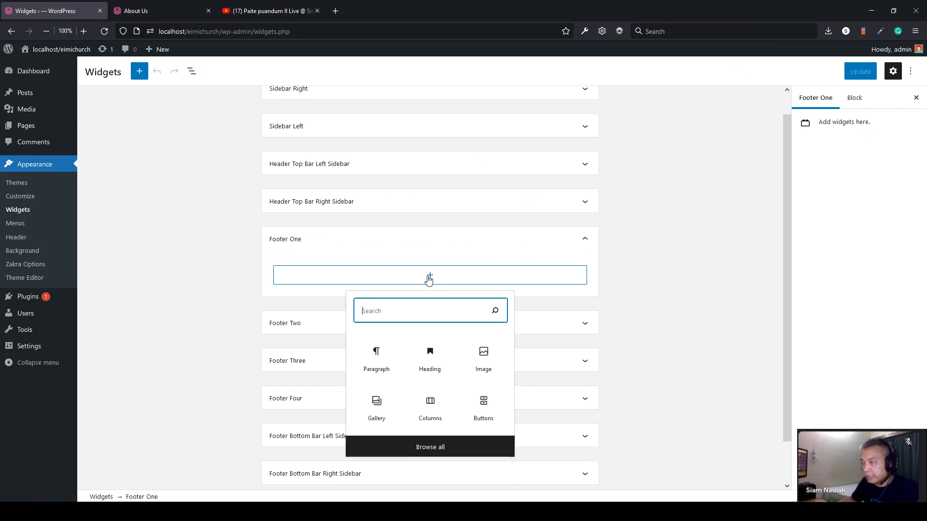
# - Add a 'Contact Info' heading block to Footer One
pyautogui.click(428, 375)
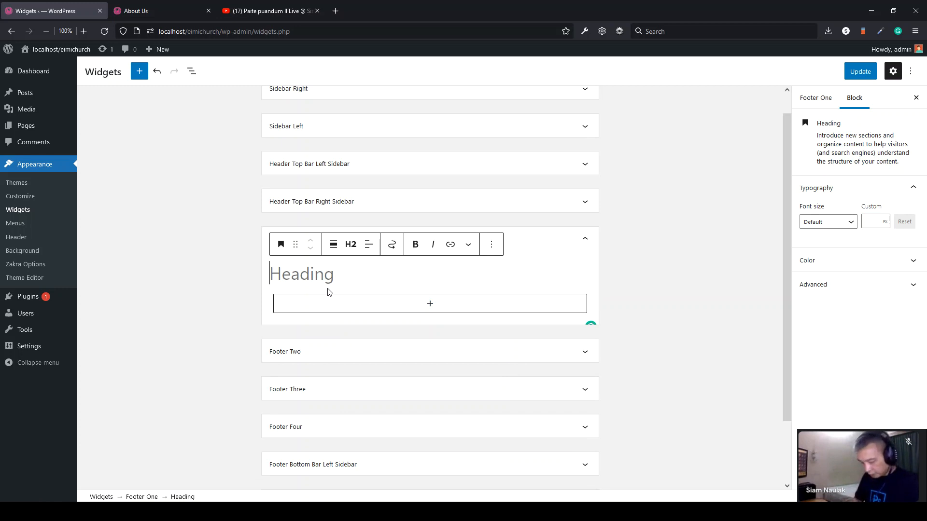
pyautogui.write('Contact Info')
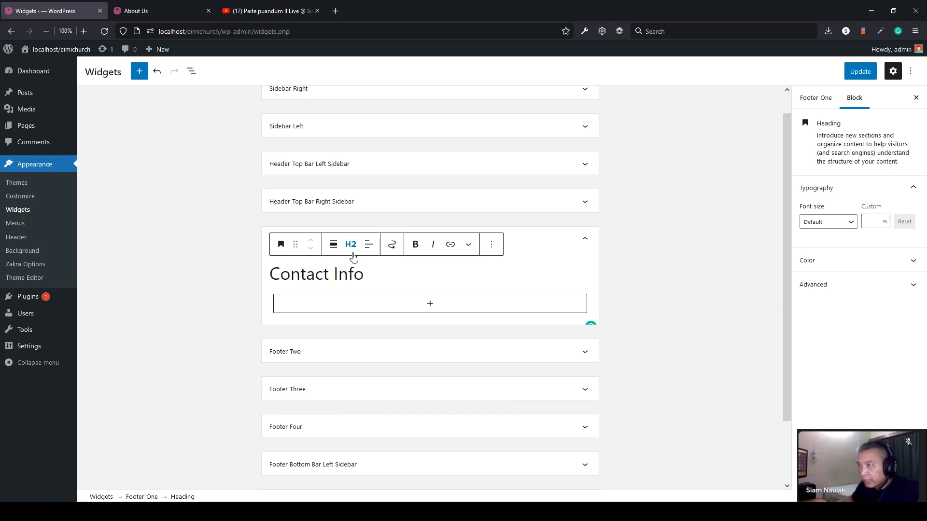
pyautogui.click(351, 245)
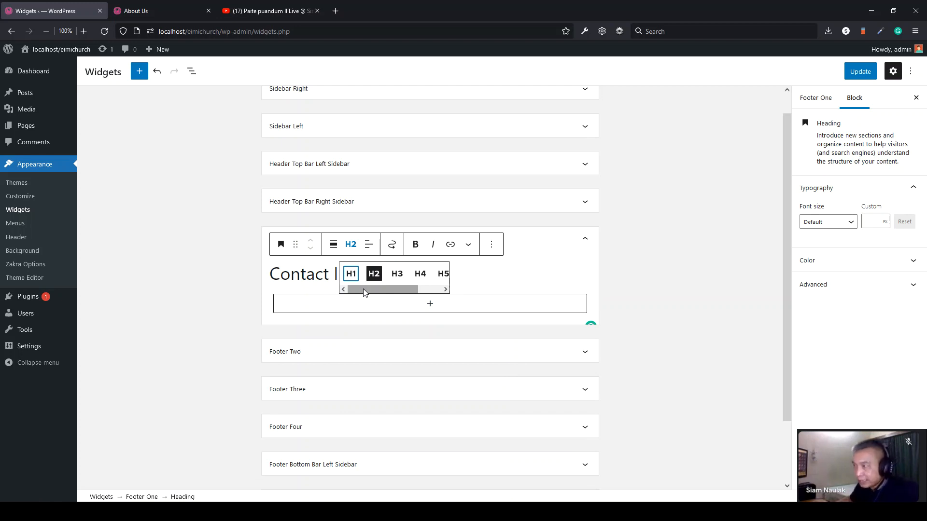
pyautogui.moveTo(363, 292)
pyautogui.mouseDown()
pyautogui.moveTo(428, 292)
pyautogui.moveTo(375, 291)
pyautogui.mouseUp()
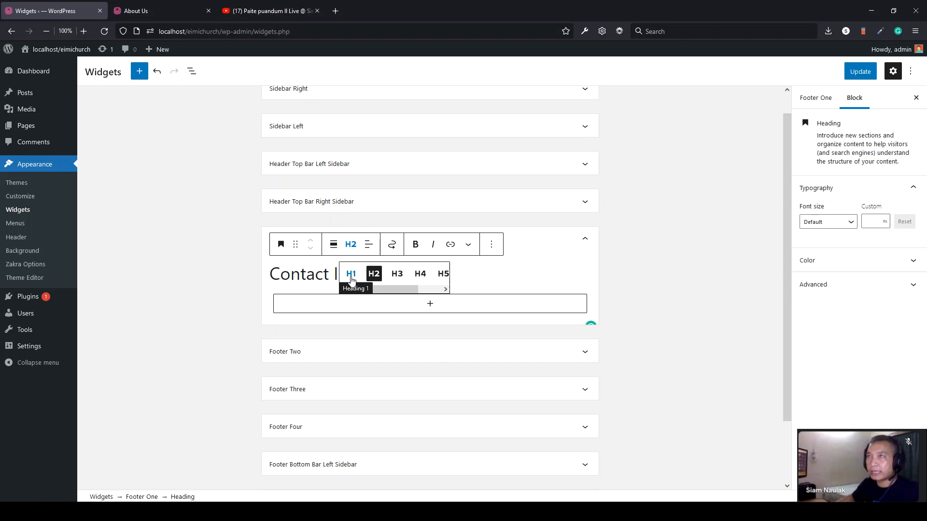
# - Check the live About Us page title before returning to the widgets editor
pyautogui.click(159, 11)
pyautogui.scroll(3, 99, 238)
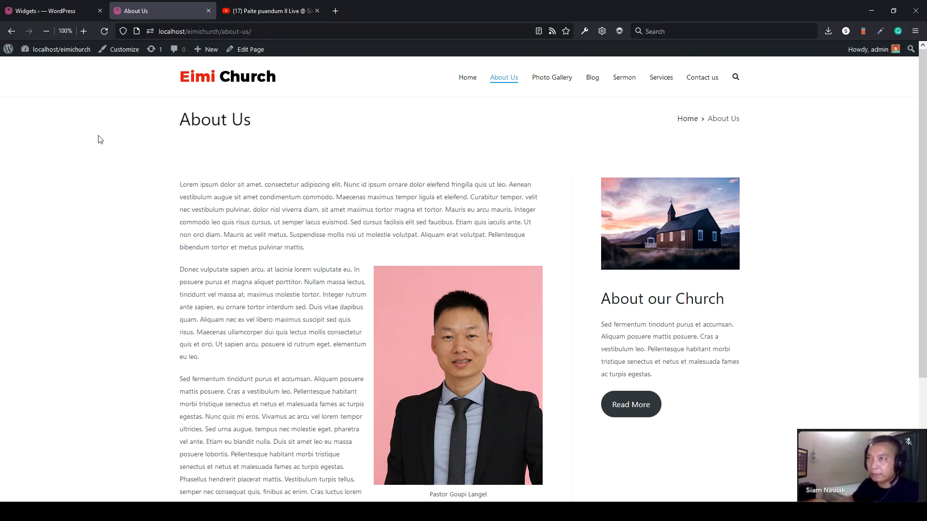
pyautogui.moveTo(184, 120); pyautogui.dragTo(269, 124)
pyautogui.click(272, 125)
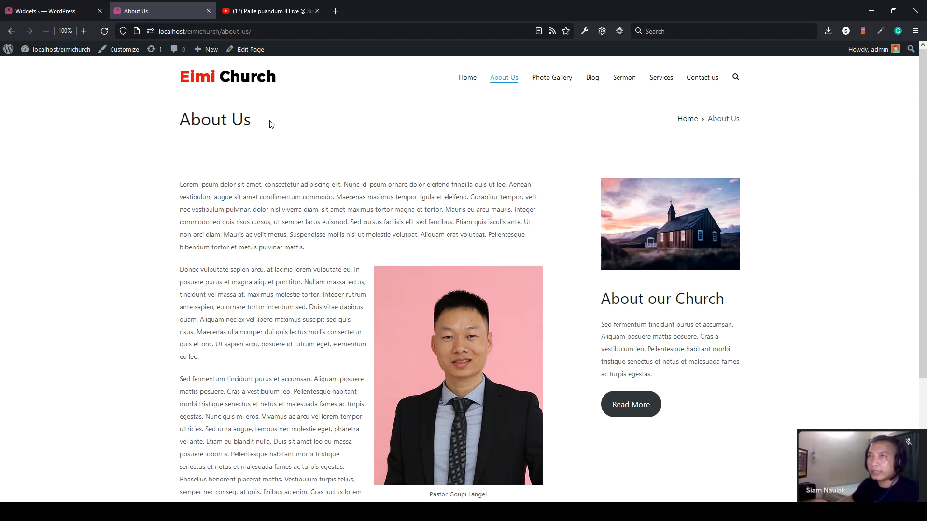
pyautogui.click(45, 10)
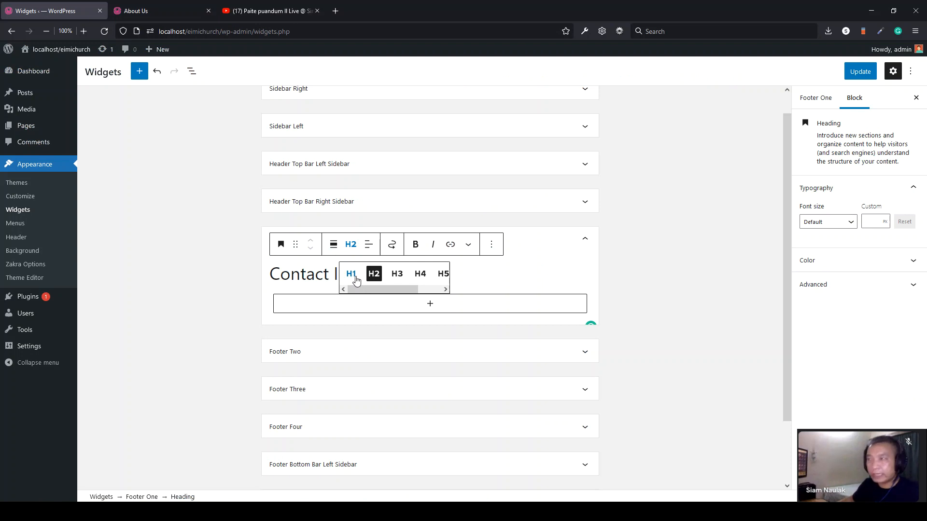
# - Make Contact Info an H3 heading, paste a lorem ipsum paragraph beneath it, and save
pyautogui.click(397, 274)
pyautogui.click(216, 312)
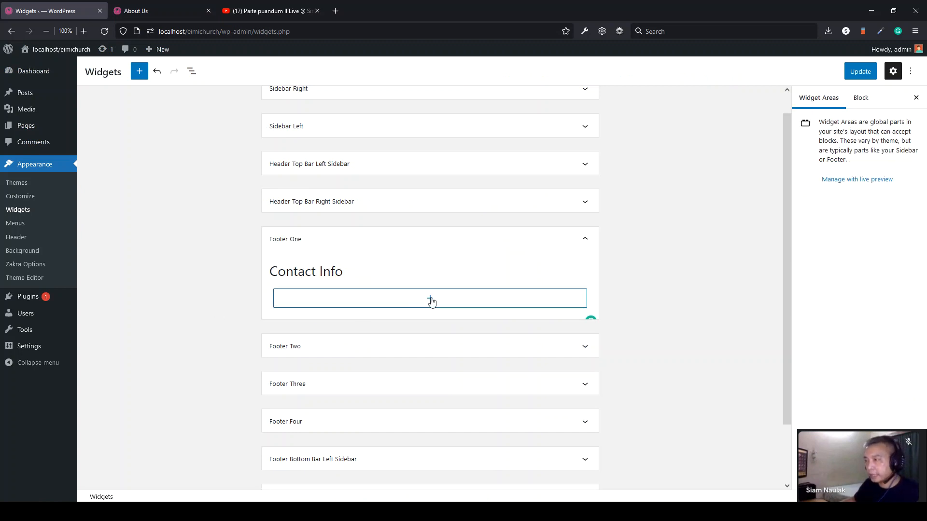
pyautogui.click(430, 299)
pyautogui.click(377, 381)
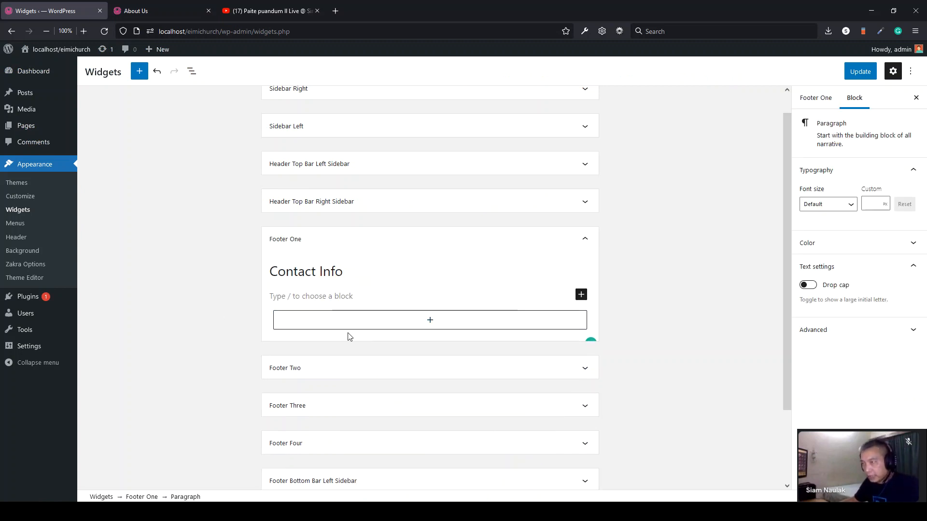
pyautogui.hotkey('ctrl', 'v')
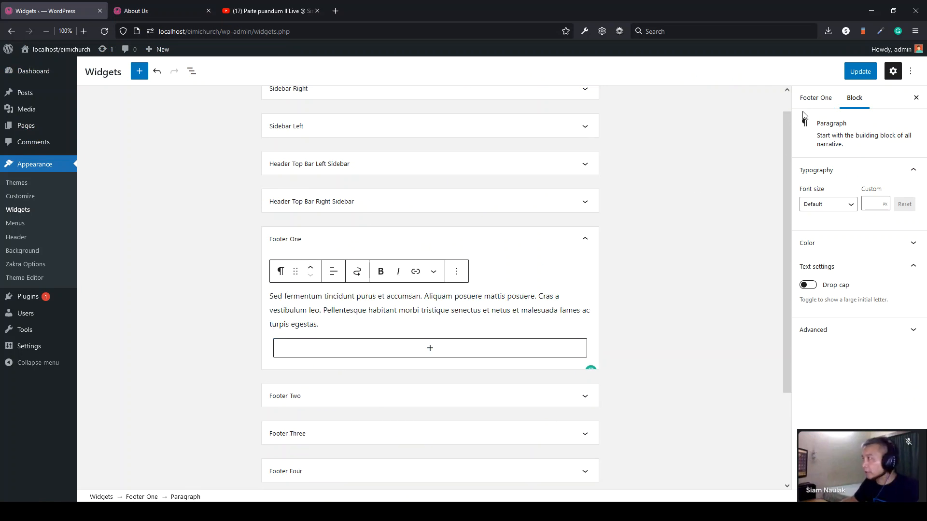
pyautogui.click(858, 77)
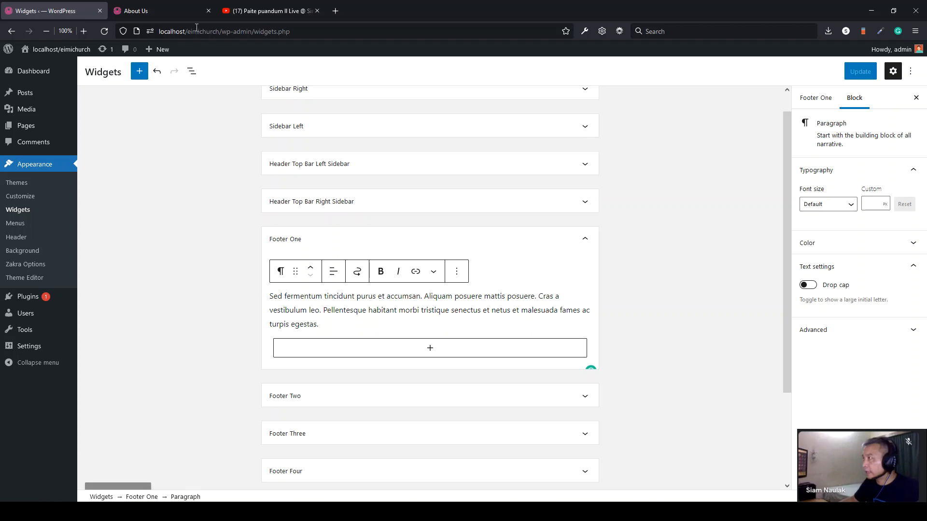
# - Reload the About Us page to confirm the Contact Info text in the footer
pyautogui.click(152, 11)
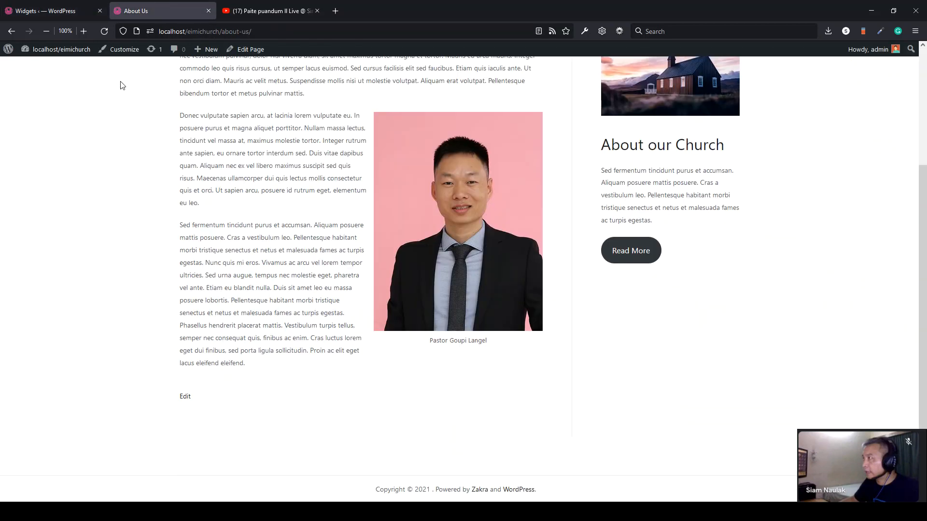
pyautogui.click(105, 31)
pyautogui.scroll(-3, 111, 274)
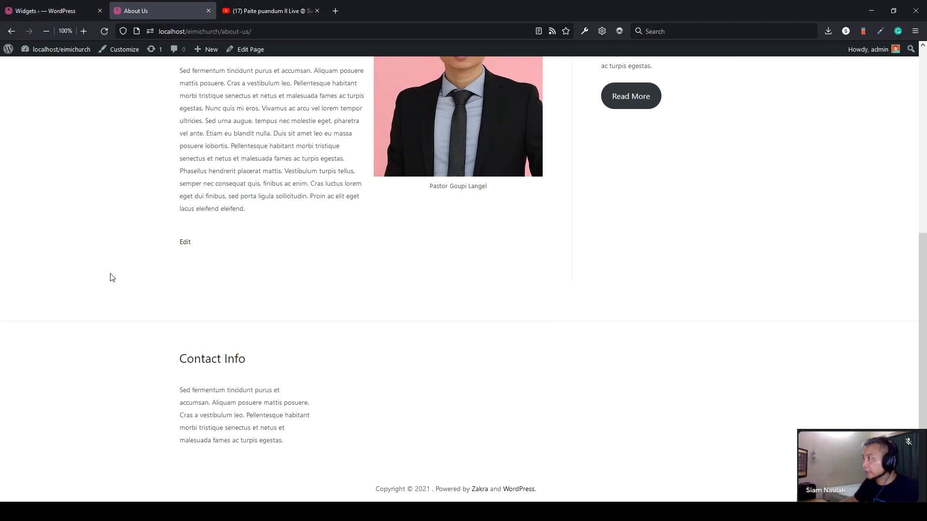
pyautogui.moveTo(309, 467); pyautogui.dragTo(159, 368)
pyautogui.click(160, 368)
pyautogui.click(53, 11)
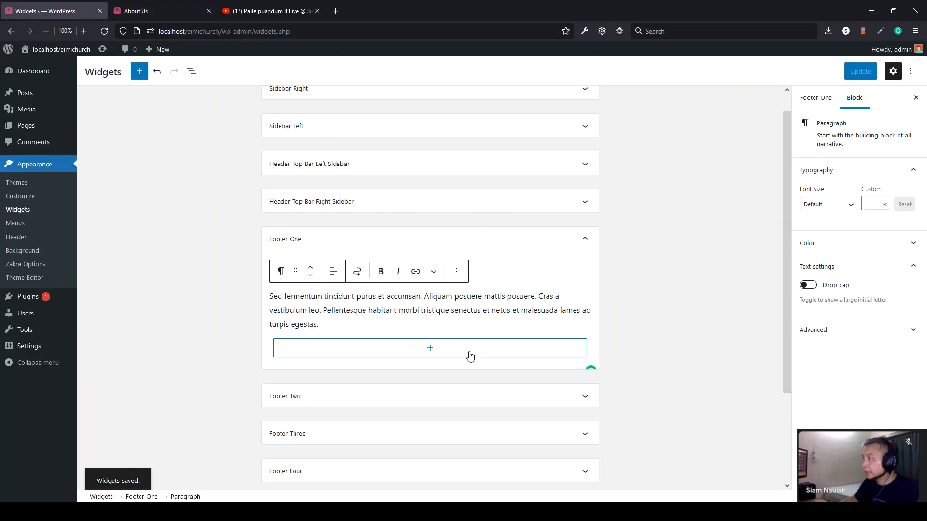
# - Duplicate the Contact Info paragraph and heading into Footer Two
pyautogui.click(456, 152)
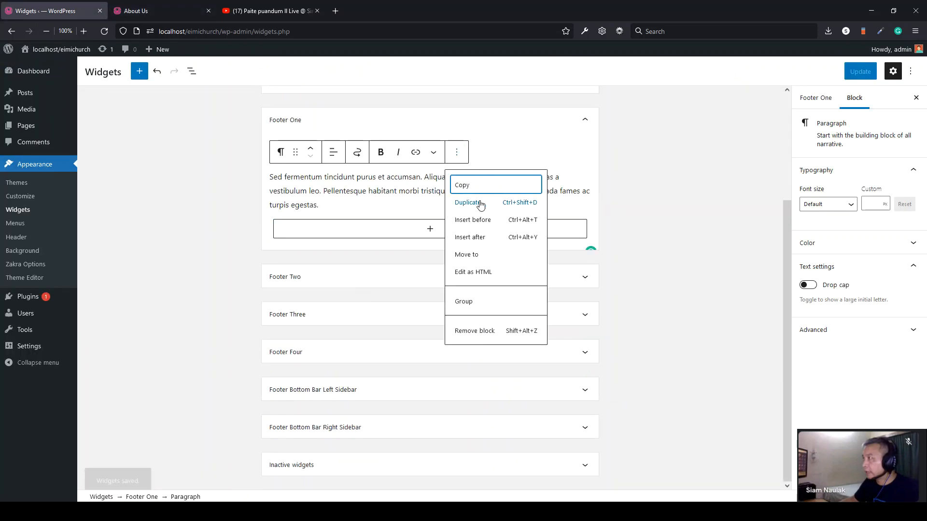
pyautogui.click(481, 204)
pyautogui.moveTo(296, 203); pyautogui.dragTo(310, 290)
pyautogui.click(321, 209)
pyautogui.click(456, 156)
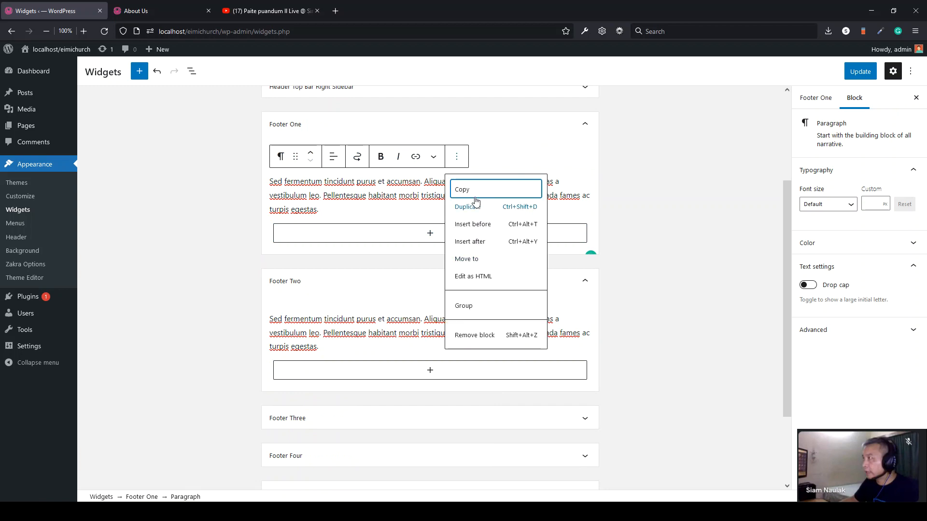
pyautogui.click(494, 151)
pyautogui.click(492, 134)
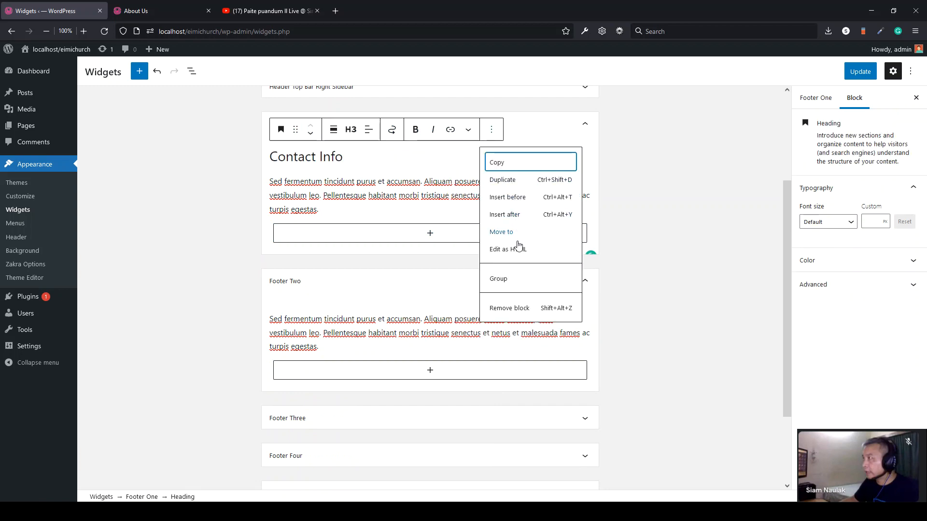
pyautogui.press('Escape')
pyautogui.moveTo(294, 156); pyautogui.dragTo(317, 199)
# - Save the widgets and reload About Us to see the second footer column
pyautogui.click(861, 72)
pyautogui.click(160, 11)
pyautogui.click(100, 37)
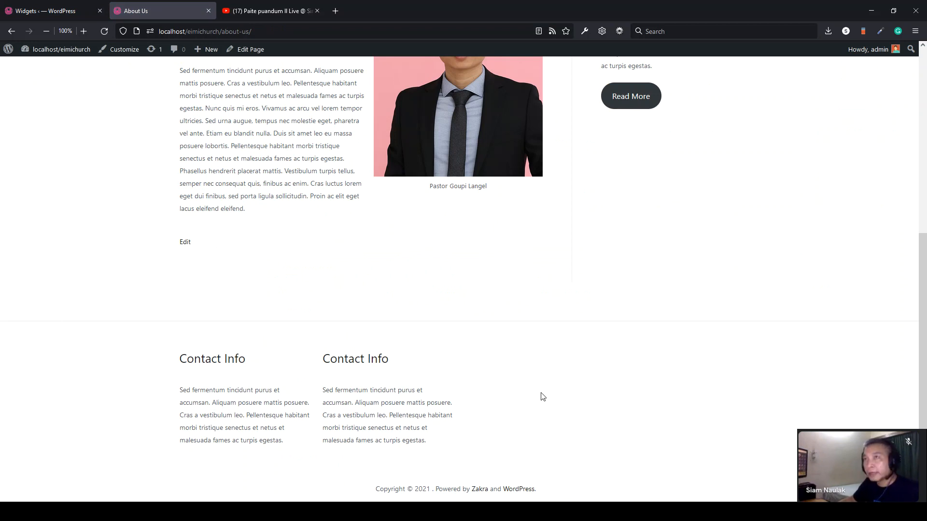
# - Duplicate the Footer Two paragraph and Contact Info heading into Footer Three
pyautogui.click(53, 10)
pyautogui.scroll(-1, 383, 317)
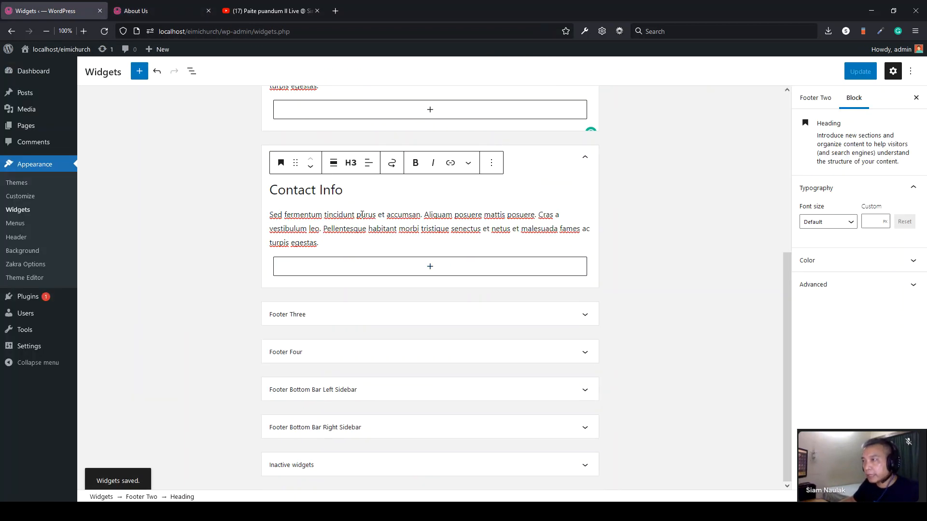
pyautogui.click(362, 215)
pyautogui.click(457, 190)
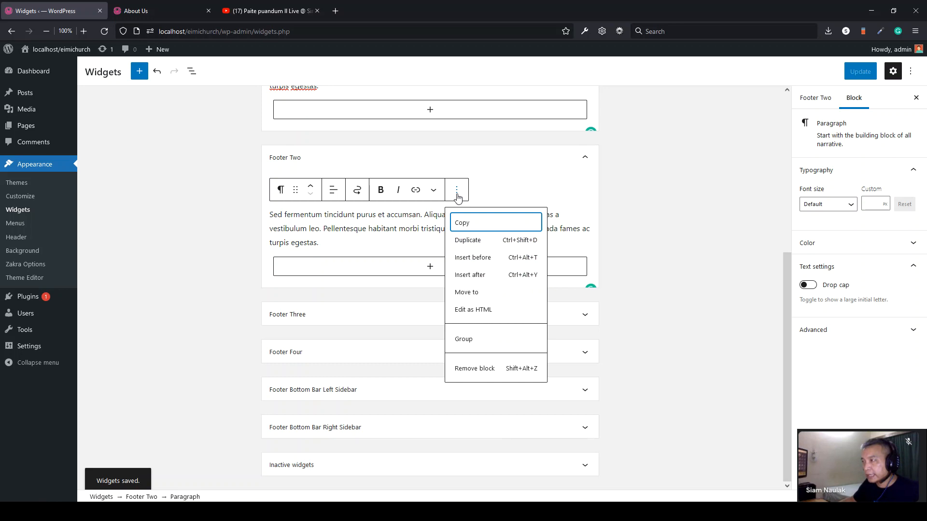
pyautogui.click(472, 240)
pyautogui.click(309, 243)
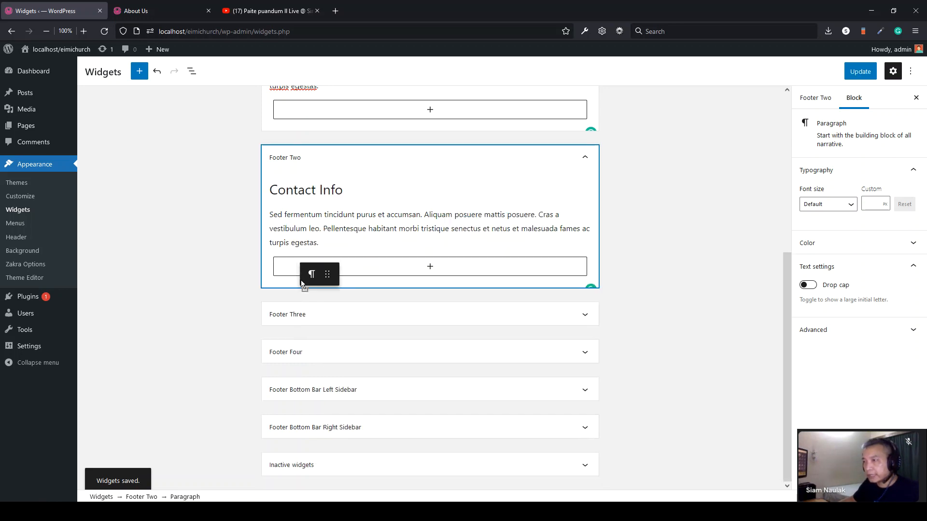
pyautogui.moveTo(305, 313); pyautogui.dragTo(305, 312)
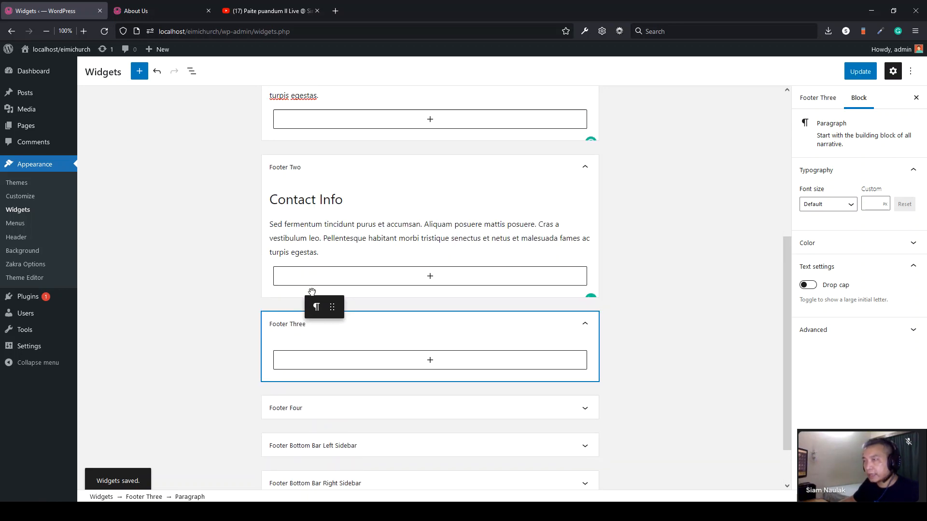
pyautogui.click(322, 201)
pyautogui.click(491, 172)
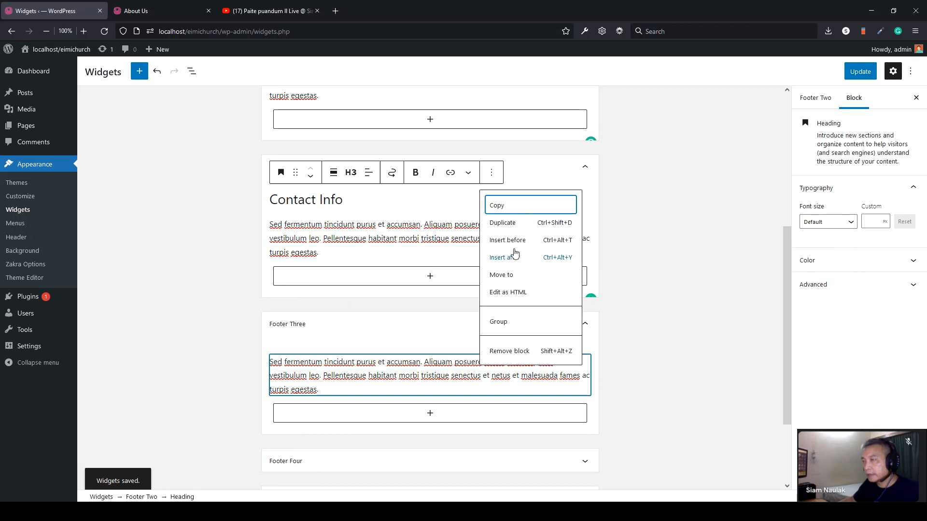
pyautogui.click(506, 223)
pyautogui.moveTo(296, 199); pyautogui.dragTo(310, 263)
# - Save with Ctrl+S and reload About Us to see three footer columns
pyautogui.hotkey('ctrl', 's')
pyautogui.click(144, 11)
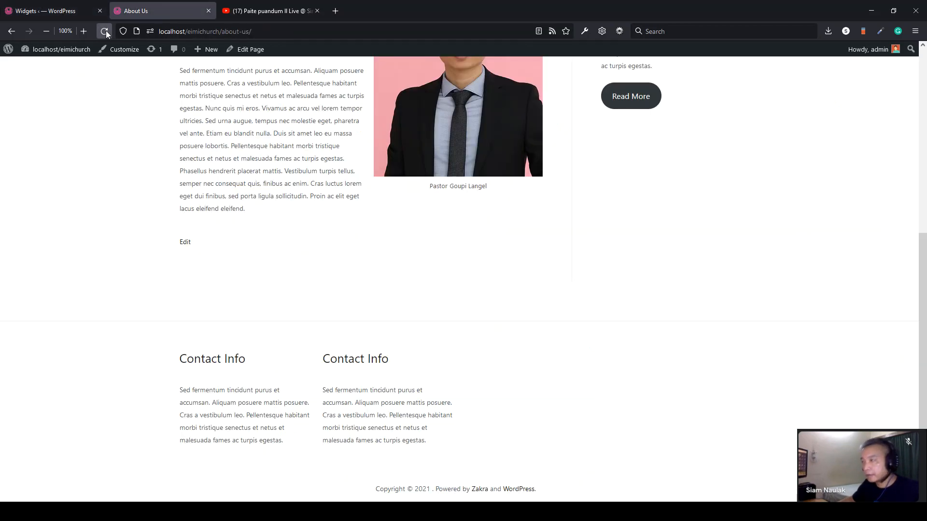
pyautogui.click(103, 31)
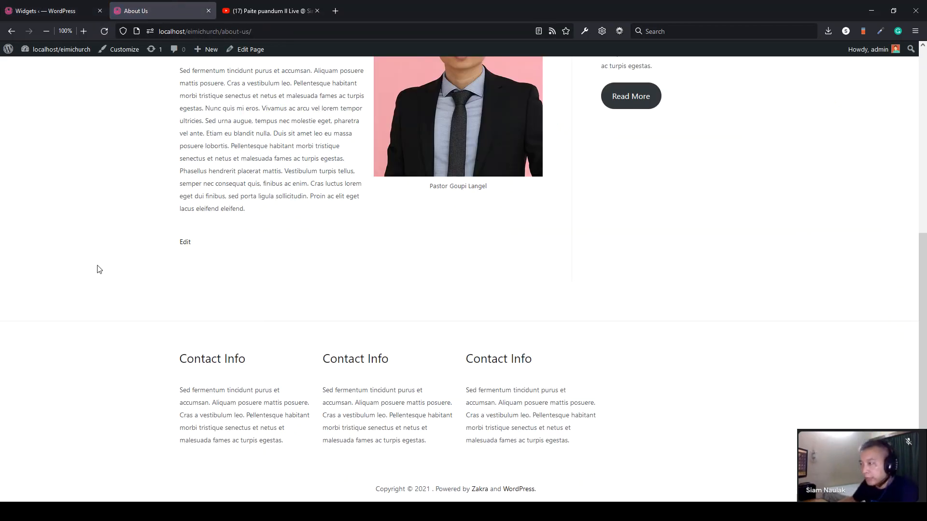
pyautogui.click(46, 10)
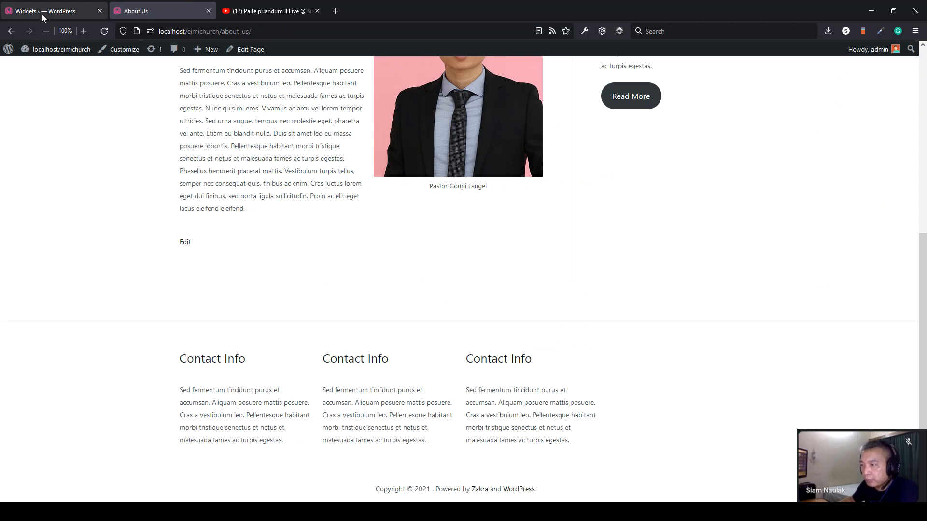
pyautogui.scroll(-2, 302, 356)
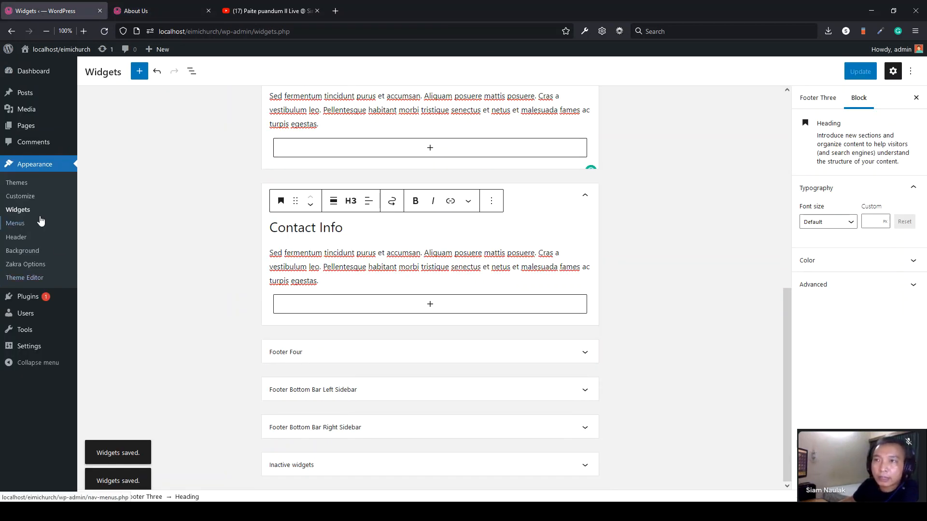
# - In Customizer > Footer > Footer Widgets, switch to a three-column layout and publish
pyautogui.click(30, 199)
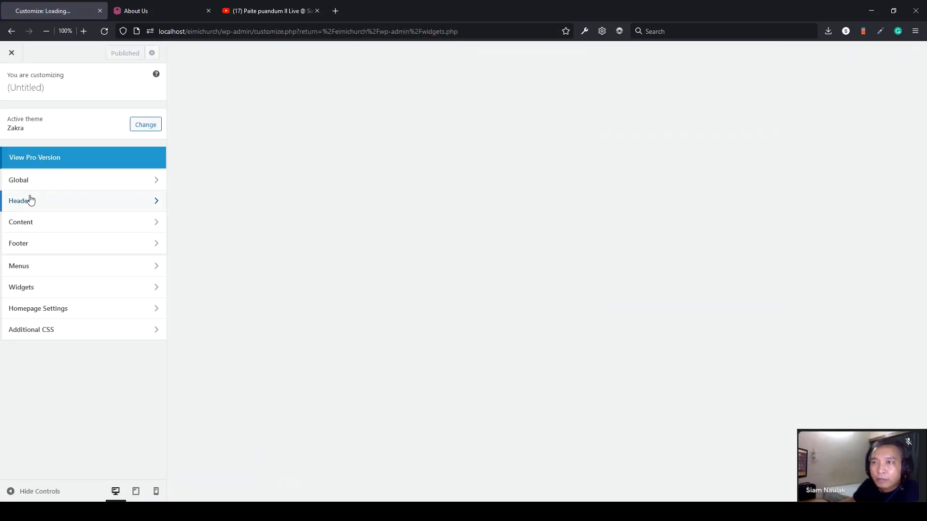
pyautogui.click(50, 241)
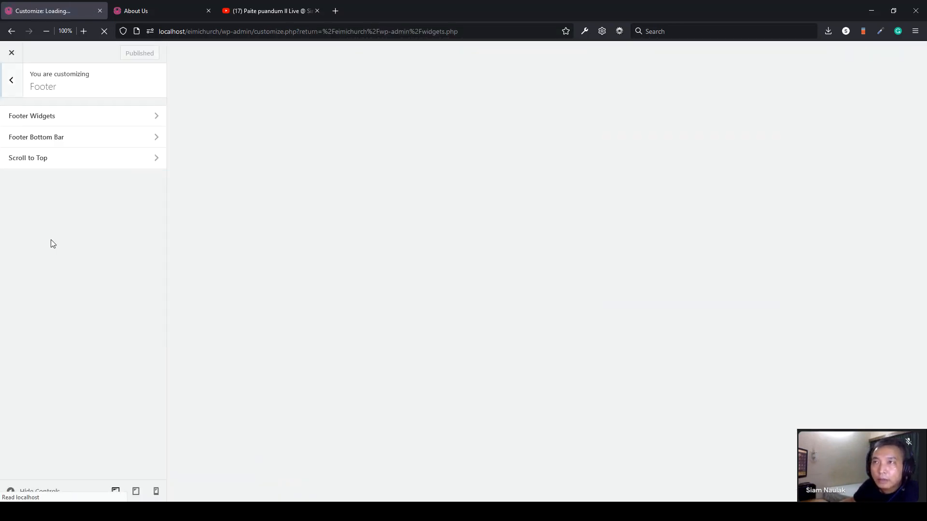
pyautogui.click(36, 117)
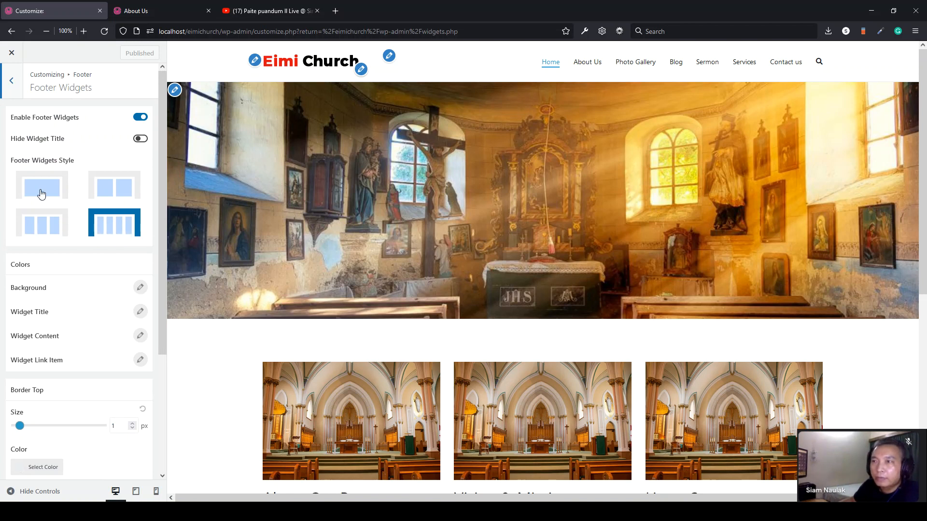
pyautogui.click(39, 226)
pyautogui.click(127, 53)
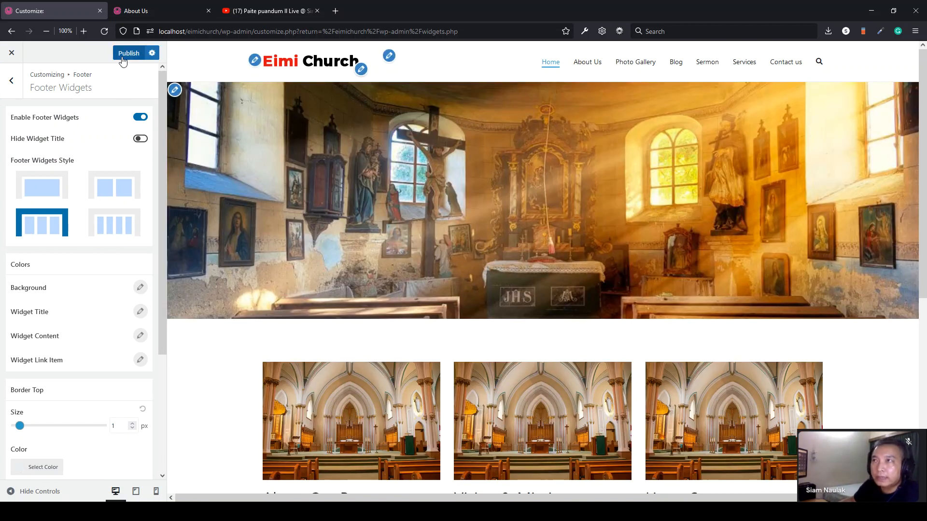
# - Reload the About Us page to check the wider footer columns
pyautogui.click(144, 11)
pyautogui.click(104, 31)
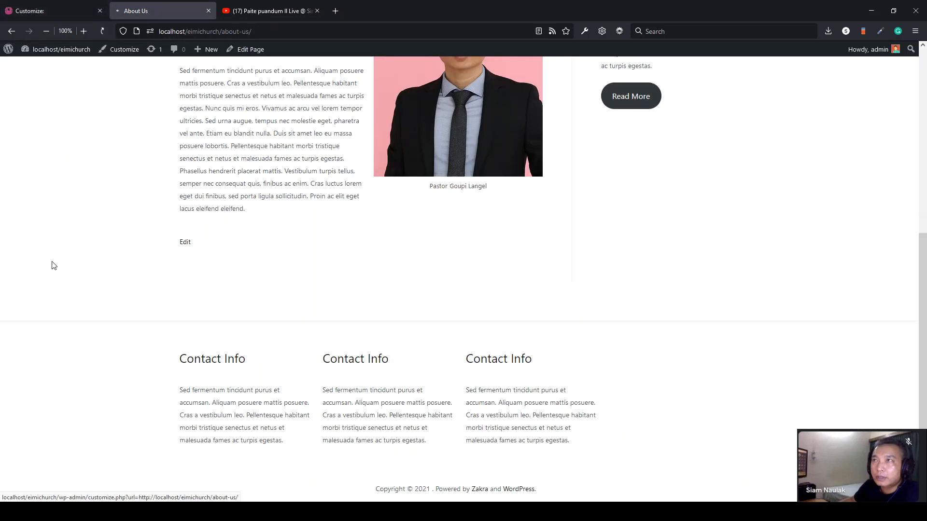
pyautogui.moveTo(657, 453); pyautogui.dragTo(599, 461)
pyautogui.click(629, 464)
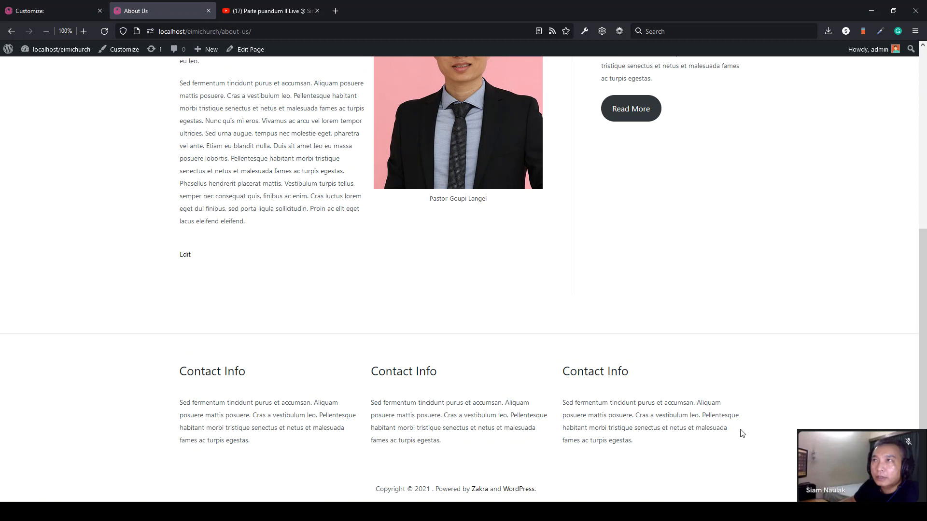
pyautogui.moveTo(740, 433); pyautogui.dragTo(711, 428)
pyautogui.click(142, 372)
pyautogui.click(718, 428)
# - Set the footer widgets background to light grey rgb(234,234,234) and publish
pyautogui.click(71, 12)
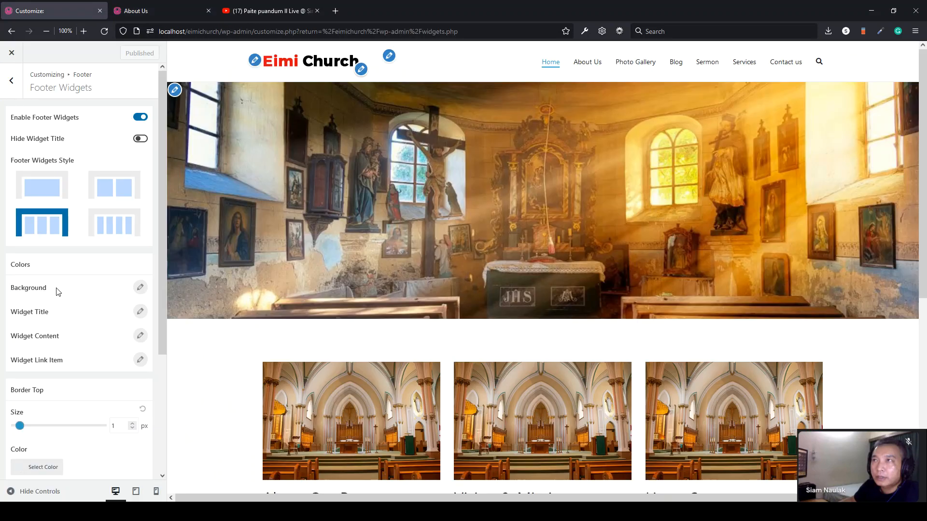
pyautogui.click(141, 288)
pyautogui.click(19, 325)
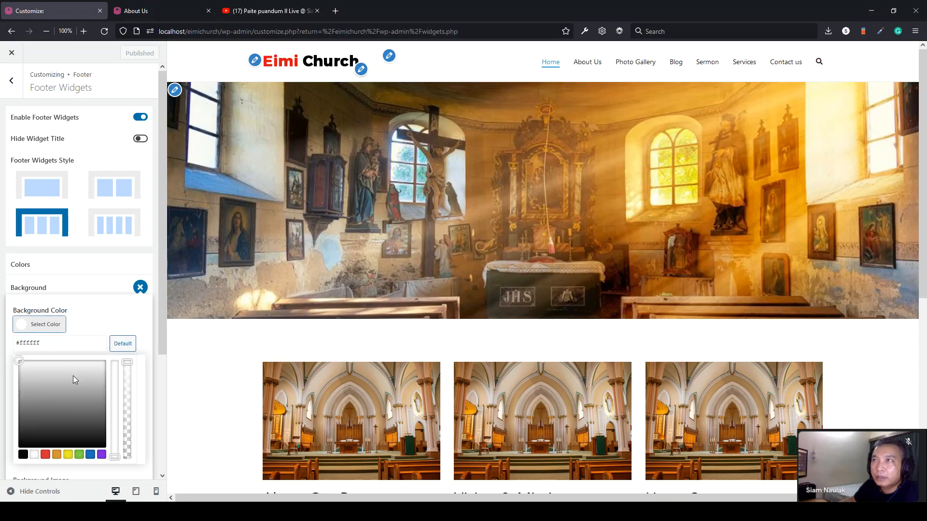
pyautogui.click(30, 369)
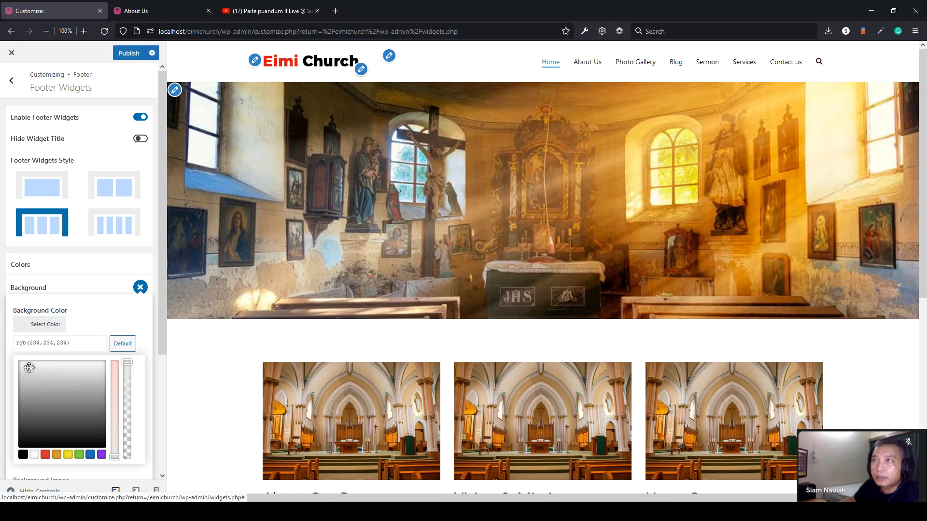
pyautogui.click(129, 53)
# - Reload About Us to verify the grey footer, then return to the Customizer's main sections
pyautogui.click(135, 11)
pyautogui.click(104, 32)
pyautogui.moveTo(755, 422); pyautogui.dragTo(97, 369)
pyautogui.click(96, 368)
pyautogui.scroll(4, 113, 289)
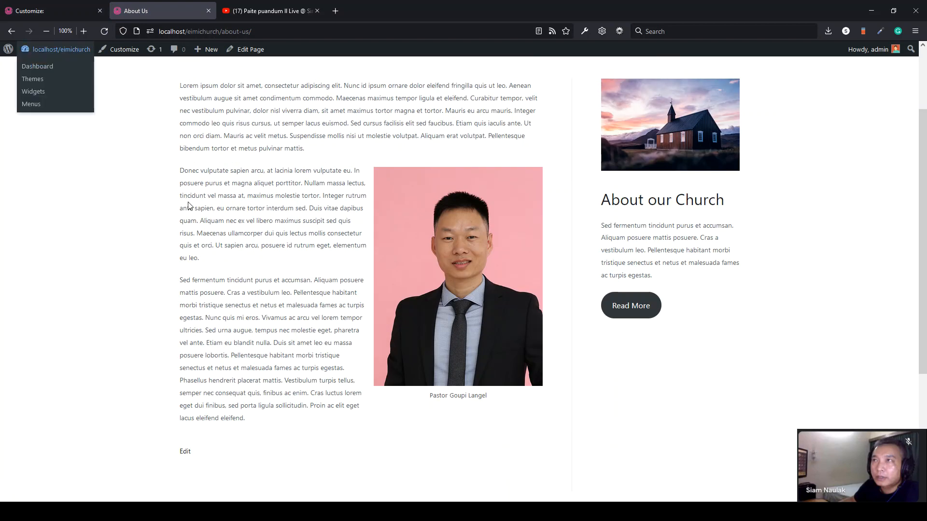
pyautogui.scroll(2, 194, 206)
pyautogui.click(54, 11)
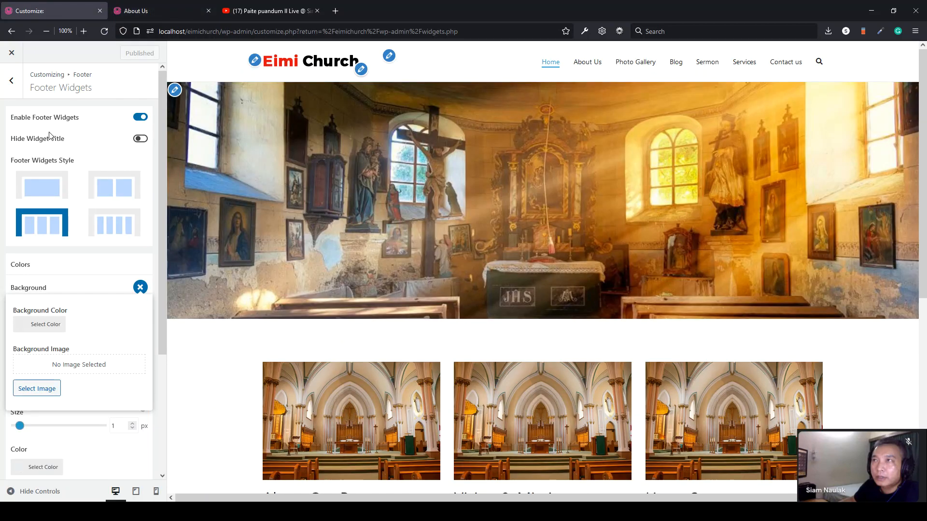
pyautogui.click(9, 81)
pyautogui.click(8, 80)
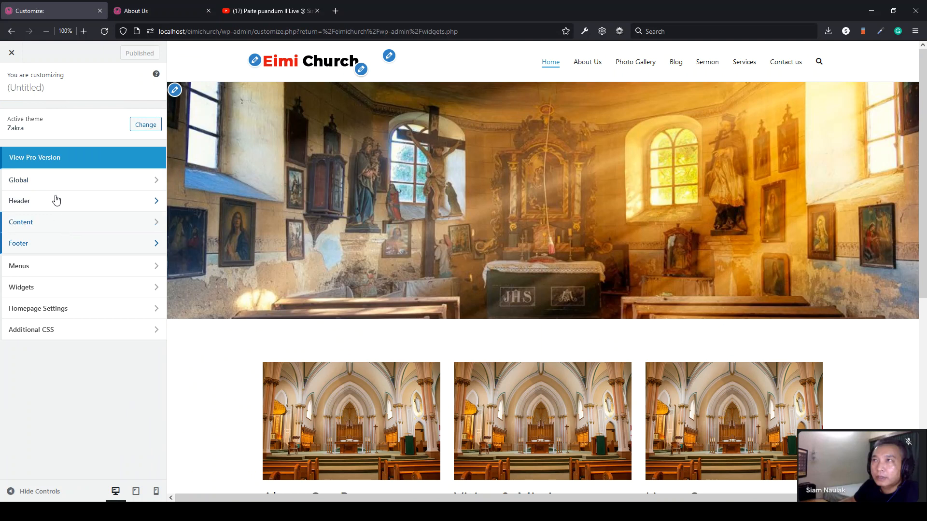
# - Glance at Site Identity, then open the Header Main Area settings
pyautogui.click(56, 200)
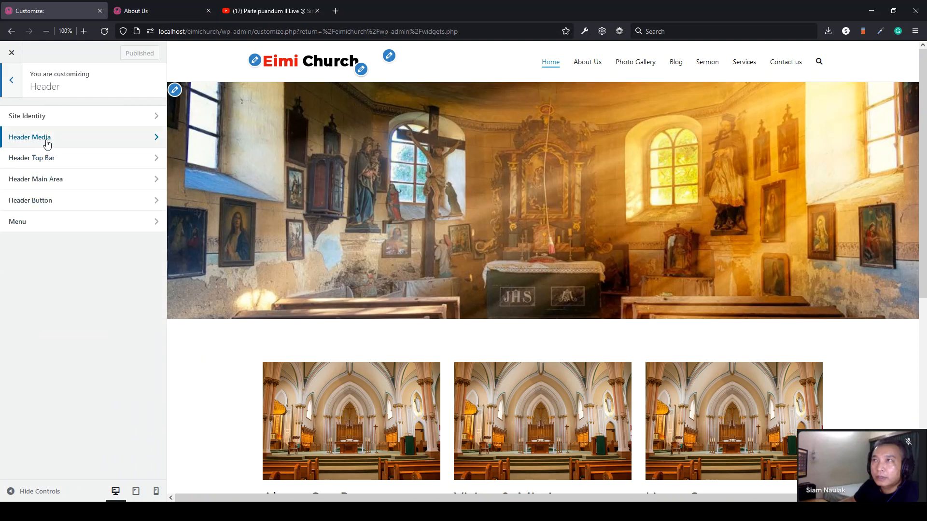
pyautogui.click(52, 122)
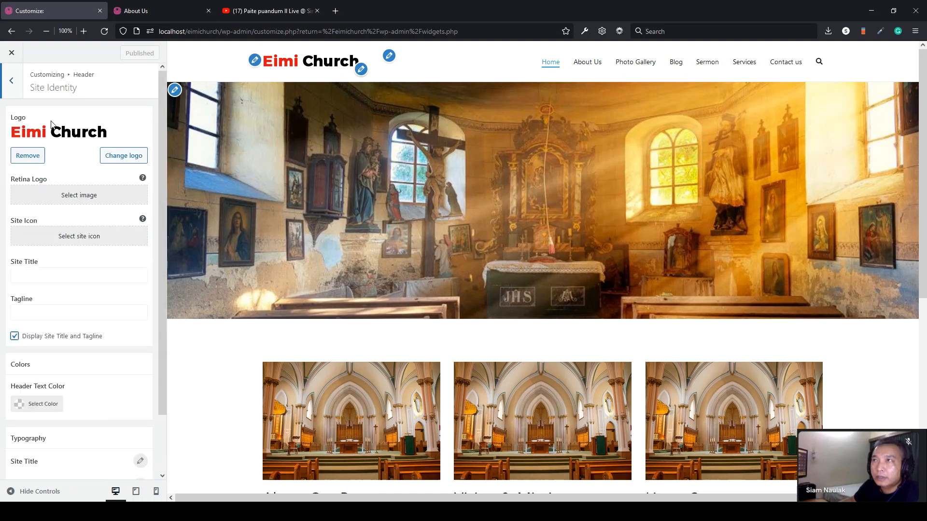
pyautogui.scroll(-2, 96, 310)
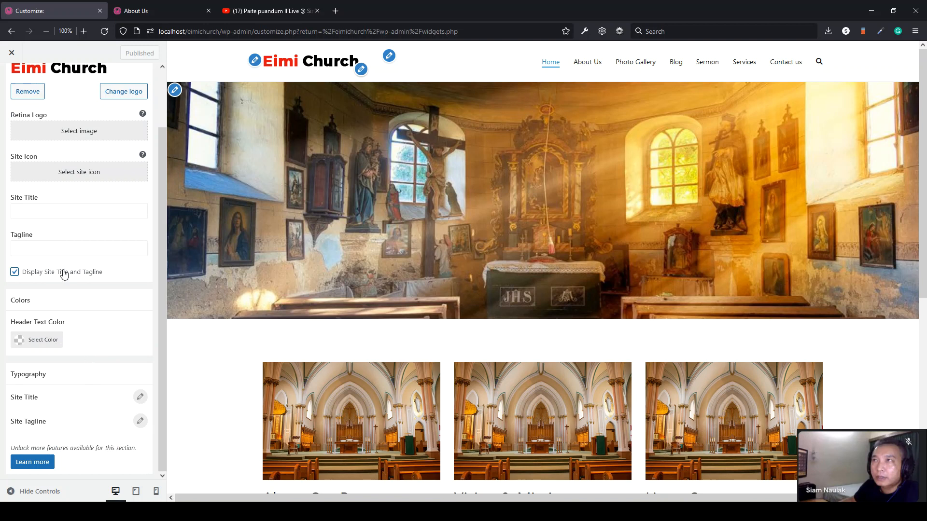
pyautogui.scroll(2, 64, 274)
pyautogui.click(12, 80)
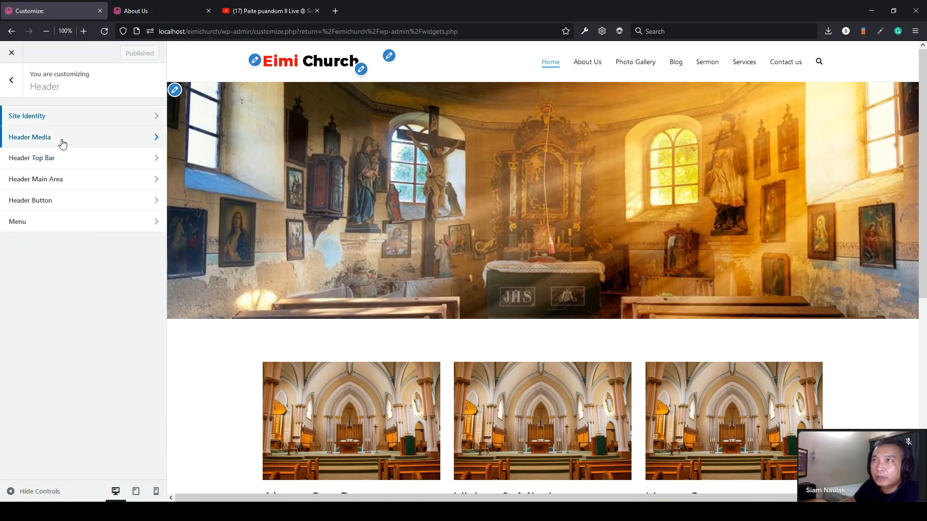
pyautogui.click(72, 185)
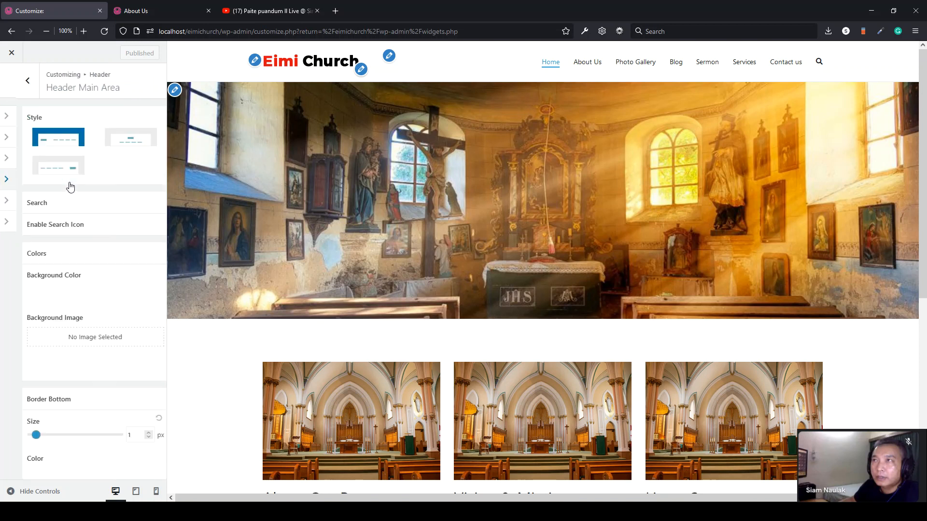
# - Try yellow, red and purple header backgrounds, reset to default white, and publish
pyautogui.click(37, 297)
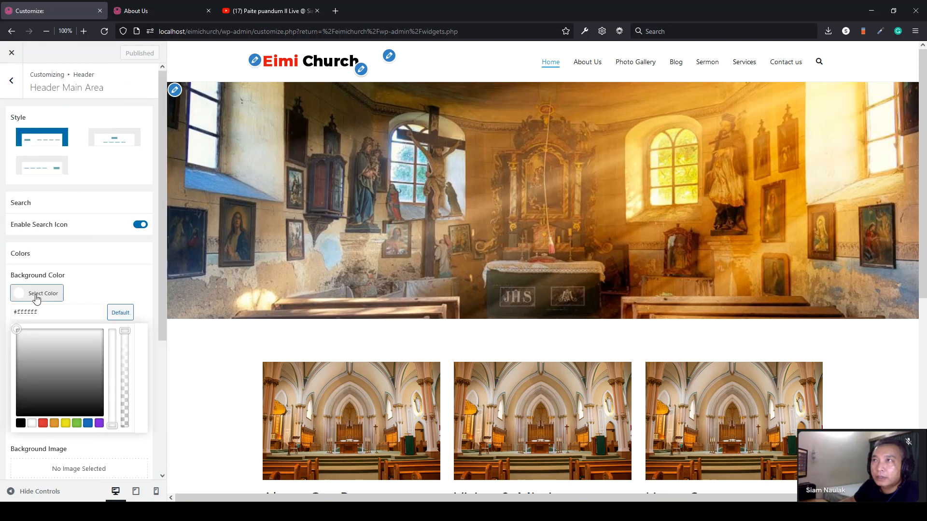
pyautogui.click(65, 424)
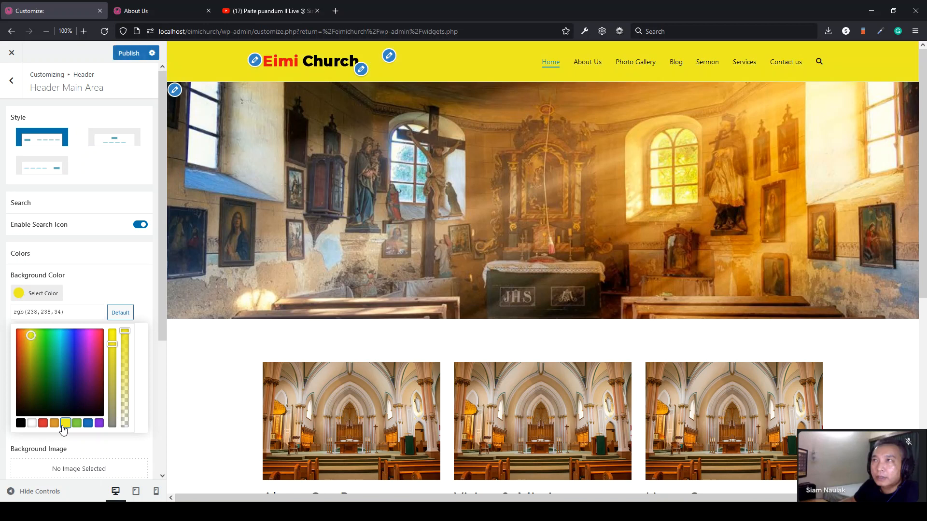
pyautogui.click(43, 423)
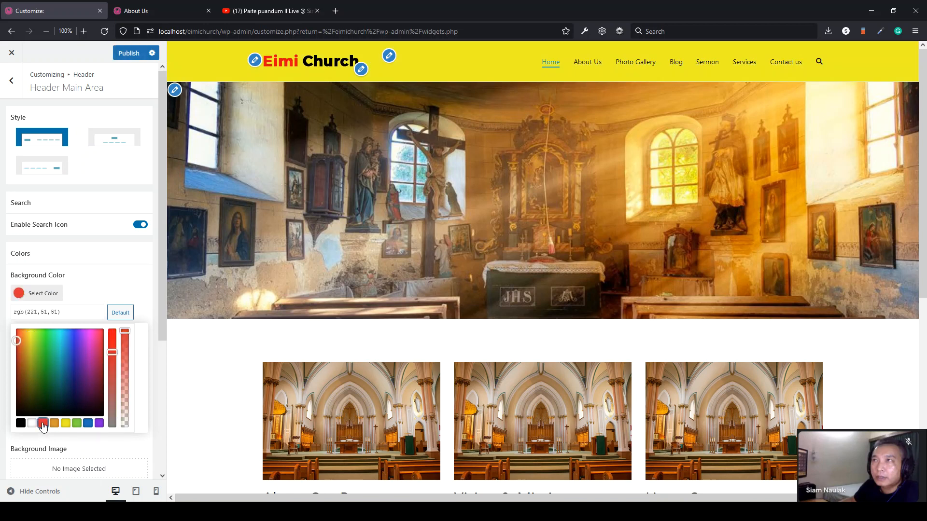
pyautogui.click(32, 423)
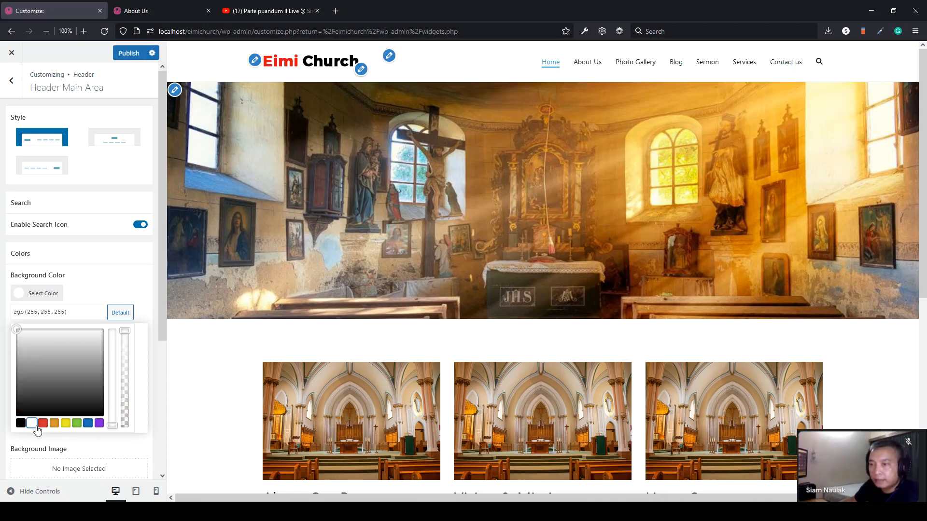
pyautogui.click(43, 425)
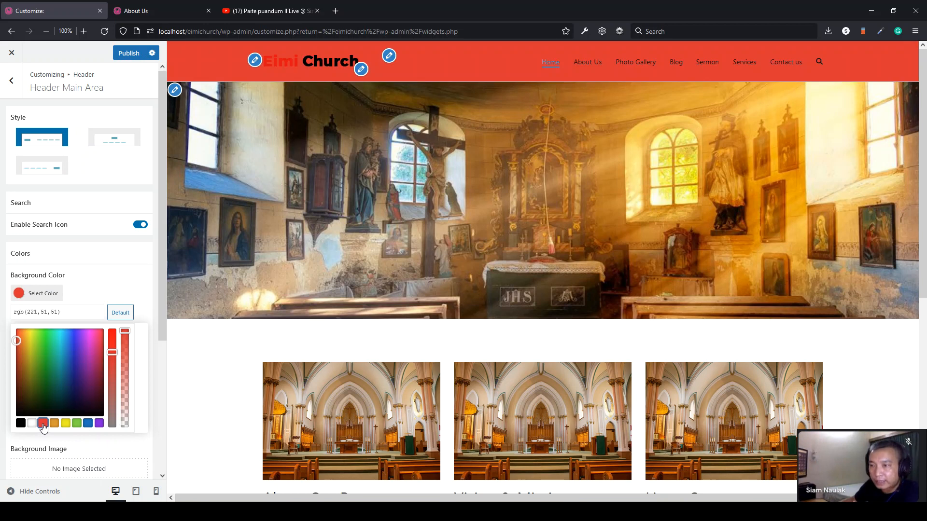
pyautogui.click(99, 423)
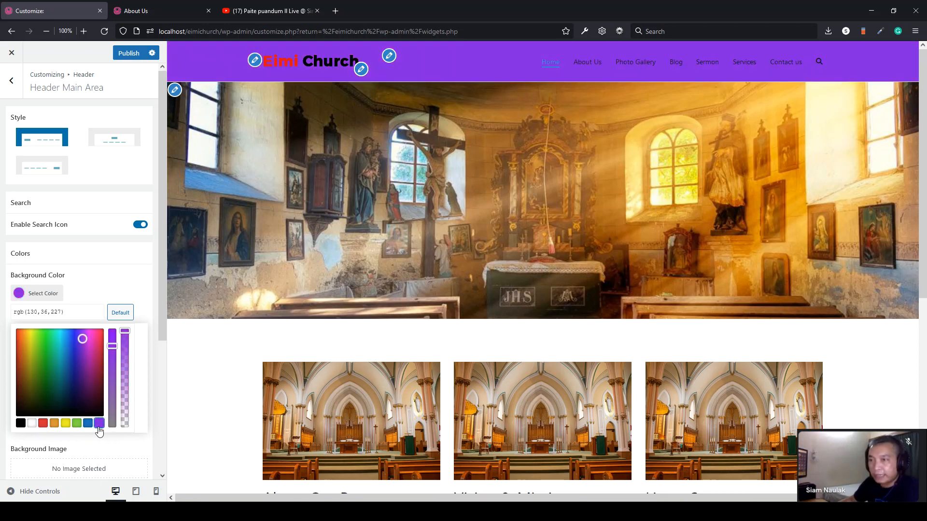
pyautogui.click(27, 314)
pyautogui.hotkey('ctrl', 'a')
pyautogui.press('BackSpace')
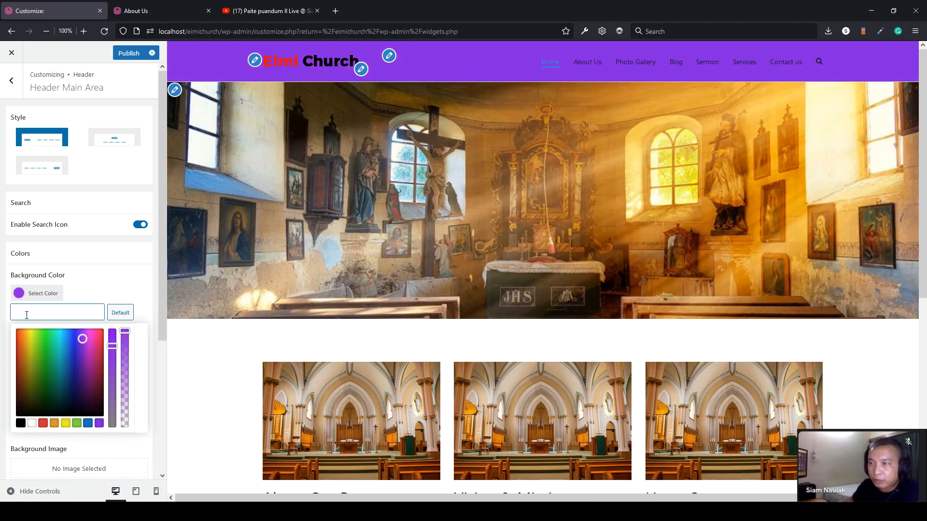
pyautogui.click(119, 313)
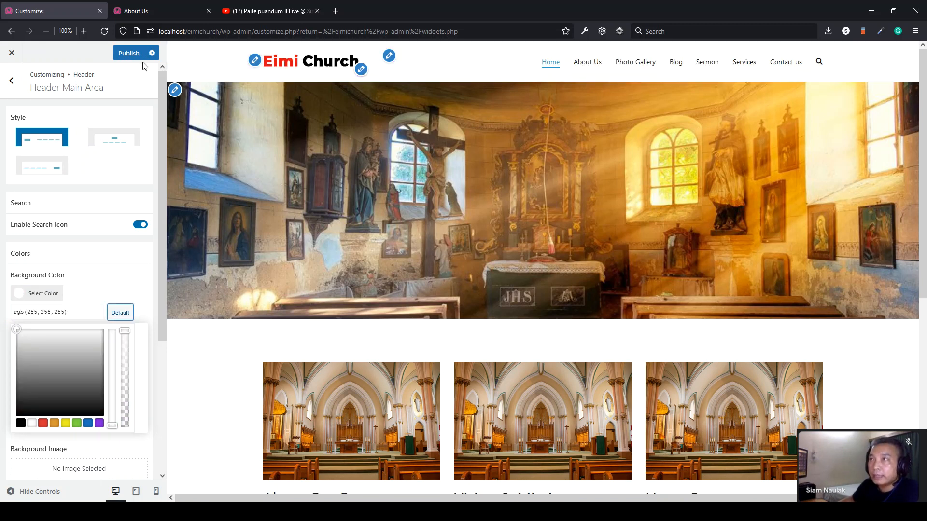
pyautogui.click(134, 53)
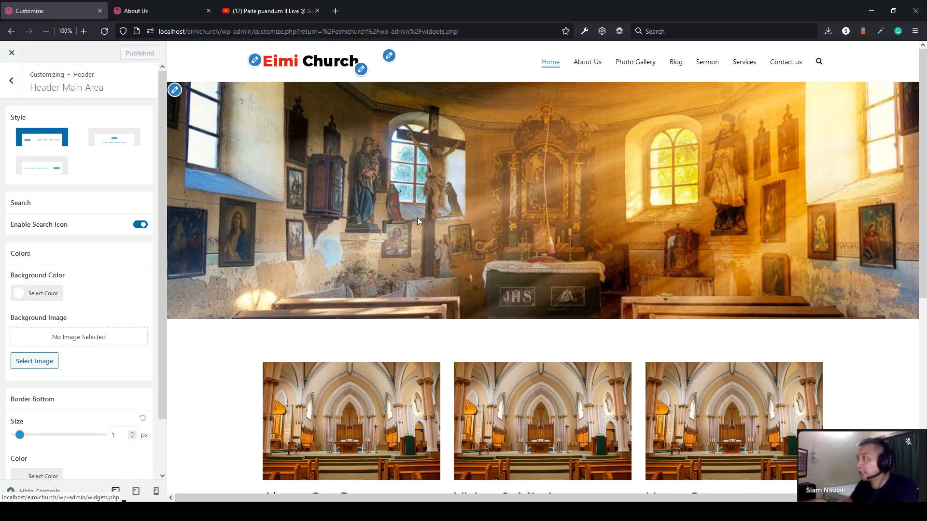
# - Check the About Us breadcrumb in the preview, then open Content > Single Post settings
pyautogui.click(593, 63)
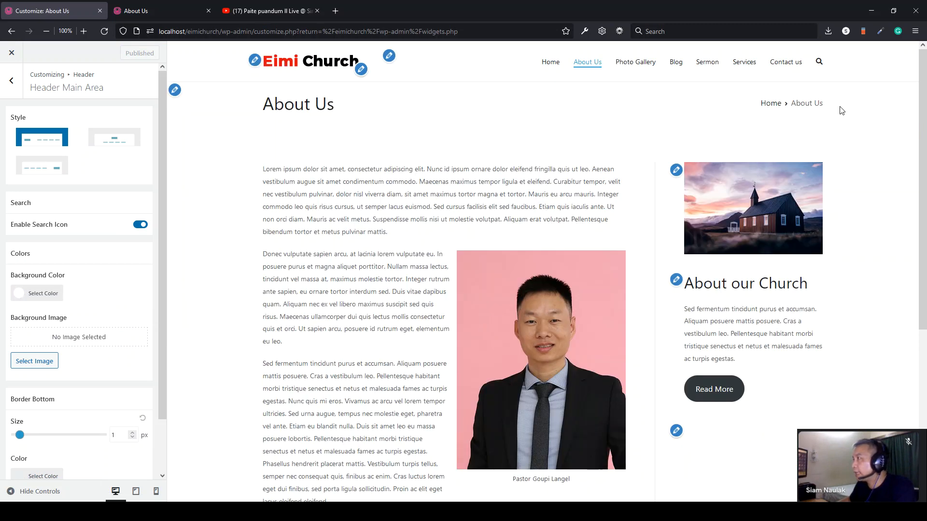
pyautogui.moveTo(842, 111); pyautogui.dragTo(765, 103)
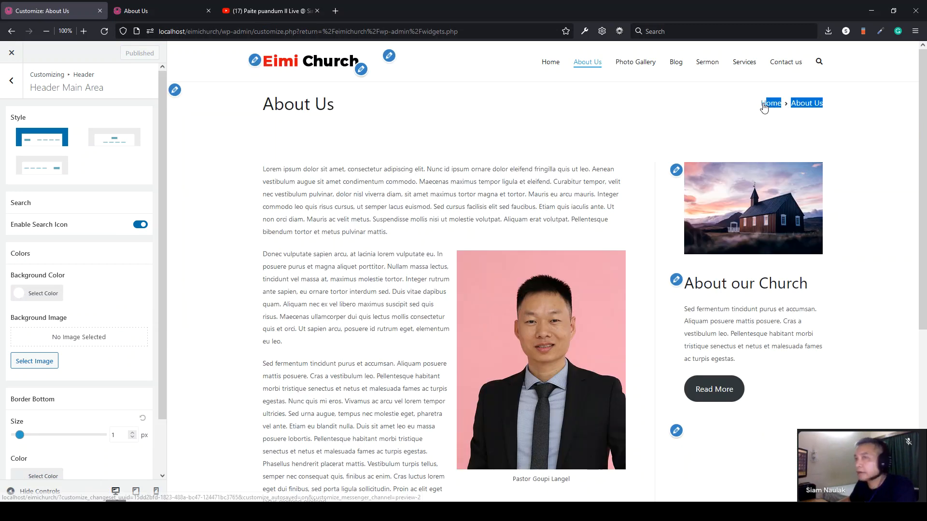
pyautogui.click(11, 81)
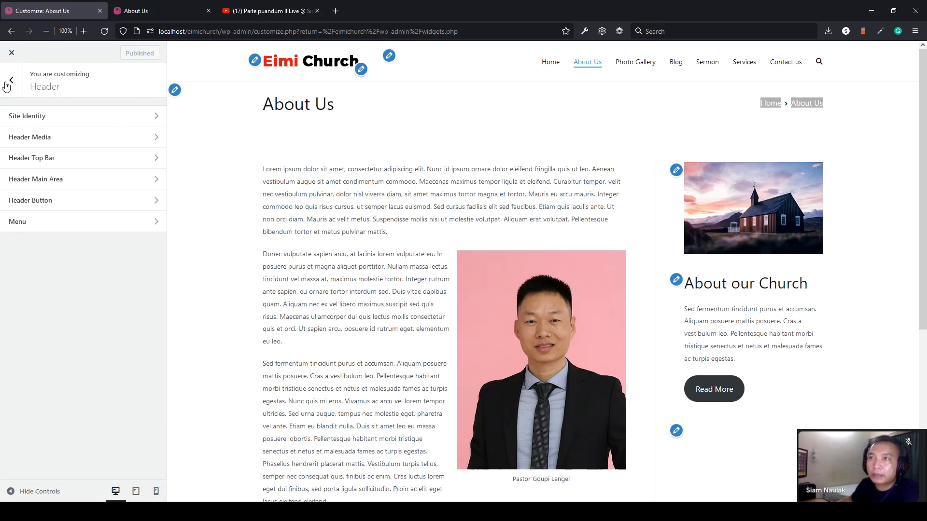
pyautogui.click(9, 87)
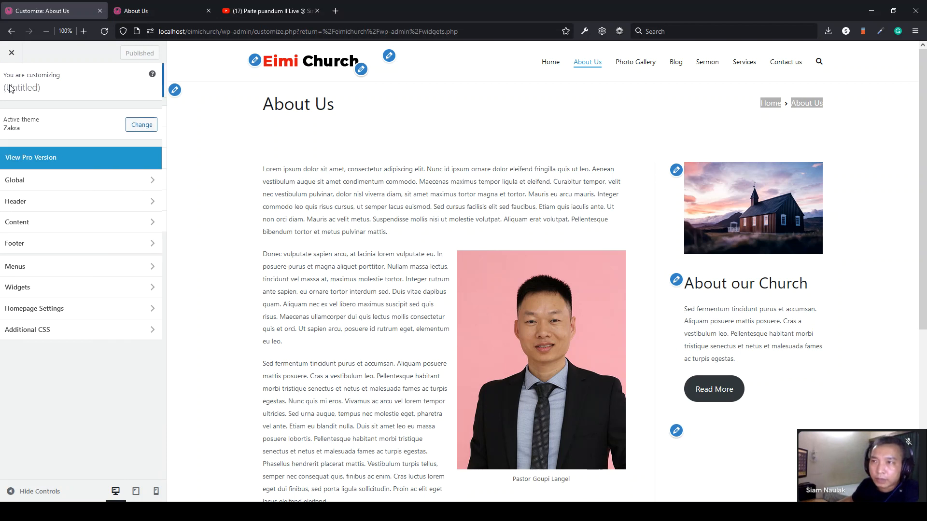
pyautogui.click(26, 222)
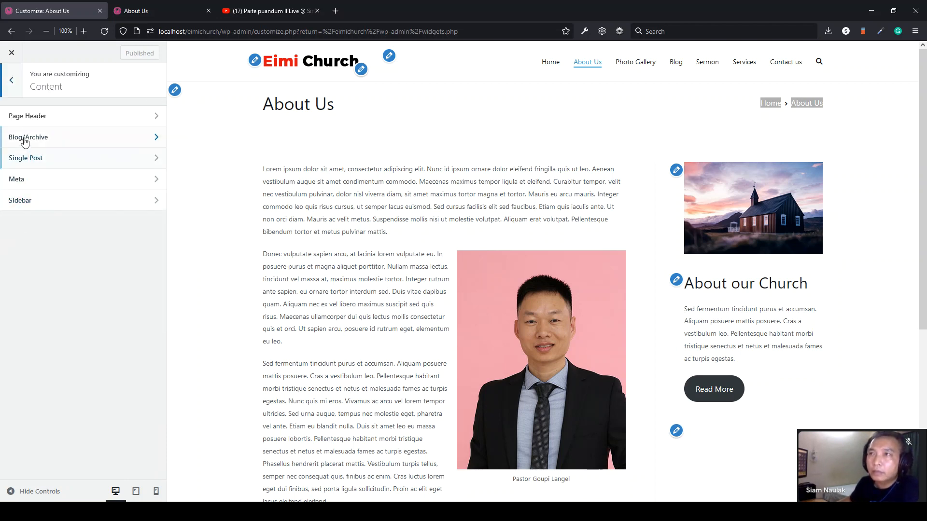
pyautogui.click(42, 162)
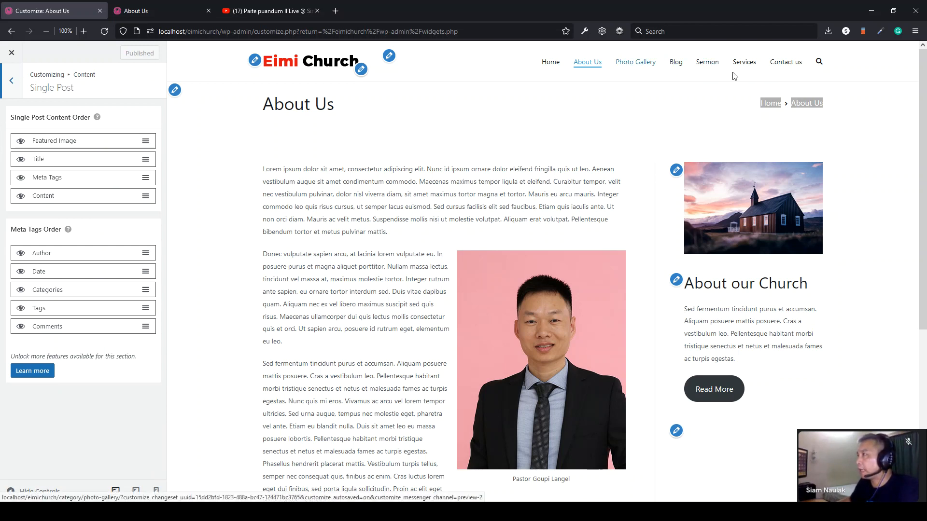
# - Preview the post 'Nunc id ipsum ornare dolor eleifend' from the Blog page
pyautogui.click(677, 65)
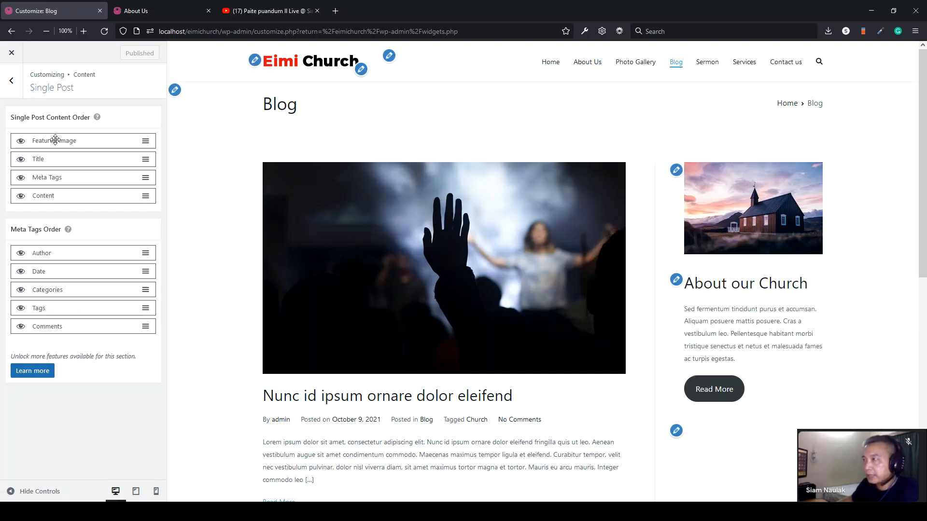
pyautogui.scroll(-2, 343, 231)
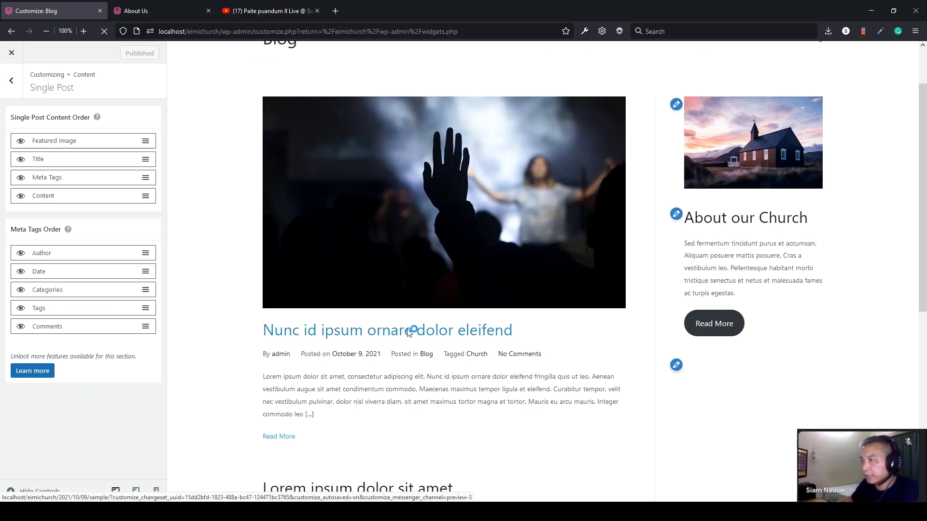
pyautogui.click(408, 332)
pyautogui.scroll(-2, 407, 333)
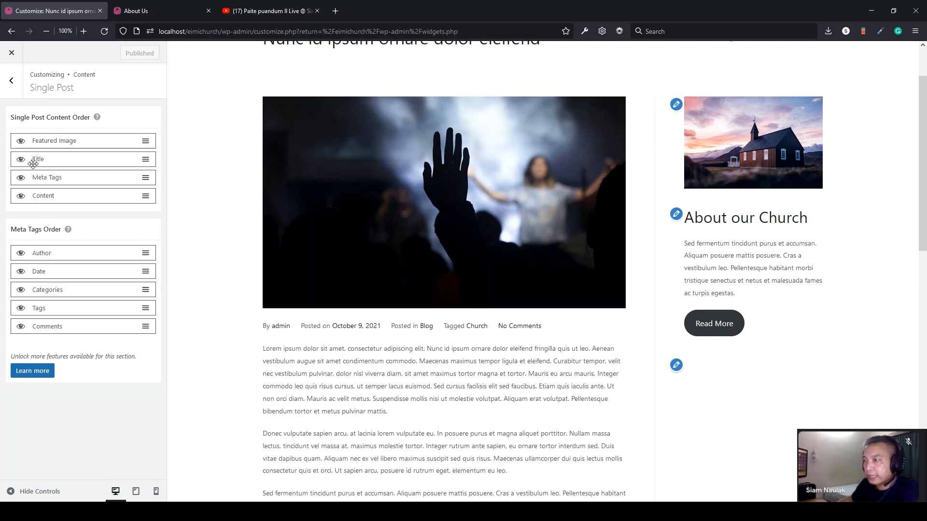
pyautogui.scroll(2, 320, 327)
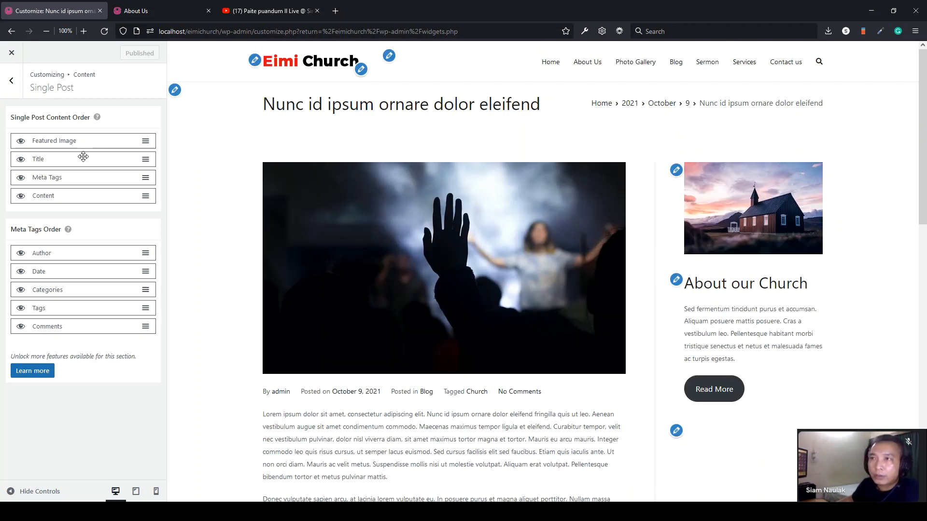
pyautogui.scroll(-1, 269, 385)
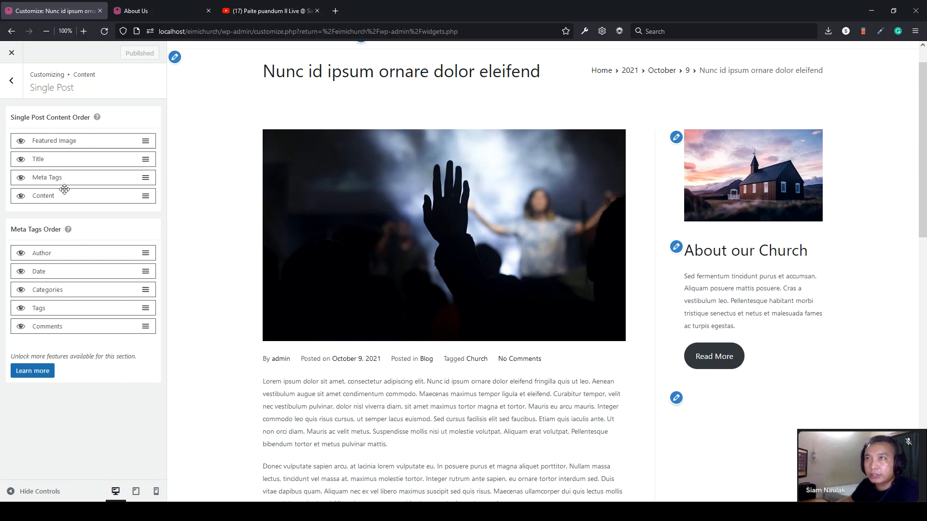
# - Revisit the Single Post settings and return to the Customizer's main section list
pyautogui.click(11, 81)
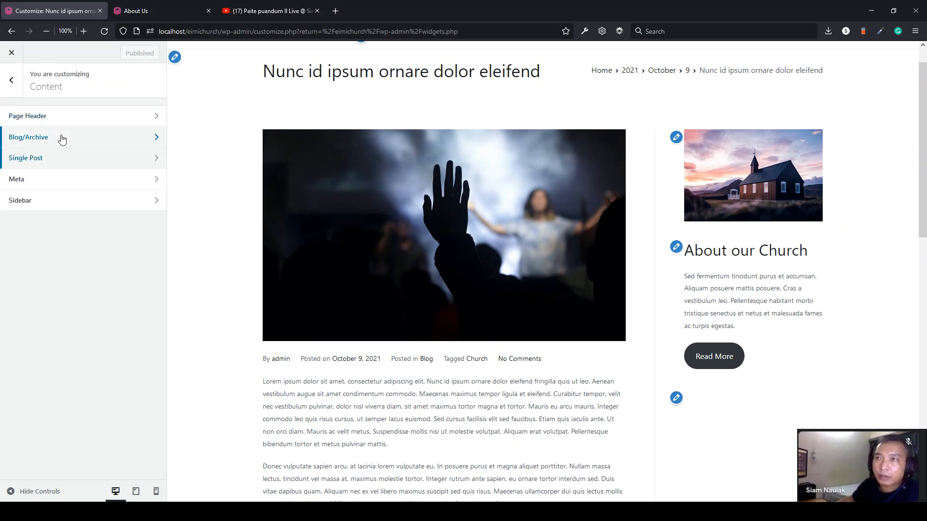
pyautogui.click(54, 161)
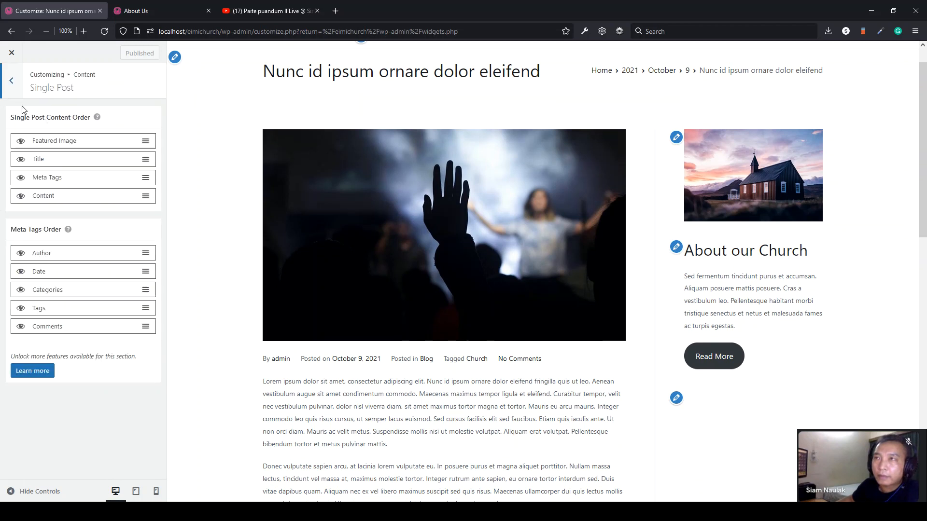
pyautogui.click(13, 86)
pyautogui.click(15, 88)
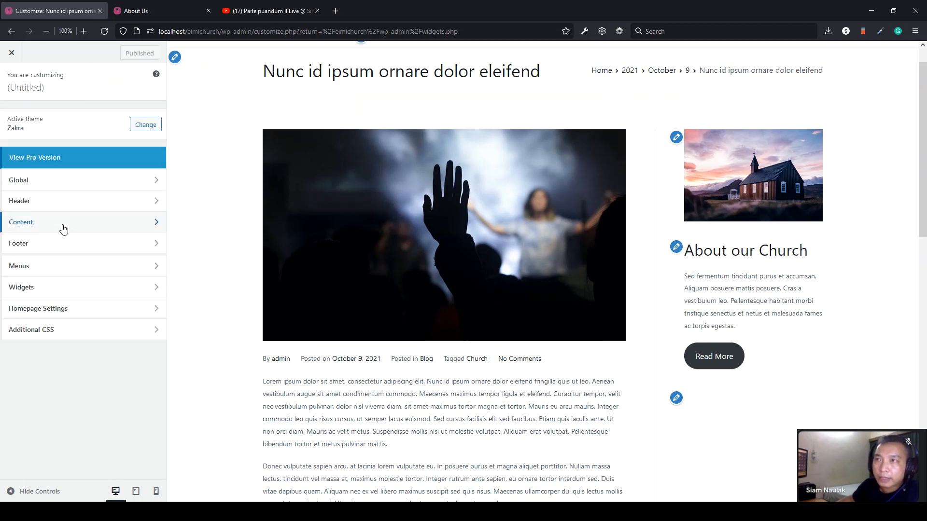
# - In Page Header, try each alignment layout, settling on title left with breadcrumbs right
pyautogui.click(65, 221)
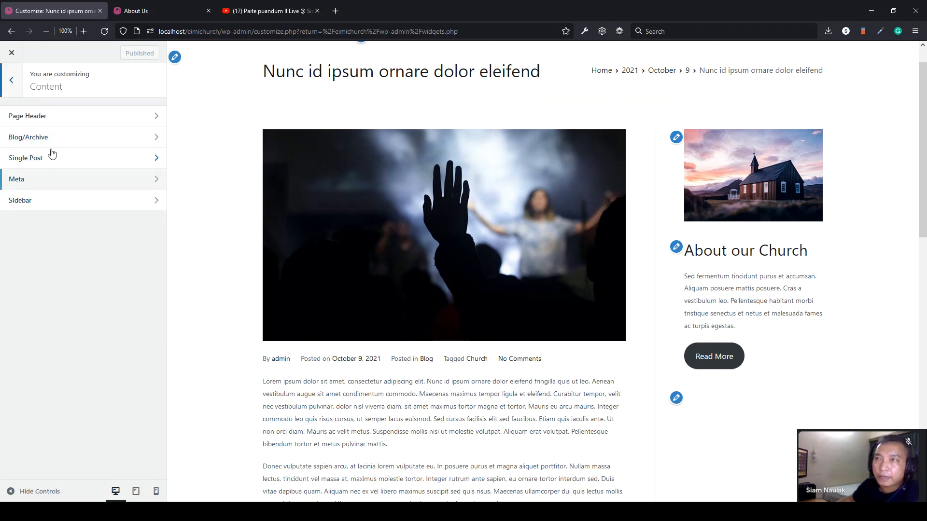
pyautogui.click(52, 120)
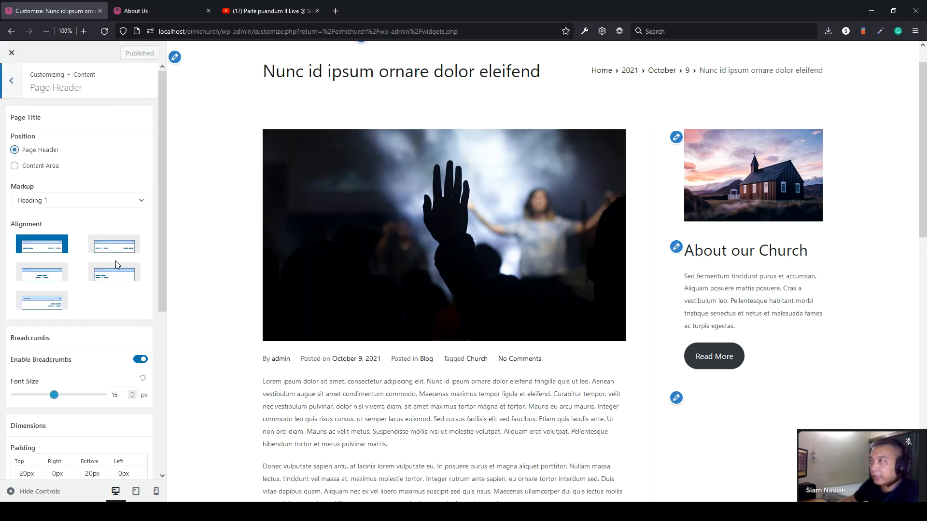
pyautogui.scroll(1, 433, 275)
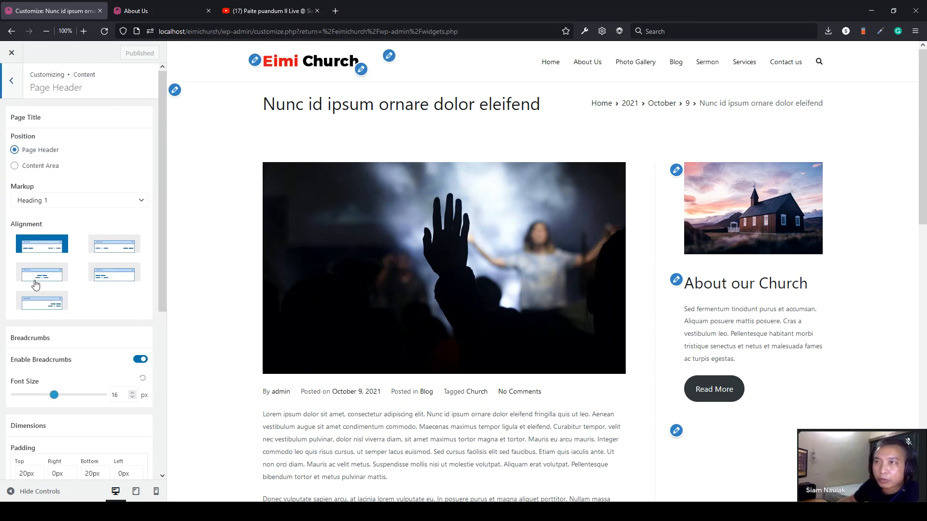
pyautogui.scroll(-2, 99, 311)
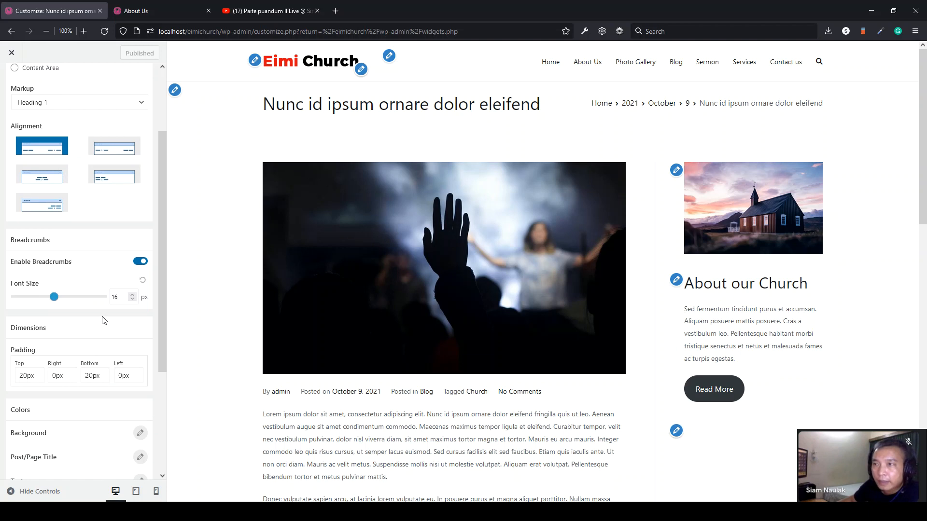
pyautogui.scroll(2, 103, 320)
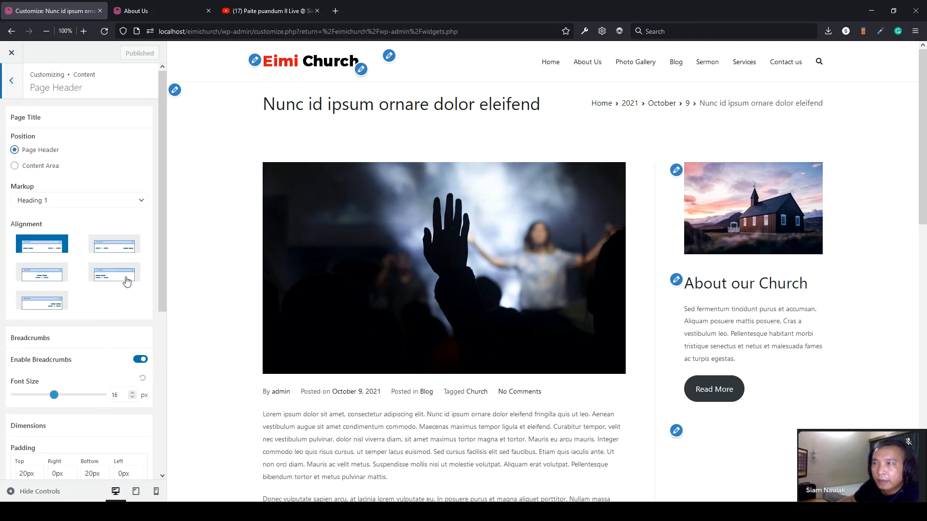
pyautogui.click(114, 249)
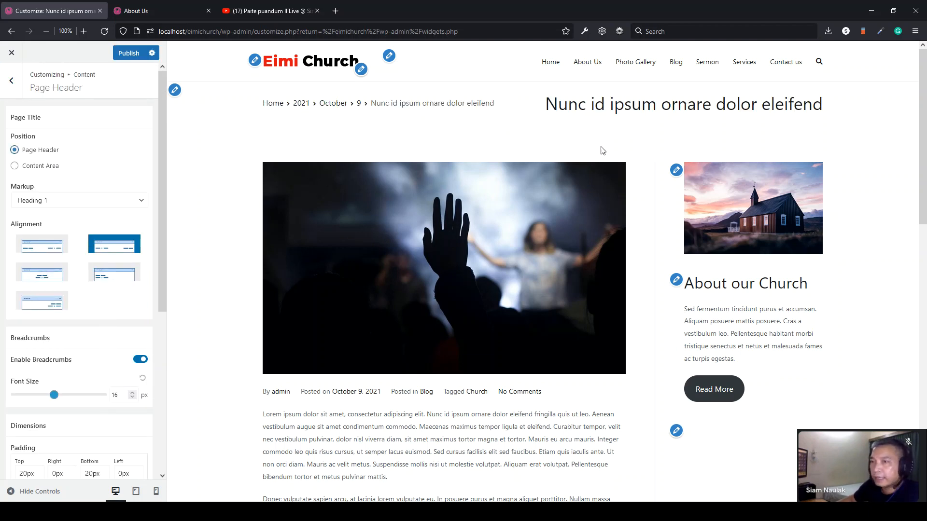
pyautogui.click(34, 276)
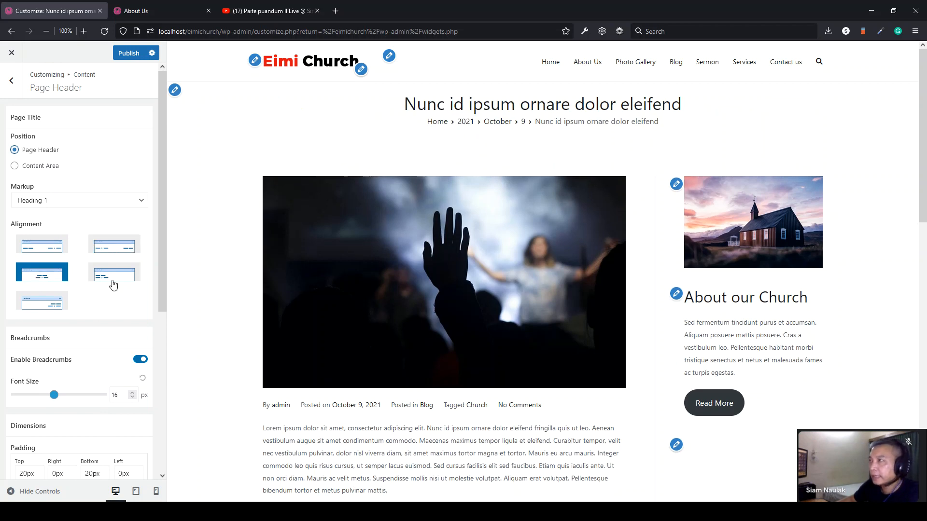
pyautogui.click(114, 277)
pyautogui.click(47, 304)
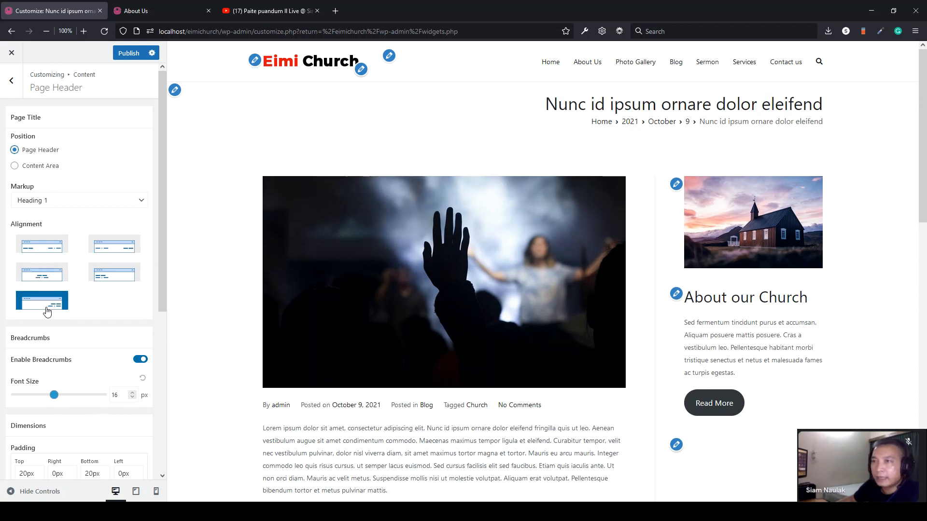
pyautogui.click(31, 248)
pyautogui.scroll(-4, 83, 275)
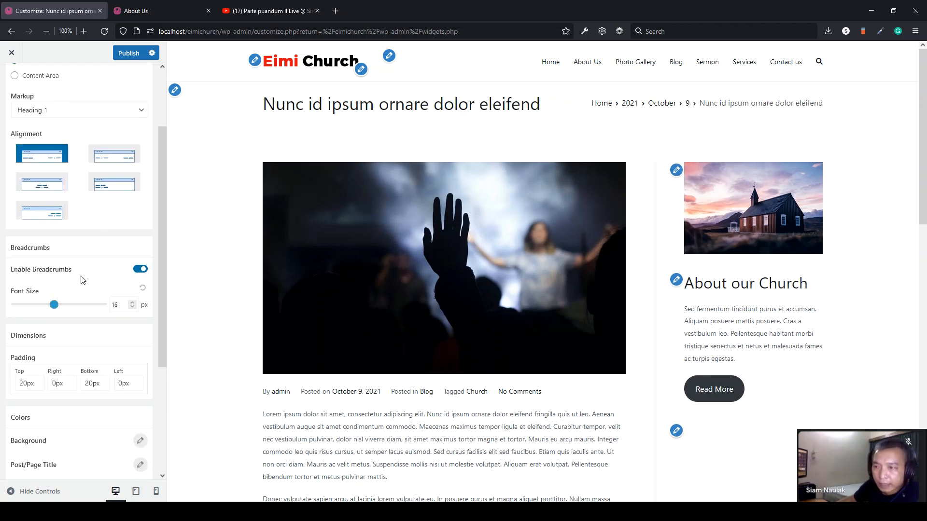
pyautogui.scroll(4, 92, 373)
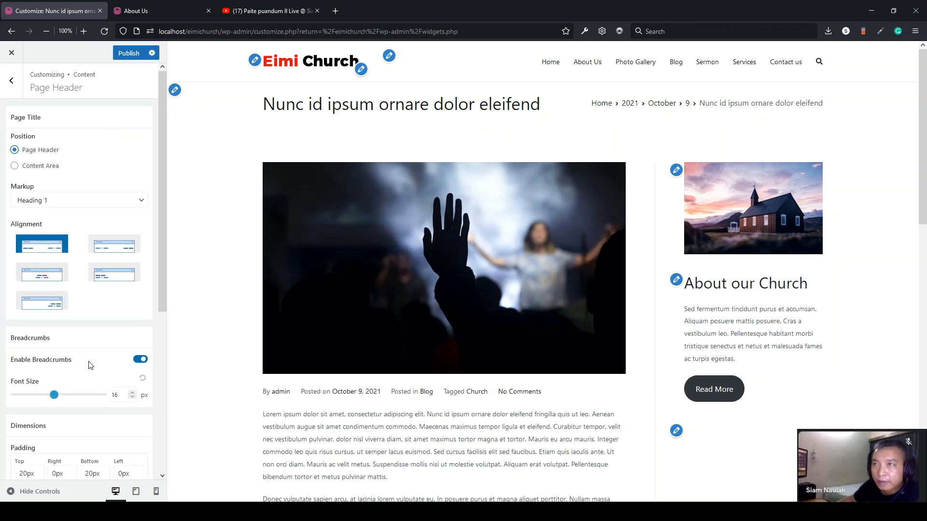
# - Try the title in the content area with various breadcrumb positions, then restore header title-left layout
pyautogui.click(42, 166)
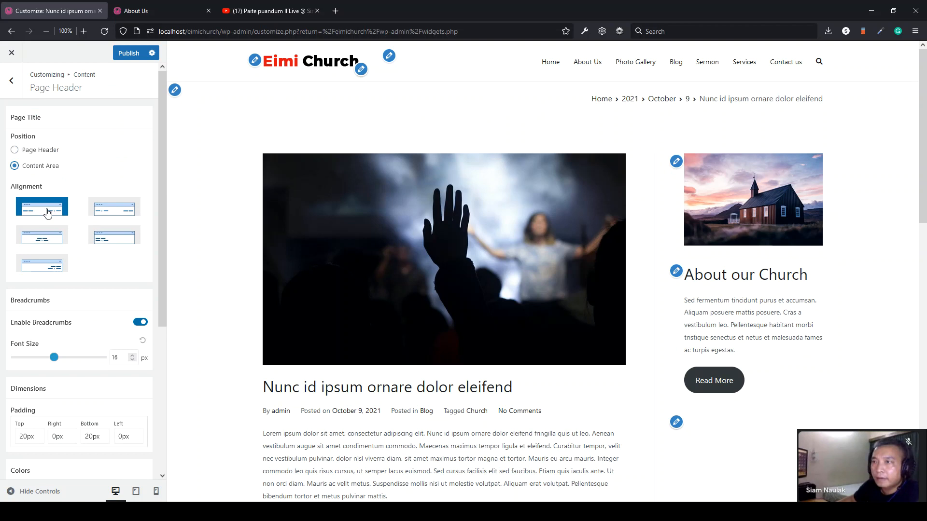
pyautogui.click(99, 212)
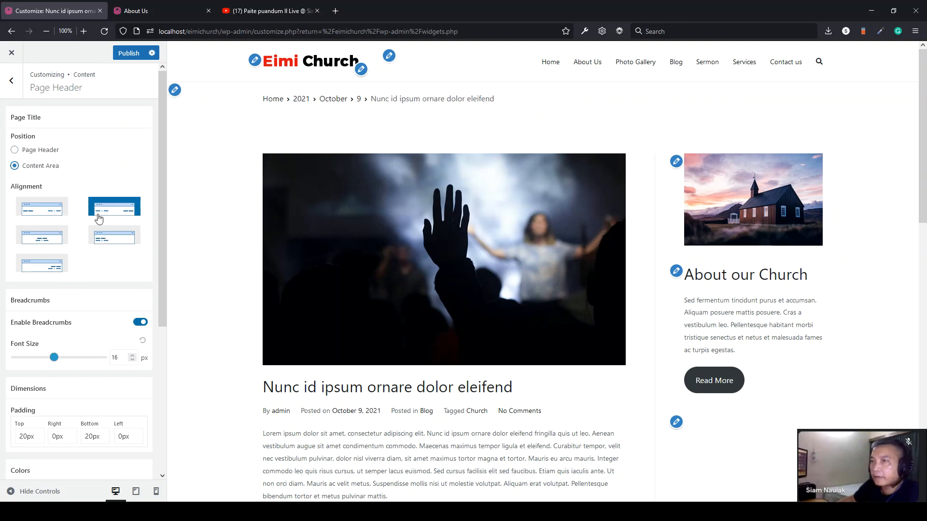
pyautogui.click(102, 241)
pyautogui.click(44, 269)
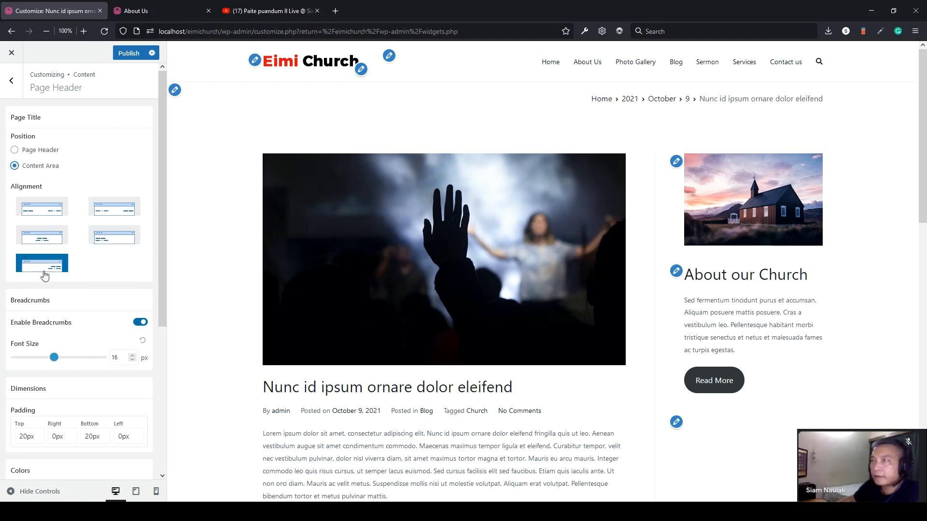
pyautogui.click(44, 238)
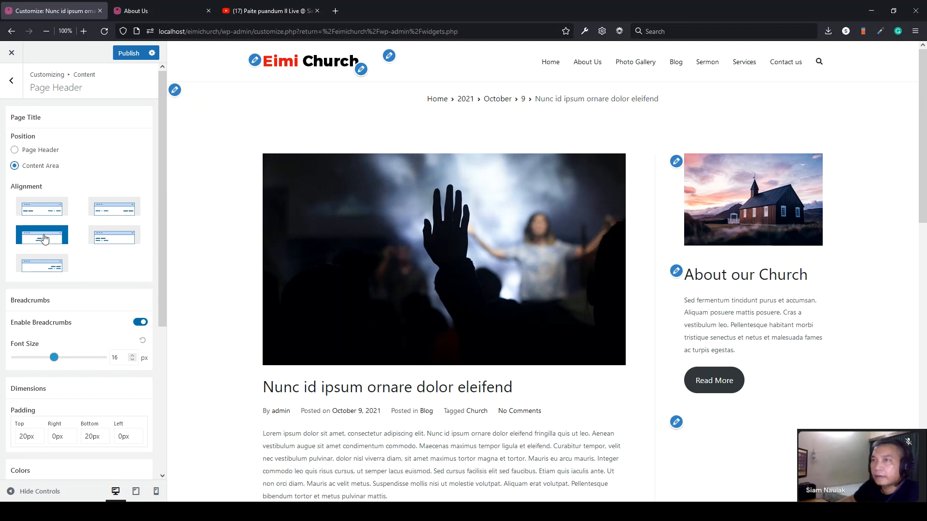
pyautogui.click(33, 150)
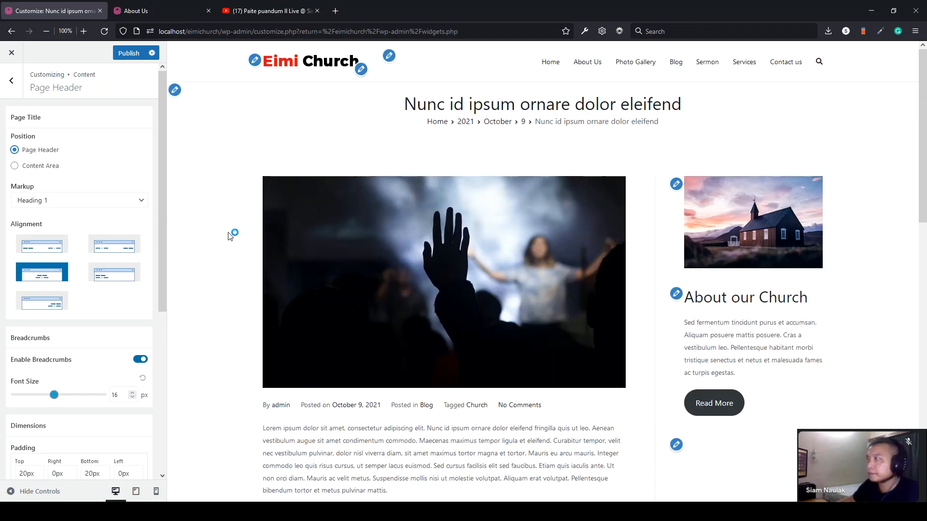
pyautogui.click(44, 254)
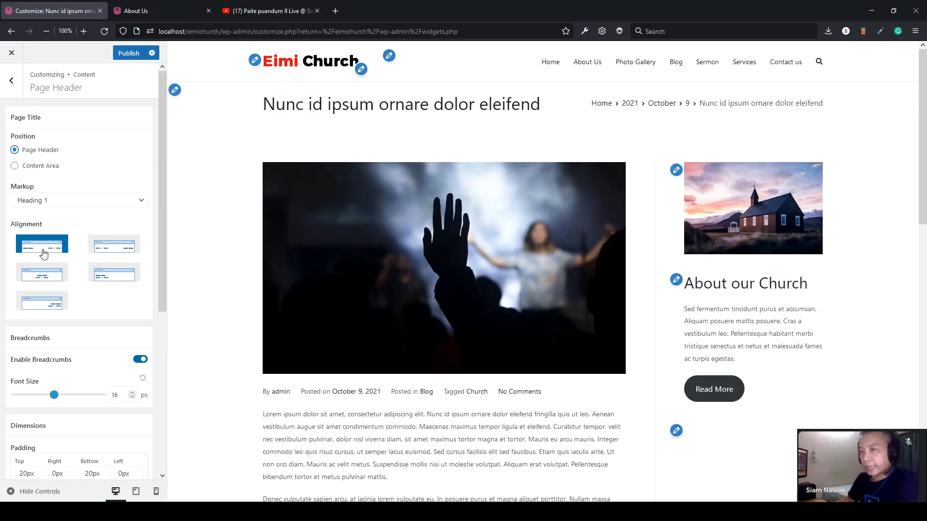
pyautogui.scroll(-5, 44, 254)
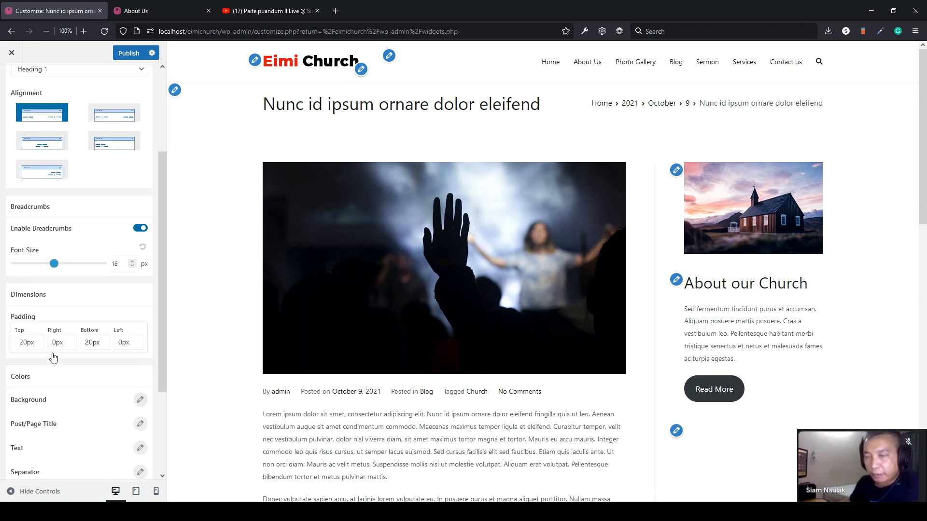
pyautogui.scroll(-1, 57, 352)
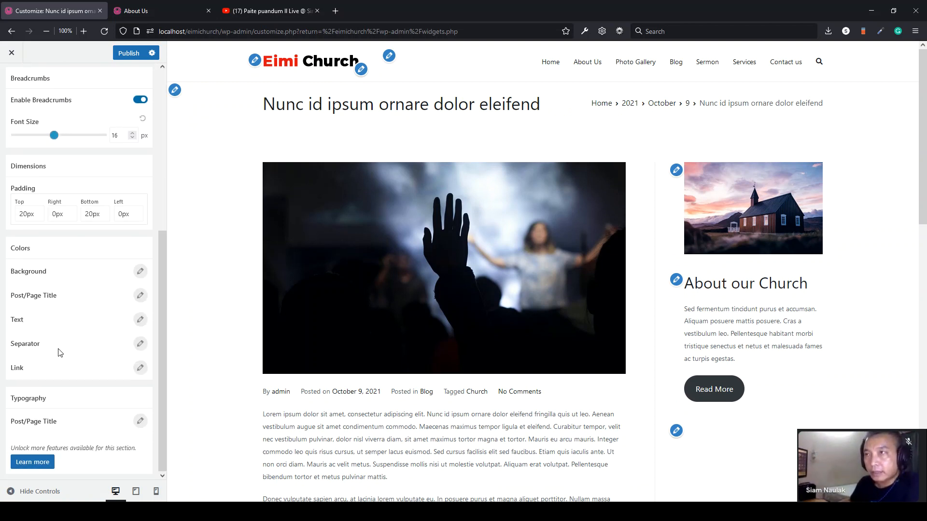
pyautogui.scroll(6, 58, 352)
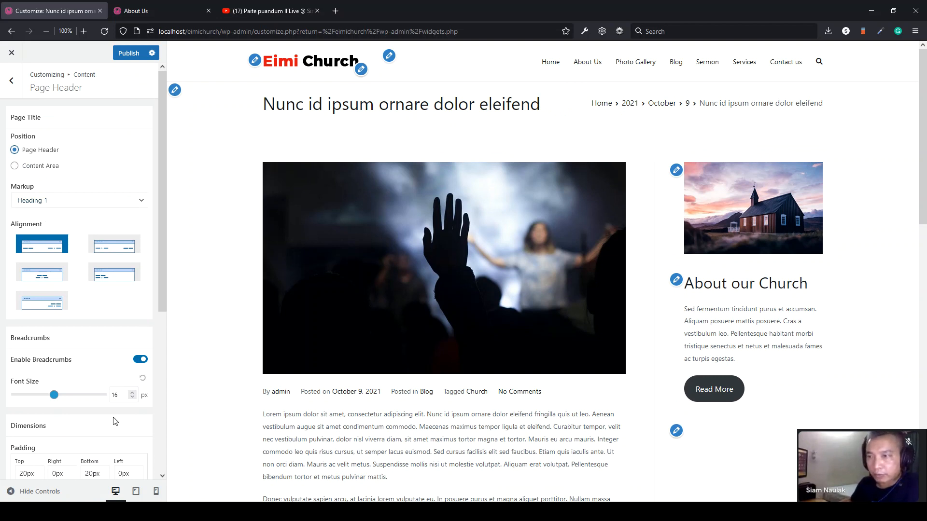
# - Disable breadcrumbs, keep the title left-aligned, and return to the Content list
pyautogui.click(141, 359)
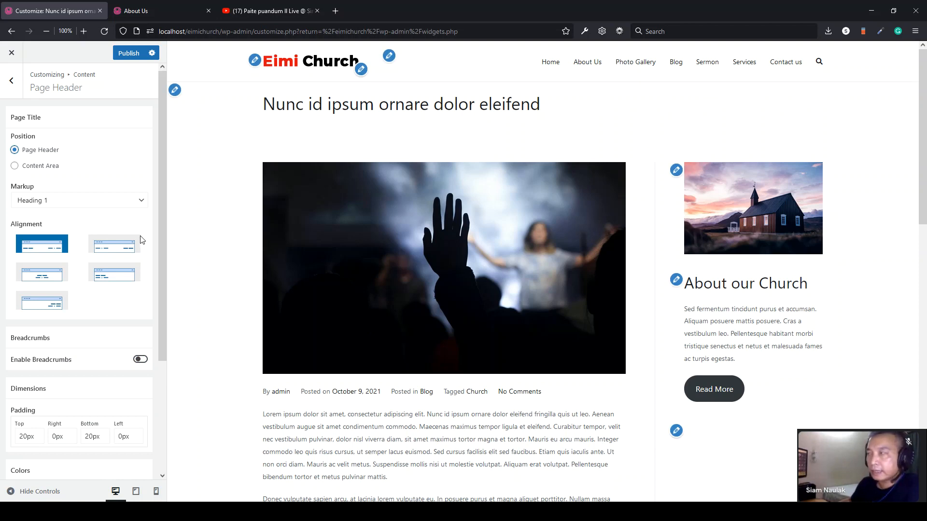
pyautogui.click(116, 254)
pyautogui.click(113, 276)
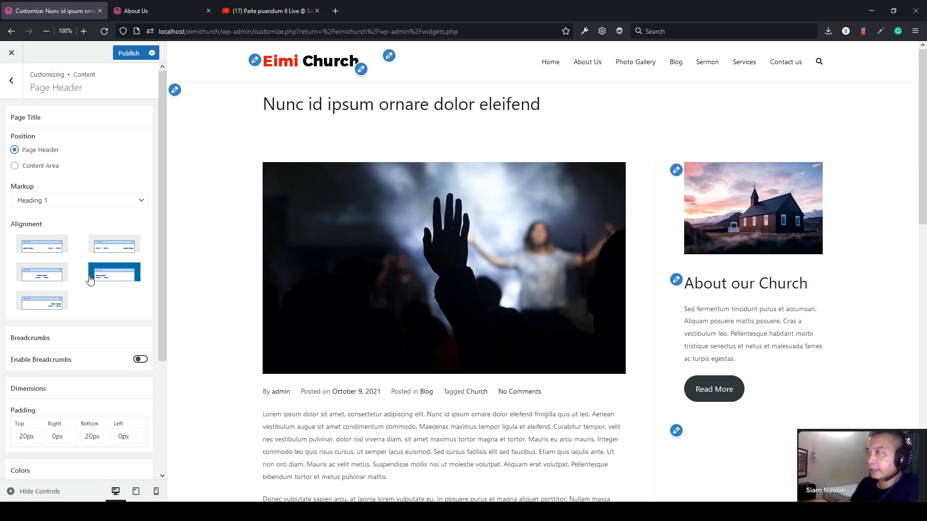
pyautogui.click(47, 284)
pyautogui.click(42, 303)
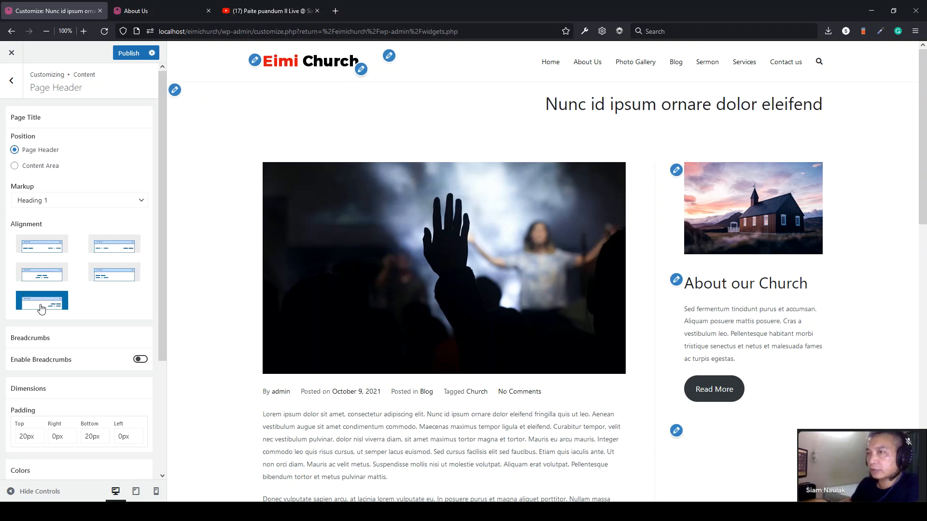
pyautogui.click(30, 251)
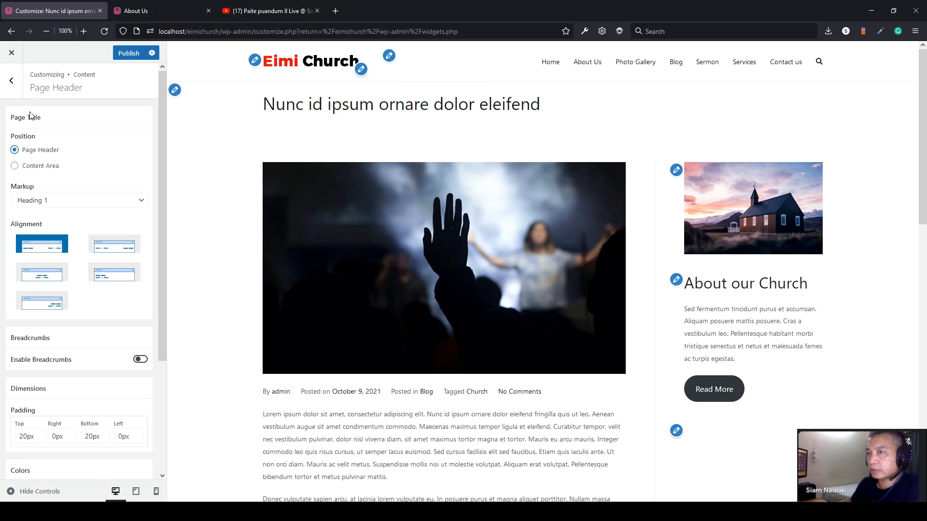
pyautogui.scroll(-3, 82, 333)
pyautogui.scroll(3, 80, 309)
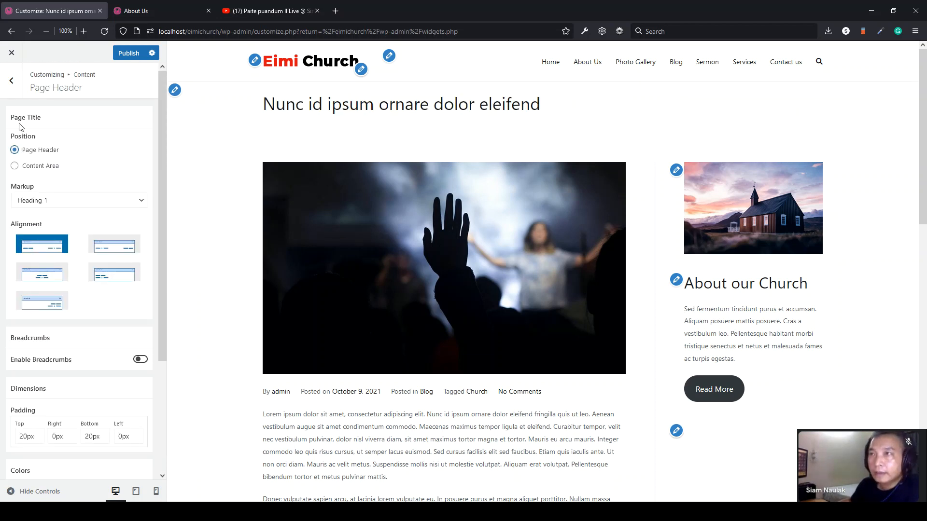
pyautogui.click(11, 82)
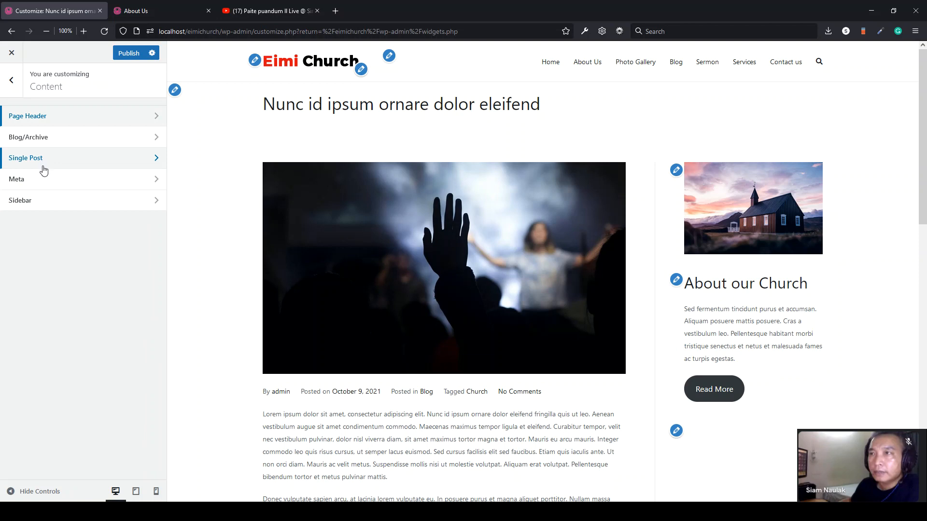
# - Peek at the Sidebar and Page Header settings, returning to the Content list
pyautogui.click(42, 201)
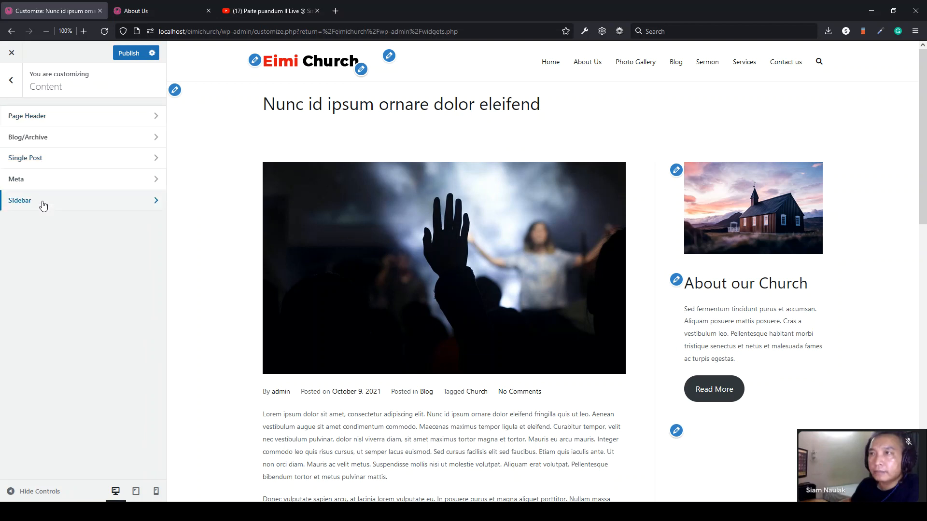
pyautogui.click(15, 91)
pyautogui.click(35, 117)
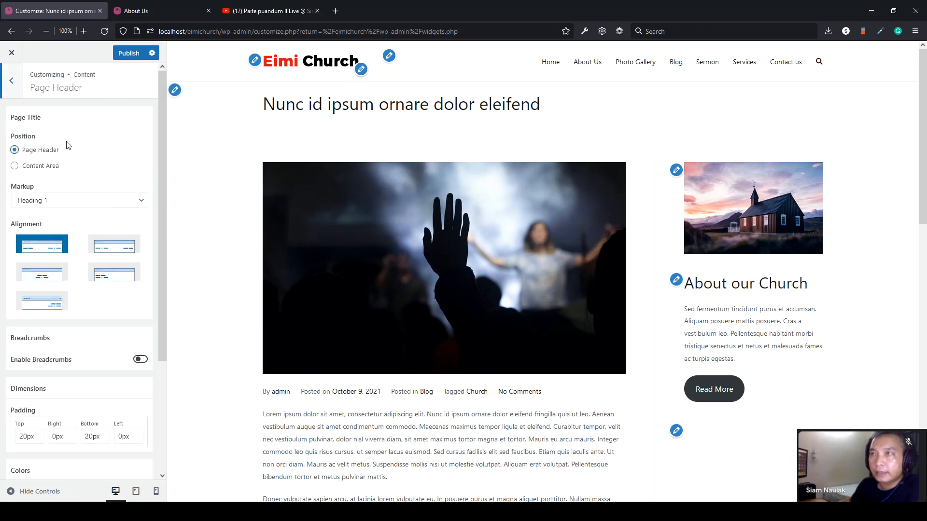
pyautogui.click(12, 81)
# - In Blog/Archive, compare the two Read More styles and keep the first one
pyautogui.click(52, 140)
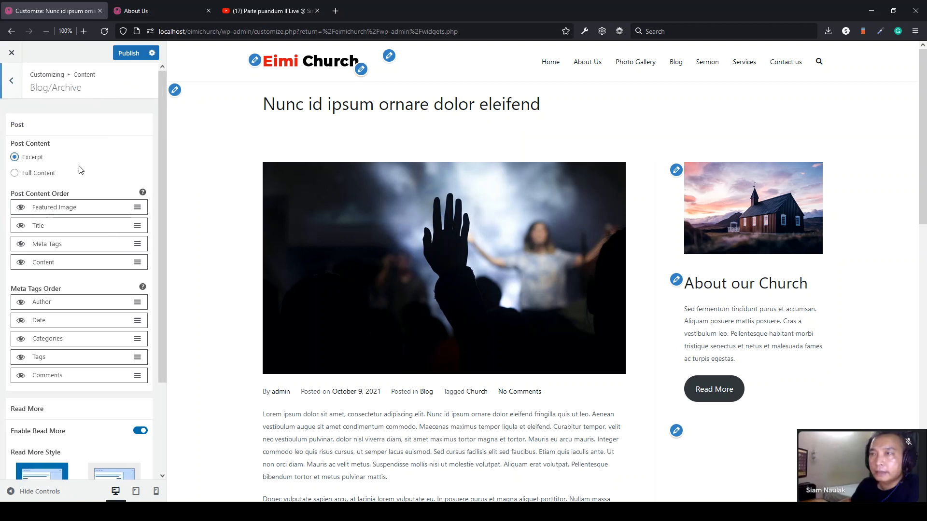
pyautogui.scroll(-3, 63, 186)
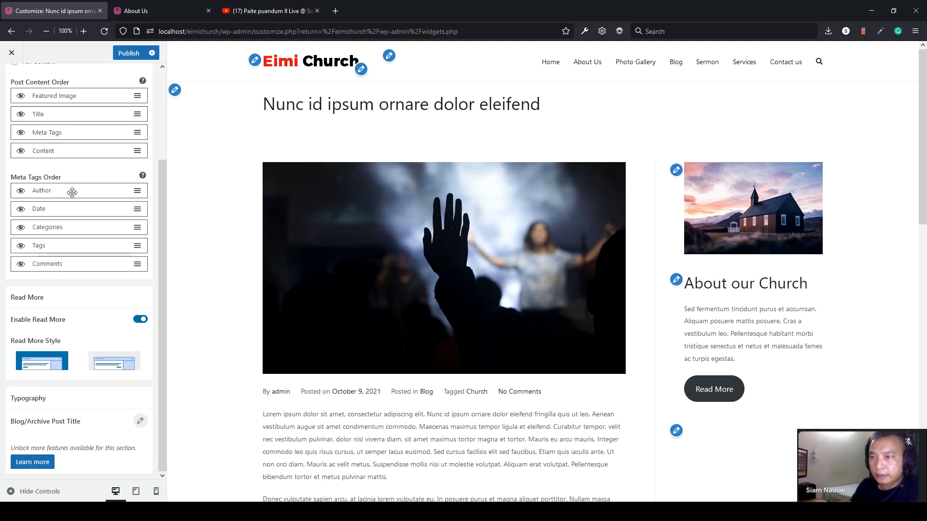
pyautogui.click(105, 371)
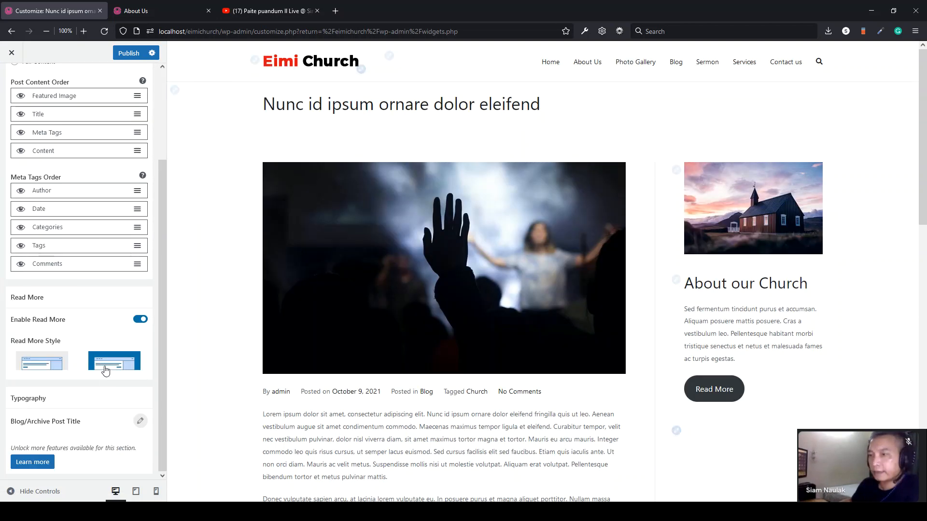
pyautogui.click(16, 365)
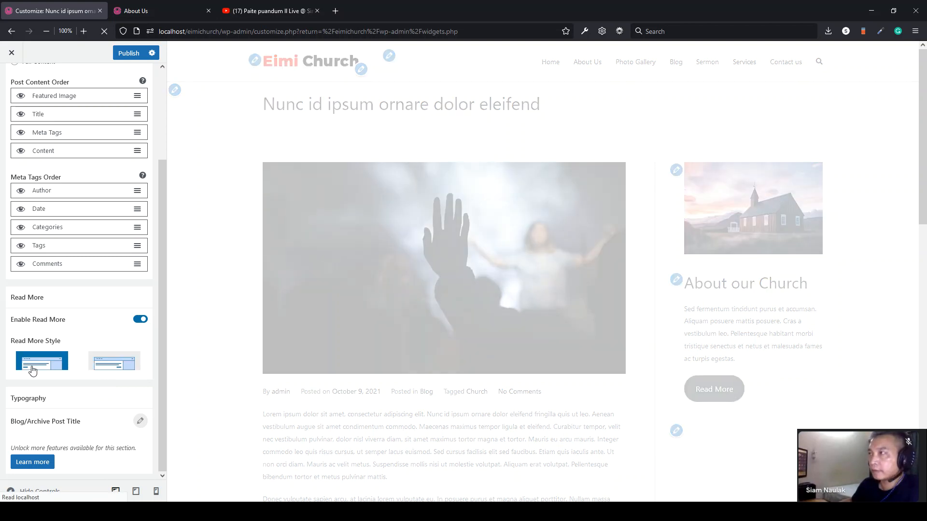
pyautogui.scroll(3, 33, 333)
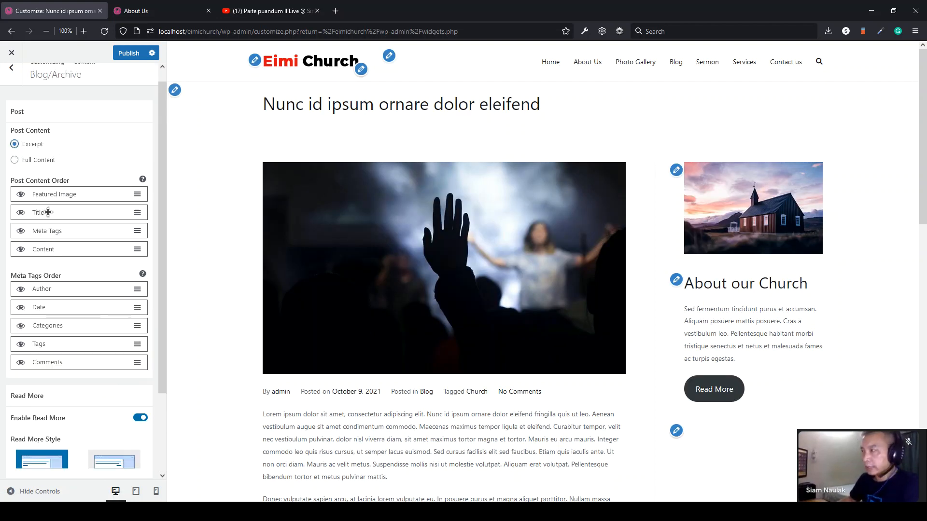
pyautogui.scroll(-3, 502, 250)
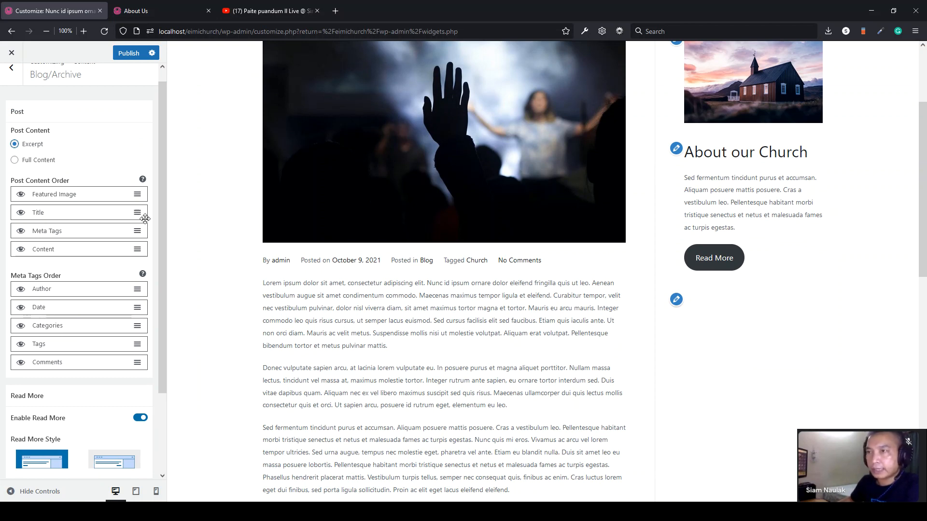
# - Hide archive meta tags, try Full Content, revert to Excerpt, and go back
pyautogui.click(21, 232)
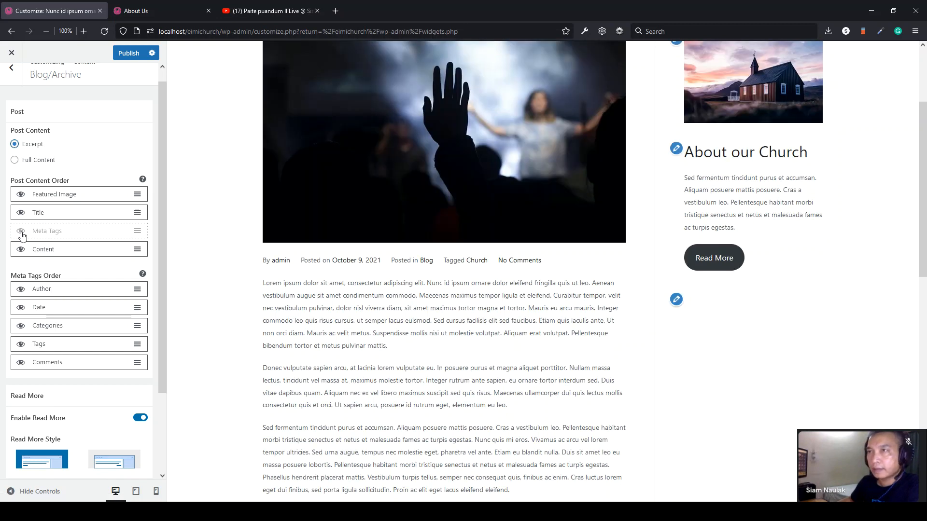
pyautogui.click(15, 160)
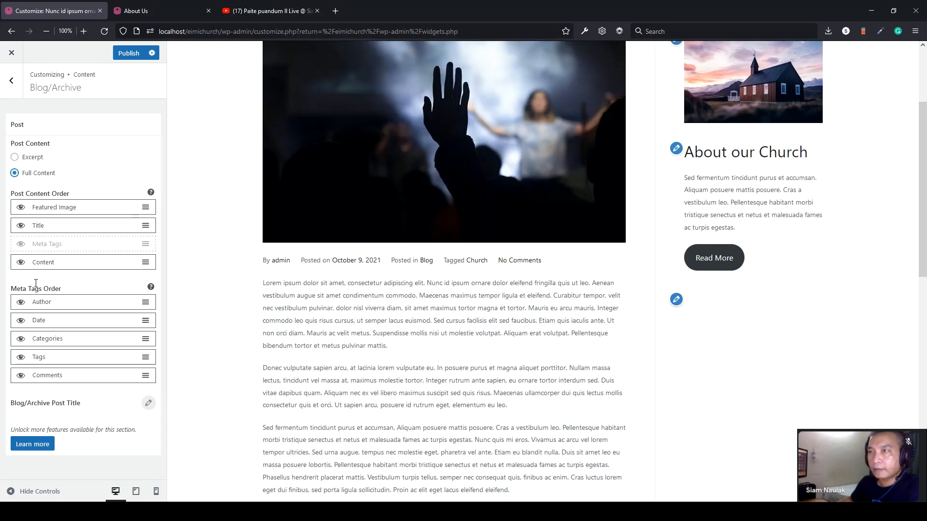
pyautogui.scroll(3, 440, 308)
pyautogui.scroll(-5, 439, 309)
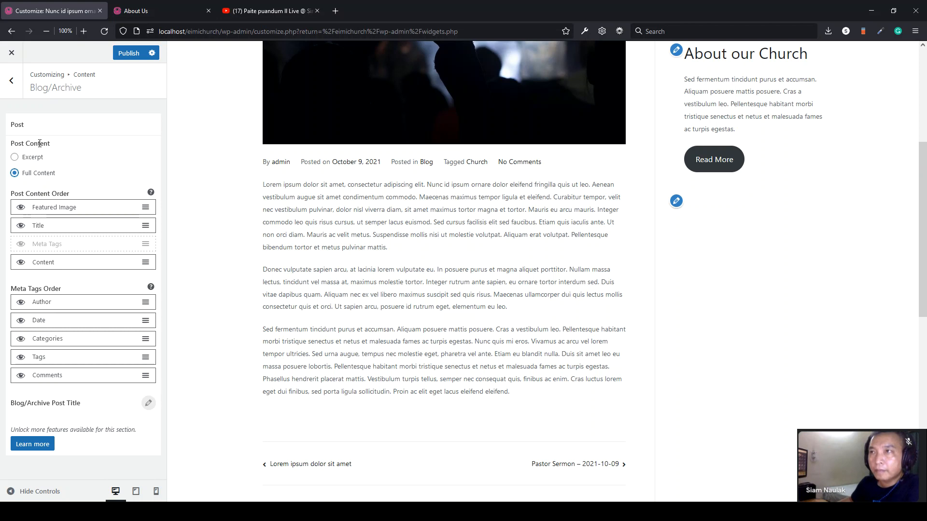
pyautogui.click(14, 157)
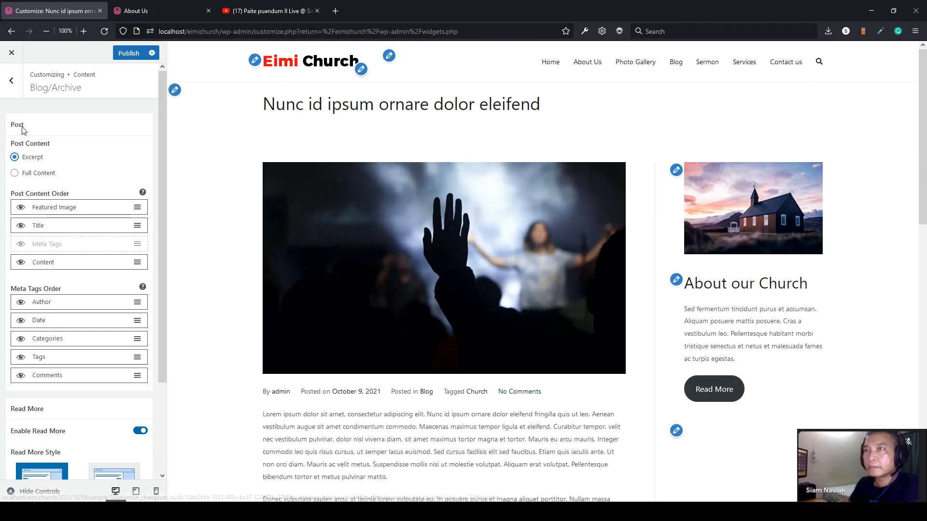
pyautogui.click(11, 80)
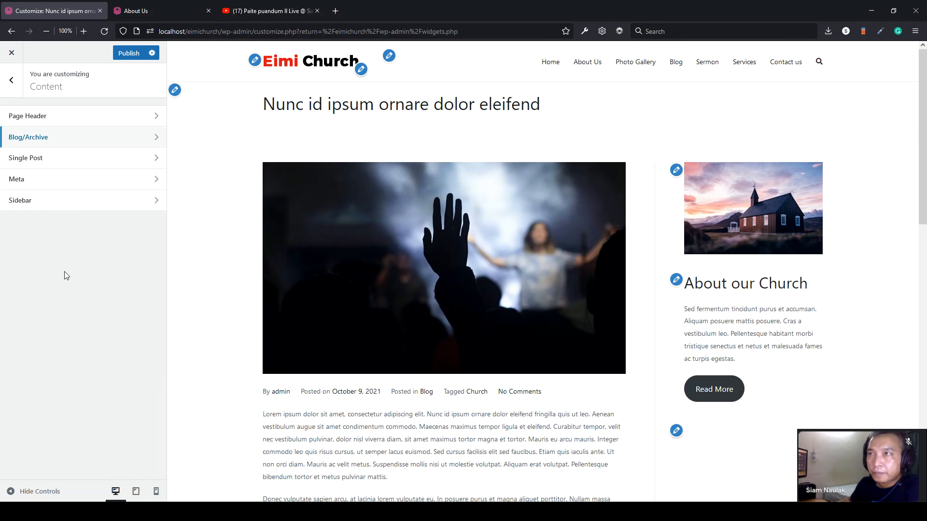
# - Hide meta tags on single posts, keep the featured image on, and close the Customizer
pyautogui.click(55, 160)
pyautogui.scroll(-3, 442, 311)
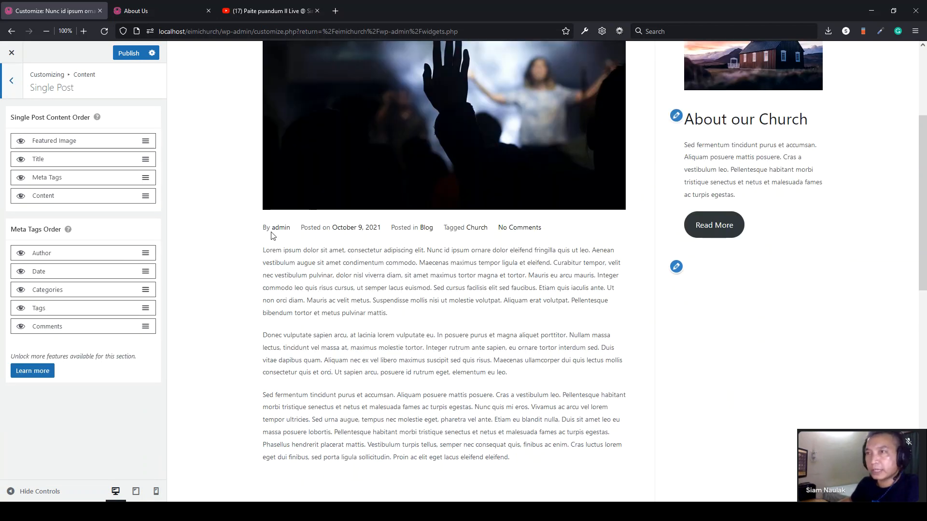
pyautogui.click(21, 178)
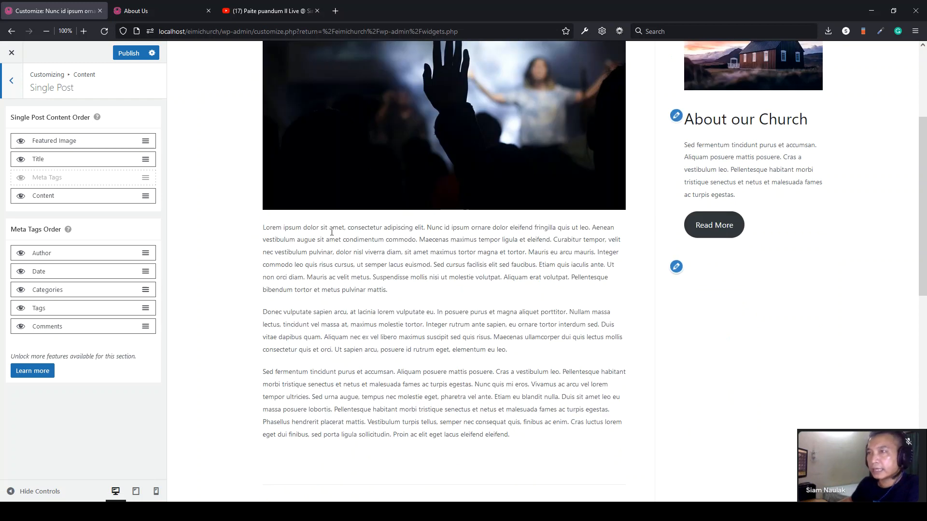
pyautogui.scroll(3, 332, 233)
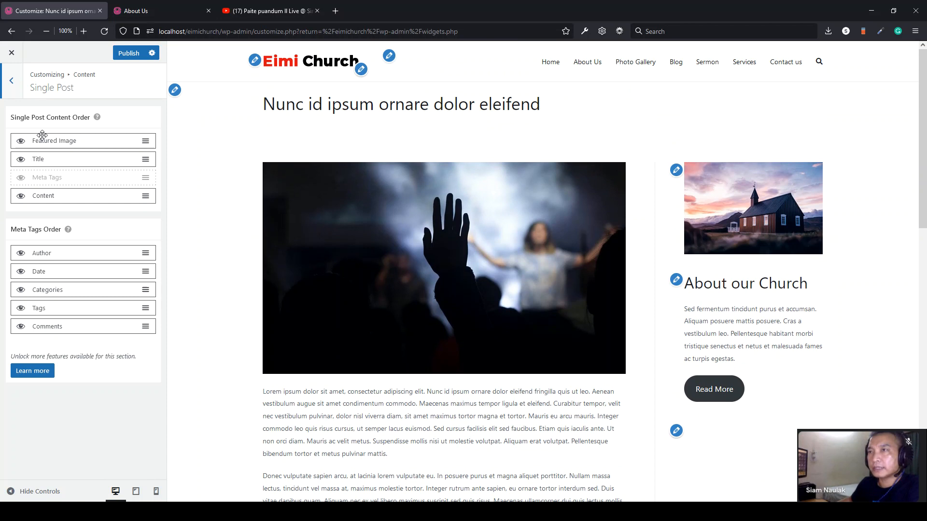
pyautogui.click(20, 144)
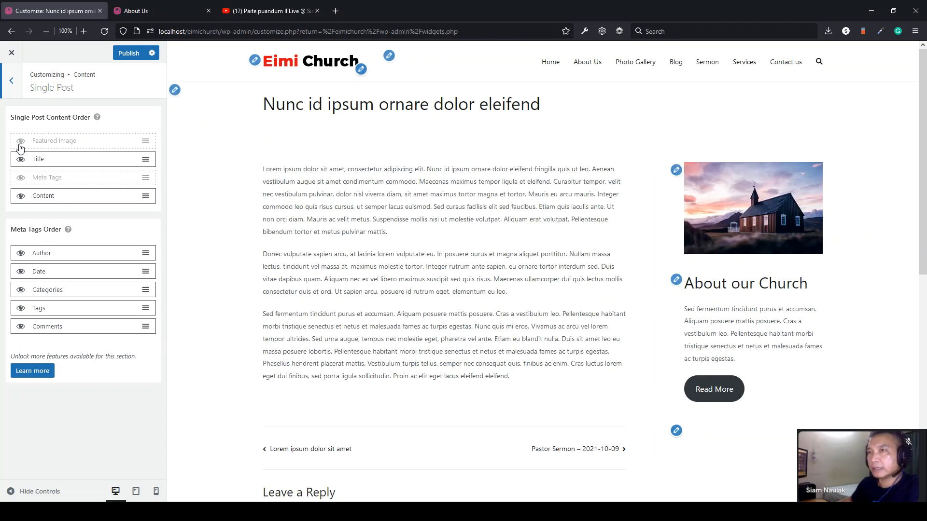
pyautogui.click(21, 142)
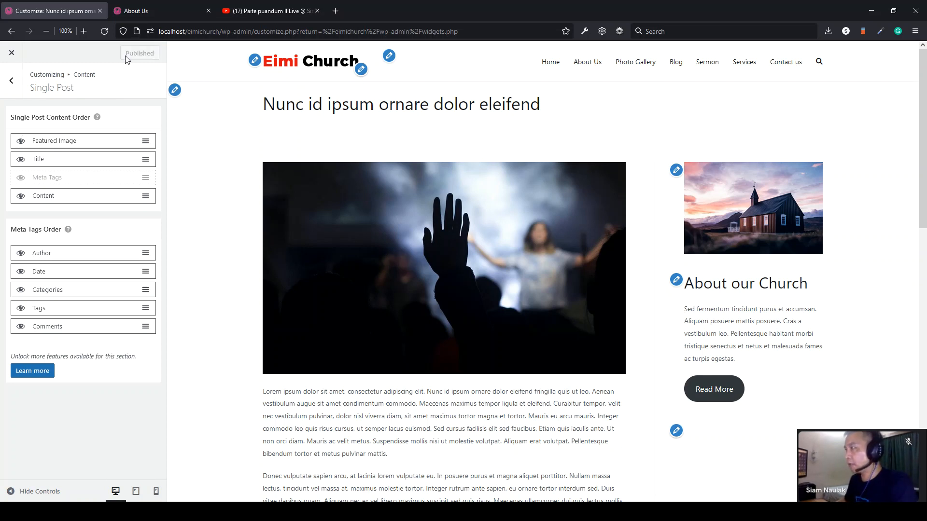
pyautogui.click(12, 53)
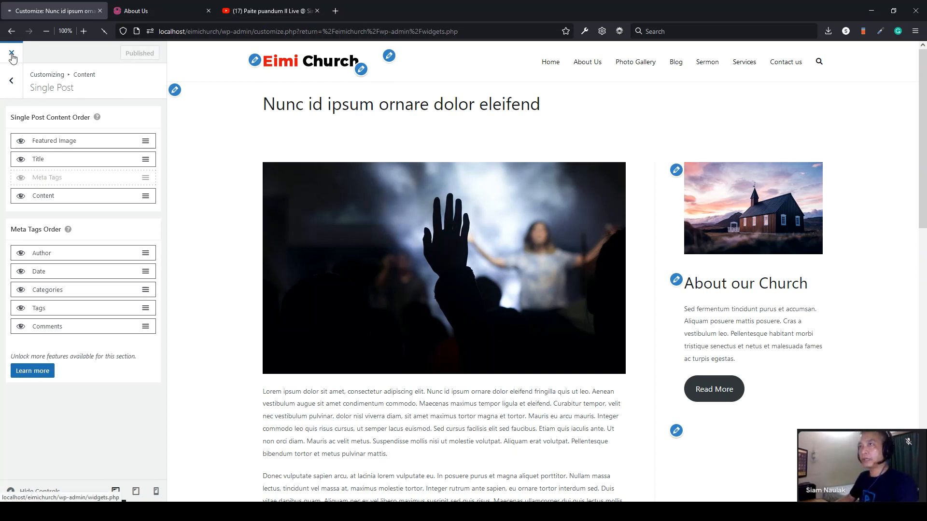
# - Scroll through the live About Us page, then browse the Eimi Church home page via the logo
pyautogui.click(159, 6)
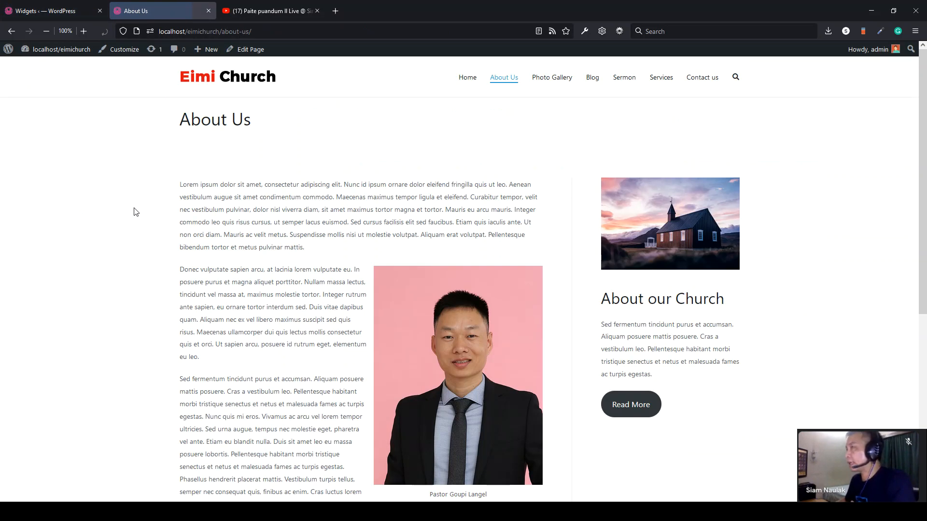
pyautogui.scroll(-6, 136, 212)
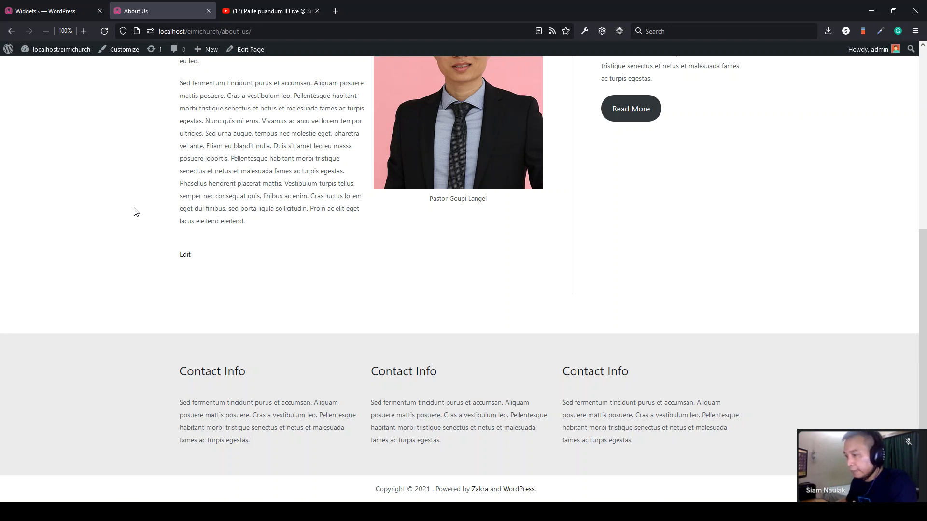
pyautogui.scroll(6, 136, 212)
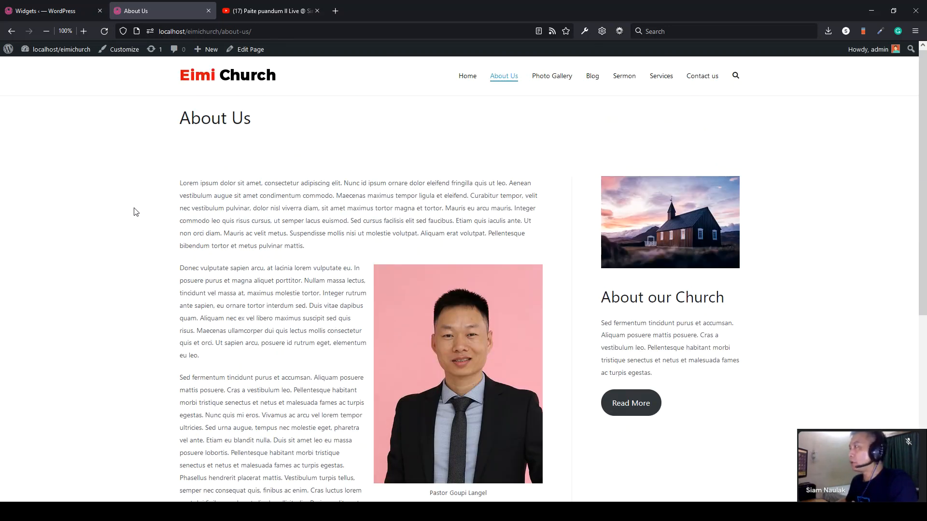
pyautogui.click(263, 82)
pyautogui.scroll(-8, 280, 112)
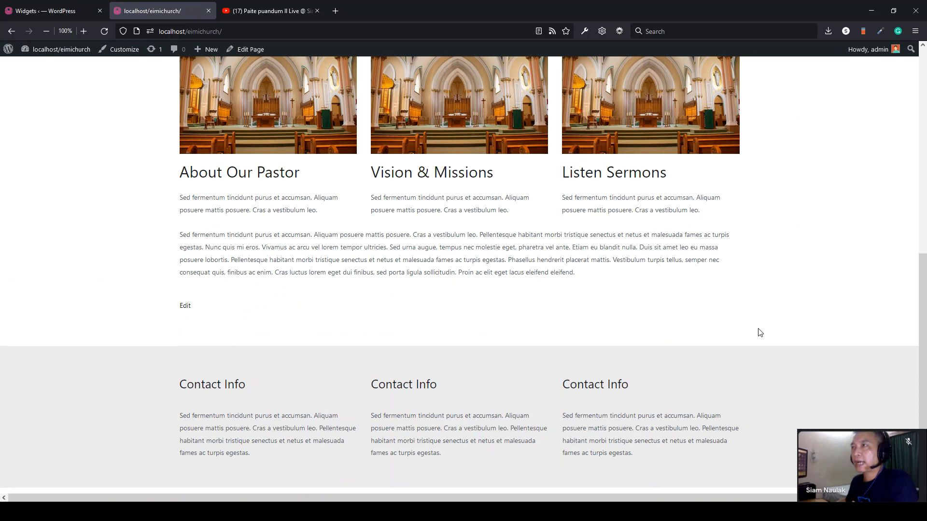
pyautogui.scroll(8, 759, 332)
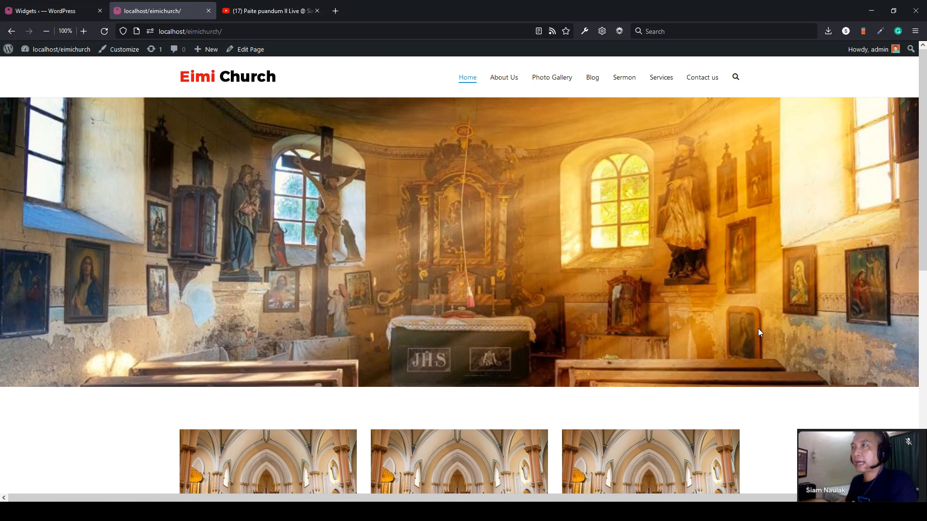
pyautogui.click(889, 511)
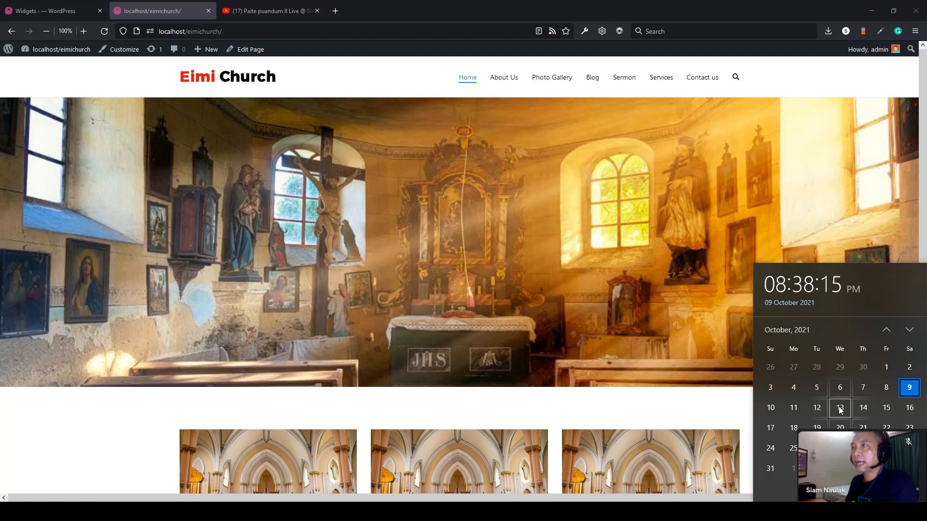
pyautogui.click(714, 416)
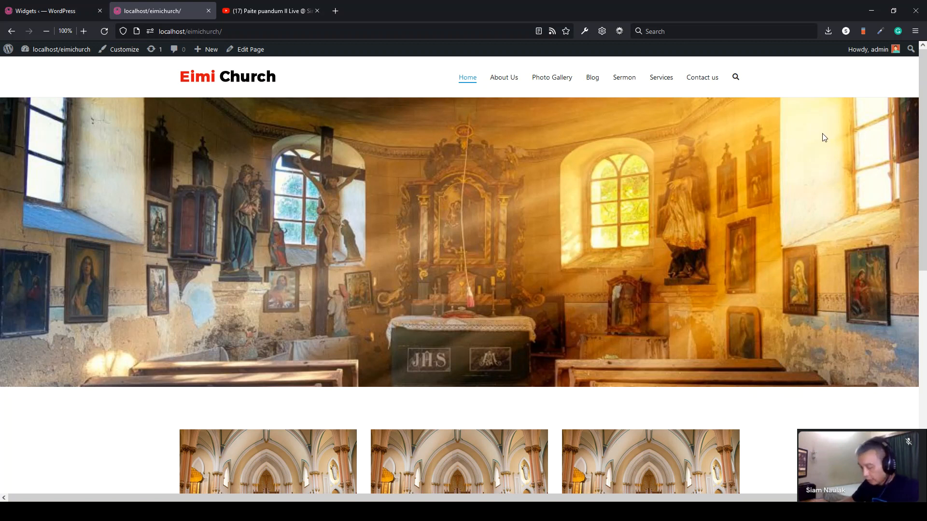
pyautogui.hotkey('ctrl', 'shift', 'm')
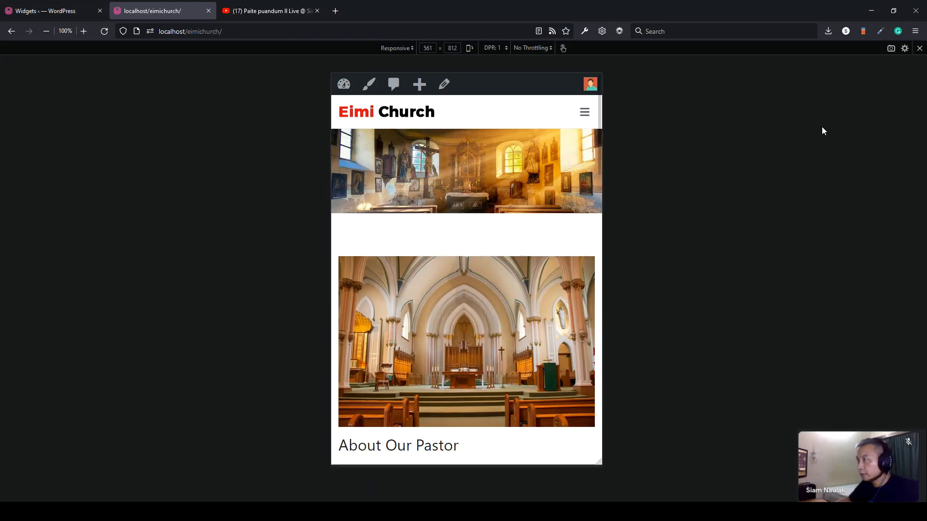
pyautogui.moveTo(602, 210); pyautogui.dragTo(787, 212)
pyautogui.click(395, 48)
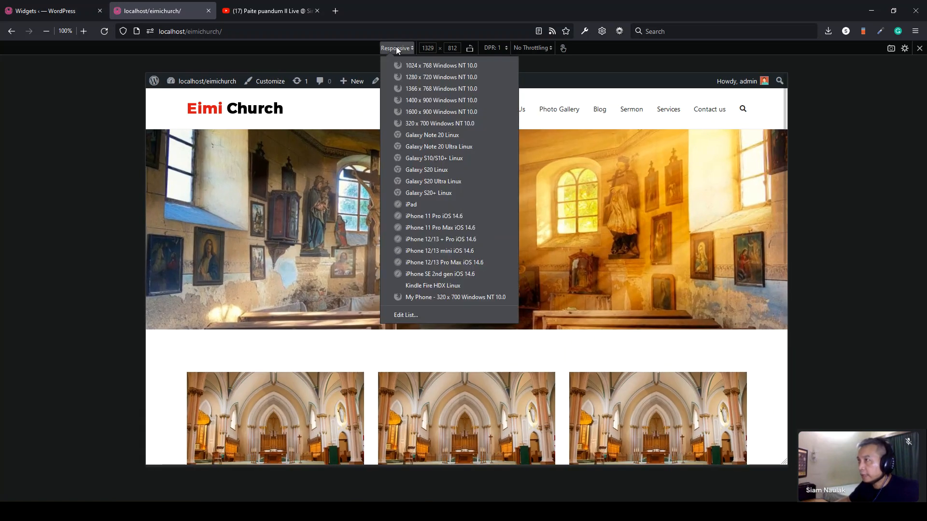
pyautogui.click(478, 217)
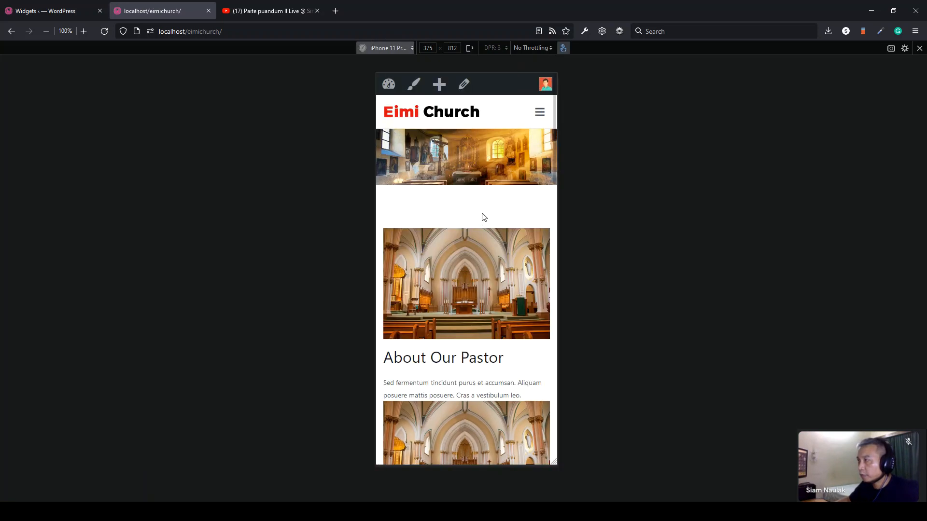
pyautogui.click(538, 120)
pyautogui.click(507, 103)
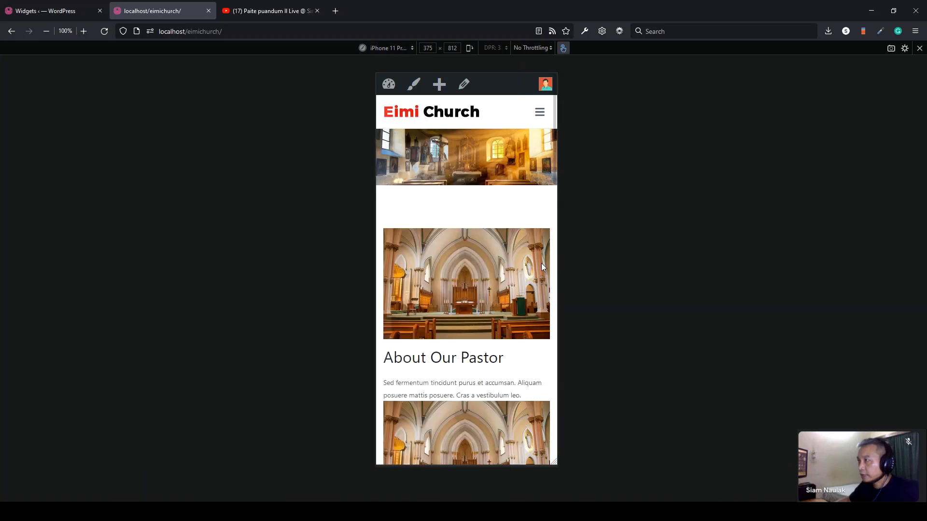
pyautogui.moveTo(556, 235); pyautogui.dragTo(619, 266)
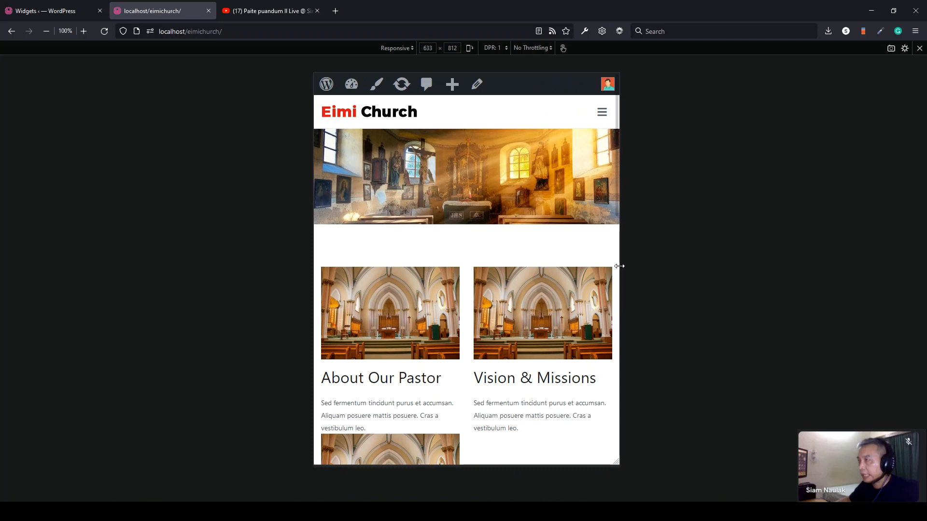
pyautogui.moveTo(619, 266); pyautogui.dragTo(620, 266)
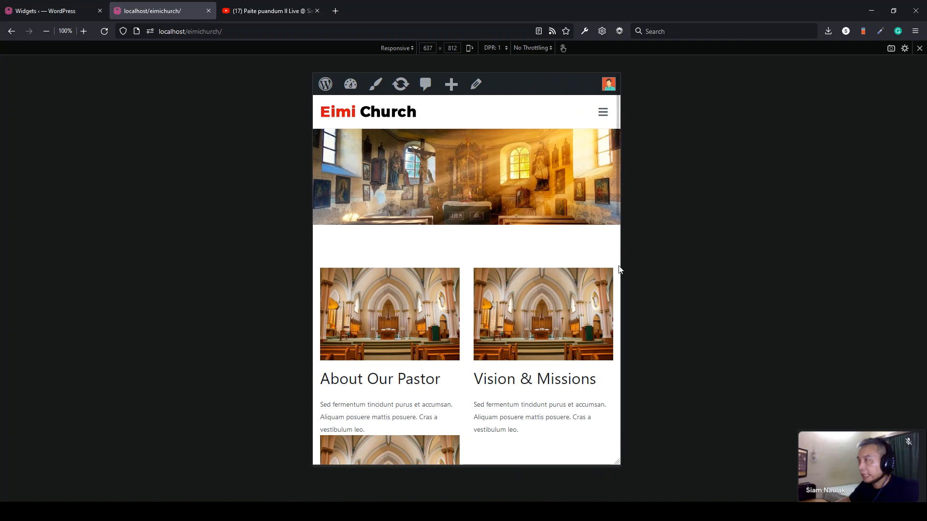
pyautogui.moveTo(618, 263); pyautogui.dragTo(761, 277)
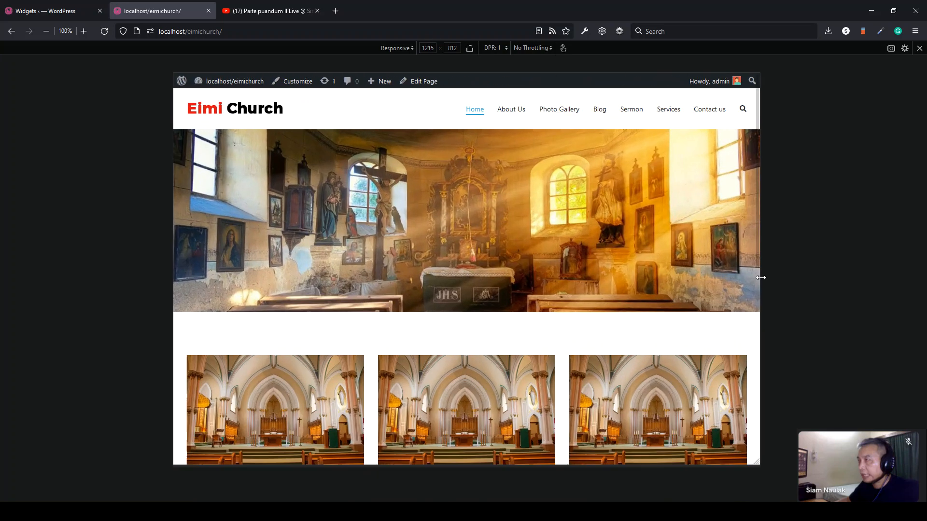
pyautogui.click(919, 48)
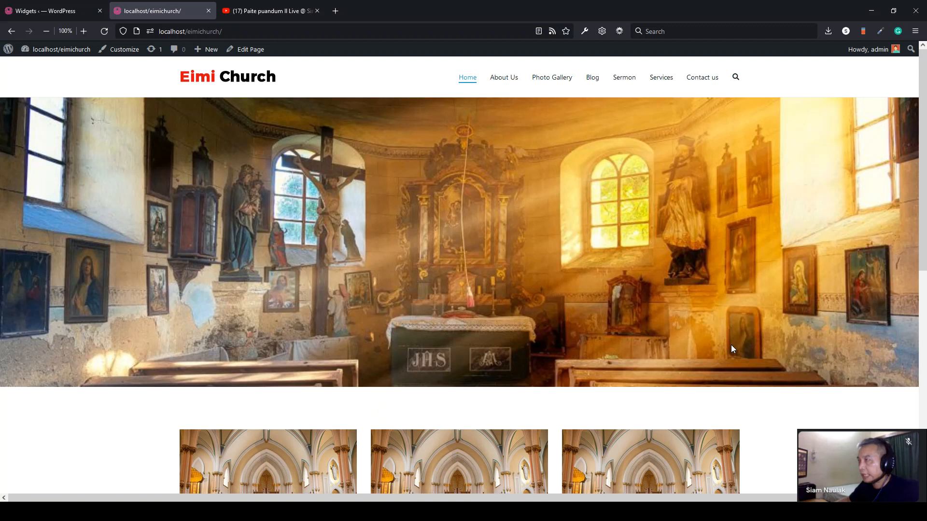